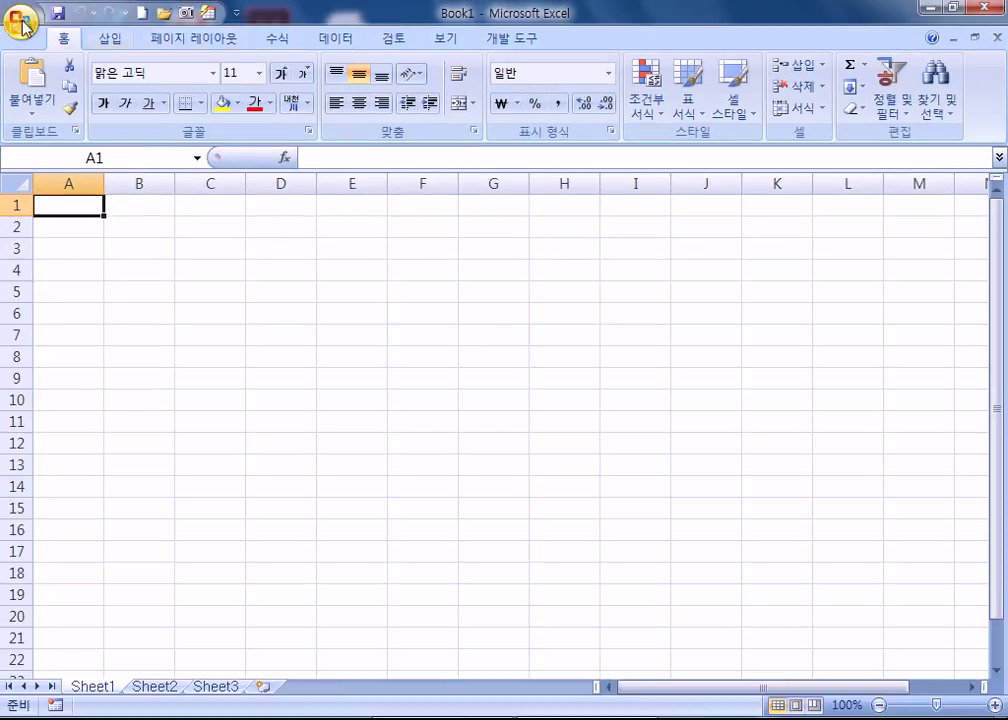
# Open the workbook 섹션16문제.xlsm from the 01 섹션 folder inside 길벗컴활2급
pyautogui.click(62, 107)
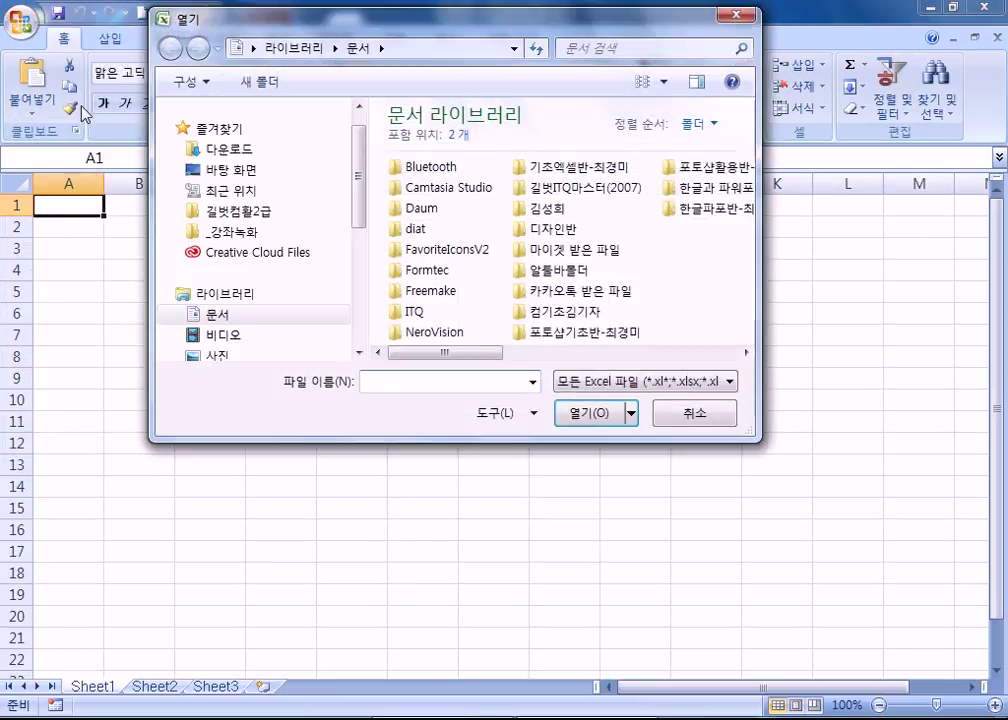
pyautogui.click(212, 232)
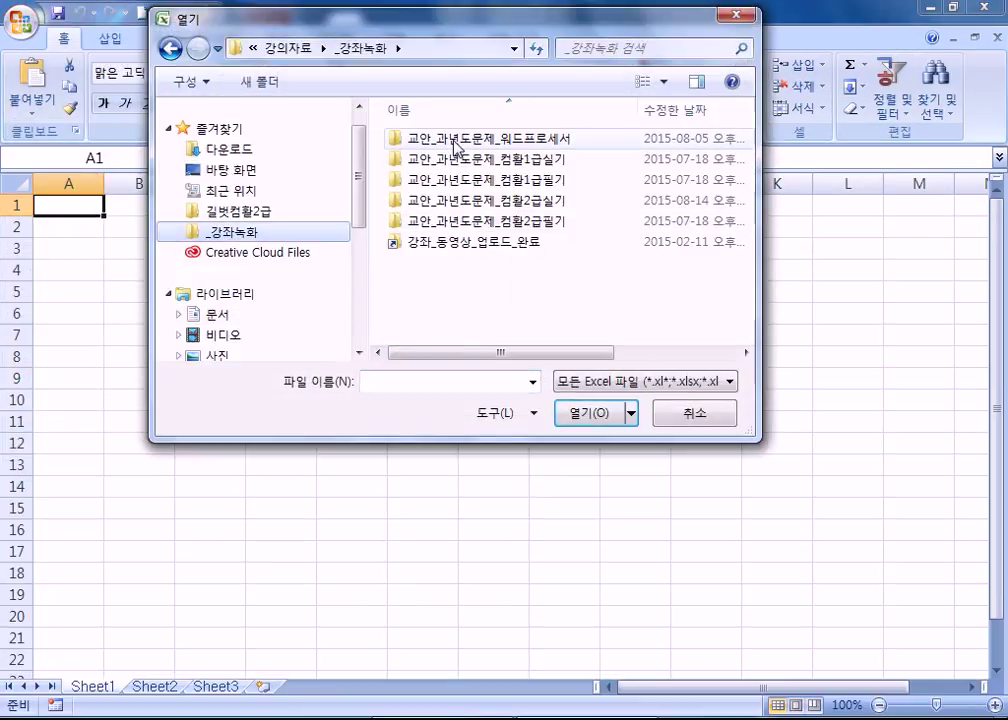
pyautogui.click(272, 213)
pyautogui.doubleClick(424, 146)
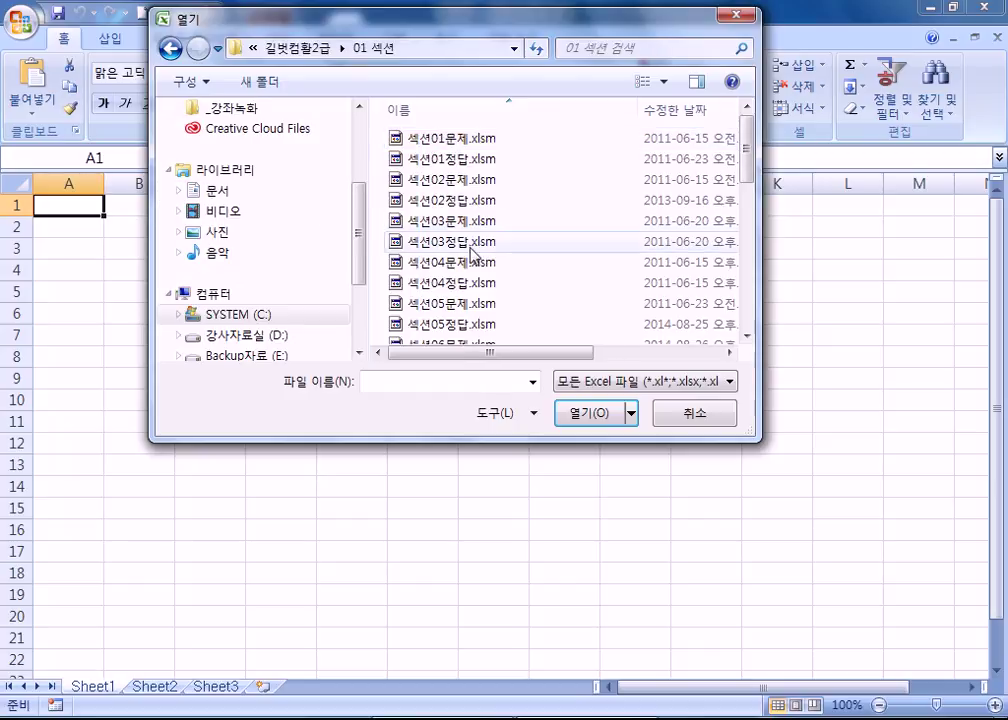
pyautogui.scroll(-7, 460, 300)
pyautogui.doubleClick(461, 316)
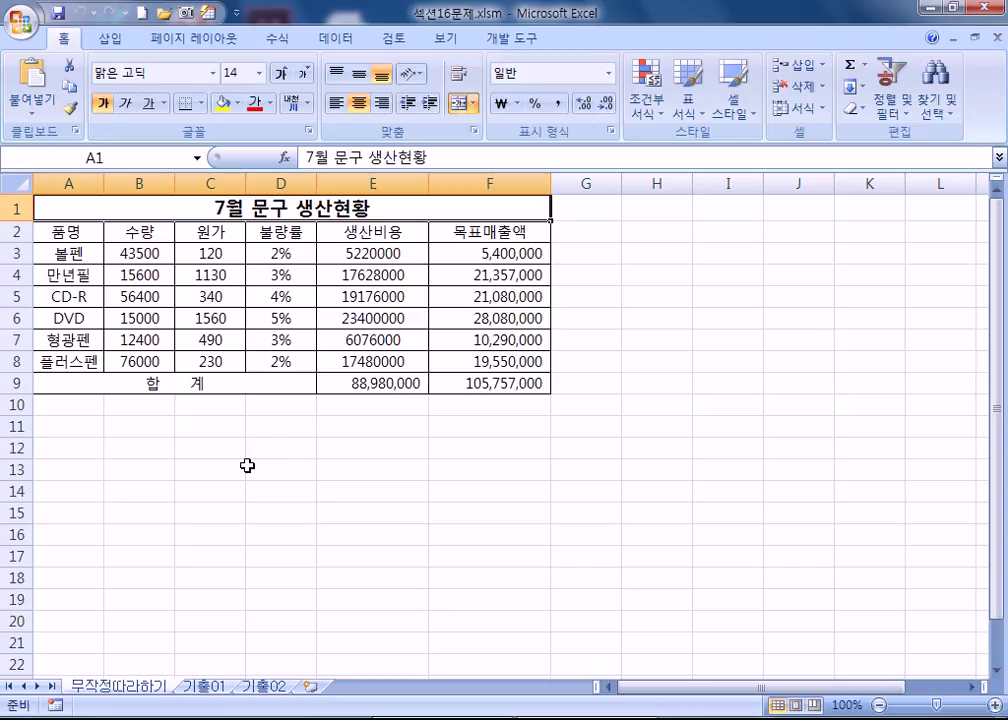
# Look over the 무작정따라하기 sheet and the table and column chart on the 기출01 sheet, and return to 무작정따라하기
pyautogui.scroll(-2, 265, 461)
pyautogui.scroll(1, 175, 457)
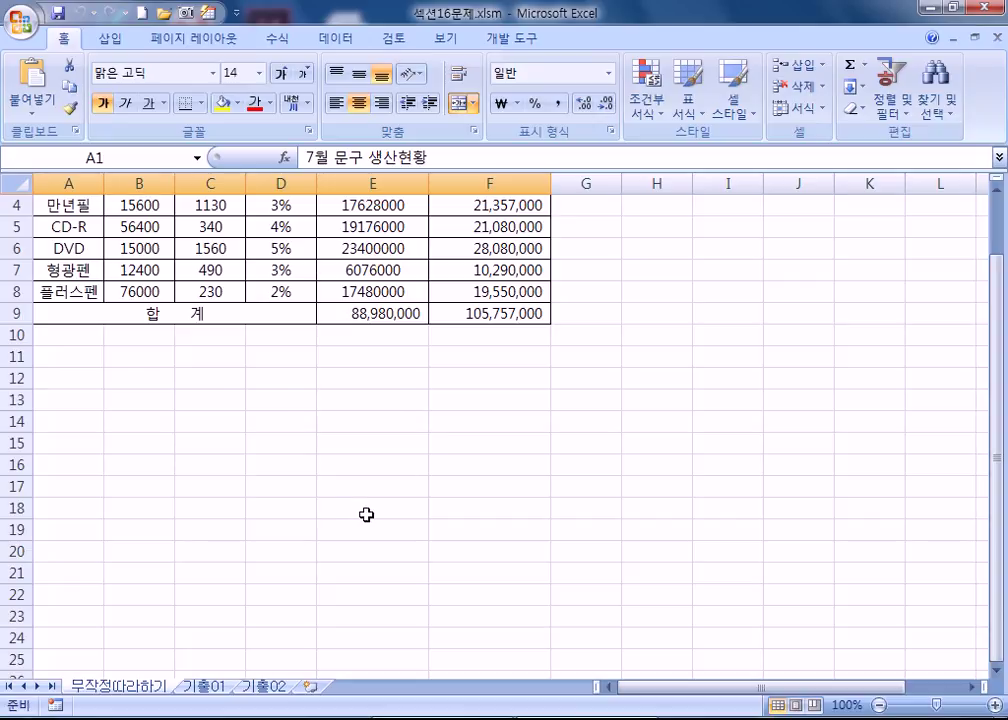
pyautogui.scroll(1, 365, 513)
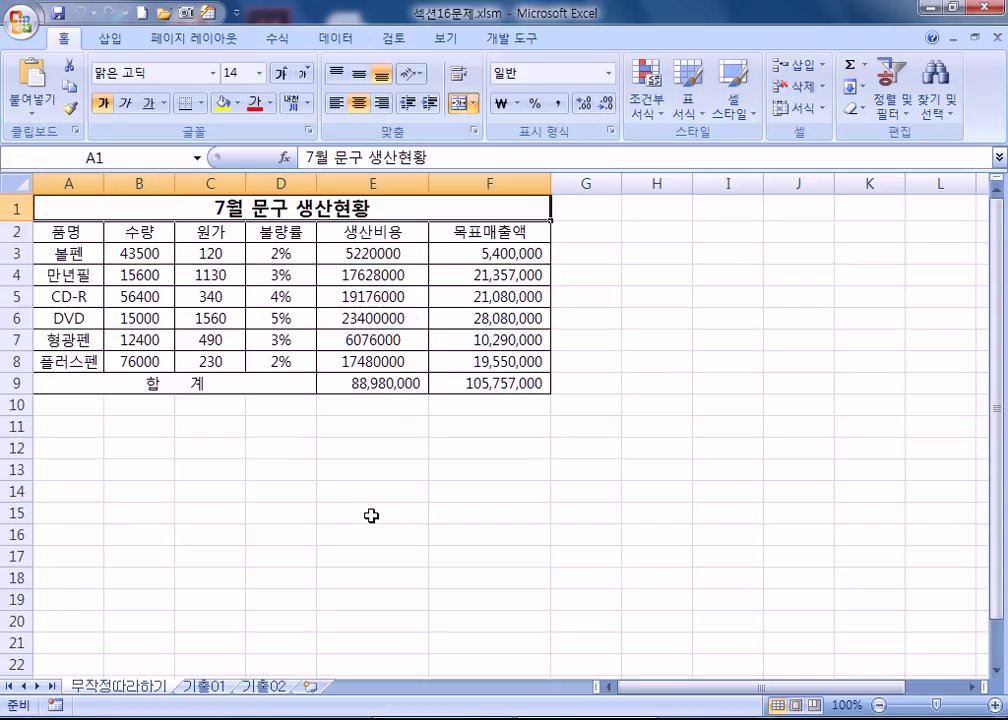
pyautogui.click(210, 687)
pyautogui.scroll(-4, 512, 543)
pyautogui.scroll(-2, 512, 543)
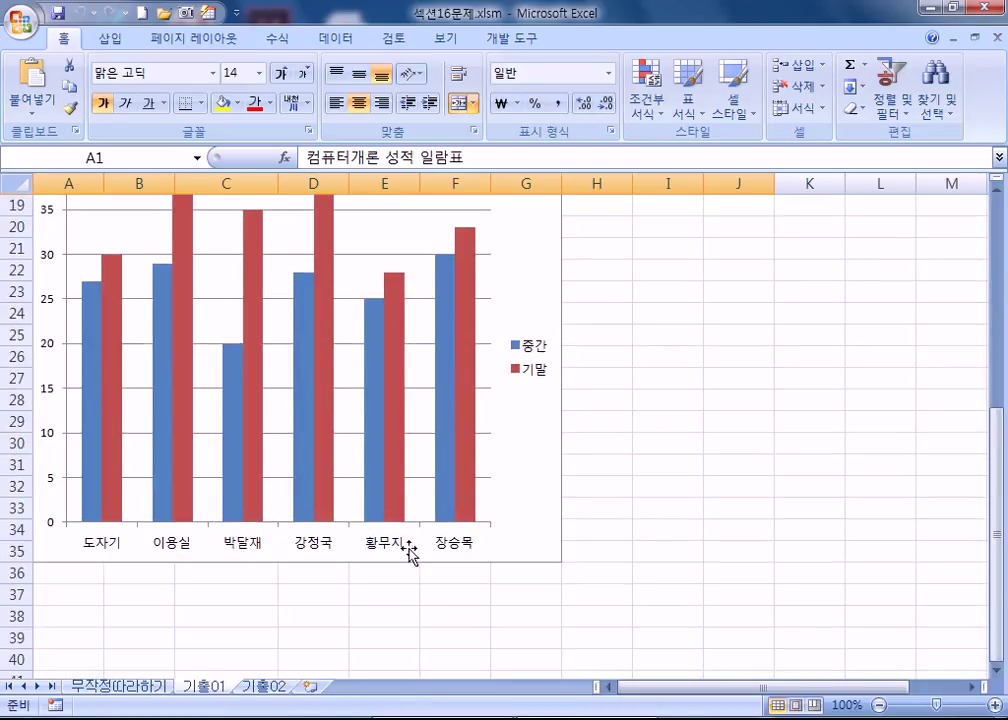
pyautogui.scroll(3, 410, 540)
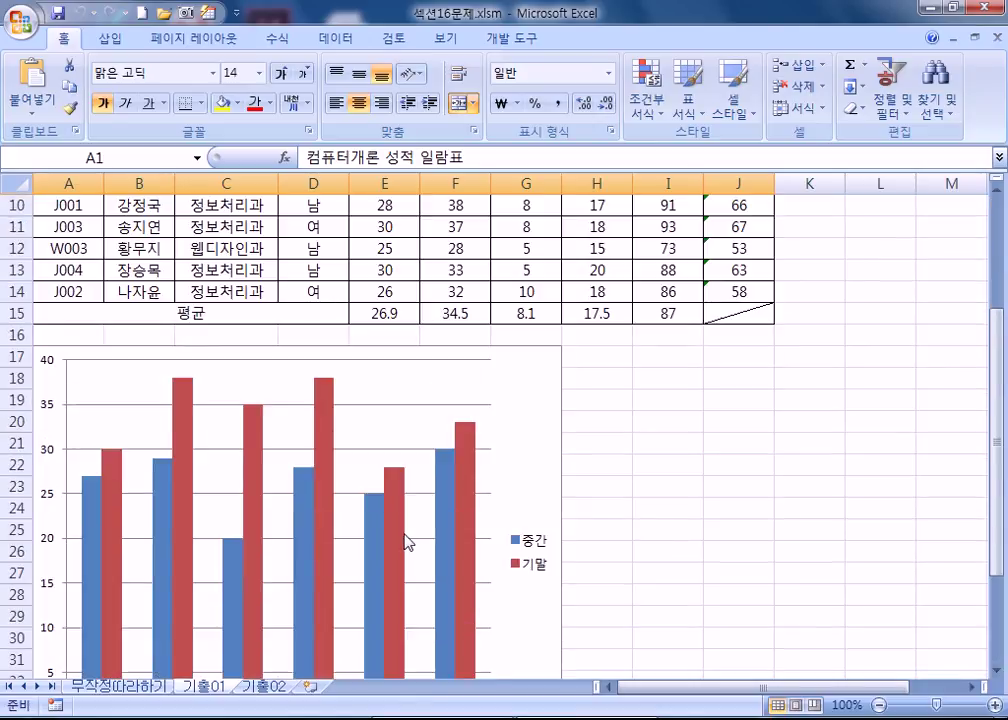
pyautogui.click(135, 688)
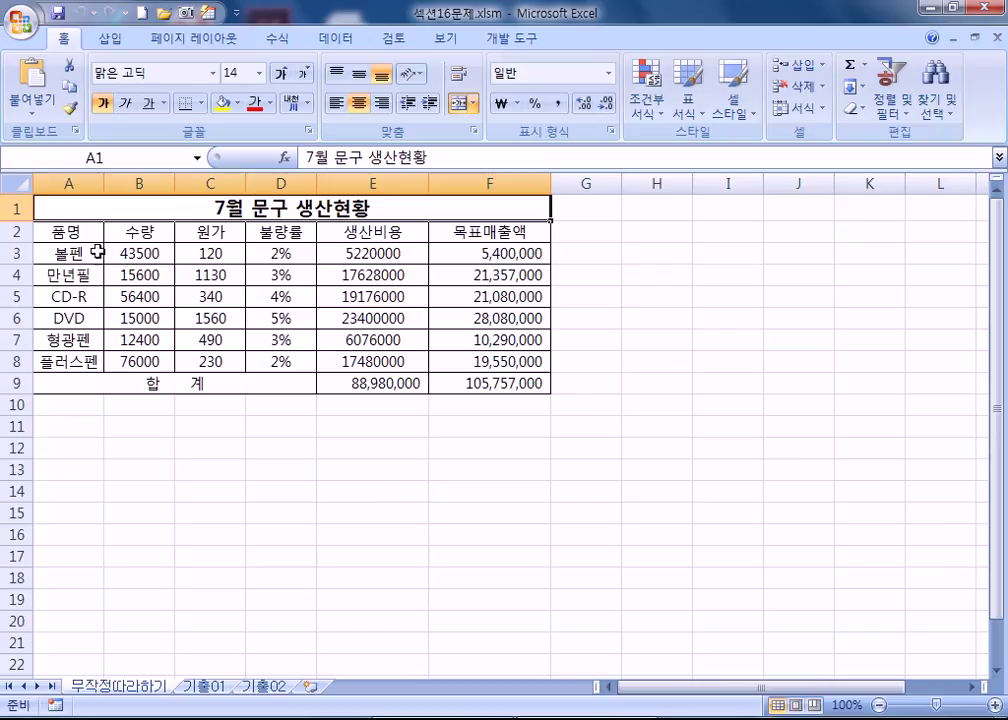
pyautogui.moveTo(70, 231); pyautogui.dragTo(66, 358)
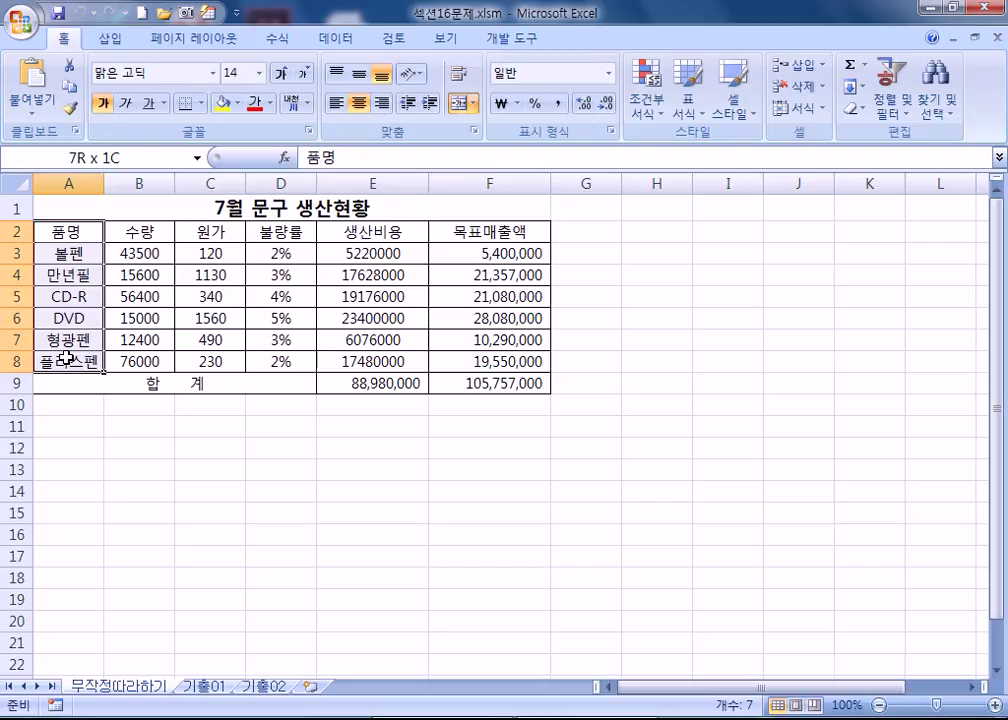
pyautogui.moveTo(66, 358); pyautogui.dragTo(66, 354)
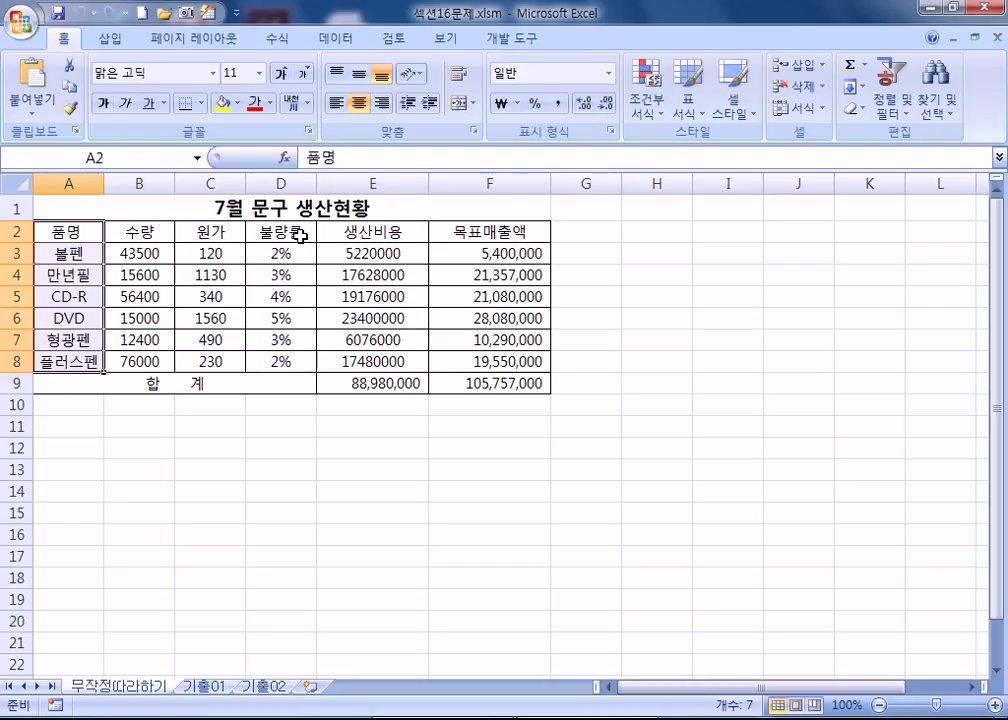
pyautogui.moveTo(300, 234); pyautogui.dragTo(370, 357)
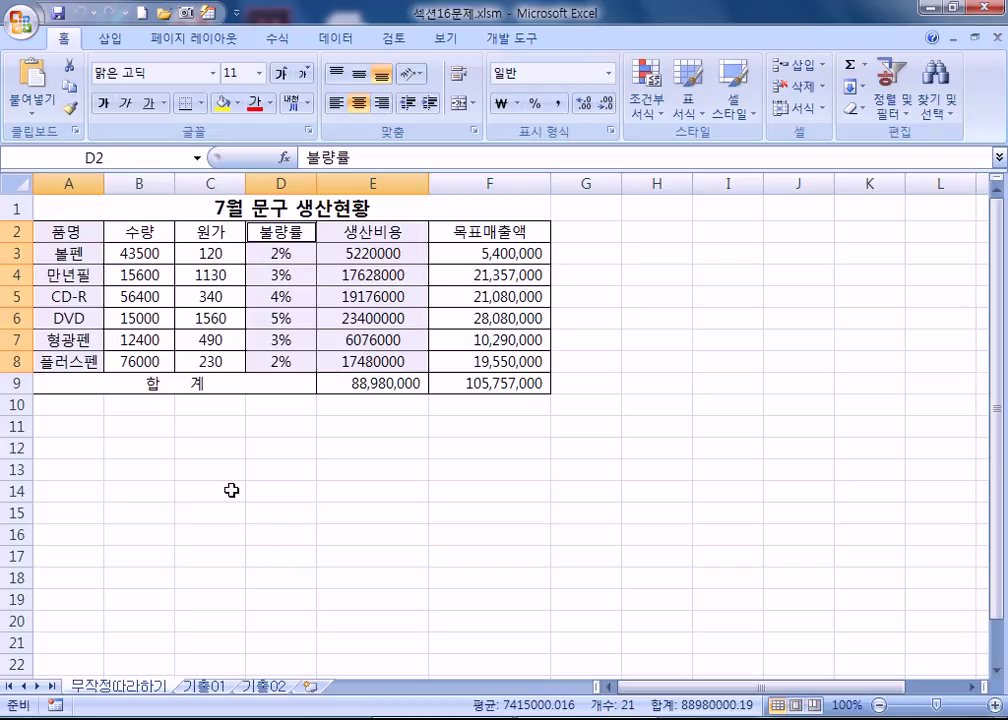
# Insert a 2-D clustered column chart (묶은 세로 막대형) from the 품명, 불량률 and 생산비용 data in A2:A8 and D2:E8
pyautogui.moveTo(66, 232); pyautogui.dragTo(70, 356)
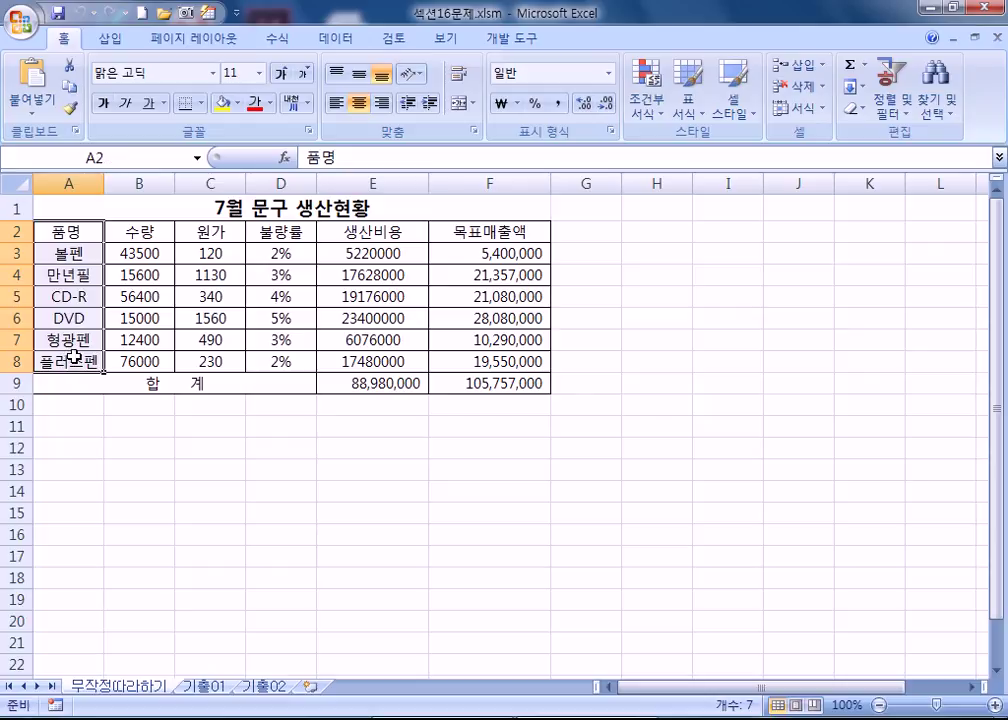
pyautogui.moveTo(278, 228); pyautogui.dragTo(362, 358)
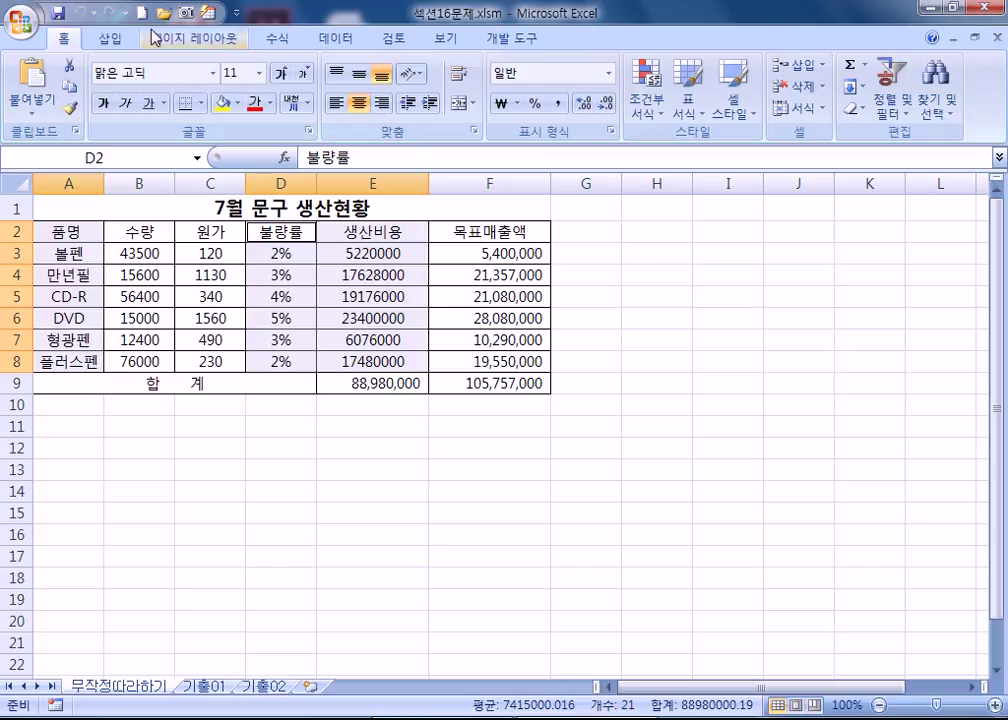
pyautogui.click(110, 40)
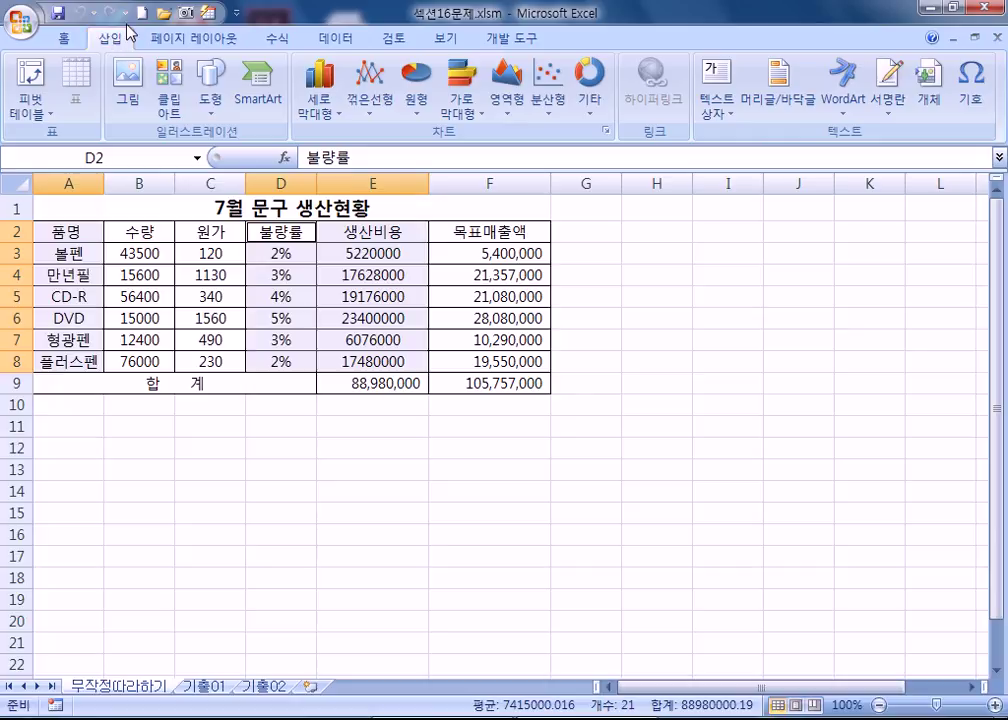
pyautogui.click(316, 101)
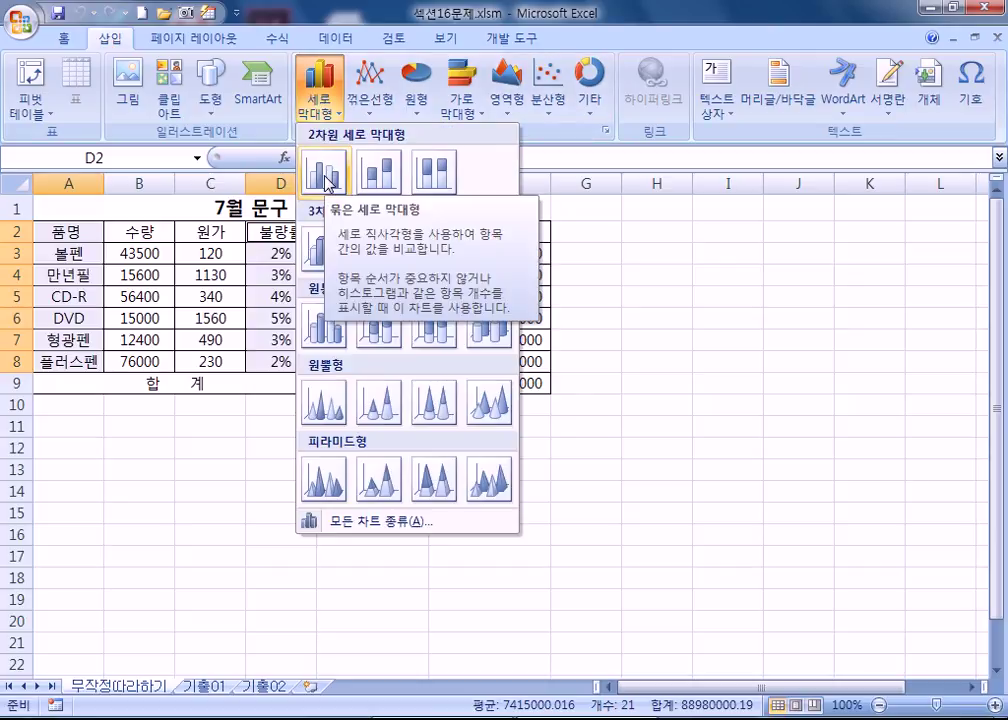
pyautogui.click(325, 172)
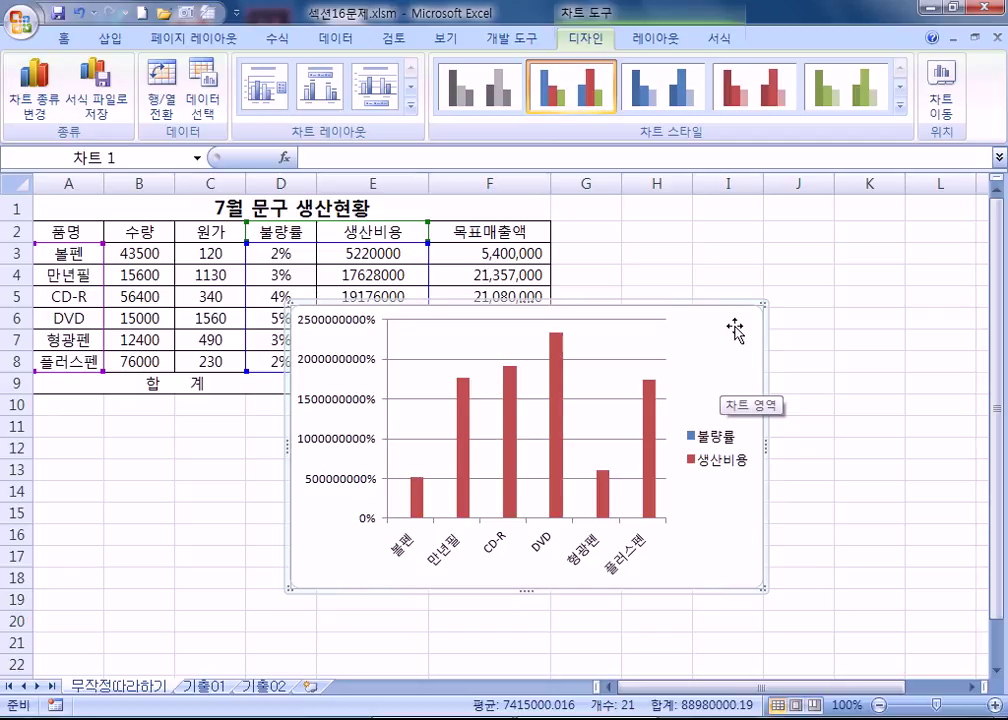
# Move the chart below the table so that it covers about D15:I28
pyautogui.moveTo(714, 318); pyautogui.dragTo(700, 432)
pyautogui.scroll(-4, 758, 394)
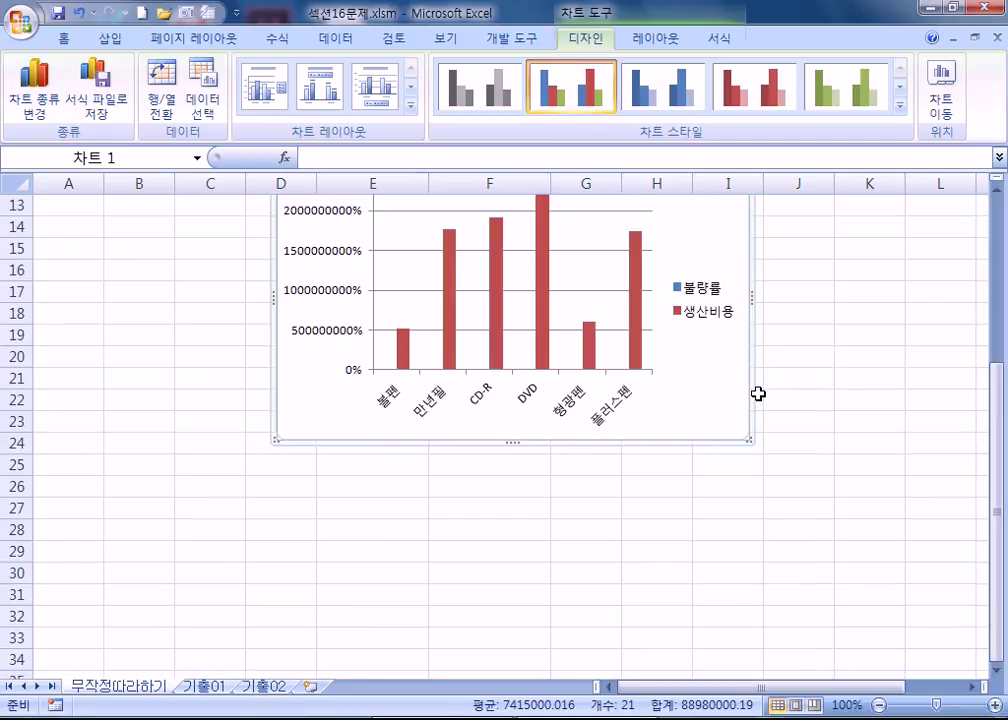
pyautogui.moveTo(718, 259); pyautogui.dragTo(712, 351)
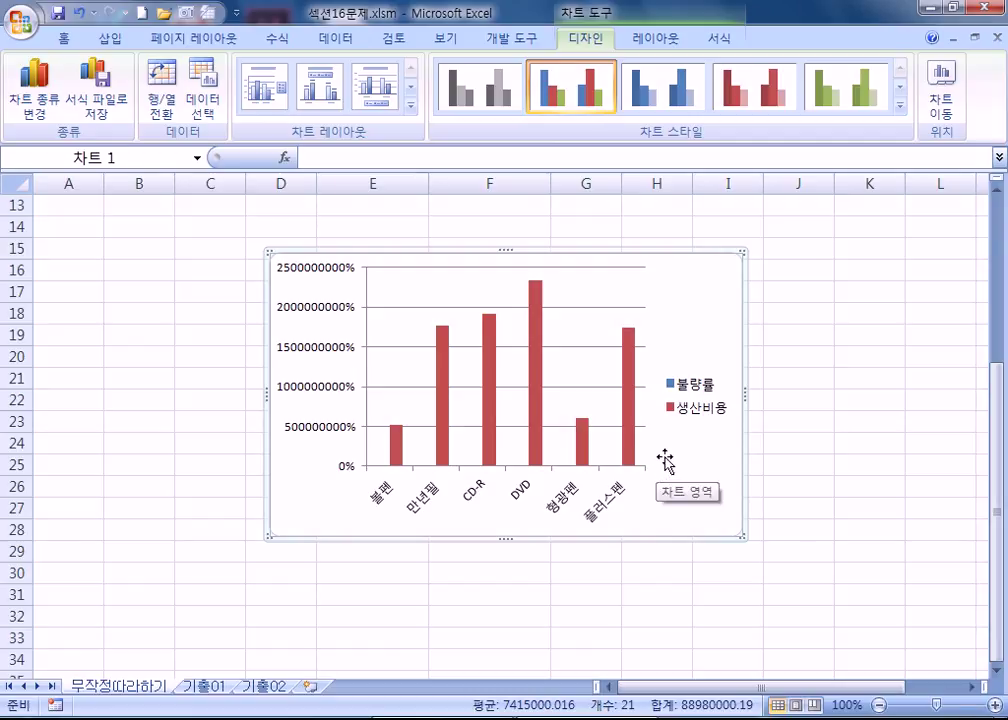
pyautogui.click(632, 427)
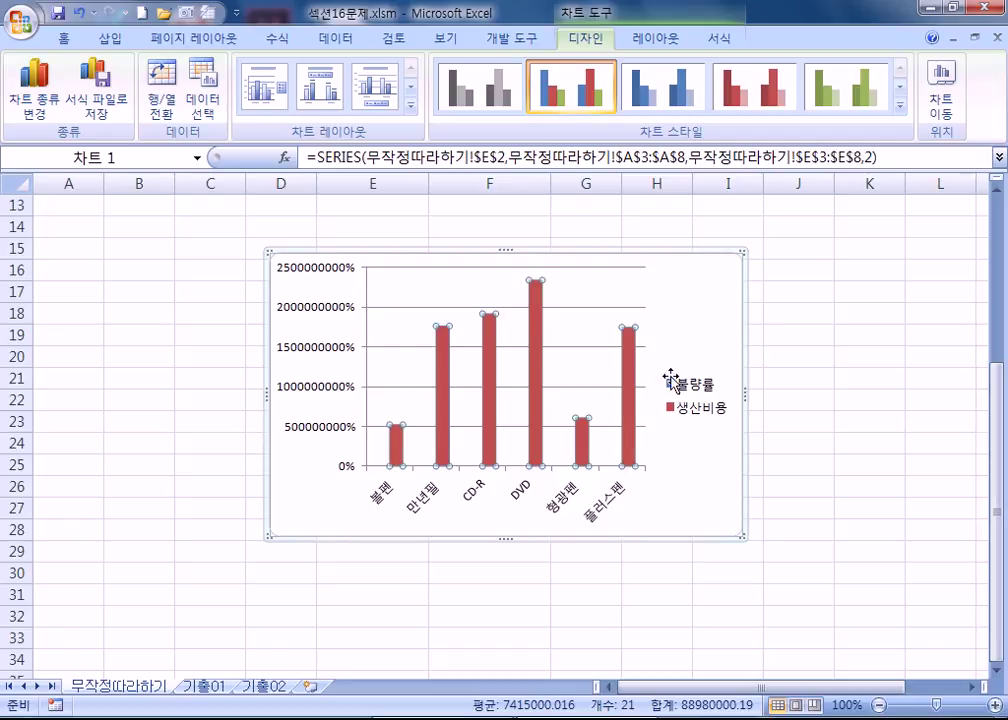
pyautogui.click(328, 317)
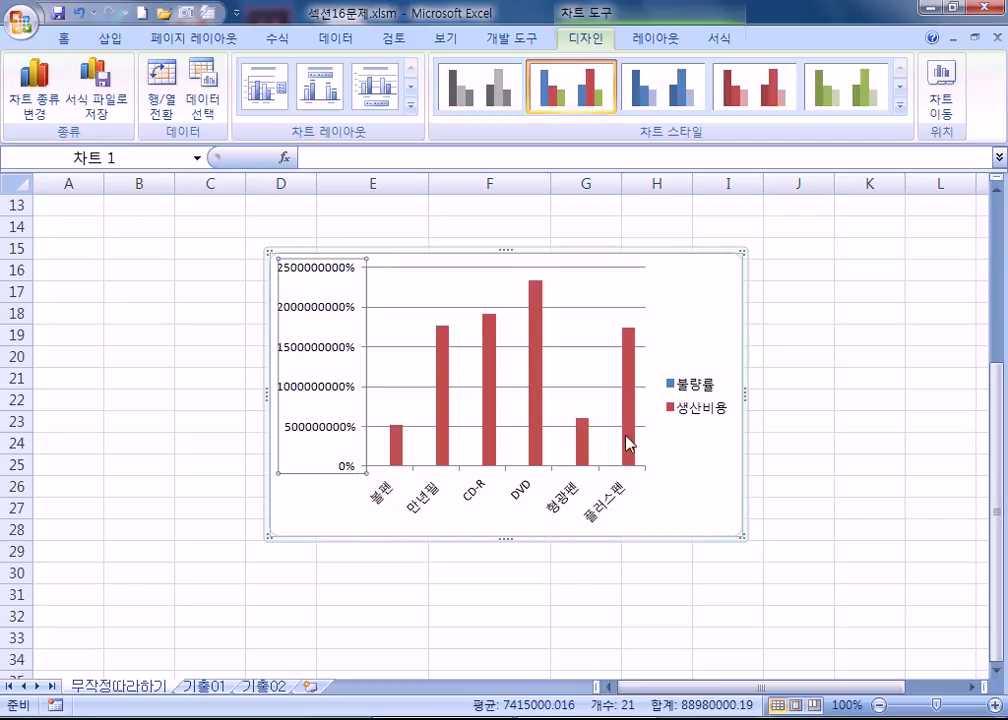
pyautogui.moveTo(636, 445)
pyautogui.click(479, 492)
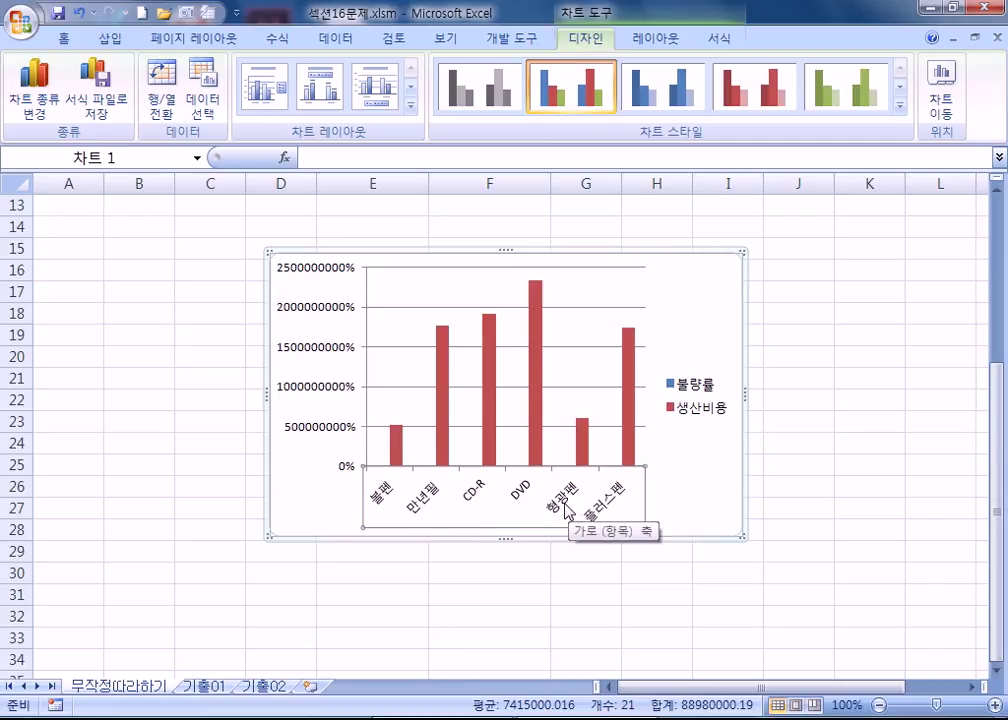
pyautogui.click(320, 318)
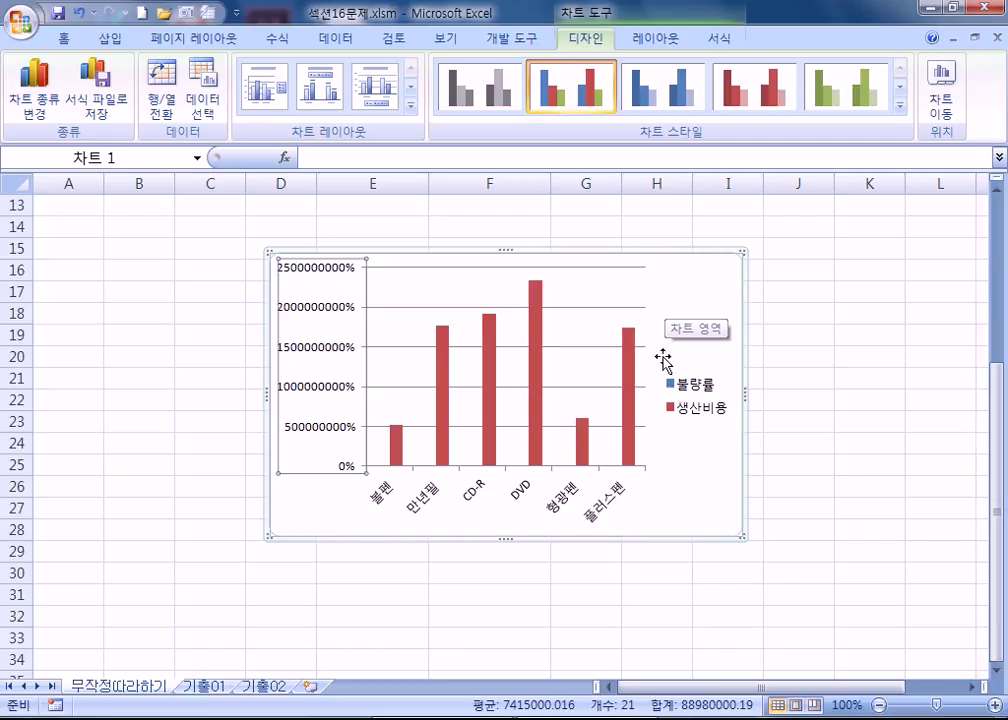
# Assign the 생산비용 series to the secondary axis (보조 축) and move the chart to about A15:F28
pyautogui.click(631, 403)
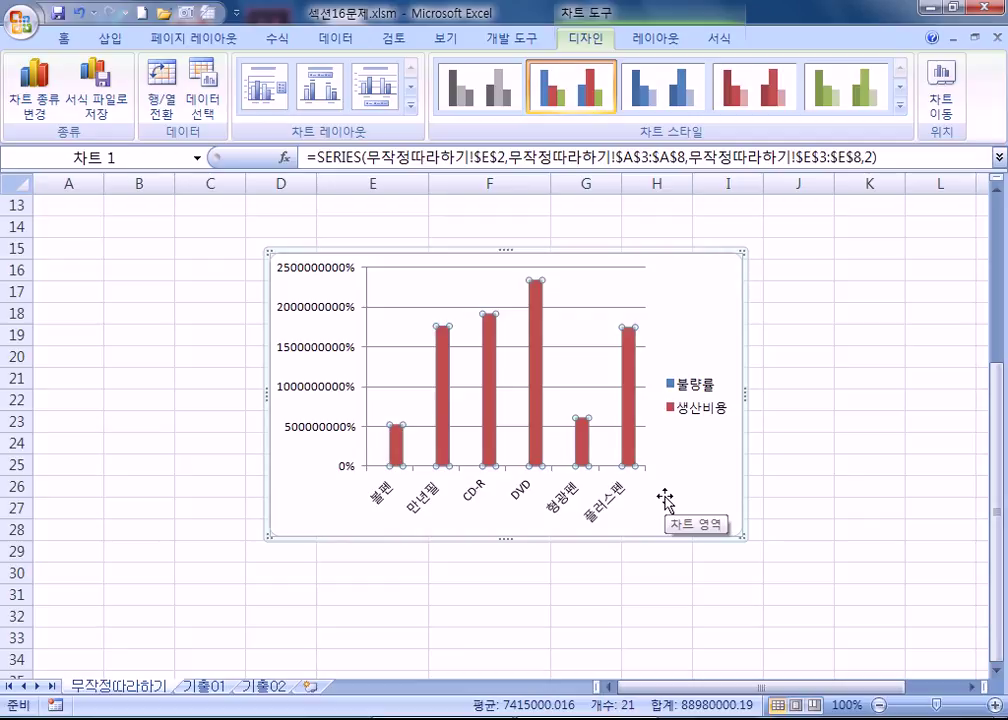
pyautogui.hotkey('ctrl', '1')
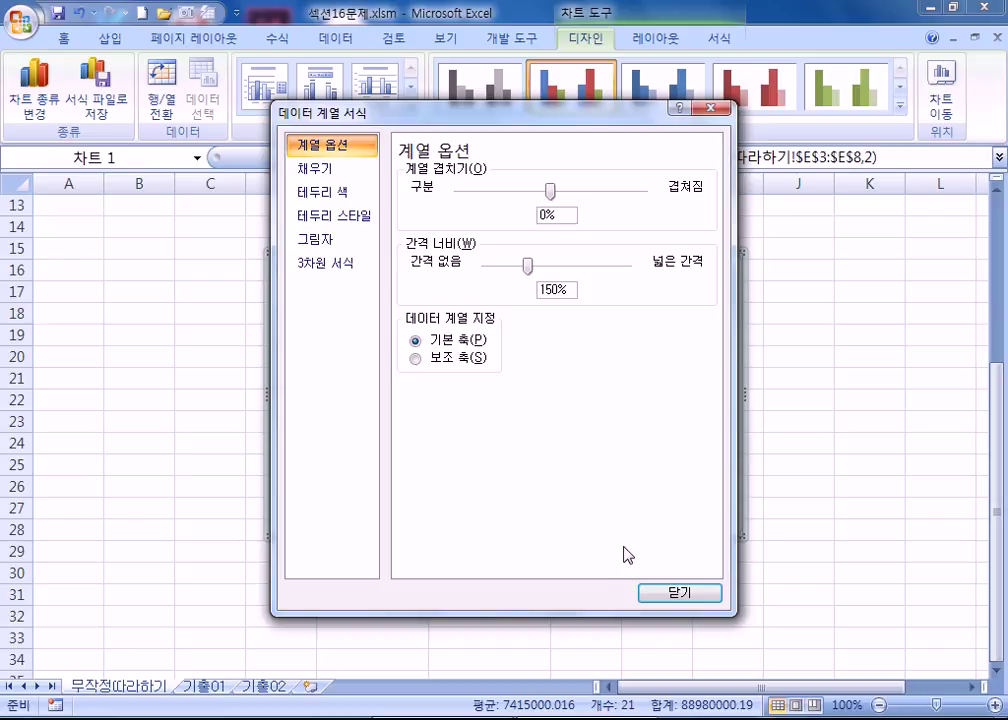
pyautogui.moveTo(456, 113); pyautogui.dragTo(772, 112)
pyautogui.click(729, 354)
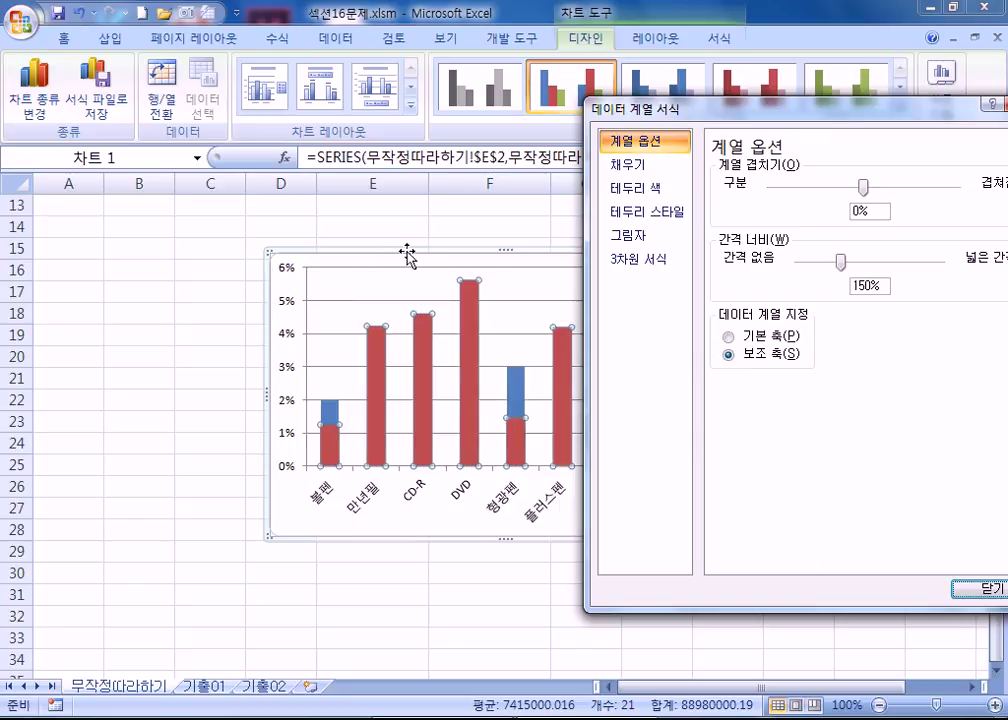
pyautogui.moveTo(399, 251); pyautogui.dragTo(181, 243)
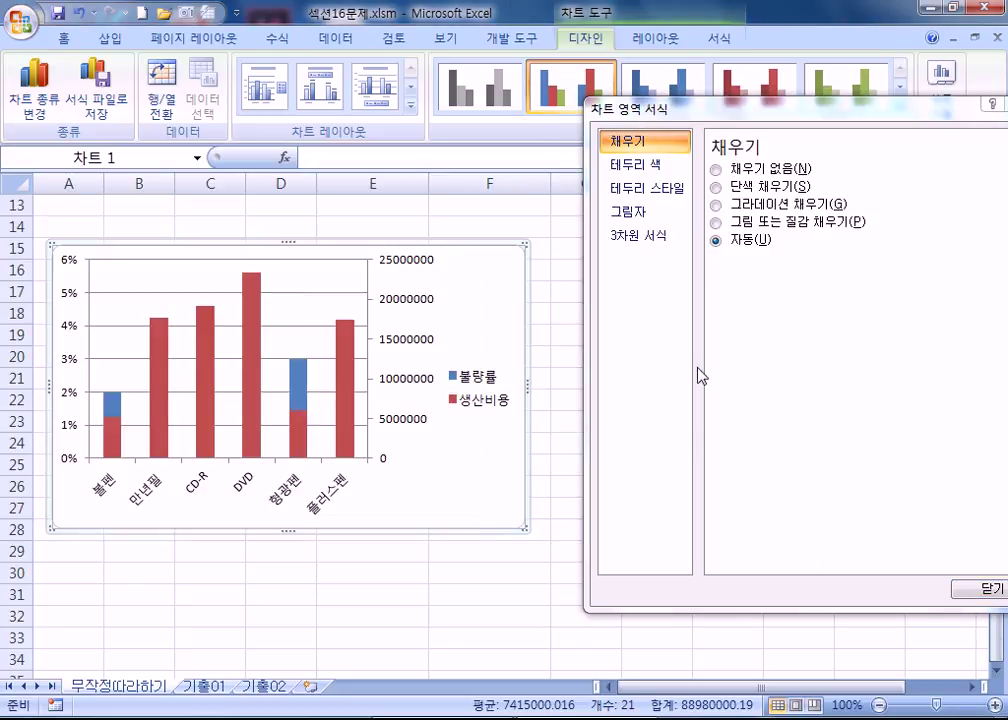
# Switch the 생산비용 series to the primary axis (기본 축) and back to the secondary axis (보조 축)
pyautogui.click(408, 305)
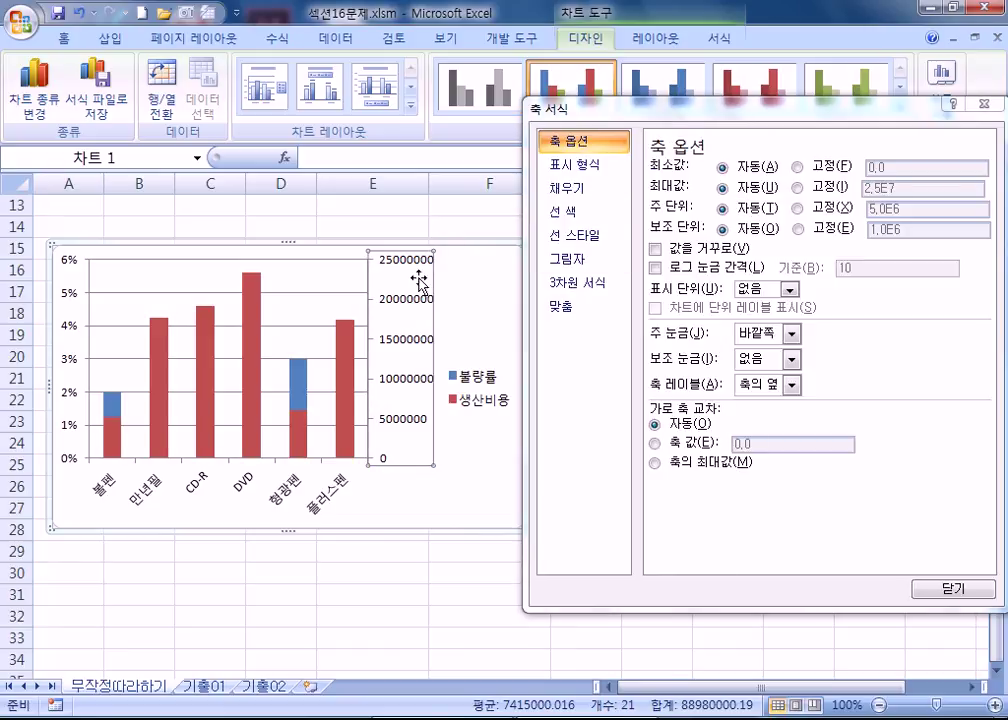
pyautogui.click(346, 363)
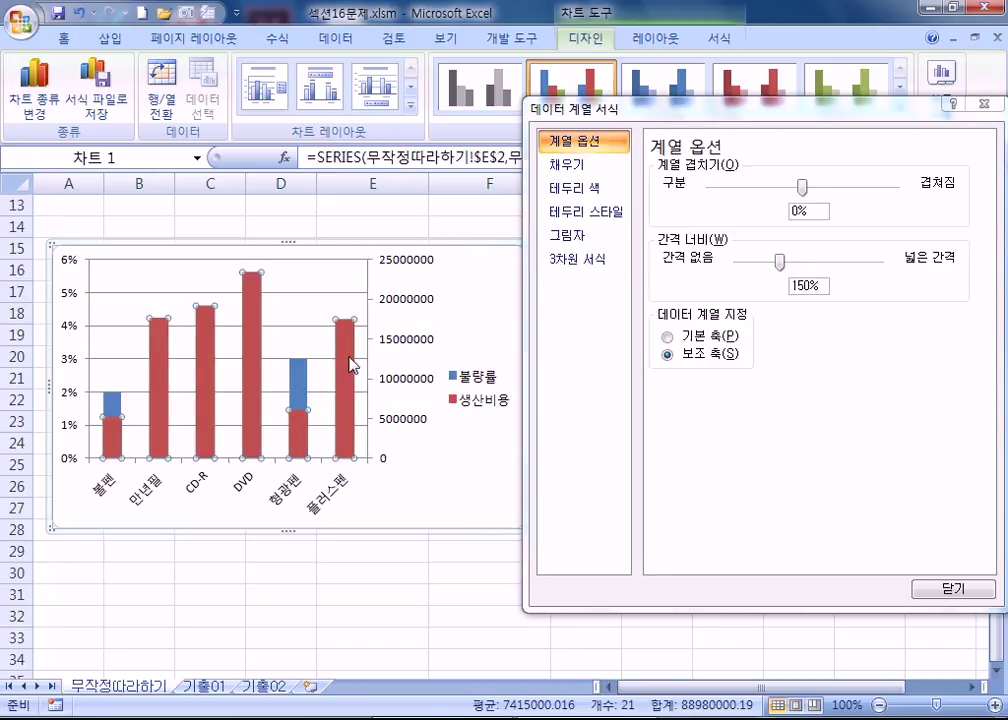
pyautogui.click(667, 338)
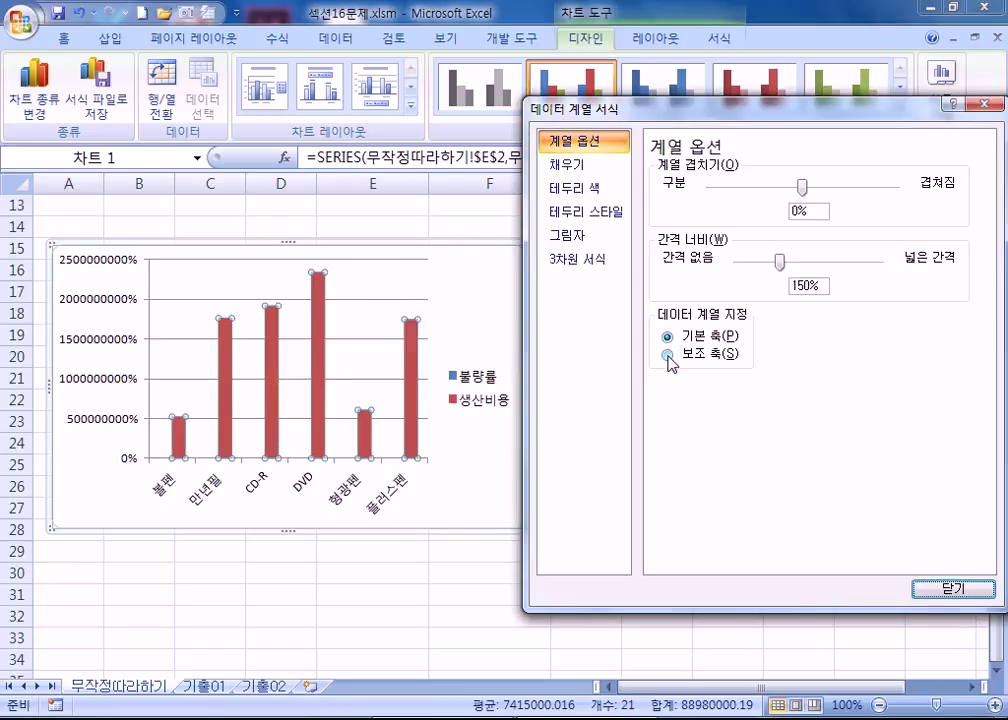
pyautogui.click(667, 355)
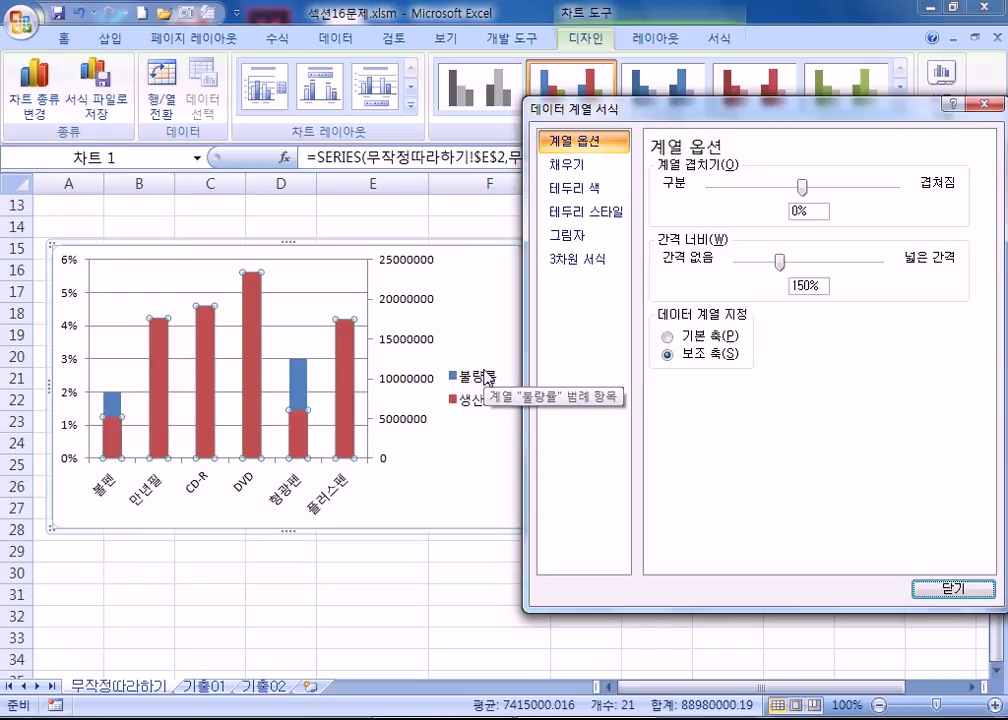
pyautogui.click(296, 386)
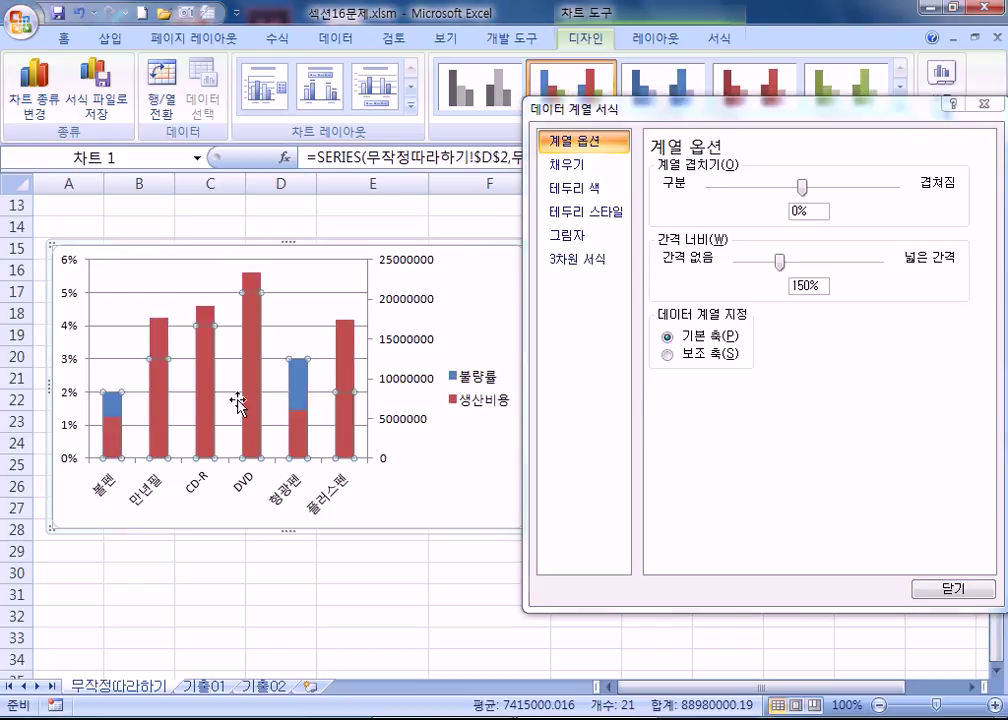
pyautogui.click(394, 446)
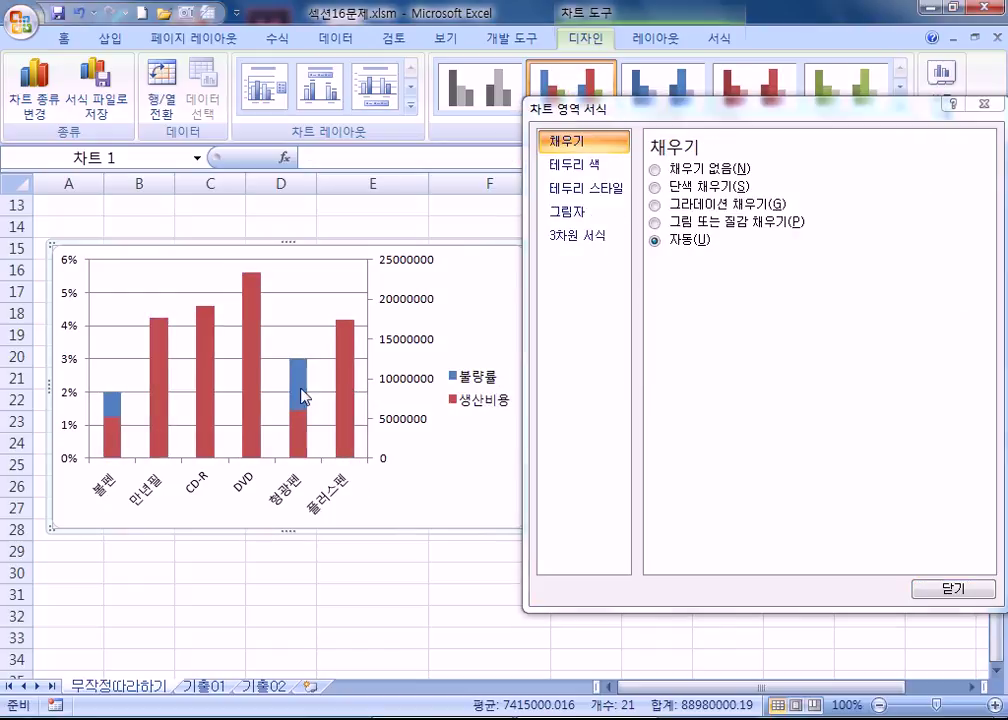
pyautogui.click(298, 386)
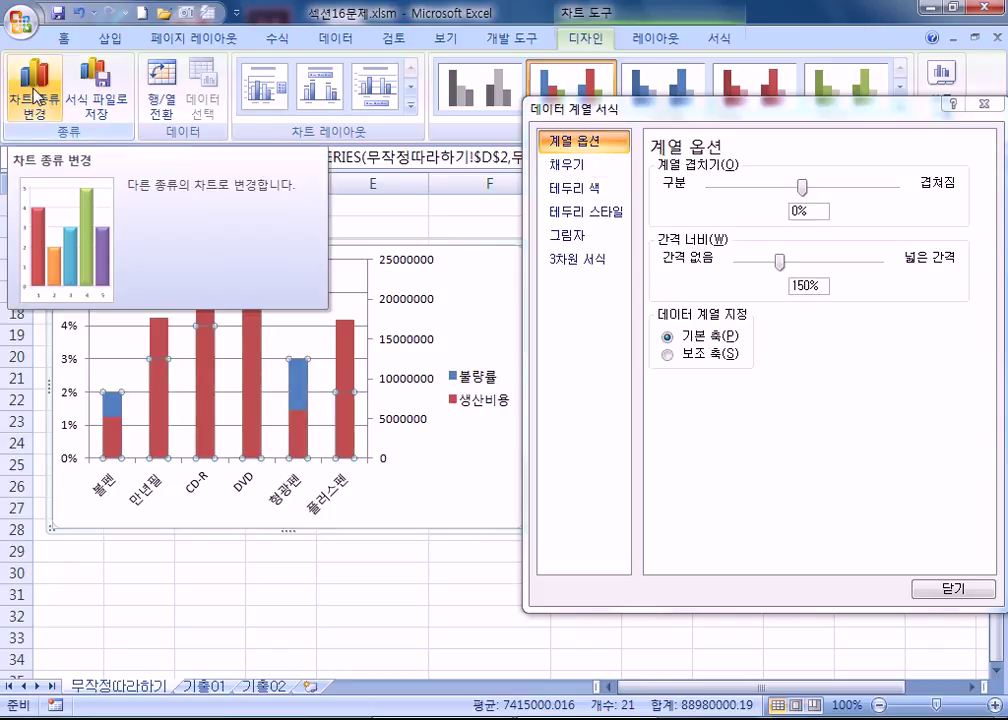
pyautogui.click(350, 380)
pyautogui.click(370, 474)
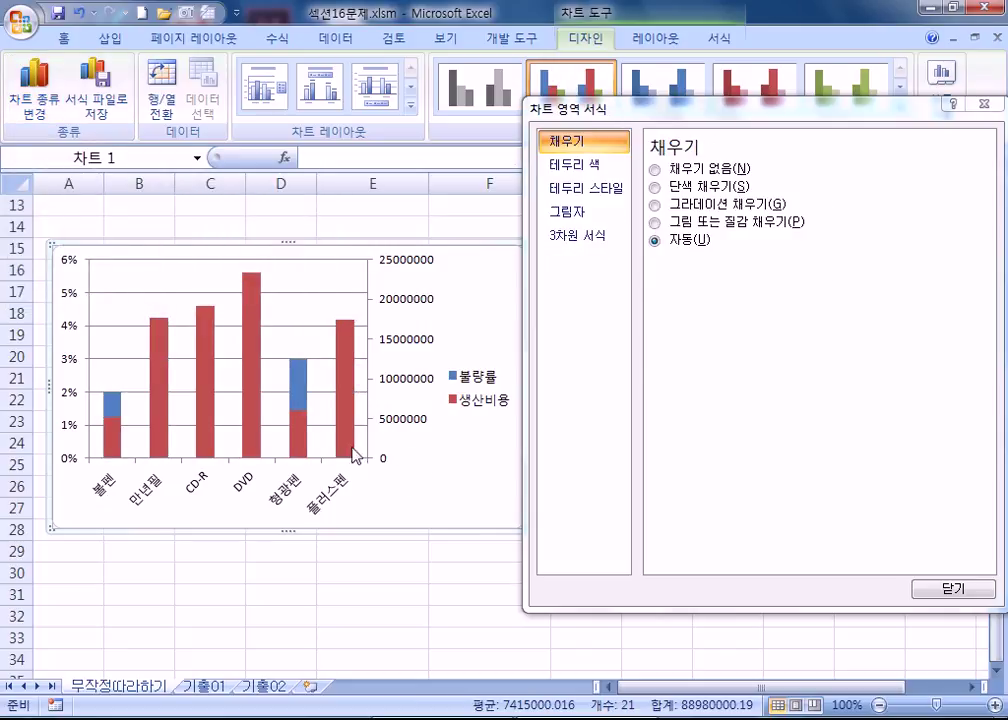
# Change the chart type of the 생산비용 series to a line with markers (표식이 있는 꺾은선형)
pyautogui.click(347, 358)
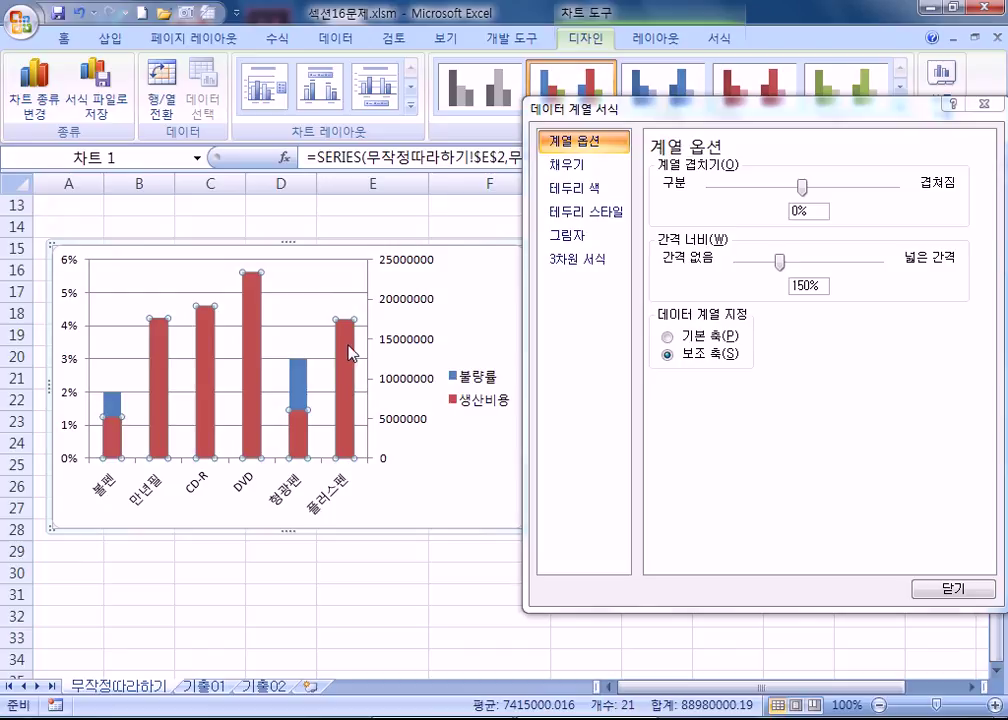
pyautogui.click(27, 106)
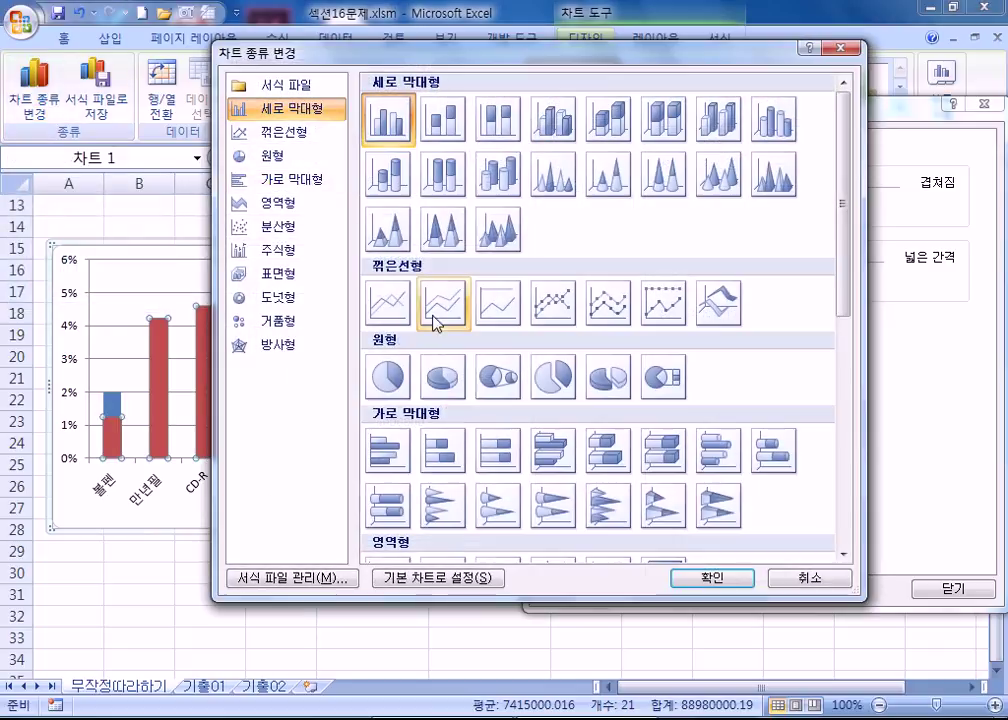
pyautogui.click(276, 136)
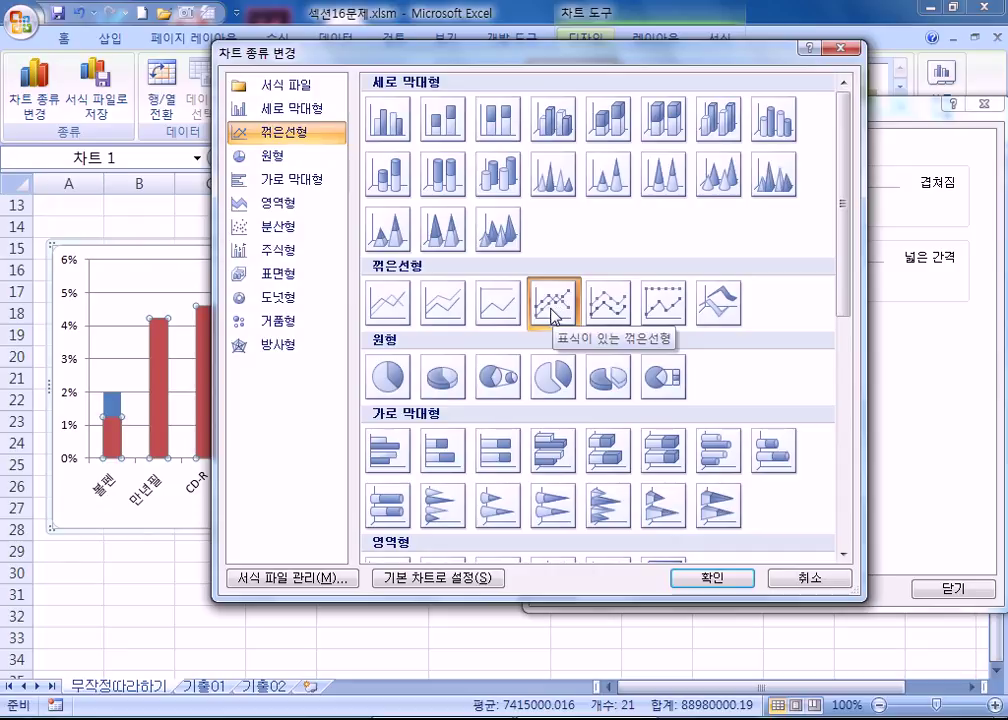
pyautogui.click(397, 316)
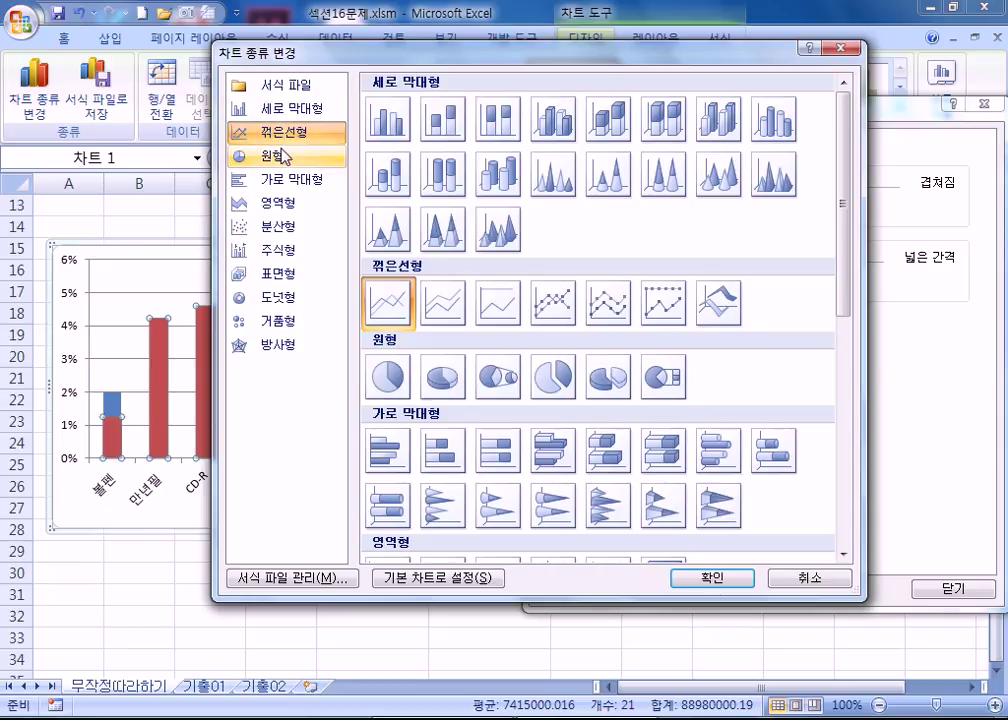
pyautogui.click(258, 155)
pyautogui.click(553, 304)
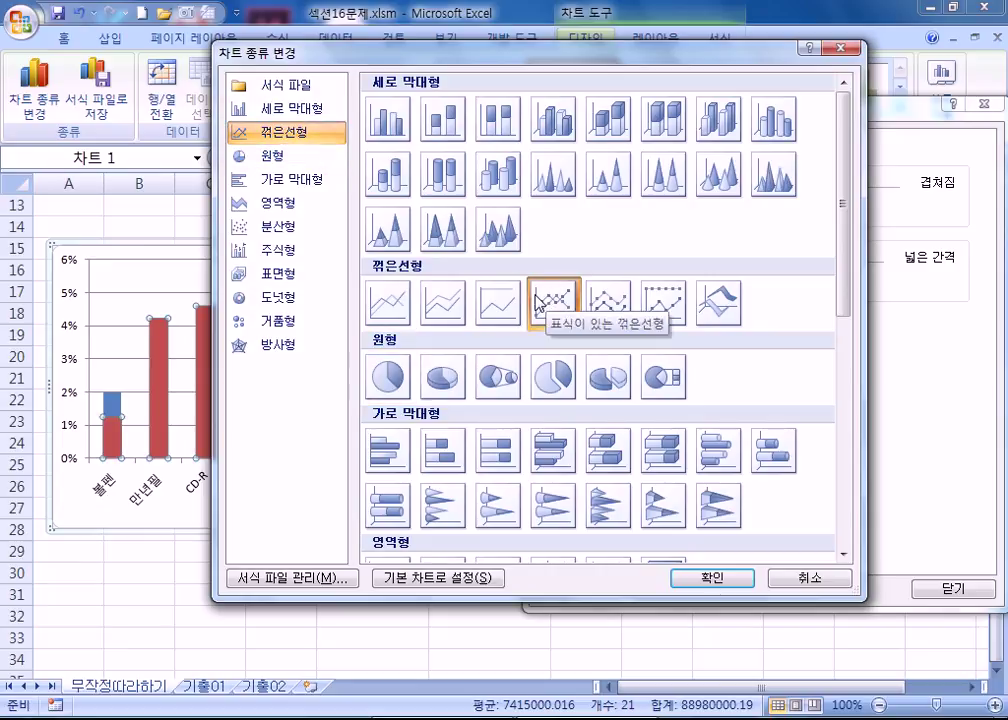
pyautogui.click(711, 577)
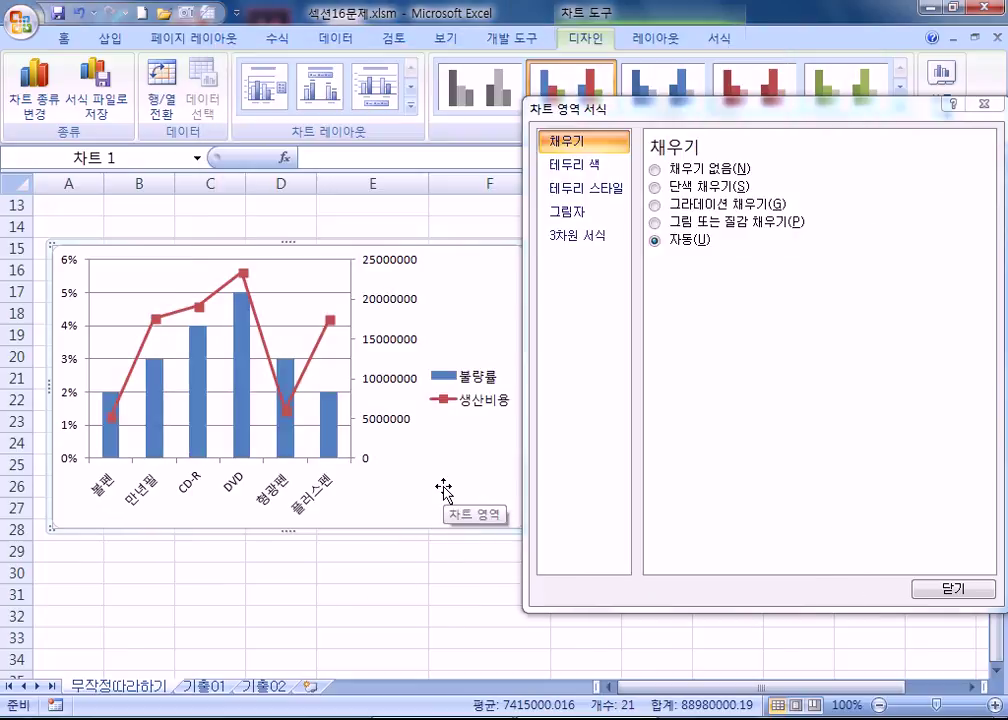
# Close the chart area formatting and delete the combination chart from the sheet
pyautogui.press('Escape')
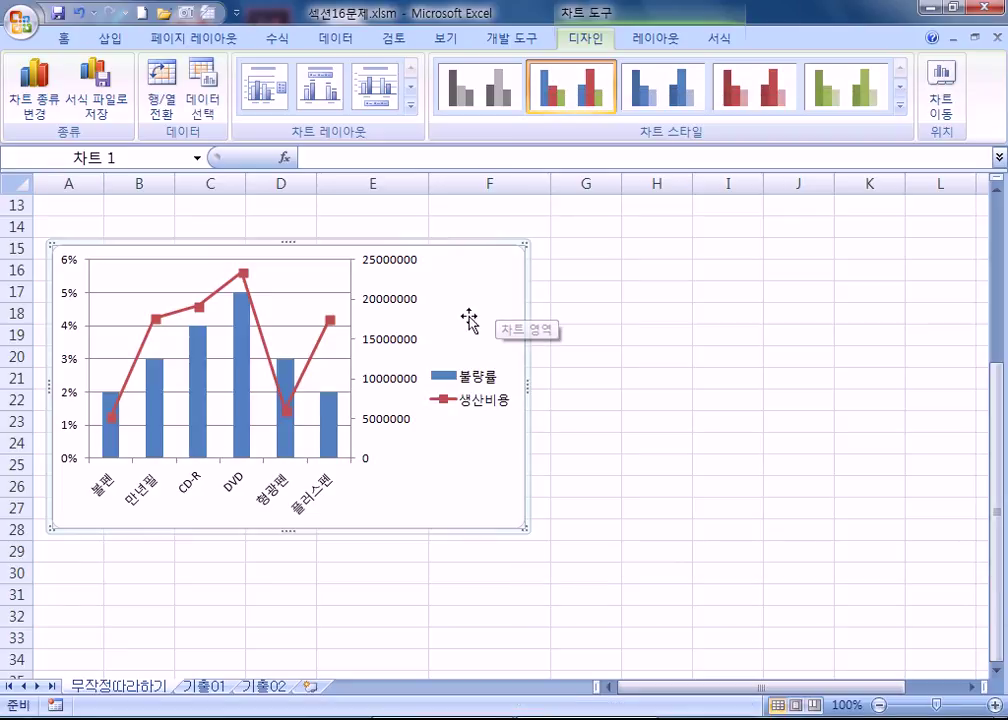
pyautogui.press('Delete')
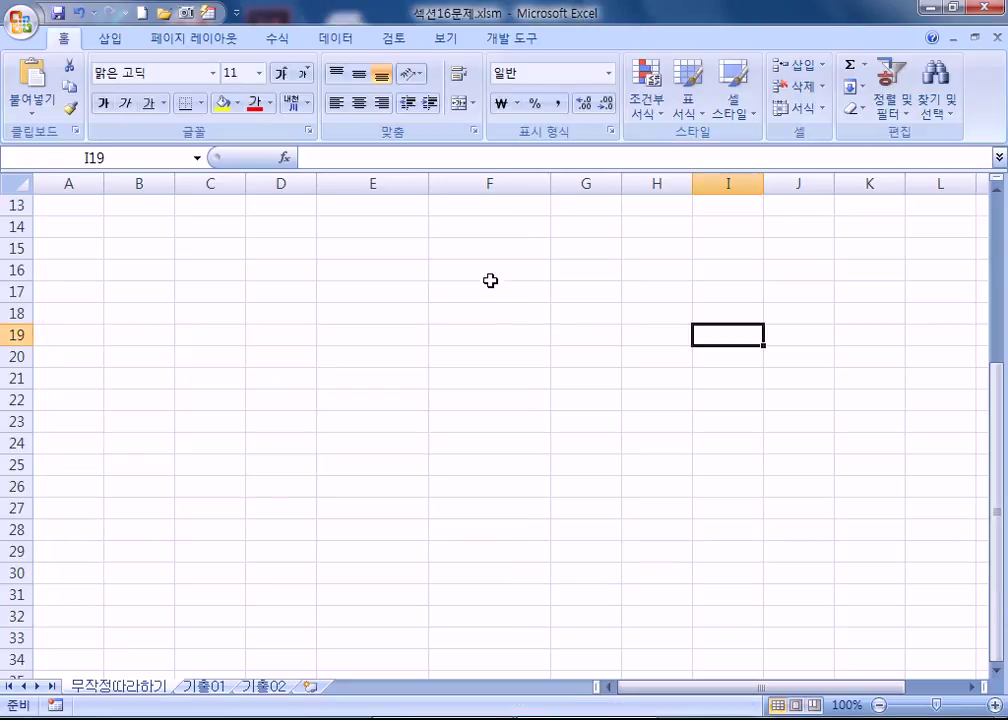
# Insert a 2-D line chart with markers from the 품명, 불량률 and 생산비용 data in A2:A8 and D2:E8
pyautogui.scroll(4, 486, 410)
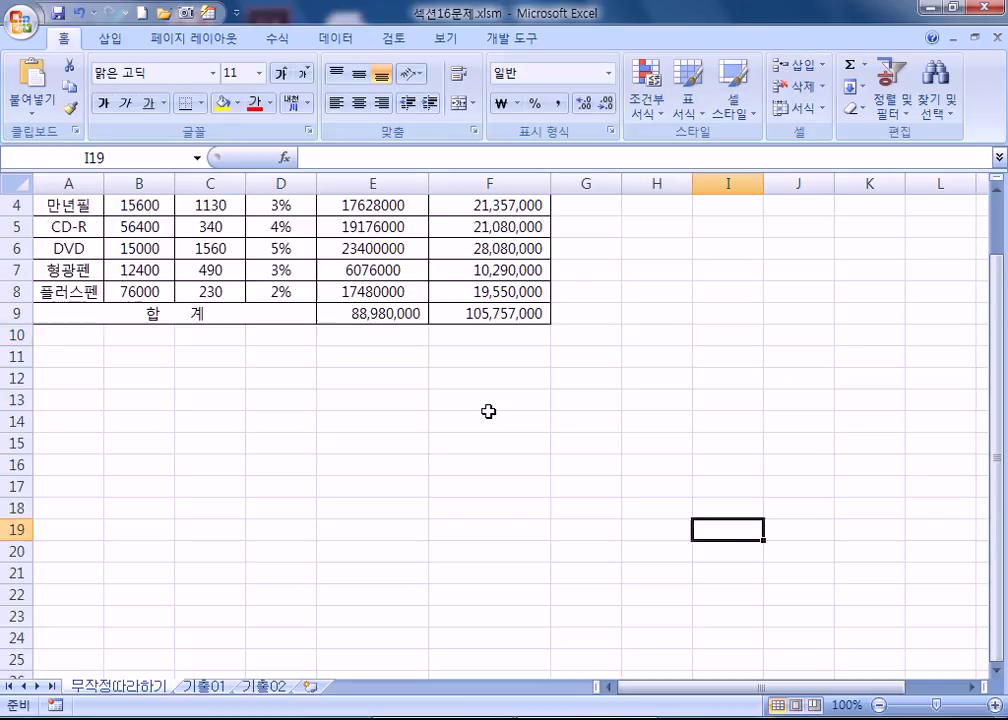
pyautogui.moveTo(67, 229); pyautogui.dragTo(68, 360)
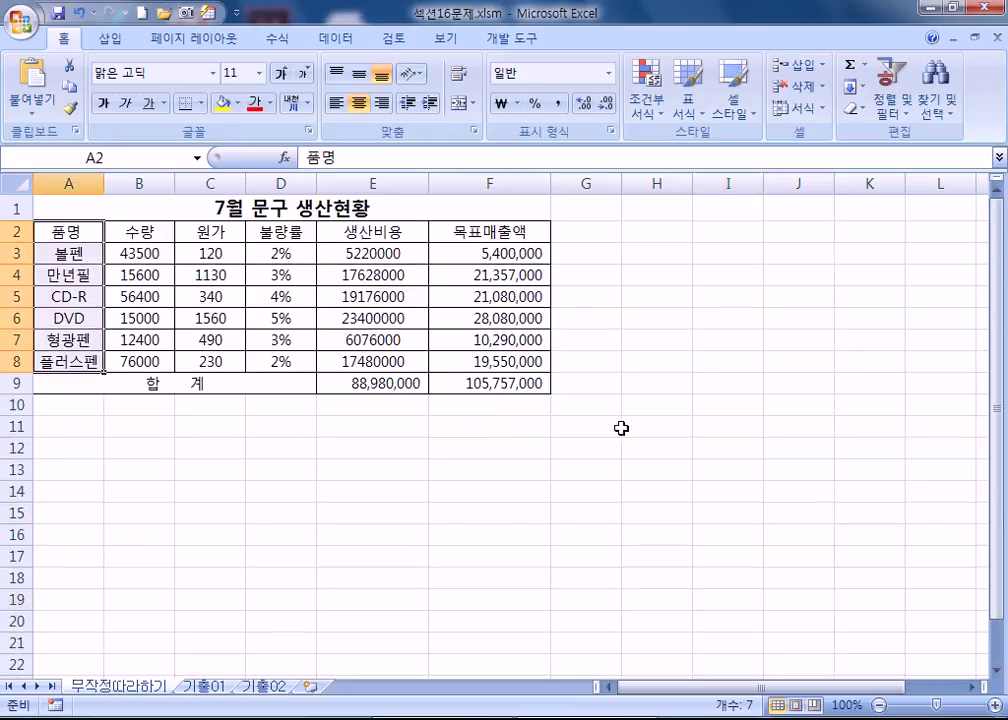
pyautogui.keyDown('ctrl'); pyautogui.click(268, 230); pyautogui.keyUp('ctrl')
pyautogui.moveTo(268, 230); pyautogui.dragTo(386, 355)
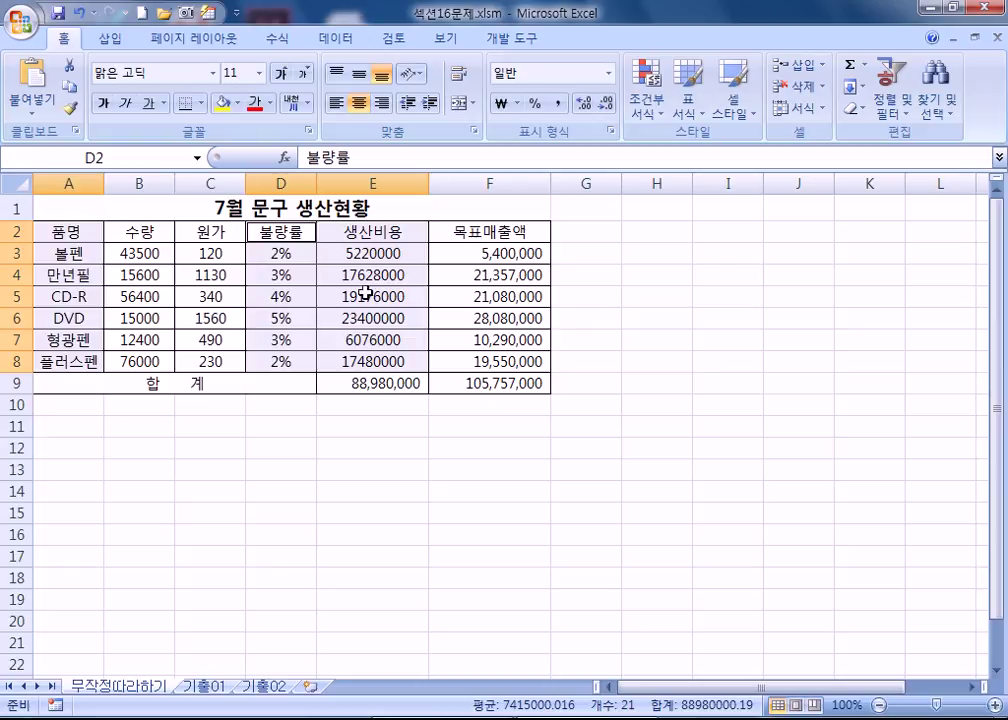
pyautogui.click(110, 40)
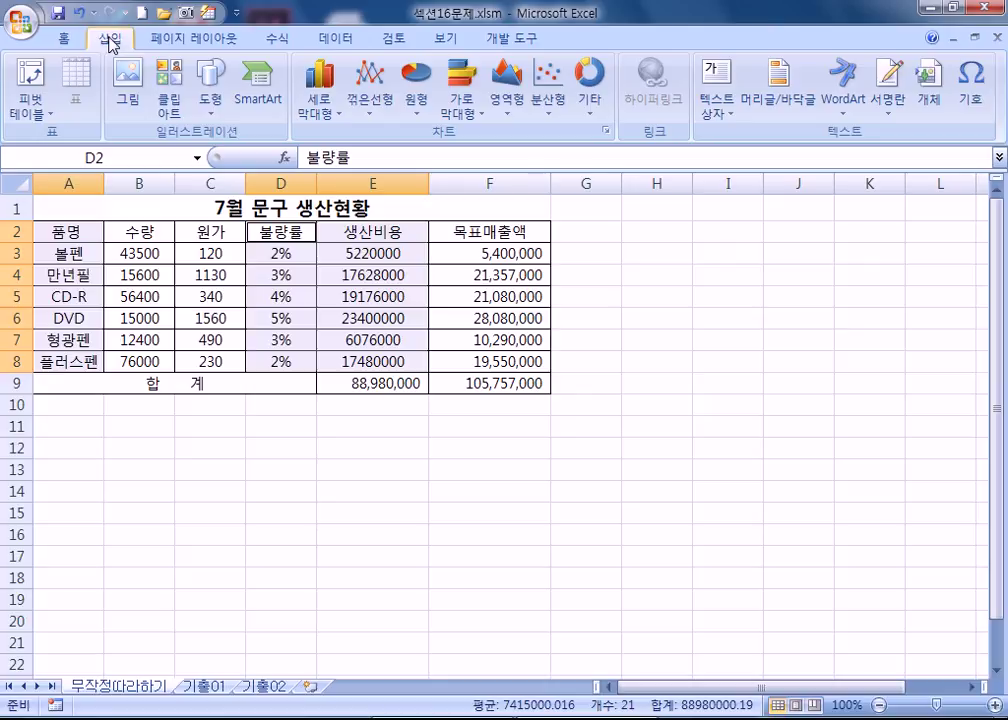
pyautogui.click(364, 90)
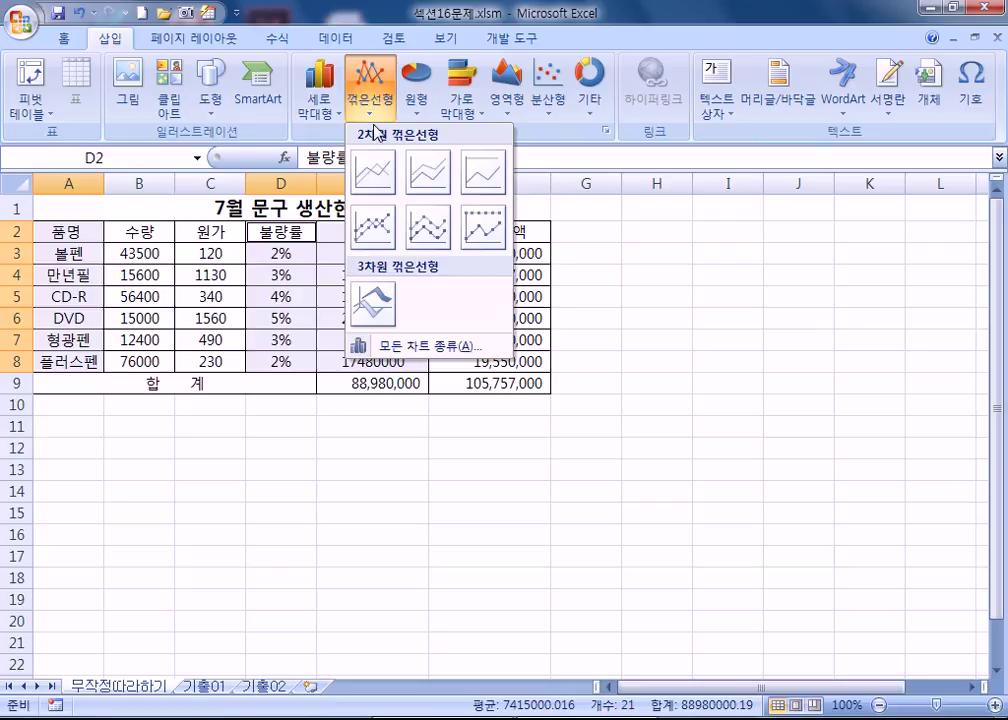
pyautogui.click(368, 233)
# Move the new line chart below the table so that it covers about A14:F26
pyautogui.moveTo(748, 345); pyautogui.dragTo(508, 447)
pyautogui.scroll(-3, 507, 318)
pyautogui.moveTo(507, 318); pyautogui.dragTo(507, 394)
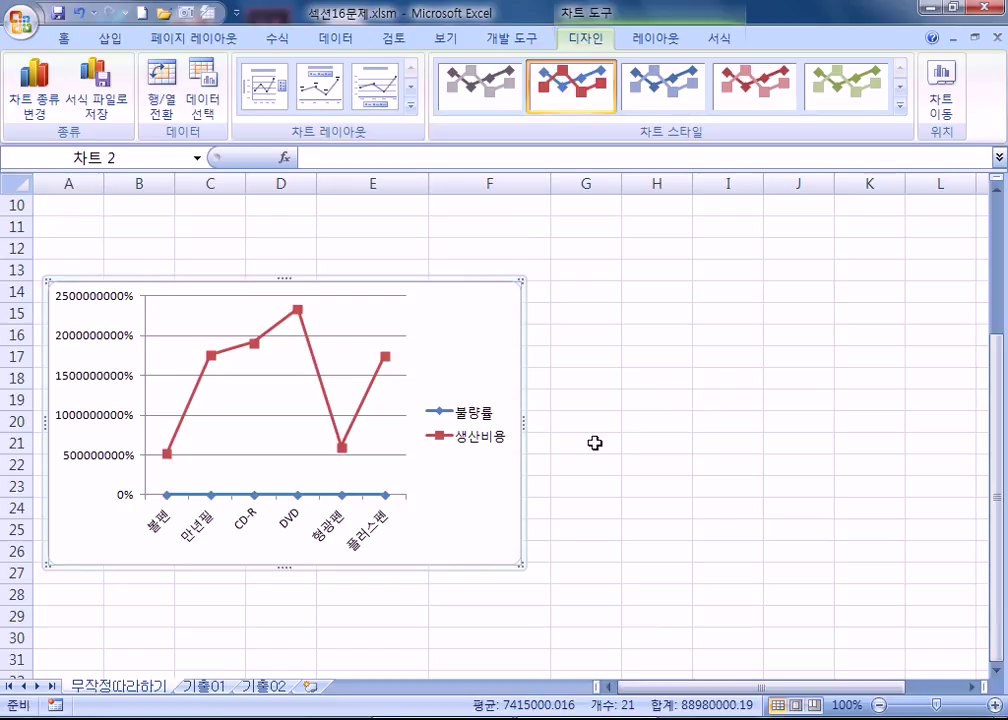
# Assign the 생산비용 line series to the secondary axis (보조 축)
pyautogui.click(380, 385)
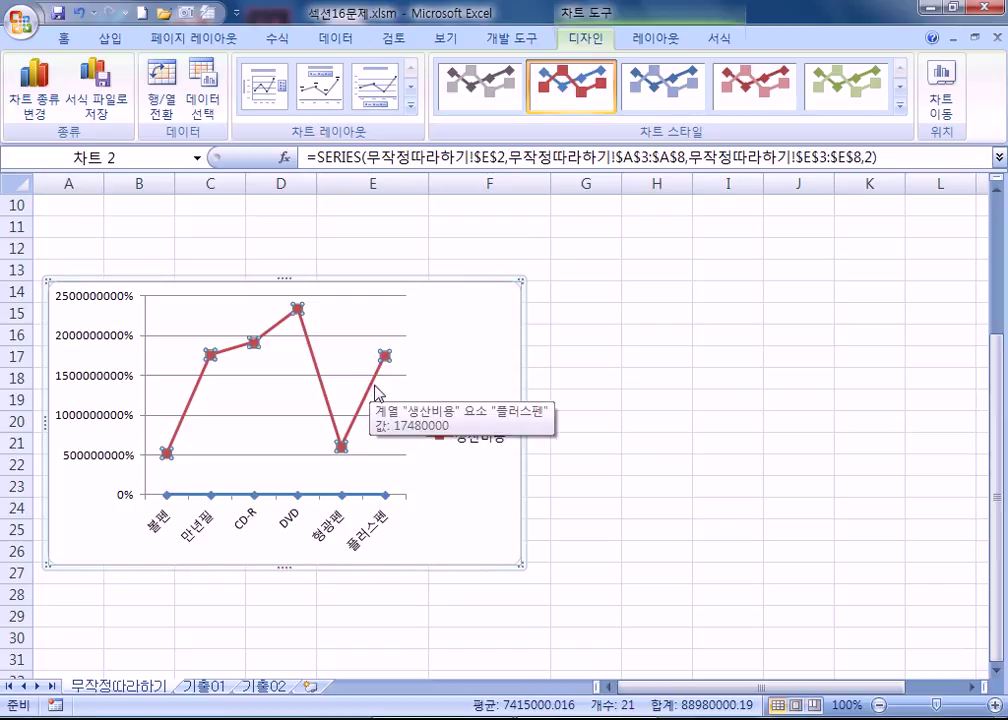
pyautogui.rightClick(374, 387)
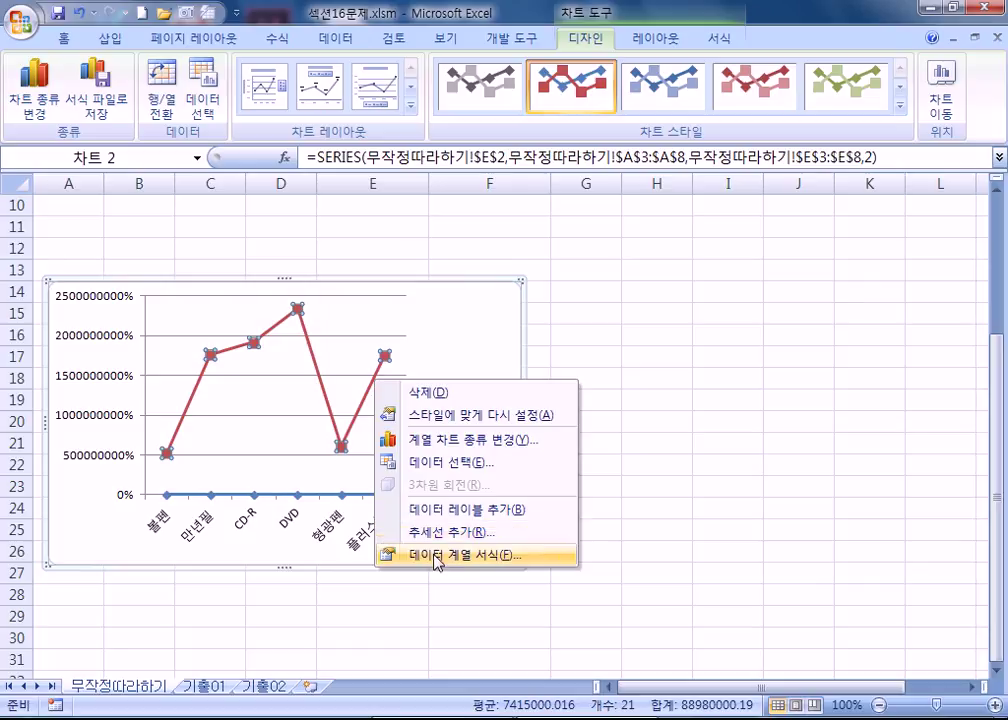
pyautogui.click(436, 557)
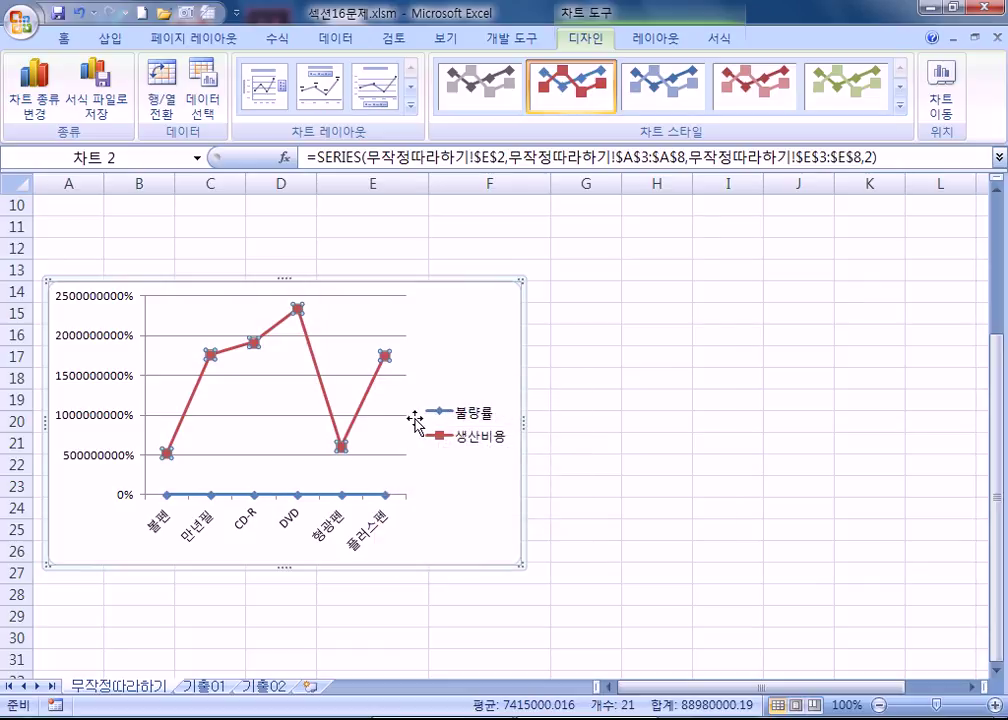
pyautogui.moveTo(460, 89); pyautogui.dragTo(722, 91)
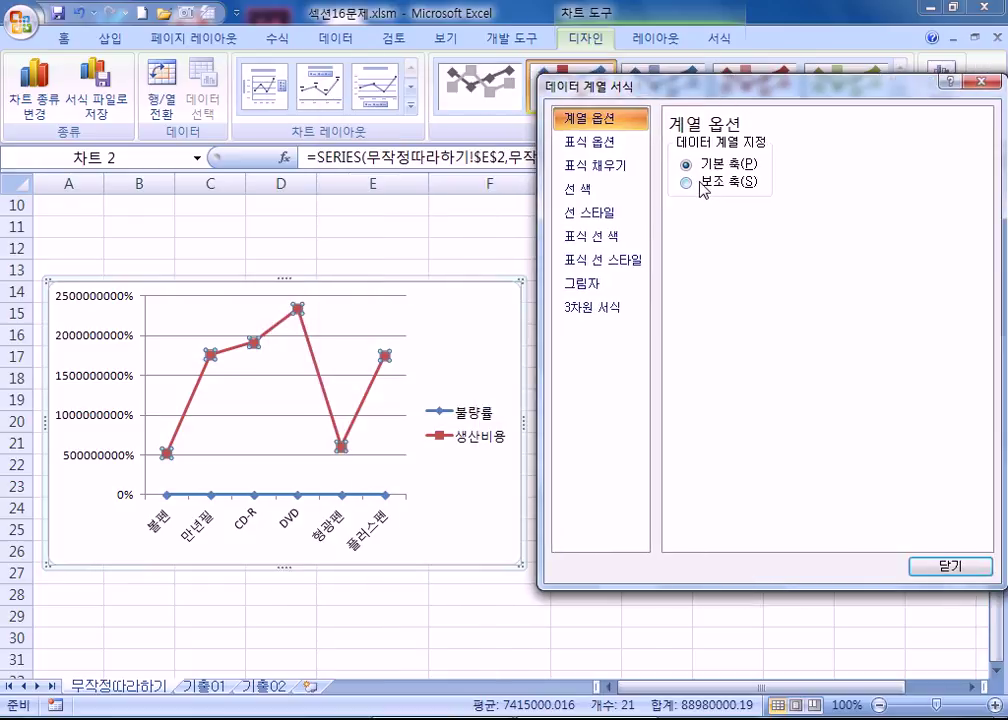
pyautogui.click(688, 184)
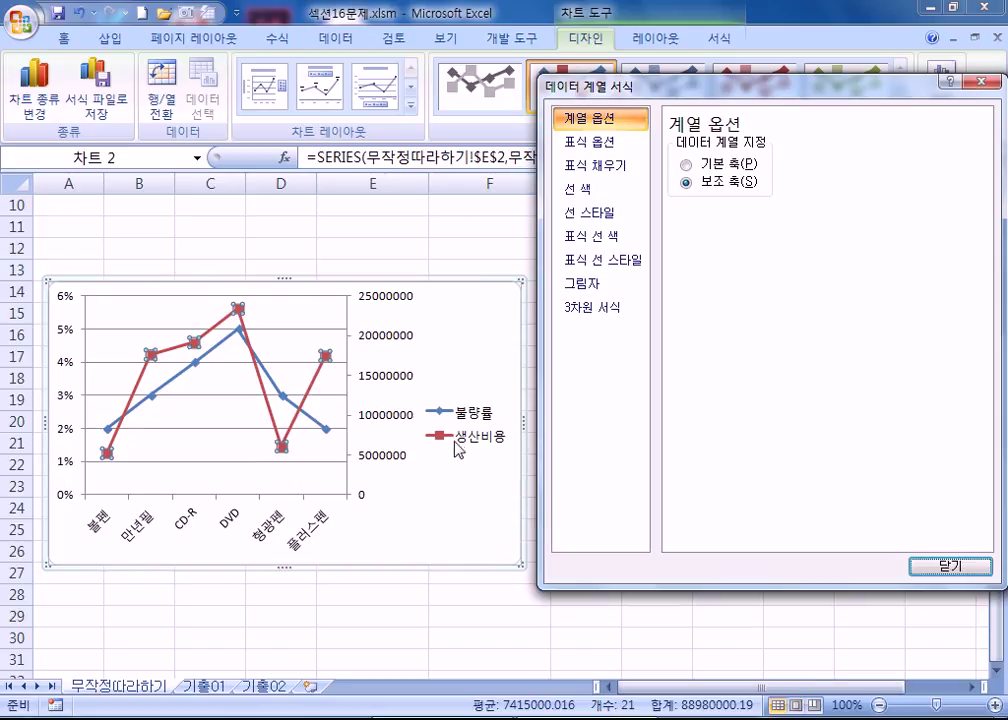
pyautogui.click(700, 163)
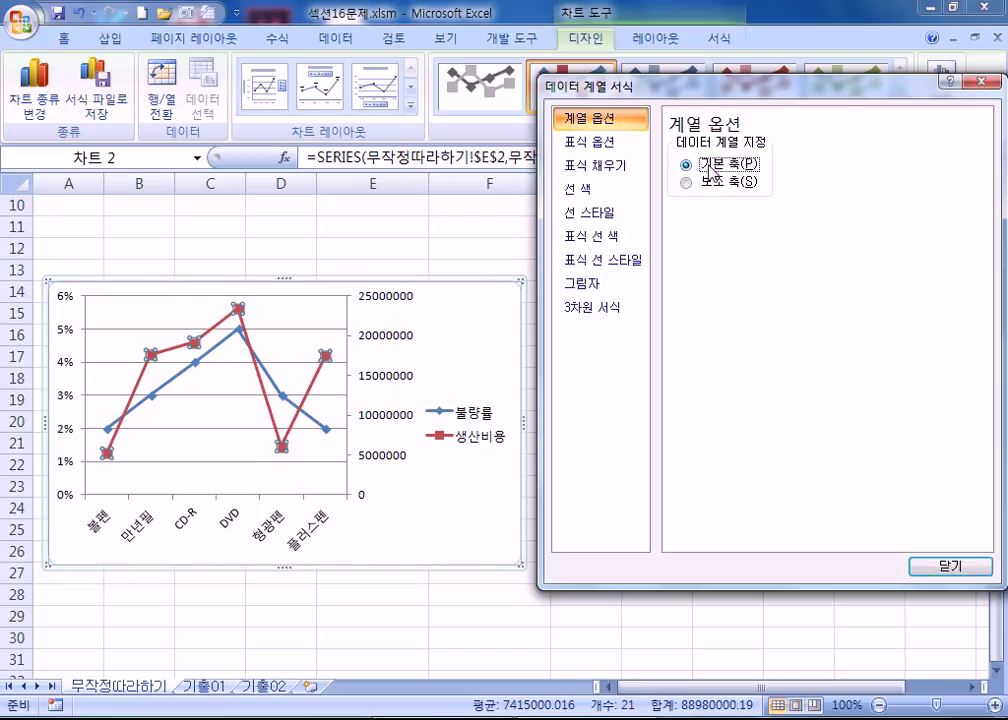
pyautogui.click(710, 184)
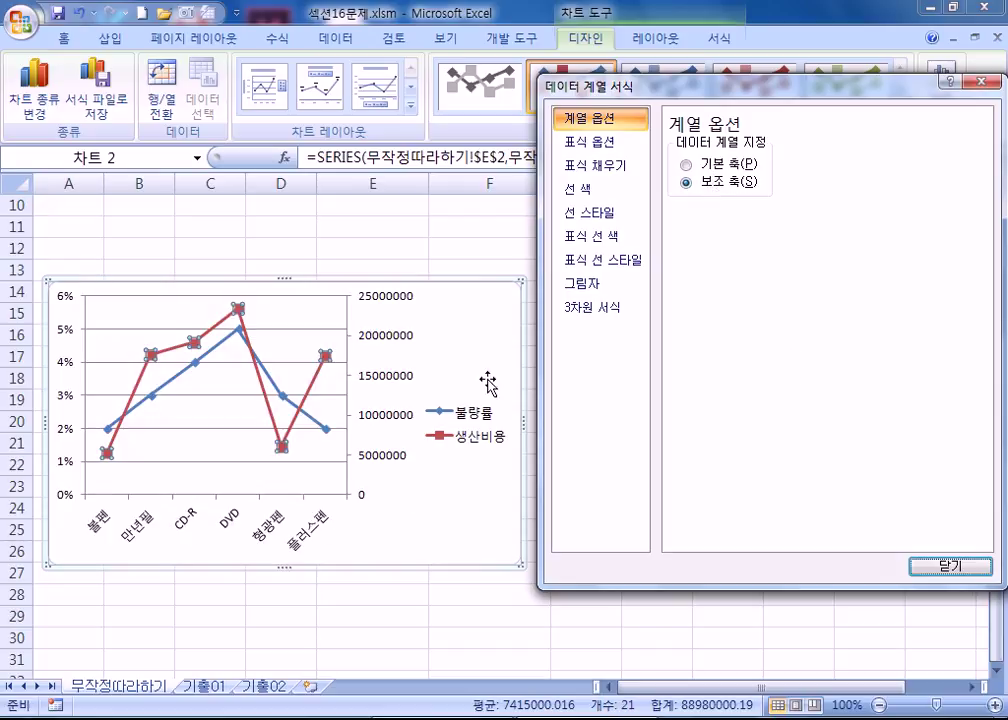
# Change the 불량률 series to a clustered column (묶은 세로 막대형) and close the formatting dialog
pyautogui.click(215, 347)
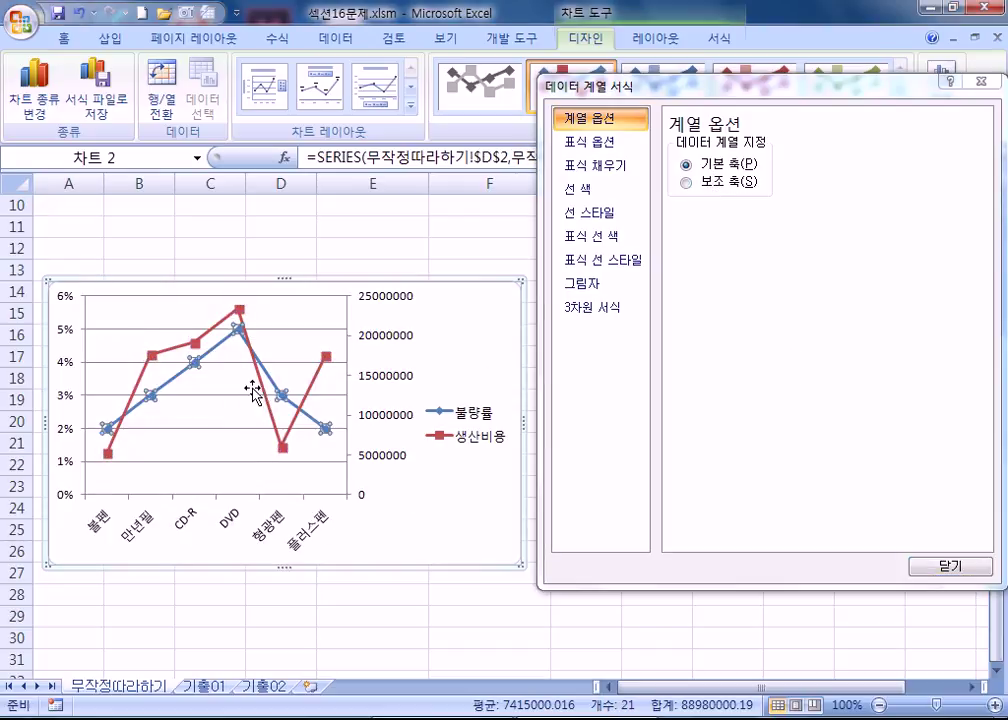
pyautogui.click(36, 95)
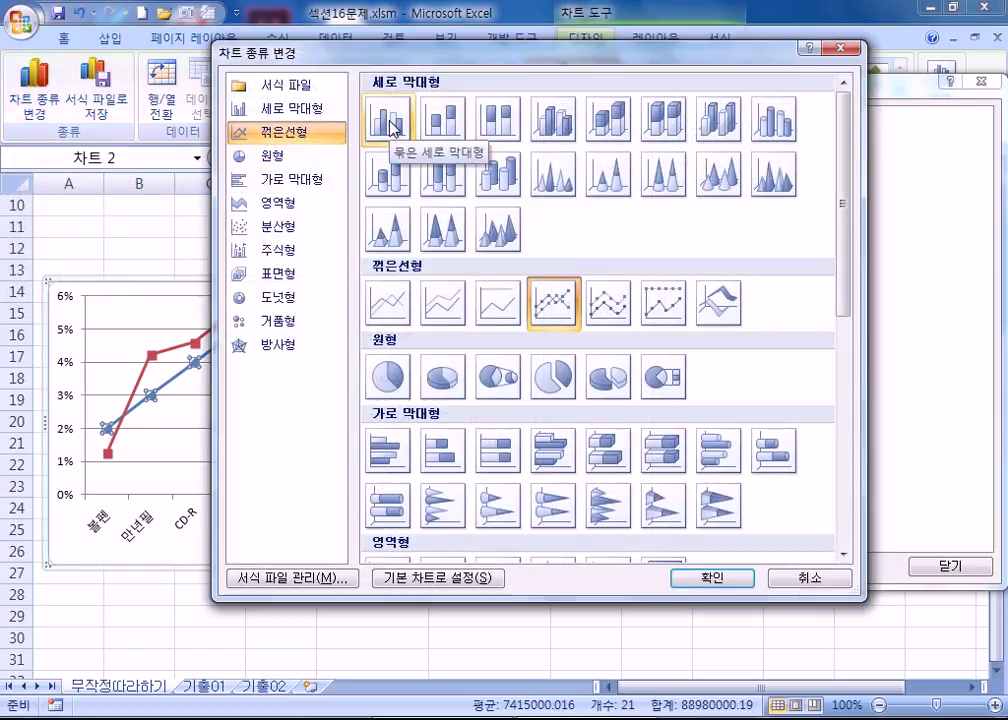
pyautogui.click(391, 127)
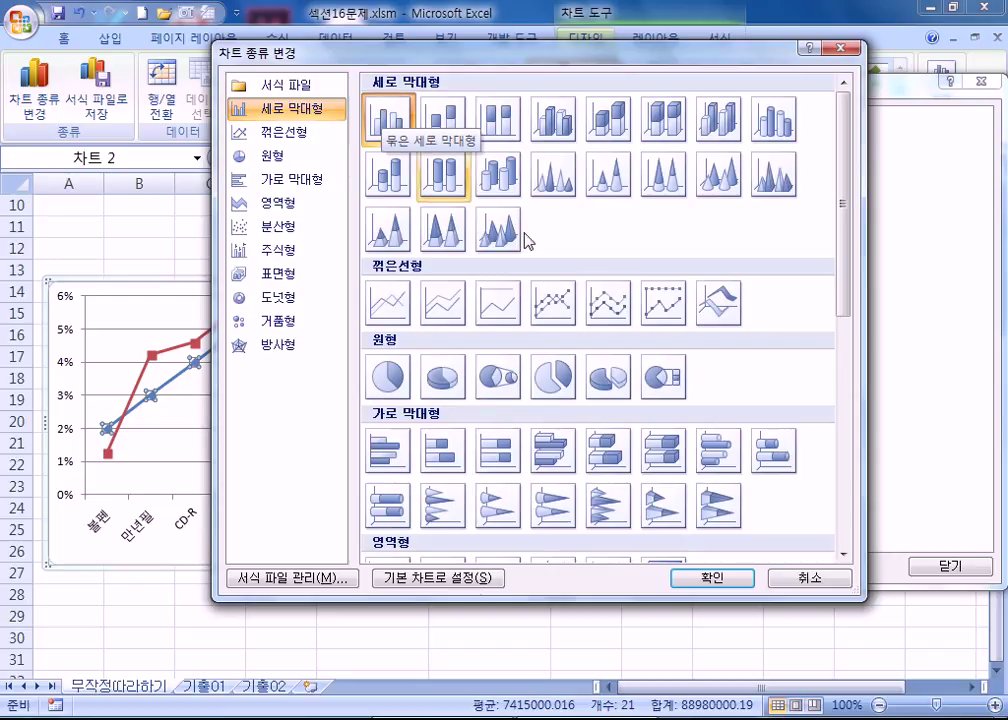
pyautogui.click(711, 577)
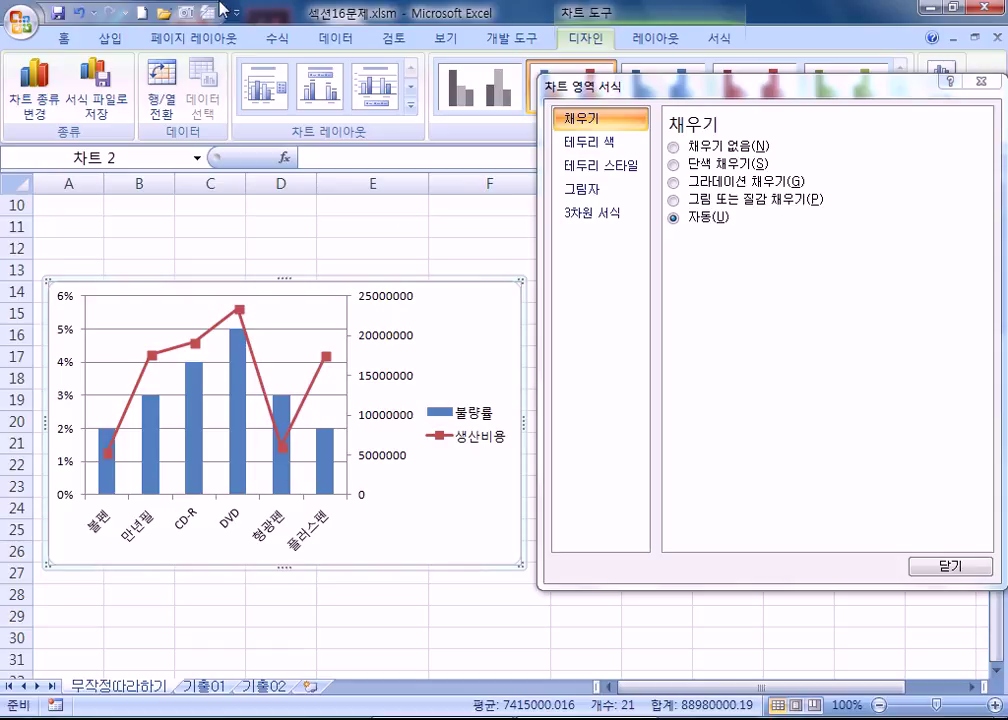
pyautogui.moveTo(630, 88); pyautogui.dragTo(650, 183)
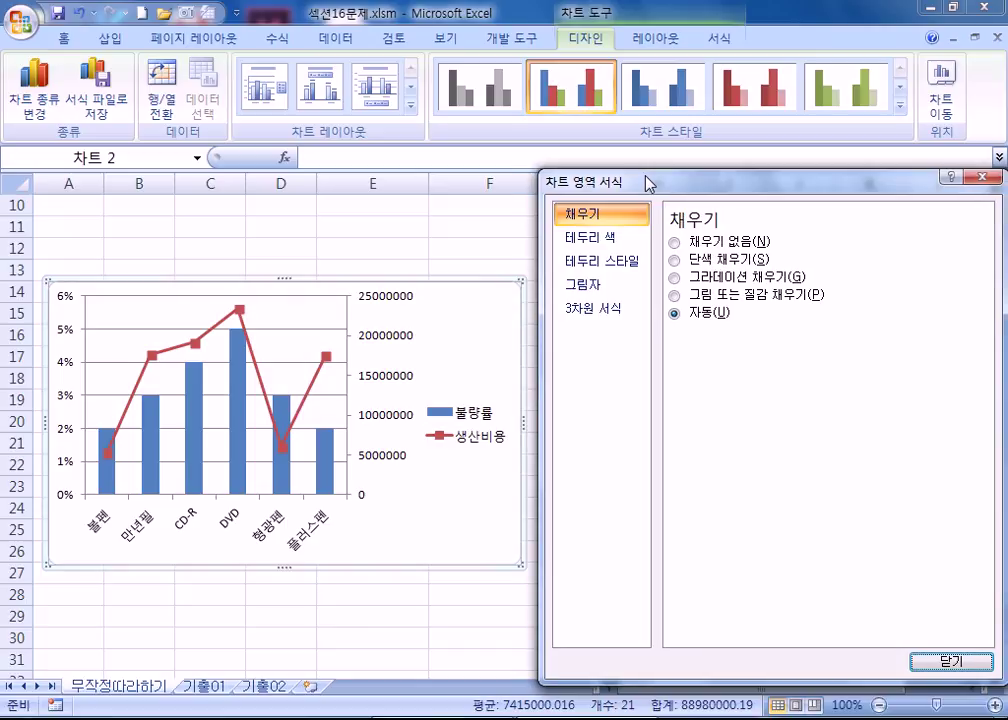
pyautogui.click(983, 176)
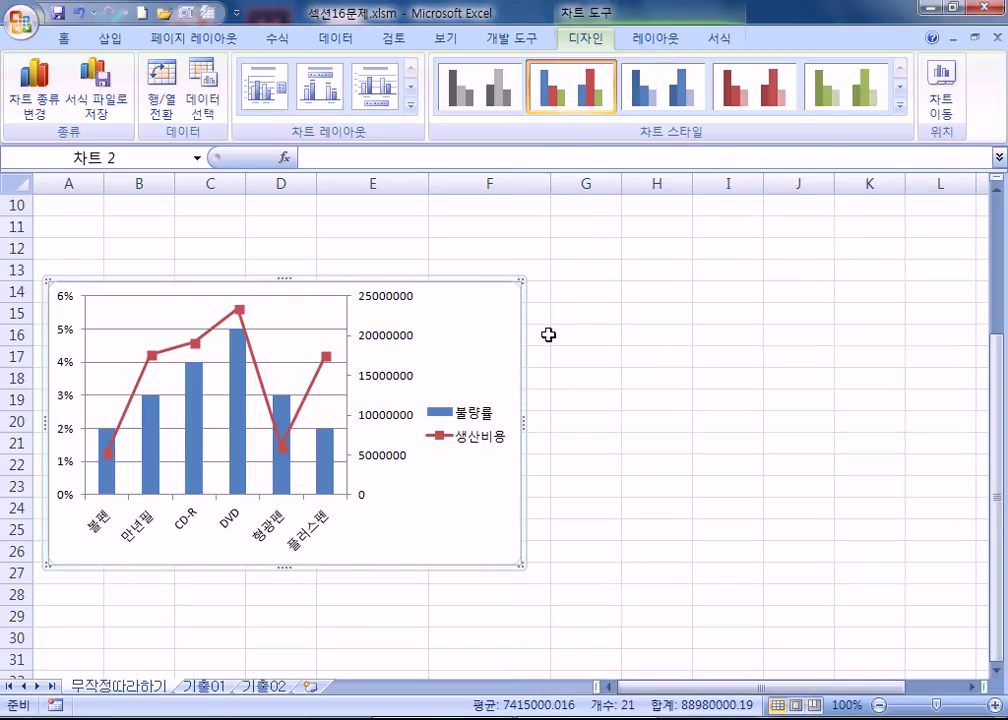
# Open the chart area formatting dialog (차트 영역 서식) and place it beside the chart without covering it
pyautogui.hotkey('ctrl', '1')
pyautogui.moveTo(694, 183); pyautogui.dragTo(792, 178)
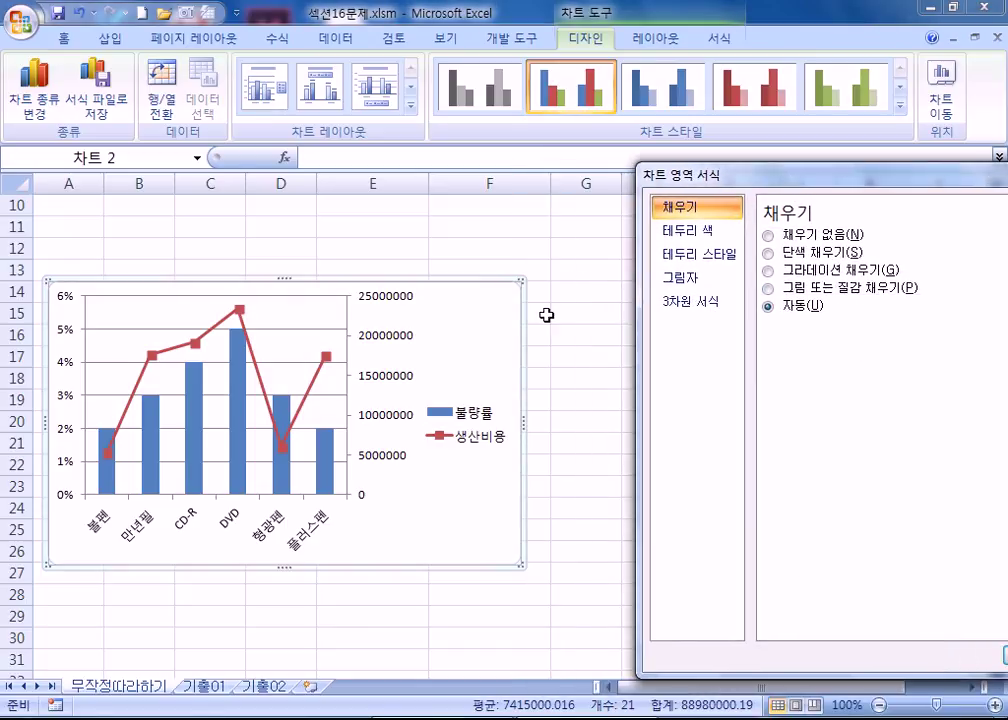
pyautogui.moveTo(716, 182); pyautogui.dragTo(677, 187)
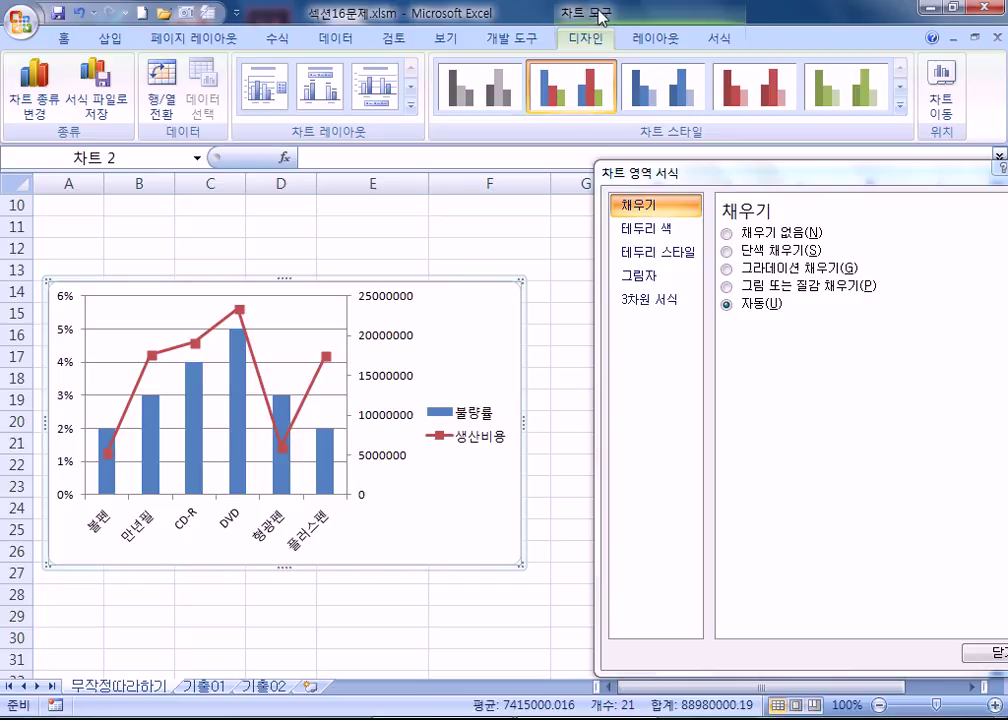
pyautogui.click(655, 39)
pyautogui.click(730, 40)
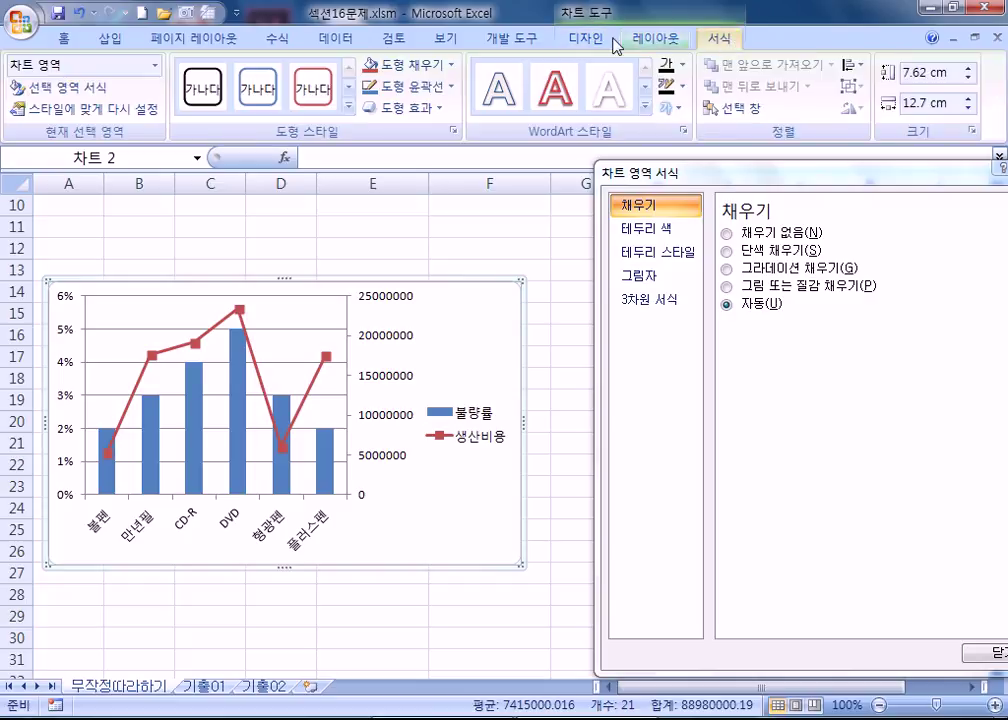
pyautogui.click(582, 40)
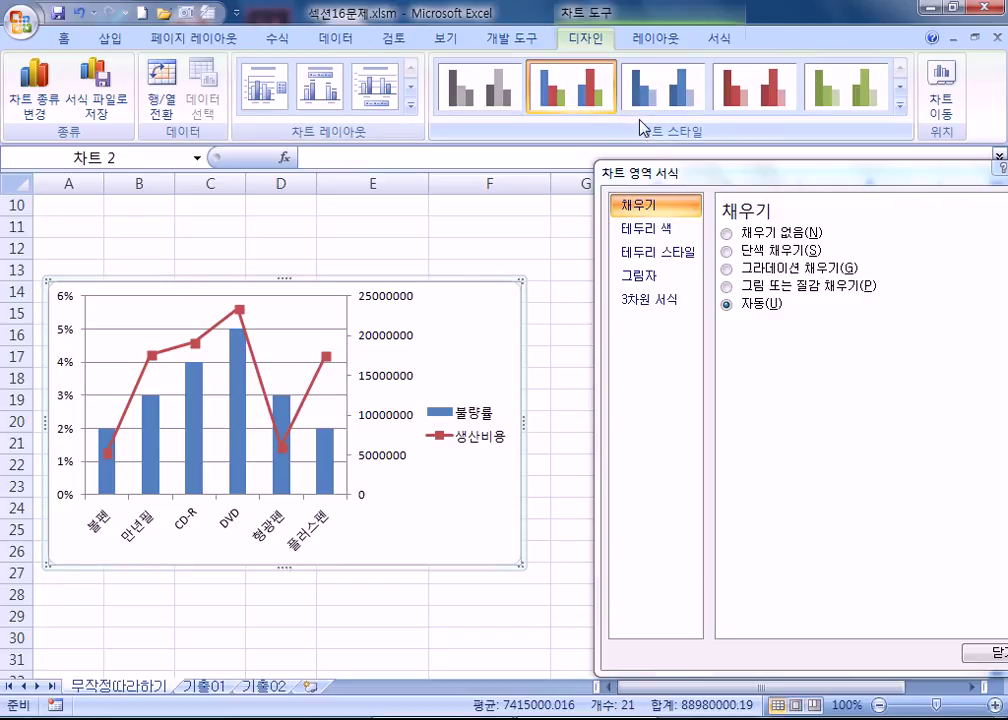
pyautogui.click(410, 104)
pyautogui.click(504, 326)
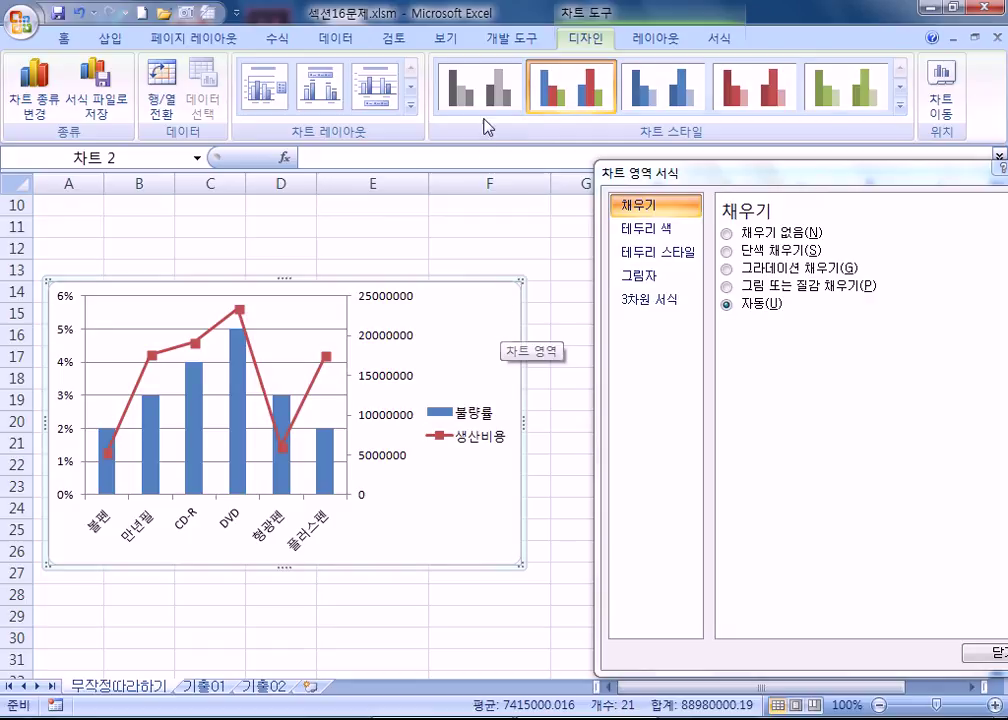
# Add a chart title placed above the plot (차트 위)
pyautogui.click(652, 38)
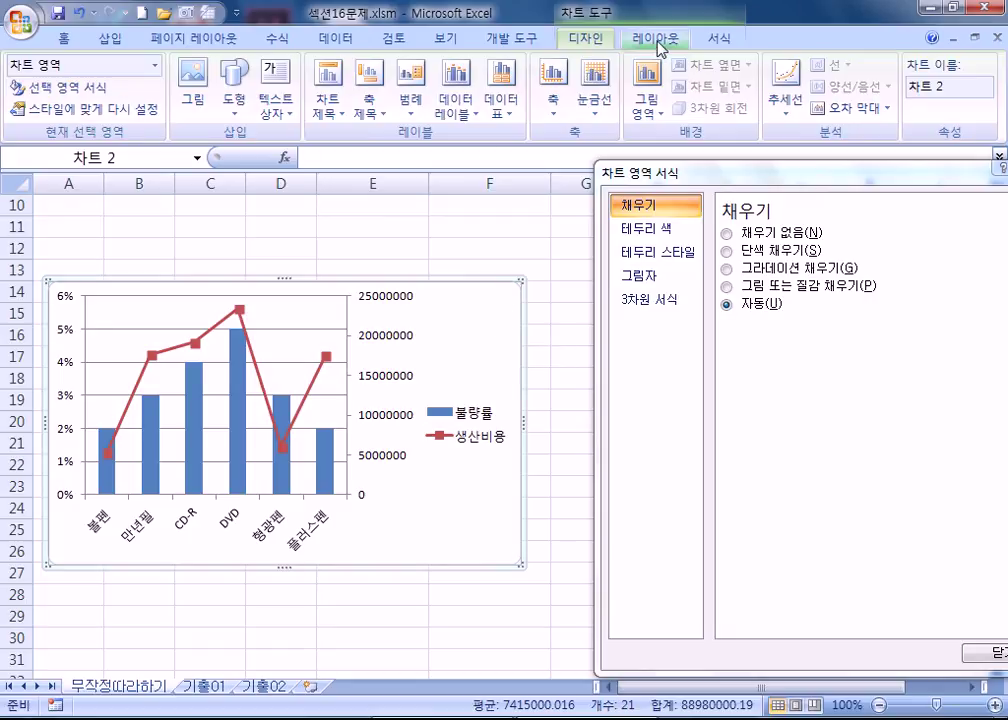
pyautogui.click(329, 88)
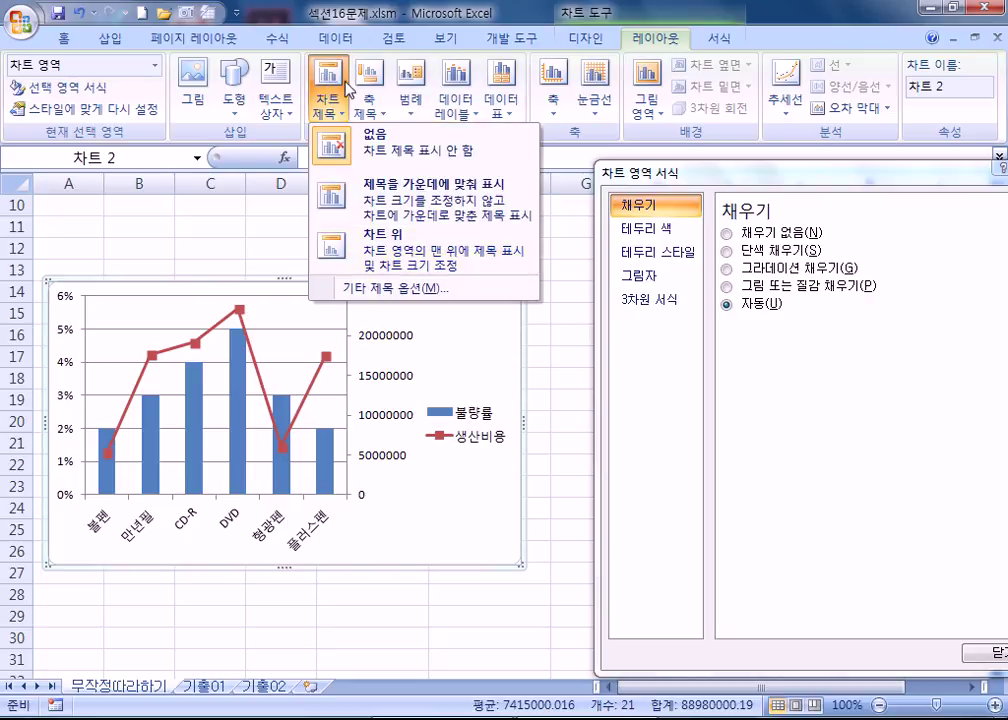
pyautogui.click(388, 263)
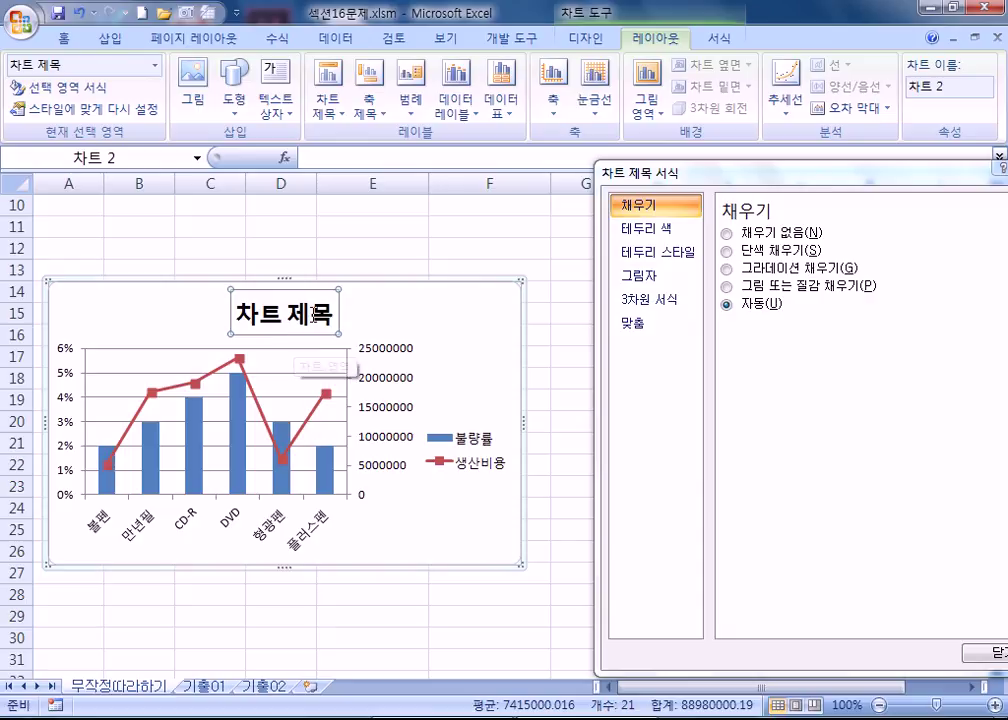
# Add vertical-text axis titles (세로 제목) to both the primary and the secondary vertical axes of the chart
pyautogui.click(371, 118)
pyautogui.moveTo(386, 138)
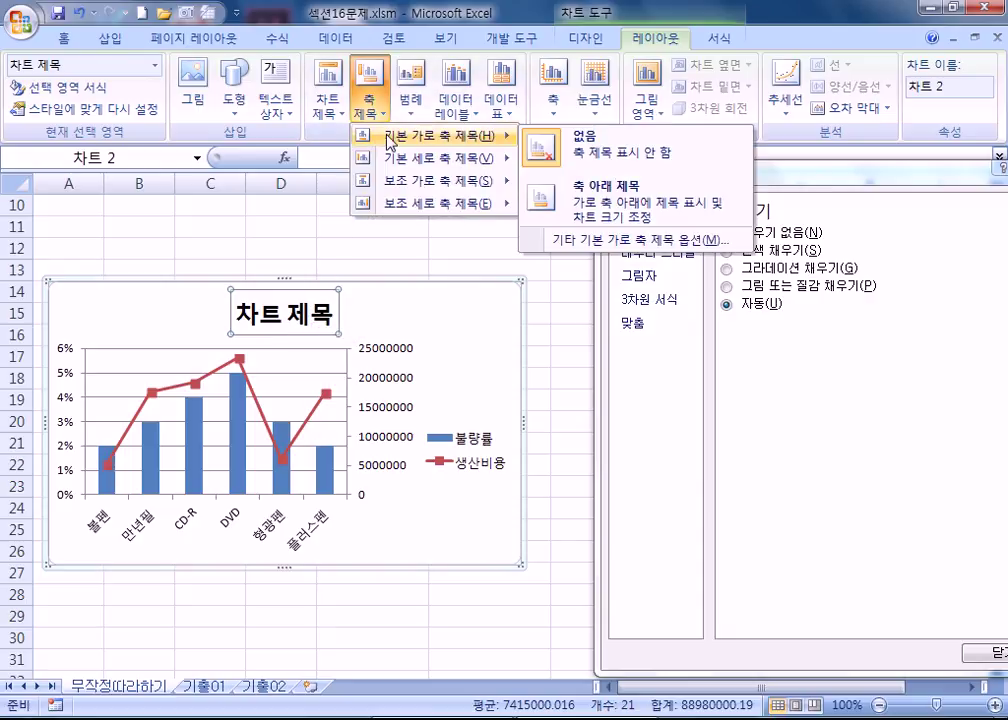
pyautogui.moveTo(498, 169)
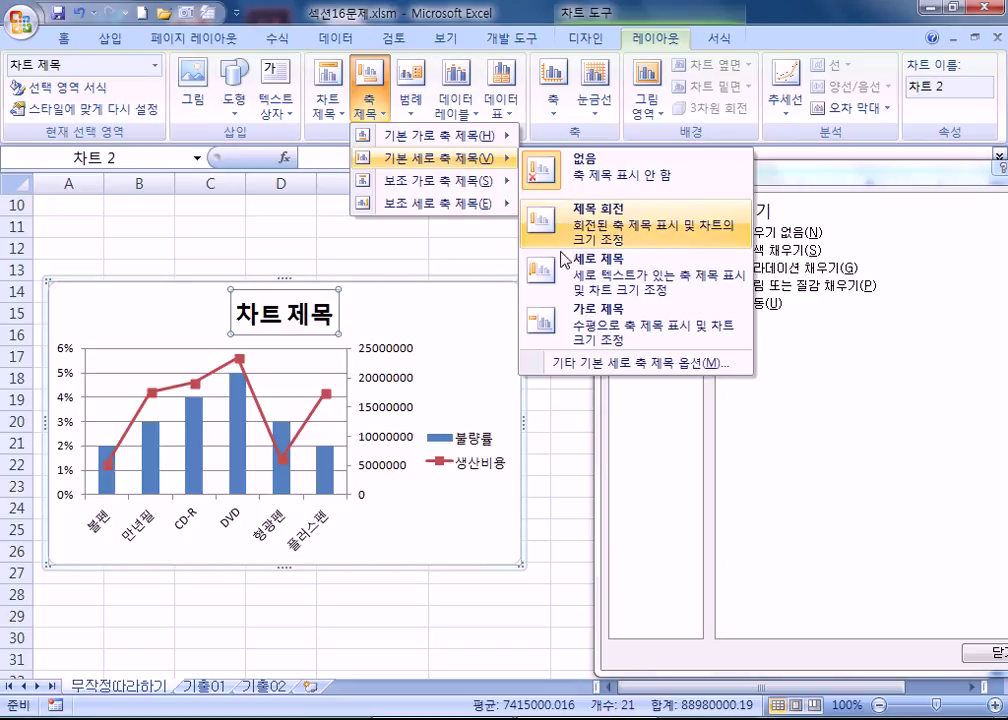
pyautogui.click(569, 268)
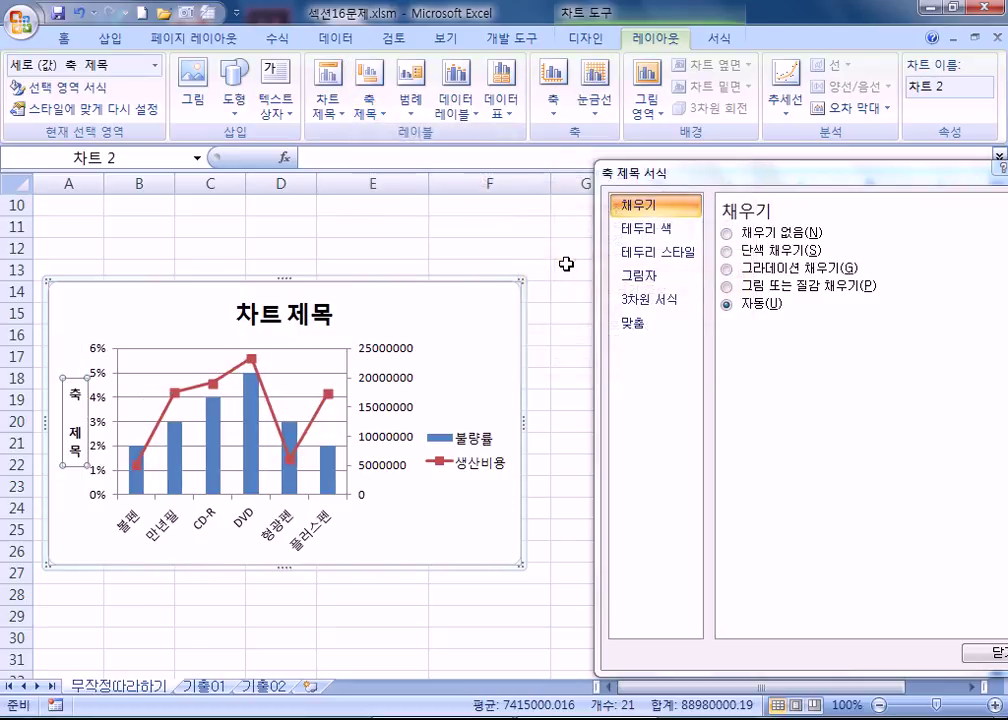
pyautogui.click(371, 108)
pyautogui.moveTo(405, 207)
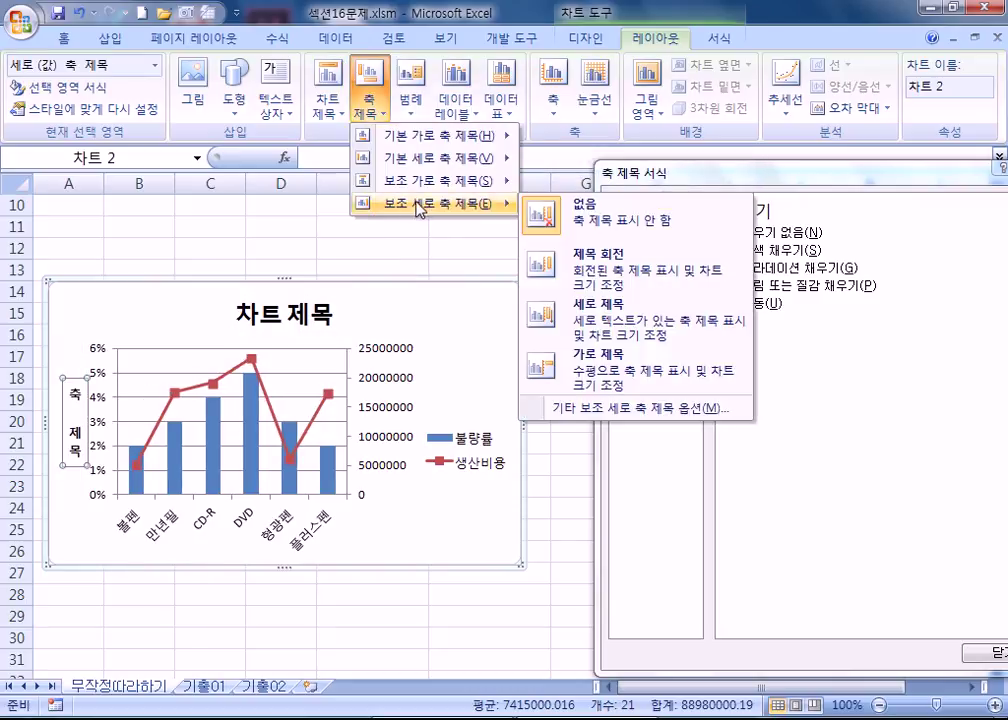
pyautogui.click(604, 318)
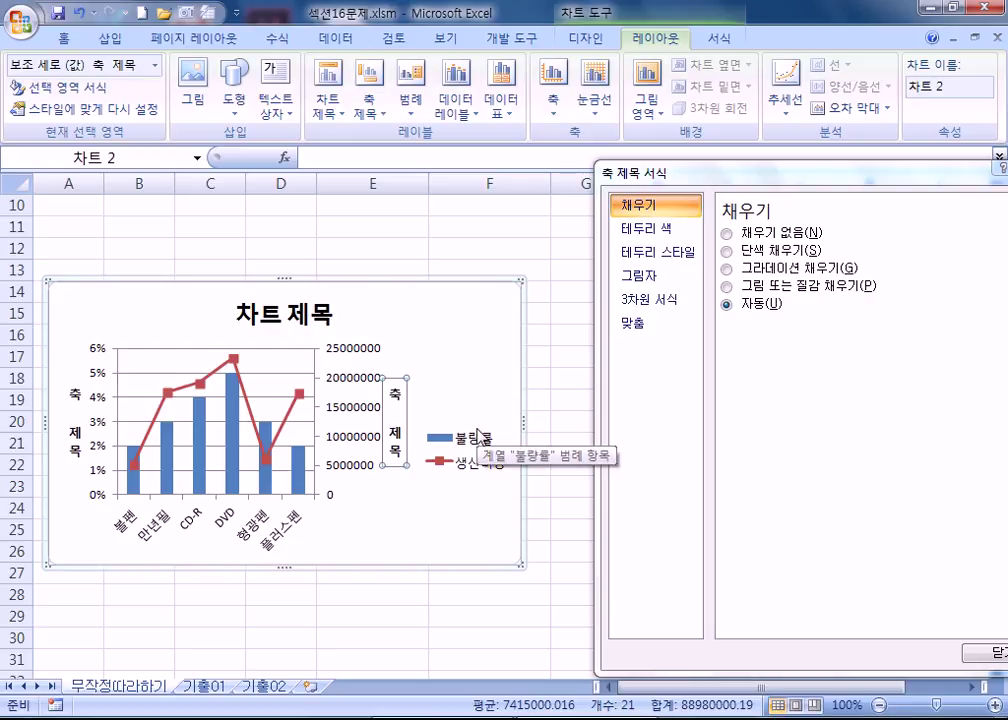
# Set the chart title text to 품목별 불량률 및 생산비용
pyautogui.click(268, 313)
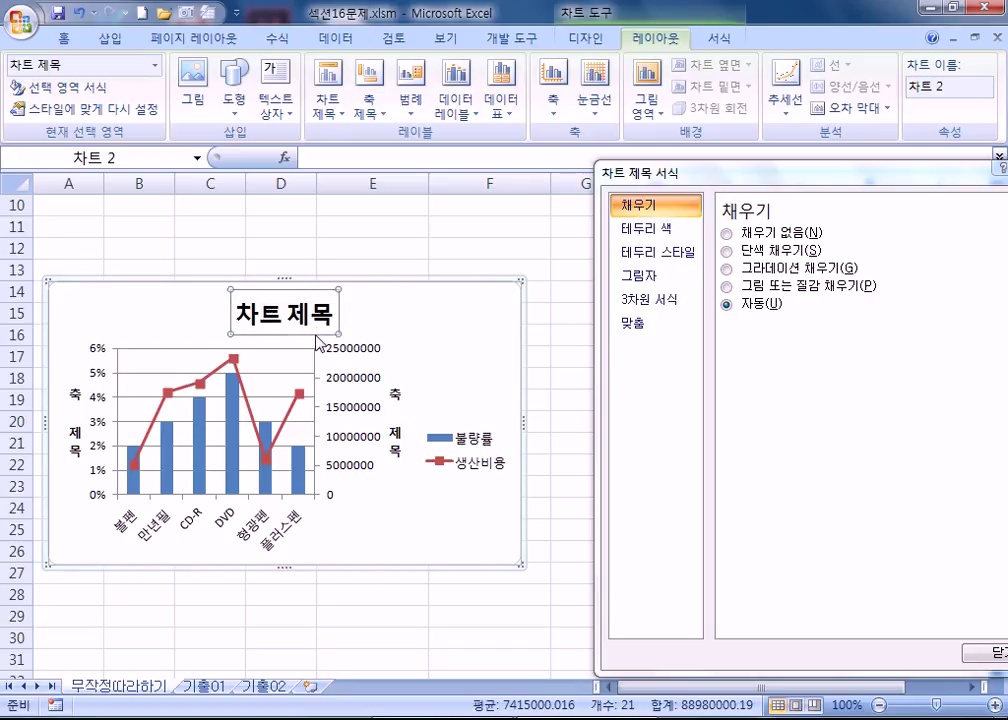
pyautogui.write('품목')
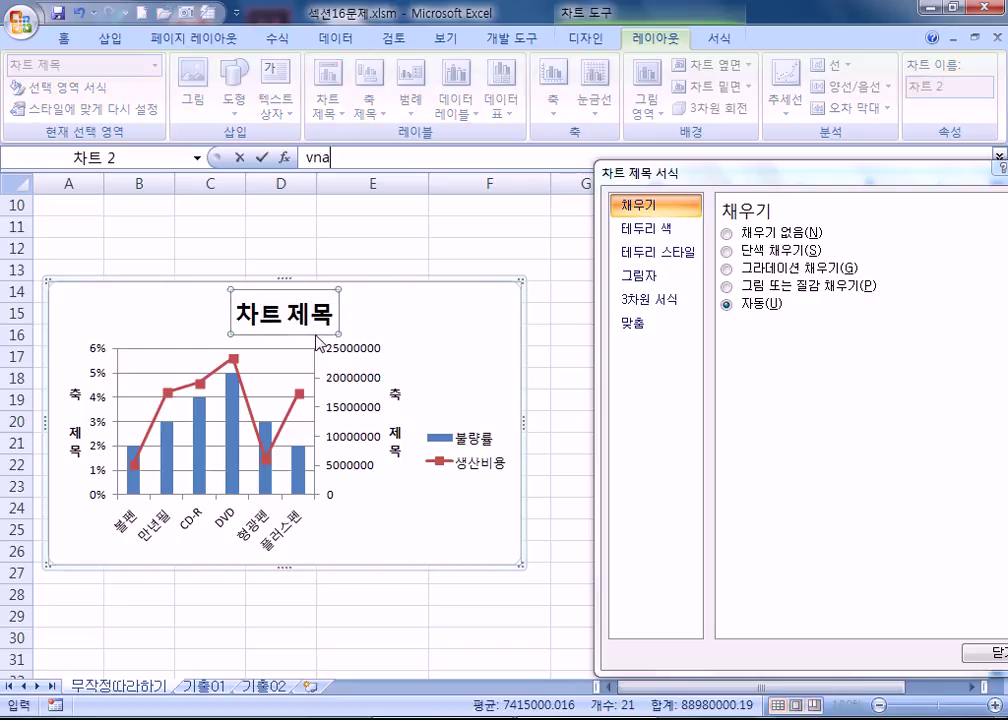
pyautogui.press('Return')
pyautogui.write('vnaahrq')
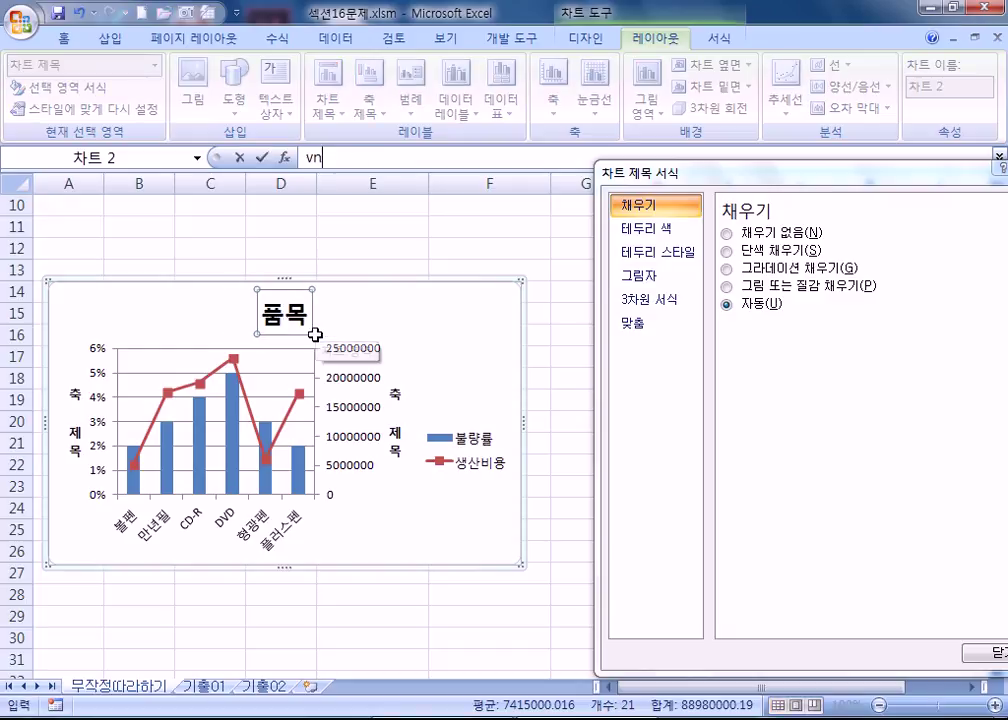
pyautogui.press('BackSpace')
pyautogui.press('BackSpace')
pyautogui.press('BackSpace')
pyautogui.press('BackSpace')
pyautogui.press('BackSpace')
pyautogui.press('BackSpace')
pyautogui.press('BackSpace')
pyautogui.write('품목')
pyautogui.write('별 불라')
pyautogui.write('ㅇ률 및 ㅅ')
pyautogui.write('ㅐㅇ산비용')
pyautogui.press('Return')
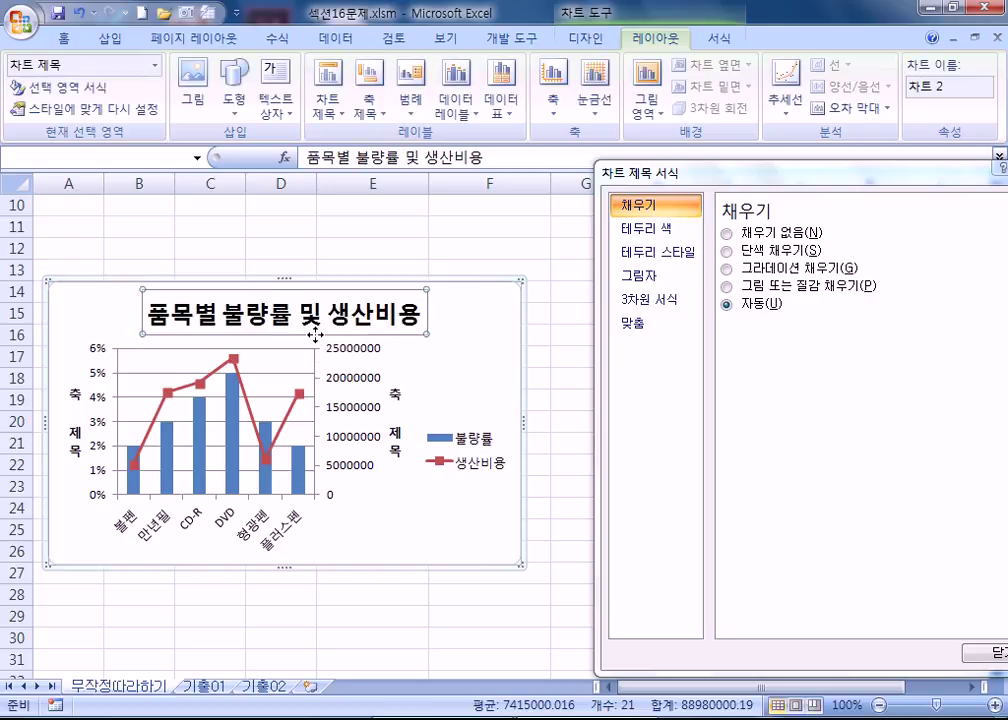
# Replace the primary vertical axis title's placeholder text with 불량률
pyautogui.click(80, 445)
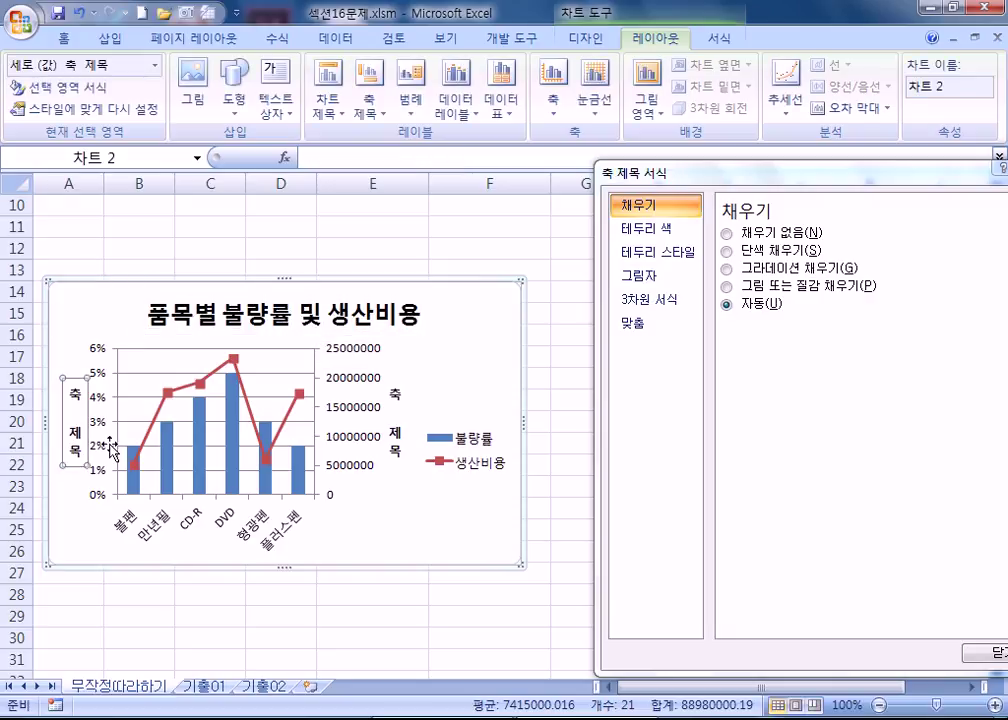
pyautogui.write('불량률')
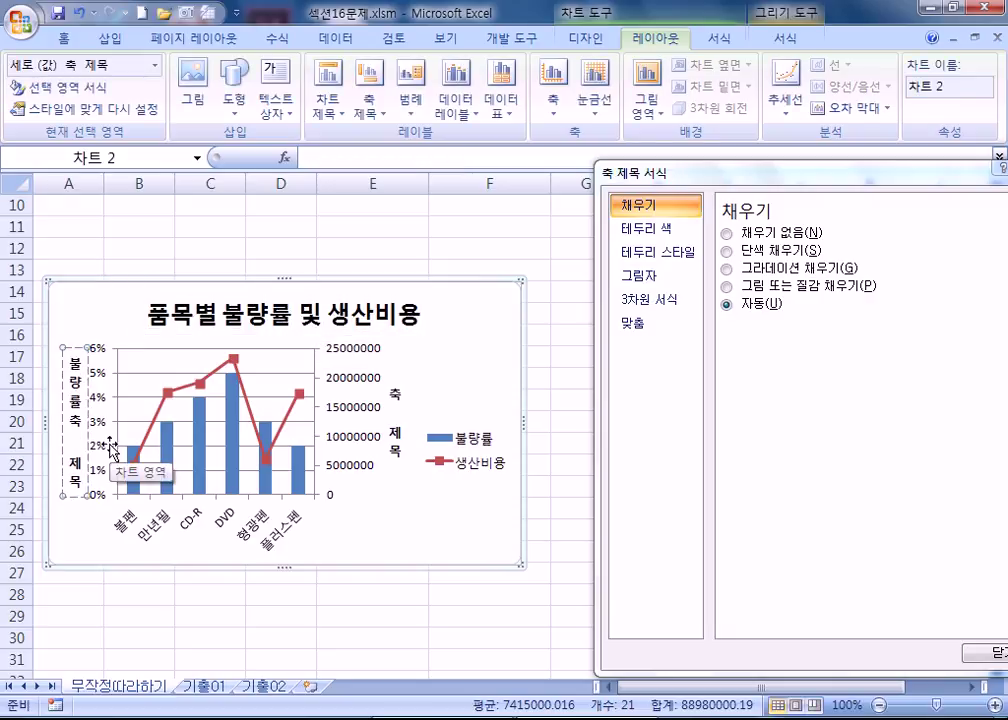
pyautogui.press('Delete')
pyautogui.press('Delete')
pyautogui.press('Delete')
pyautogui.press('Delete')
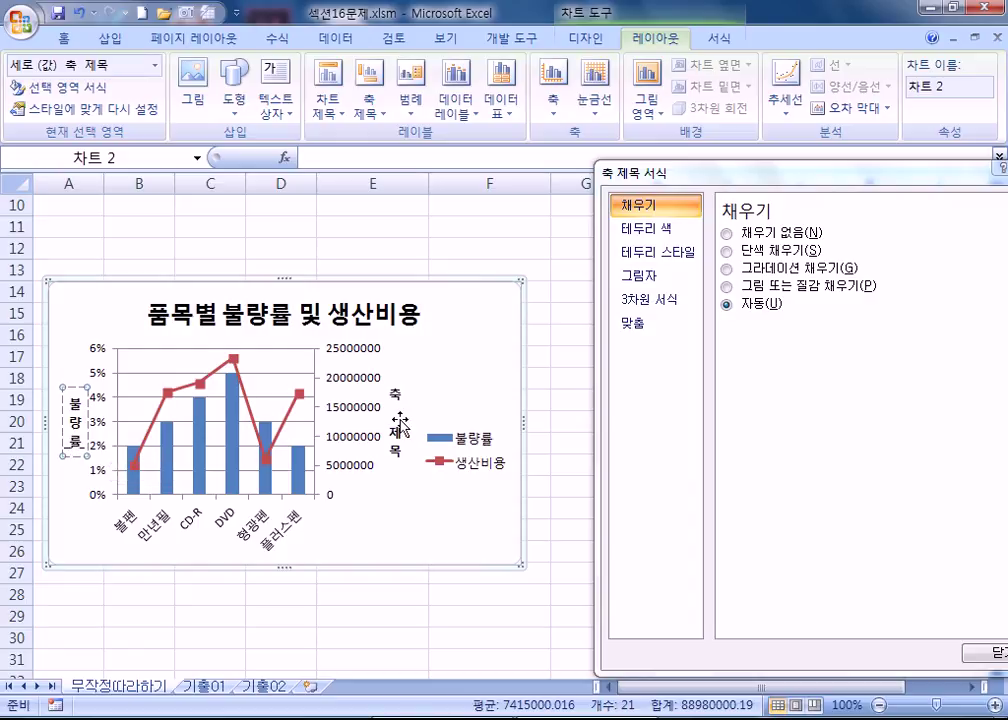
# Replace the secondary vertical axis title's placeholder text with 생산비용
pyautogui.click(398, 422)
pyautogui.click(398, 422)
pyautogui.write('생사ㄴ비용')
pyautogui.press('Delete')
pyautogui.press('Delete')
pyautogui.press('Delete')
pyautogui.press('Delete')
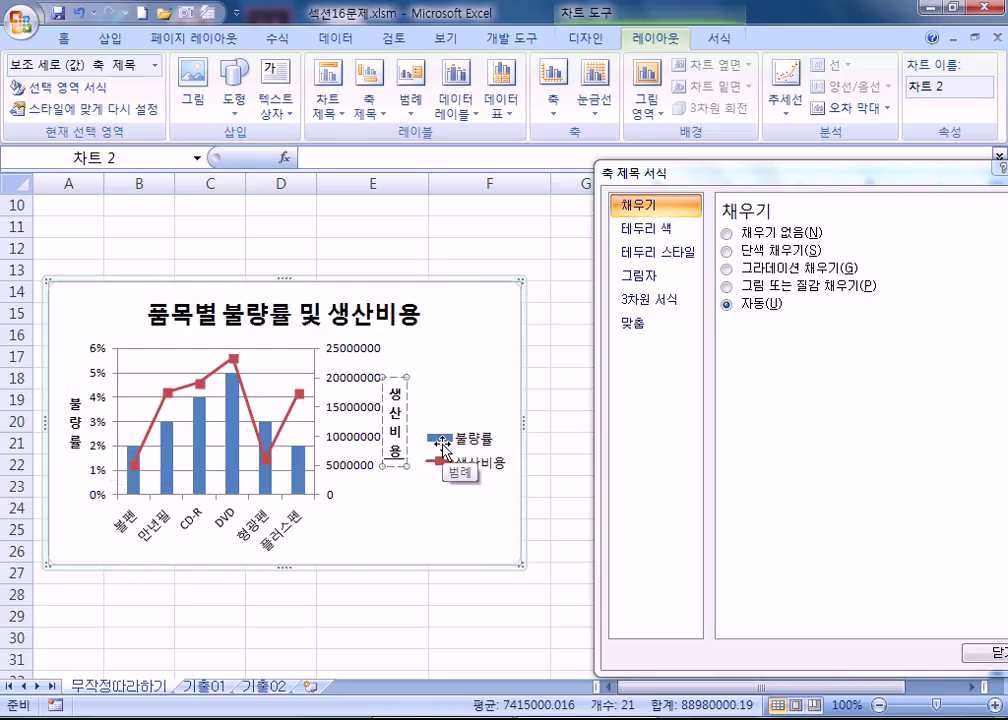
pyautogui.click(316, 322)
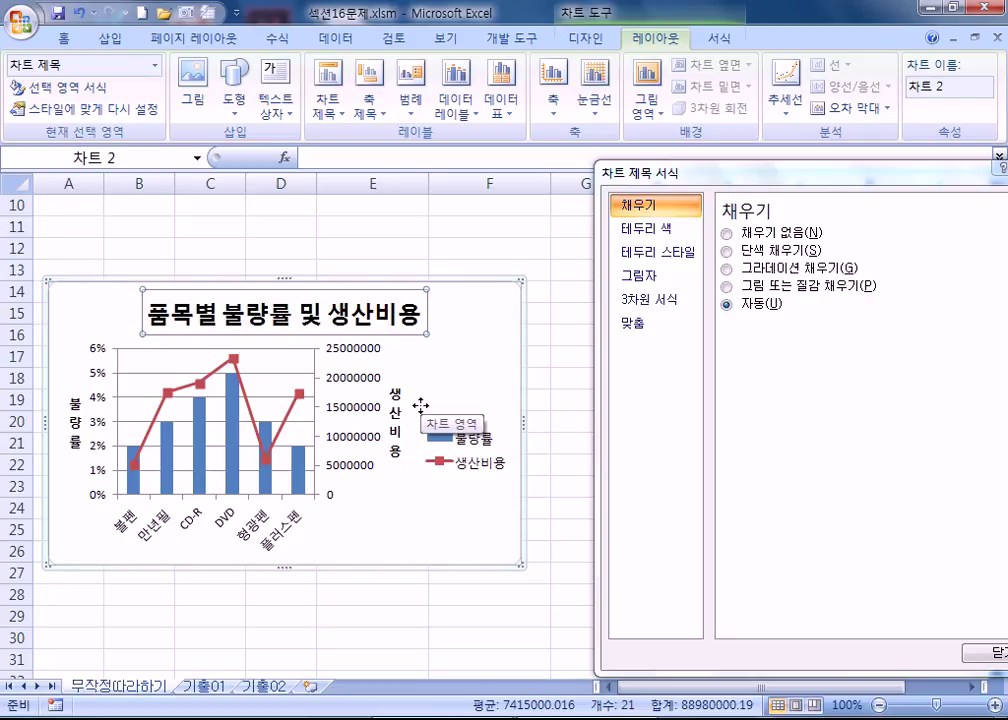
pyautogui.click(75, 423)
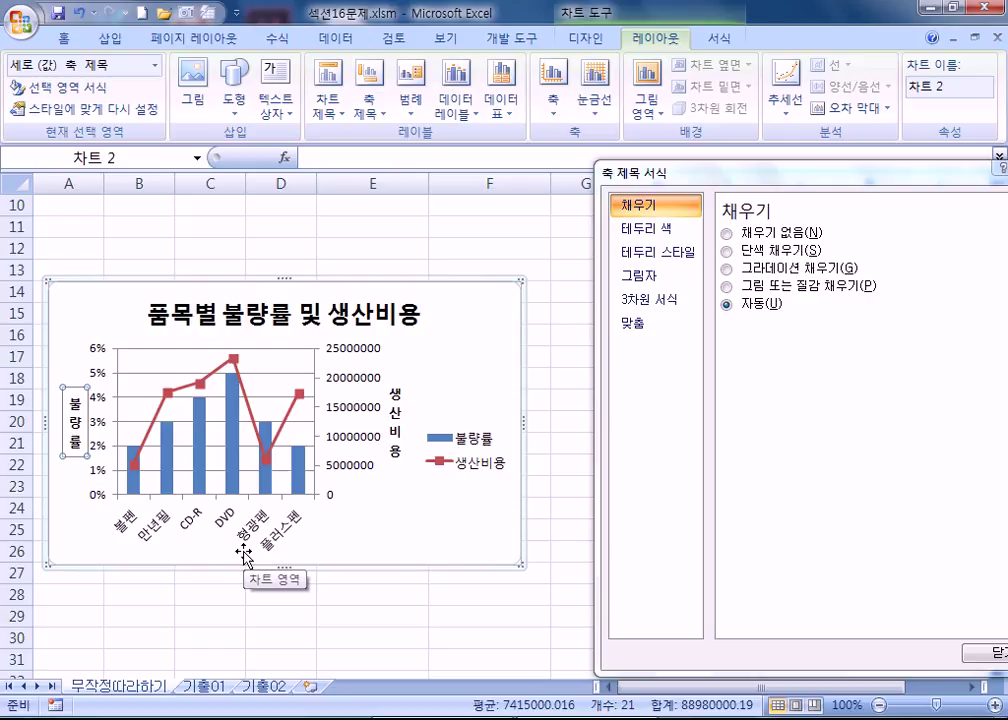
# Move and resize the chart so its corners fit the cell range A13:F28
pyautogui.moveTo(310, 281); pyautogui.dragTo(384, 290)
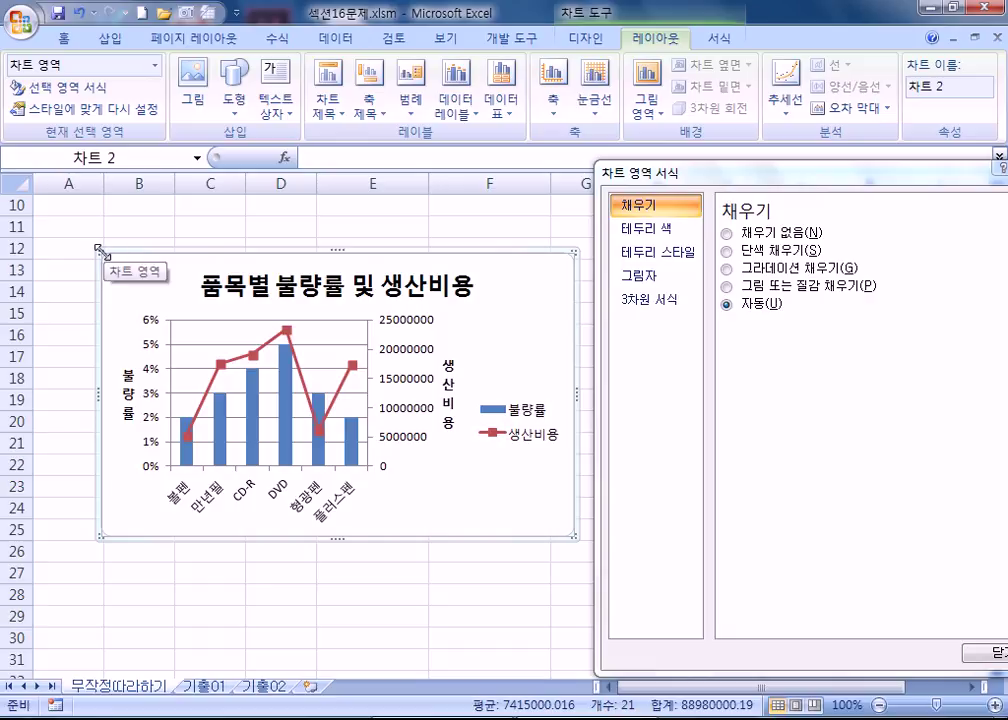
pyautogui.moveTo(101, 252); pyautogui.dragTo(34, 258)
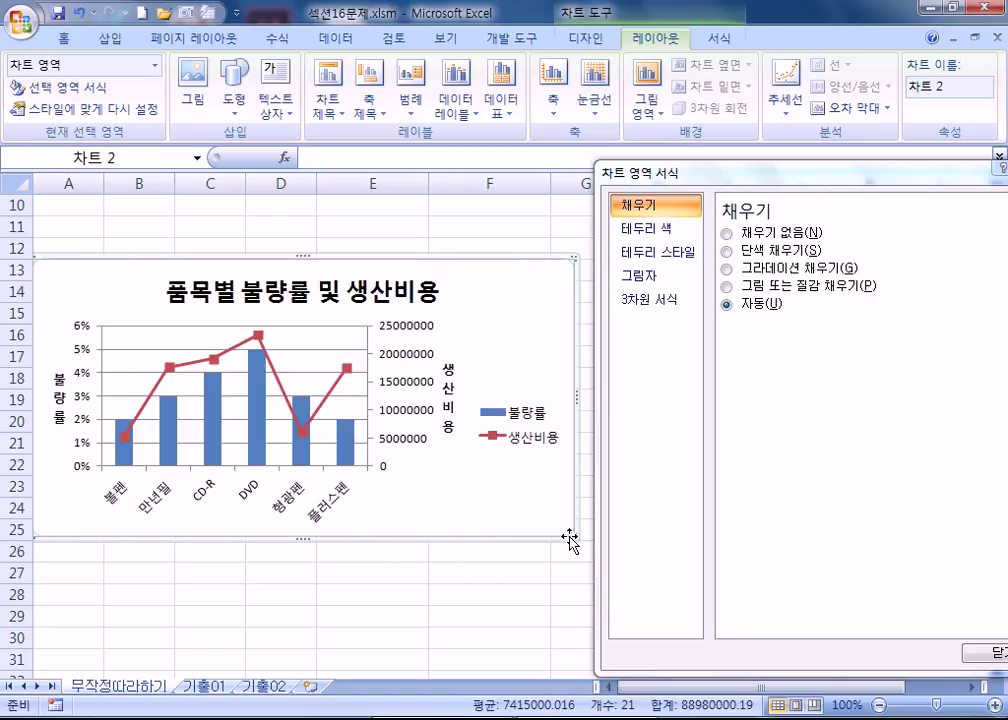
pyautogui.moveTo(571, 535); pyautogui.dragTo(499, 604)
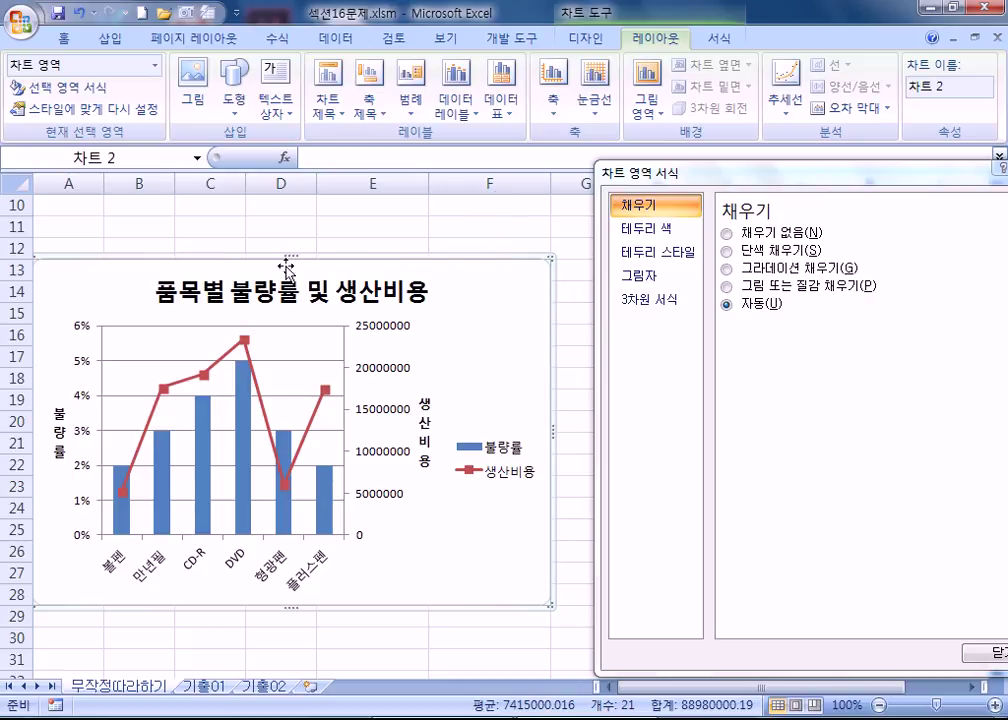
# Shrink and shift the chart, and stretch it back to fill the cell range A13:F28
pyautogui.moveTo(549, 260); pyautogui.dragTo(390, 357)
pyautogui.moveTo(277, 363); pyautogui.dragTo(408, 350)
pyautogui.moveTo(193, 342); pyautogui.dragTo(68, 258)
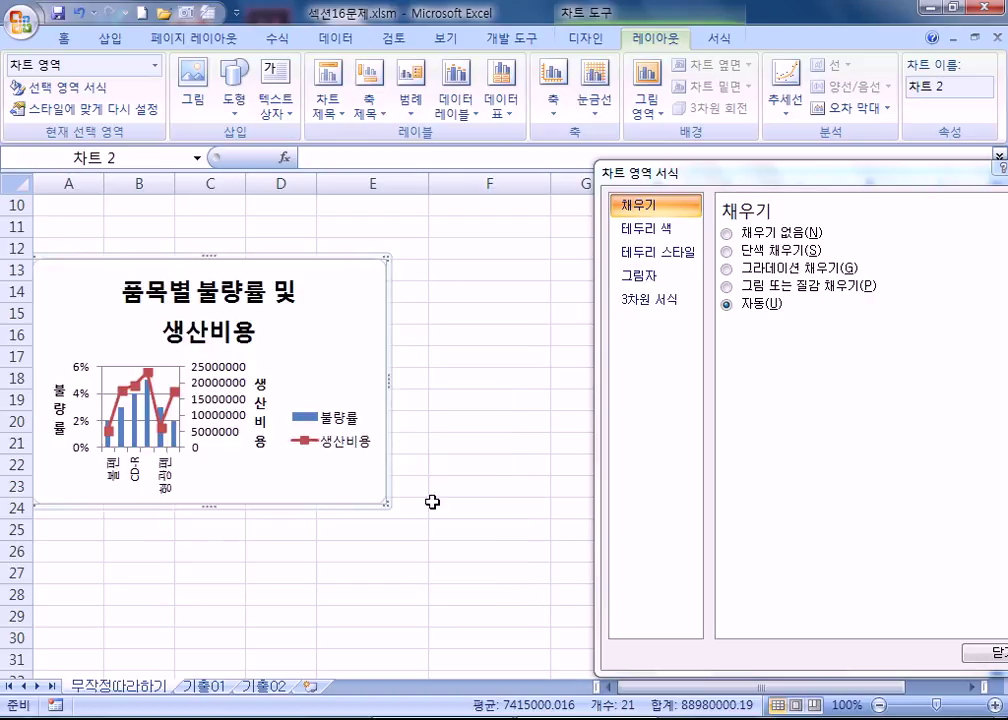
pyautogui.moveTo(387, 502); pyautogui.dragTo(543, 603)
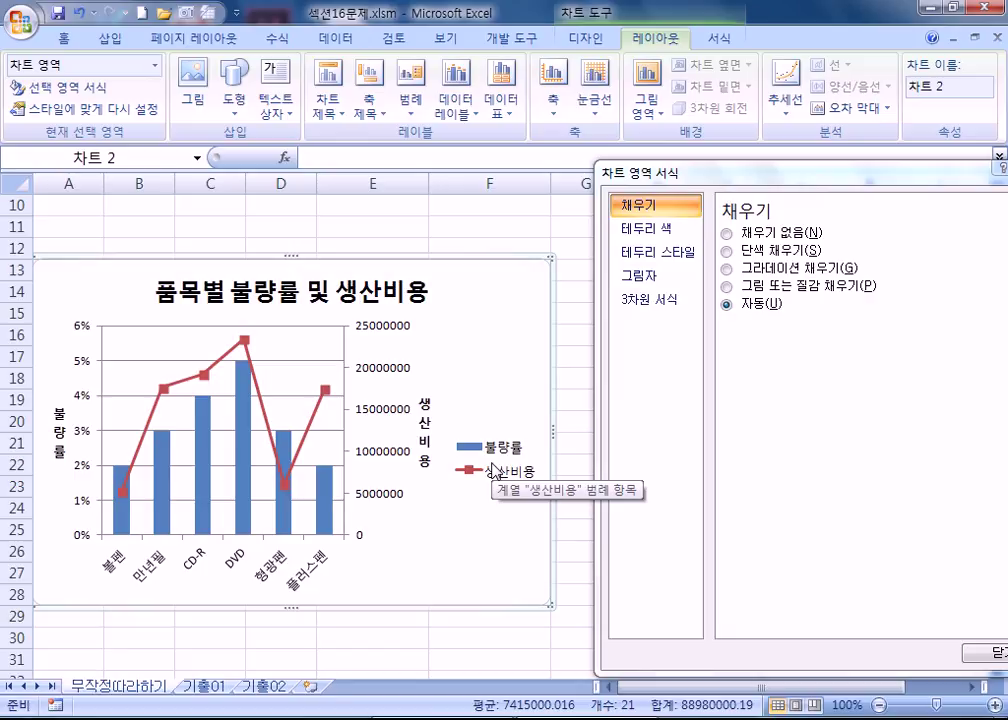
# Move the formatting dialog clear of the chart and set the chart title's font to 굴림, size 14
pyautogui.moveTo(685, 183); pyautogui.dragTo(755, 183)
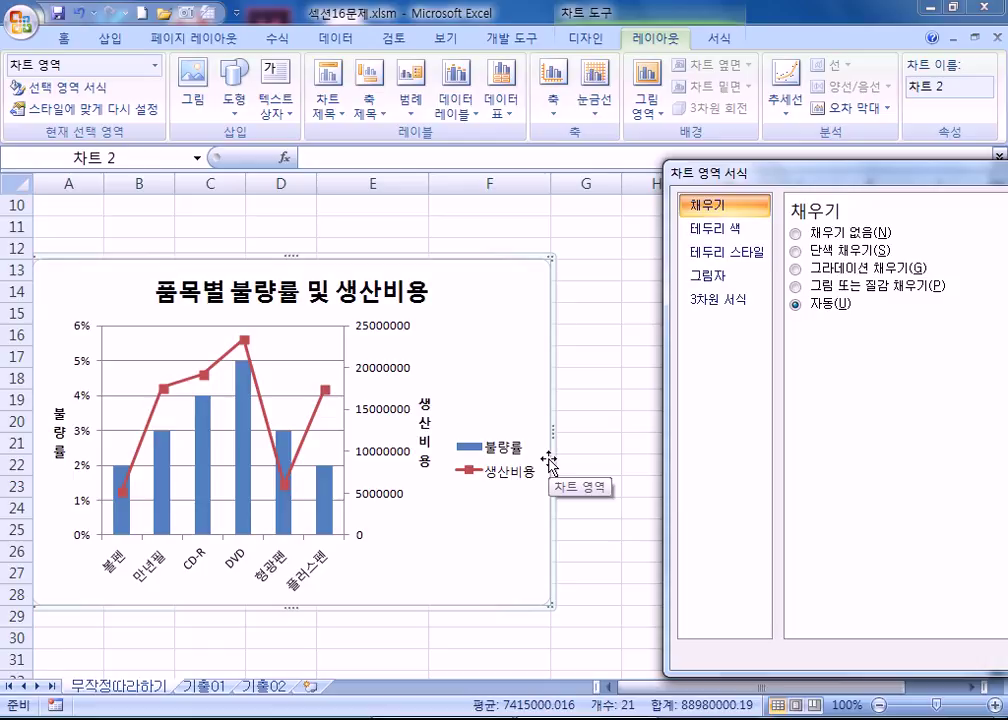
pyautogui.click(385, 292)
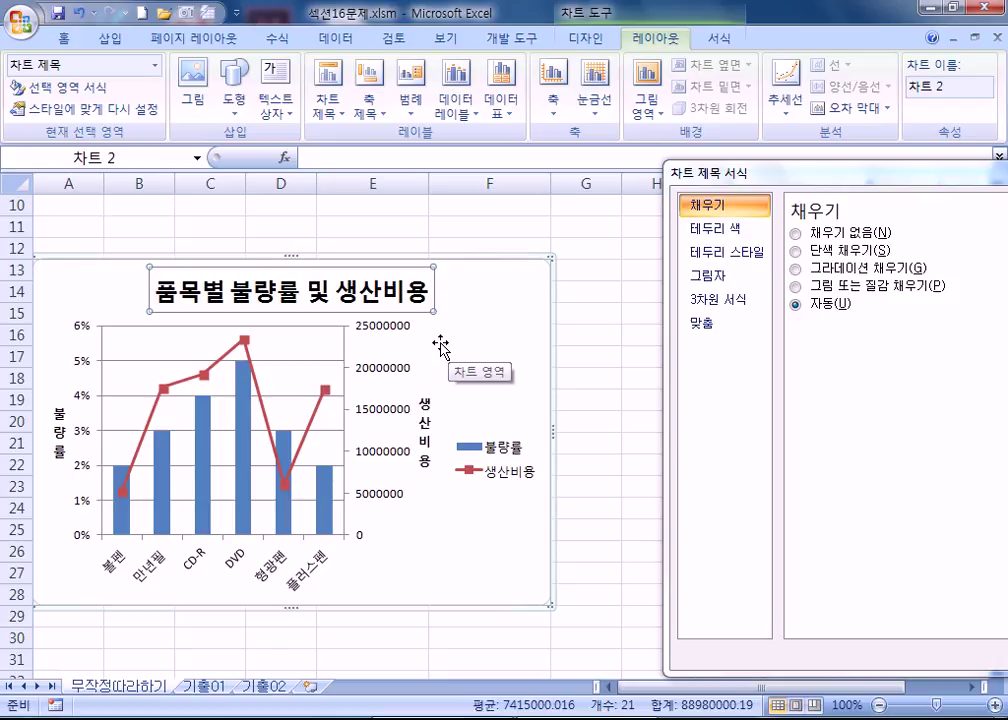
pyautogui.click(64, 42)
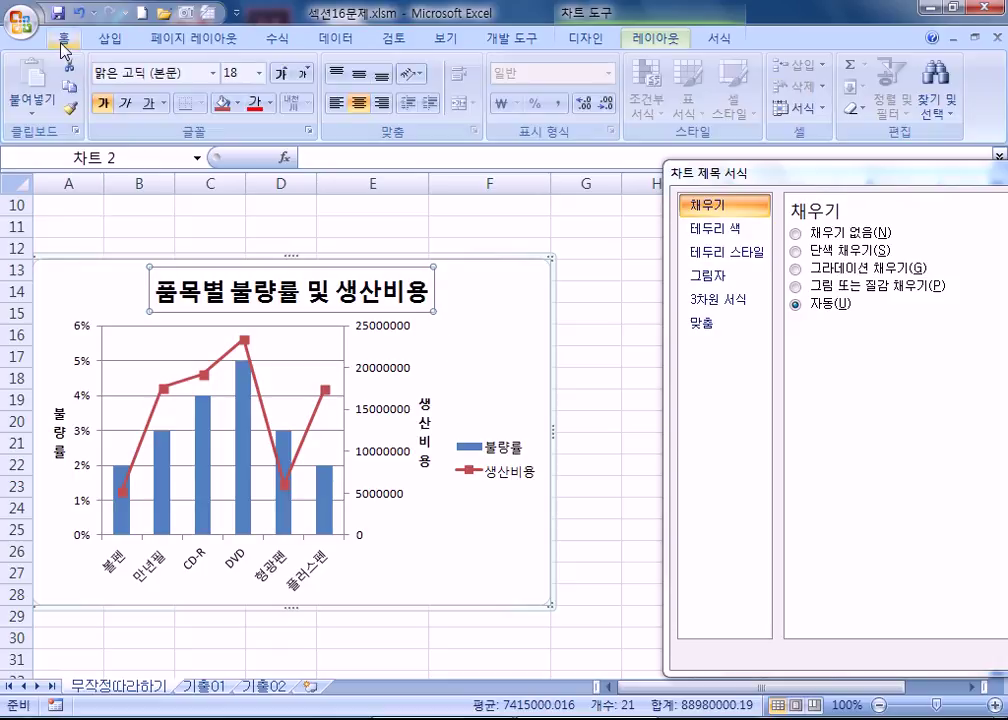
pyautogui.click(186, 72)
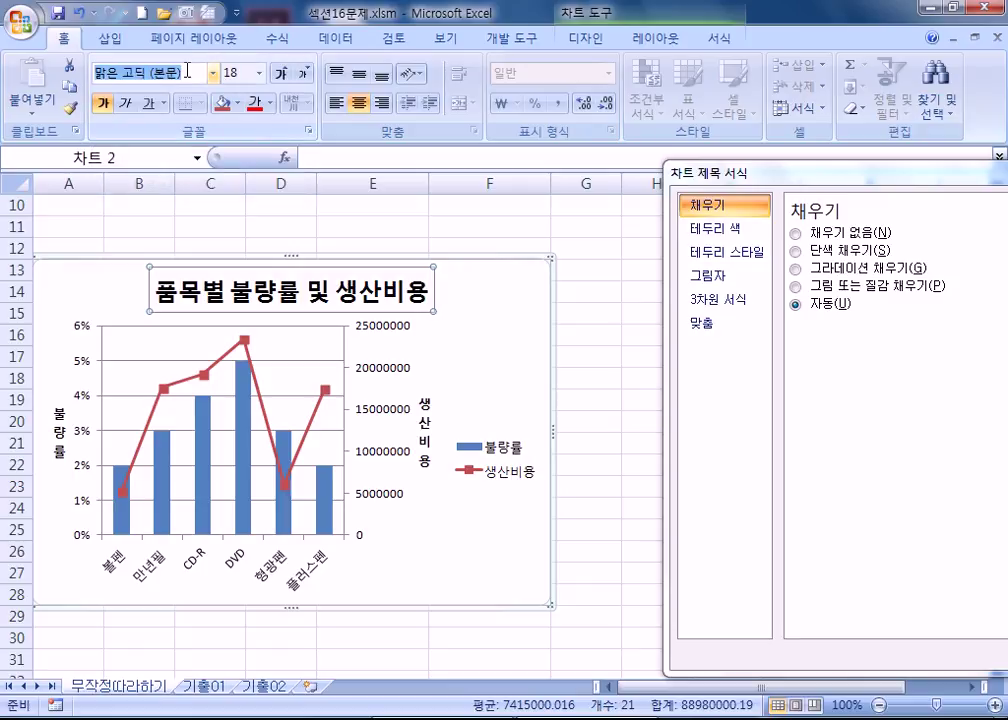
pyautogui.write('굴림')
pyautogui.press('Return')
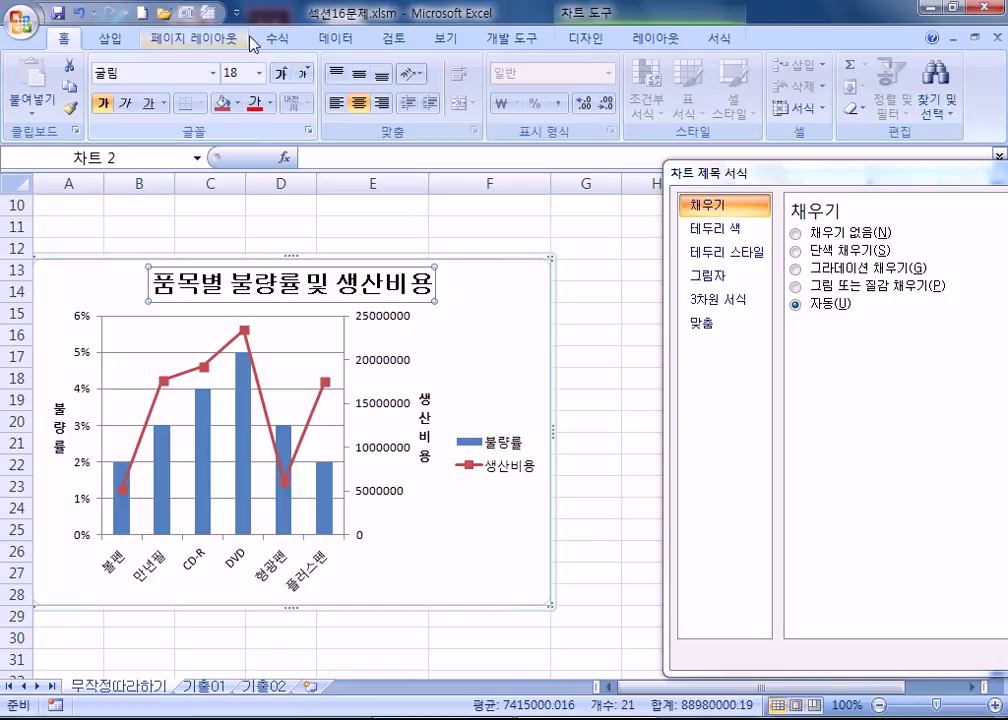
pyautogui.click(305, 74)
pyautogui.click(305, 74)
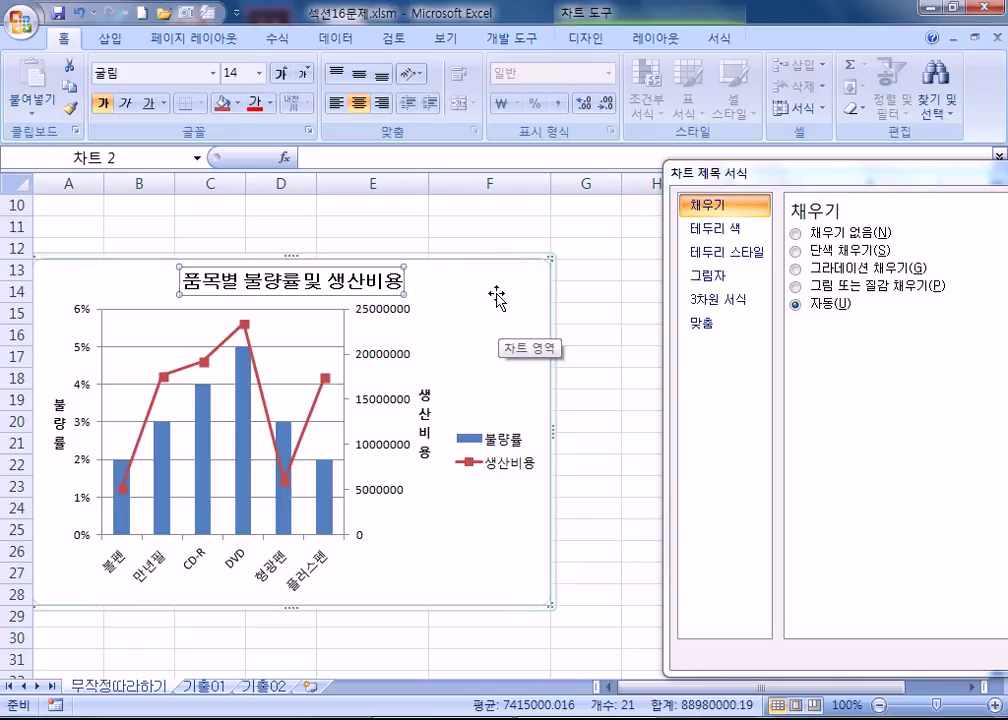
pyautogui.click(497, 304)
pyautogui.click(398, 286)
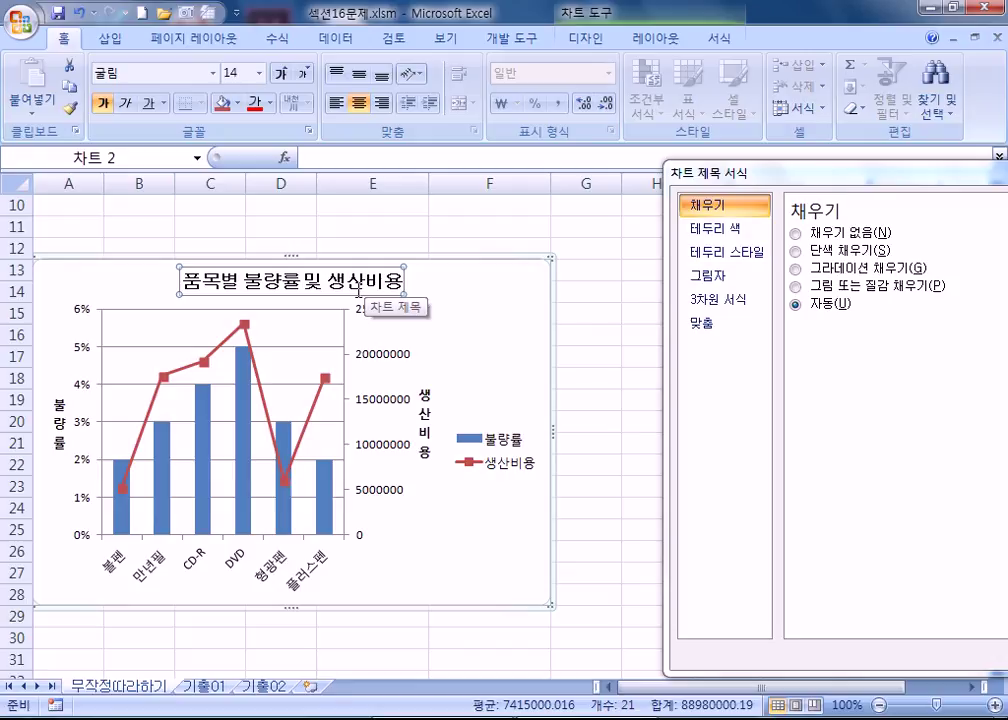
# Apply the 숫자 number format with the thousands separator (1000 단위 구분 기호) to the secondary vertical axis
pyautogui.click(392, 362)
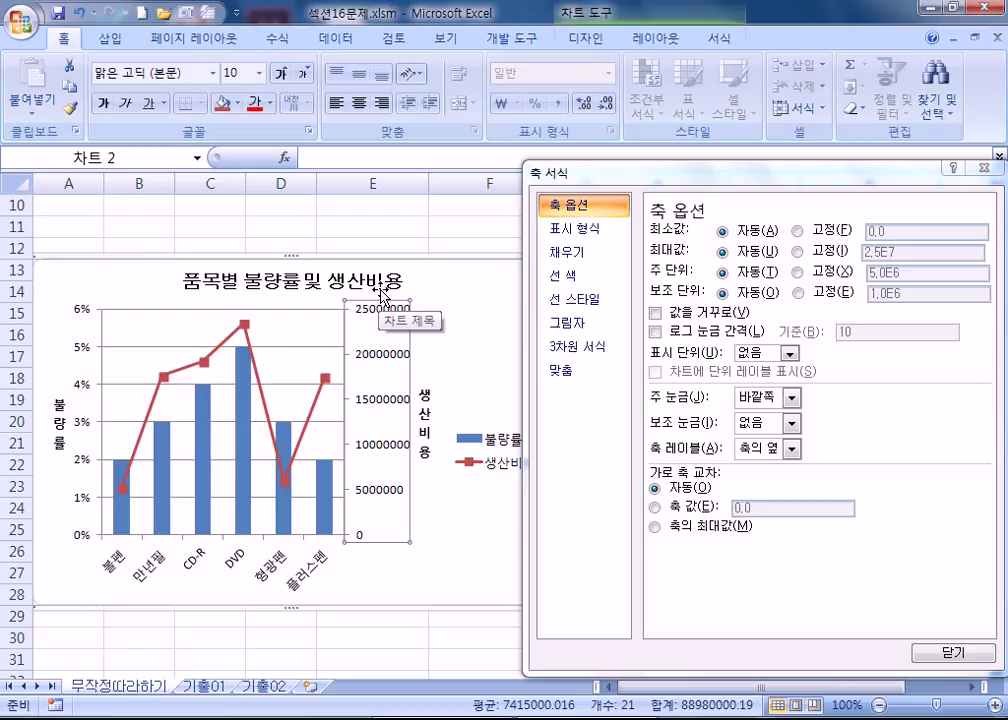
pyautogui.click(575, 229)
pyautogui.click(662, 257)
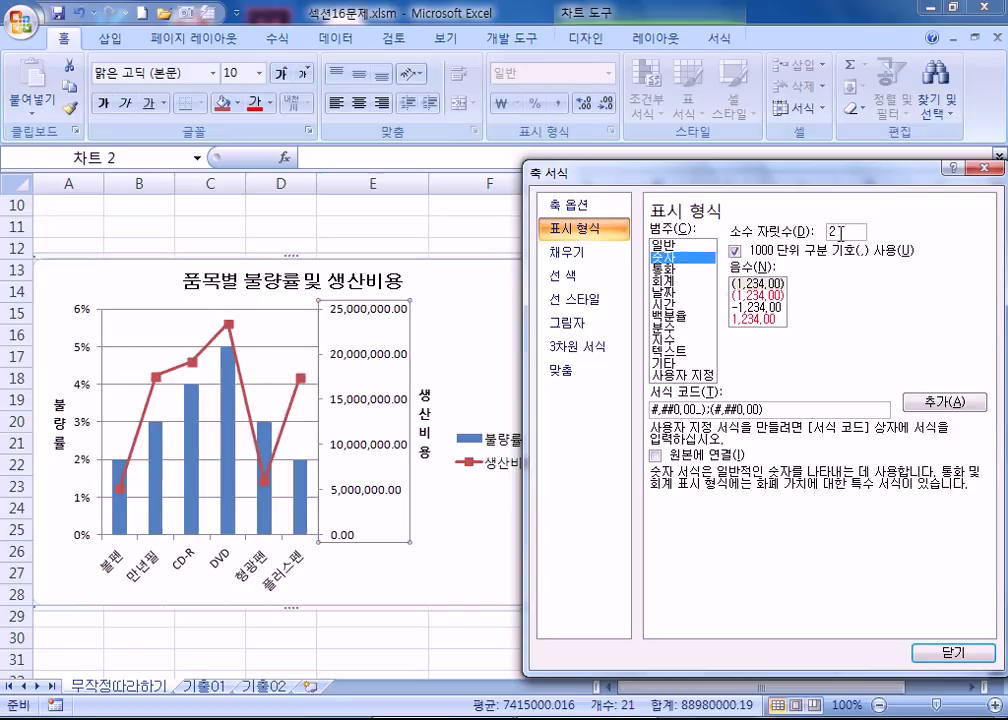
pyautogui.press('Tab')
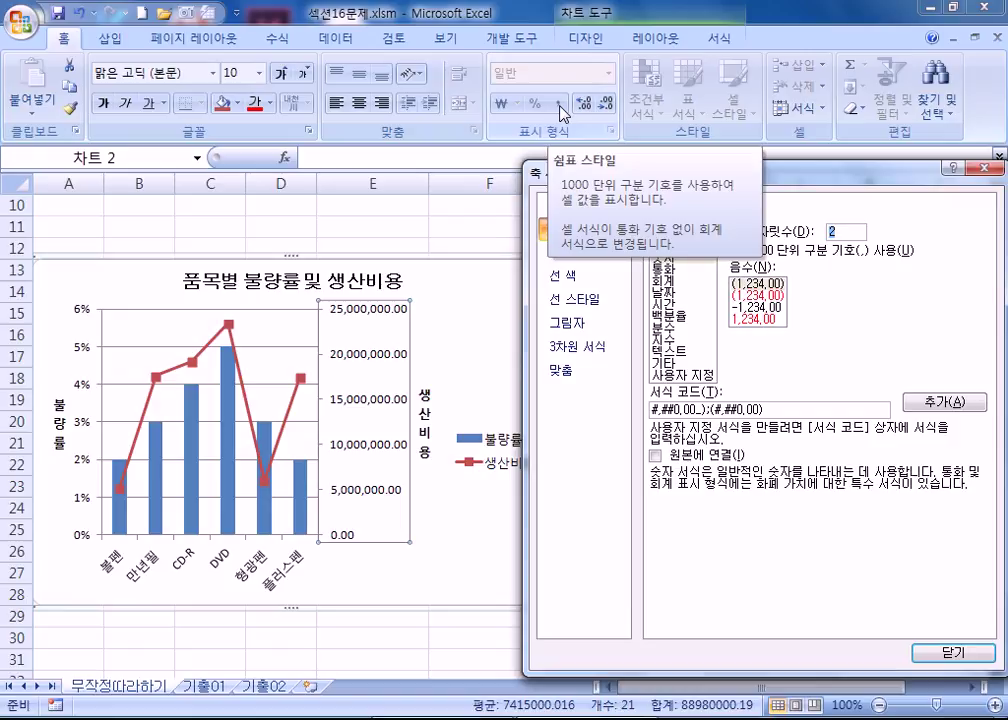
pyautogui.click(591, 206)
pyautogui.click(578, 228)
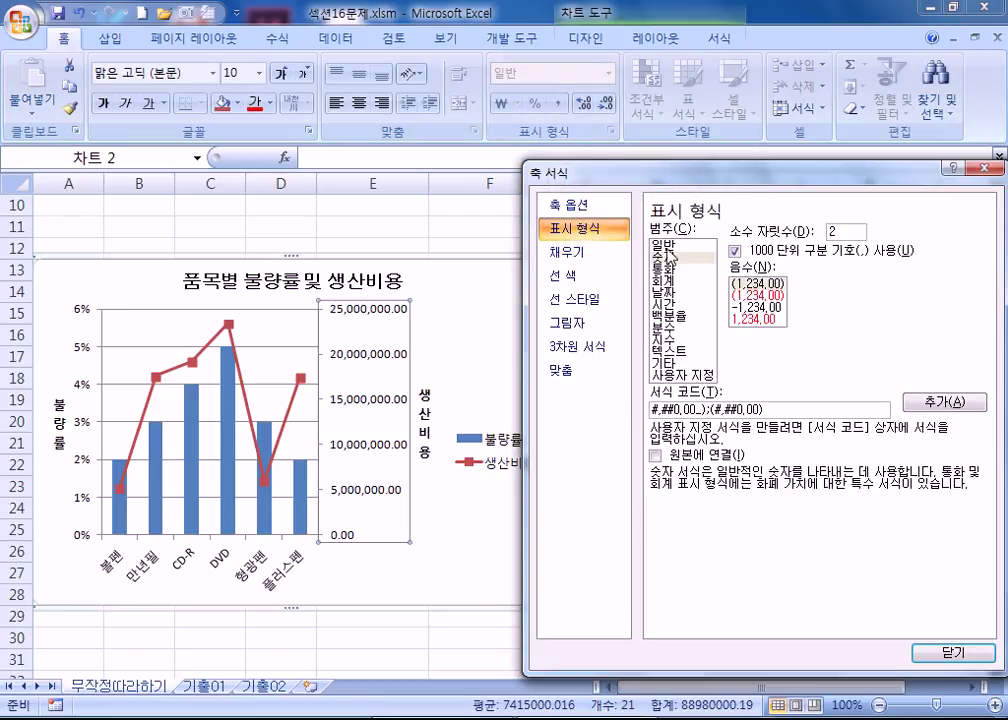
pyautogui.click(666, 244)
pyautogui.click(667, 257)
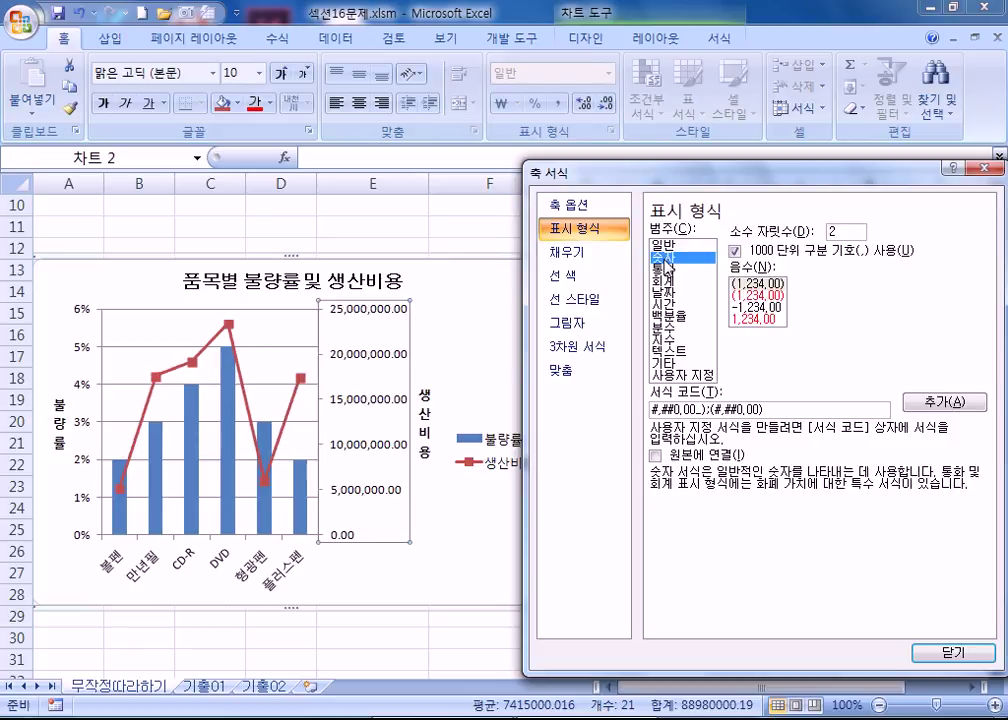
pyautogui.click(737, 252)
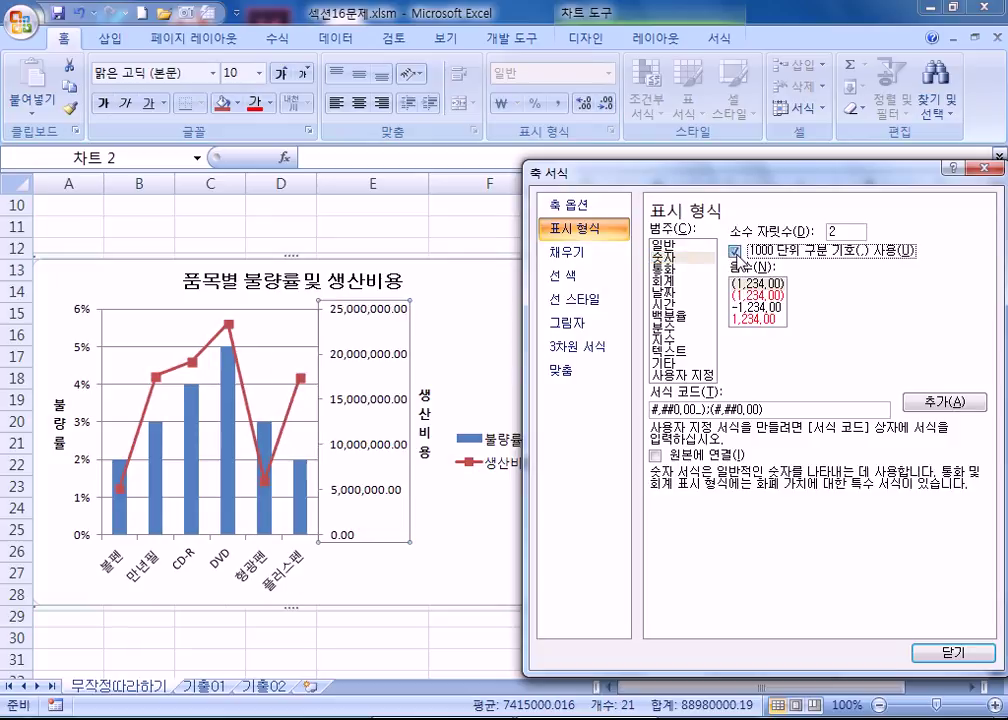
pyautogui.click(737, 252)
# Set the secondary axis number format to 0 decimal places (소수 자릿수) and open its axis options (축 옵션)
pyautogui.click(836, 231)
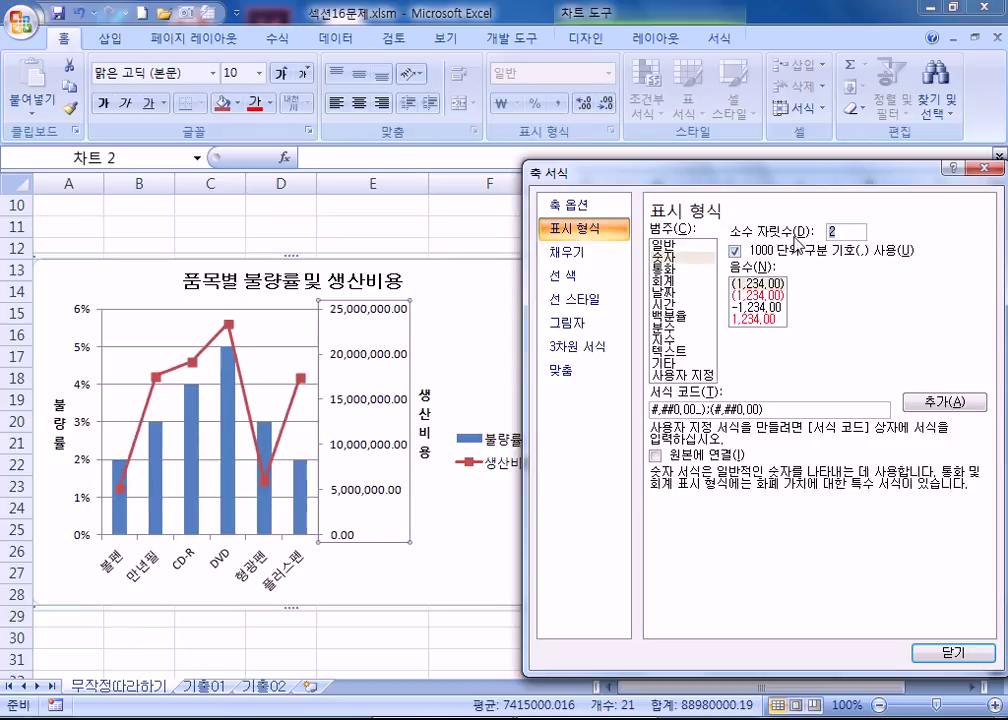
pyautogui.doubleClick(845, 231)
pyautogui.write('0')
pyautogui.click(574, 210)
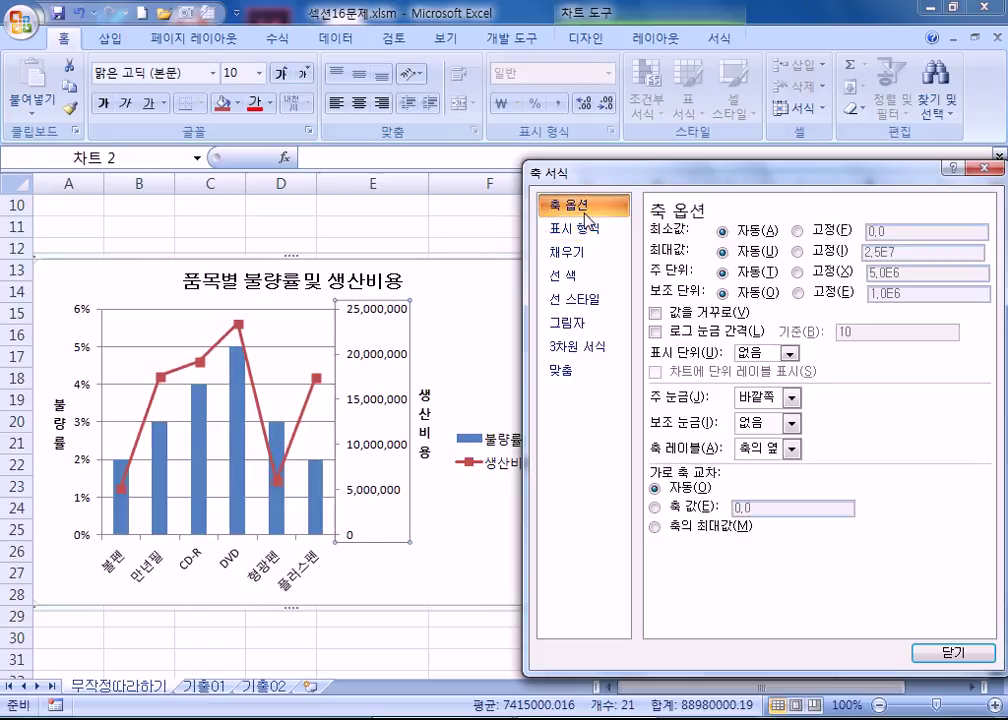
# Fix the secondary vertical axis maximum (최대값) at 30000000 and its major unit (주 단위) at 10000000
pyautogui.click(798, 251)
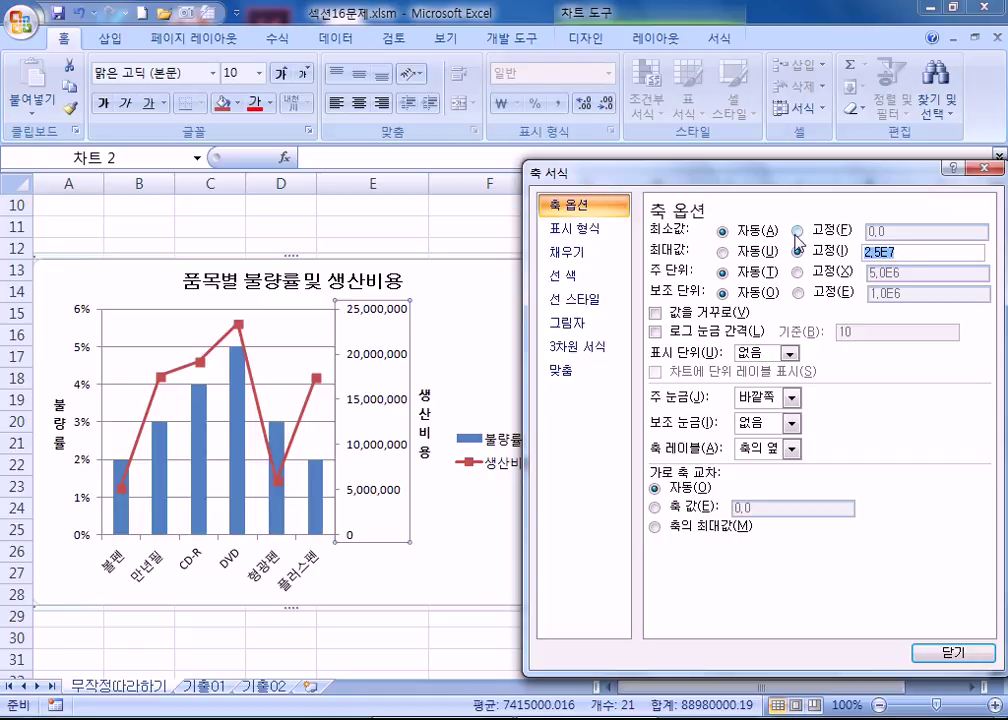
pyautogui.write('30000000')
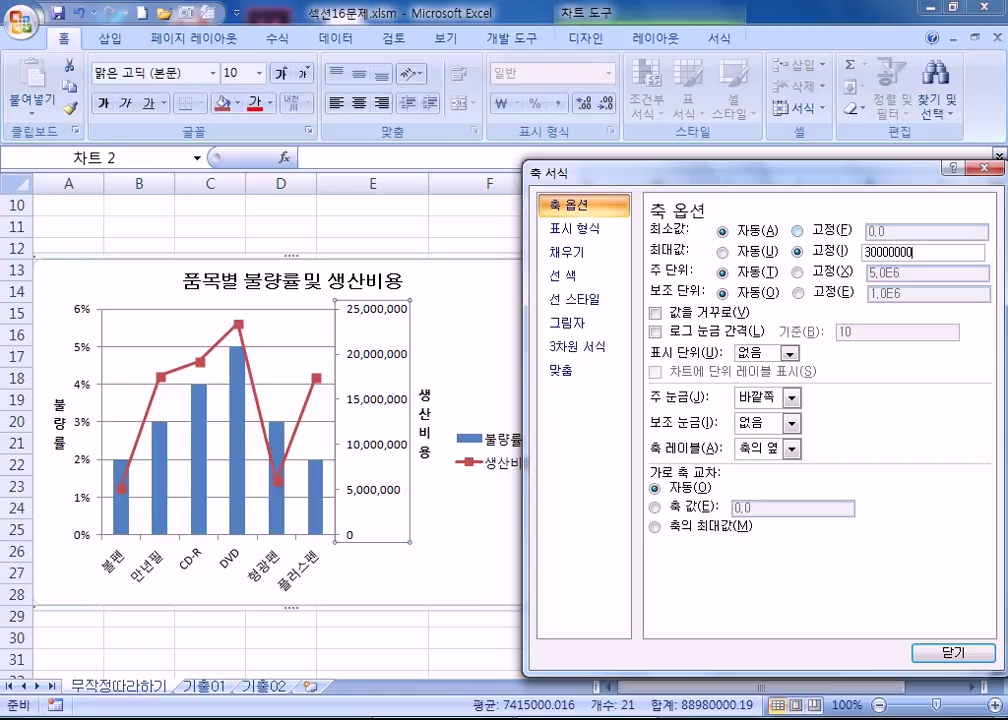
pyautogui.click(797, 273)
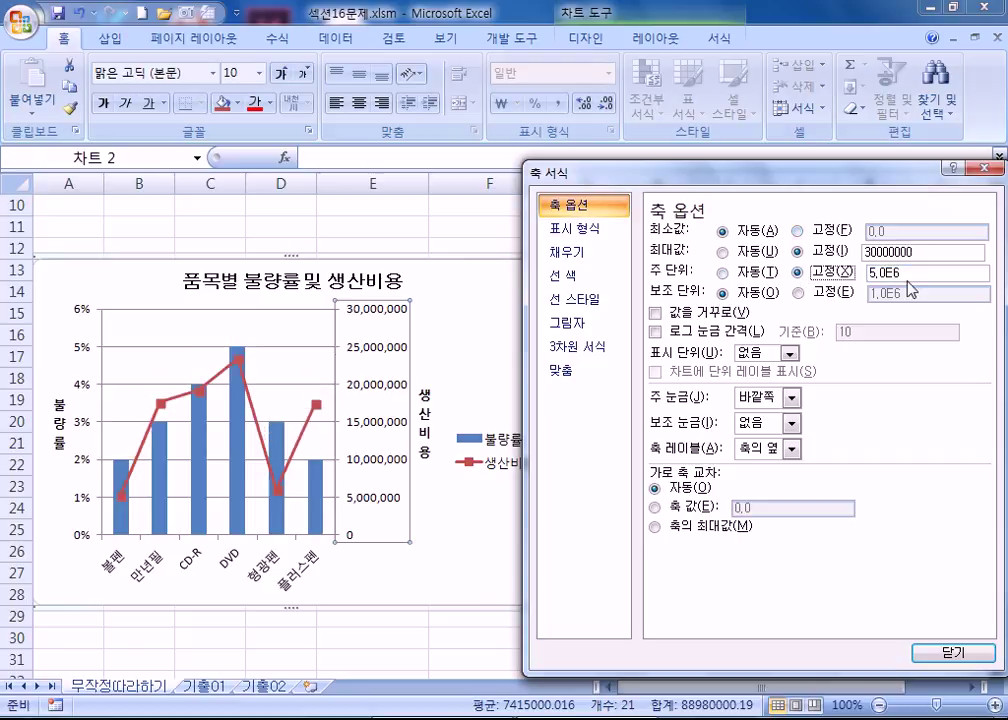
pyautogui.write('10000000')
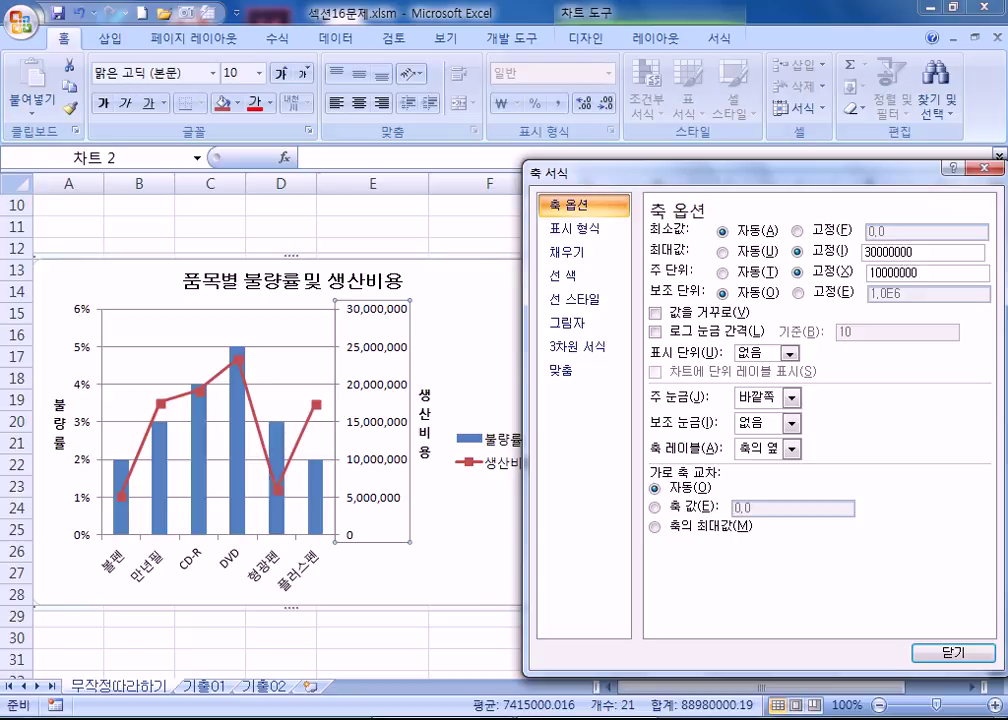
pyautogui.hotkey('shift', 'Tab')
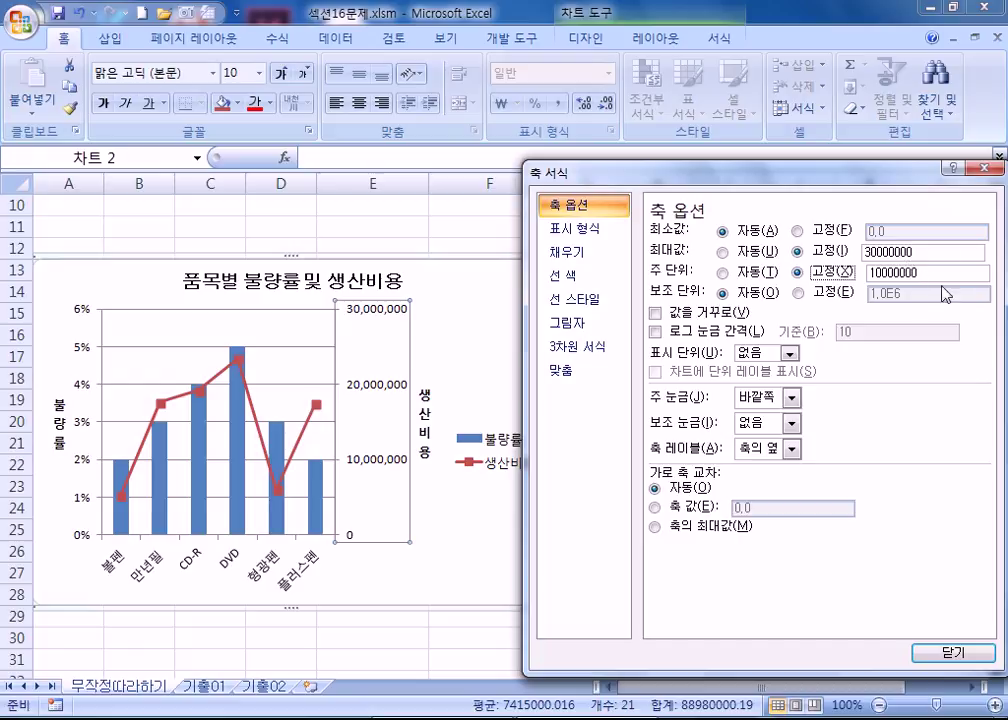
# Switch the secondary axis maximum and major unit to automatic (자동) and back to fixed (고정), moving the dialog clear of the chart
pyautogui.click(723, 252)
pyautogui.click(723, 272)
pyautogui.click(798, 252)
pyautogui.click(798, 271)
pyautogui.moveTo(693, 172); pyautogui.dragTo(726, 65)
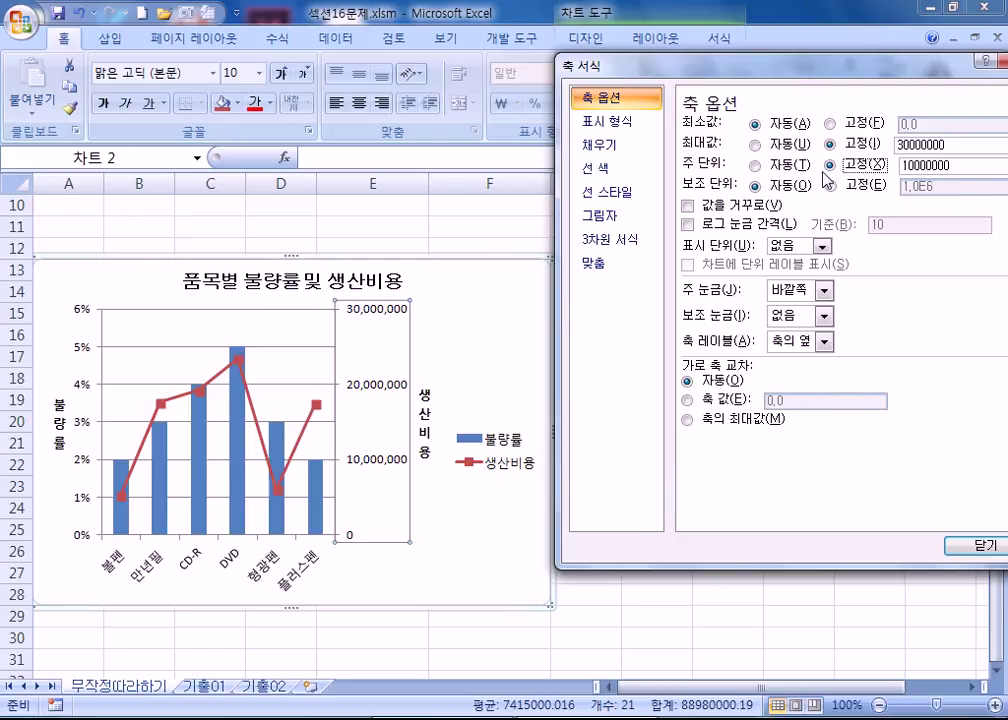
pyautogui.click(772, 145)
pyautogui.click(839, 144)
pyautogui.moveTo(963, 144); pyautogui.dragTo(874, 144)
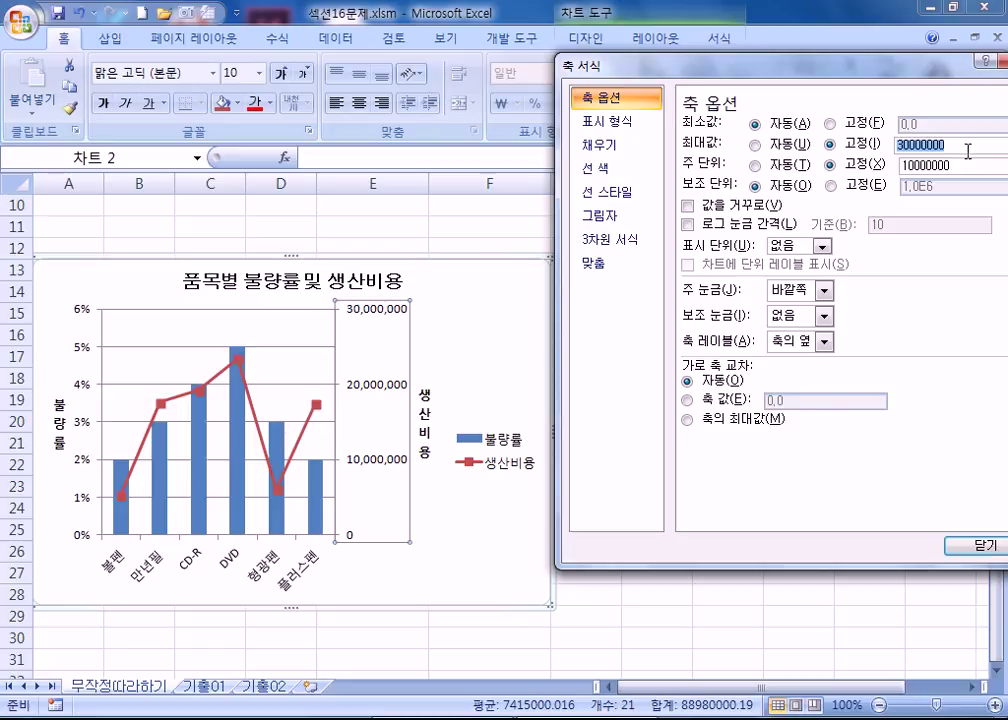
pyautogui.click(862, 172)
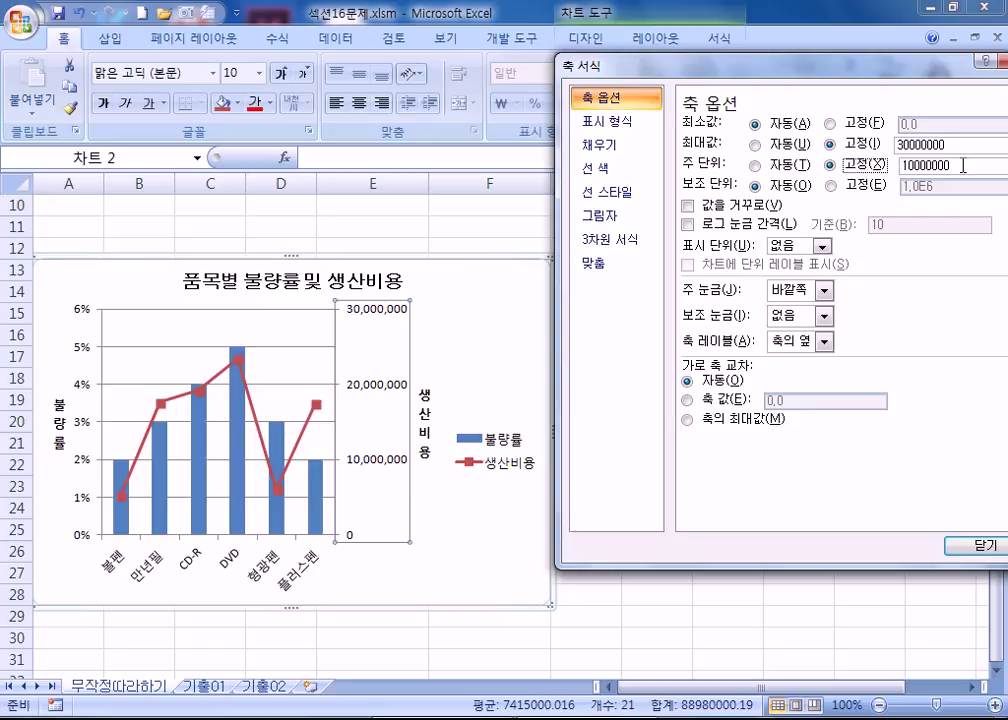
# Select the chart legend and set its position to 아래쪽 in the legend options
pyautogui.click(505, 462)
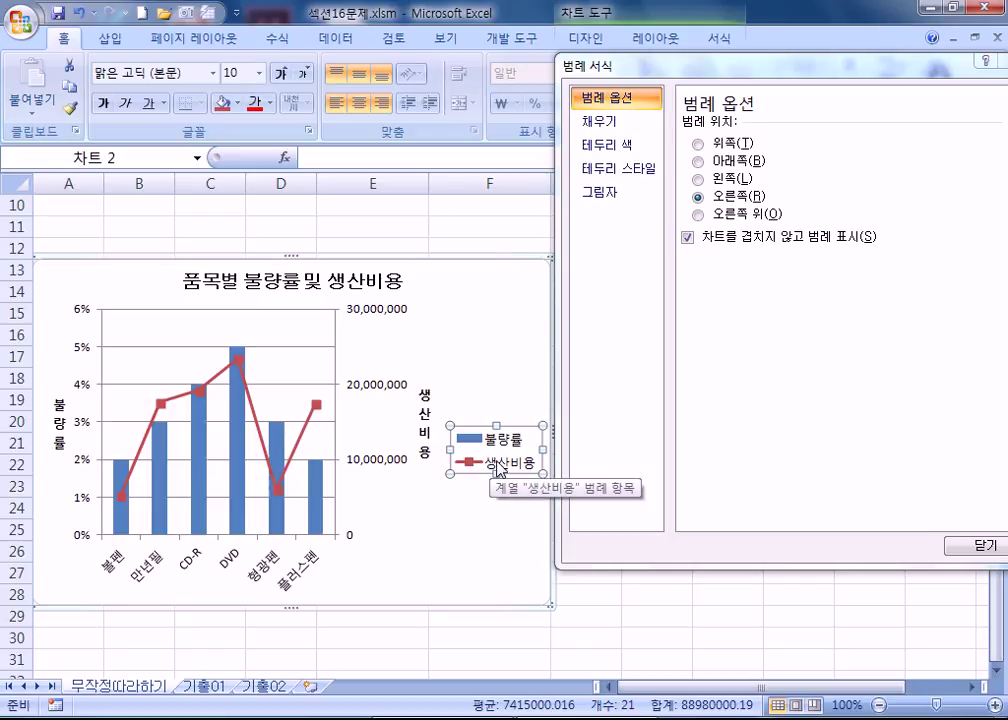
pyautogui.click(497, 344)
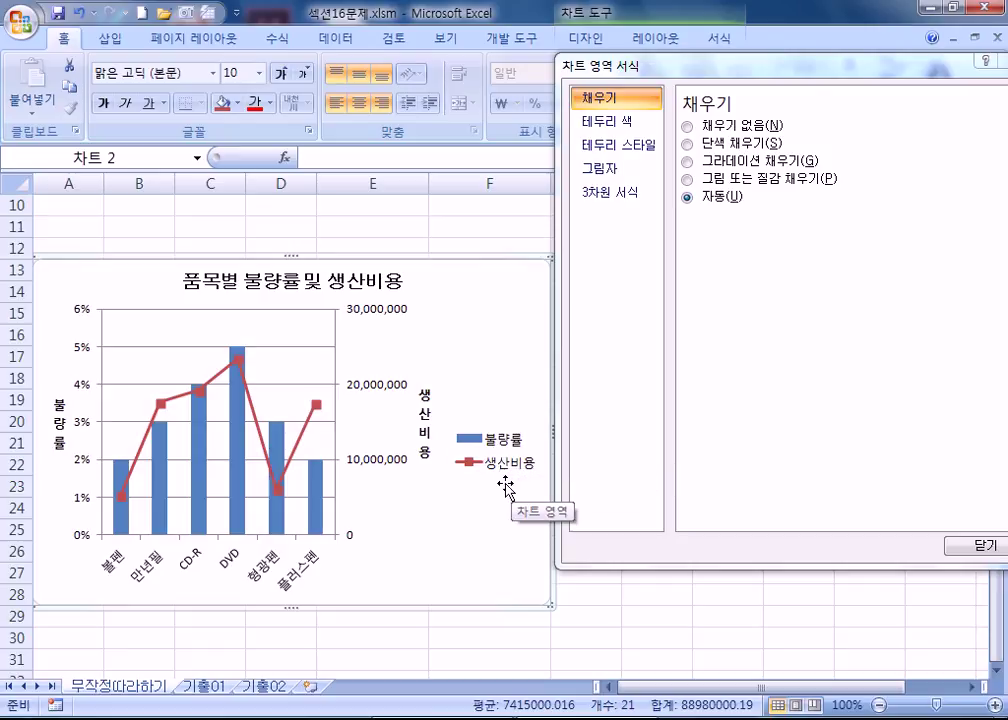
pyautogui.click(497, 443)
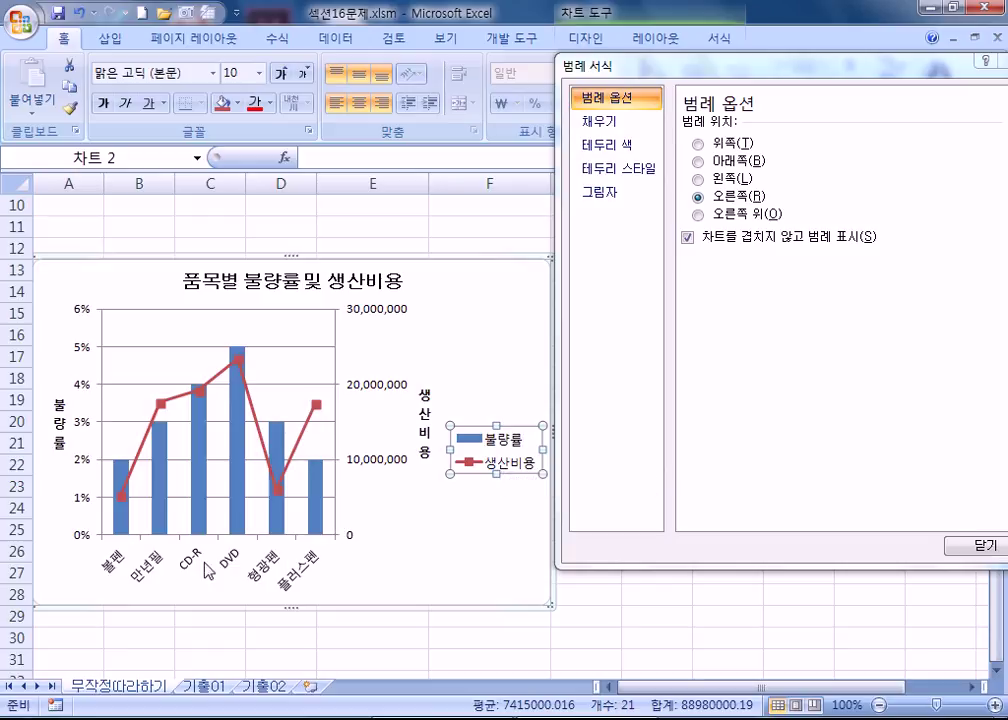
pyautogui.click(508, 390)
pyautogui.click(480, 440)
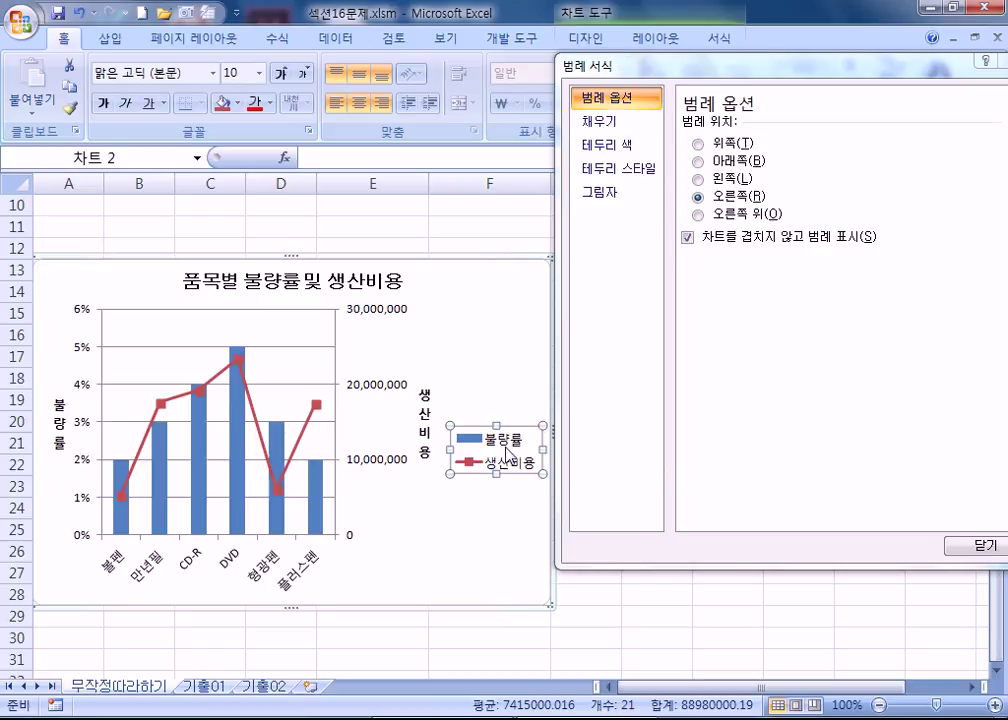
pyautogui.click(709, 163)
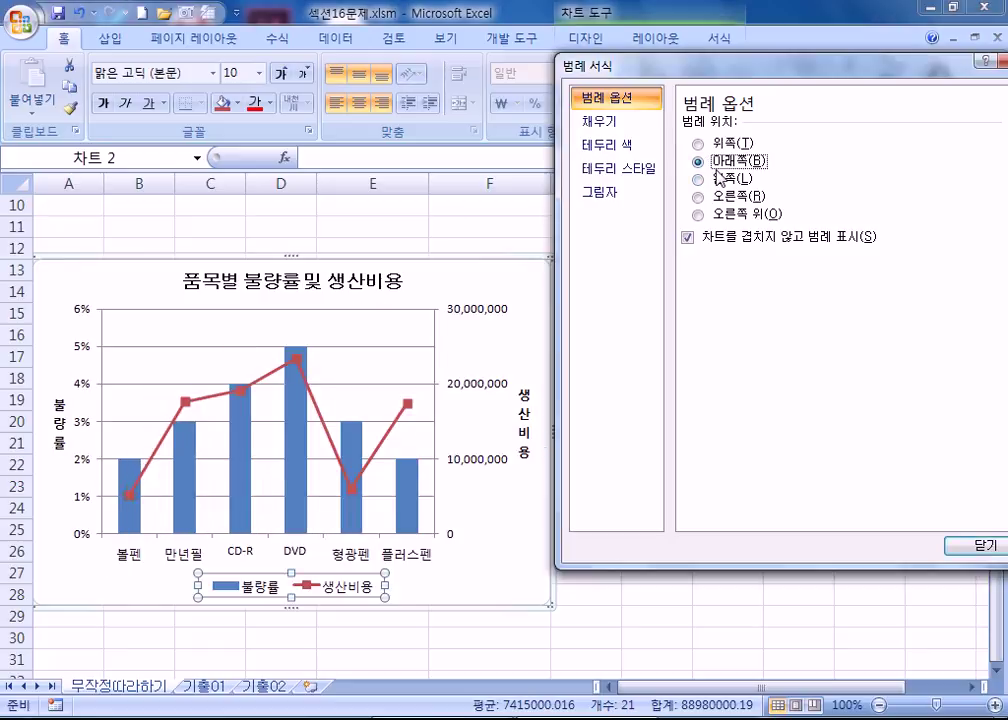
# Alternate the legend position between 오른쪽 and 아래쪽 to compare the layouts, ending on 아래쪽
pyautogui.click(698, 197)
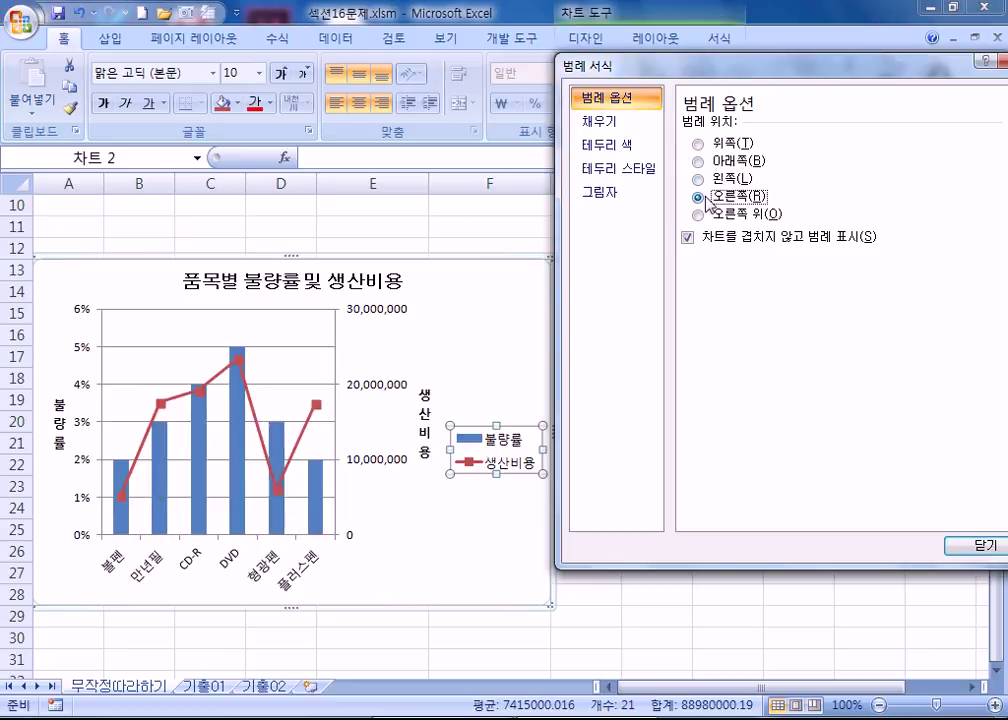
pyautogui.click(697, 162)
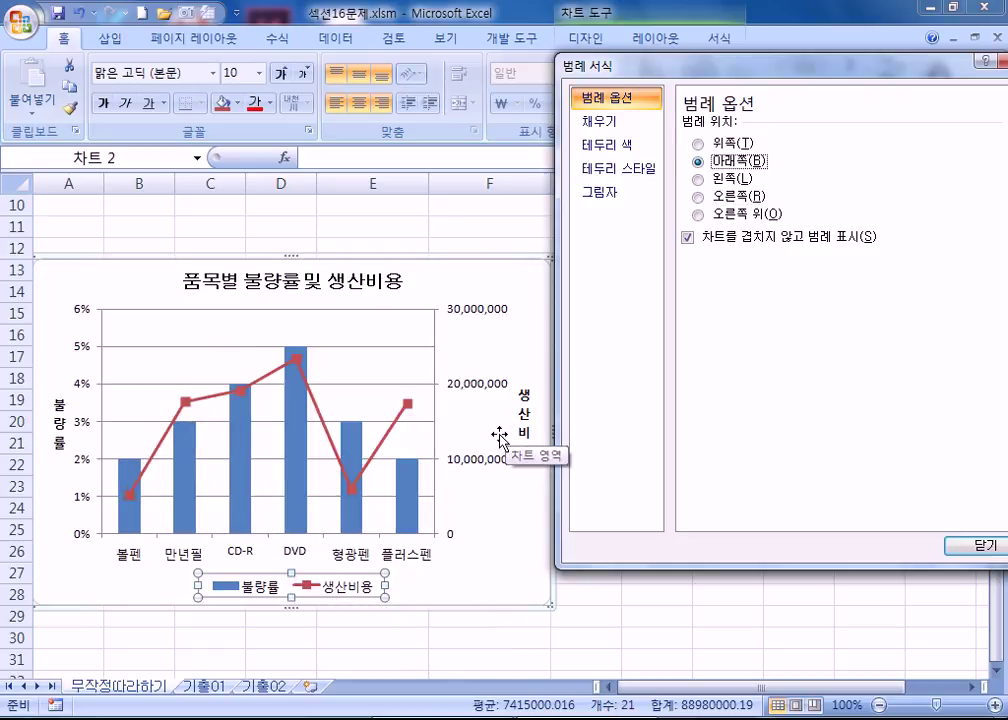
pyautogui.click(697, 197)
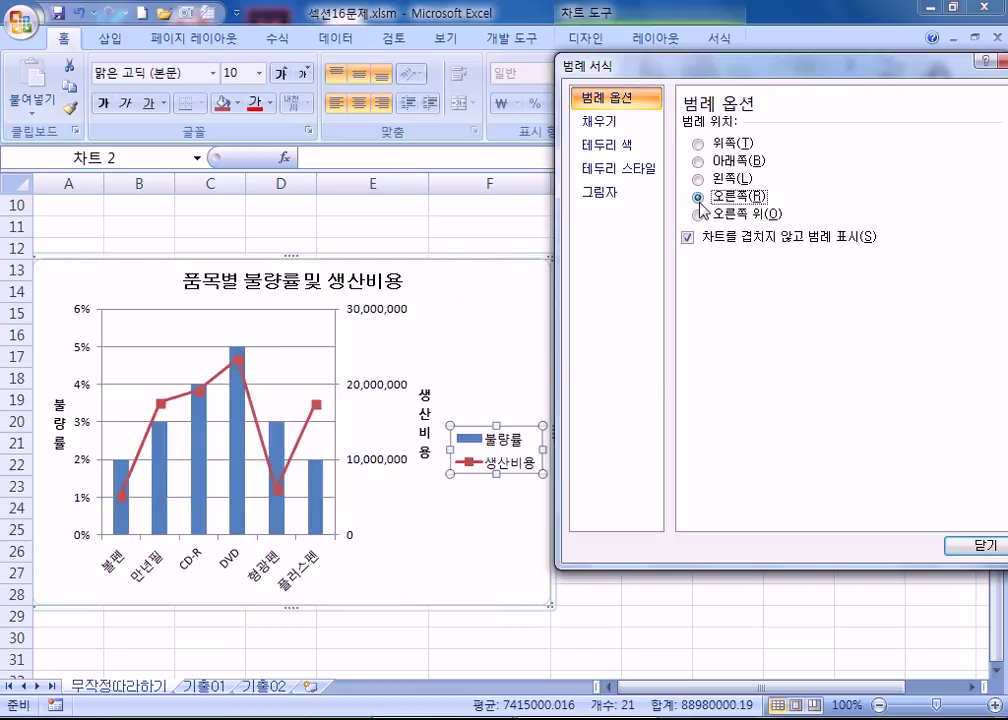
pyautogui.click(736, 165)
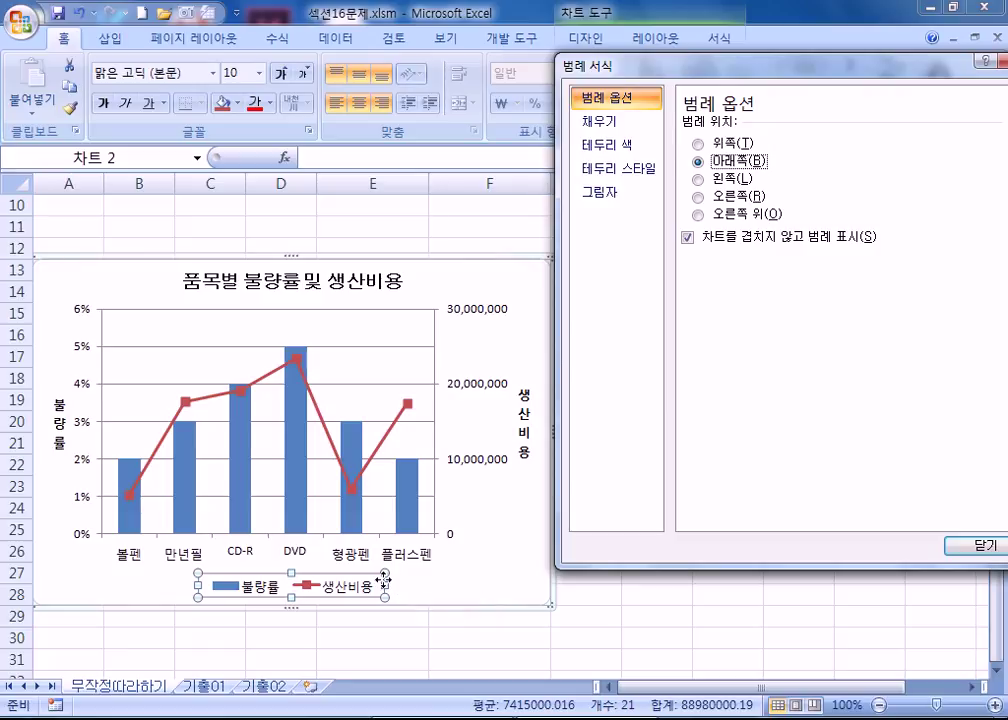
pyautogui.click(698, 196)
pyautogui.click(714, 166)
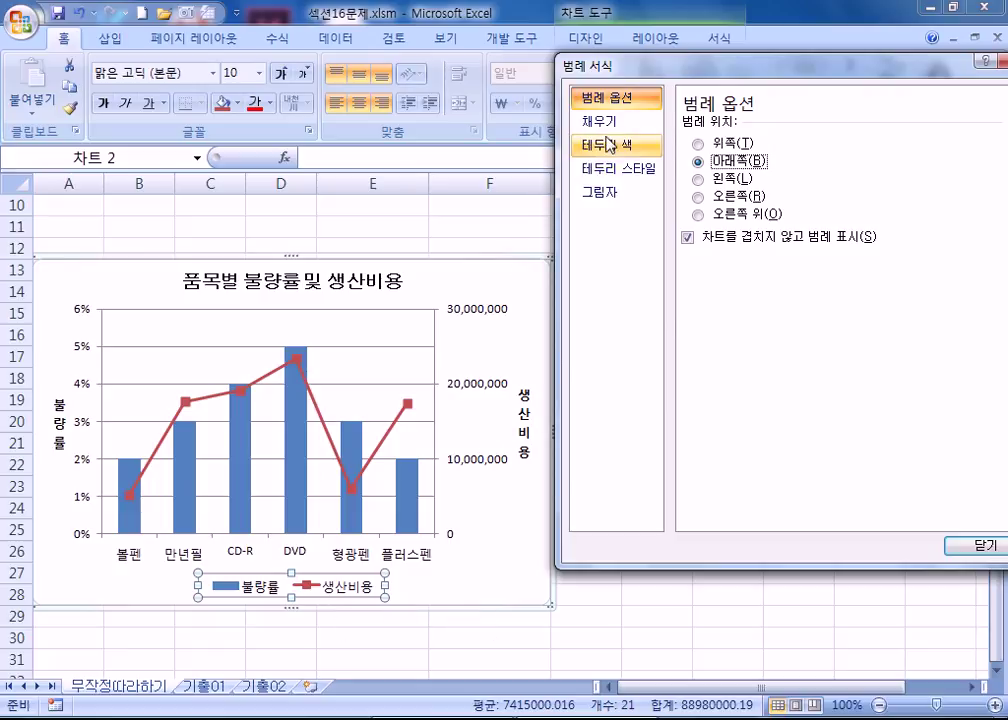
# Give the legend a solid border line (실선) in the standard blue color
pyautogui.click(606, 174)
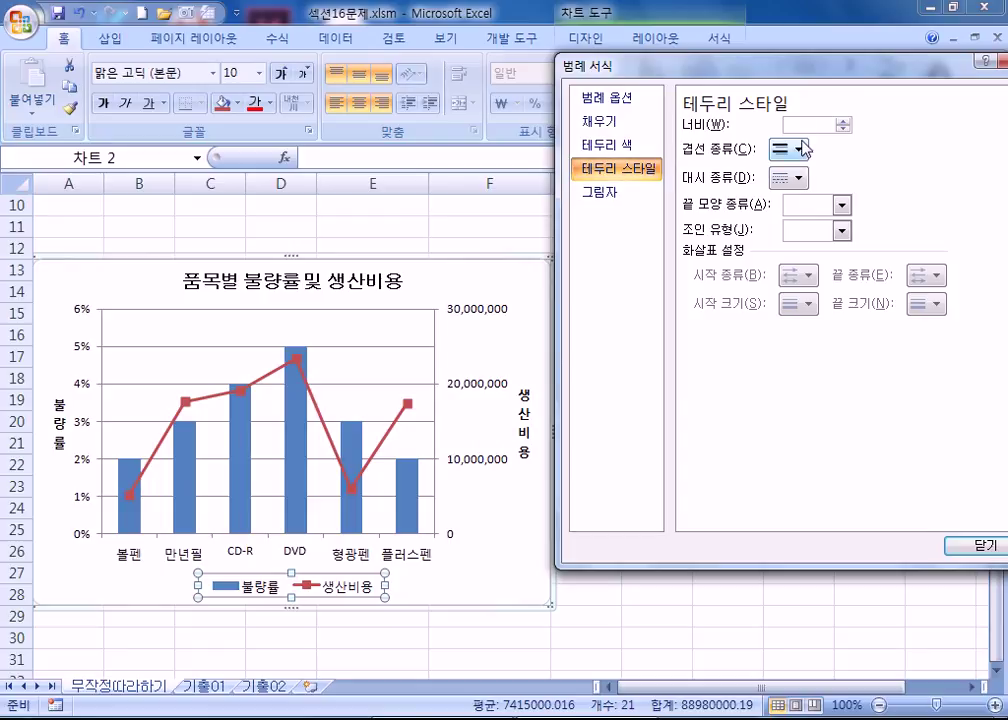
pyautogui.moveTo(668, 68); pyautogui.dragTo(670, 150)
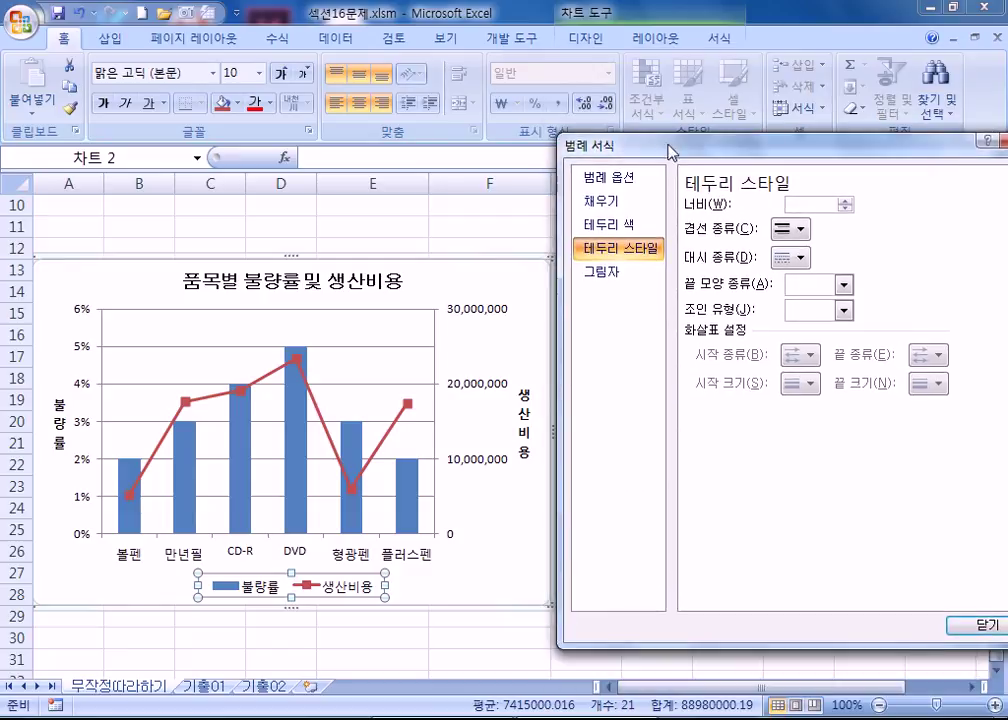
pyautogui.click(622, 226)
pyautogui.click(706, 224)
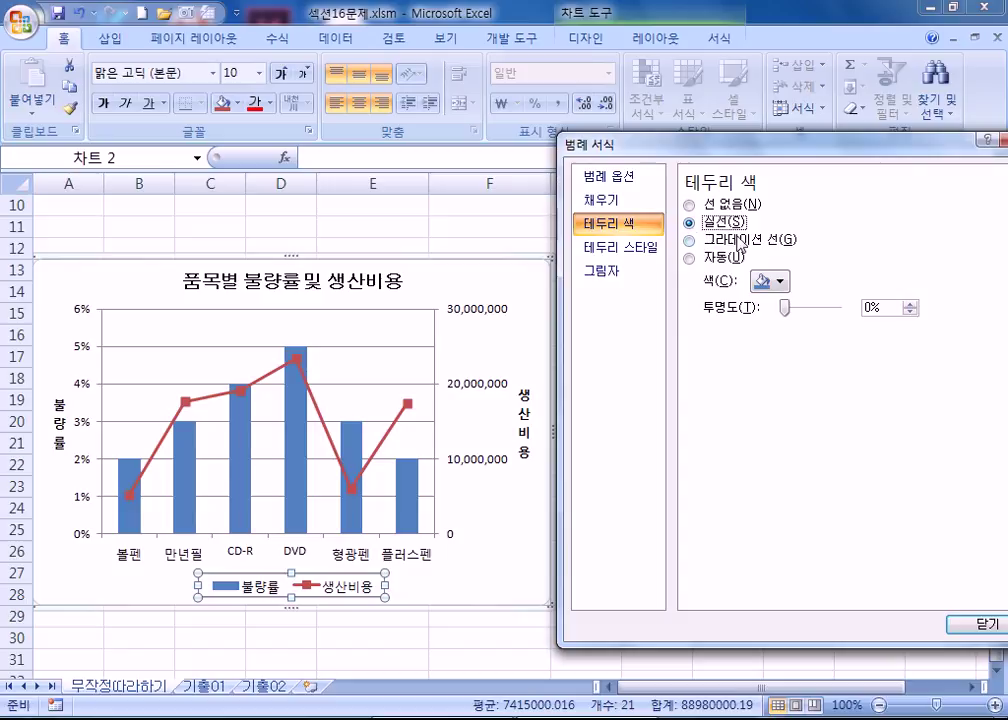
pyautogui.click(779, 283)
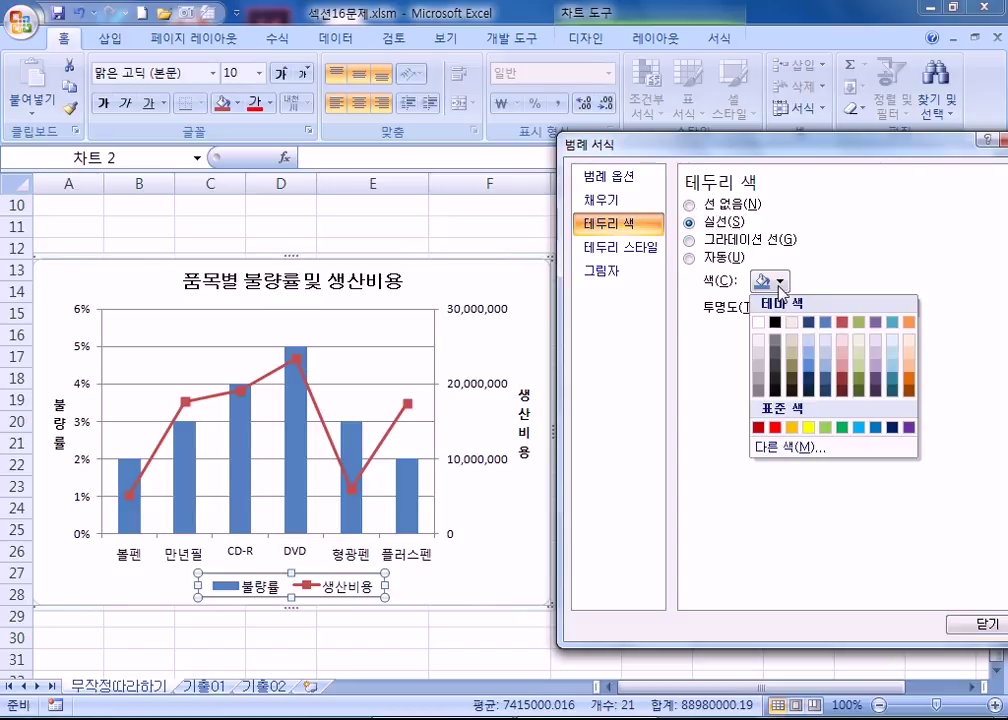
pyautogui.click(877, 432)
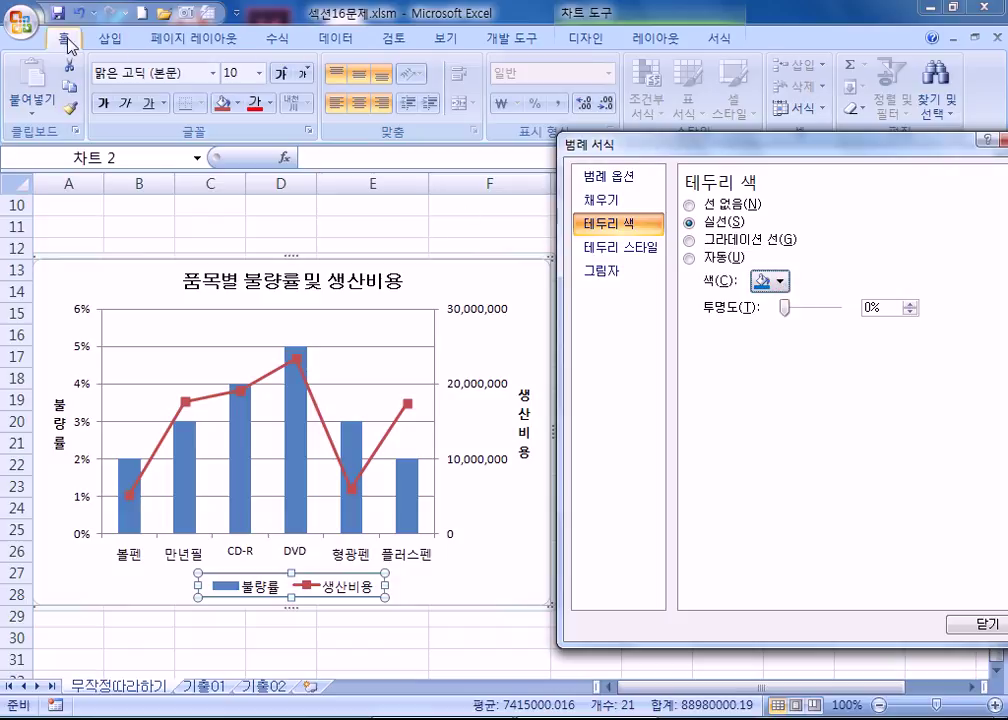
# Set the legend text to the 궁서 font, size 13, bold
pyautogui.click(170, 70)
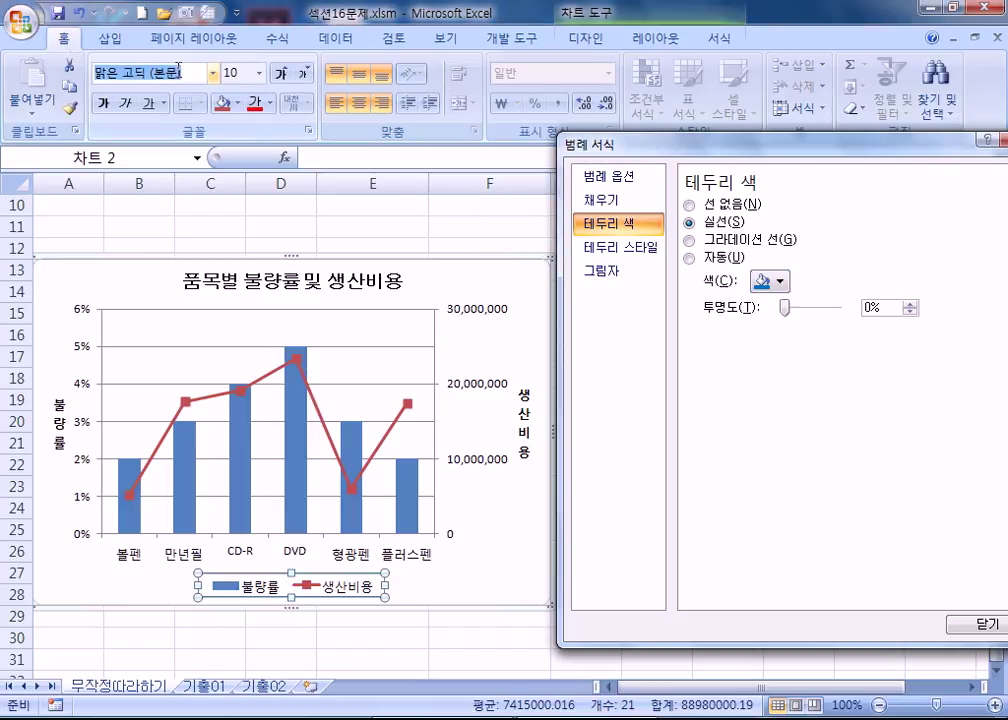
pyautogui.write('궁서')
pyautogui.press('Return')
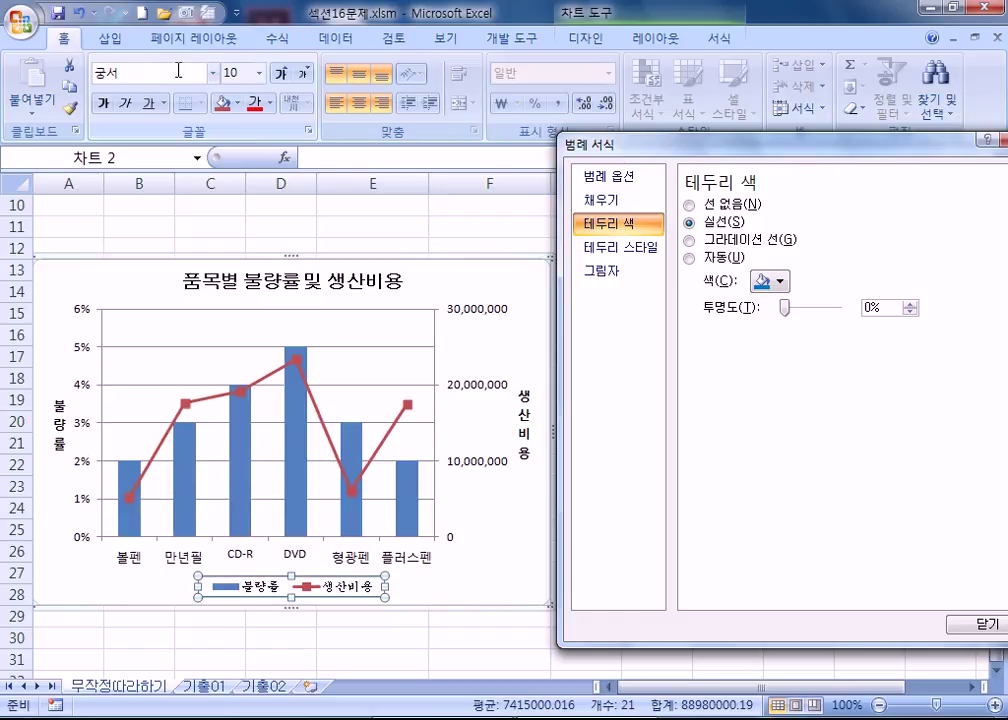
pyautogui.click(232, 72)
pyautogui.write('13')
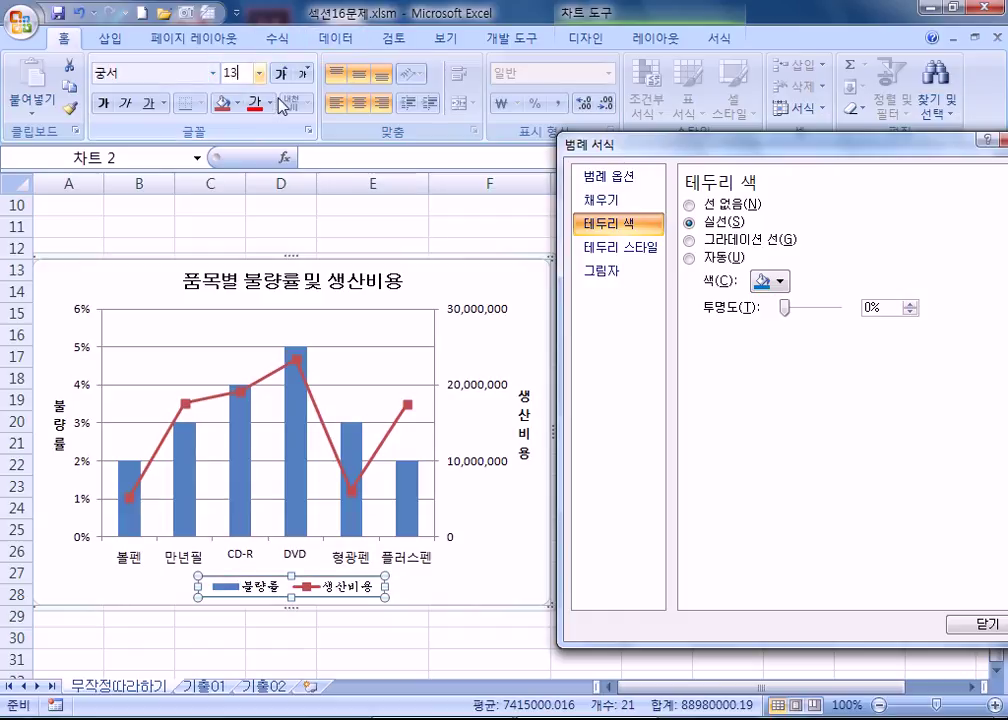
pyautogui.press('Return')
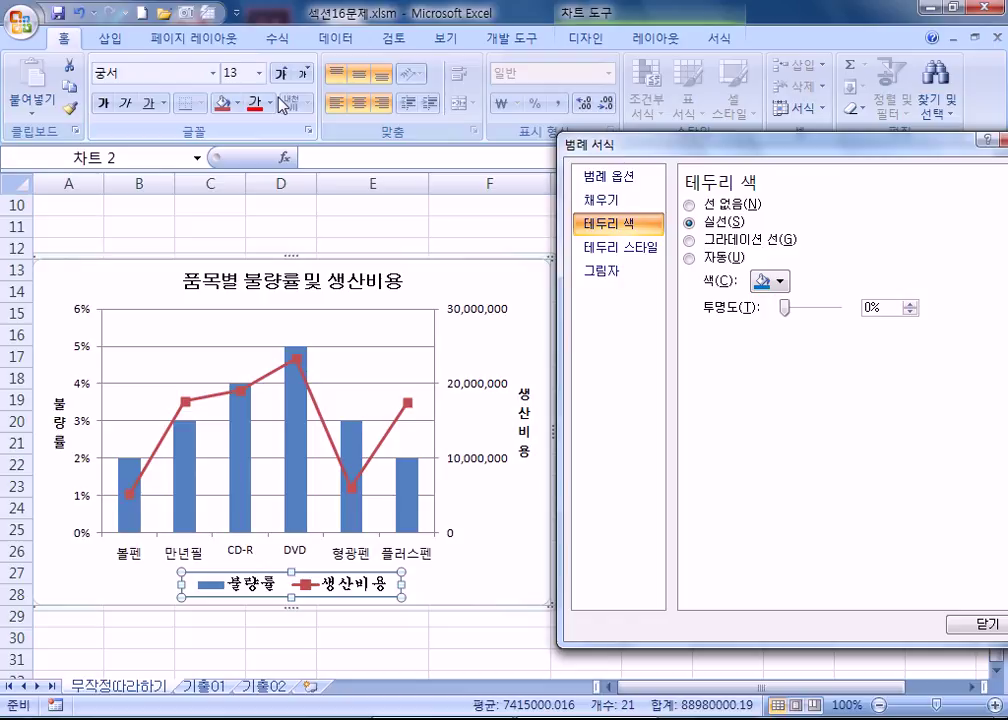
pyautogui.click(102, 103)
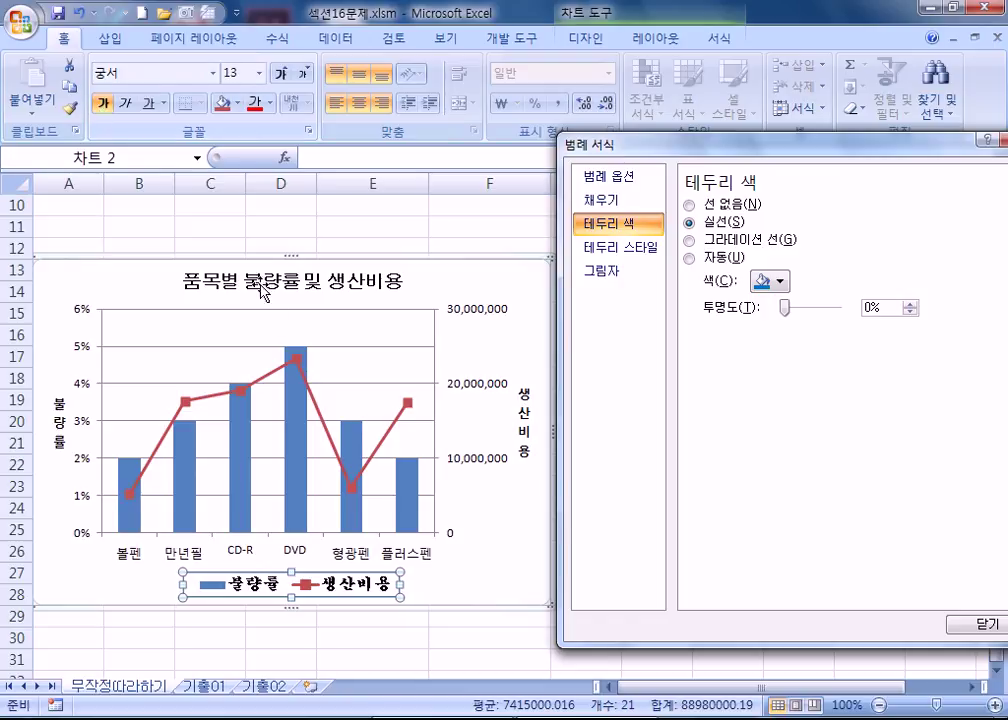
# Reselect the legend, reapply its 아래쪽 position and standard blue solid border, and review its font setting
pyautogui.click(360, 603)
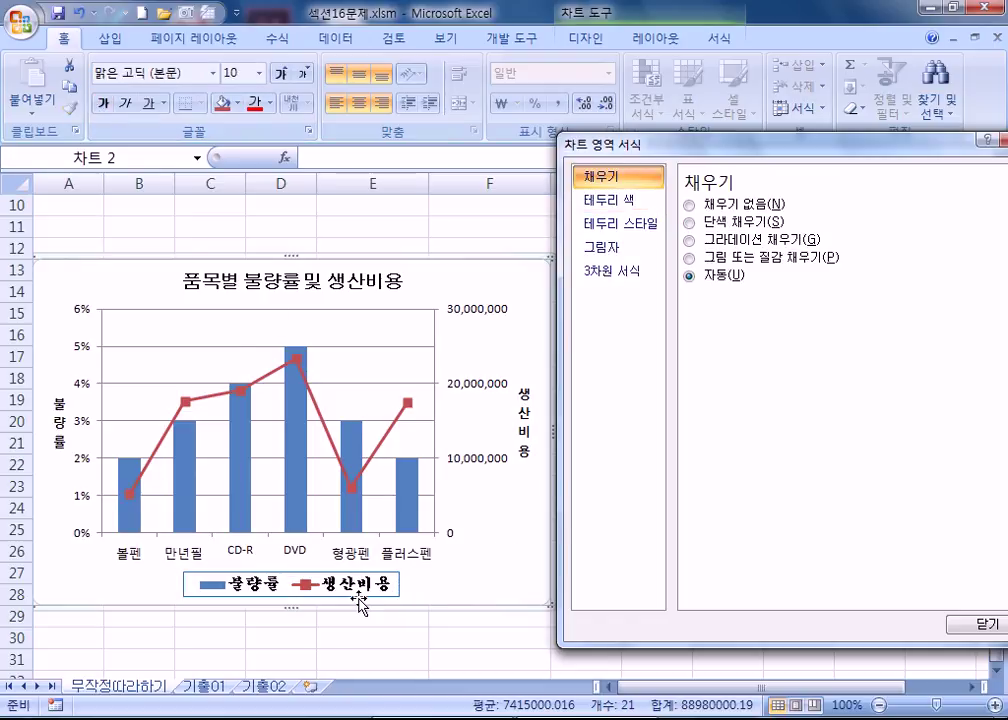
pyautogui.click(358, 597)
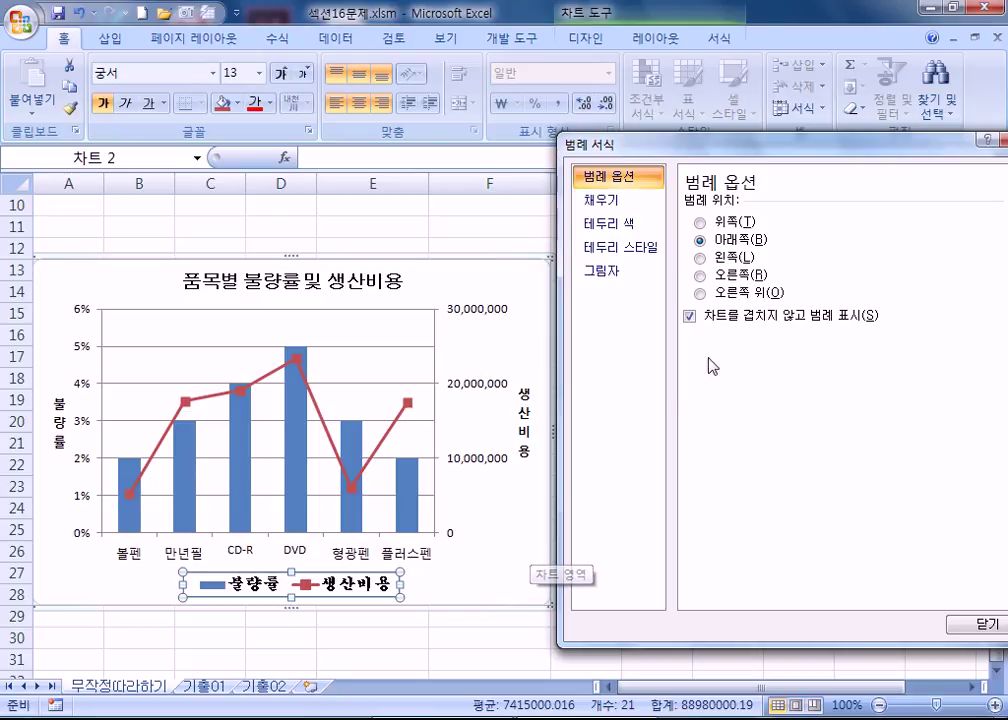
pyautogui.click(724, 275)
pyautogui.click(737, 242)
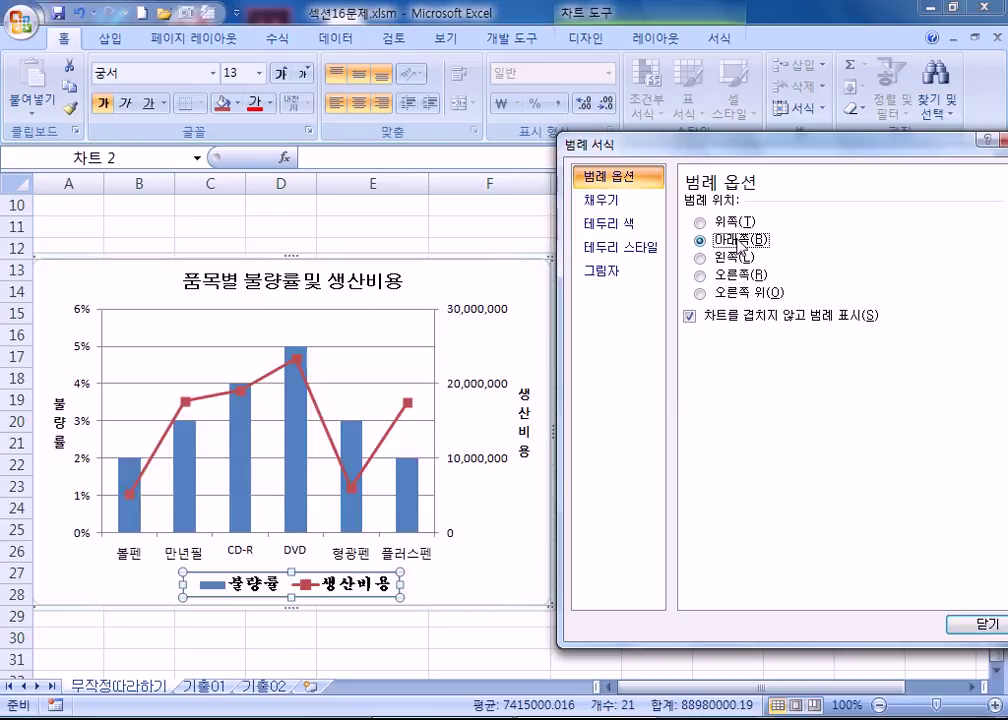
pyautogui.click(600, 223)
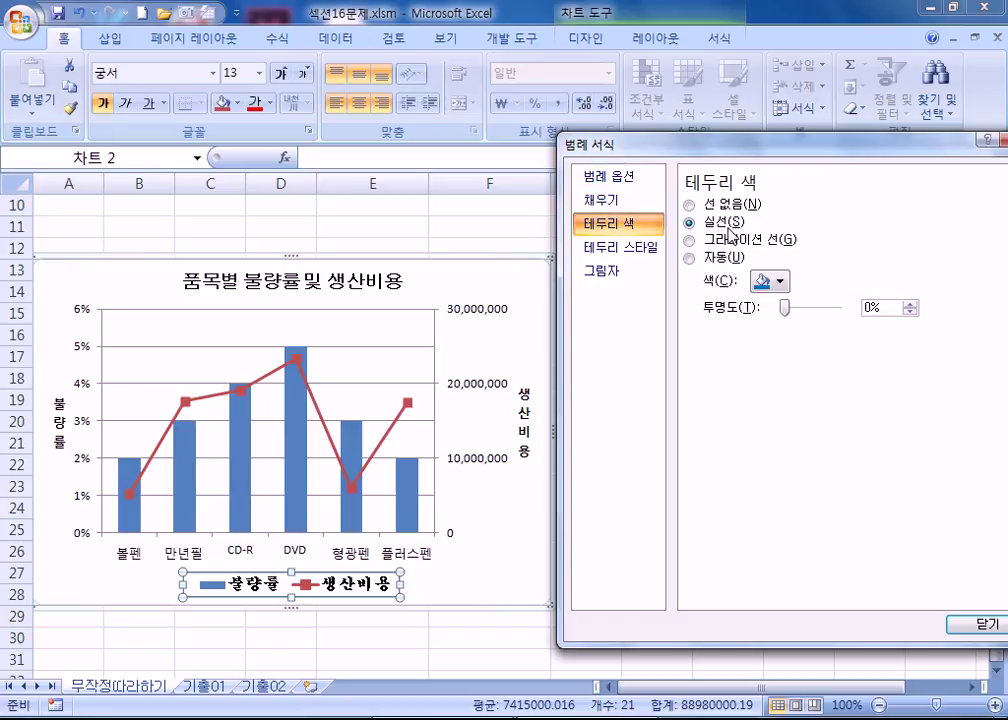
pyautogui.click(777, 284)
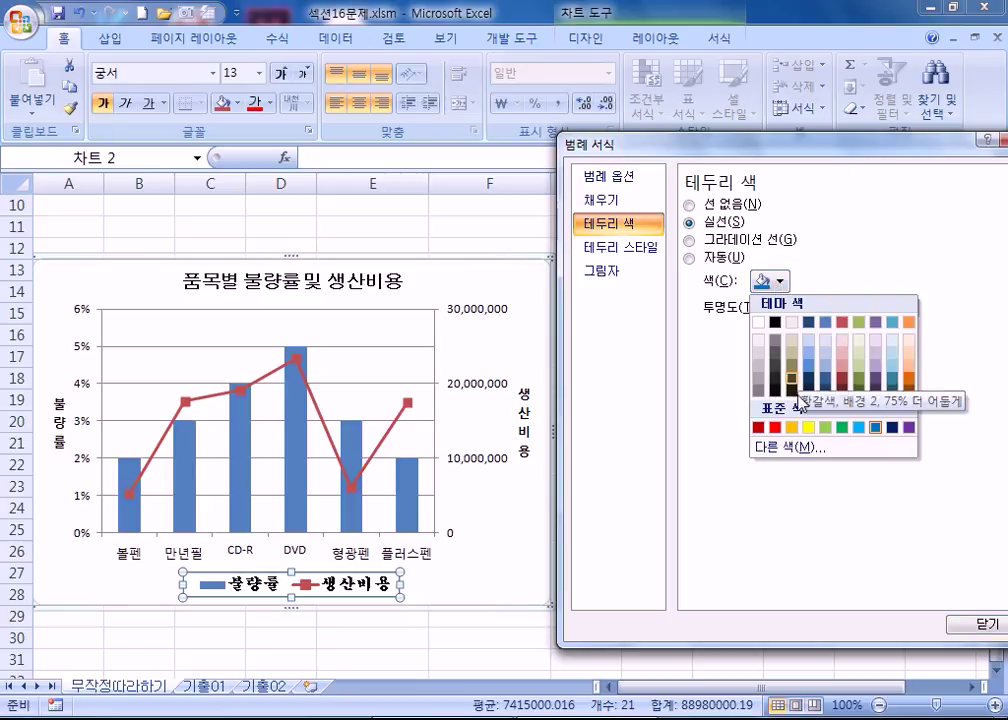
pyautogui.click(876, 428)
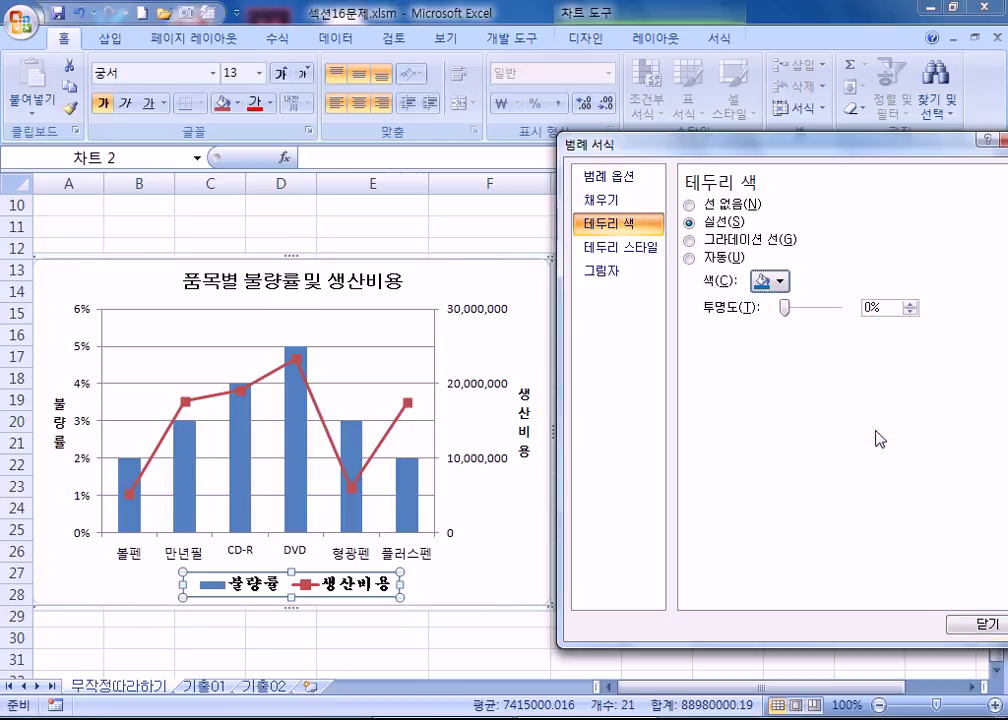
pyautogui.click(135, 74)
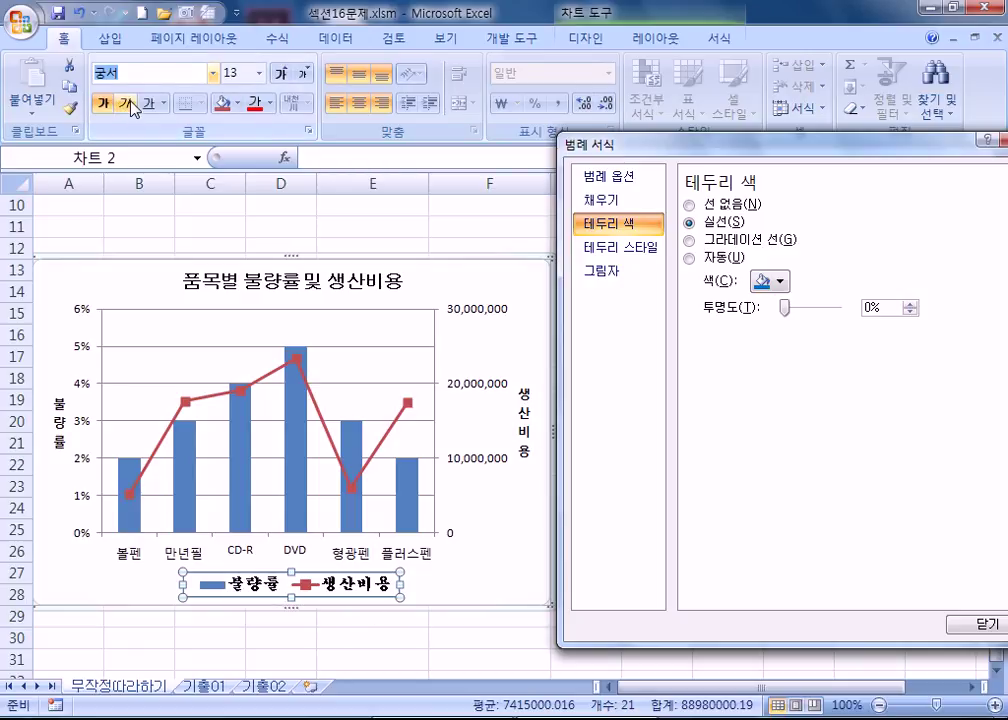
# Add data labels to the 불량률 column series
pyautogui.click(298, 415)
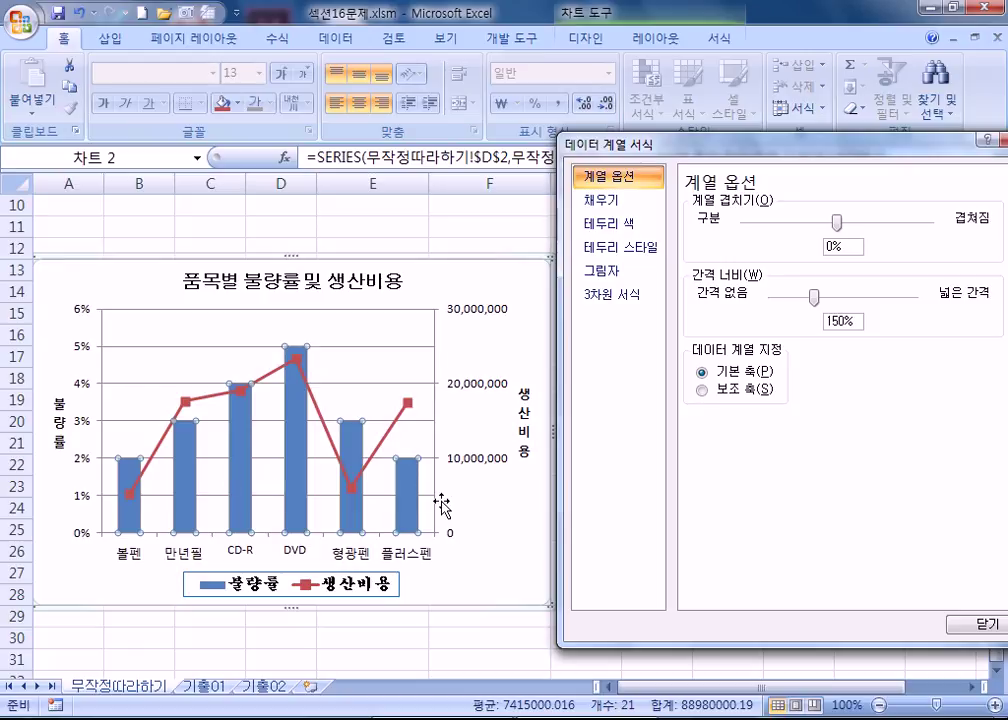
pyautogui.click(243, 338)
pyautogui.click(297, 415)
pyautogui.rightClick(297, 433)
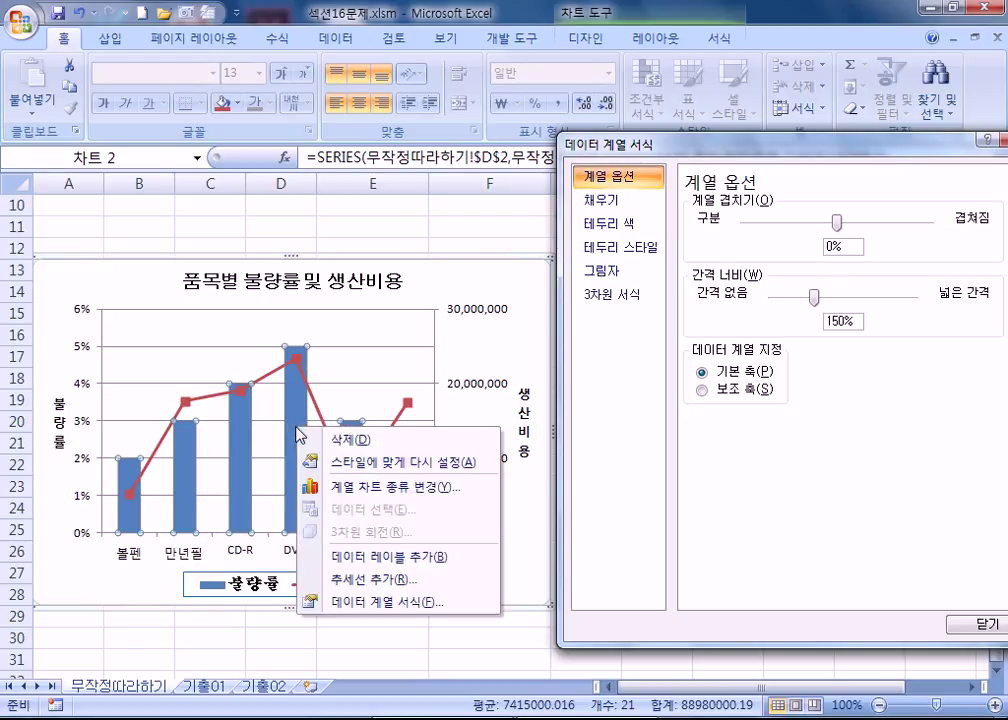
pyautogui.click(343, 560)
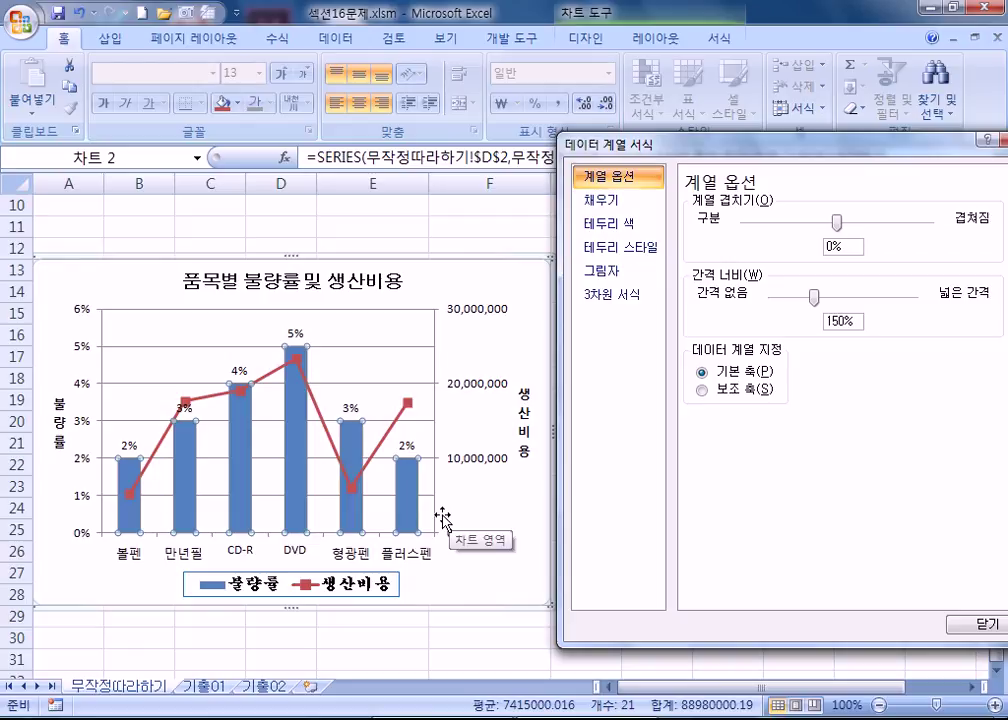
# Set the line width of the 생산비용 series to 4 pt
pyautogui.moveTo(296, 366)
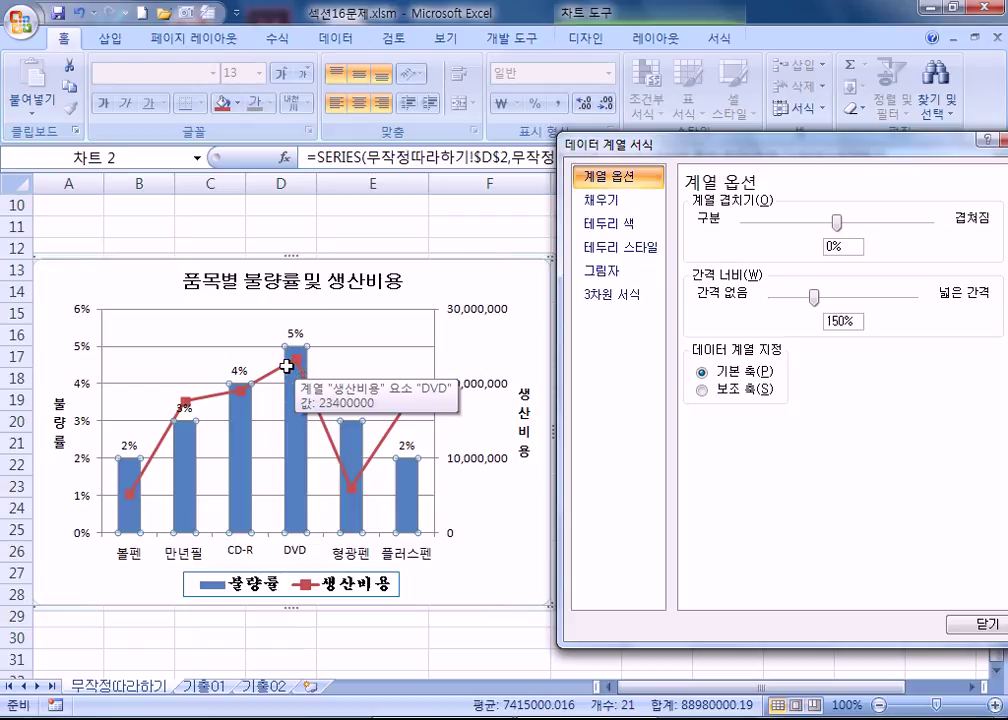
pyautogui.click(384, 443)
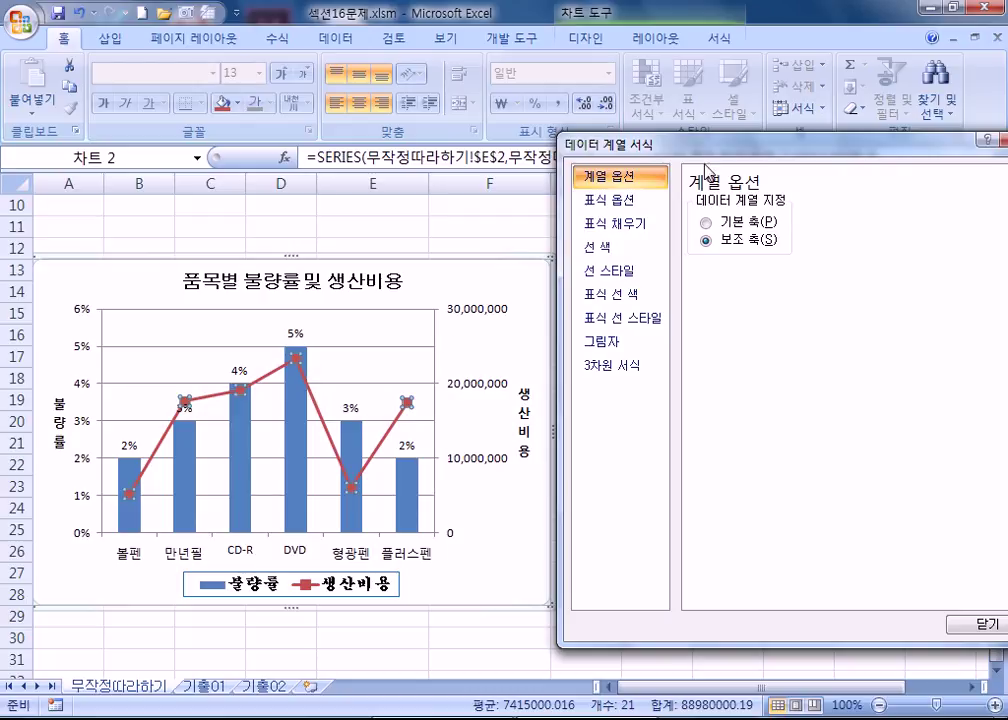
pyautogui.moveTo(697, 153); pyautogui.dragTo(701, 125)
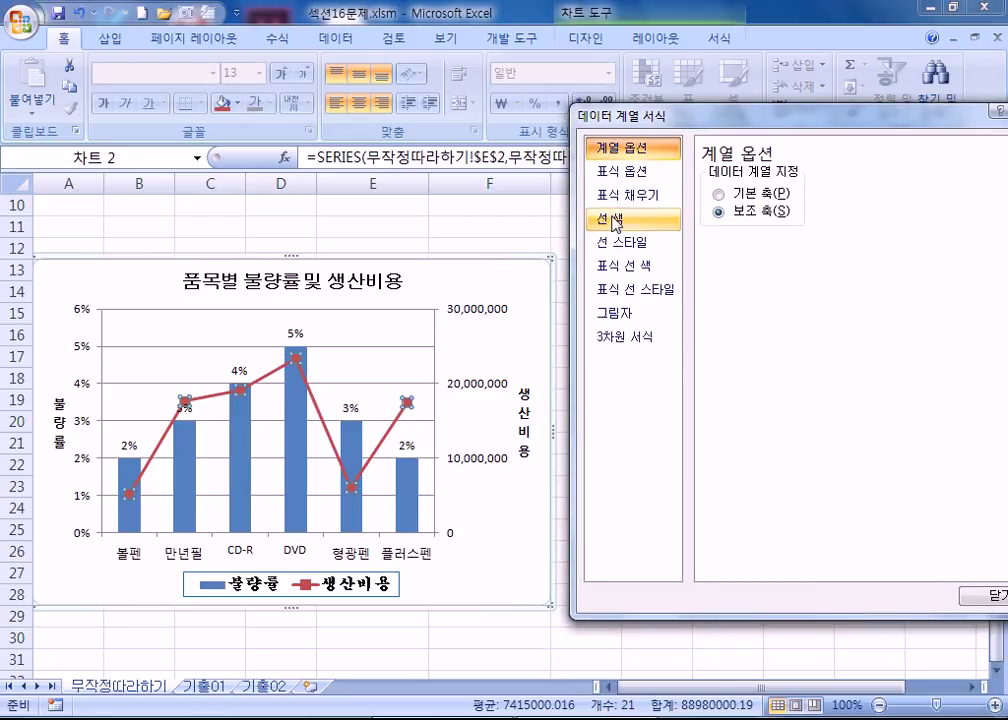
pyautogui.click(615, 245)
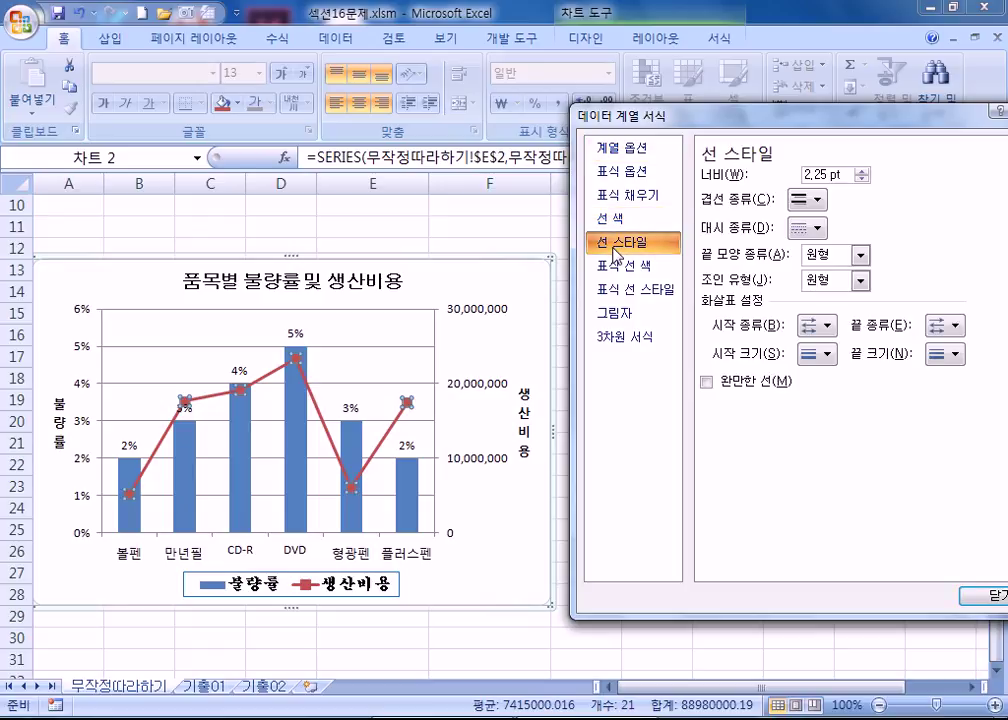
pyautogui.click(862, 172)
pyautogui.click(862, 172)
pyautogui.click(862, 172)
pyautogui.click(862, 172)
pyautogui.click(862, 172)
pyautogui.click(862, 172)
pyautogui.click(862, 172)
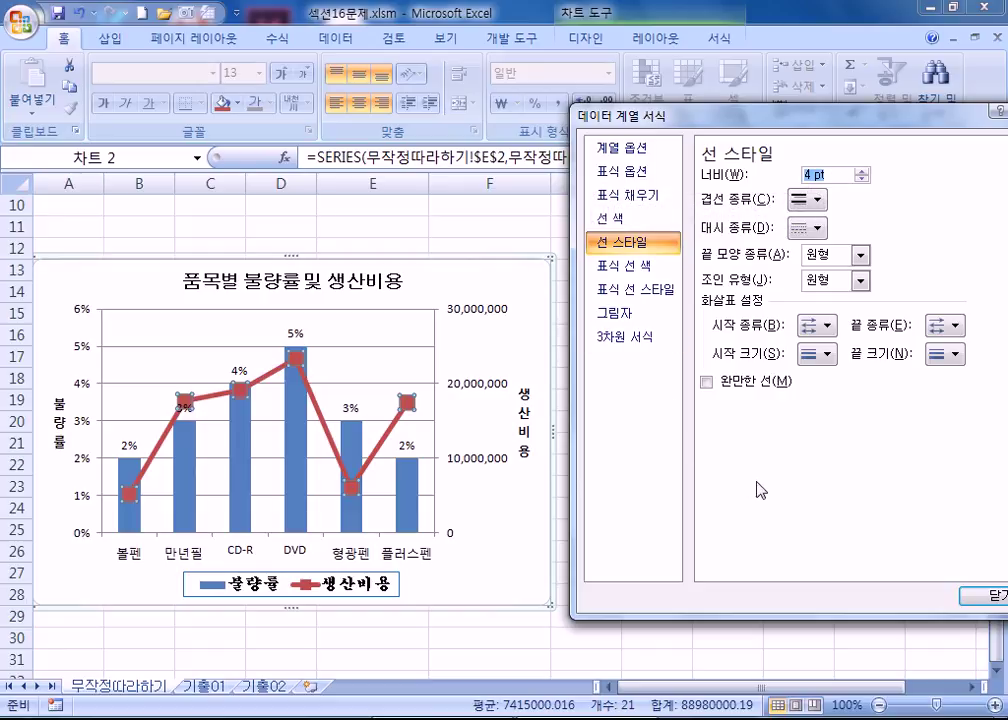
# Try the standard orange color on the 생산비용 line and reset the line color to 자동
pyautogui.click(619, 223)
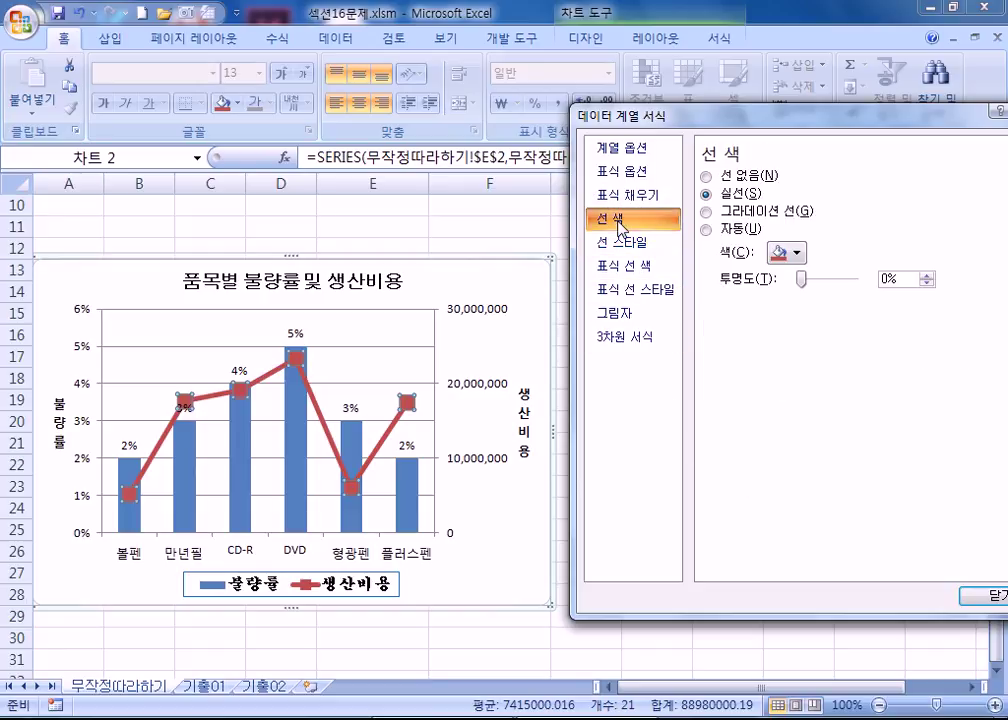
pyautogui.click(799, 255)
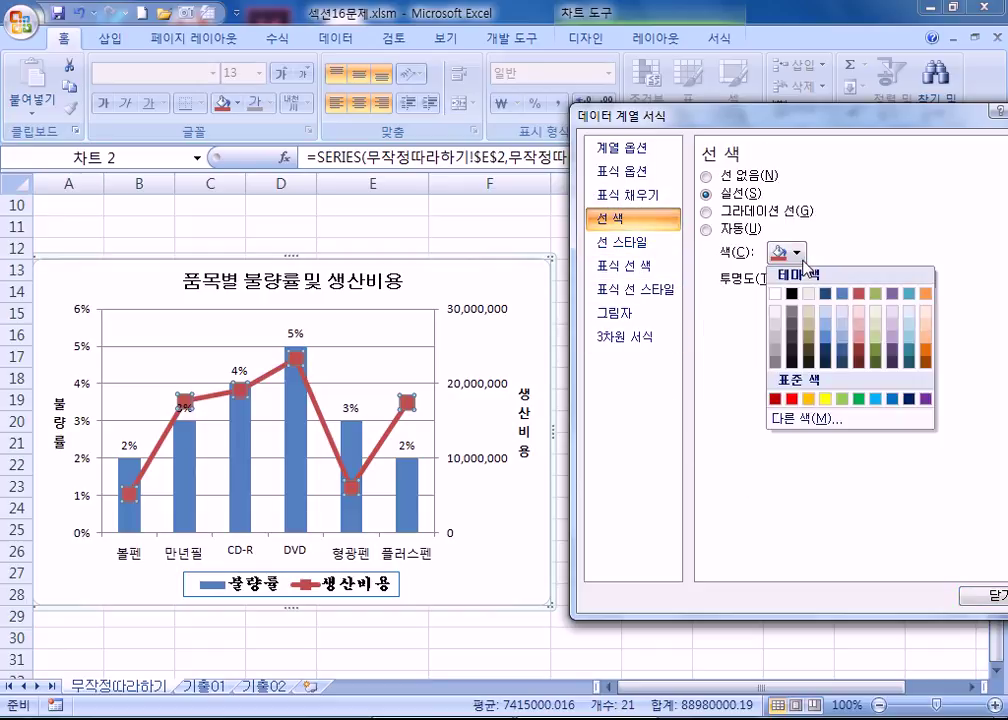
pyautogui.click(808, 400)
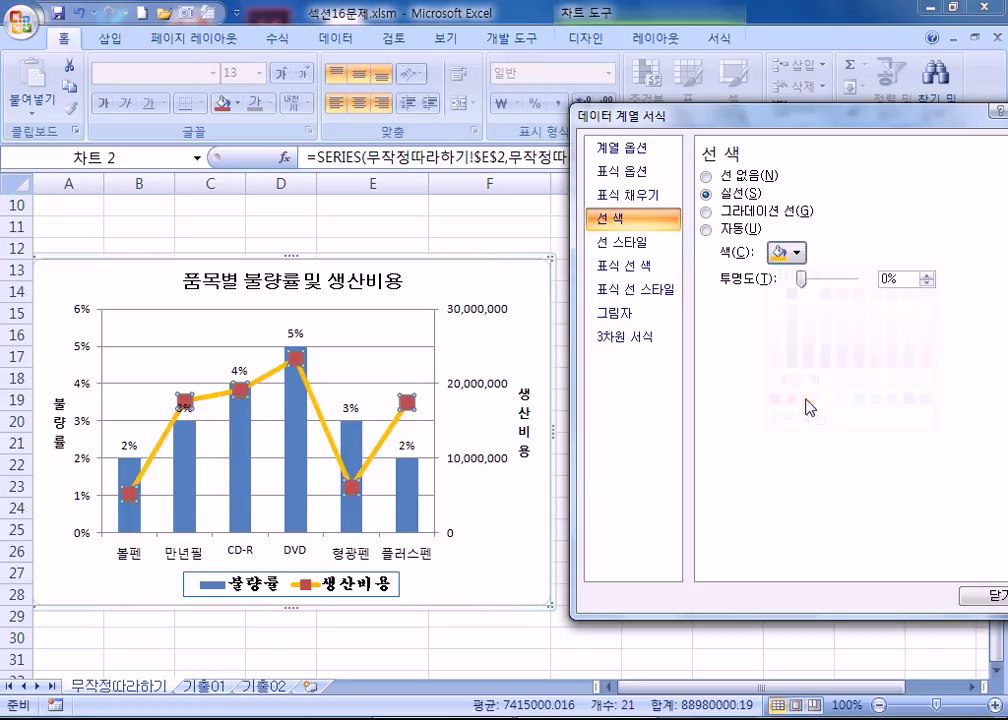
pyautogui.click(707, 229)
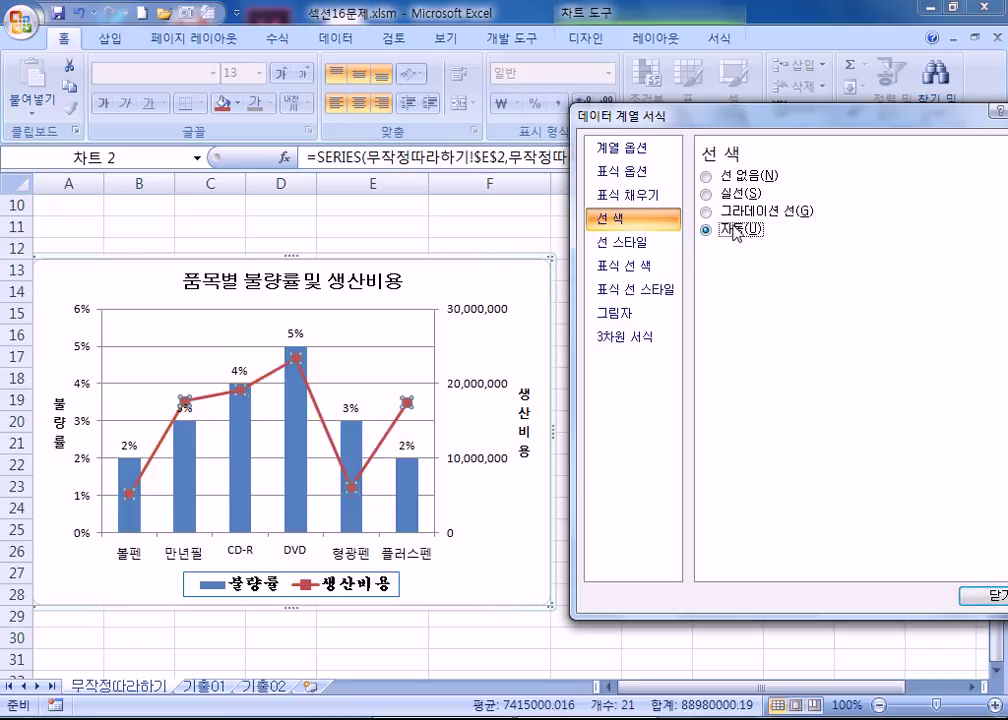
# Give the 생산비용 series a solid line (실선) in the standard orange color
pyautogui.click(730, 193)
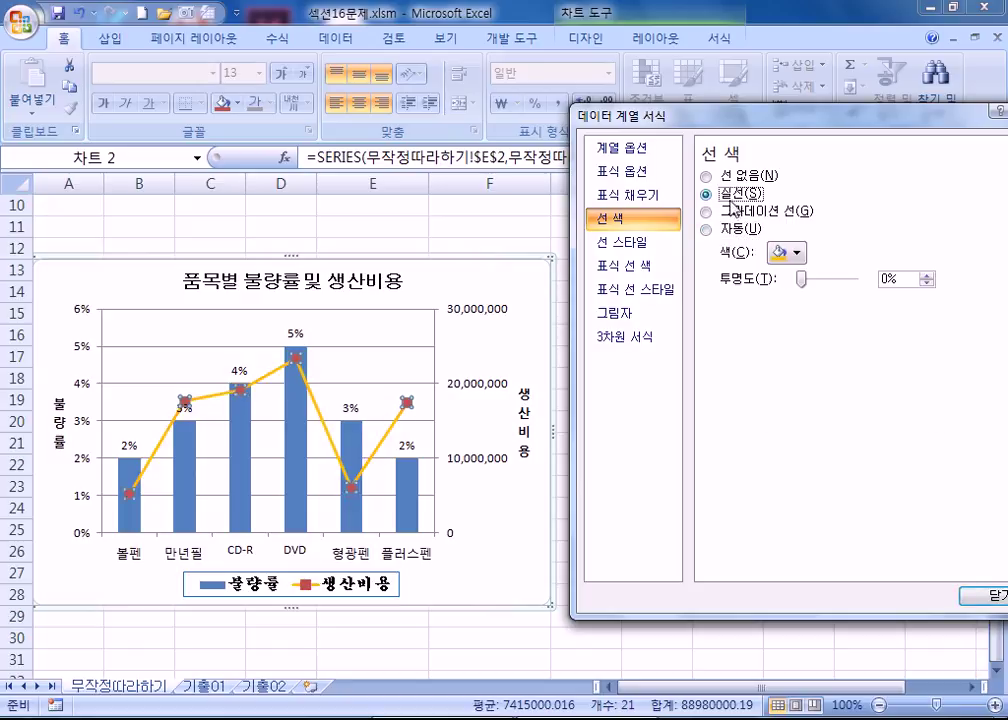
pyautogui.click(798, 256)
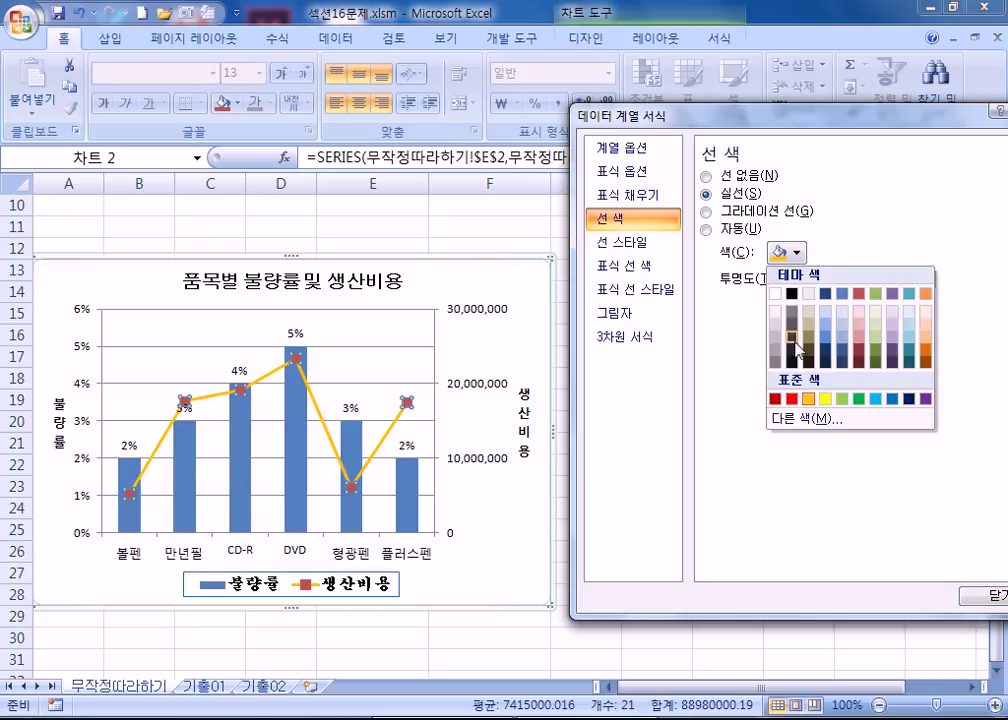
pyautogui.click(808, 400)
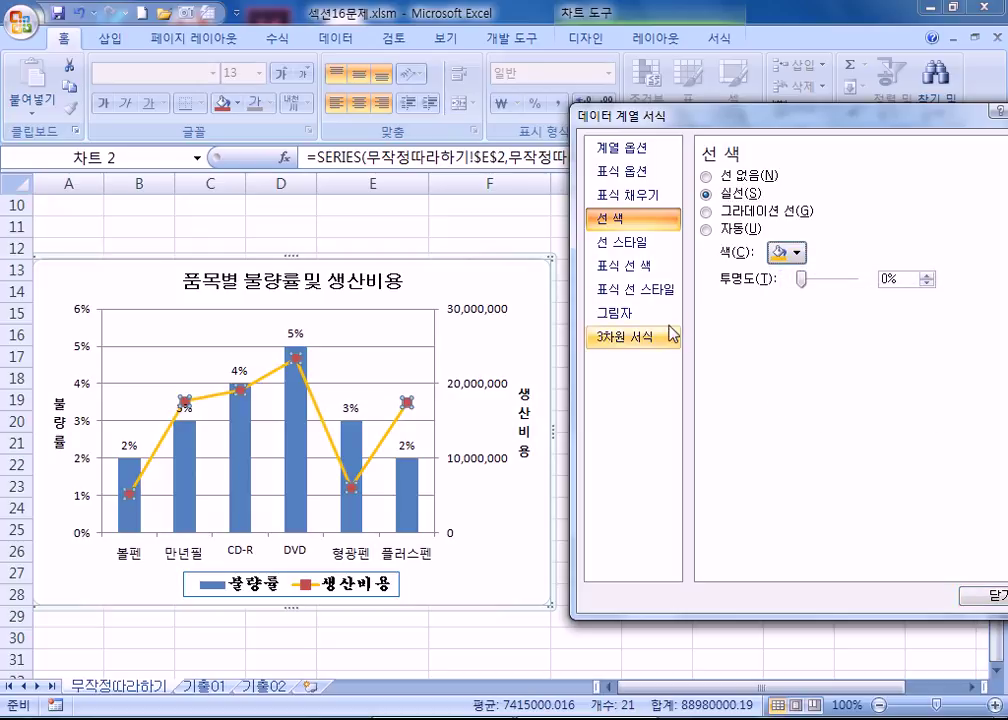
# Make the 생산비용 series a smoothed line (완만한 선) with a width of 4 pt
pyautogui.click(636, 246)
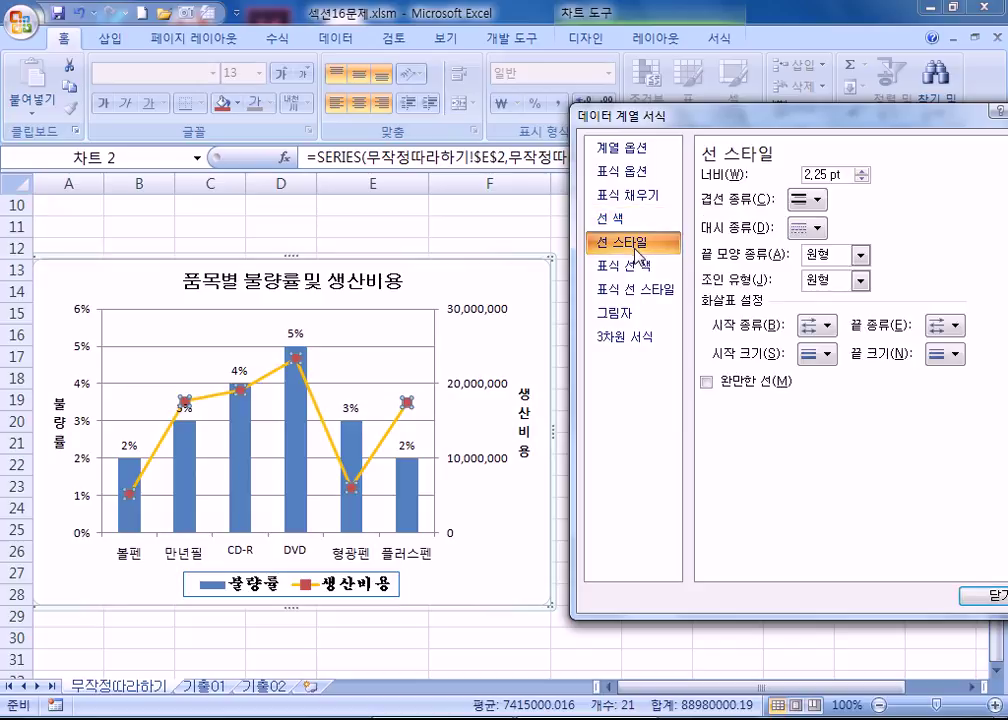
pyautogui.click(708, 381)
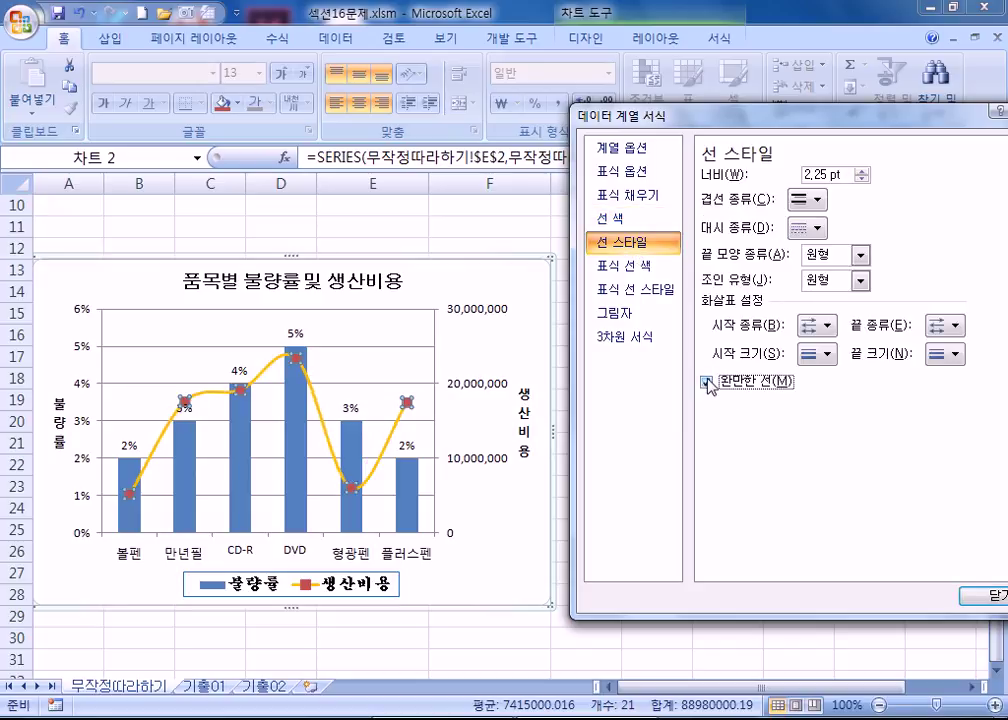
pyautogui.click(862, 172)
pyautogui.click(862, 172)
pyautogui.click(862, 172)
pyautogui.click(862, 172)
pyautogui.click(862, 172)
pyautogui.click(862, 172)
pyautogui.click(862, 172)
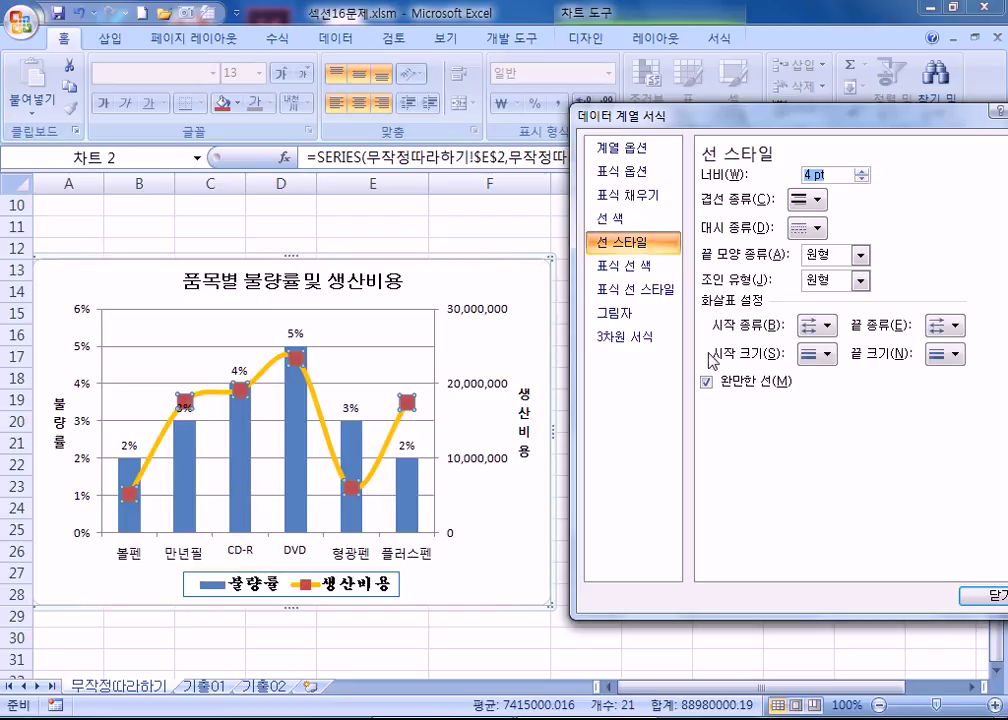
# Reapply the standard orange to the smoothed 생산비용 line and deselect the series
pyautogui.click(632, 218)
pyautogui.click(797, 254)
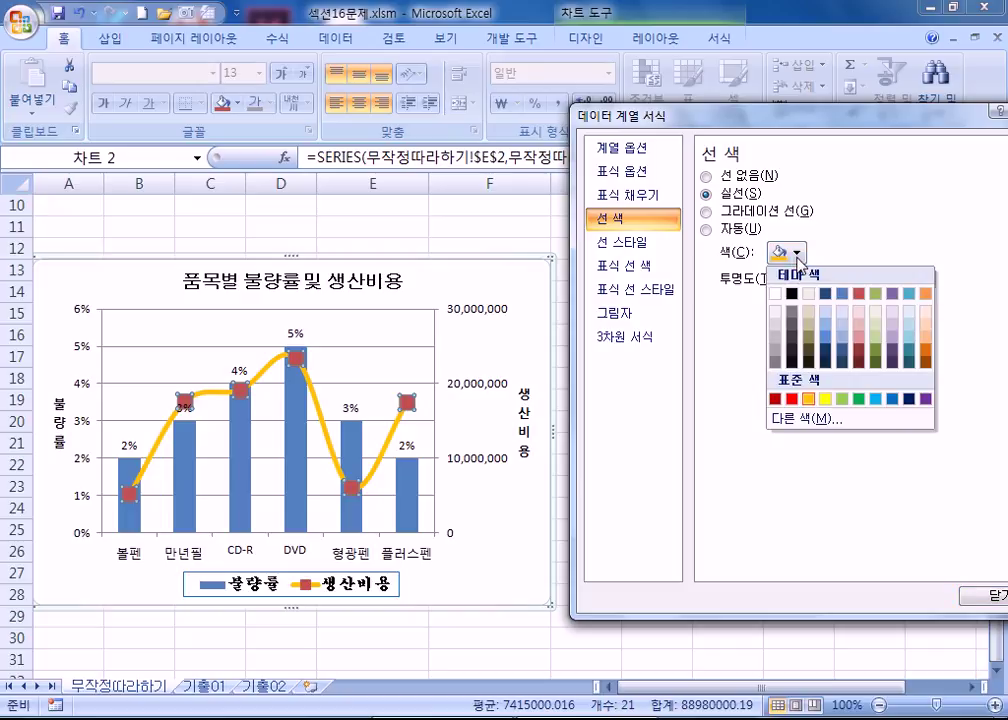
pyautogui.click(809, 398)
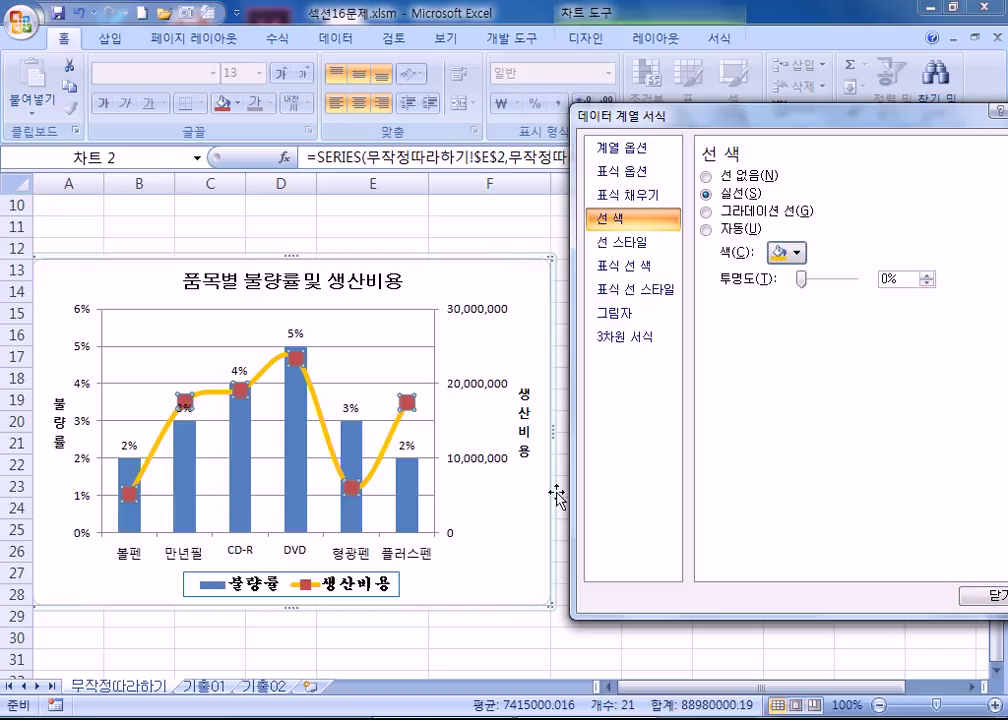
pyautogui.click(495, 517)
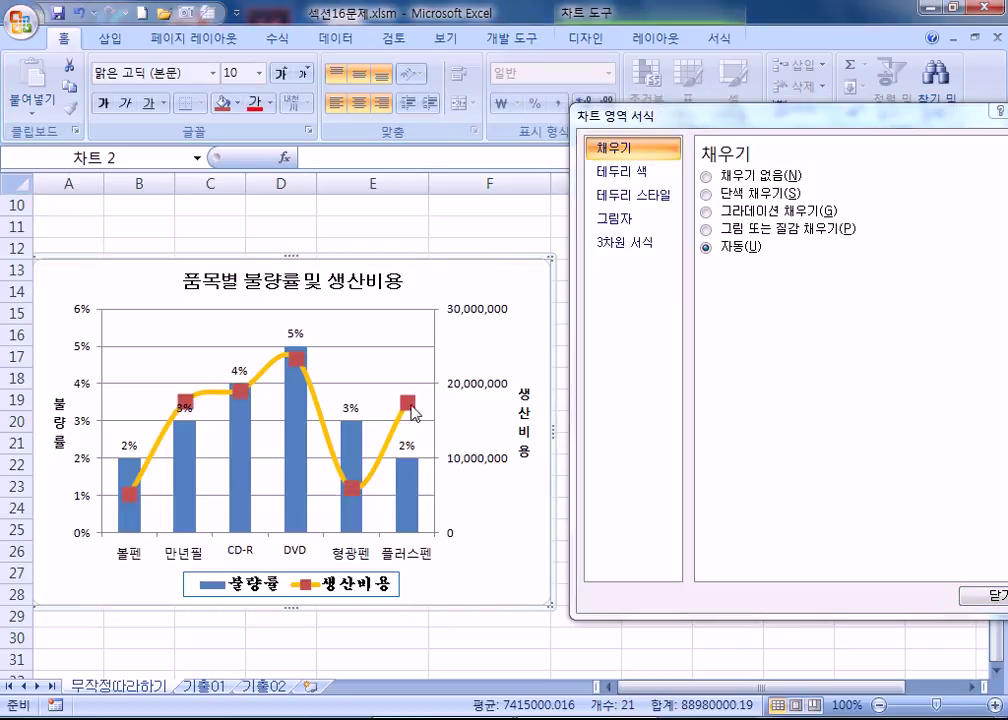
# Reselect the 생산비용 series and review its line width, smoothing and line color settings
pyautogui.click(295, 362)
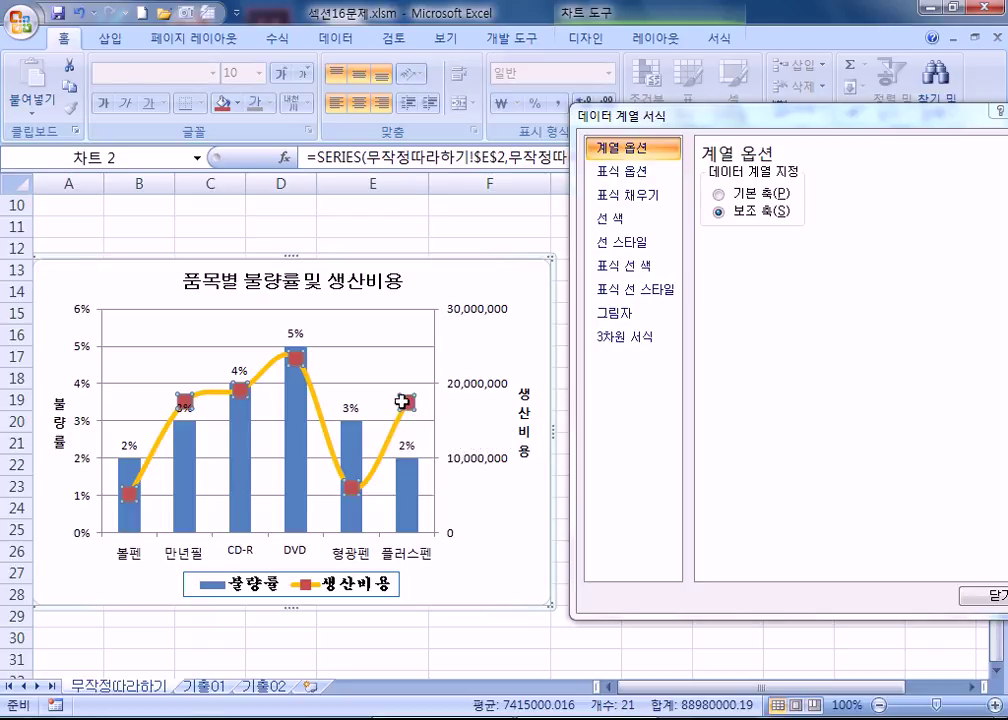
pyautogui.click(349, 327)
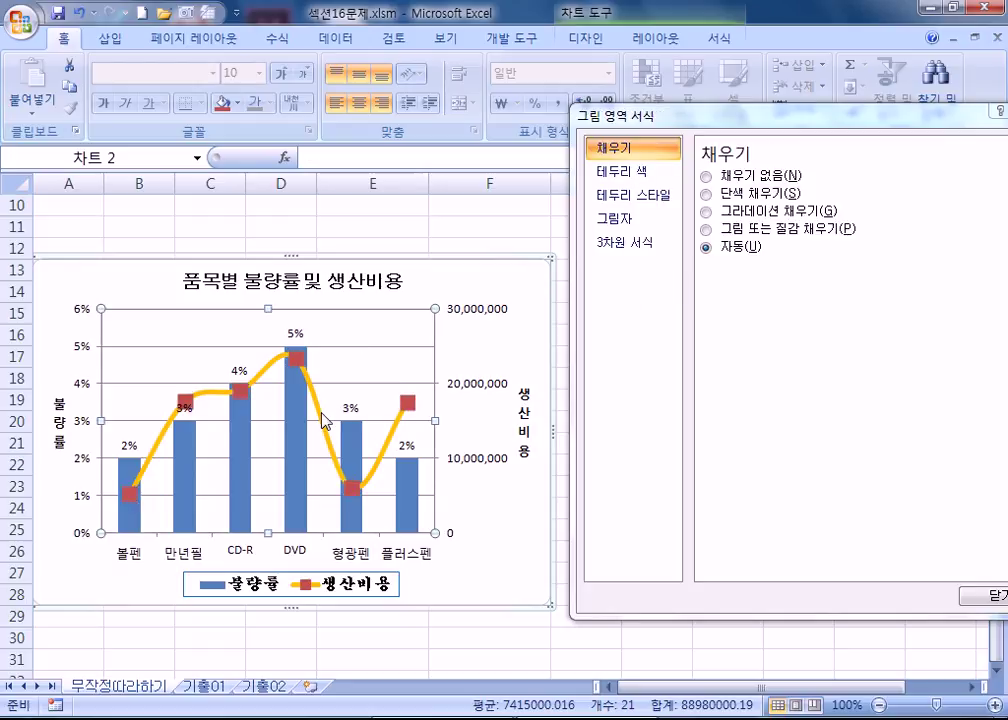
pyautogui.click(321, 420)
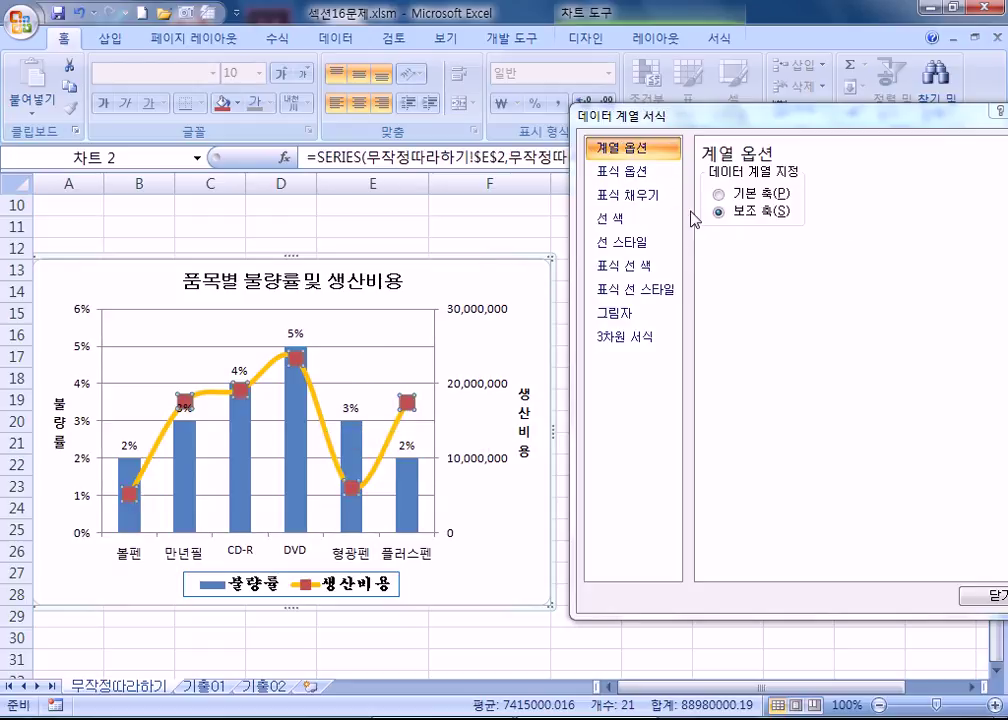
pyautogui.click(642, 245)
pyautogui.moveTo(838, 176); pyautogui.dragTo(787, 178)
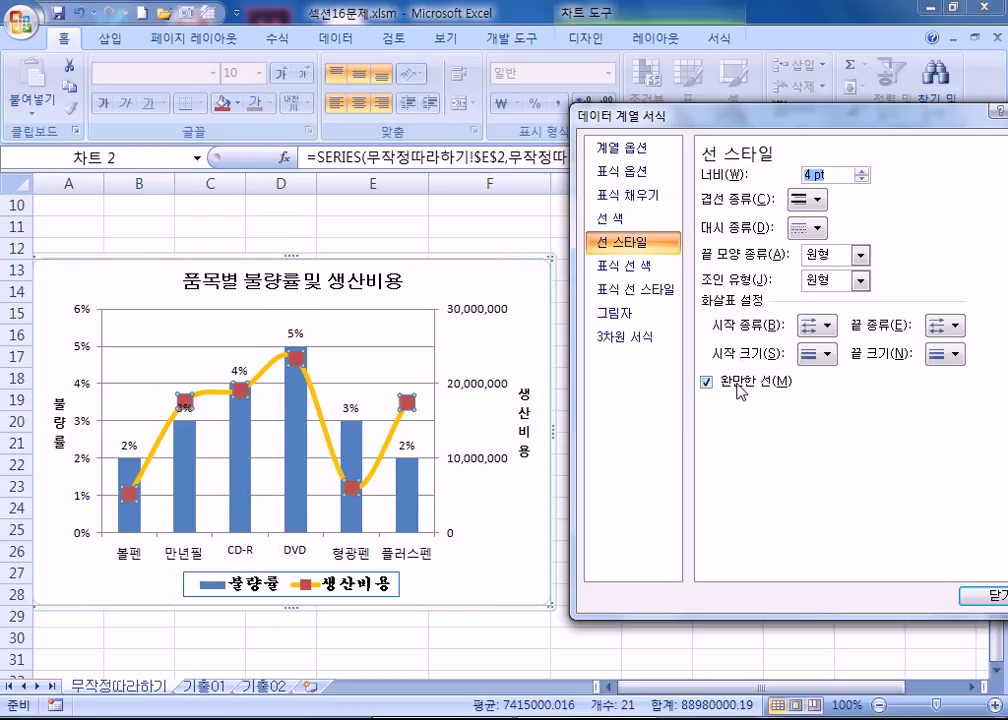
pyautogui.click(615, 218)
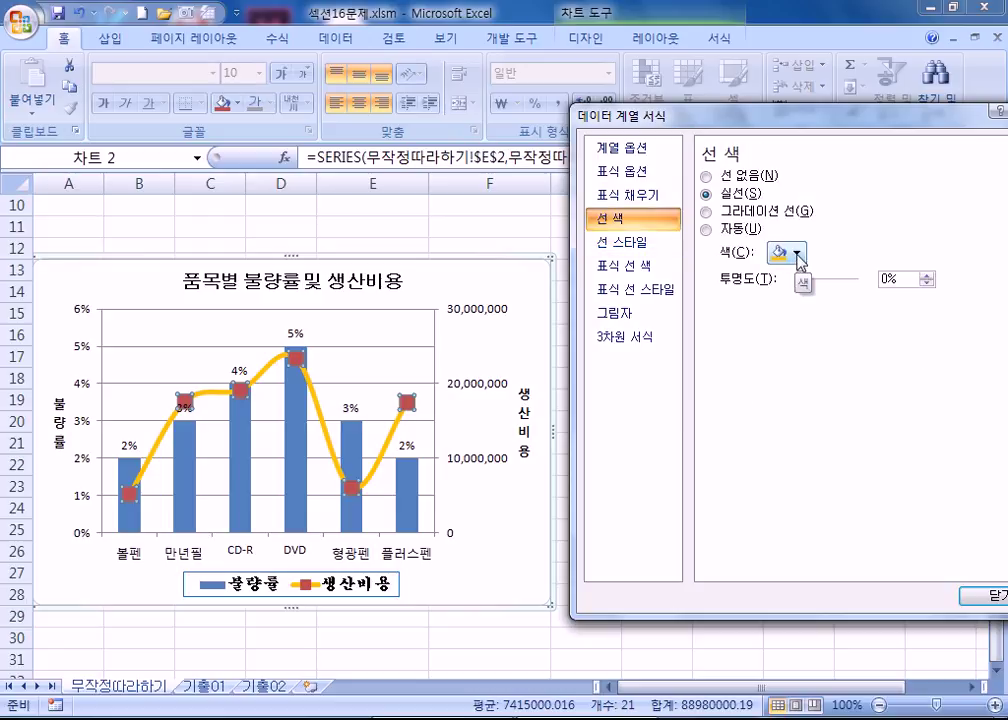
pyautogui.moveTo(711, 121); pyautogui.dragTo(707, 195)
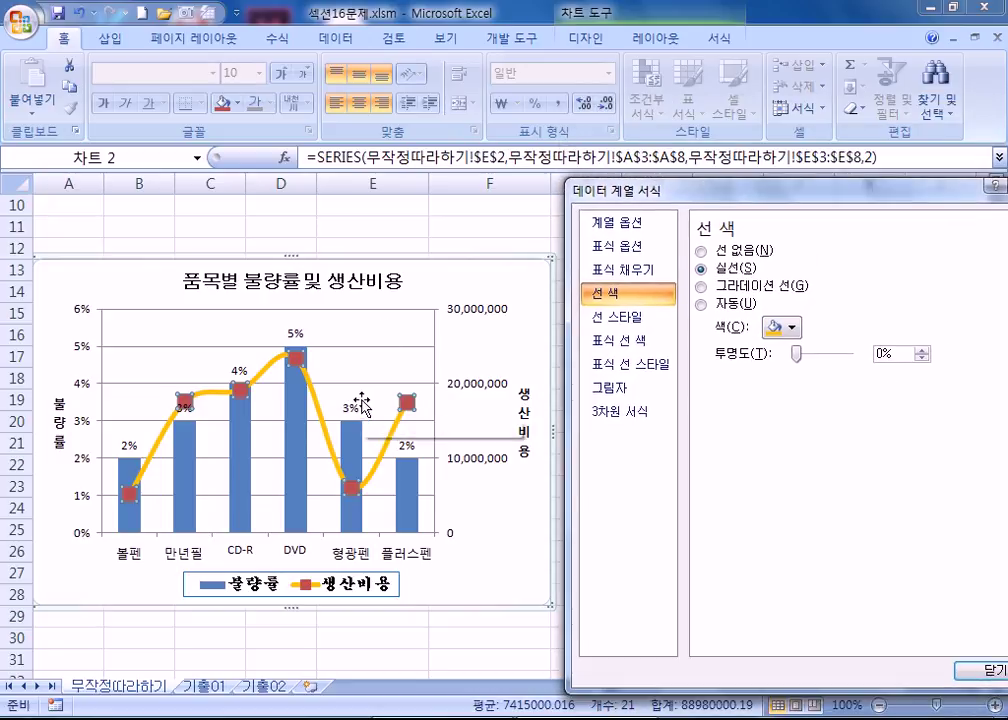
pyautogui.click(589, 40)
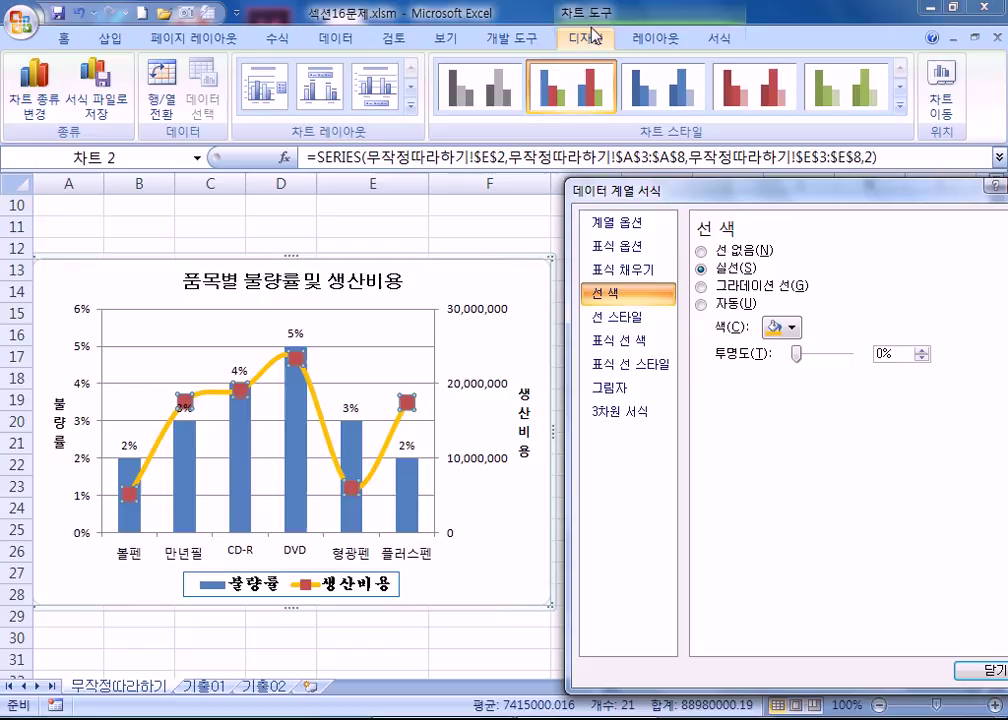
pyautogui.click(652, 42)
pyautogui.click(716, 42)
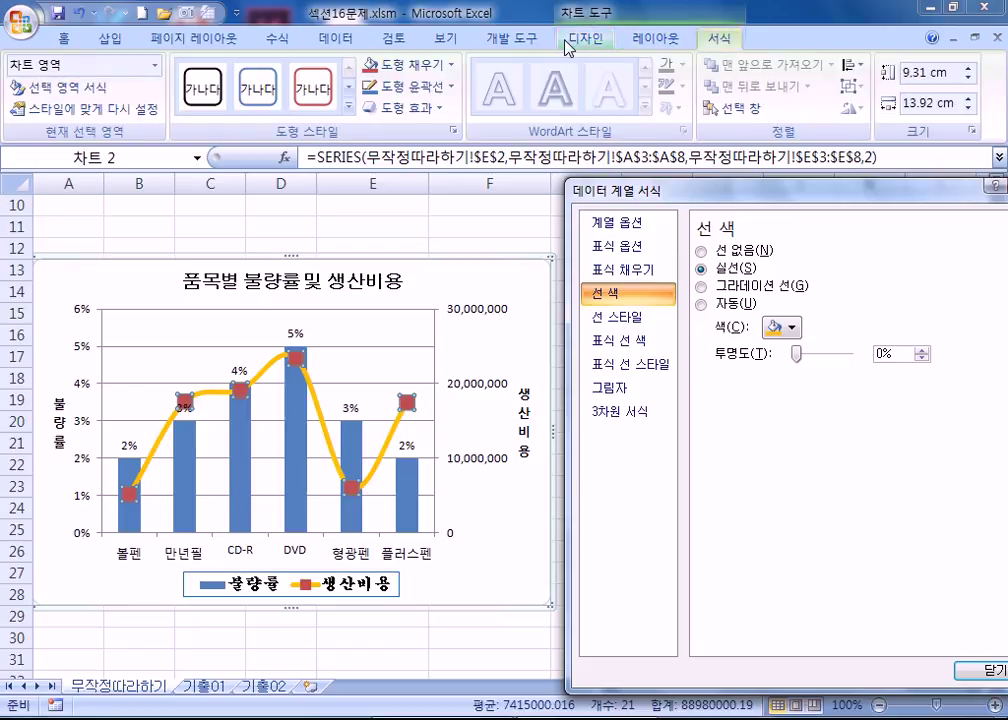
pyautogui.click(584, 40)
pyautogui.click(671, 38)
pyautogui.scroll(-1, 652, 40)
pyautogui.scroll(2, 648, 40)
pyautogui.scroll(-1, 650, 40)
pyautogui.click(596, 45)
pyautogui.click(670, 39)
pyautogui.click(710, 44)
pyautogui.click(656, 40)
pyautogui.click(588, 42)
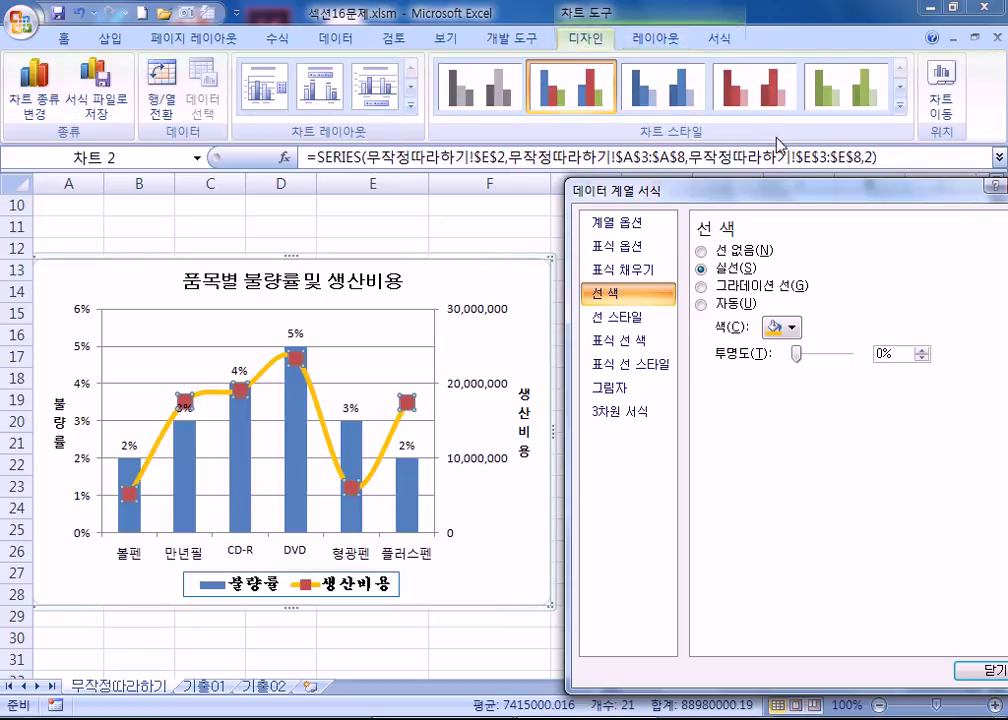
pyautogui.moveTo(756, 195); pyautogui.dragTo(756, 140)
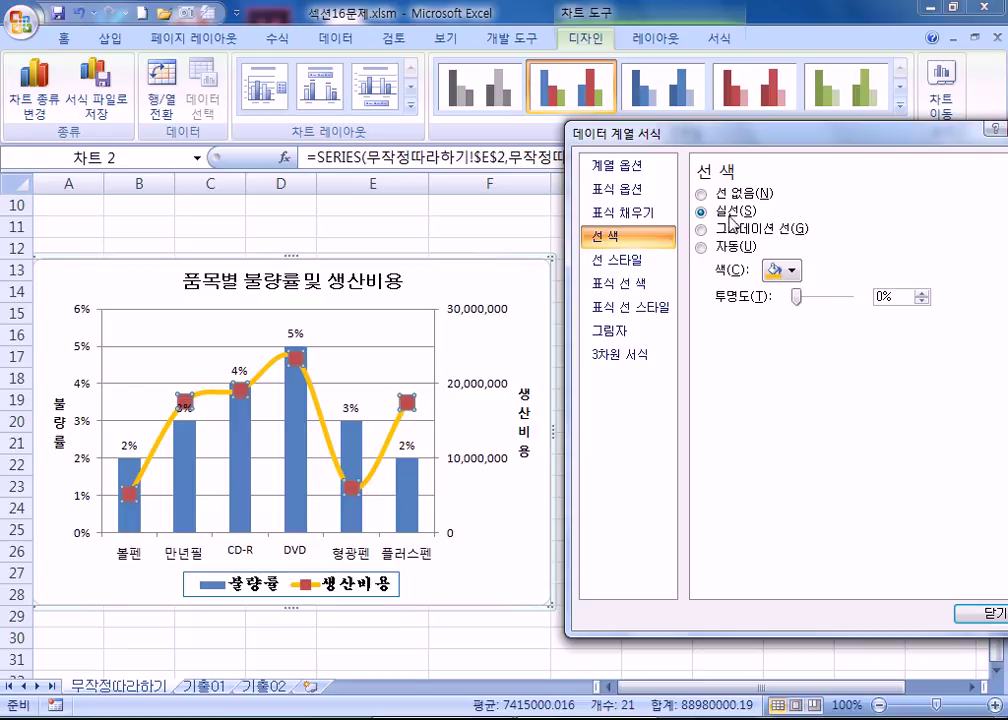
# Select the chart title, the secondary value axis and the 생산비용 series in turn to review their formatting options
pyautogui.click(387, 283)
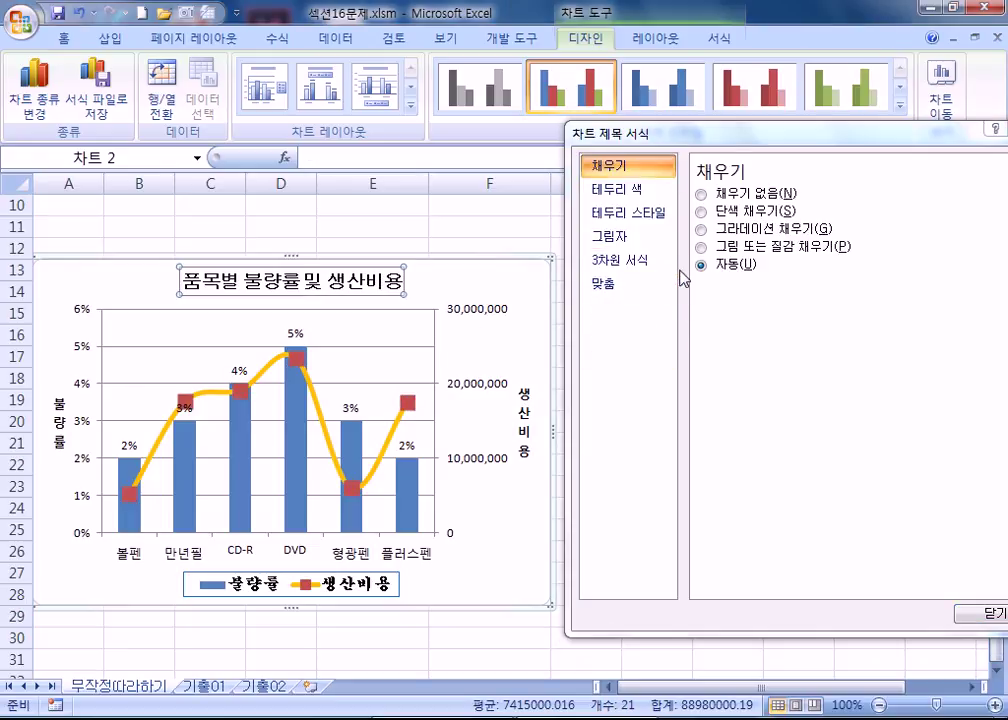
pyautogui.click(484, 316)
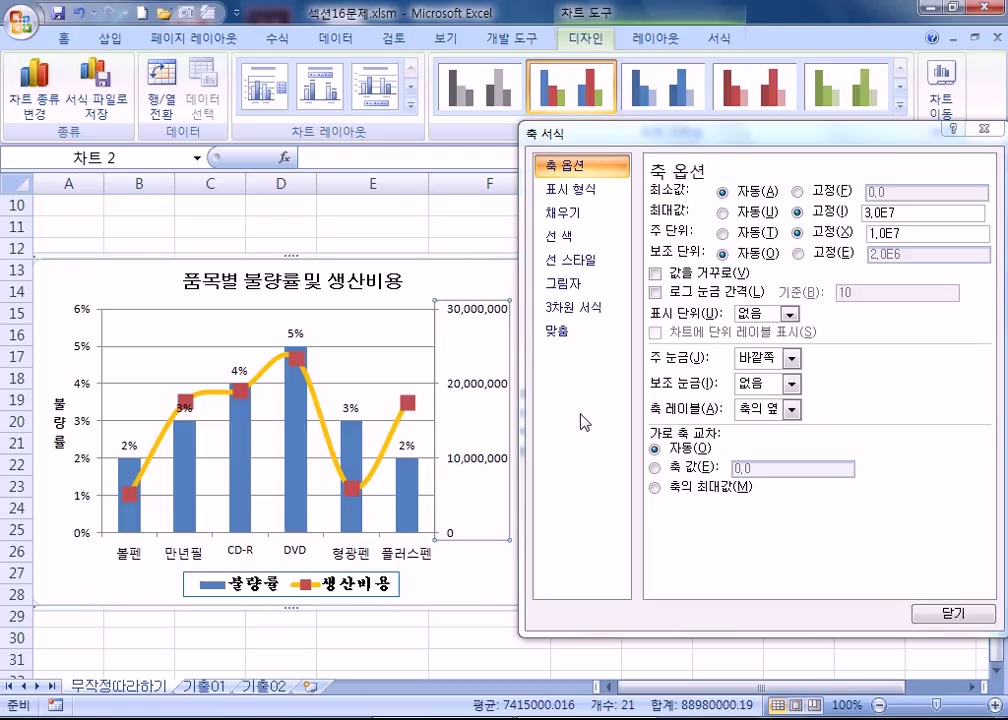
pyautogui.click(65, 39)
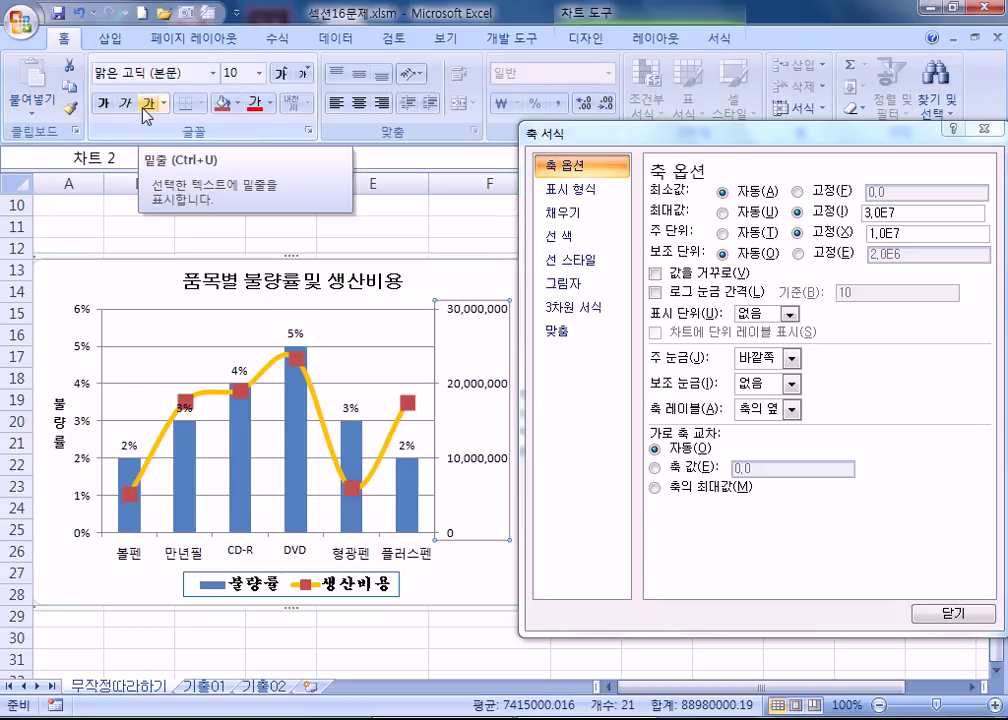
pyautogui.click(320, 420)
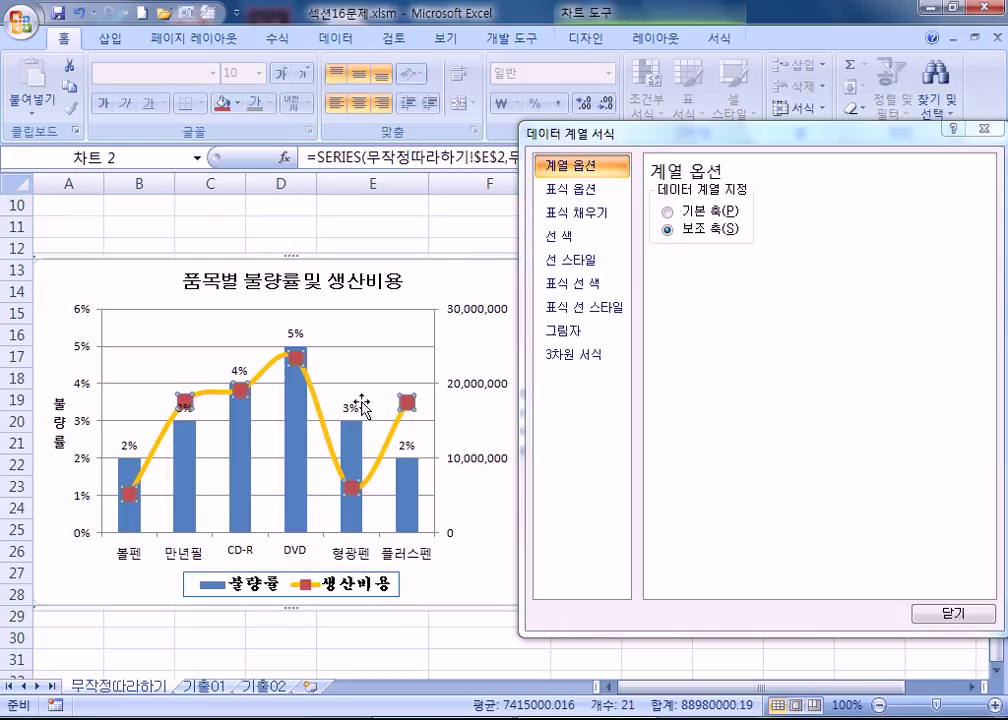
# Review the line color and line style settings of the 생산비용 series
pyautogui.click(361, 347)
pyautogui.click(322, 387)
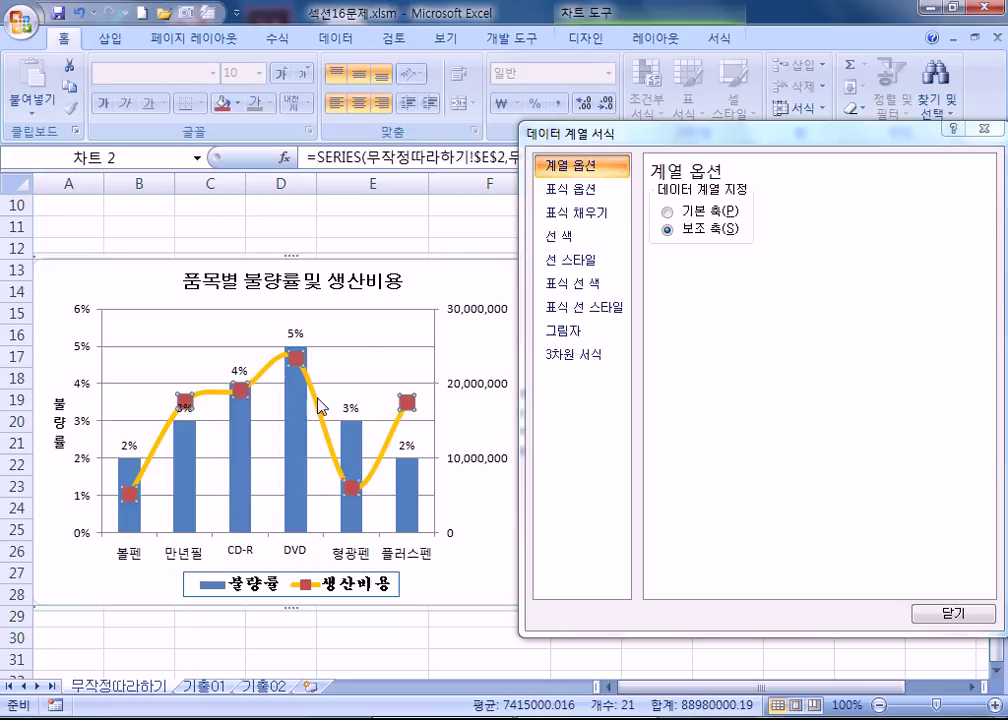
pyautogui.click(582, 238)
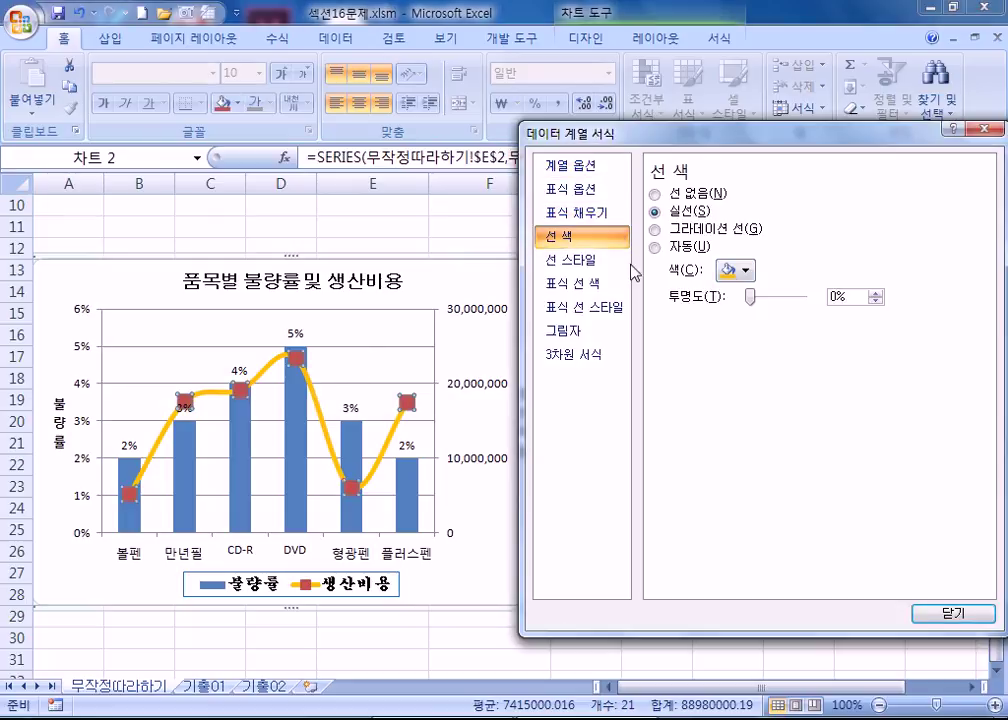
pyautogui.click(592, 262)
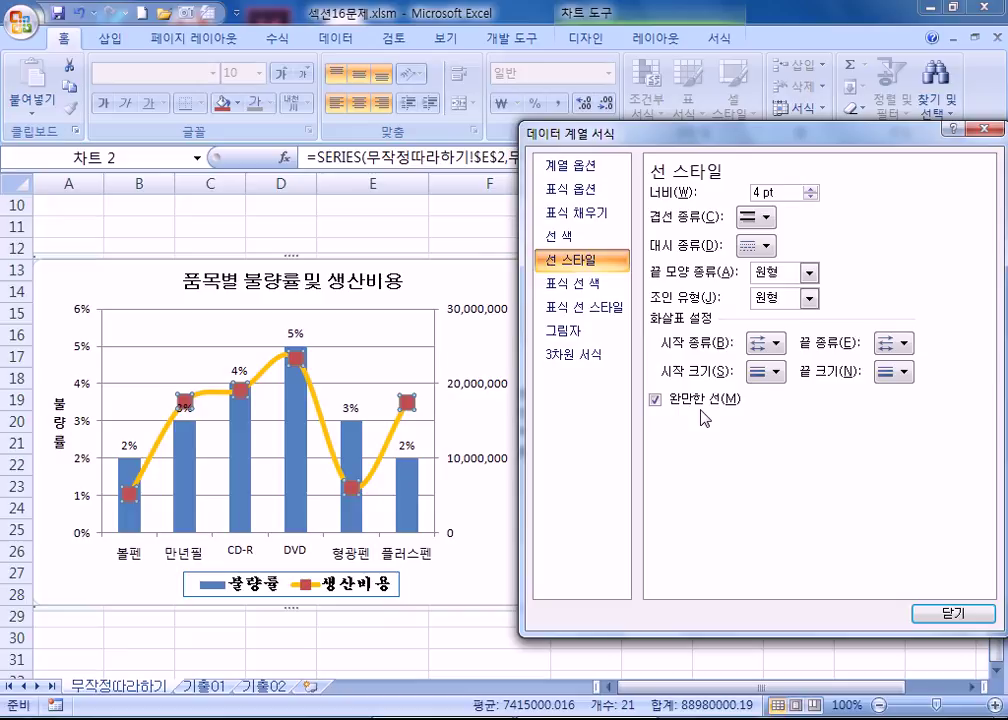
# Apply the first outer (바깥쪽) shadow preset to the chart area and deselect the chart
pyautogui.moveTo(567, 132); pyautogui.dragTo(638, 126)
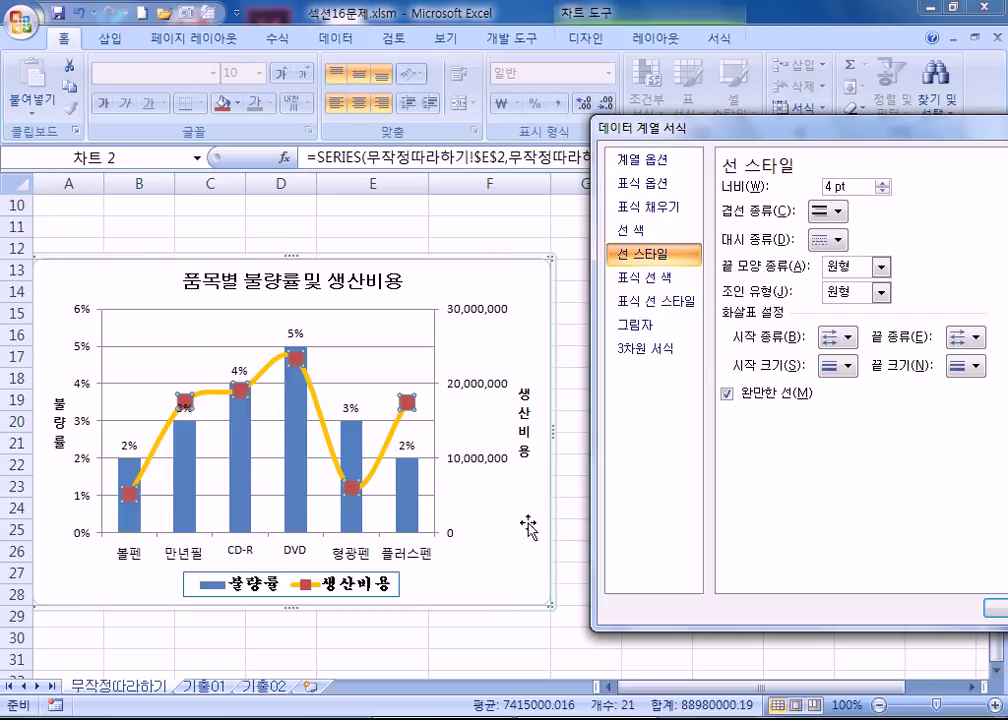
pyautogui.click(528, 277)
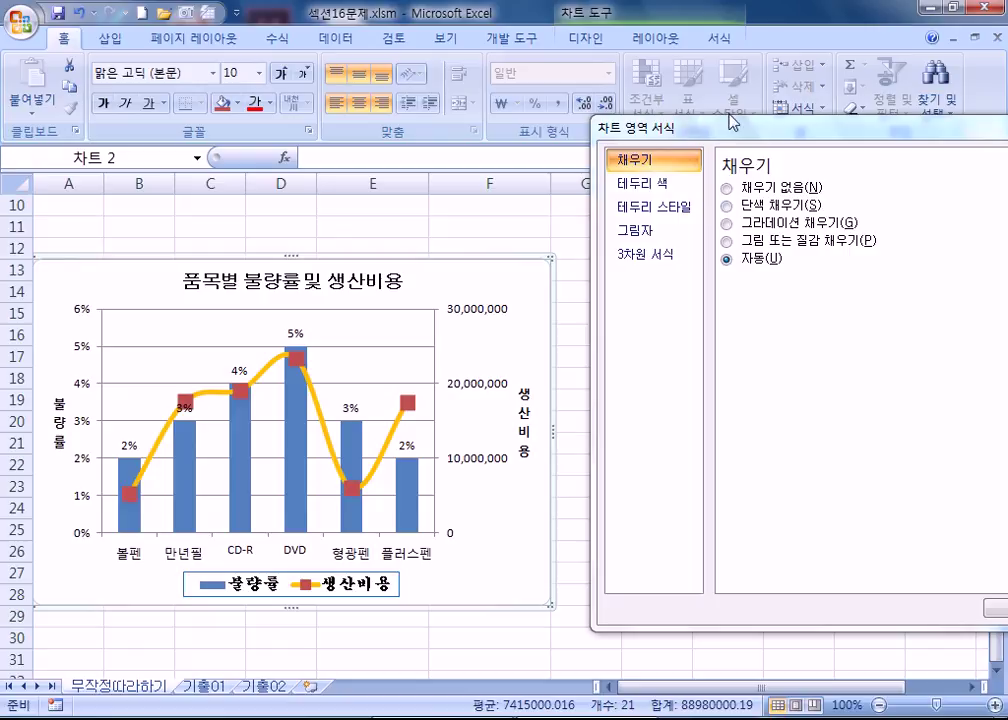
pyautogui.click(392, 284)
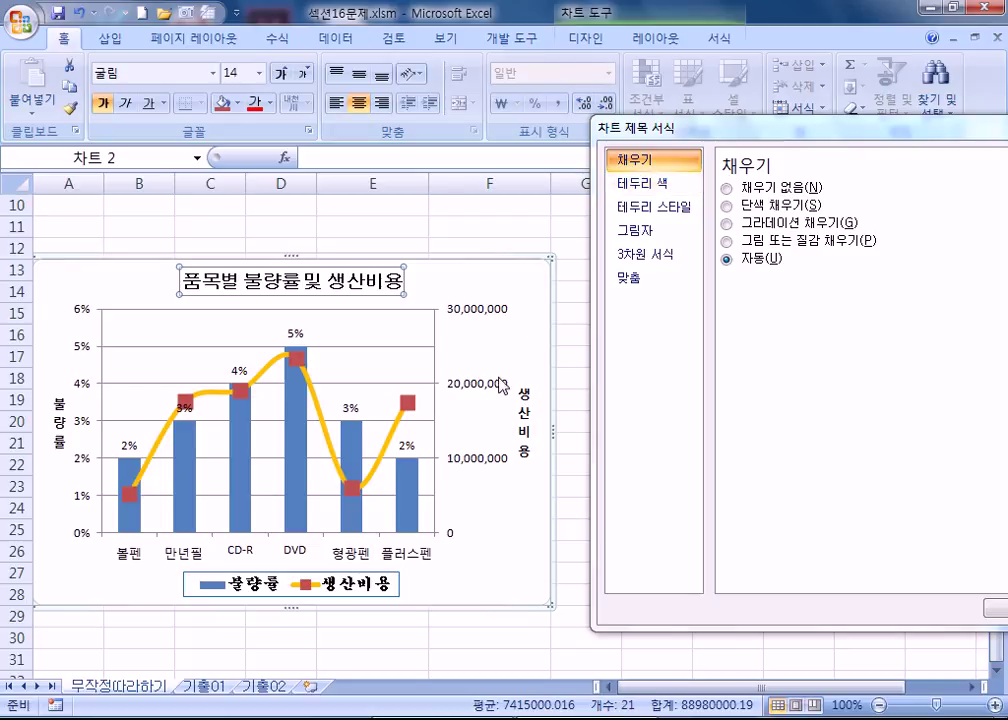
pyautogui.click(531, 282)
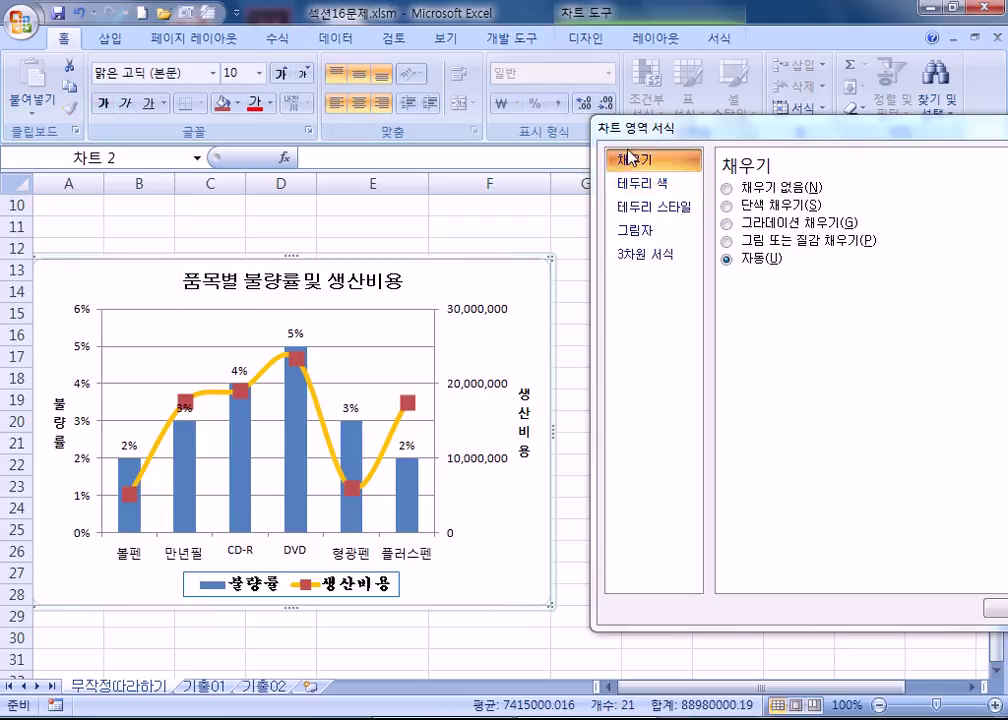
pyautogui.click(645, 238)
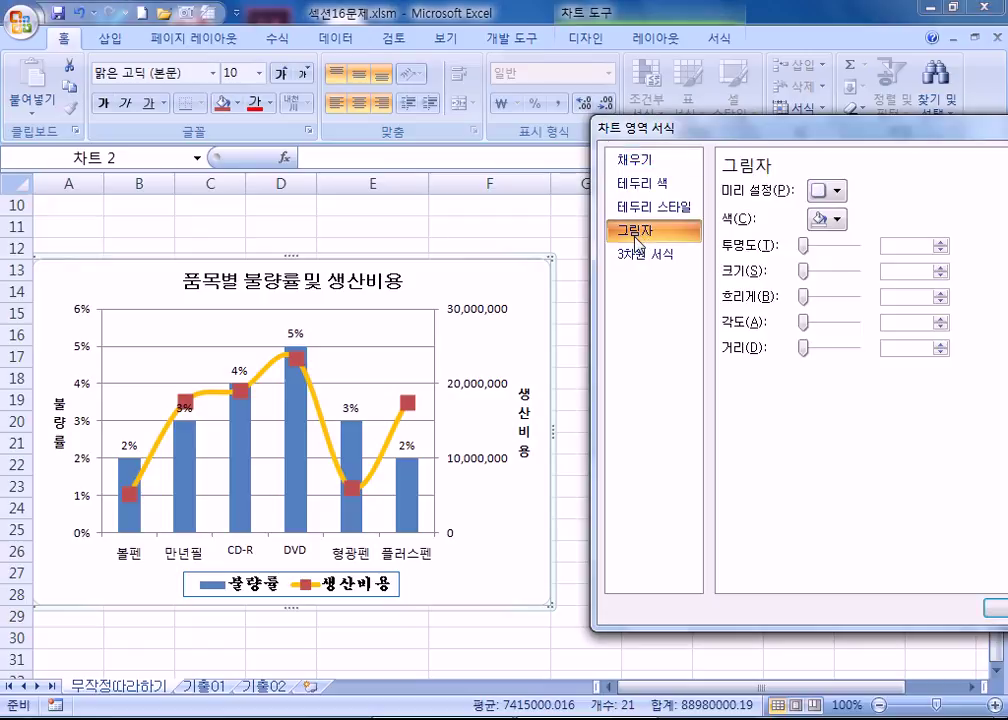
pyautogui.click(836, 194)
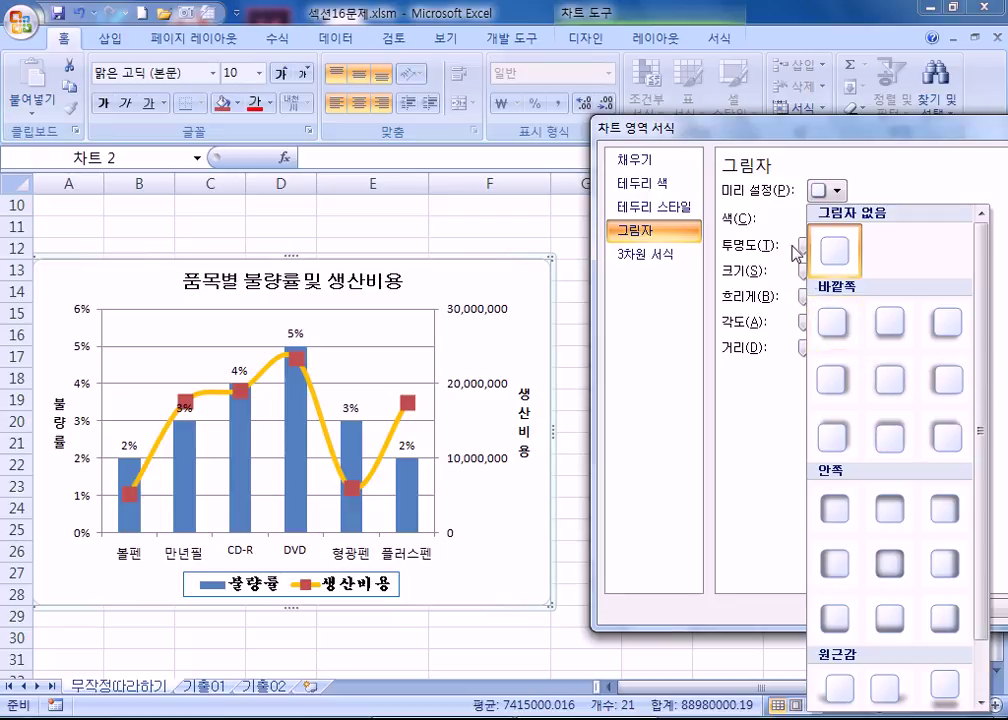
pyautogui.click(837, 327)
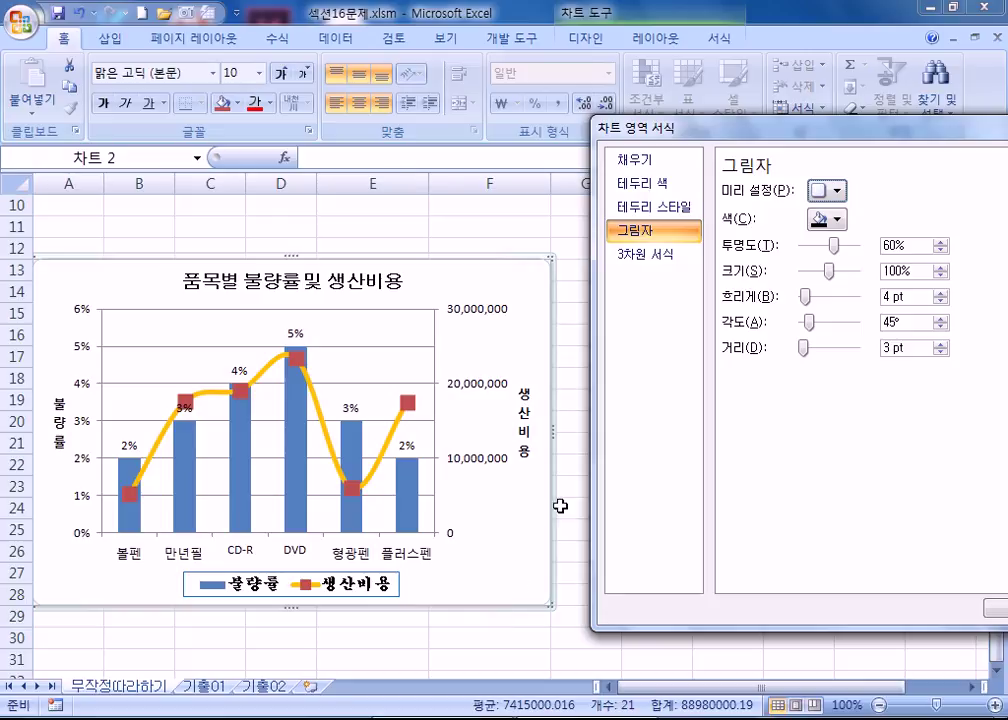
pyautogui.click(580, 657)
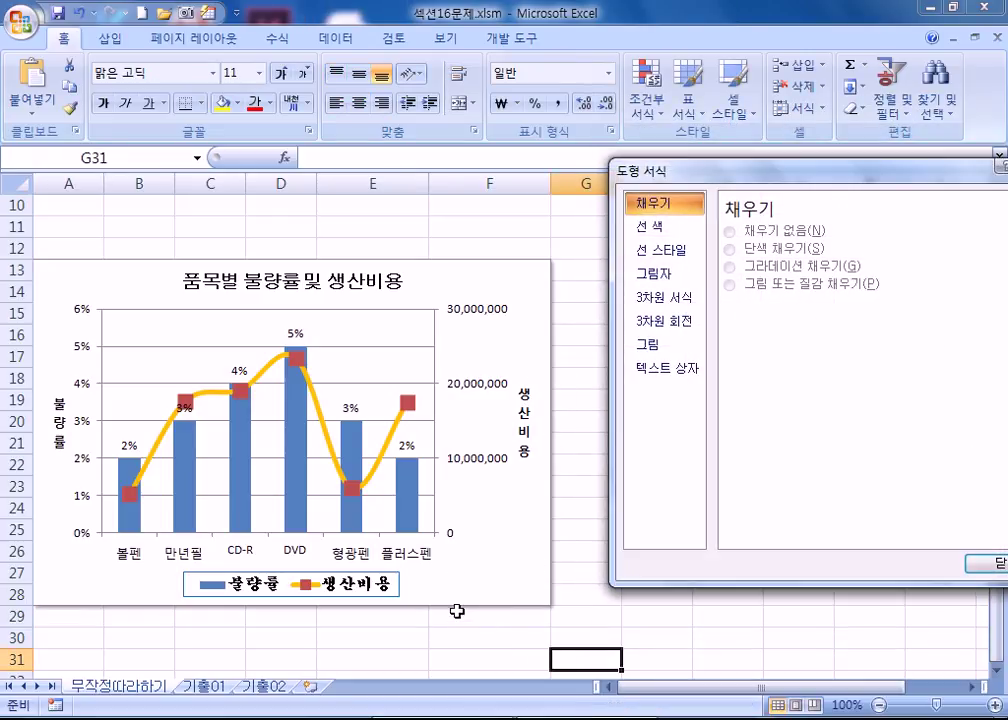
# Give the chart area border rounded corners (둥근 모서리) and deselect the chart
pyautogui.click(504, 553)
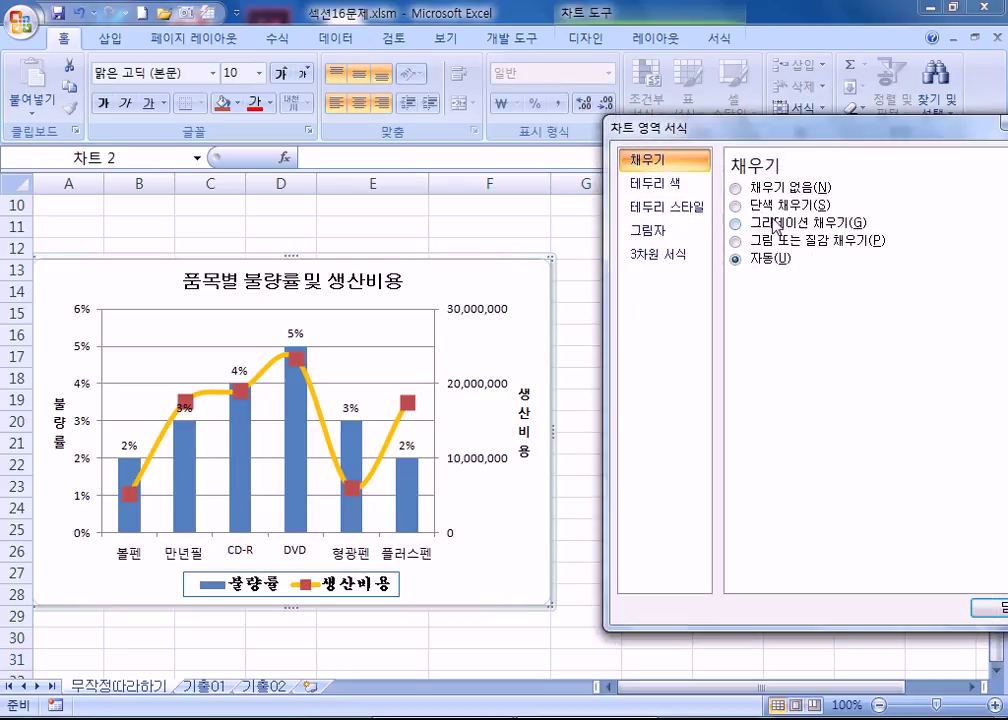
pyautogui.click(650, 230)
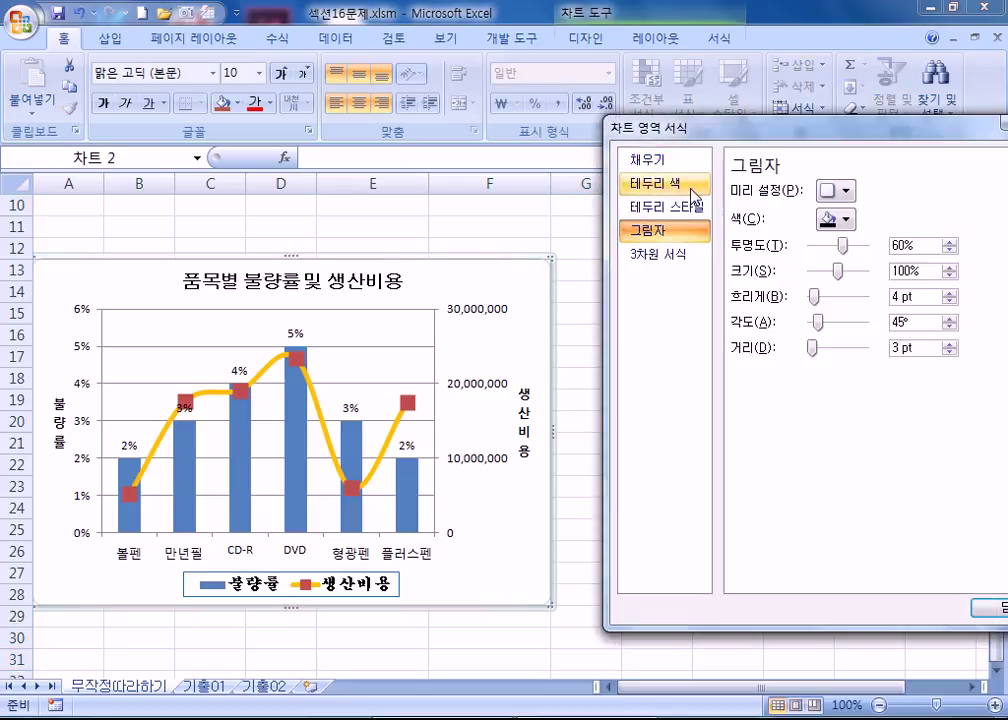
pyautogui.click(660, 208)
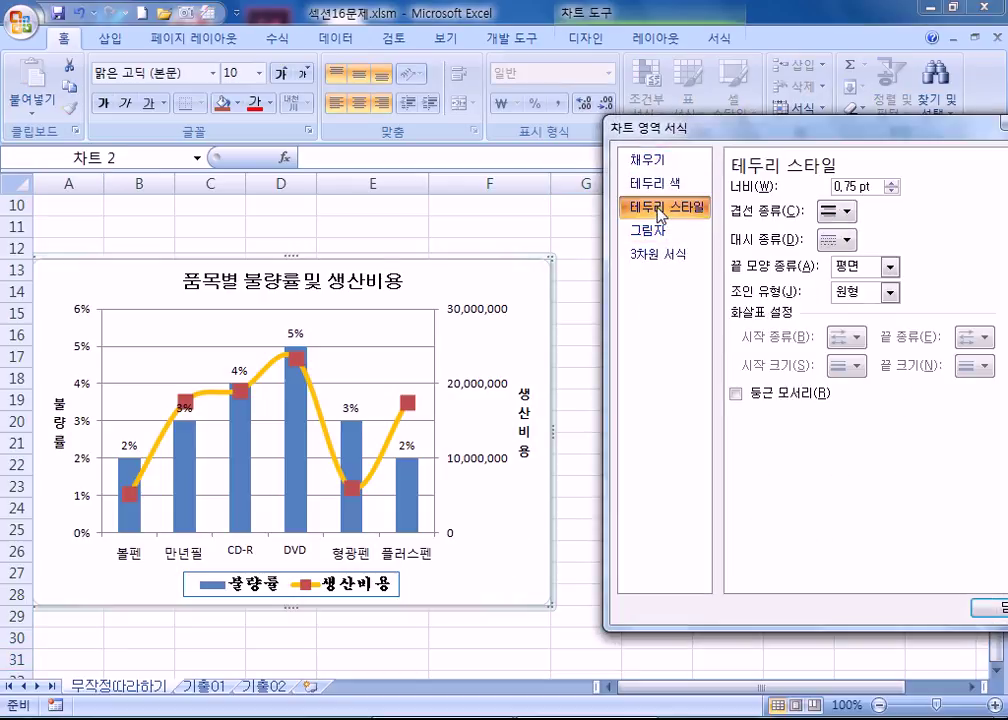
pyautogui.click(737, 394)
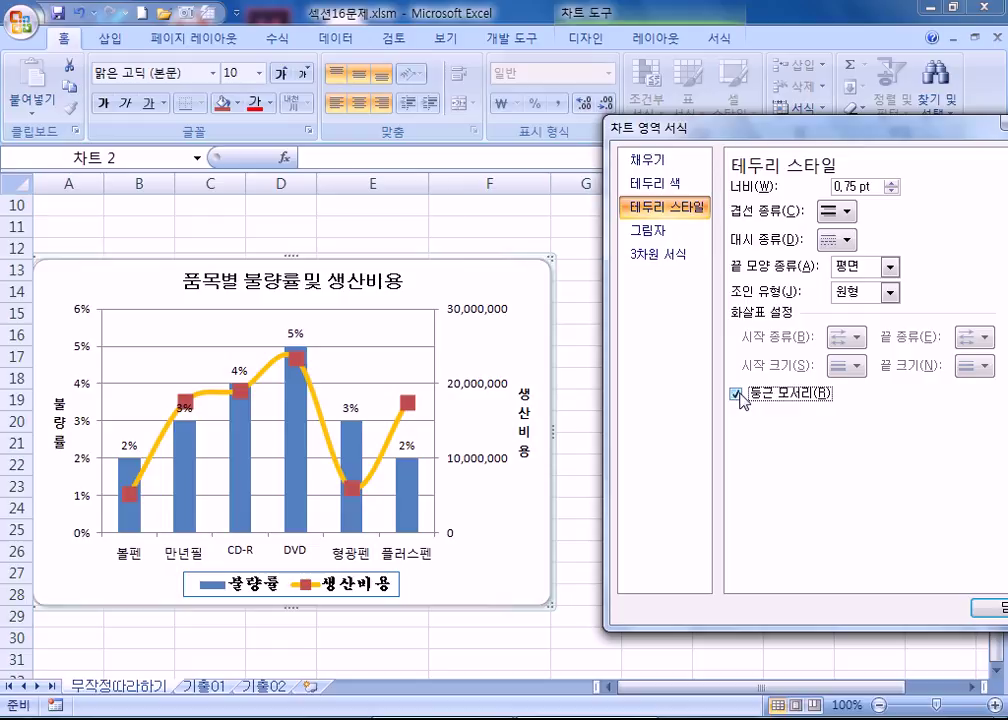
pyautogui.click(536, 208)
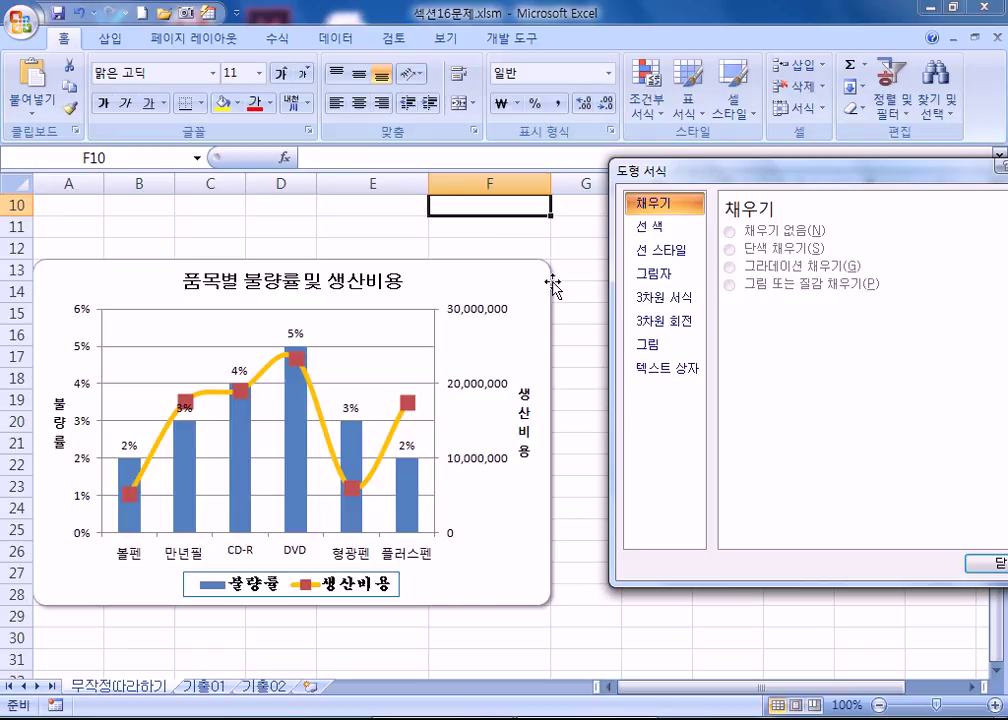
# Review the formatting options of the chart area, secondary value axis and chart title, comparing border style, shadow, alignment and 3-D format settings
pyautogui.click(520, 592)
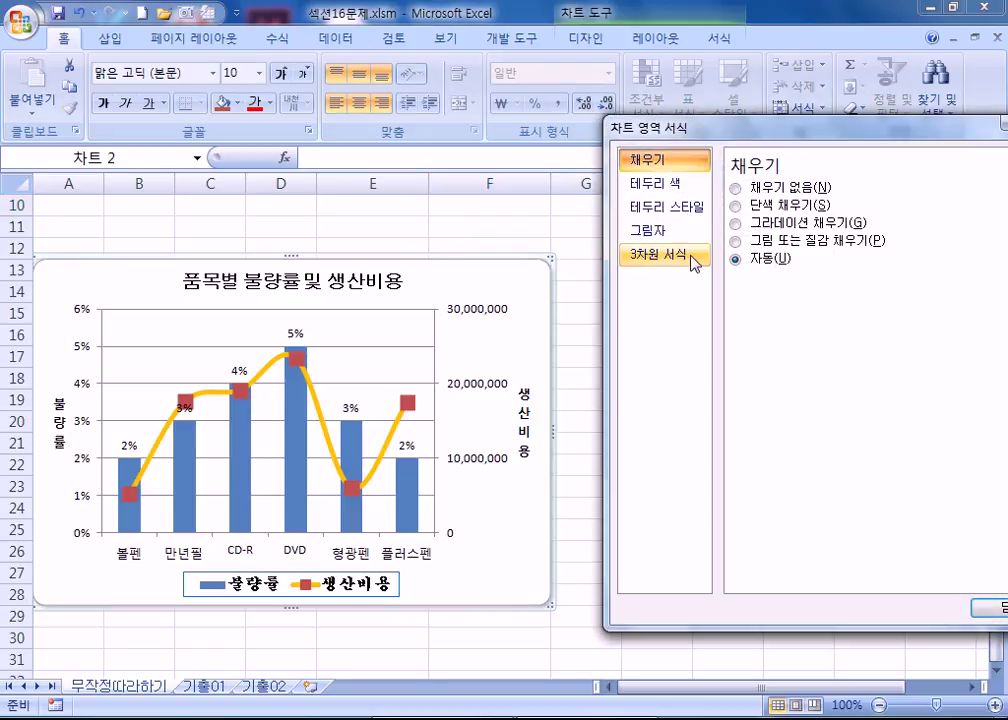
pyautogui.click(684, 212)
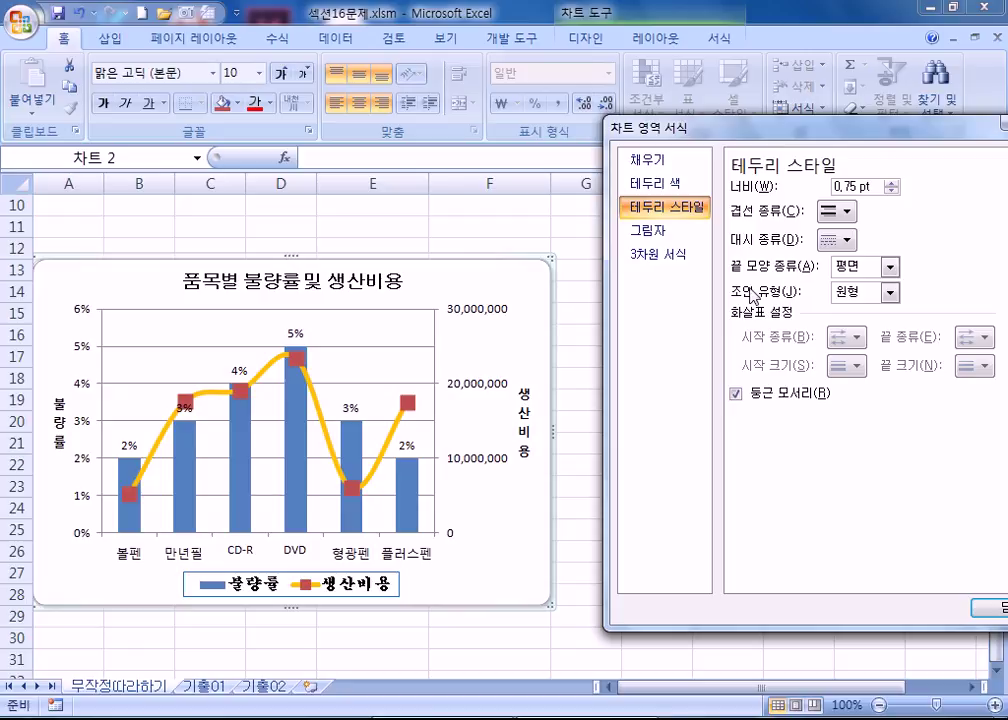
pyautogui.click(505, 313)
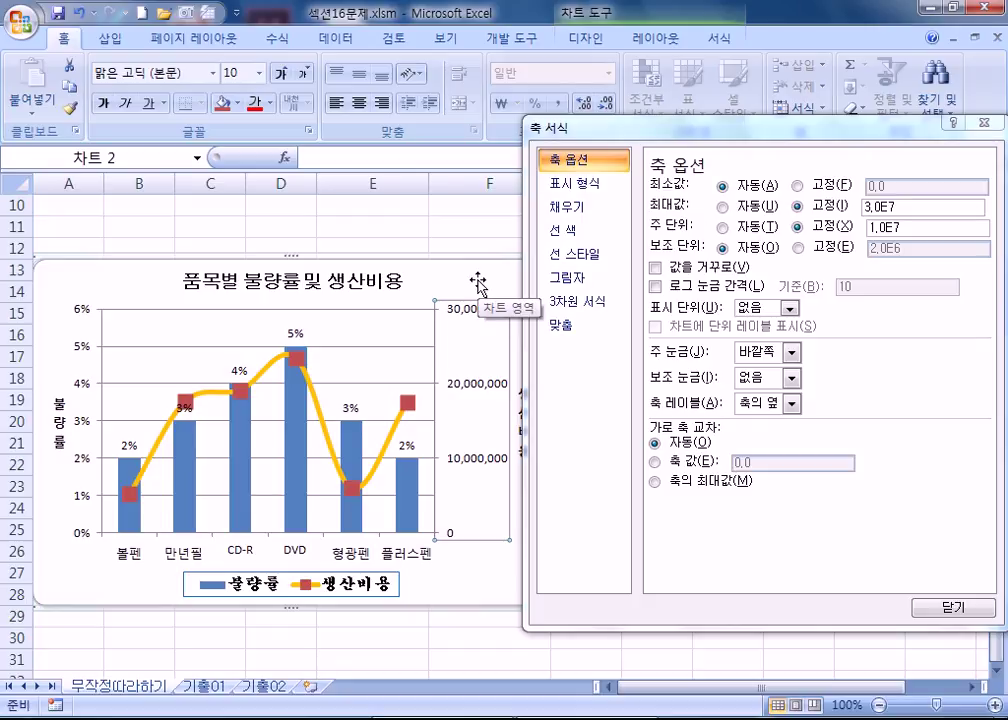
pyautogui.click(396, 283)
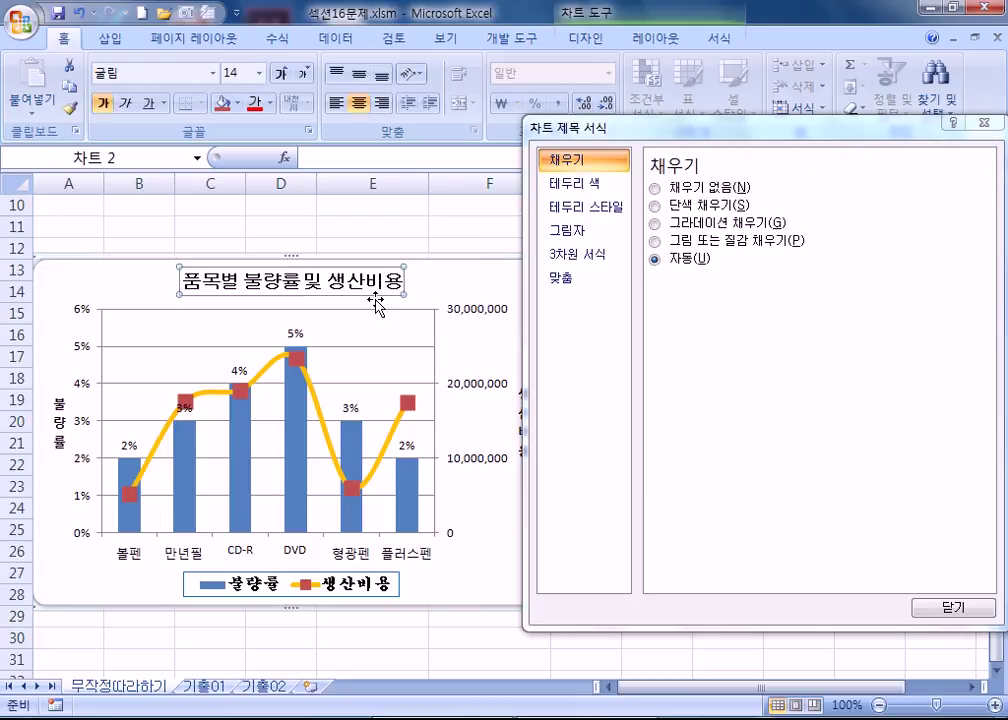
pyautogui.click(585, 207)
pyautogui.click(572, 230)
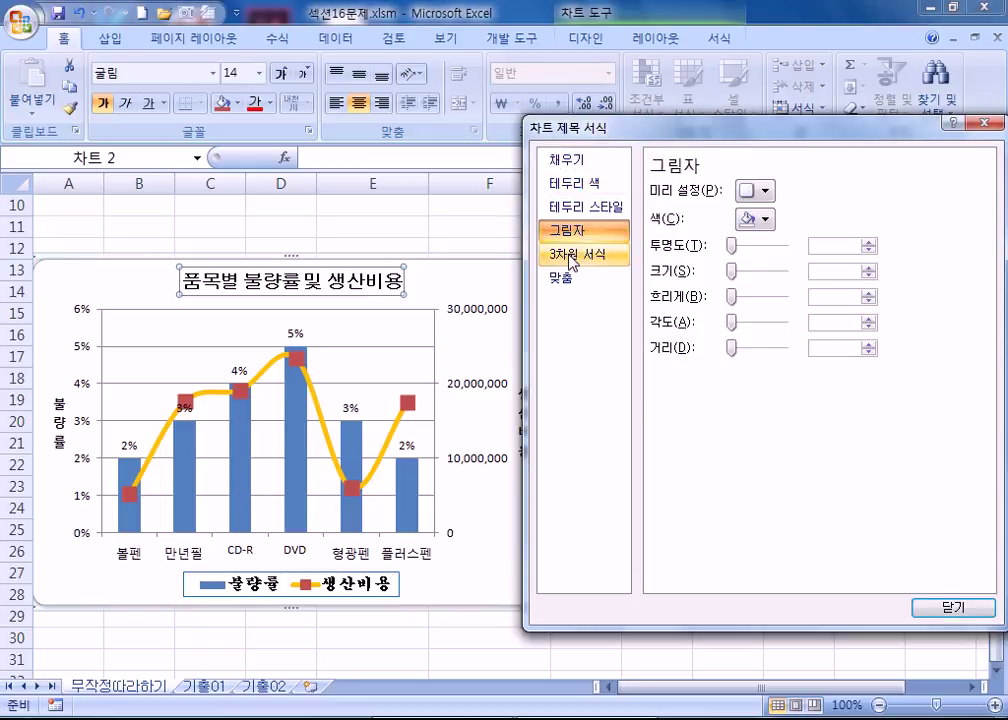
pyautogui.click(562, 279)
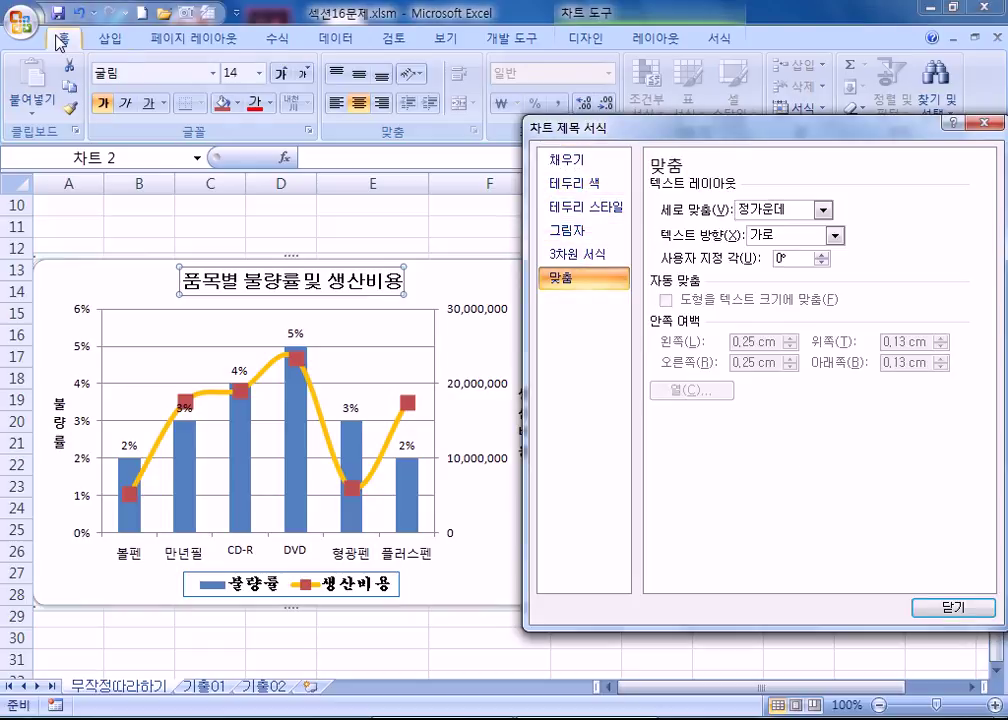
pyautogui.click(473, 287)
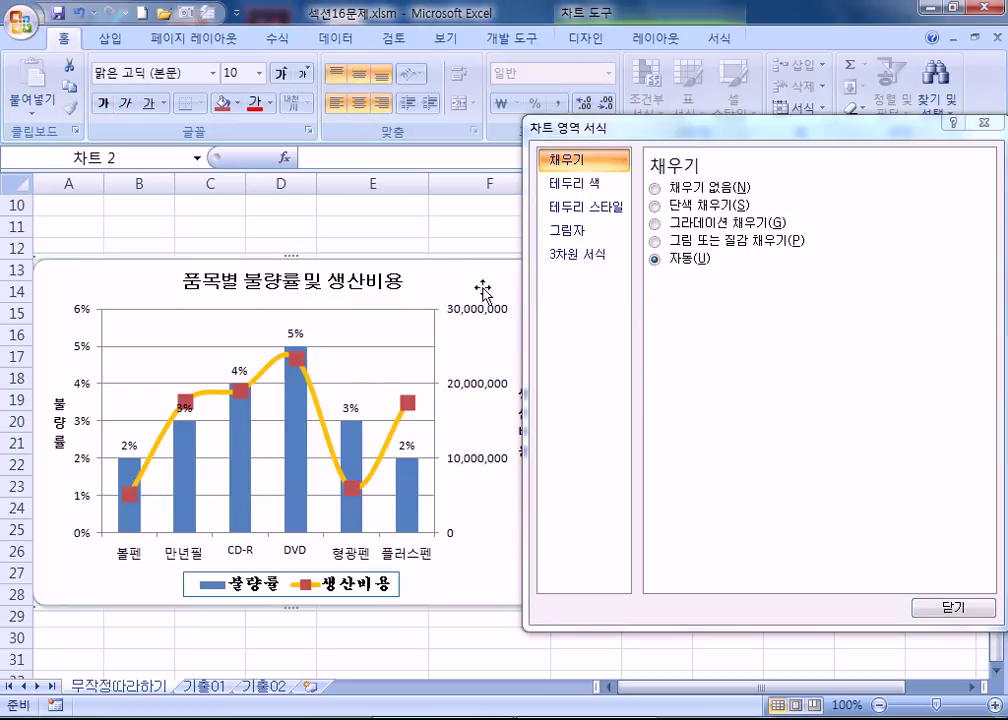
pyautogui.click(572, 210)
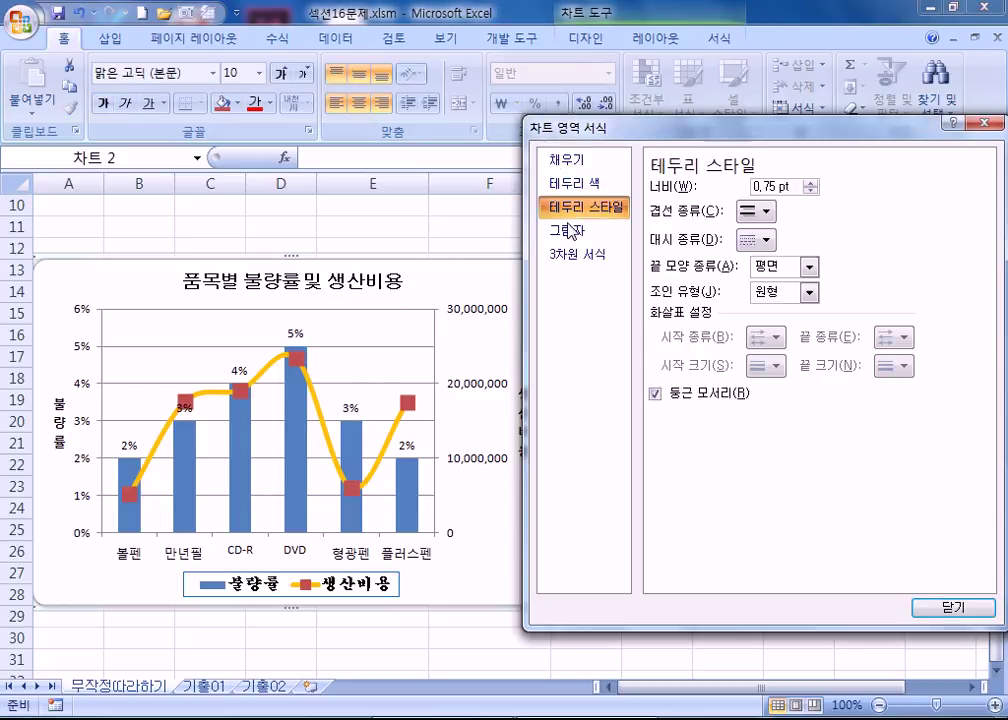
pyautogui.click(565, 230)
pyautogui.click(570, 256)
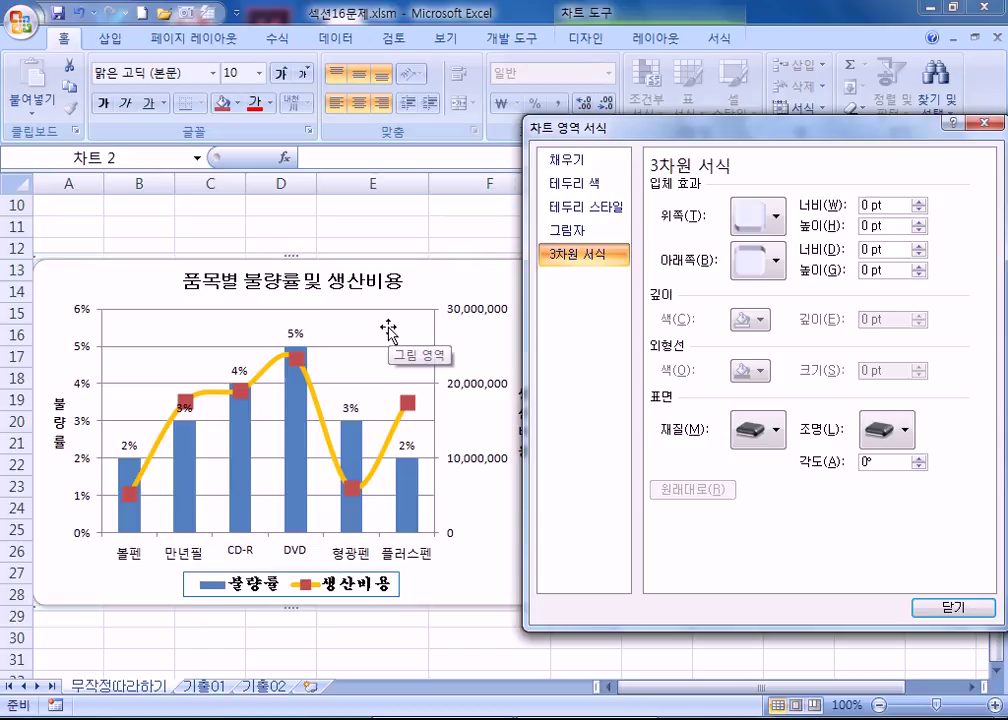
# Try a solid fill (단색 채우기) on the plot area and return it to automatic (자동)
pyautogui.click(385, 330)
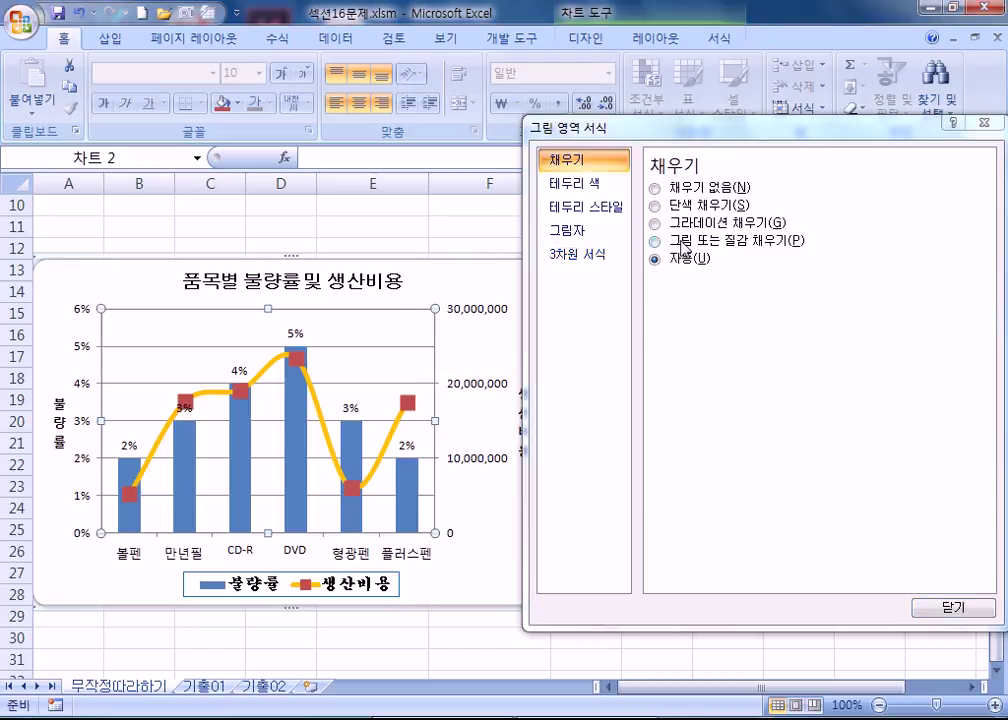
pyautogui.click(656, 204)
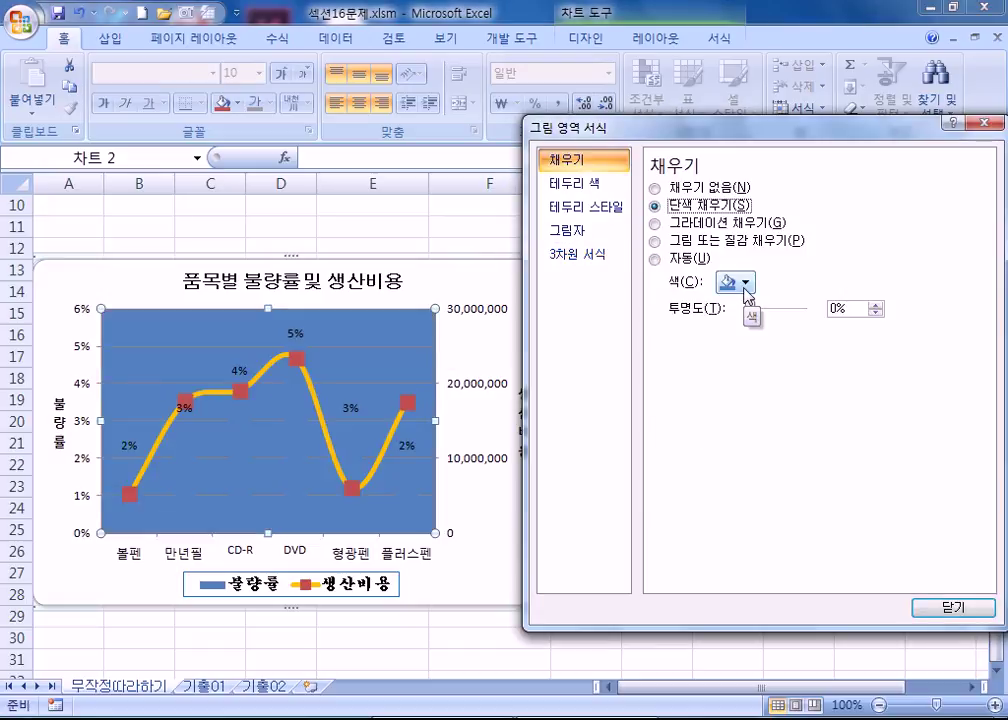
pyautogui.click(686, 262)
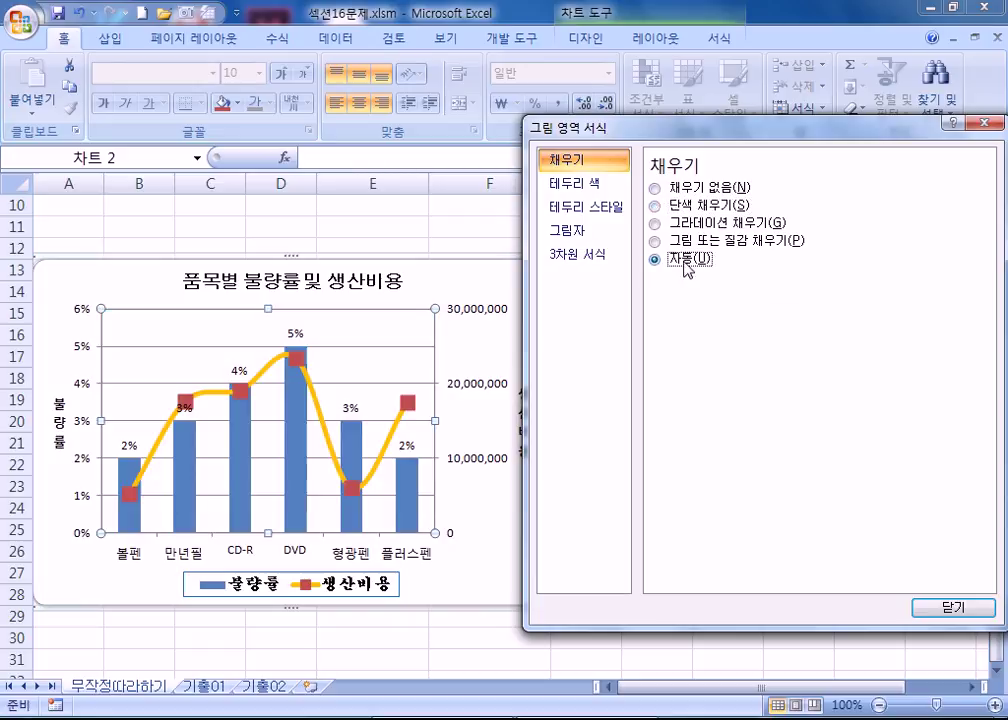
# Select the primary value axis major gridlines and examine their line color options and the chart layout tools
pyautogui.click(341, 347)
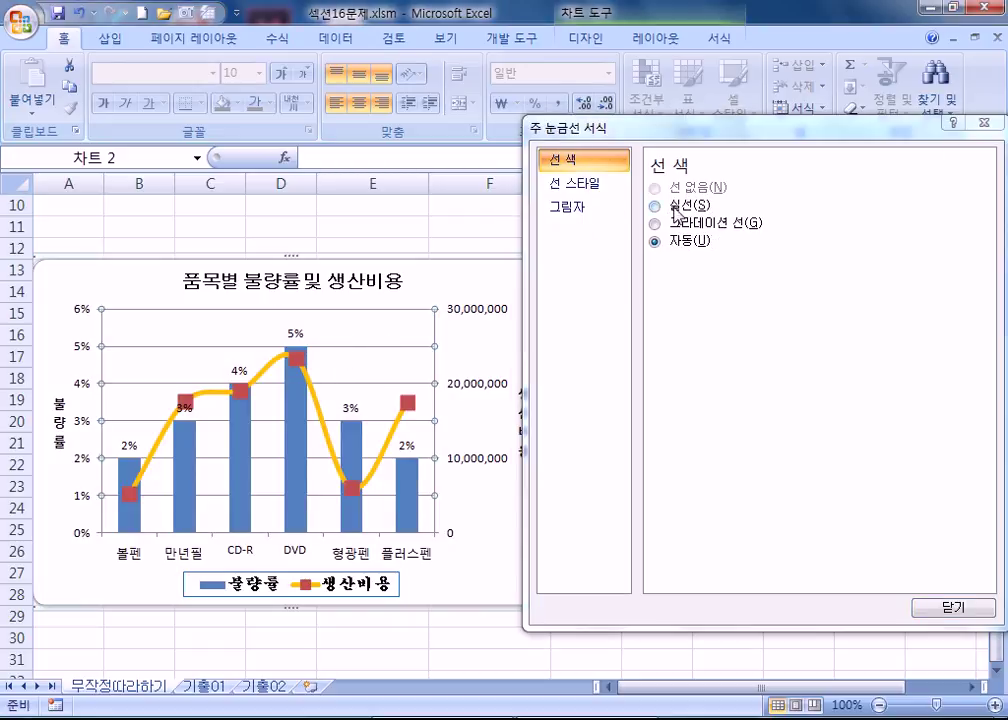
pyautogui.moveTo(580, 130); pyautogui.dragTo(634, 194)
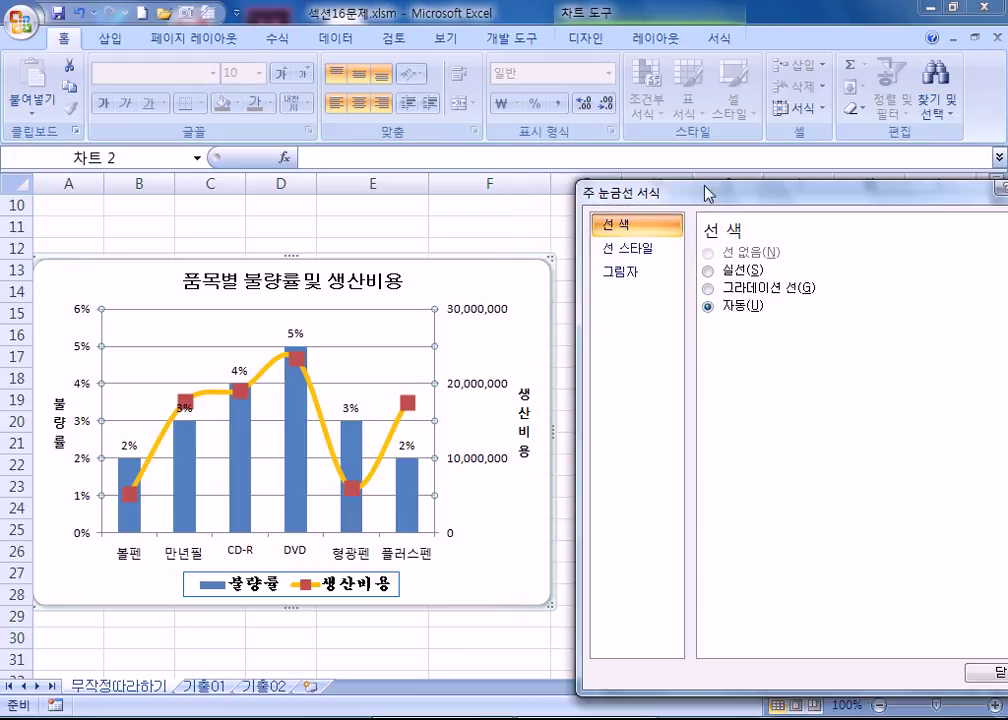
pyautogui.click(463, 347)
pyautogui.click(408, 347)
pyautogui.click(485, 352)
pyautogui.click(408, 347)
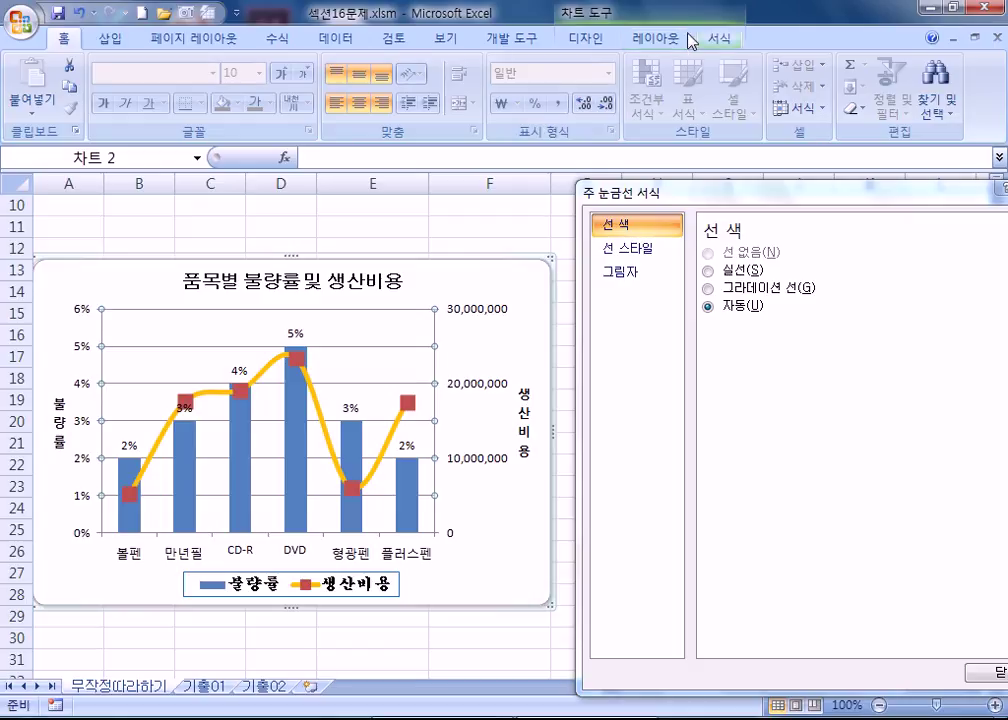
pyautogui.click(656, 39)
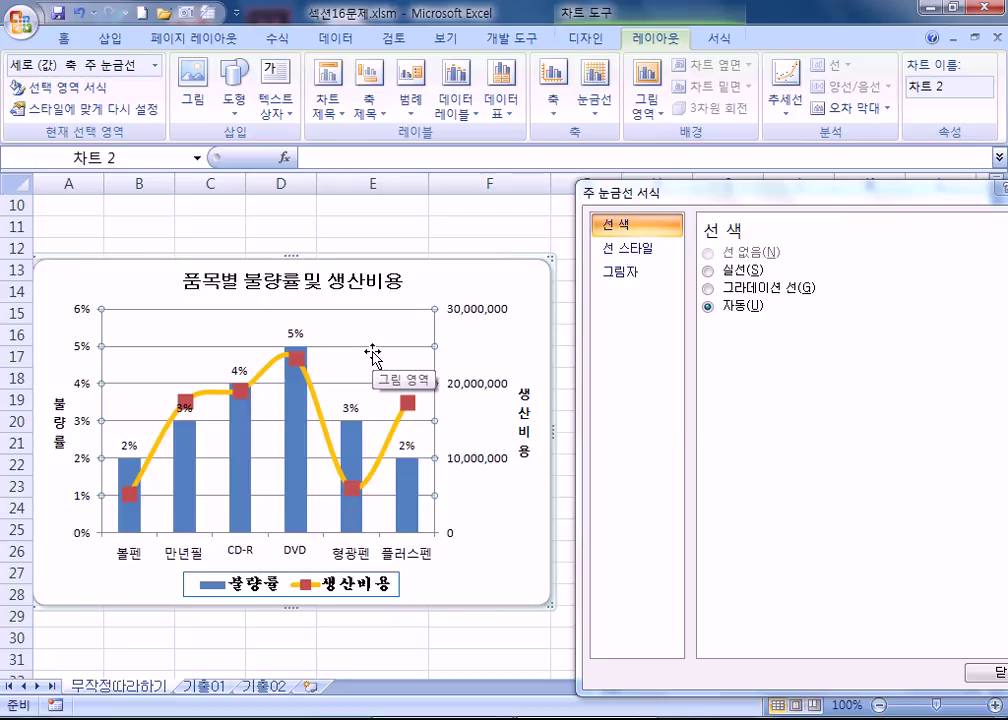
pyautogui.click(500, 286)
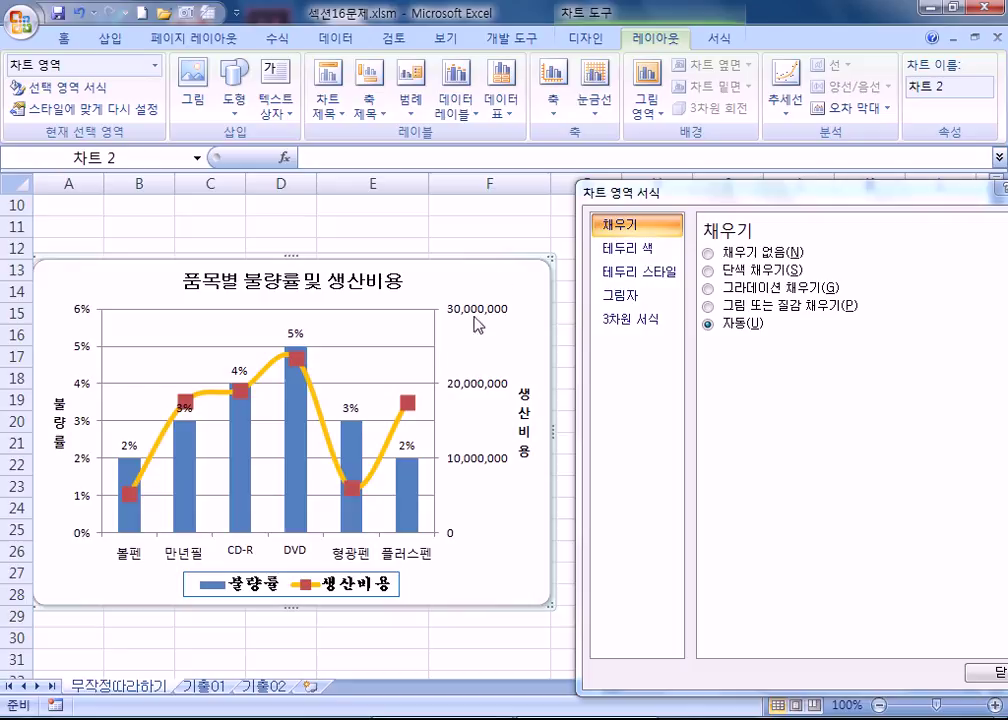
pyautogui.click(387, 348)
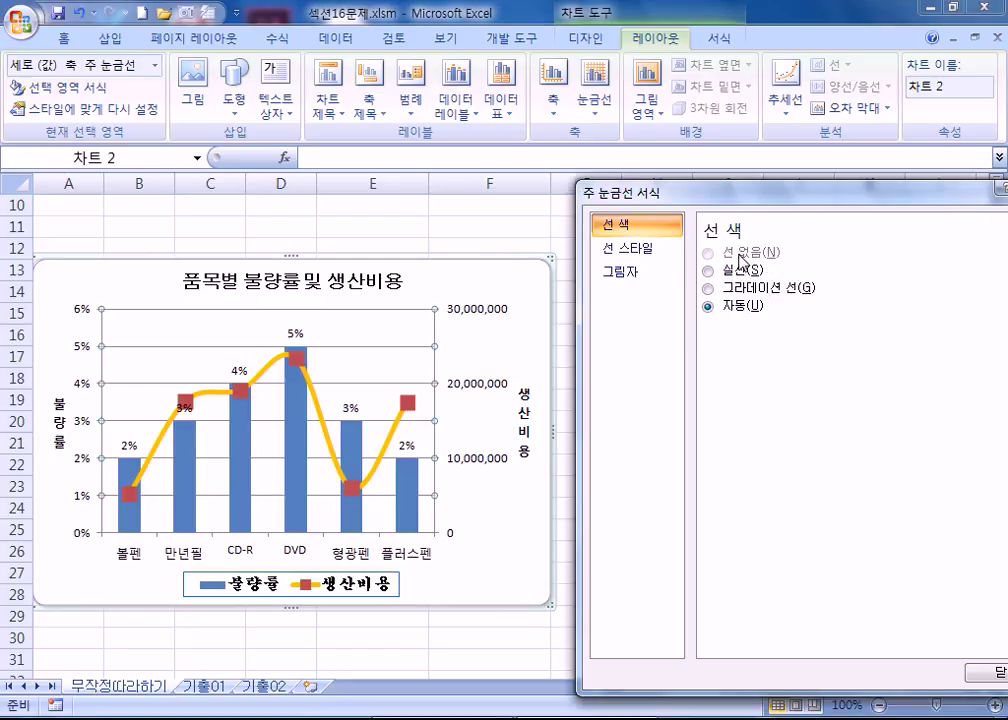
pyautogui.click(452, 355)
pyautogui.click(406, 347)
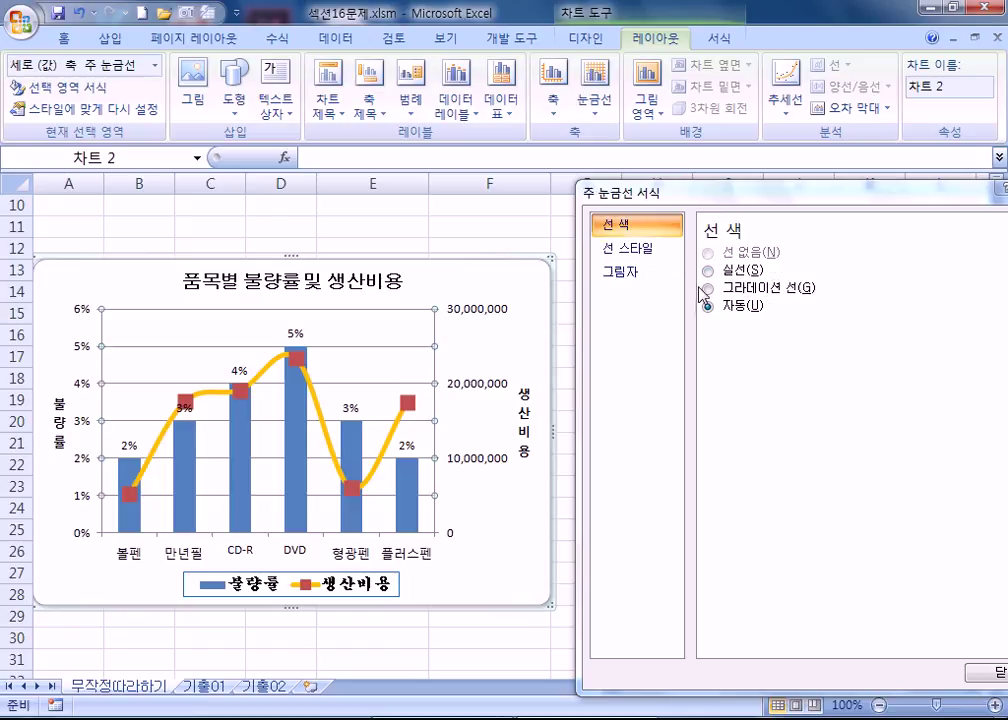
# Try a solid line (실선) and a gradient line (그라데이션 선) on the major gridlines and return them to automatic (자동)
pyautogui.click(708, 270)
pyautogui.click(708, 287)
pyautogui.click(707, 306)
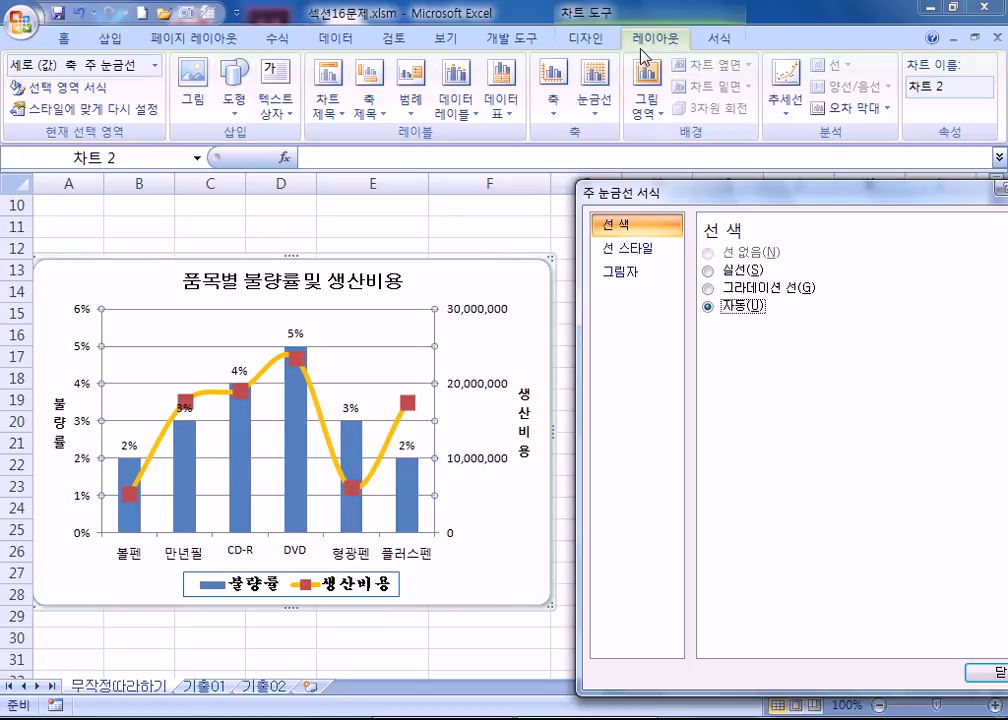
# Remove the chart's primary horizontal gridlines (없음) and restore them as major gridlines (주 눈금선)
pyautogui.click(600, 108)
pyautogui.moveTo(660, 135)
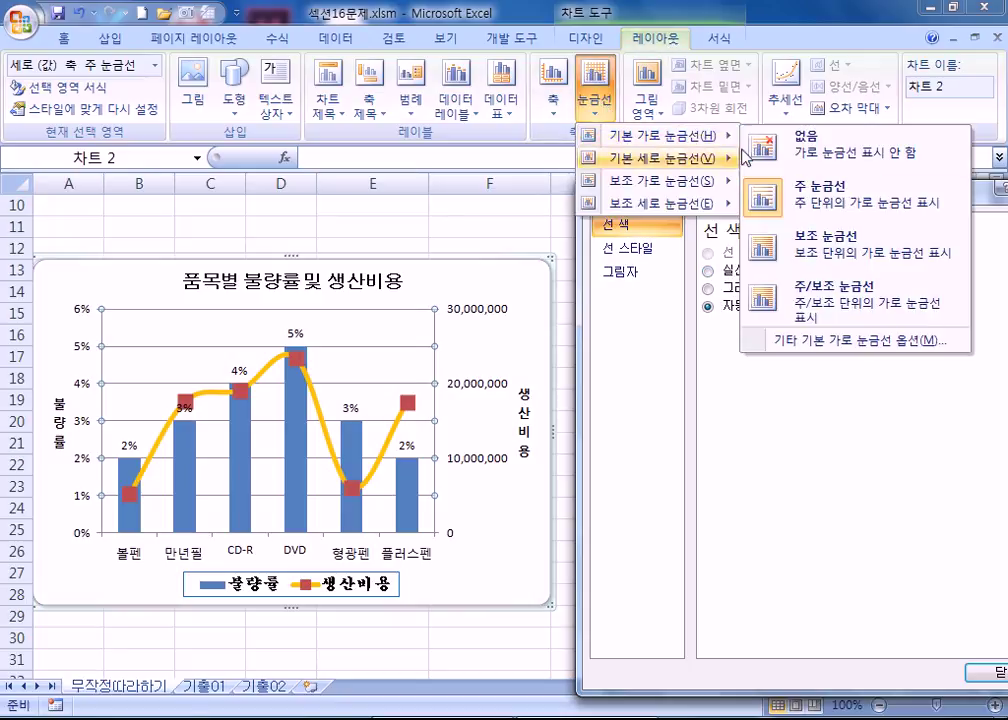
pyautogui.click(806, 163)
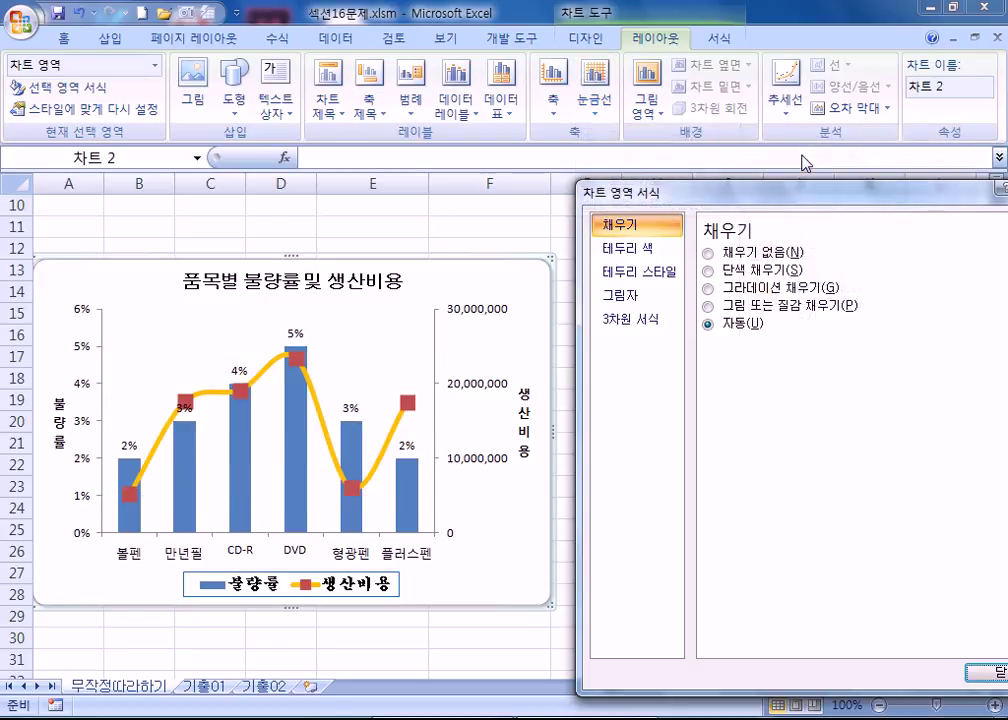
pyautogui.click(600, 103)
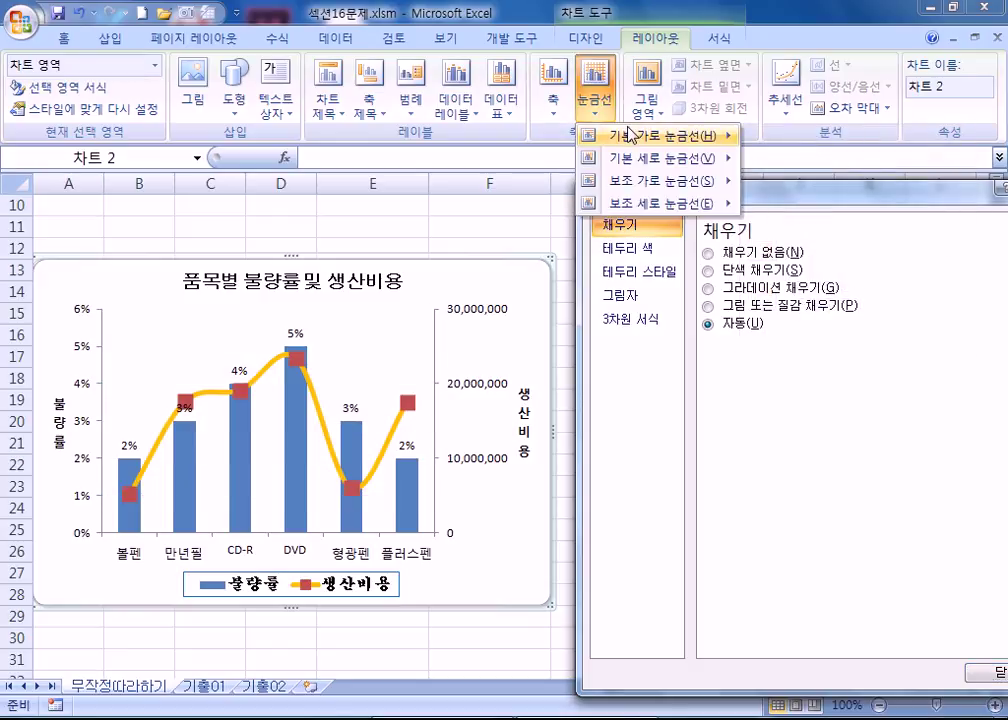
pyautogui.moveTo(600, 135)
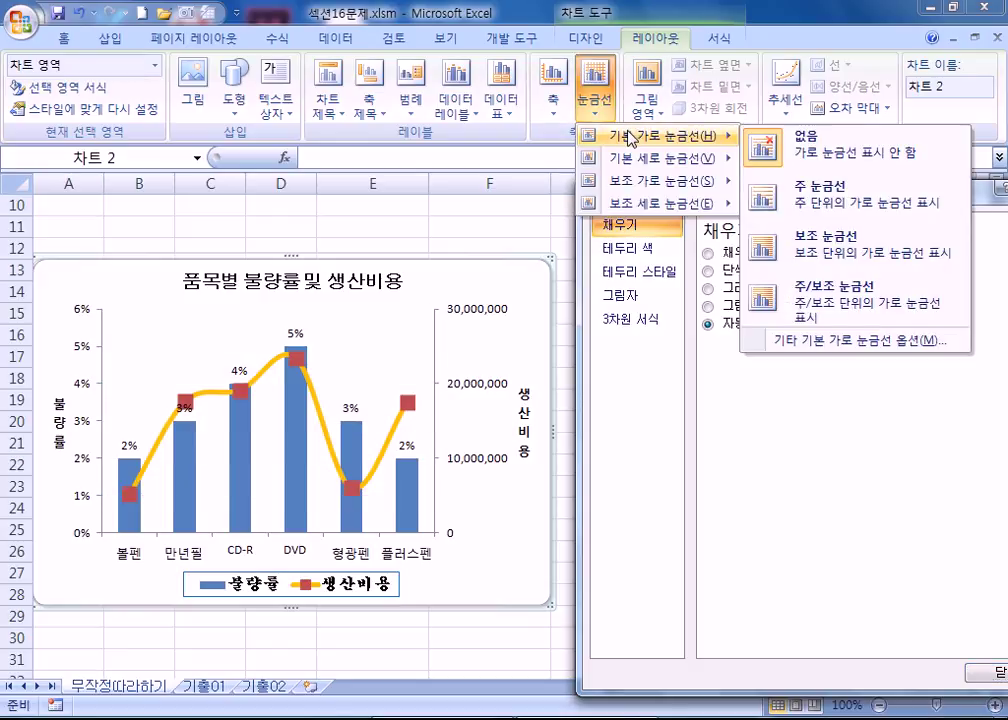
pyautogui.click(815, 208)
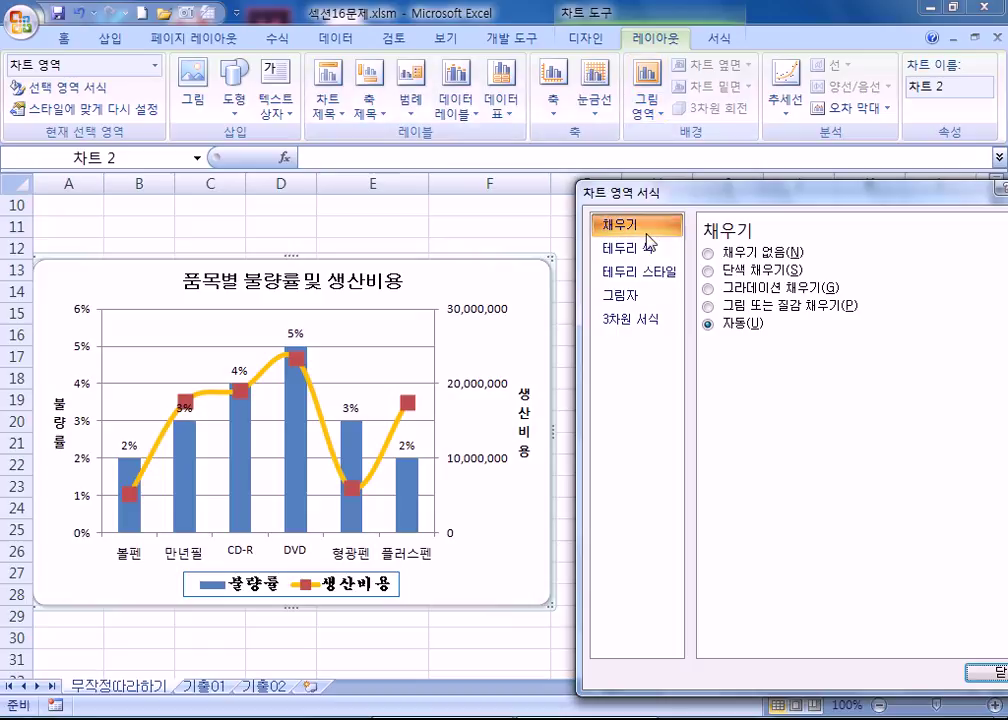
pyautogui.moveTo(682, 197); pyautogui.dragTo(697, 153)
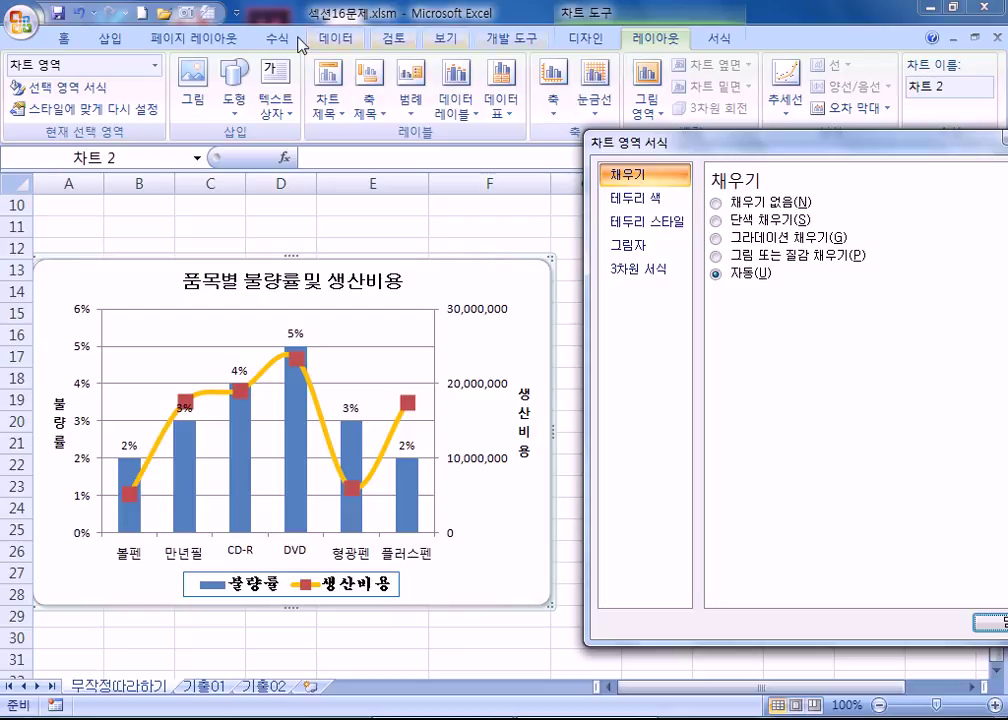
pyautogui.click(109, 42)
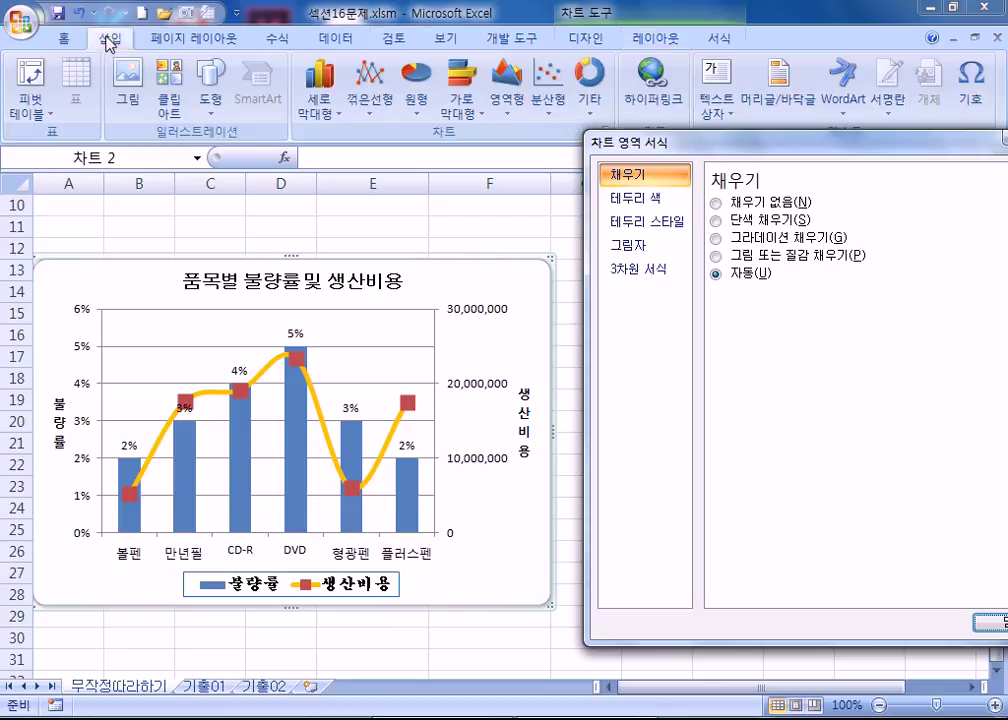
pyautogui.click(524, 42)
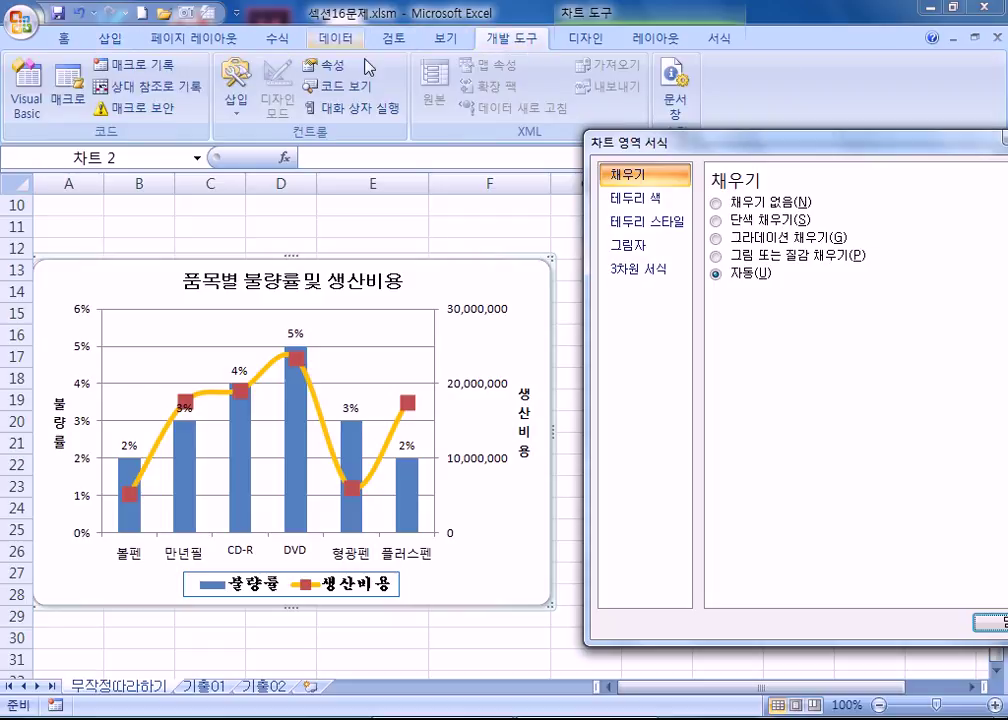
pyautogui.click(590, 45)
pyautogui.click(660, 42)
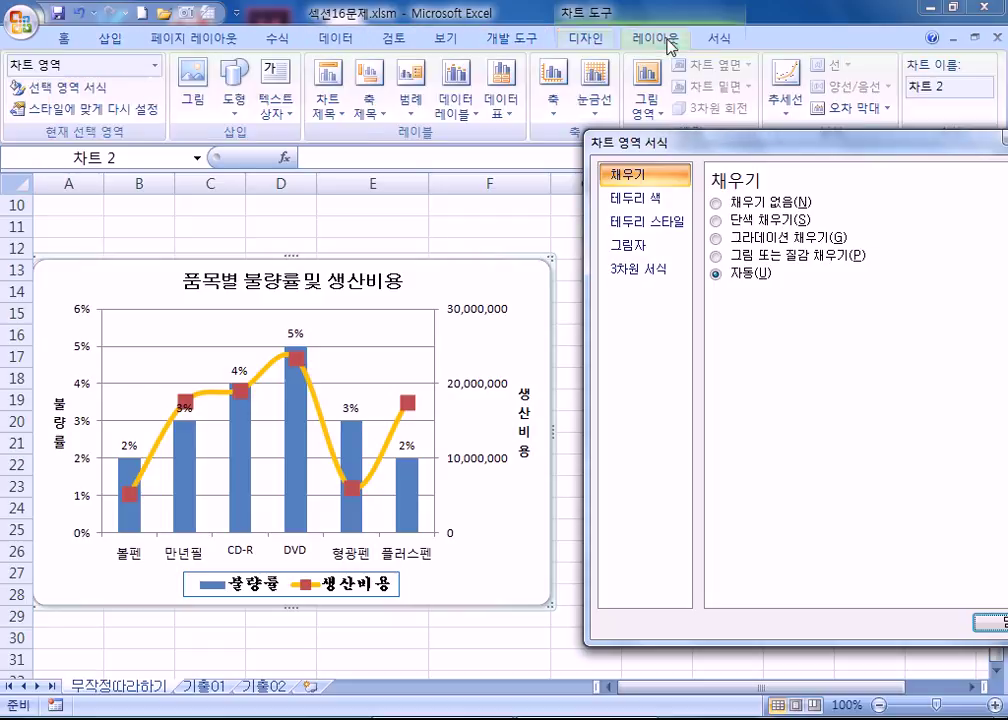
pyautogui.click(718, 42)
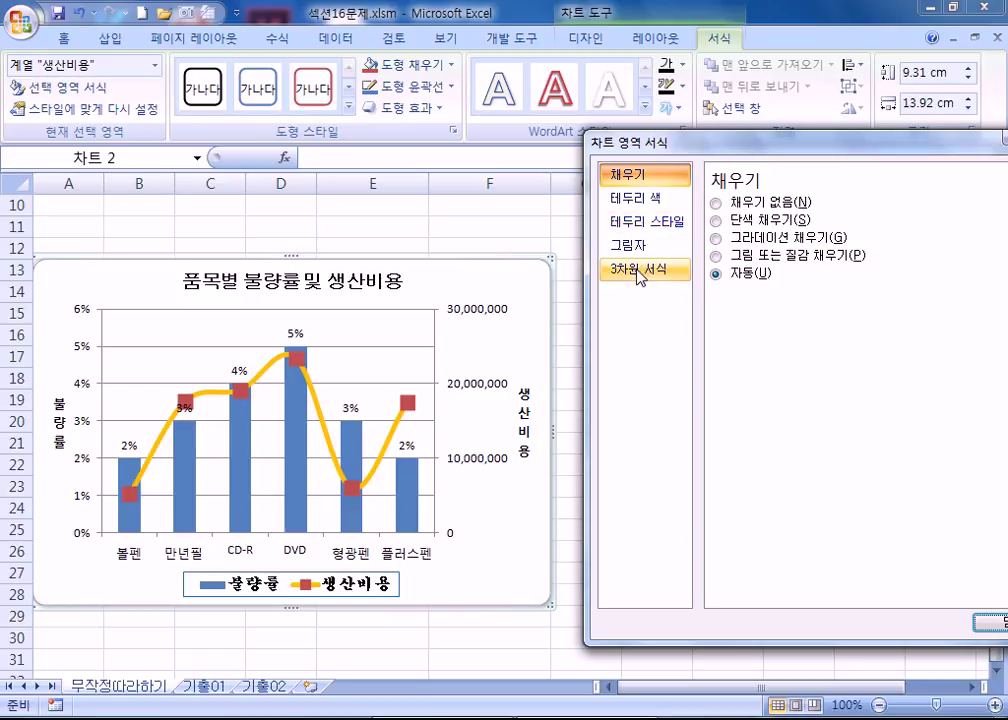
pyautogui.click(592, 40)
# Insert a line callout (설명선 2) about 0.82 cm by 1.85 cm in the chart, beside the top of the DVD column
pyautogui.click(656, 40)
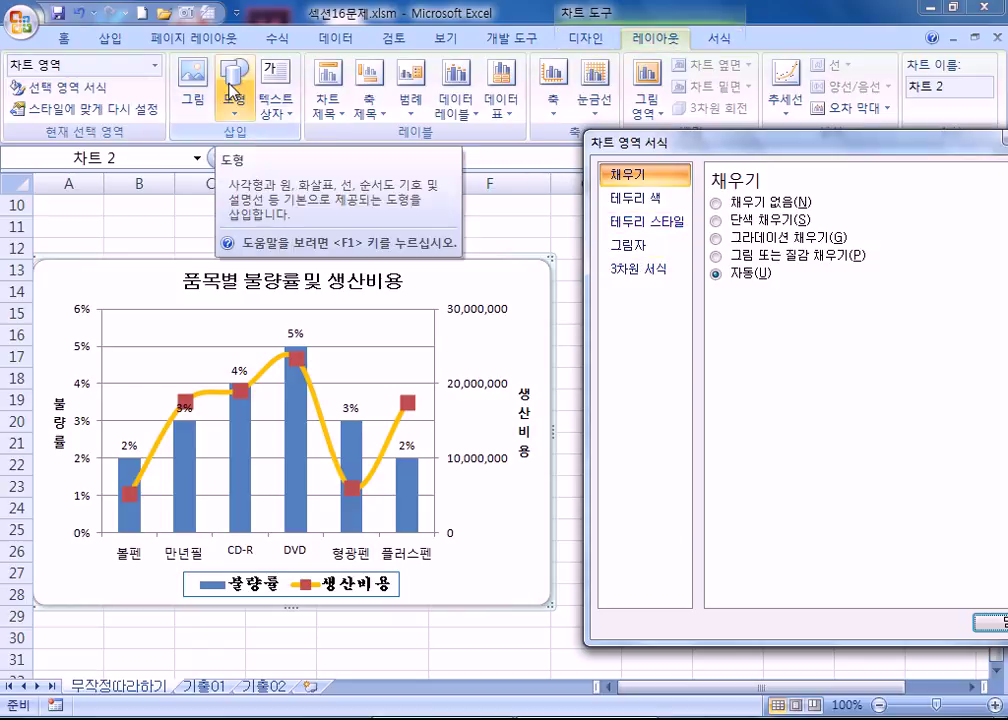
pyautogui.click(234, 92)
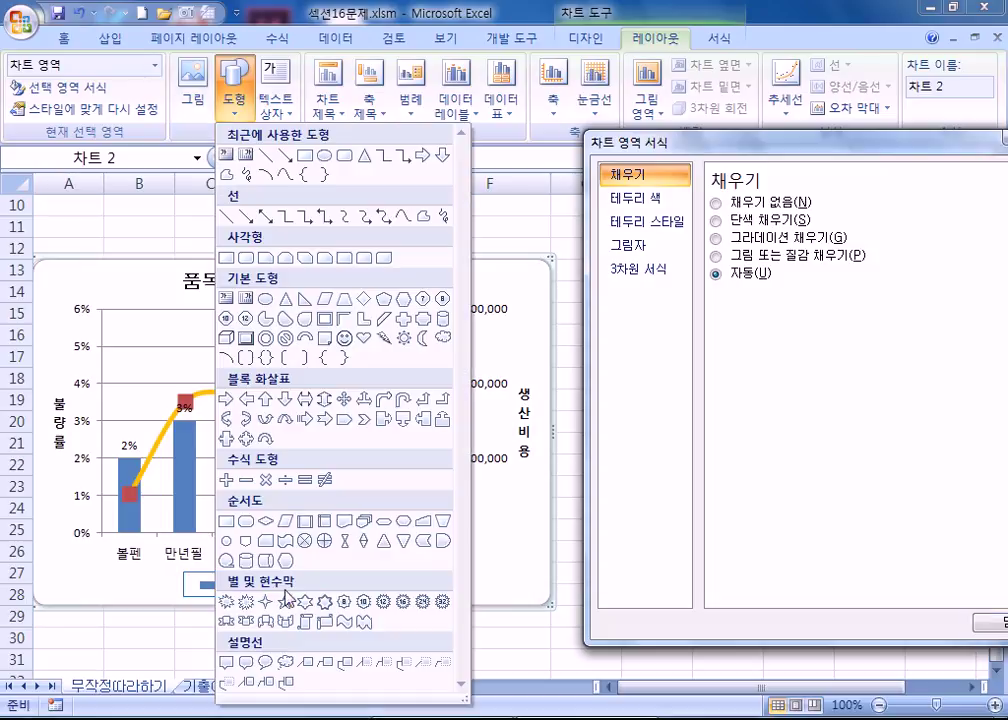
pyautogui.click(325, 664)
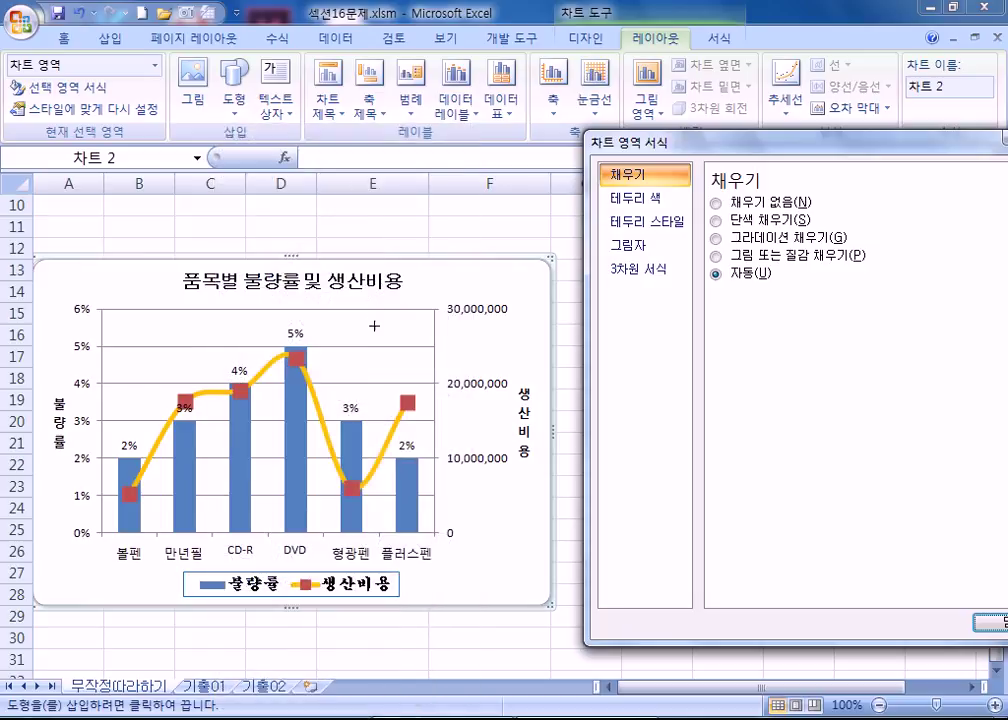
pyautogui.moveTo(338, 323)
pyautogui.mouseDown()
pyautogui.moveTo(411, 357)
pyautogui.moveTo(380, 342)
pyautogui.mouseUp()
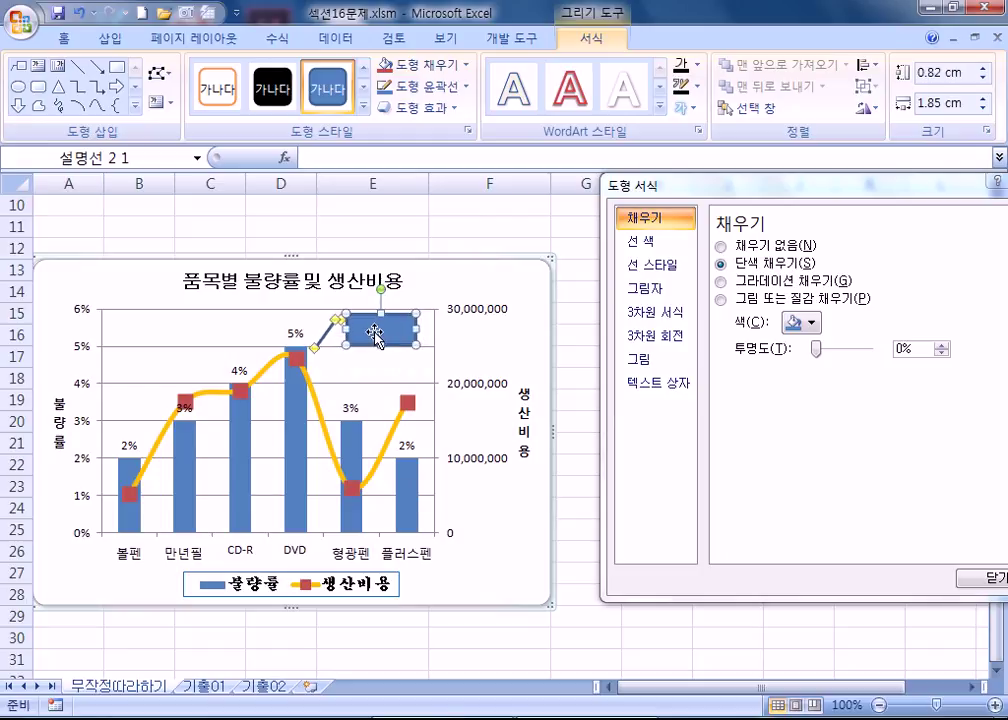
# Enter the text 최고불량률 in the callout and undo the accidental widening of the columns
pyautogui.click(382, 330)
pyautogui.click(380, 332)
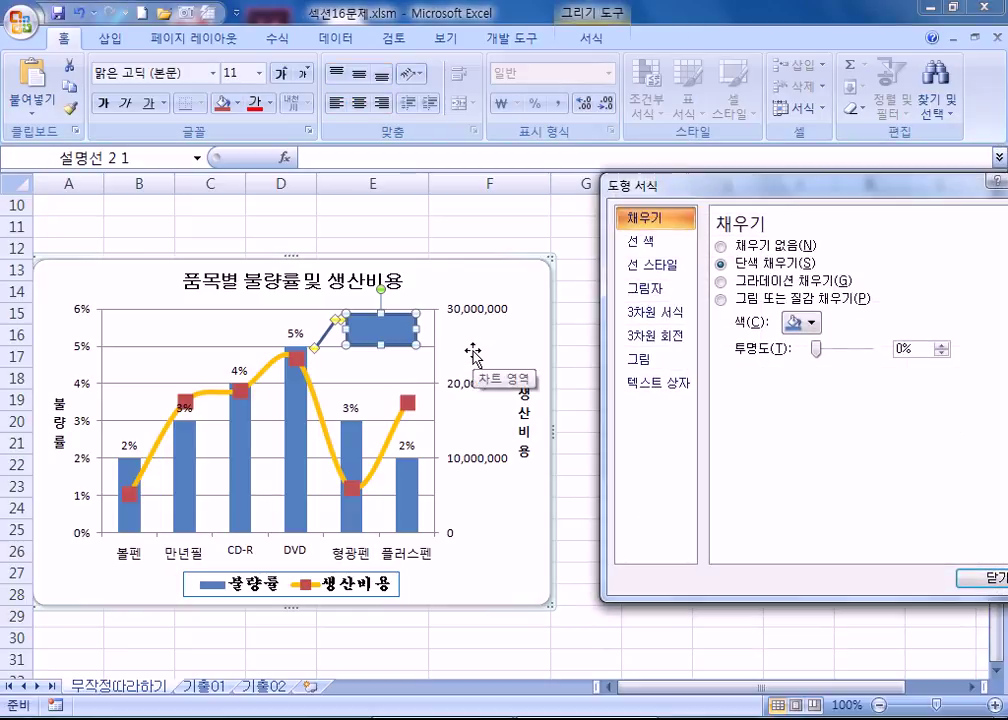
pyautogui.click(384, 324)
pyautogui.moveTo(914, 185); pyautogui.dragTo(860, 182)
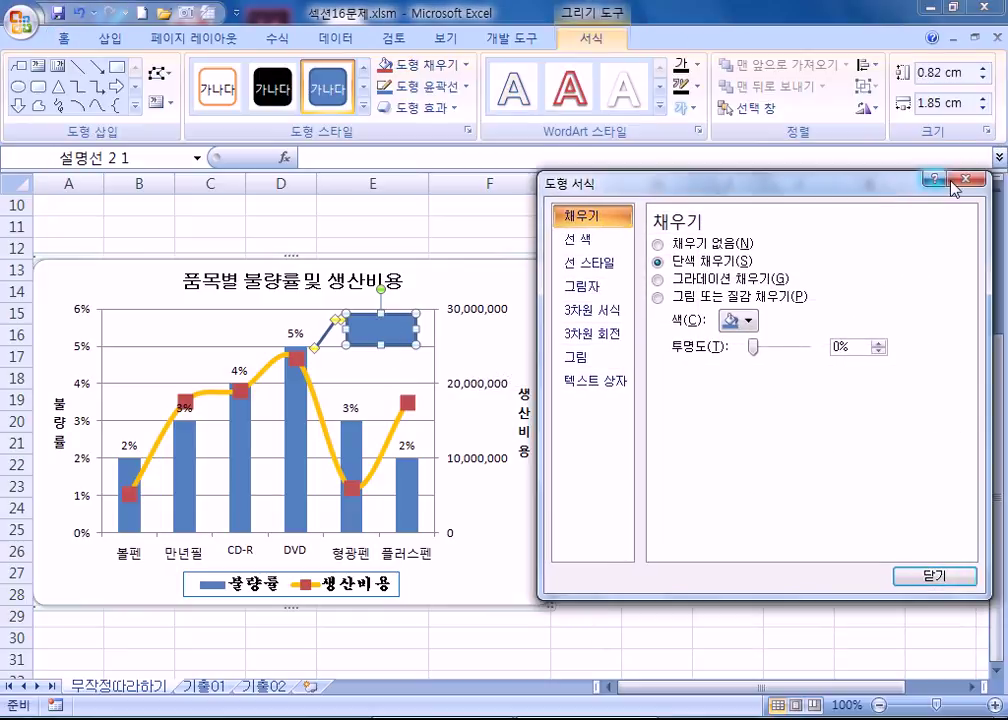
pyautogui.click(960, 190)
pyautogui.write('최고')
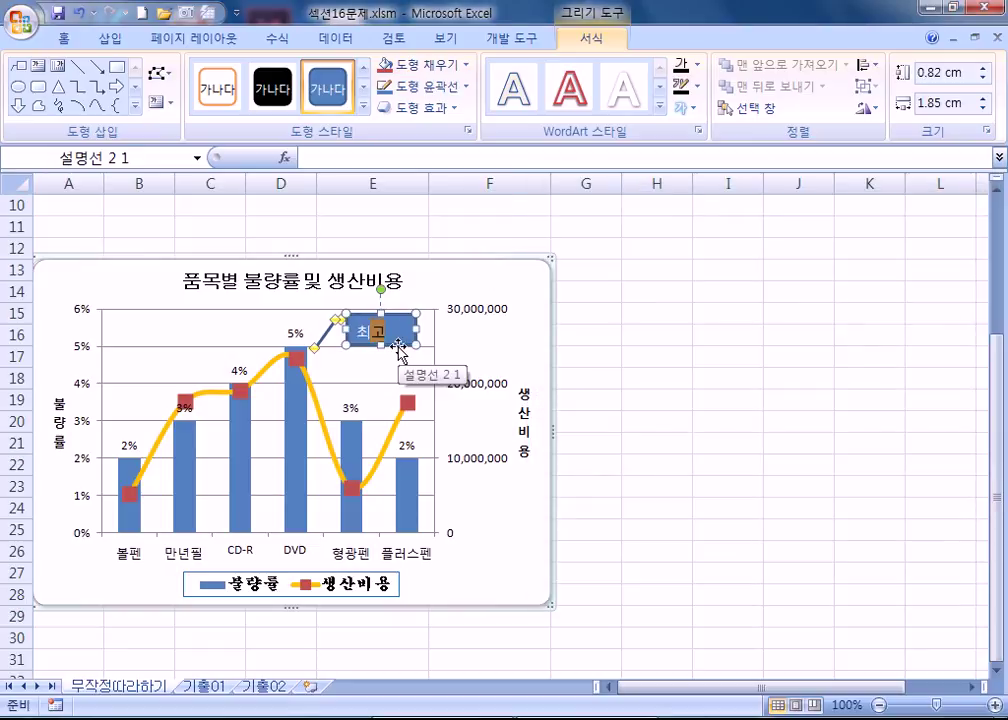
pyautogui.write('부ㄹ')
pyautogui.write('량률')
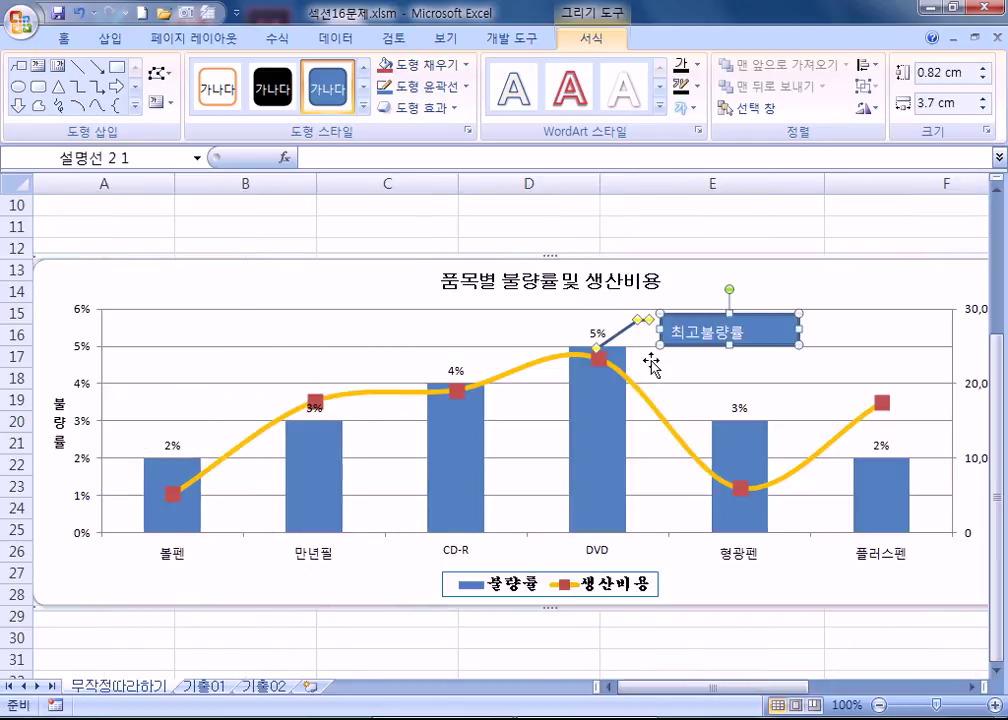
pyautogui.hotkey('ctrl', 'z')
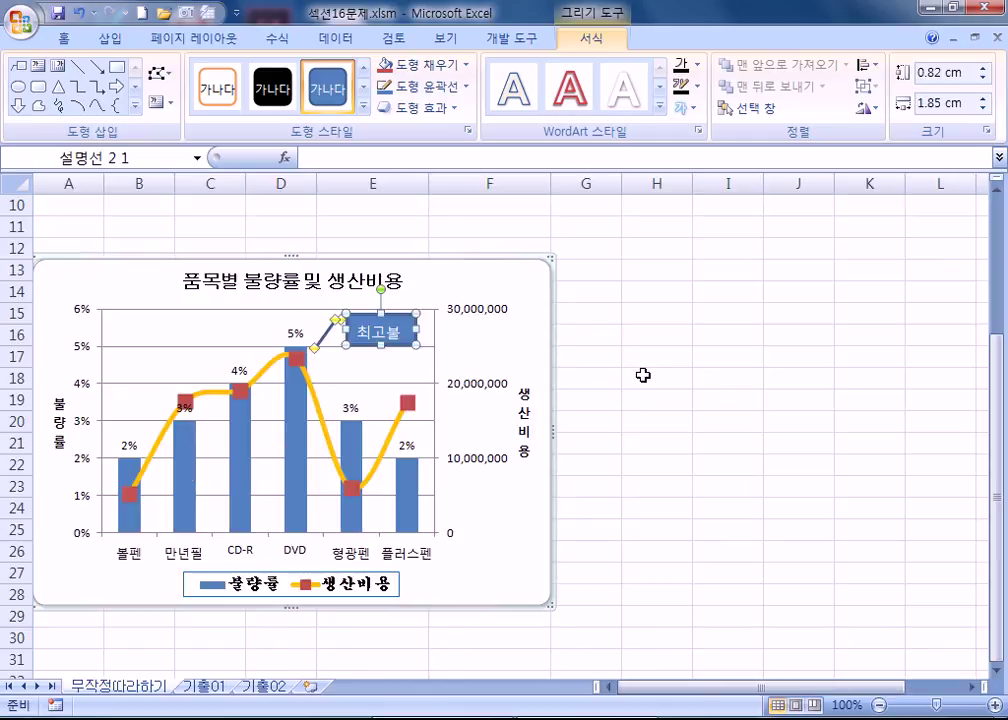
# Set the callout's outline to a solid black line in its shape formatting
pyautogui.hotkey('ctrl', '1')
pyautogui.moveTo(610, 170); pyautogui.dragTo(653, 146)
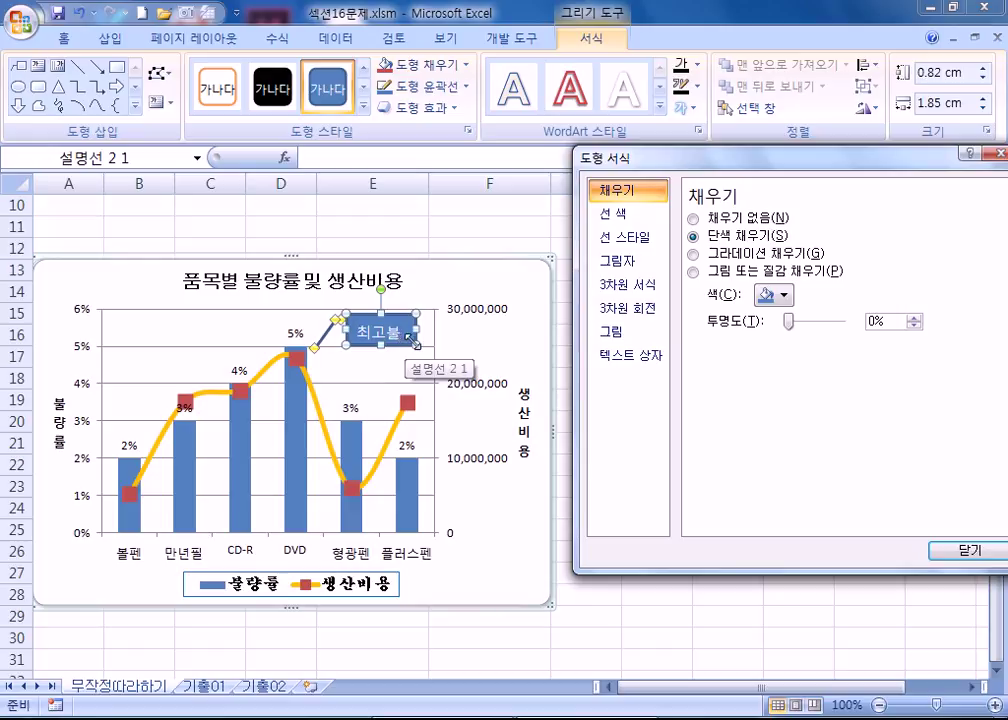
pyautogui.moveTo(727, 158); pyautogui.dragTo(696, 152)
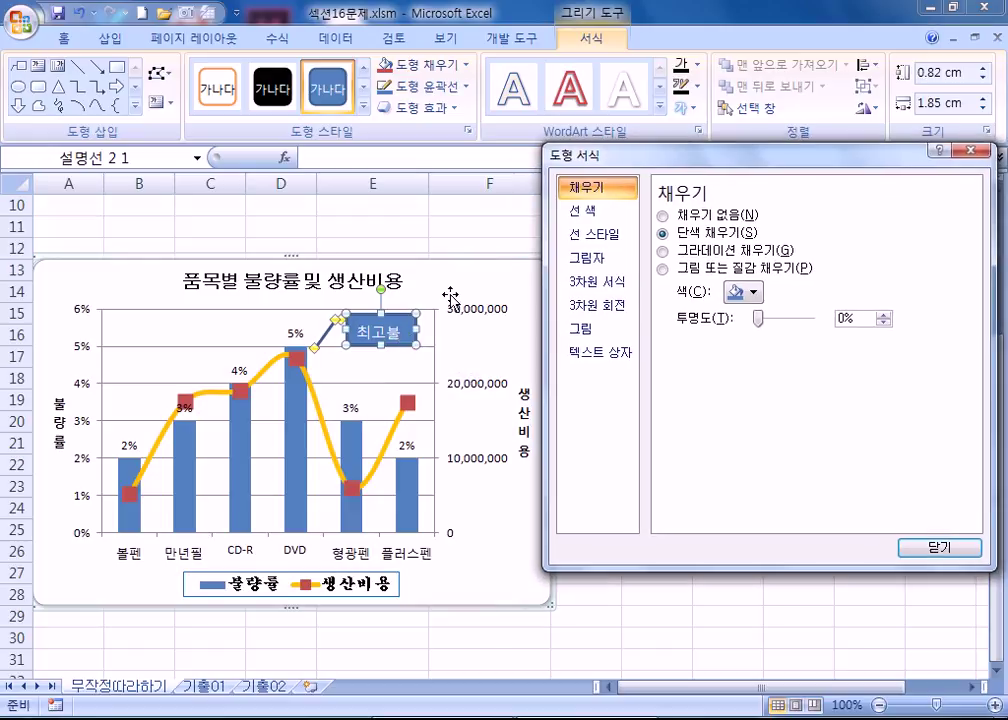
pyautogui.click(414, 341)
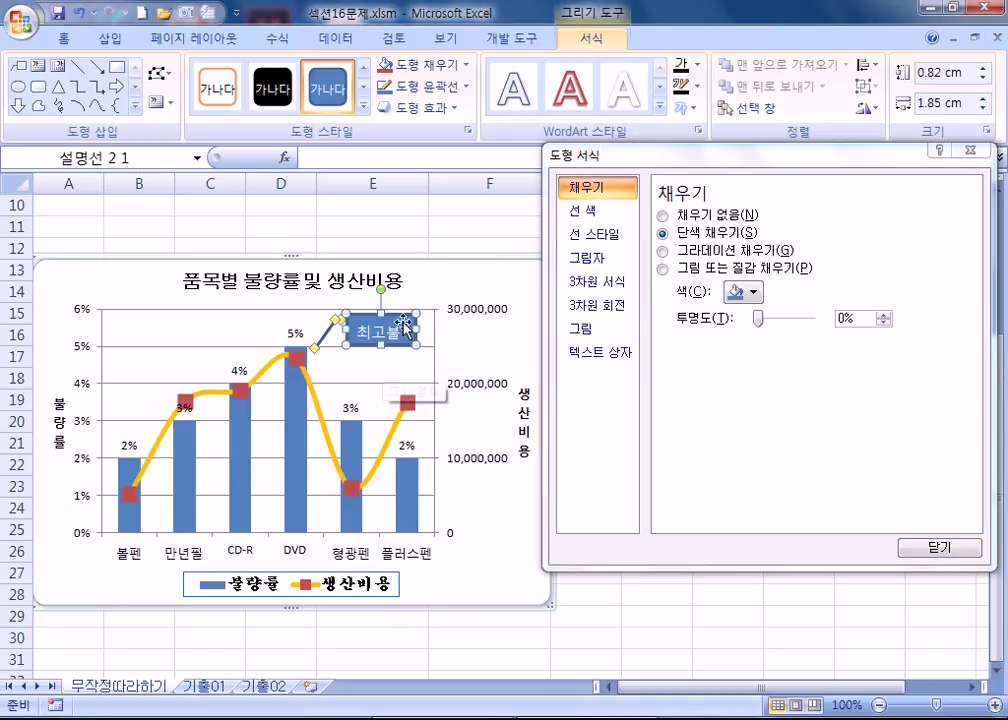
pyautogui.click(425, 64)
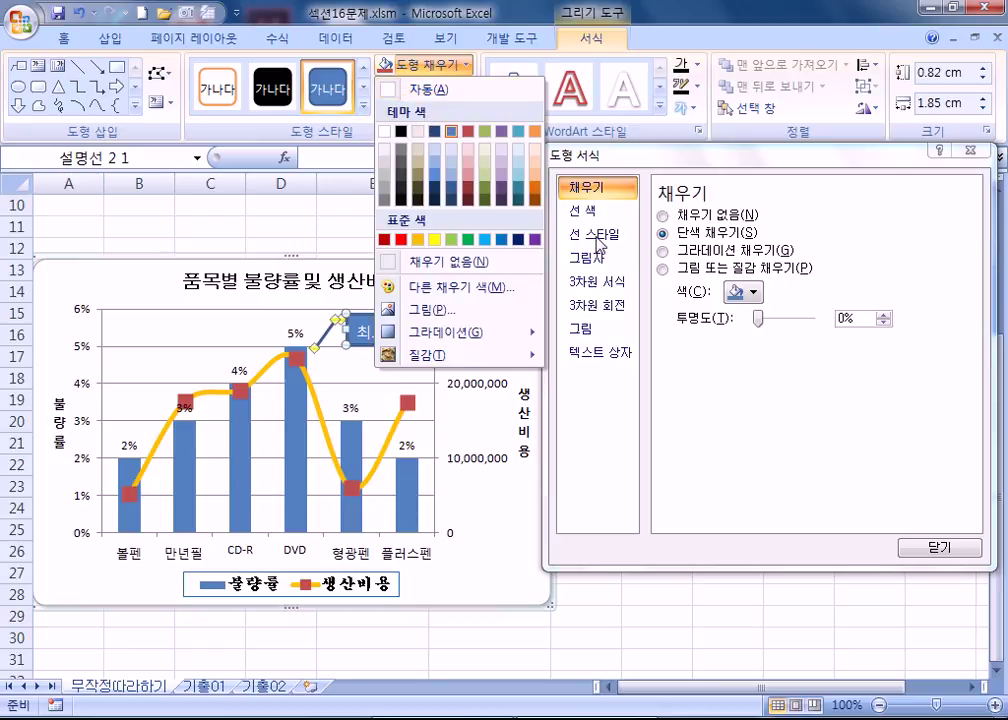
pyautogui.click(580, 210)
pyautogui.click(756, 284)
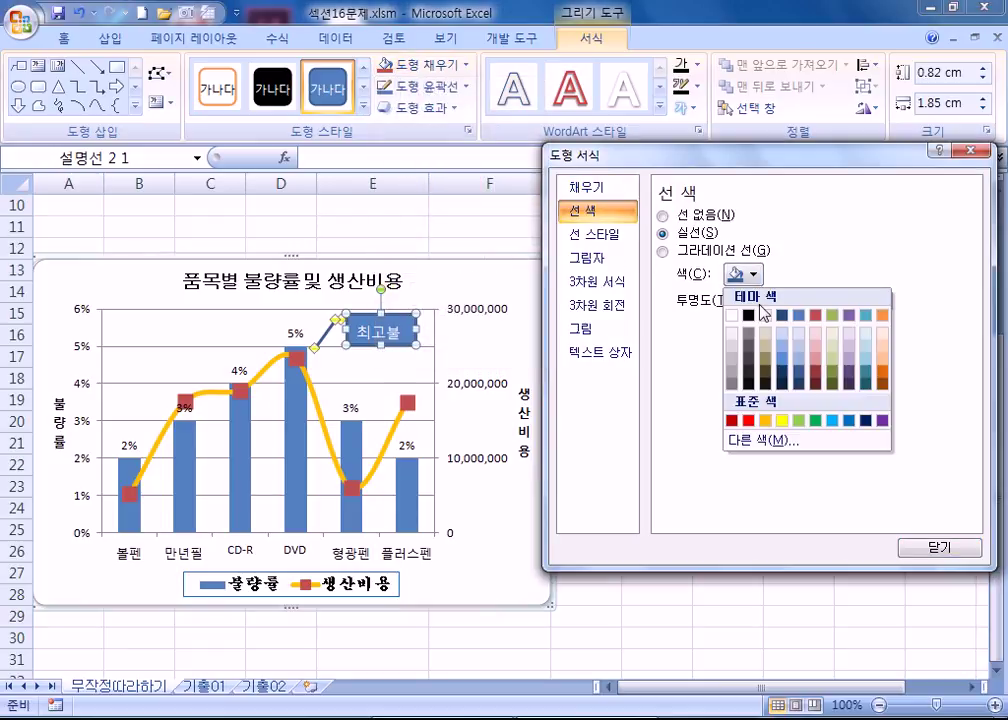
pyautogui.click(749, 318)
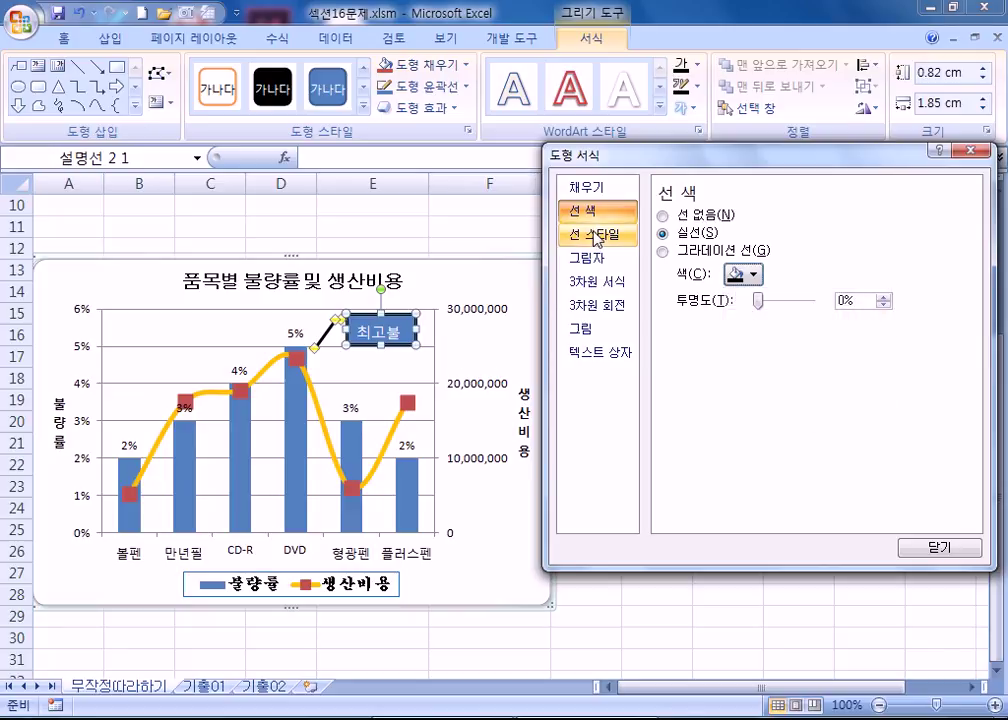
# Give the callout a solid white fill (단색 채우기)
pyautogui.click(590, 188)
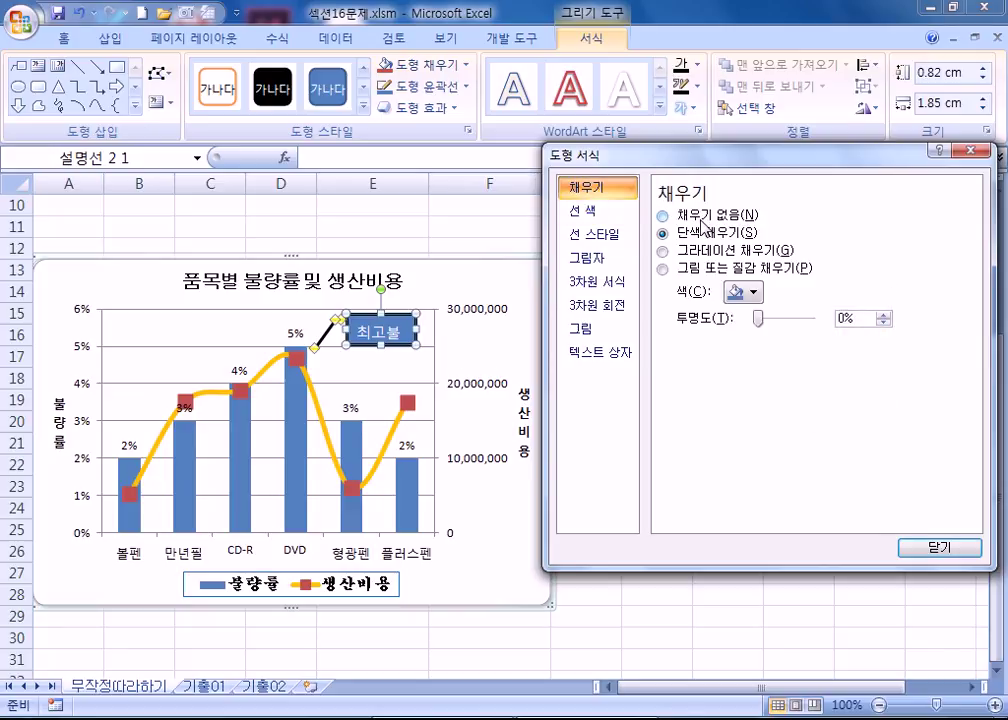
pyautogui.click(704, 215)
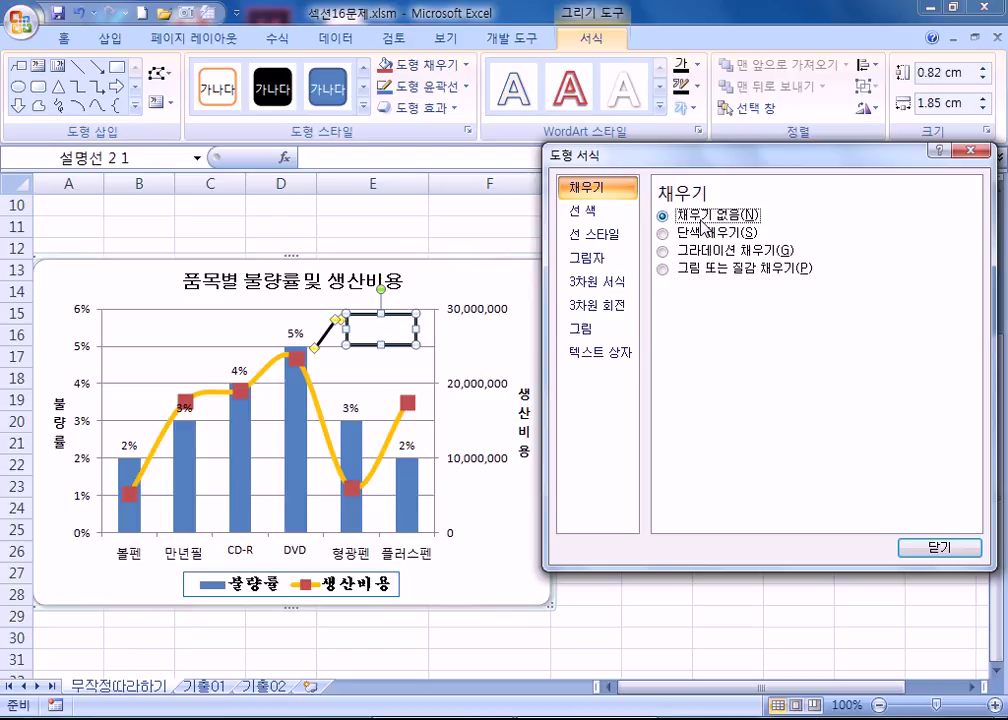
pyautogui.click(702, 233)
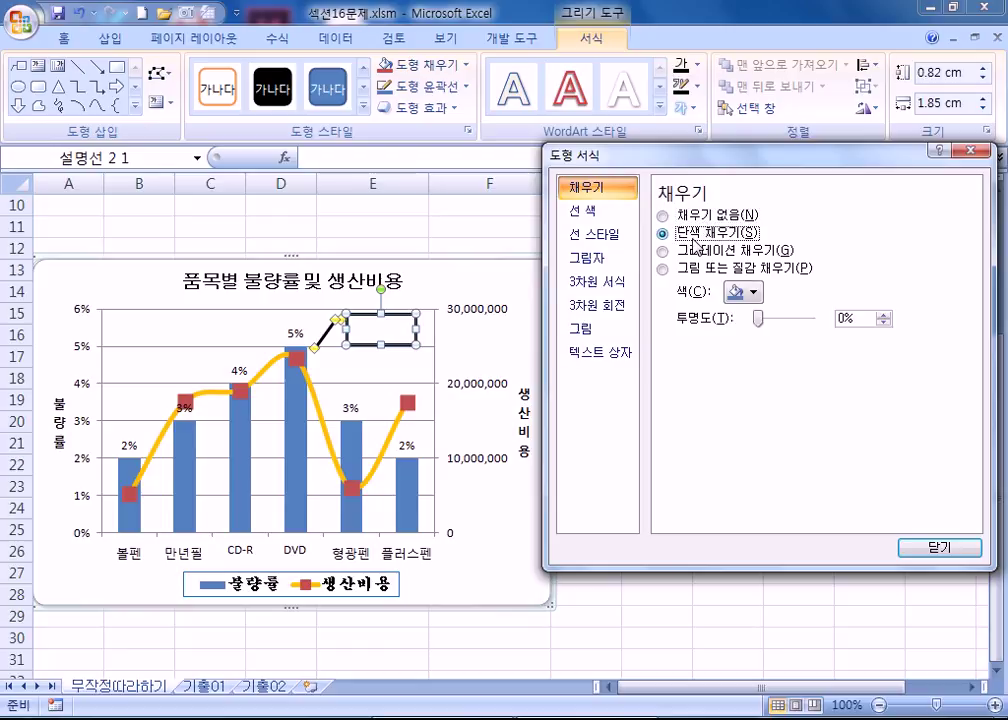
pyautogui.click(744, 292)
pyautogui.click(733, 334)
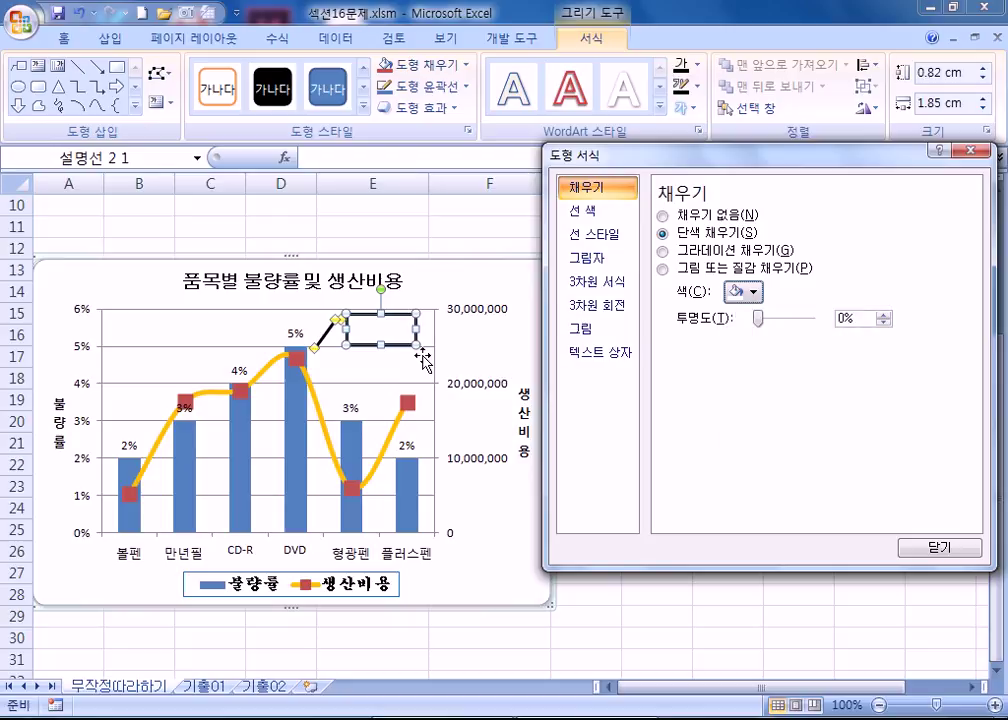
# Set the callout text's font color to automatic (자동)
pyautogui.click(67, 38)
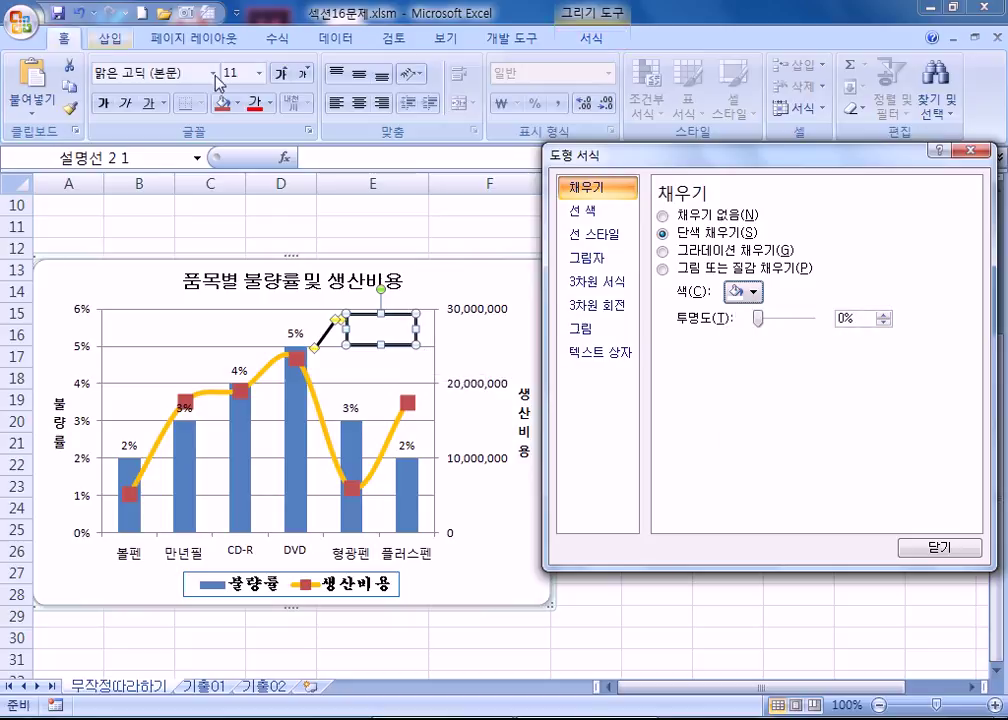
pyautogui.click(271, 112)
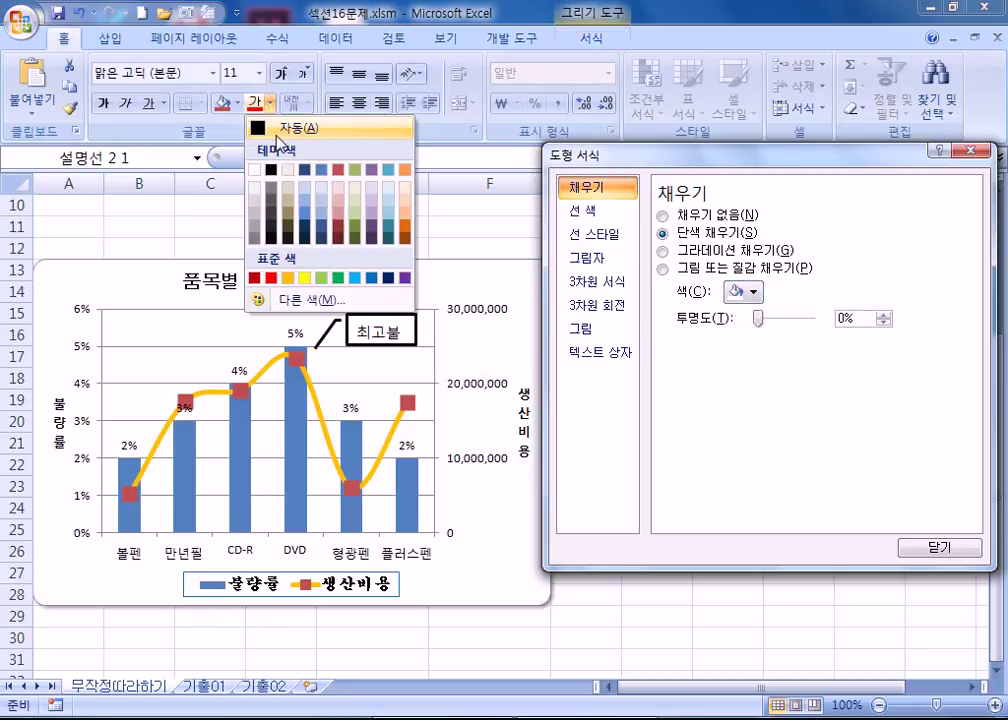
pyautogui.click(287, 128)
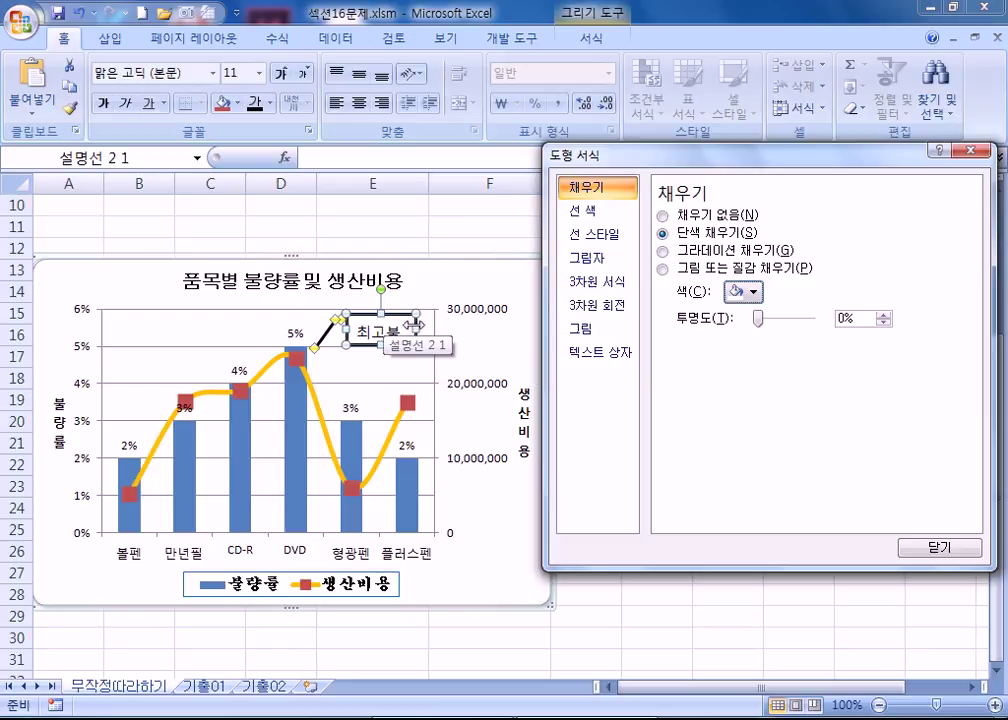
# Widen the 최고불량률 callout box slightly and set its line width to 1 pt
pyautogui.moveTo(416, 330)
pyautogui.mouseDown()
pyautogui.moveTo(441, 331)
pyautogui.moveTo(431, 331)
pyautogui.mouseUp()
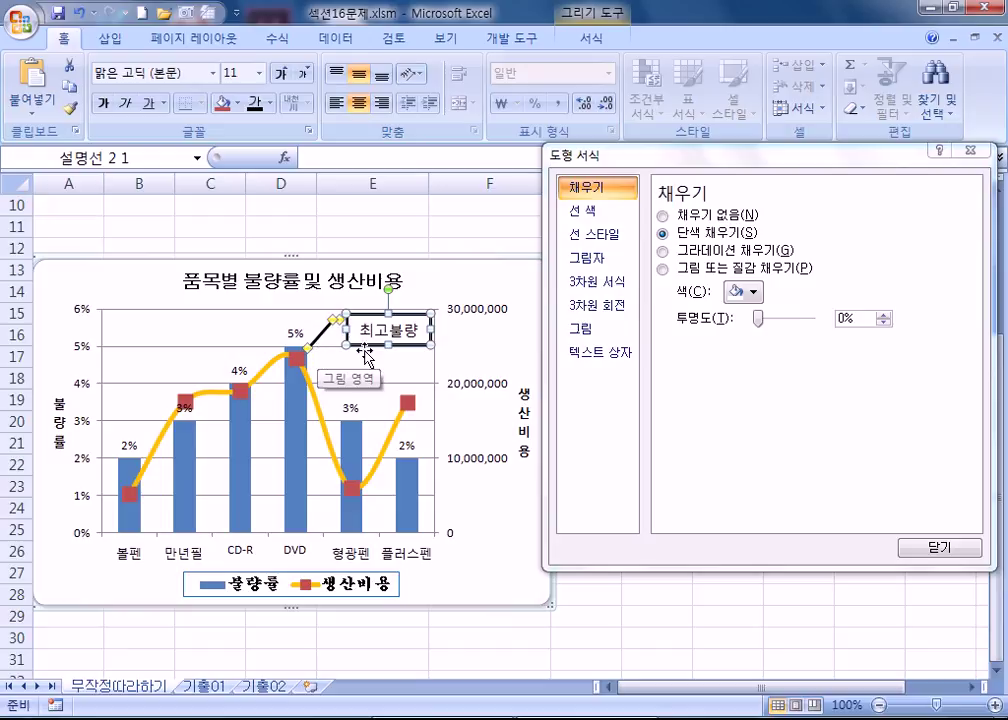
pyautogui.click(608, 238)
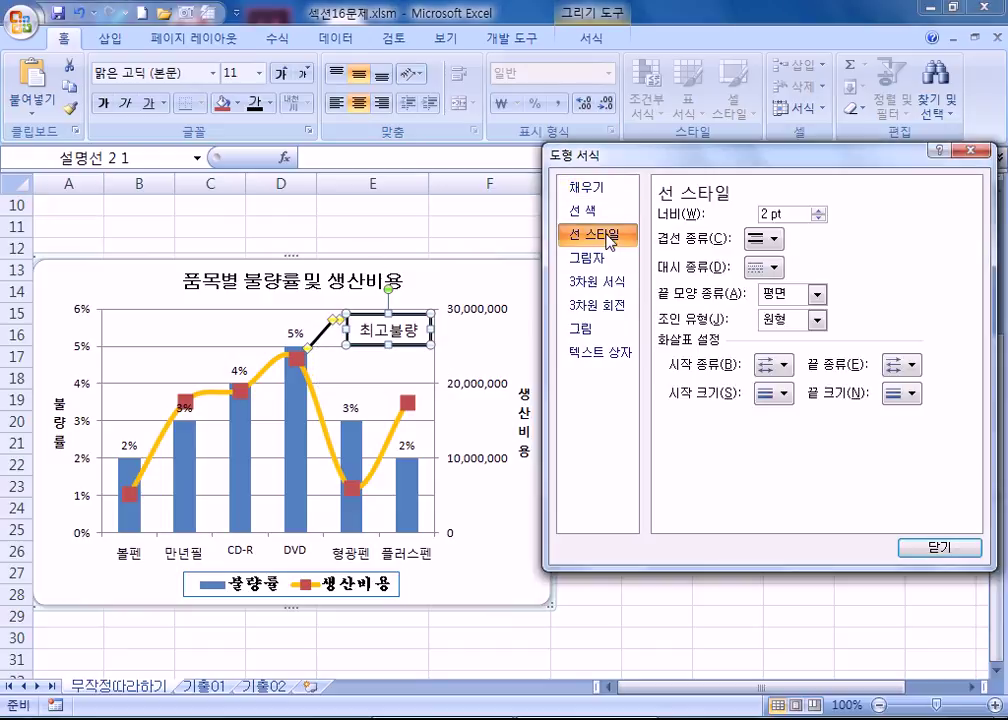
pyautogui.click(819, 218)
pyautogui.click(819, 218)
pyautogui.click(819, 218)
pyautogui.click(819, 218)
pyautogui.click(819, 211)
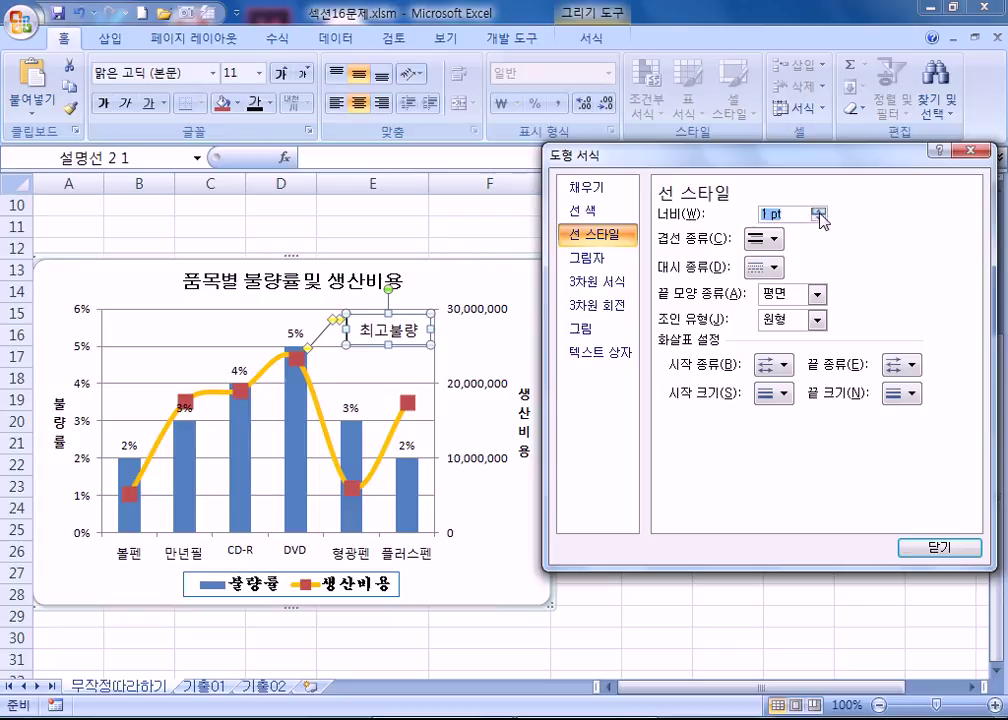
# Set the callout text box's left, right, upper and lower internal margins to 0 cm
pyautogui.click(407, 367)
pyautogui.click(360, 345)
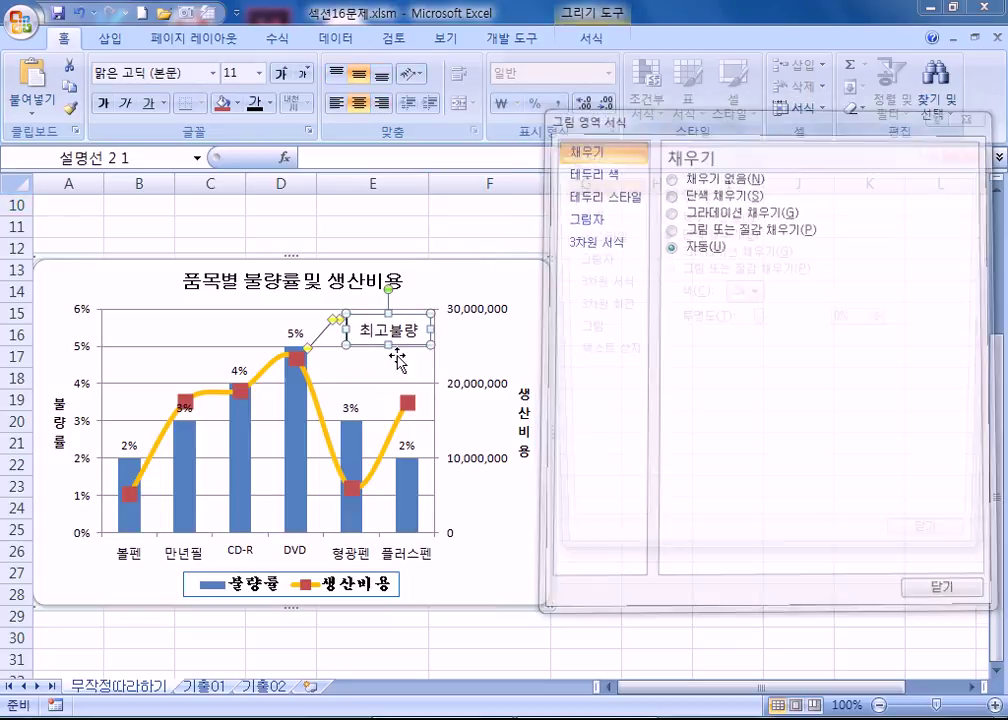
pyautogui.click(612, 353)
pyautogui.click(797, 374)
pyautogui.click(797, 374)
pyautogui.click(797, 353)
pyautogui.click(797, 353)
pyautogui.click(797, 353)
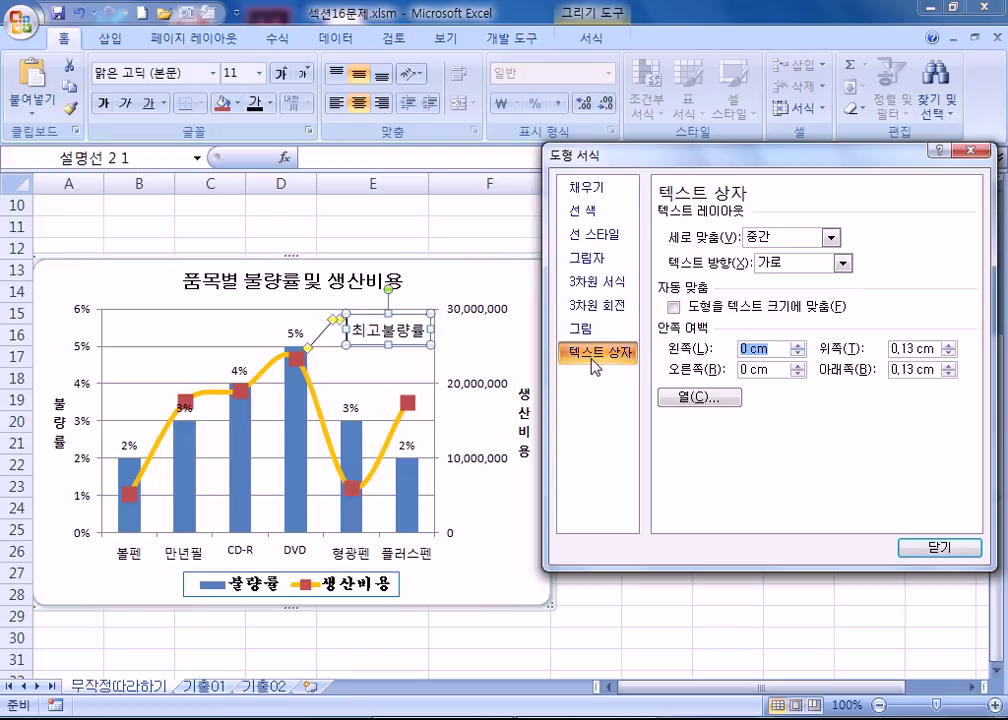
pyautogui.click(948, 353)
pyautogui.click(948, 353)
pyautogui.click(948, 374)
pyautogui.click(948, 374)
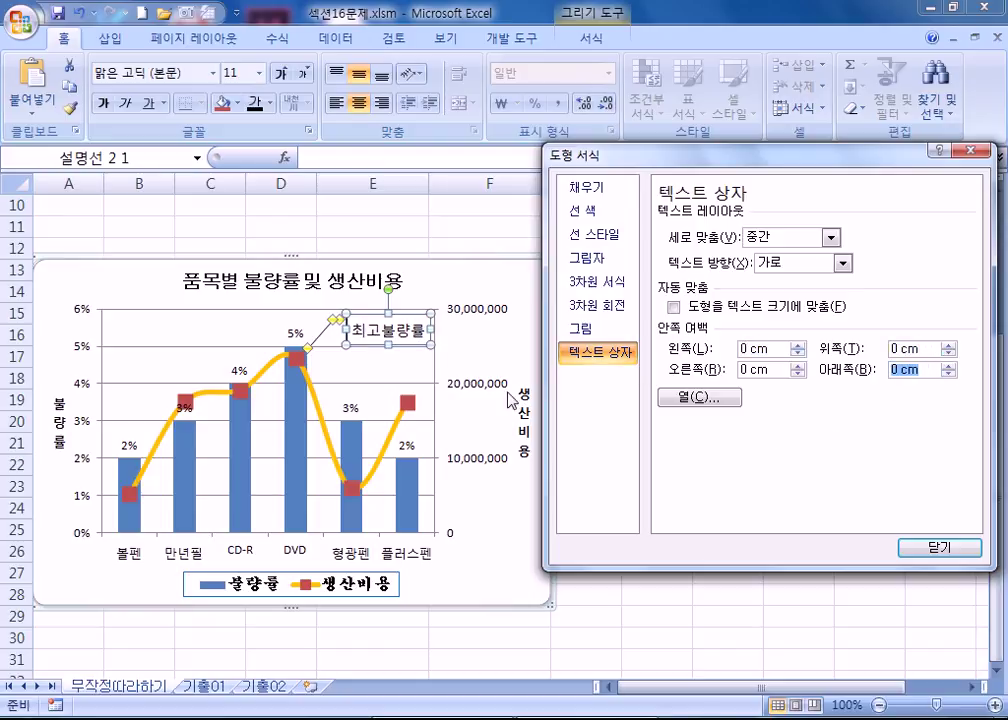
pyautogui.click(488, 347)
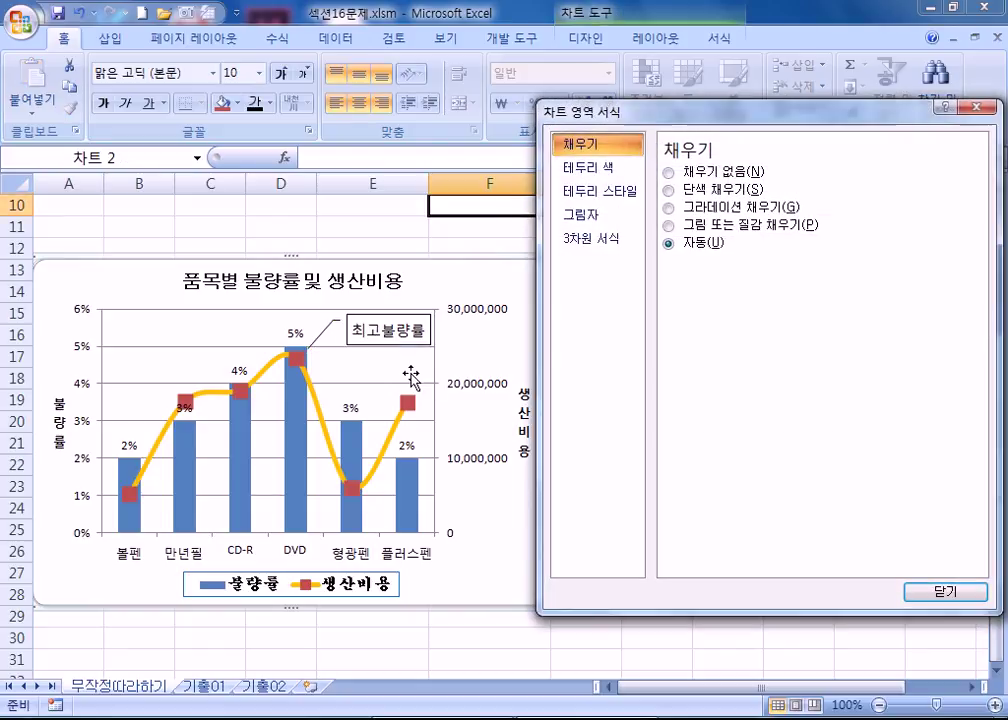
# Shift the callout slightly towards the DVD column and extend its leader line's tip down into the middle of that column
pyautogui.click(346, 330)
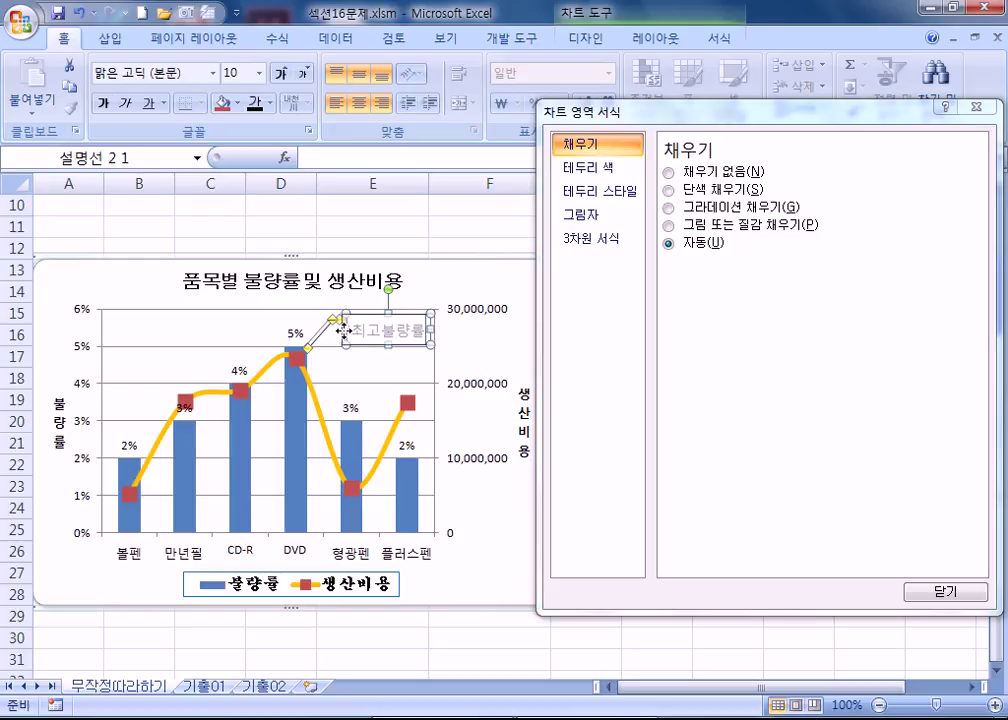
pyautogui.click(345, 328)
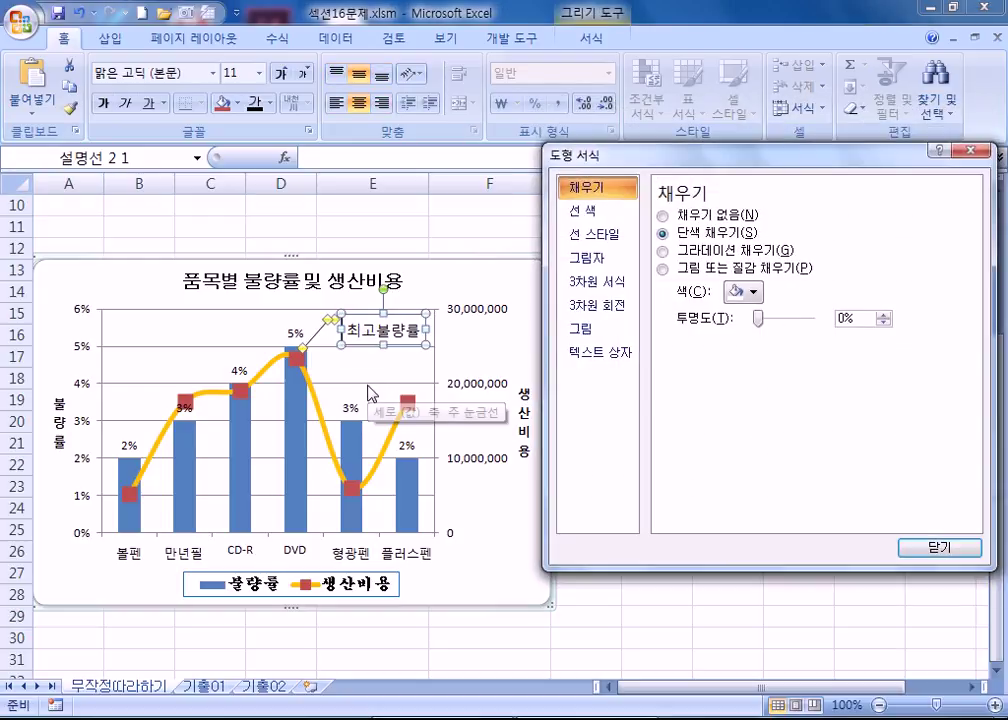
pyautogui.moveTo(304, 345); pyautogui.dragTo(296, 443)
pyautogui.click(461, 274)
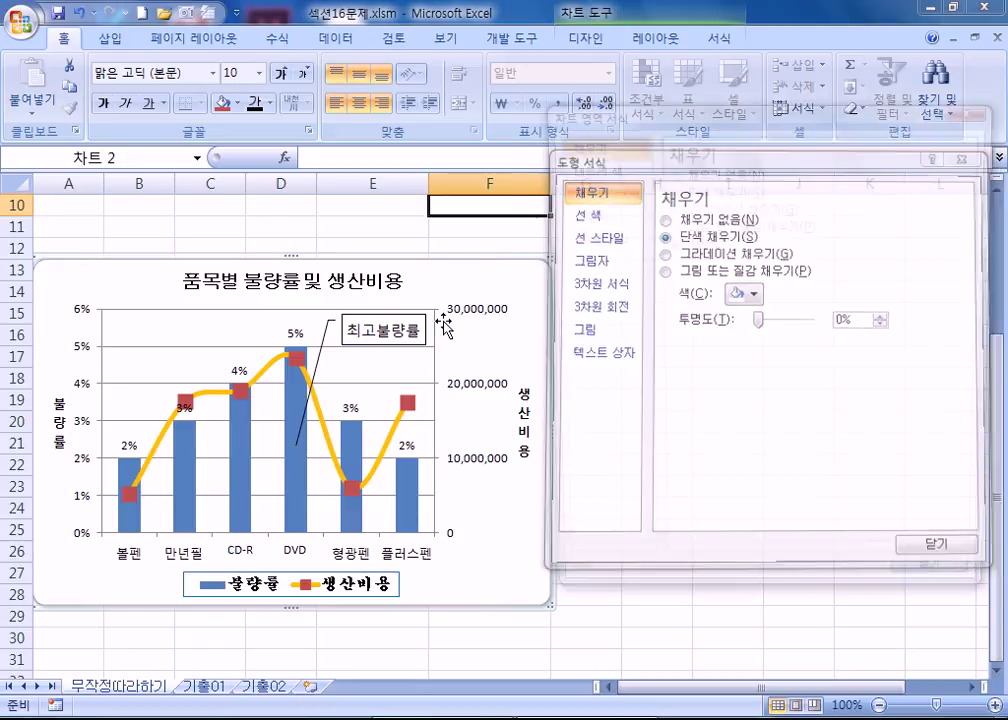
pyautogui.click(341, 329)
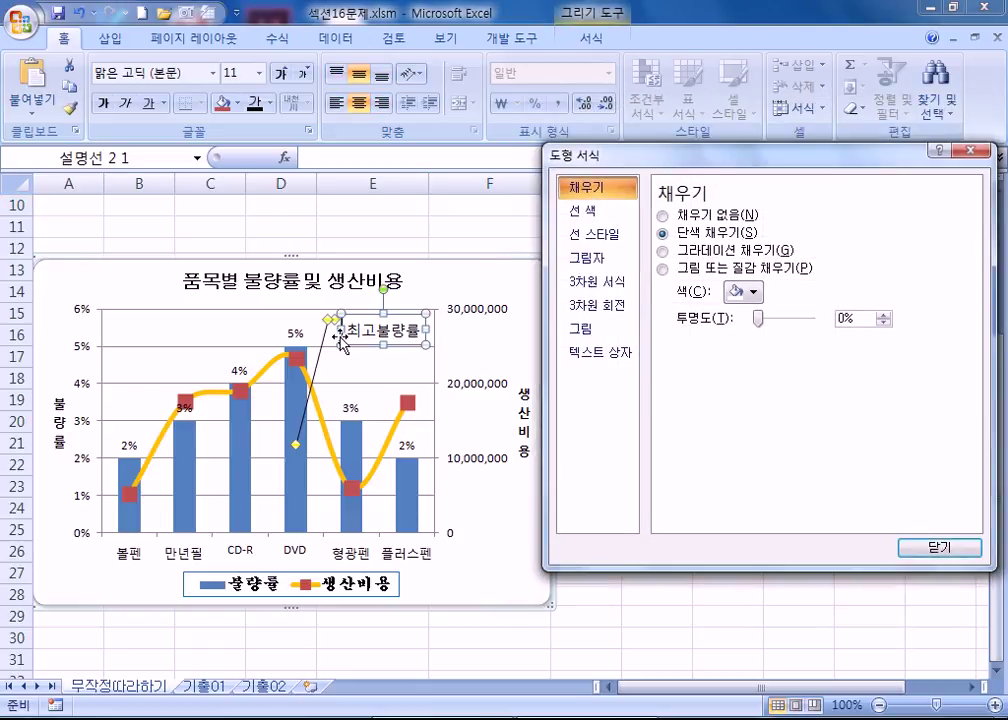
pyautogui.moveTo(289, 447); pyautogui.dragTo(297, 446)
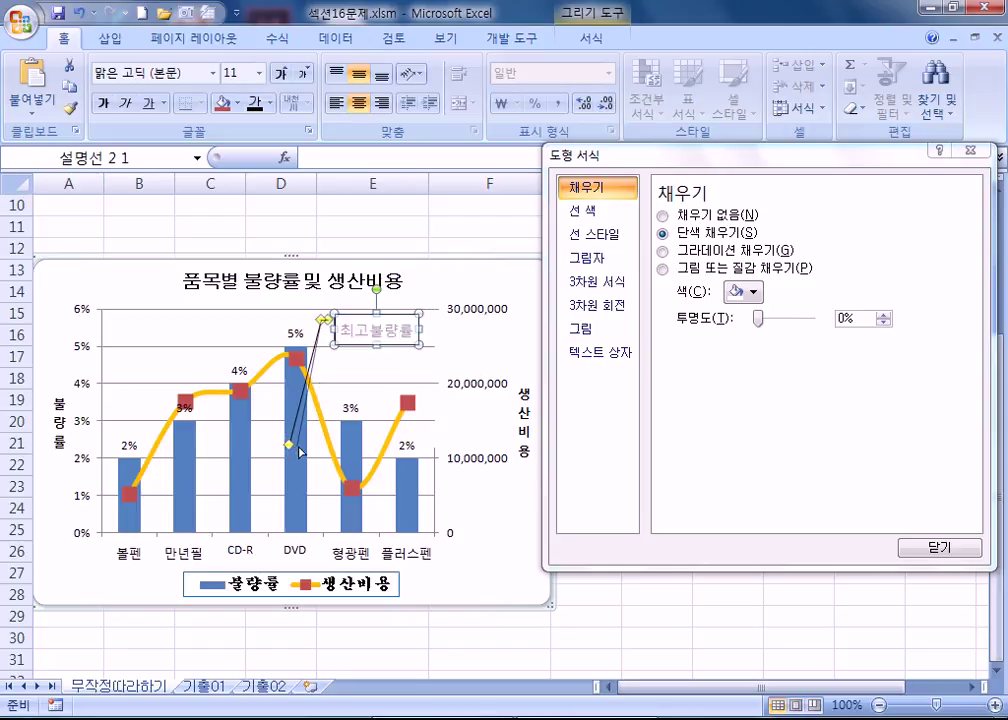
# Reapply the automatic font color (자동) to the callout text and the solid fill (단색 채우기) to its shape
pyautogui.click(318, 346)
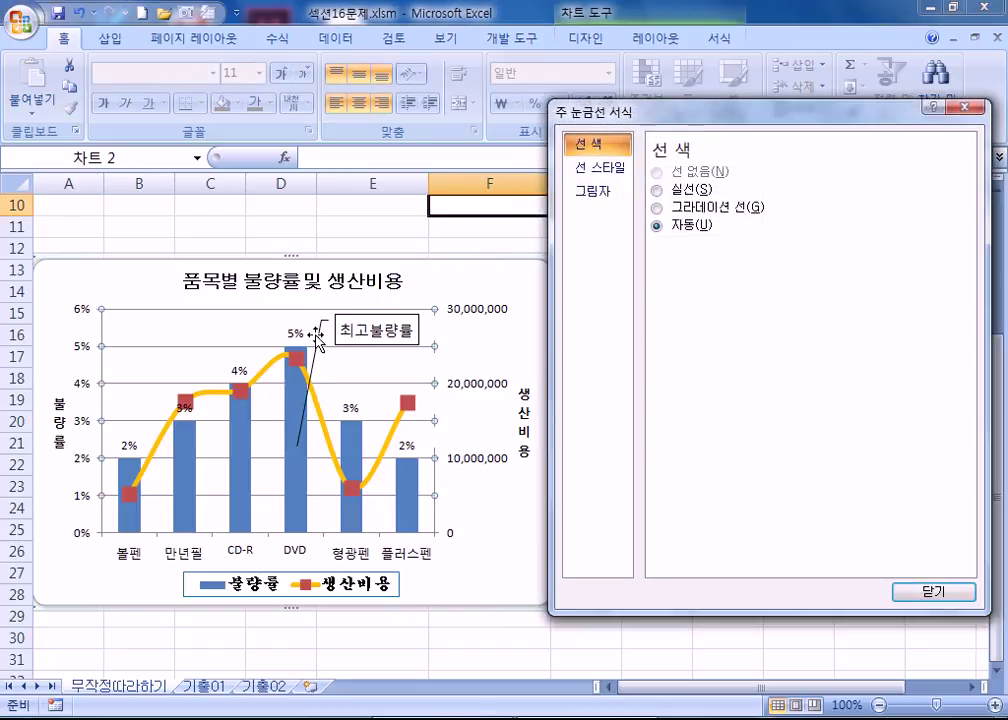
pyautogui.click(318, 360)
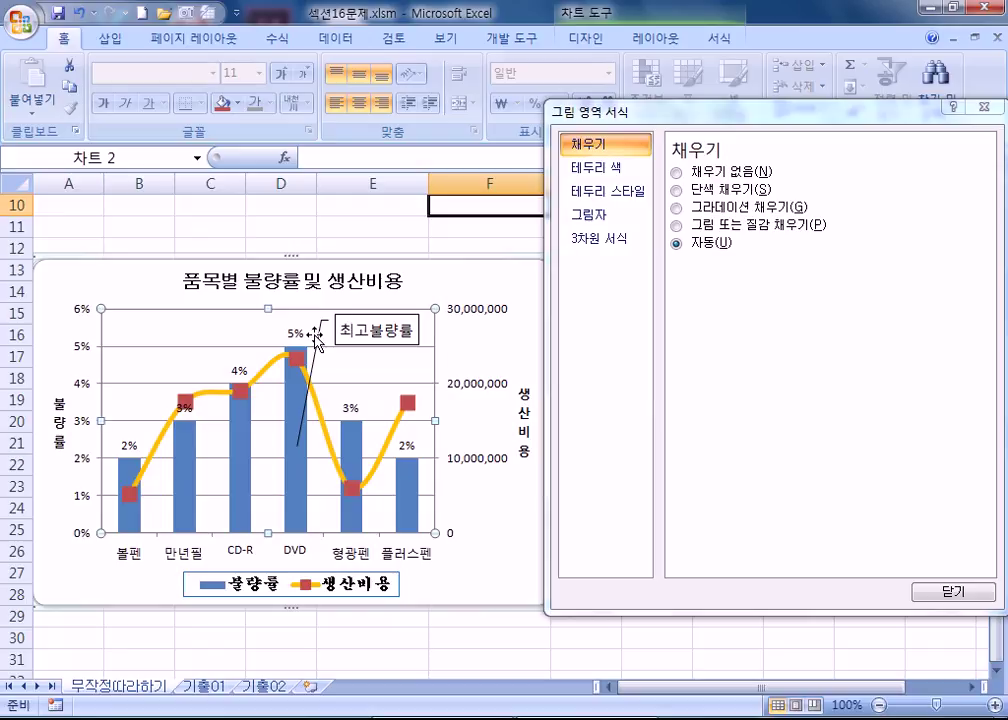
pyautogui.click(321, 327)
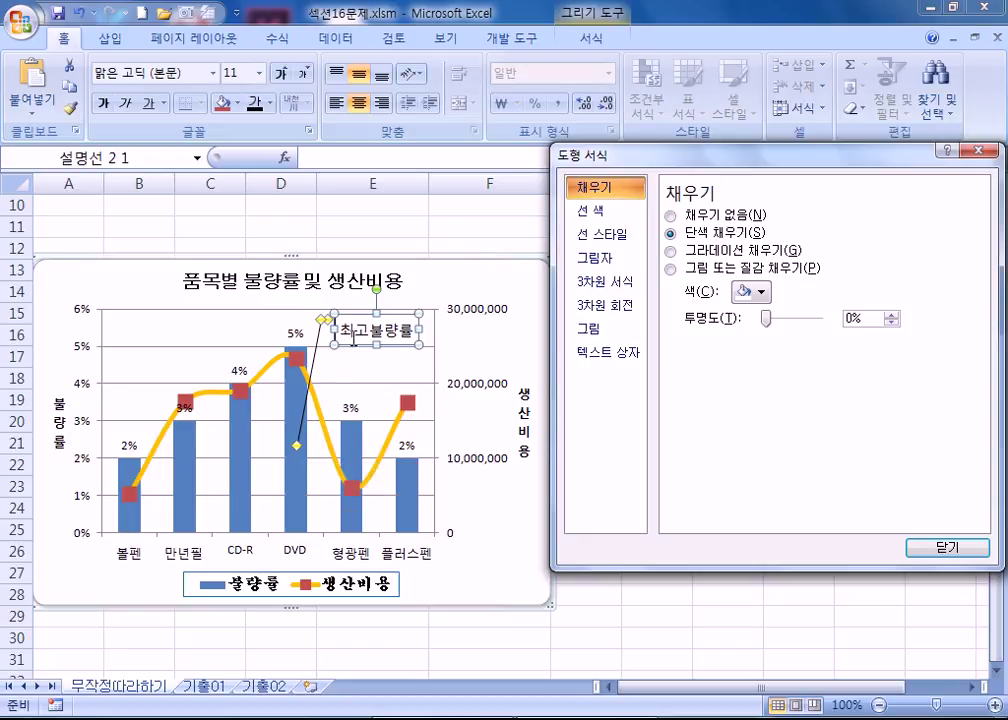
pyautogui.click(425, 347)
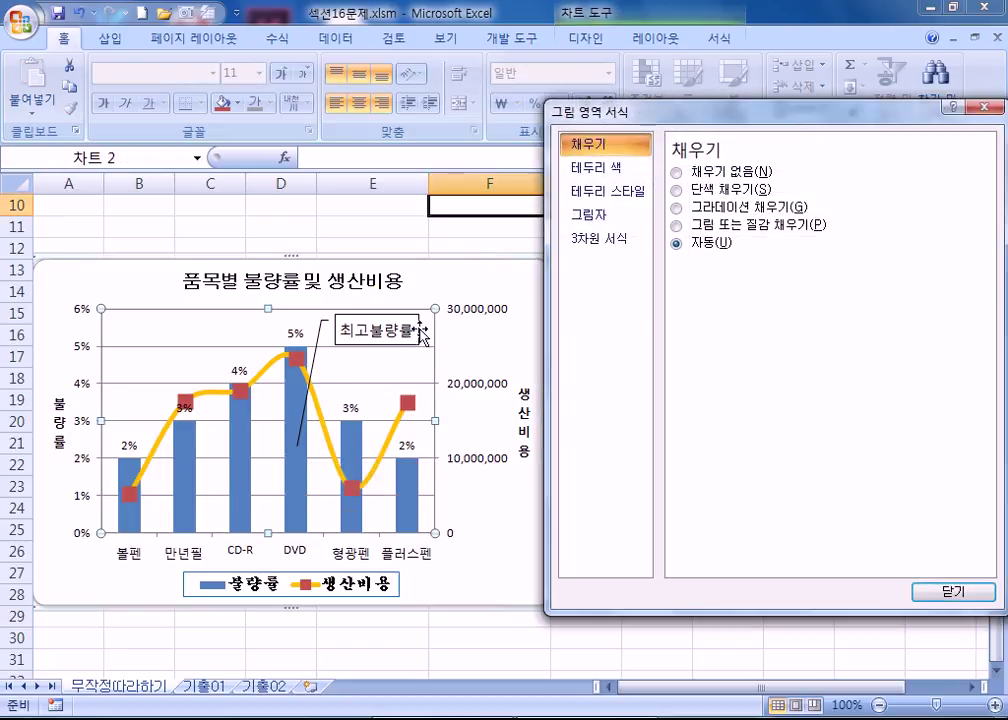
pyautogui.click(418, 334)
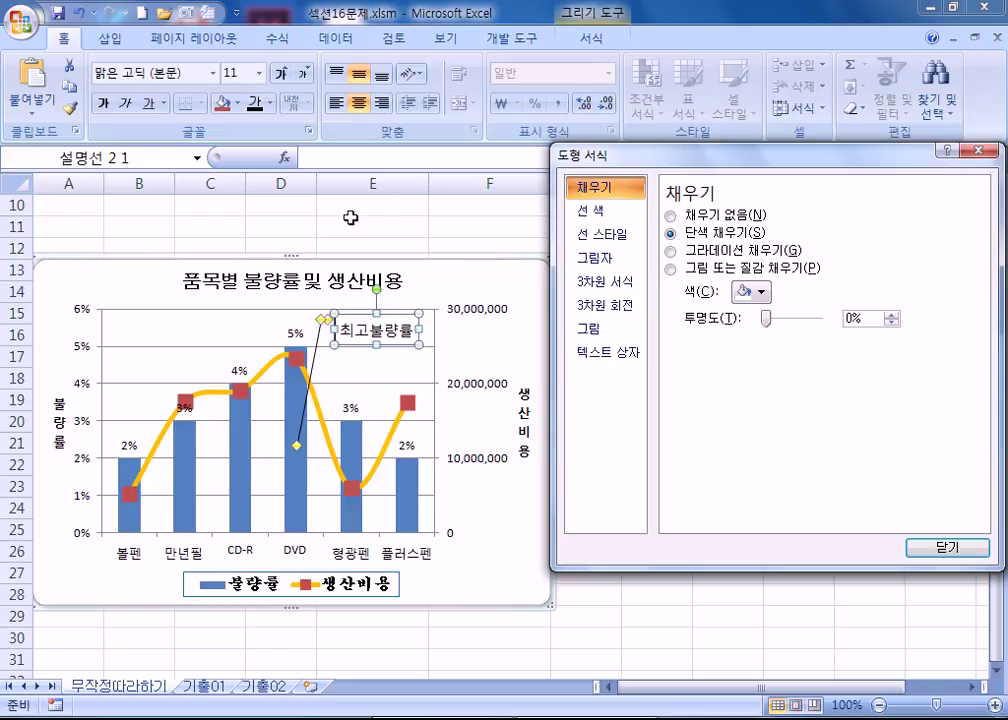
pyautogui.click(267, 103)
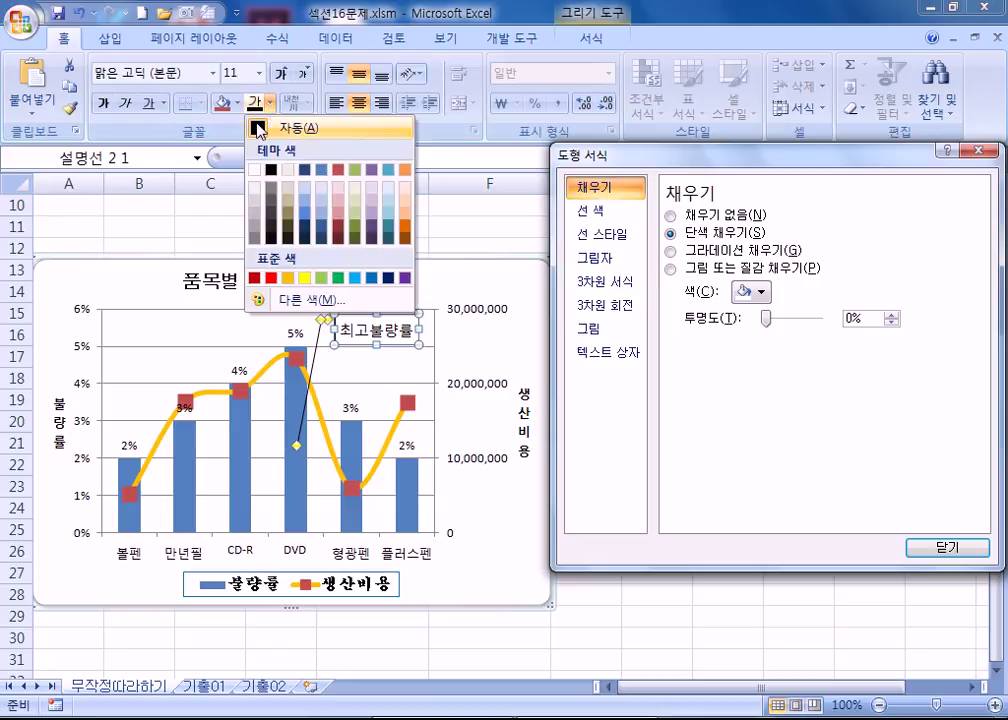
pyautogui.click(277, 132)
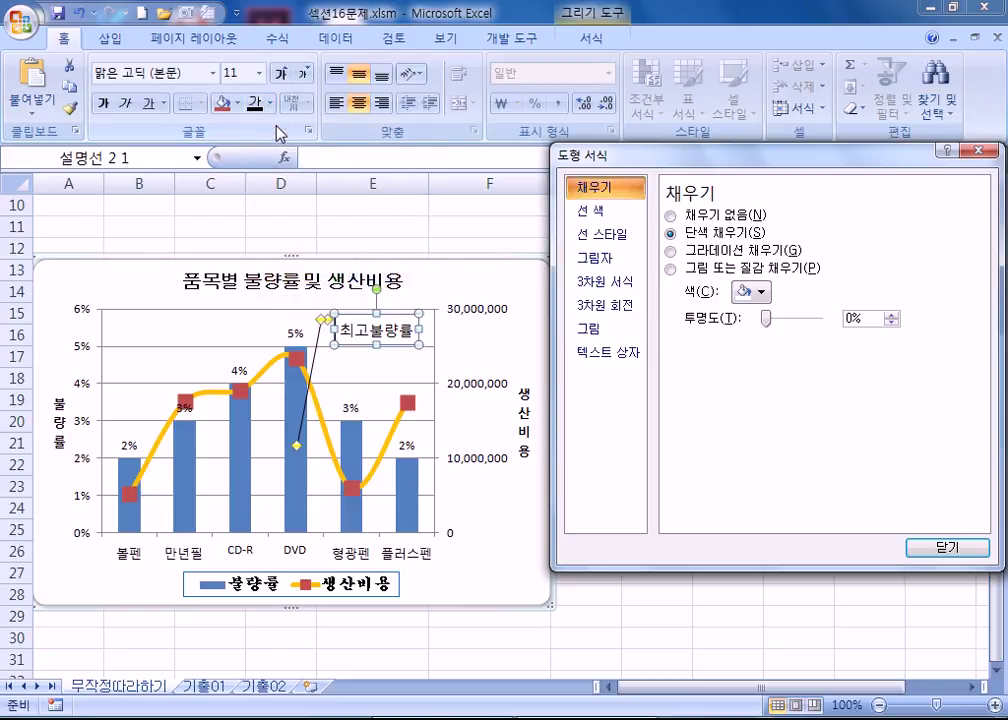
pyautogui.click(727, 219)
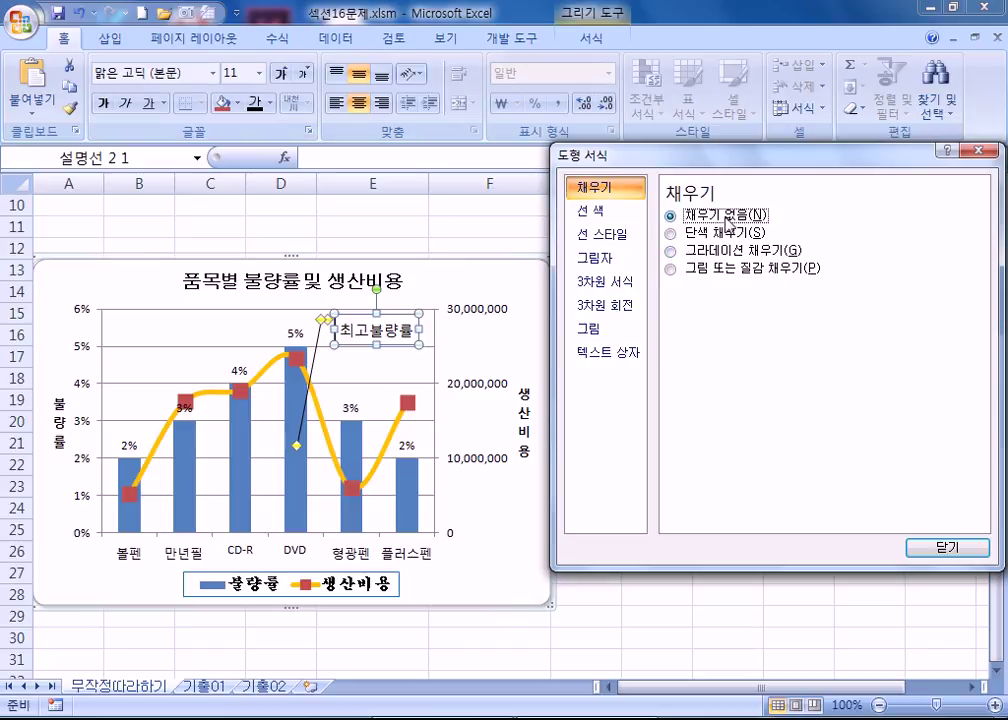
pyautogui.click(704, 234)
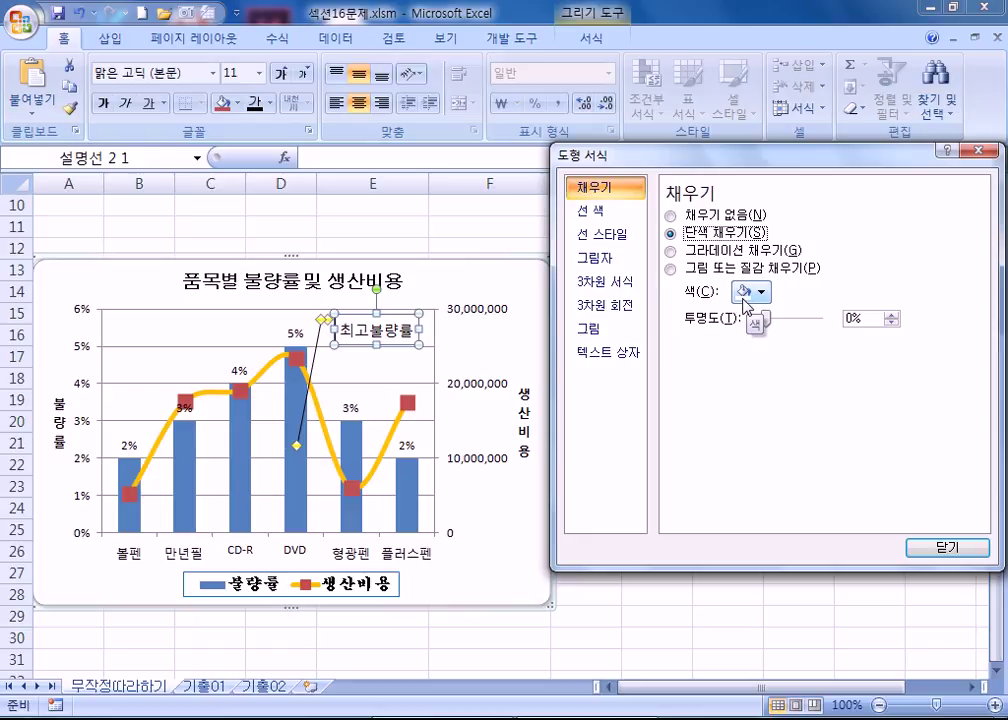
# Try thicker line widths on the callout's outline and return the width to 1 pt
pyautogui.click(603, 234)
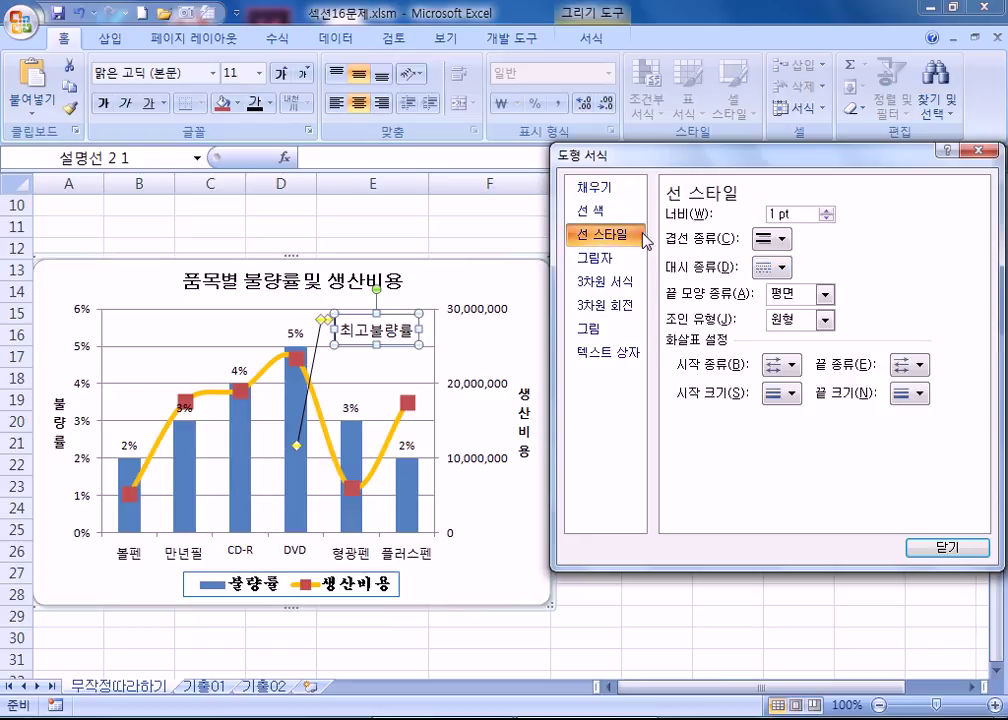
pyautogui.click(827, 211)
pyautogui.click(827, 211)
pyautogui.click(827, 211)
pyautogui.click(827, 211)
pyautogui.click(827, 211)
pyautogui.click(827, 218)
pyautogui.click(827, 218)
pyautogui.click(827, 218)
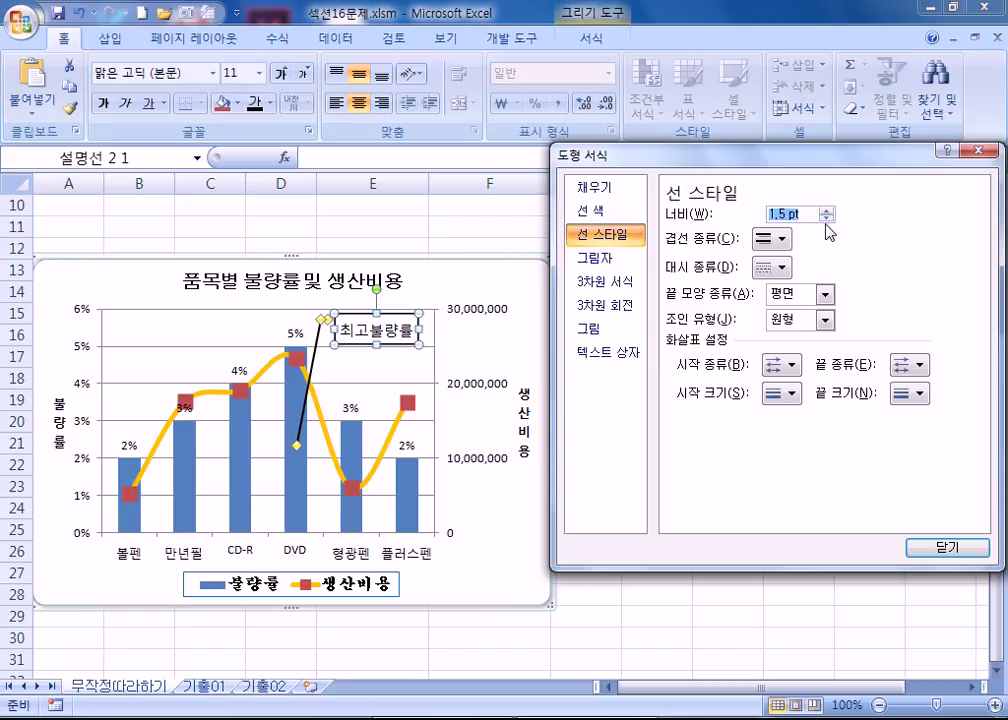
pyautogui.click(827, 218)
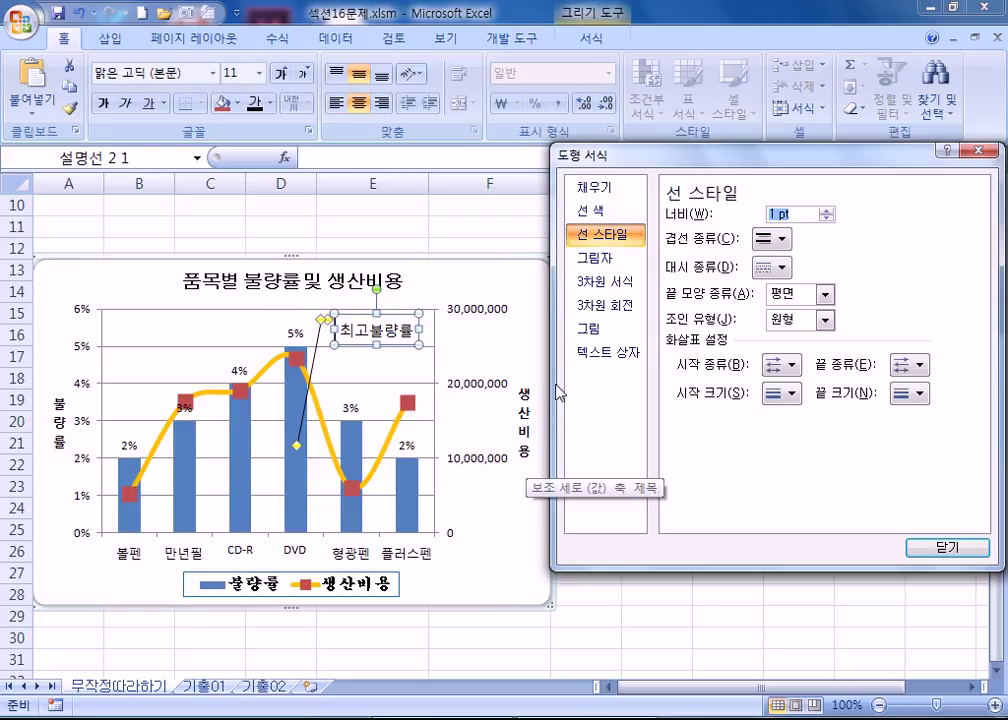
# Review the callout's internal margins and turn on fitting the shape to its text size (도형을 텍스트 크기에 맞춤)
pyautogui.click(603, 356)
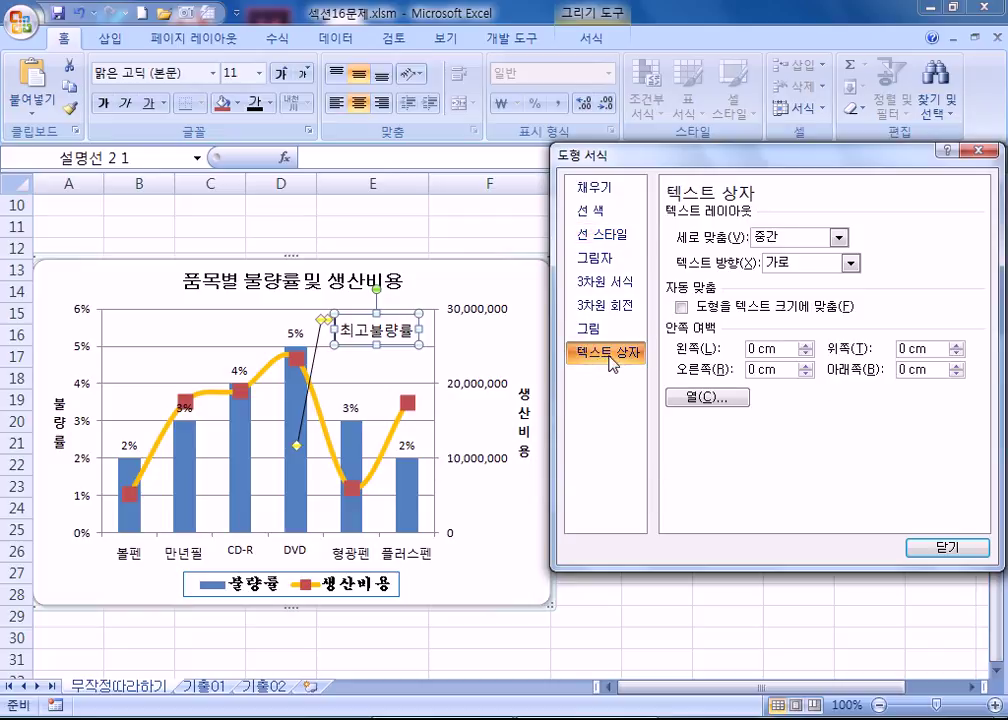
pyautogui.moveTo(781, 351); pyautogui.dragTo(752, 370)
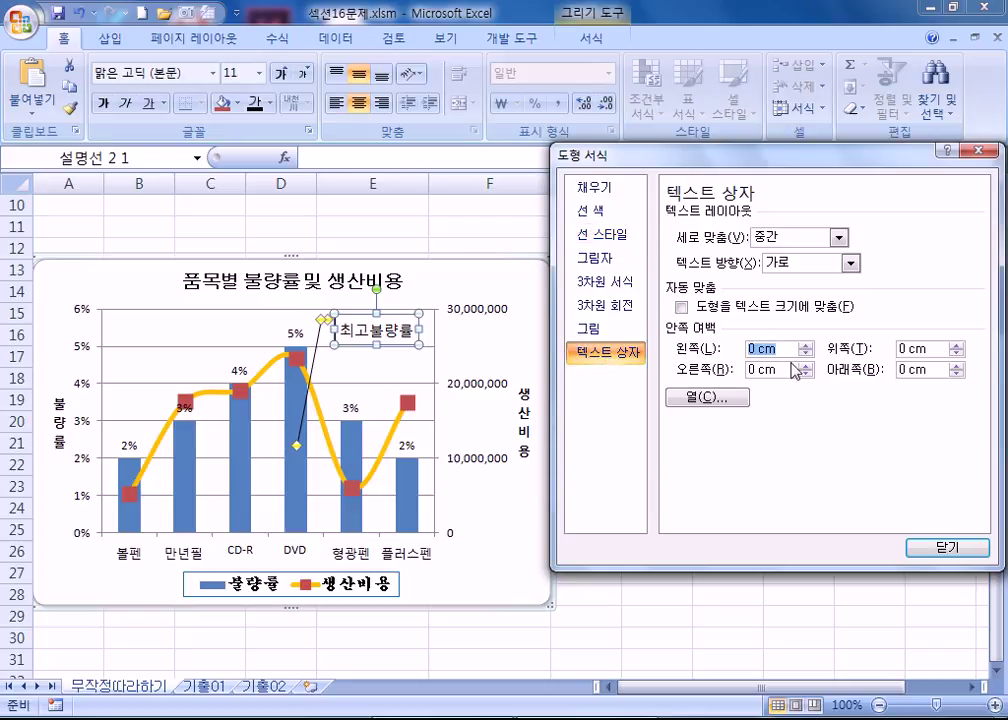
pyautogui.click(782, 350)
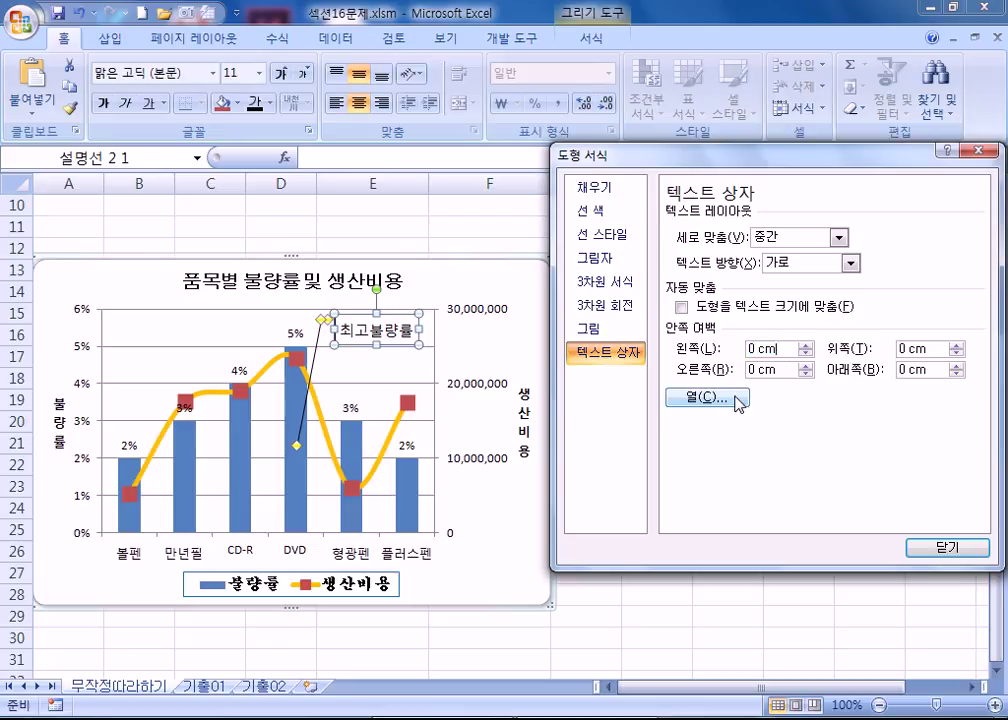
pyautogui.click(682, 308)
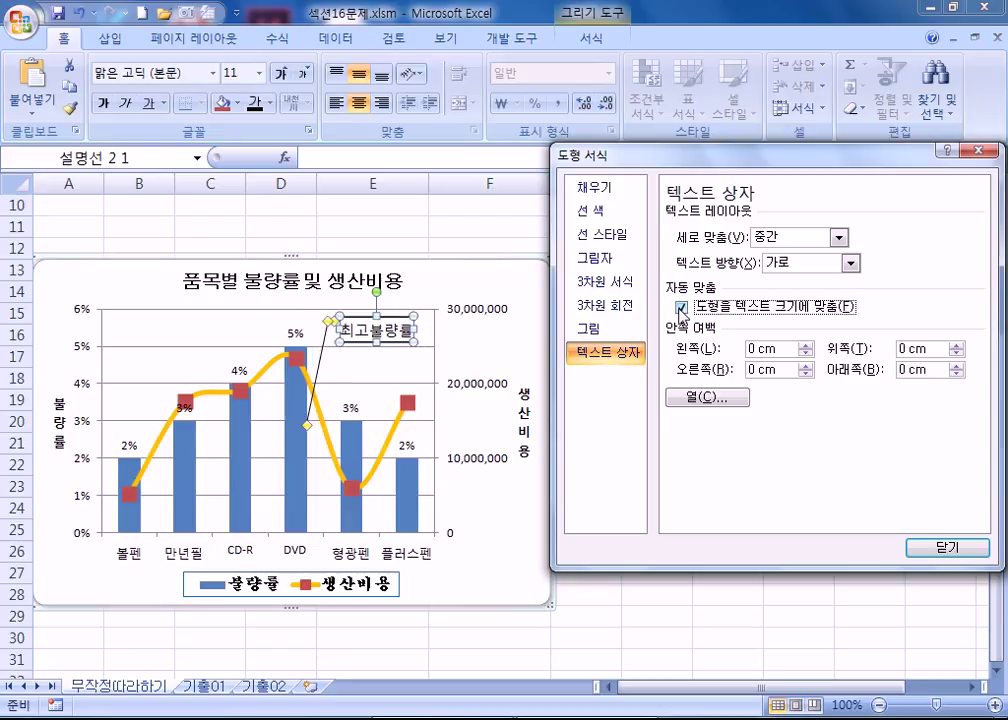
# Enlarge the callout box slightly and move it so its leader line's tip sits within the DVD column
pyautogui.click(425, 329)
pyautogui.moveTo(422, 349); pyautogui.dragTo(425, 346)
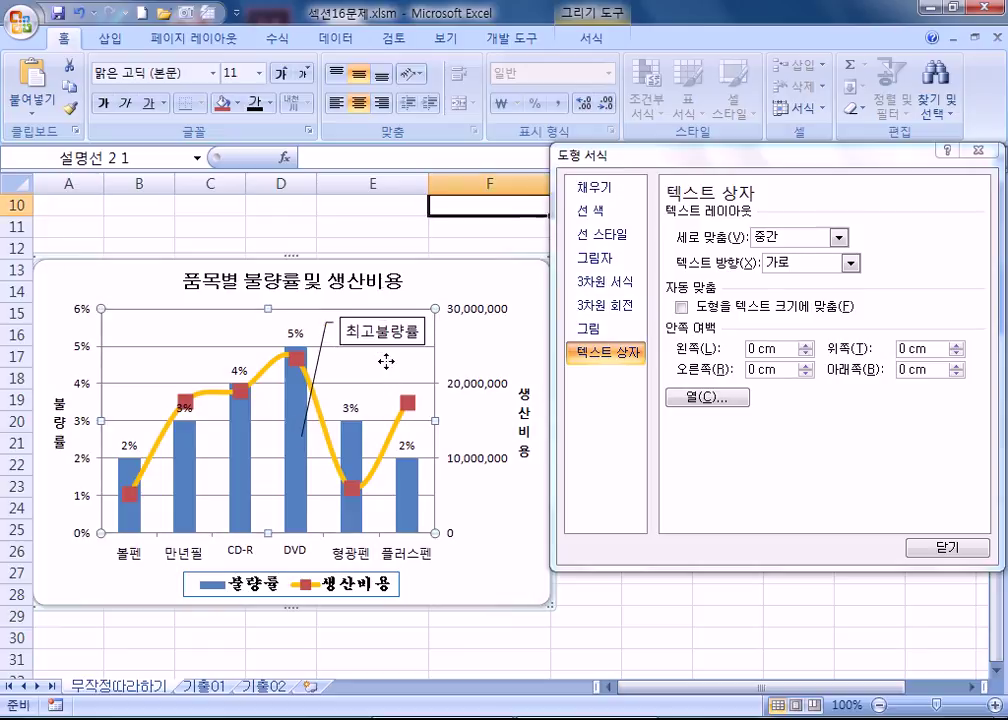
pyautogui.click(378, 362)
pyautogui.click(344, 335)
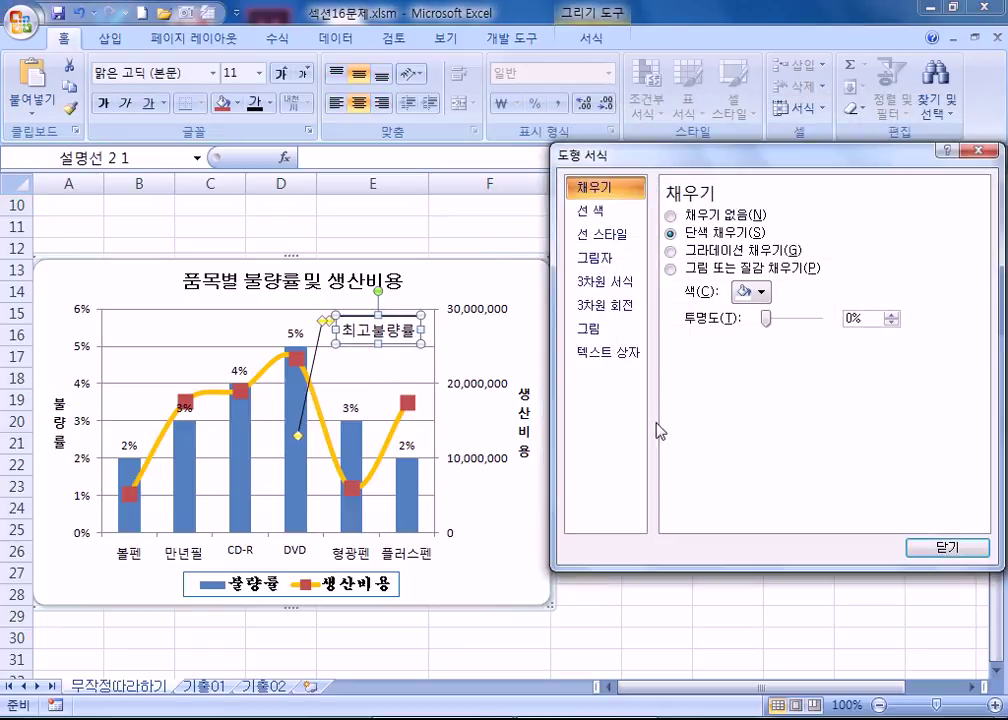
pyautogui.click(490, 353)
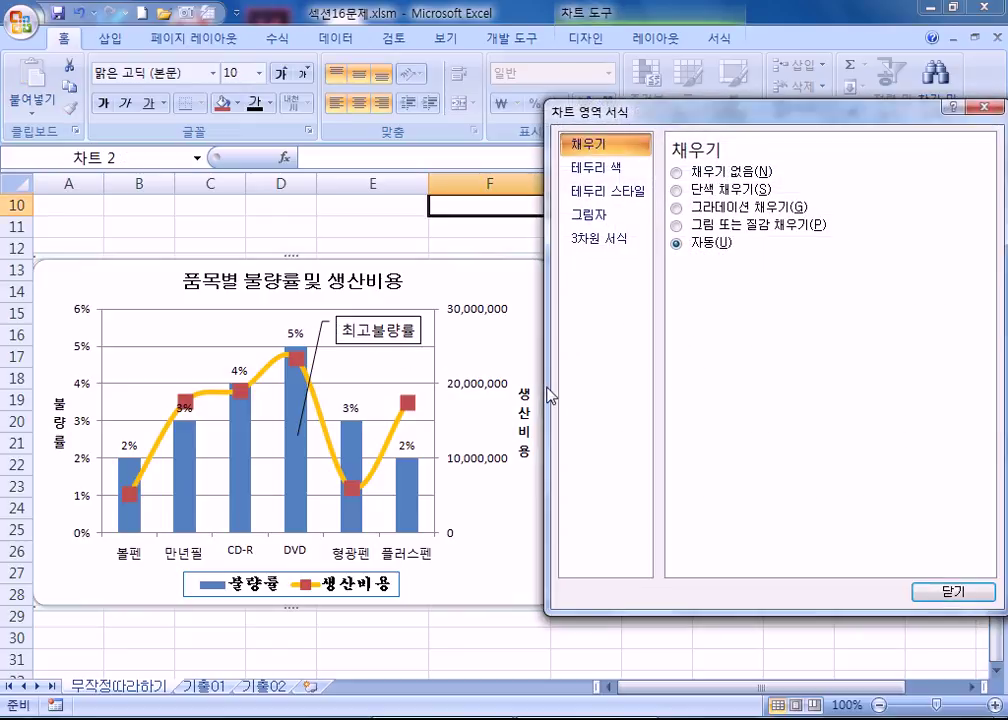
# Turn on 도형을 텍스트 크기에 맞춤 for the repositioned callout so the box fits its text
pyautogui.click(418, 332)
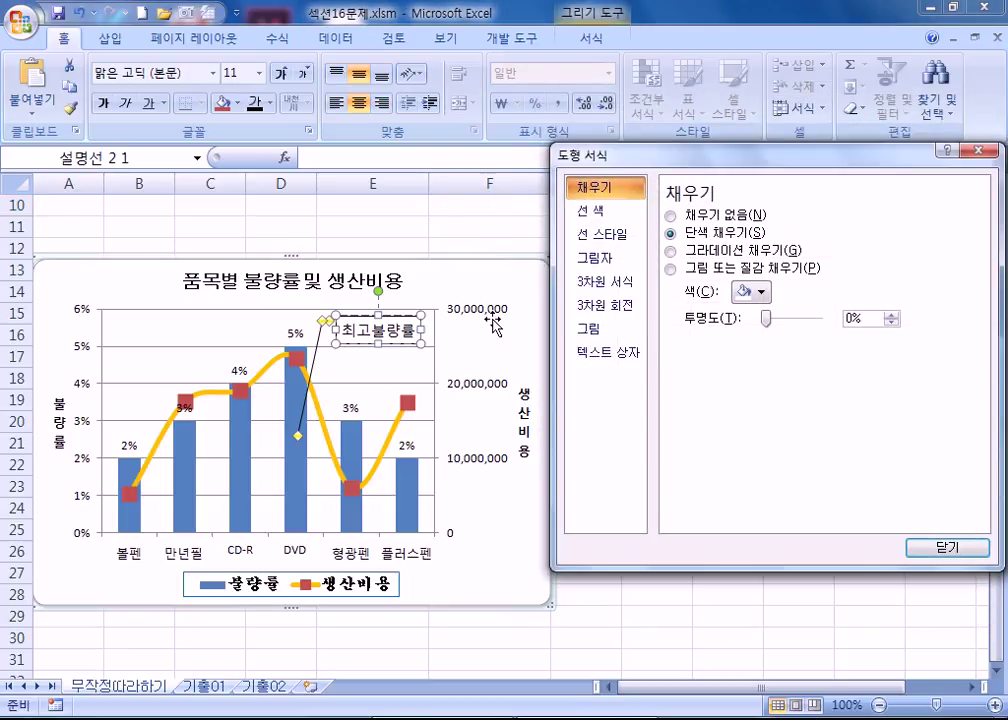
pyautogui.click(600, 352)
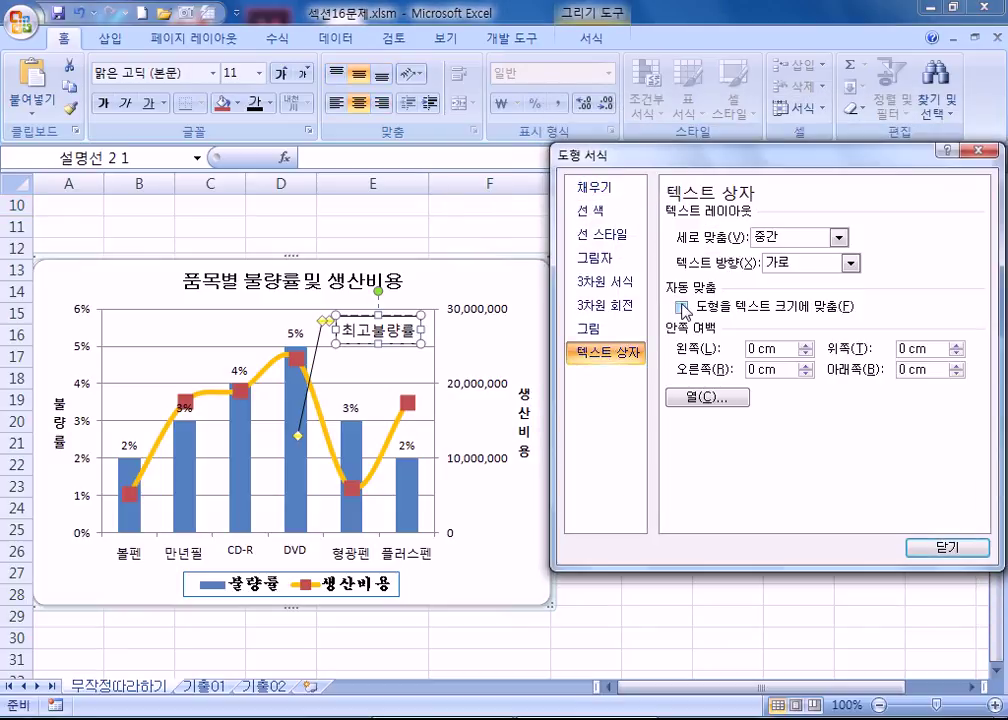
pyautogui.click(682, 307)
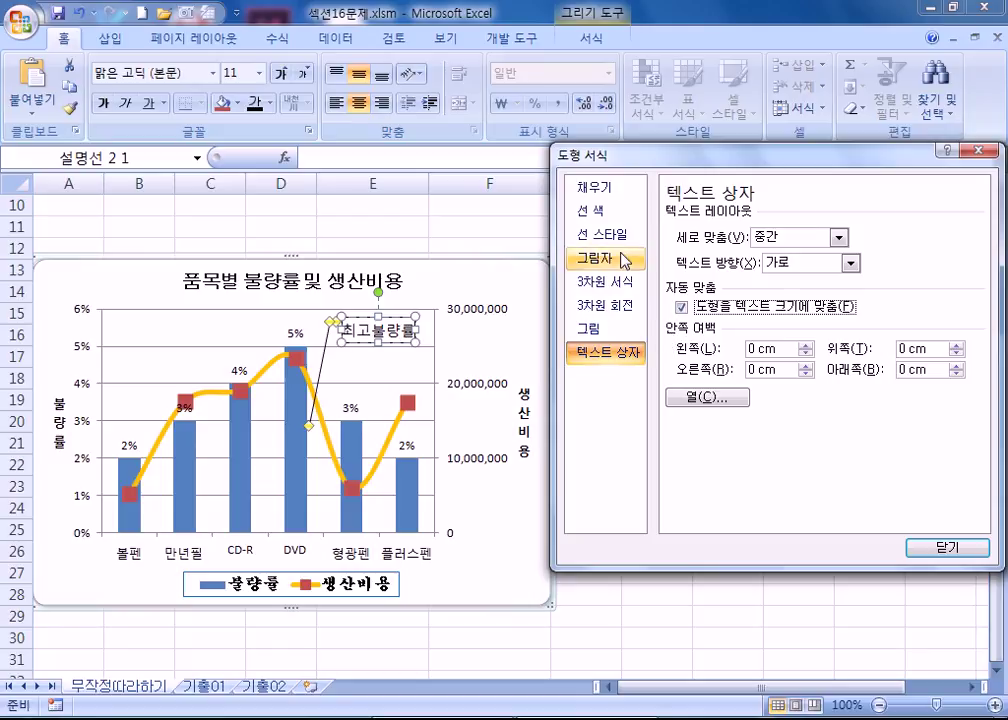
# Set the font of the 최고불량률 callout text to 굴림 and choose its font colour
pyautogui.click(180, 74)
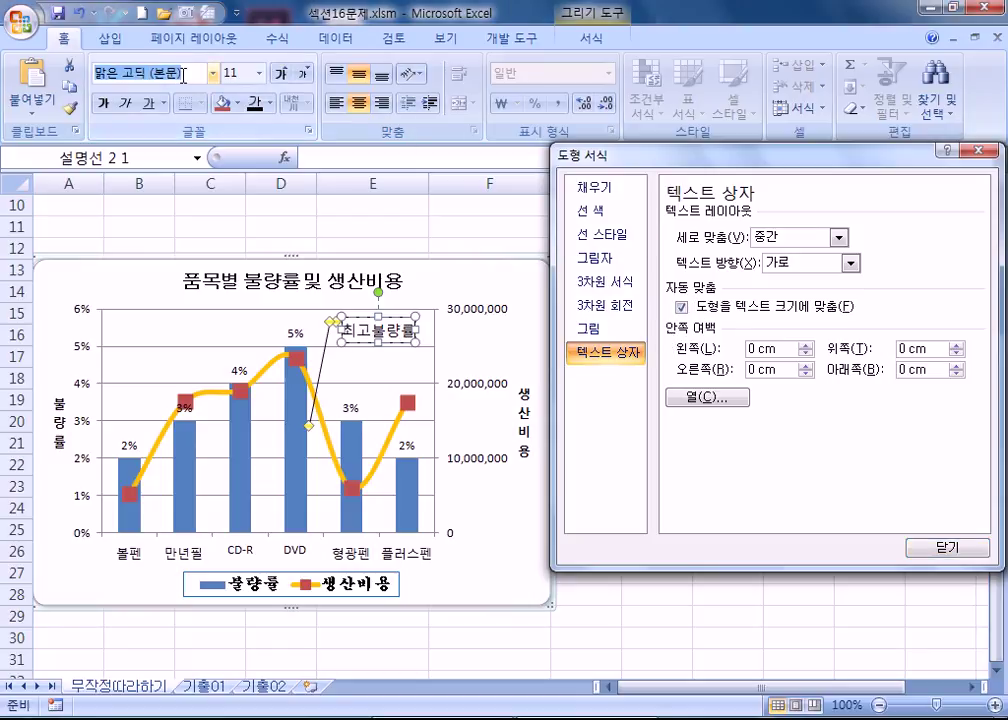
pyautogui.write('굴림')
pyautogui.press('Return')
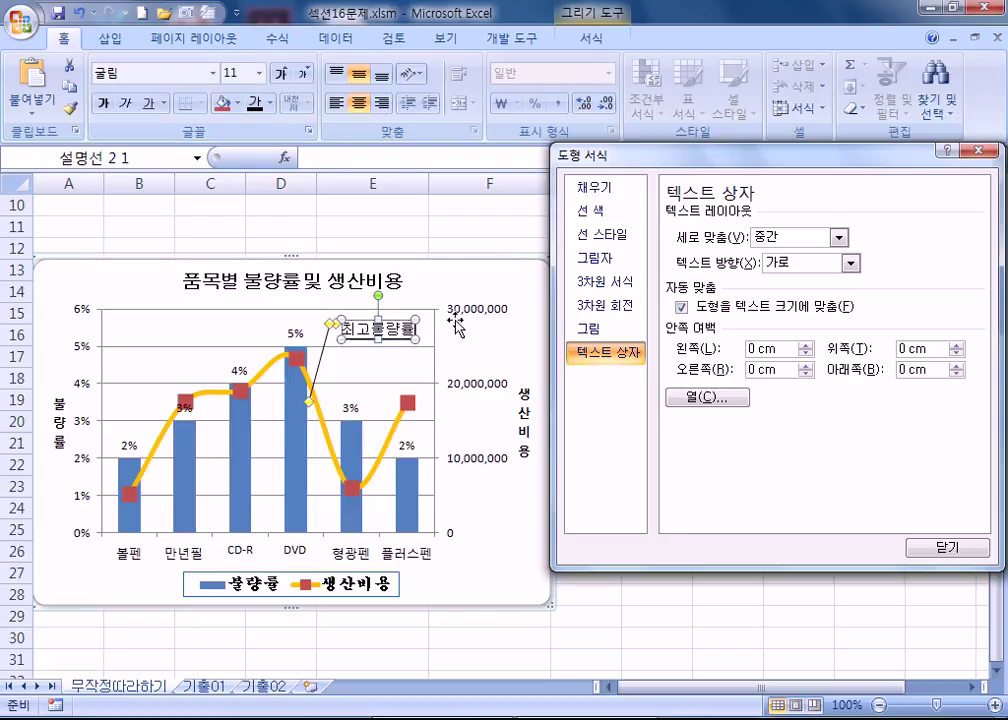
pyautogui.click(269, 103)
pyautogui.click(288, 129)
# Apply a solid black outline to the 최고불량률 callout and check its line style settings
pyautogui.click(605, 211)
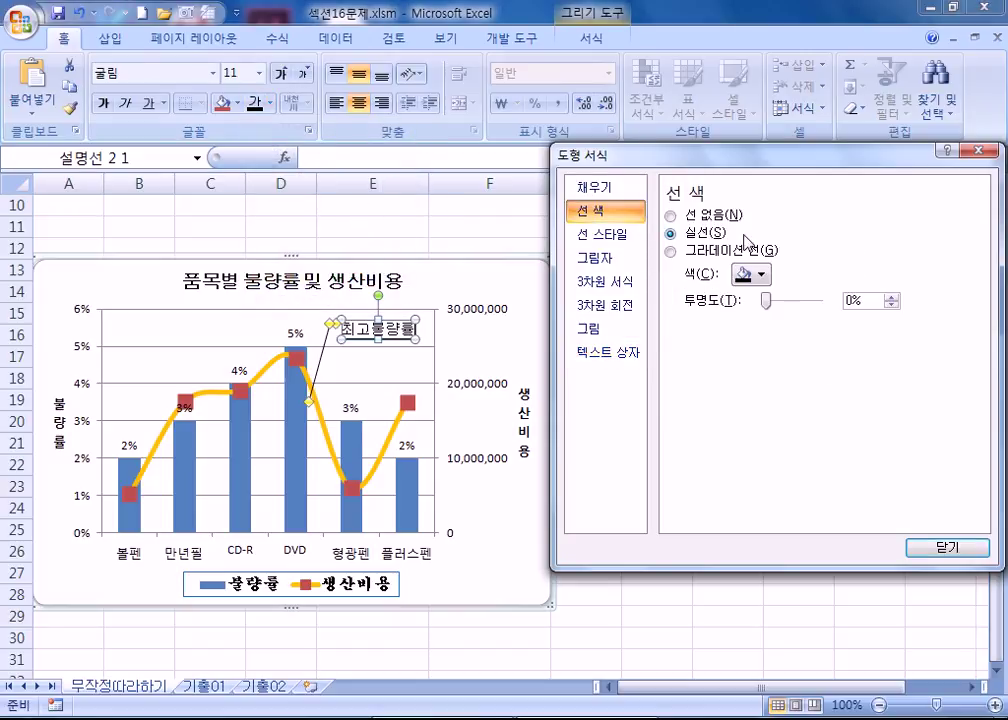
pyautogui.click(765, 279)
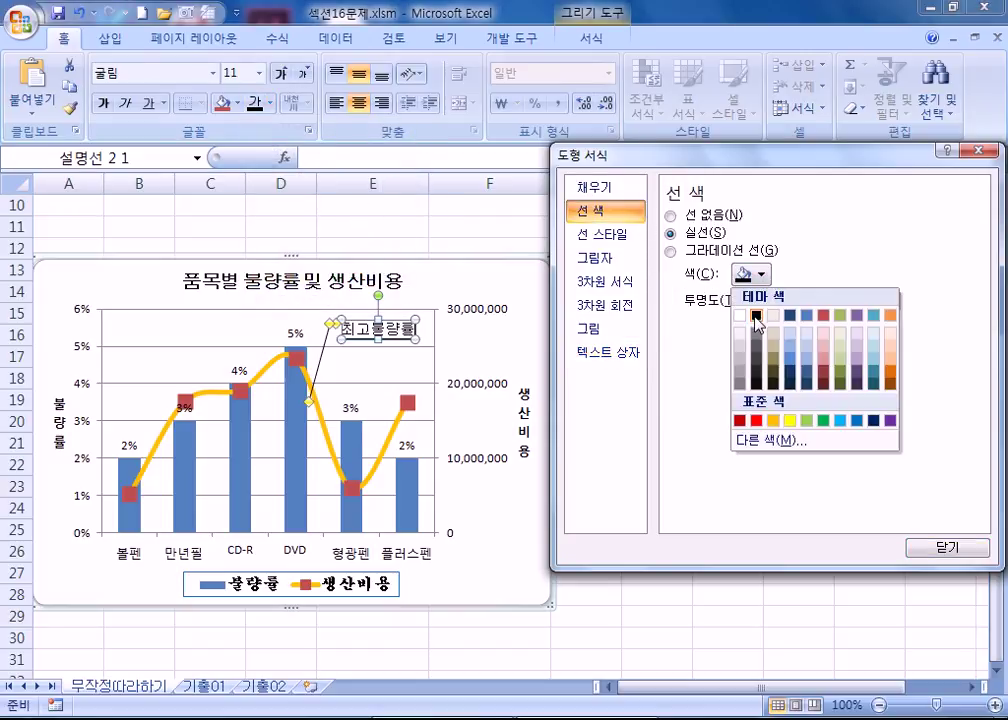
pyautogui.click(756, 317)
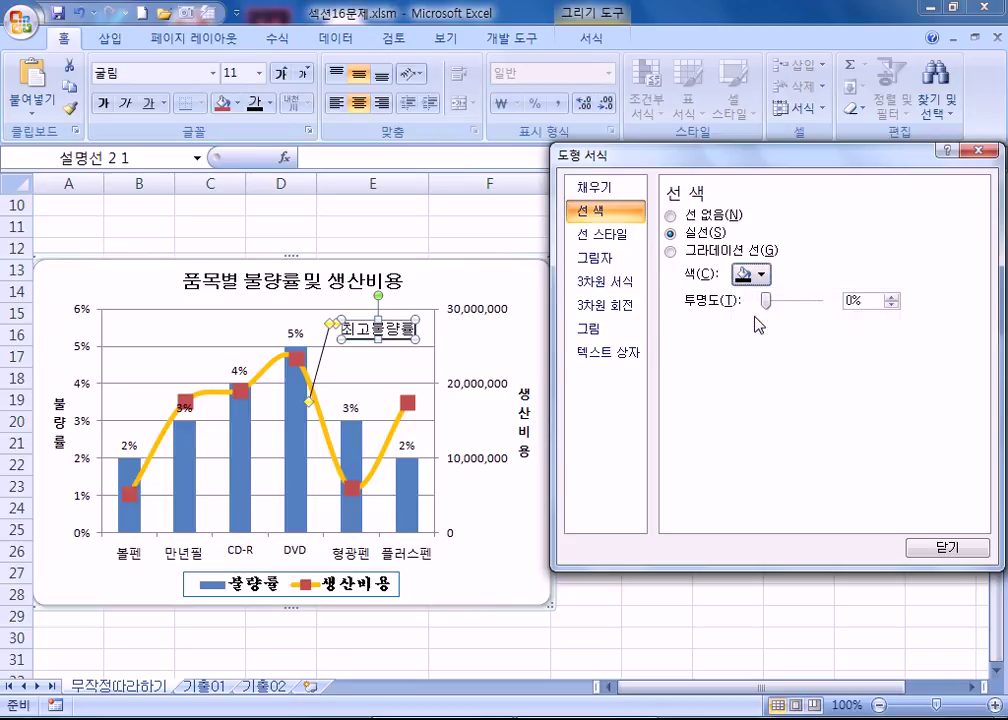
pyautogui.click(605, 234)
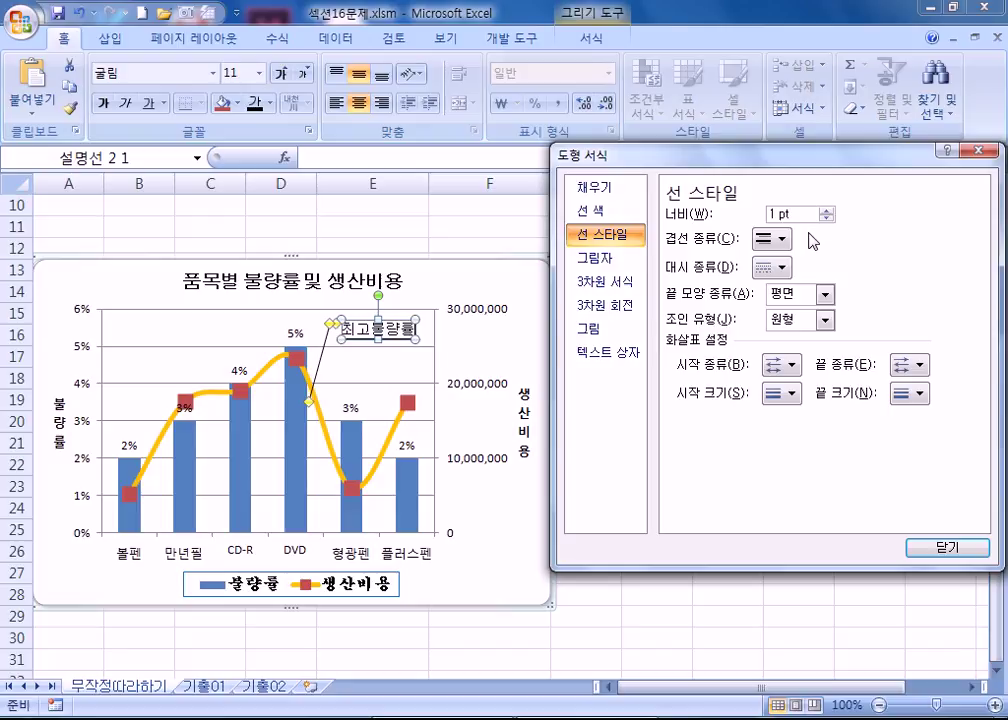
# Fill the callout with solid white, background 1 (흰색, 배경 1)
pyautogui.click(598, 187)
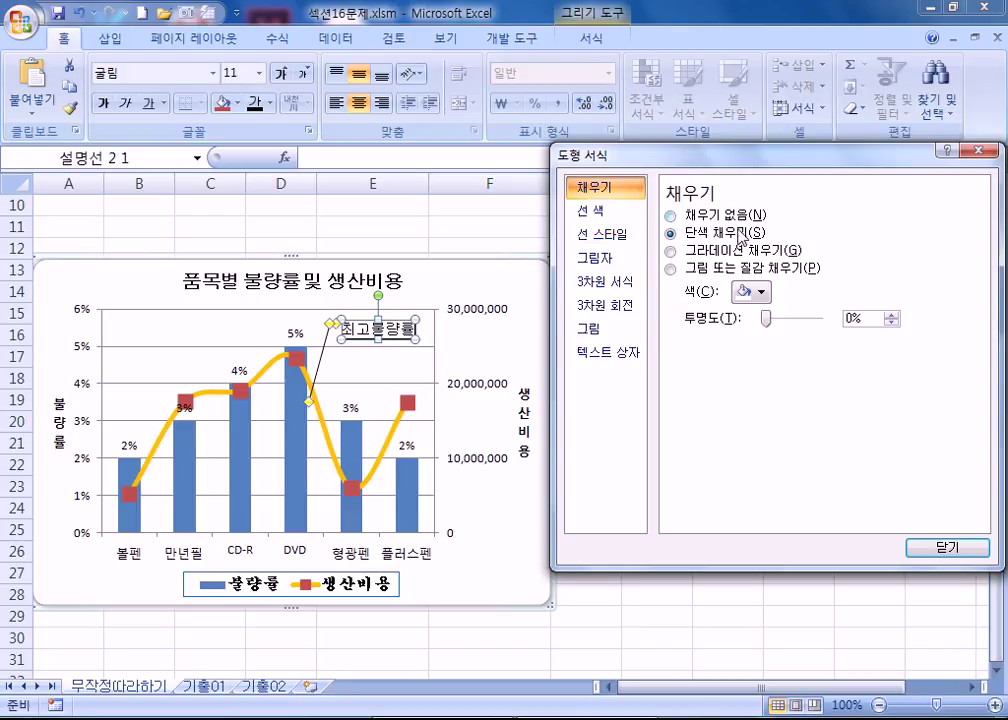
pyautogui.click(752, 291)
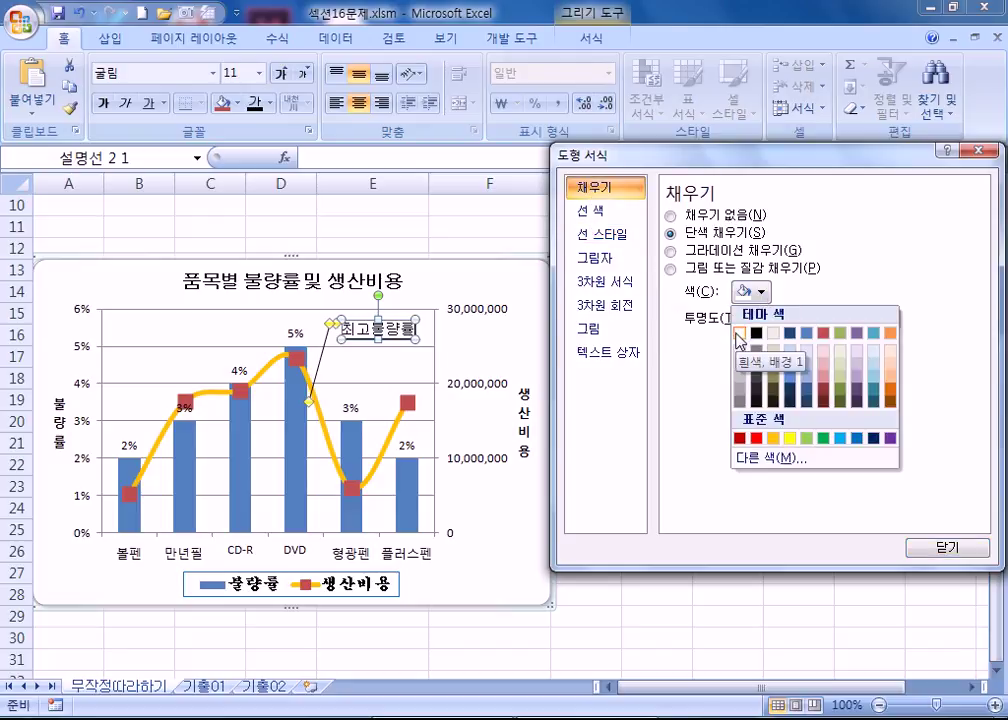
pyautogui.click(738, 334)
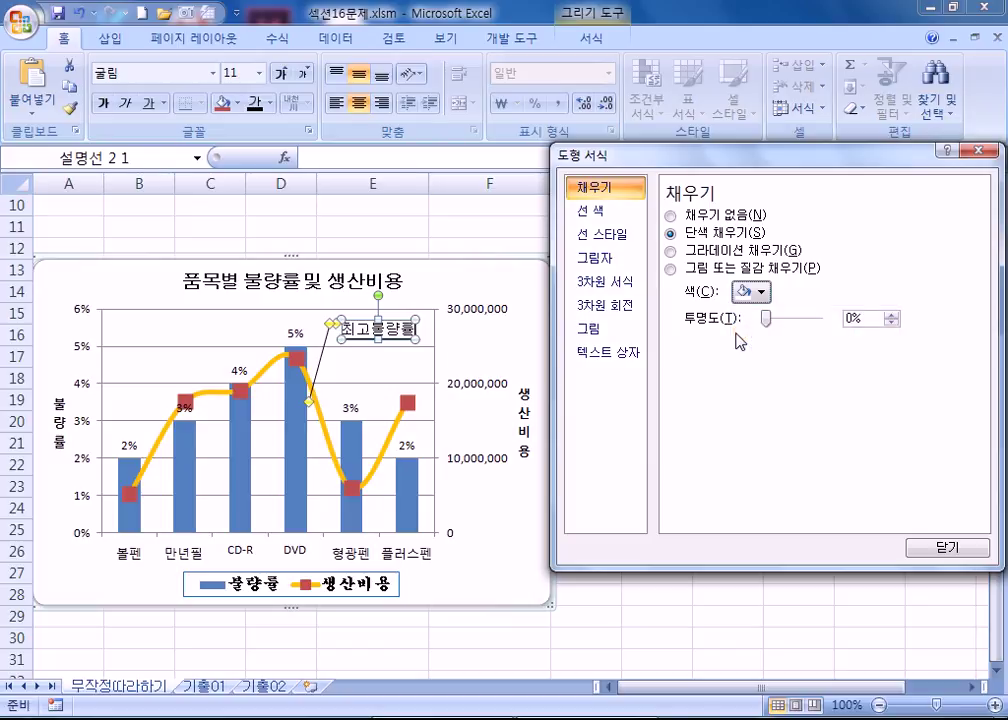
# Check the callout's resize-shape-to-fit-text option and its inner margins, and close the formatting settings
pyautogui.click(607, 352)
pyautogui.click(682, 309)
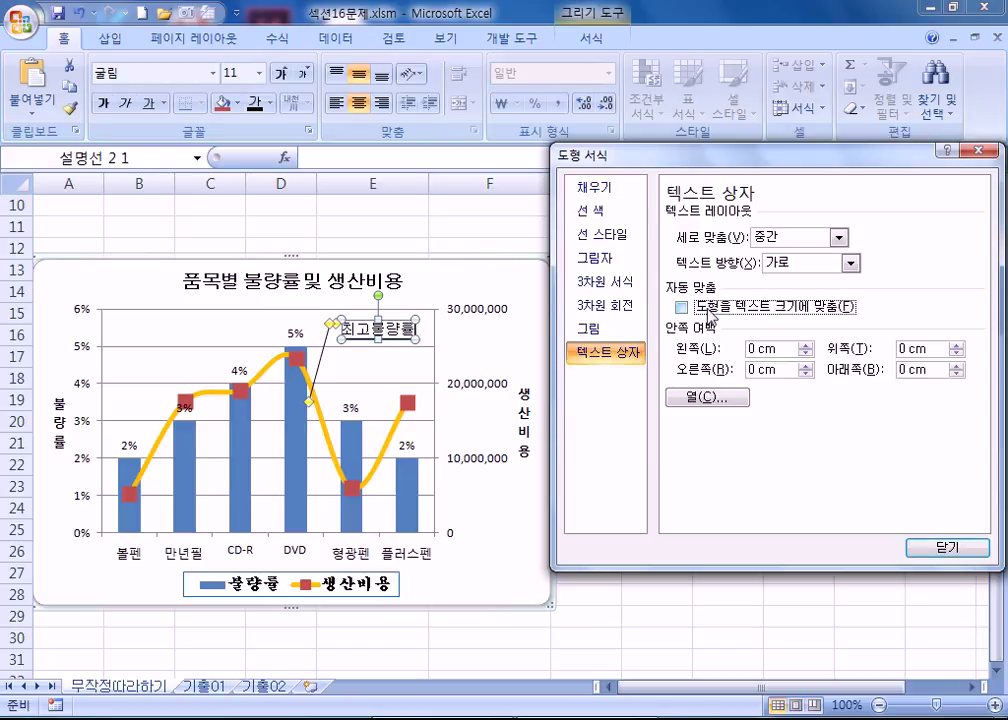
pyautogui.press('Tab')
pyautogui.click(765, 368)
pyautogui.moveTo(766, 367); pyautogui.dragTo(744, 368)
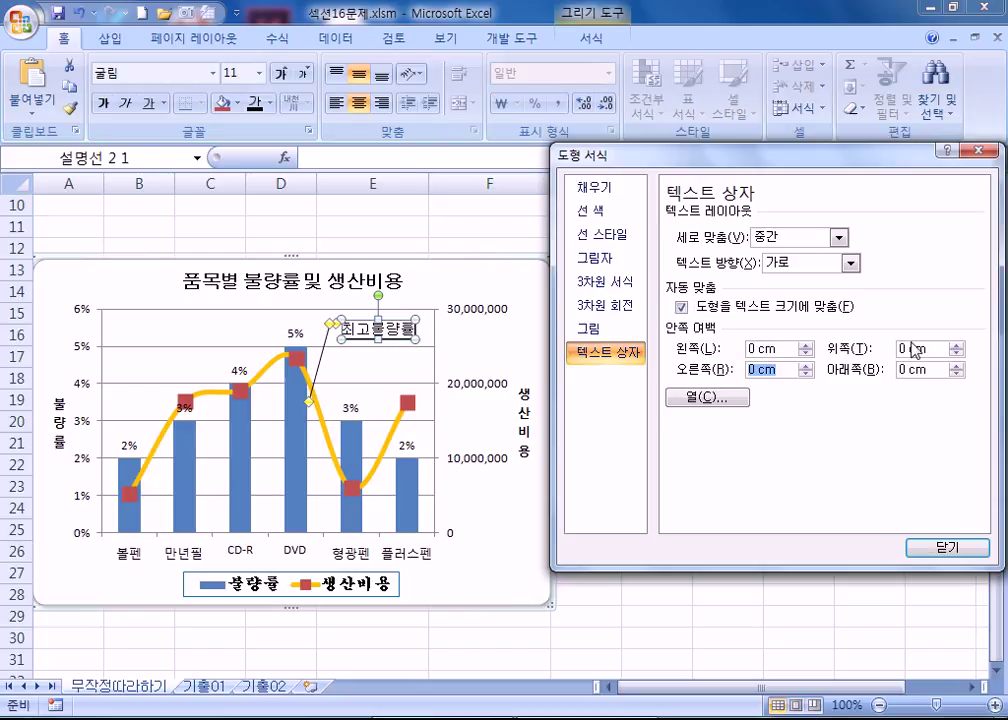
pyautogui.moveTo(936, 349); pyautogui.dragTo(878, 370)
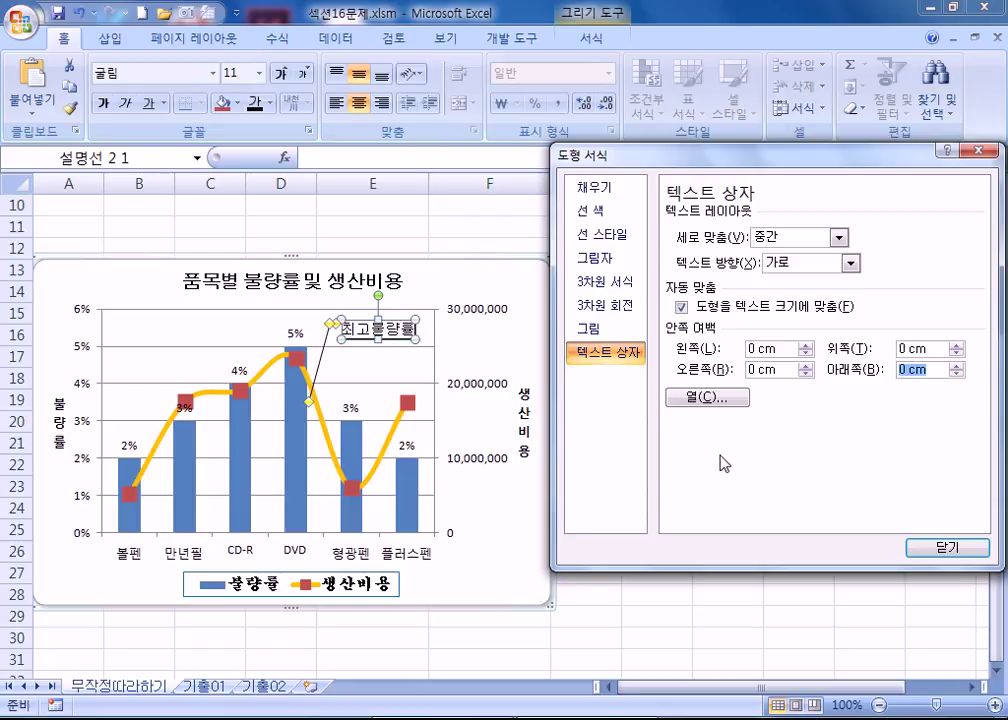
pyautogui.click(500, 282)
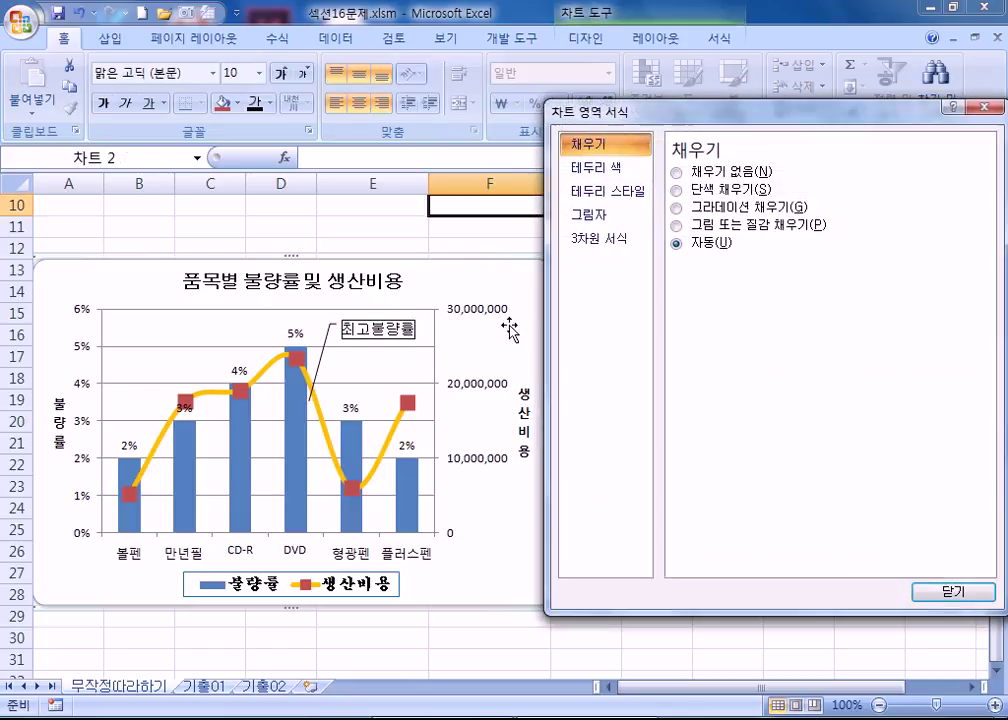
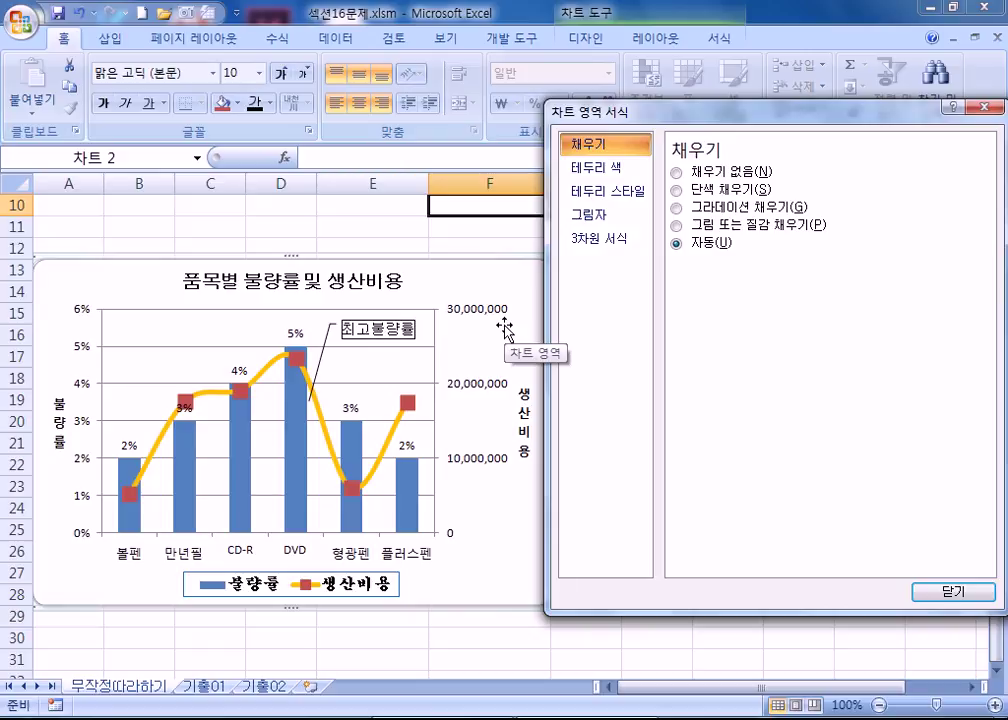
pyautogui.click(927, 591)
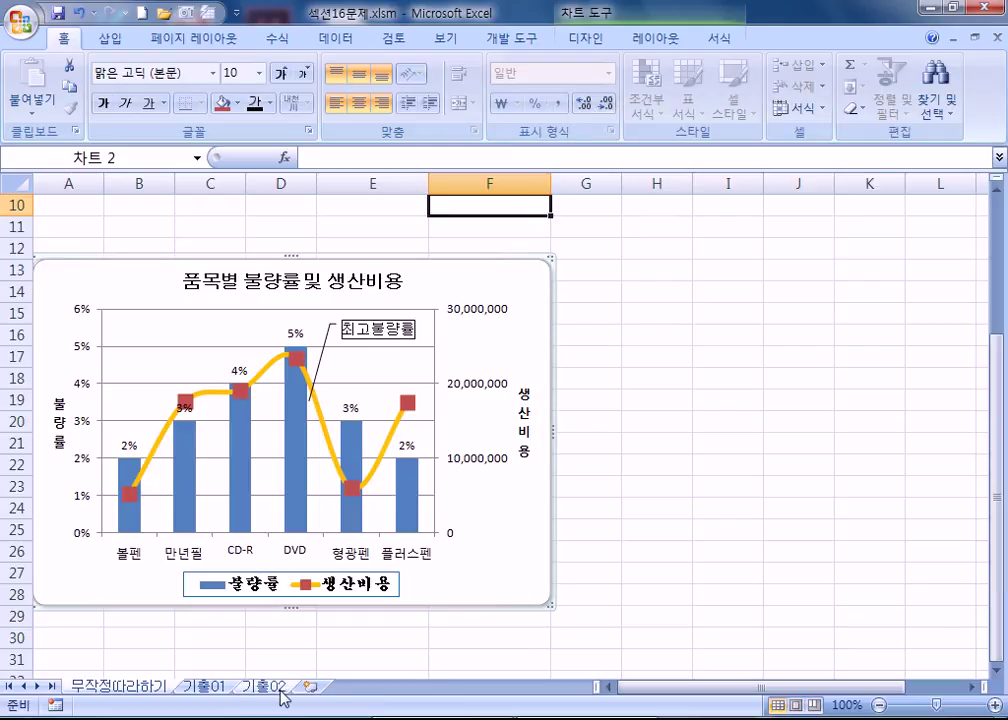
# Open the 기출01 sheet and compare the students shown in its column chart with the score table
pyautogui.click(193, 686)
pyautogui.scroll(-4, 295, 522)
pyautogui.scroll(4, 290, 531)
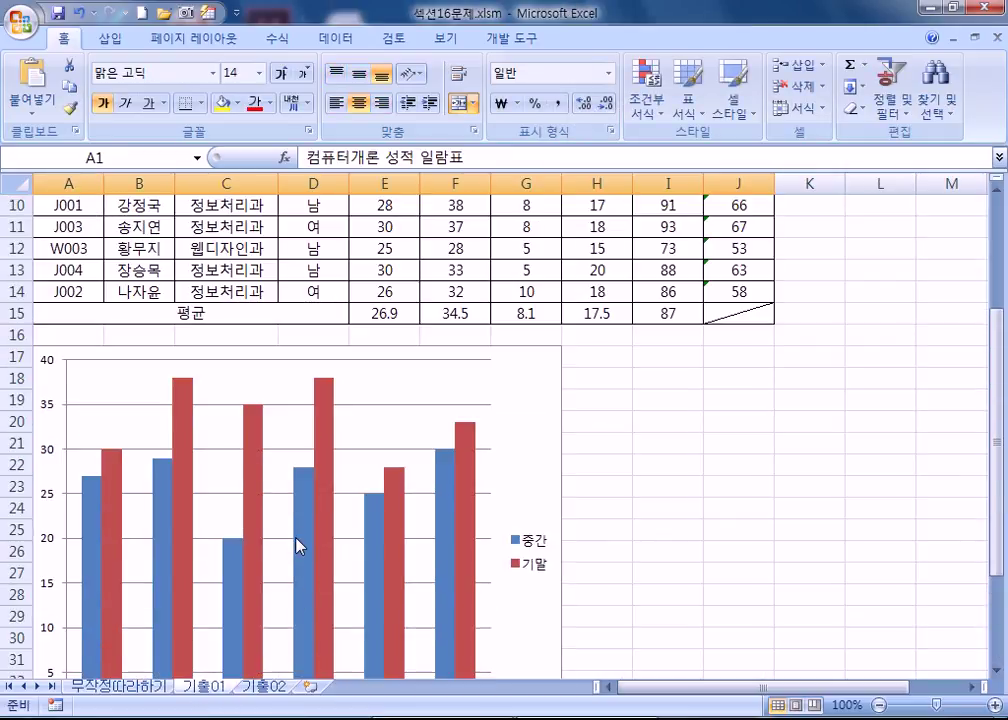
pyautogui.scroll(2, 295, 540)
pyautogui.scroll(-4, 296, 543)
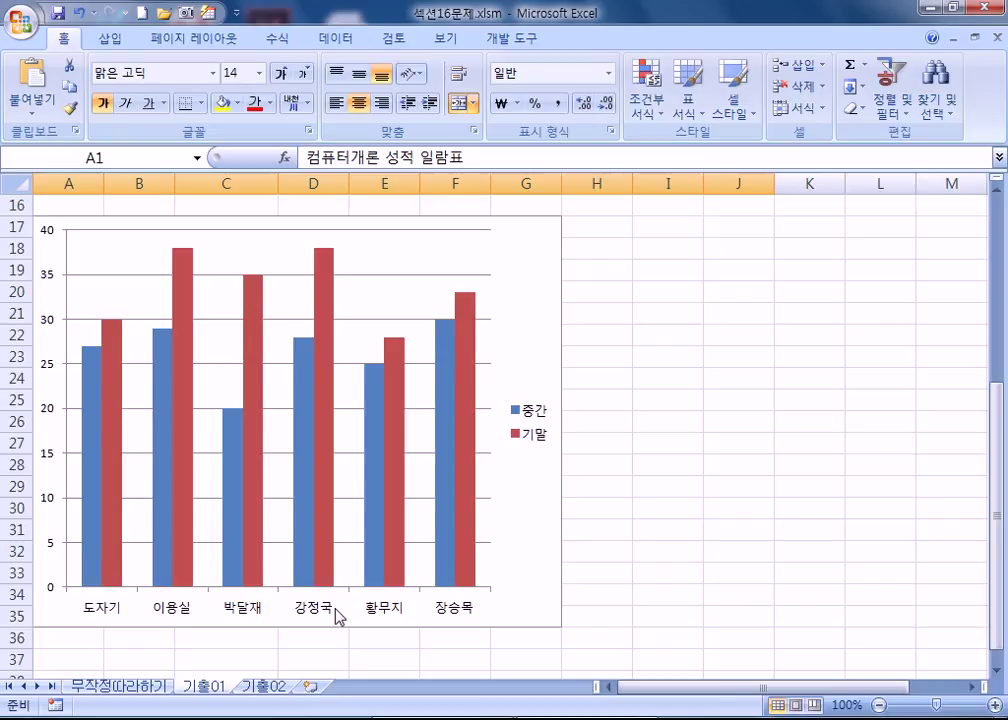
pyautogui.scroll(5, 335, 615)
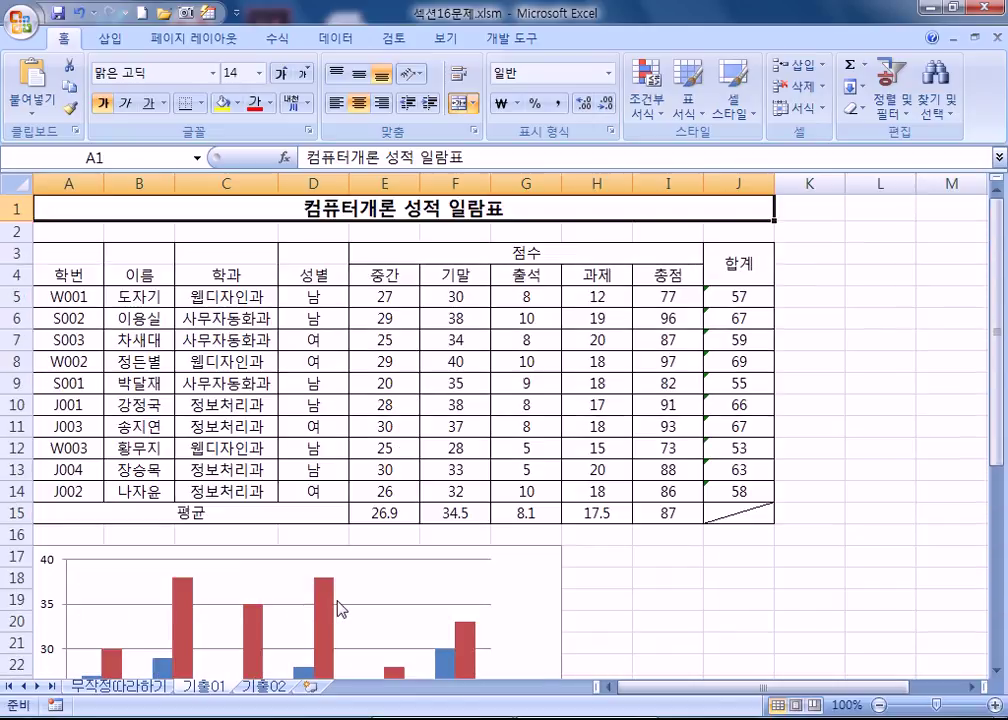
pyautogui.scroll(-5, 480, 400)
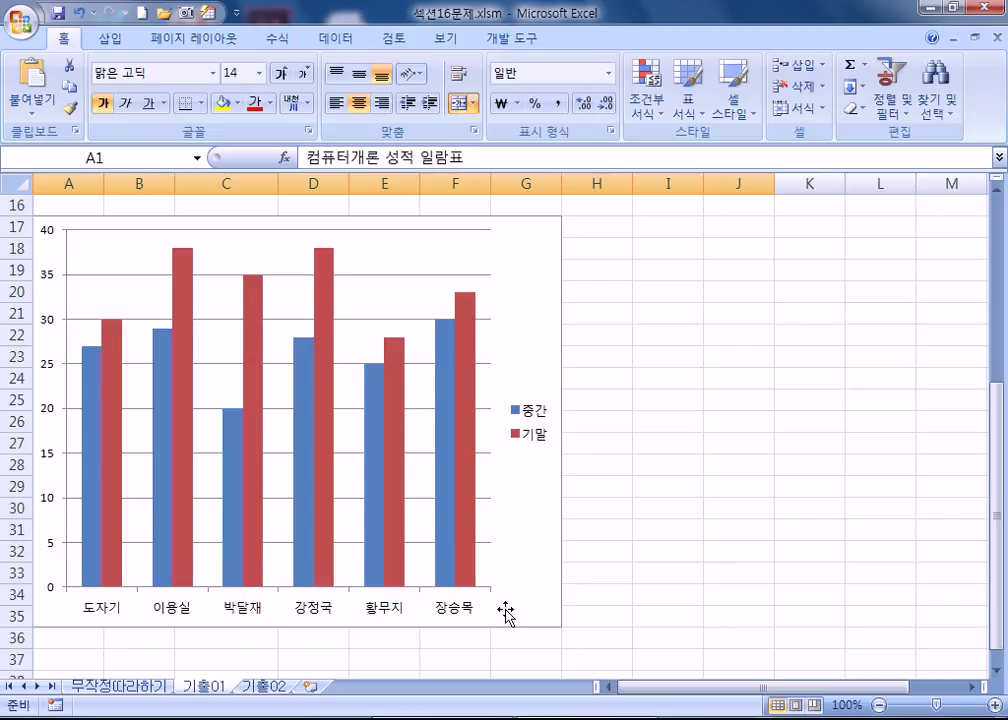
pyautogui.scroll(3, 474, 618)
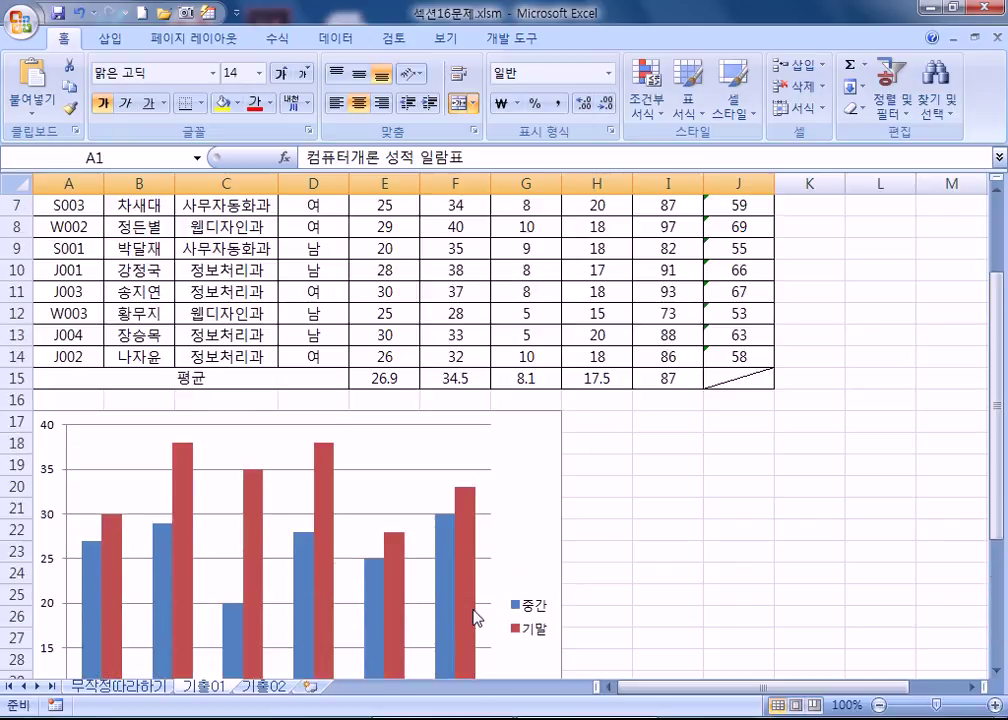
pyautogui.scroll(-2, 475, 618)
pyautogui.scroll(4, 475, 590)
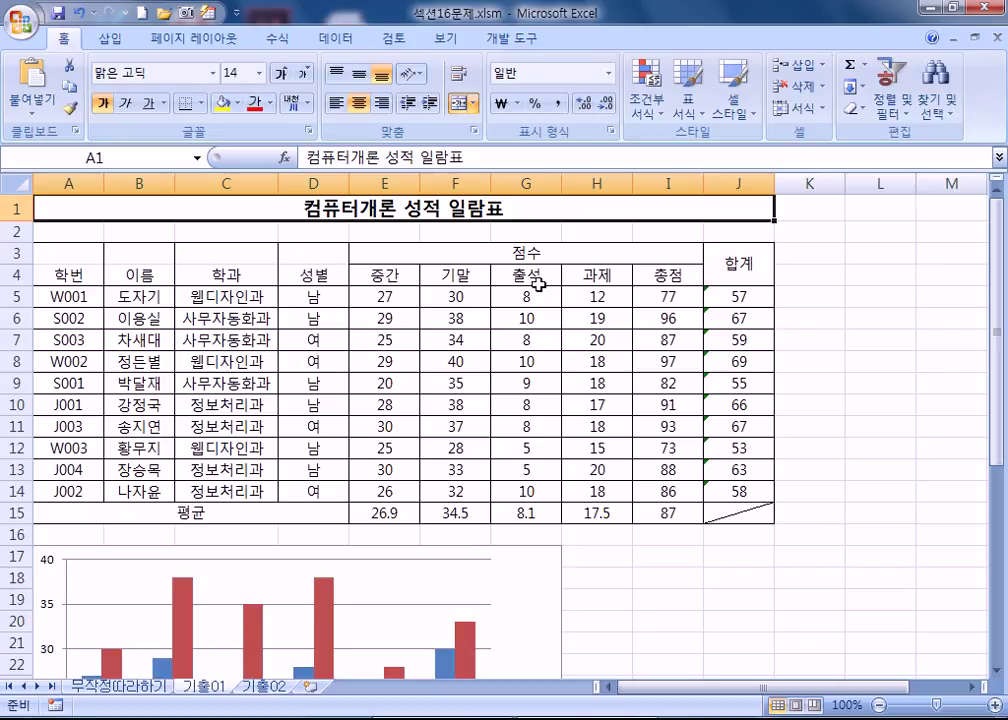
pyautogui.moveTo(524, 272); pyautogui.dragTo(524, 490)
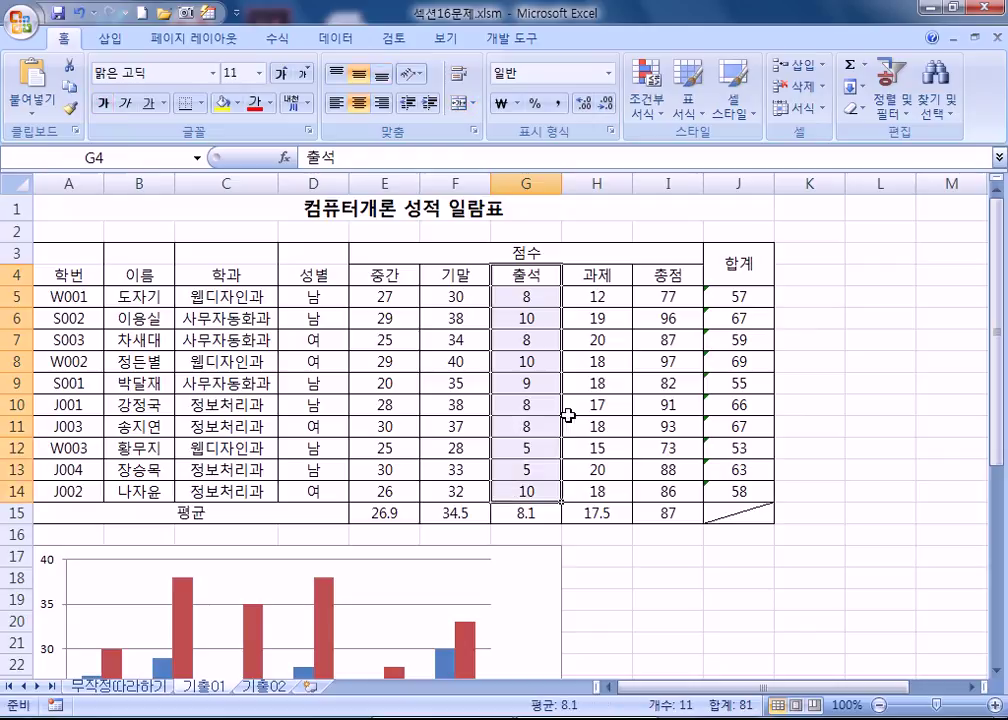
pyautogui.moveTo(538, 279); pyautogui.dragTo(525, 491)
pyautogui.click(524, 275)
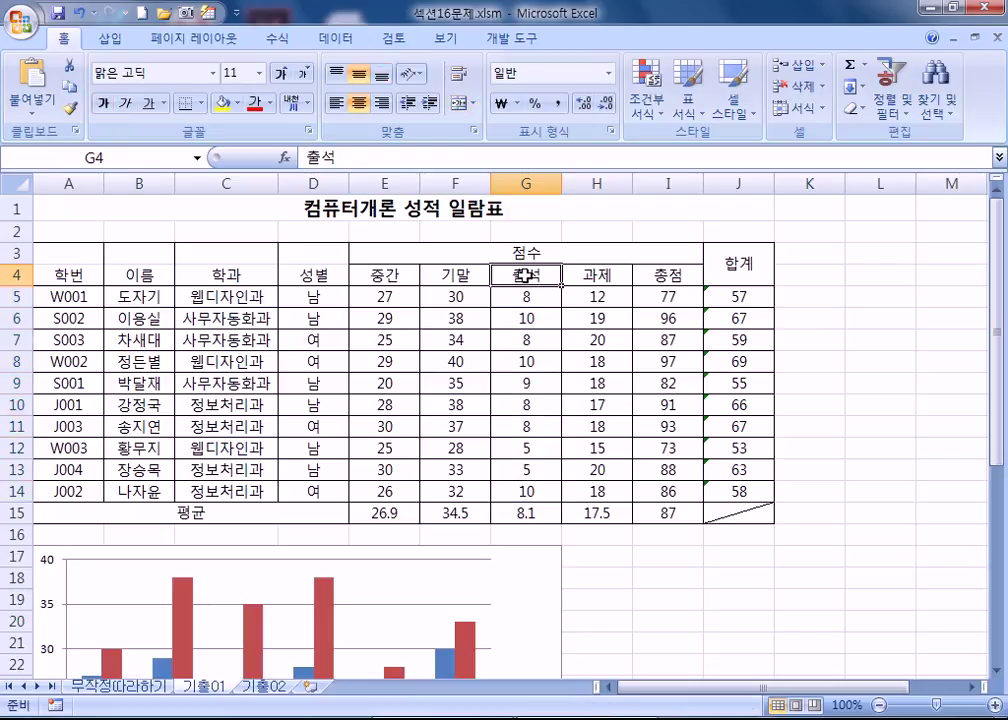
pyautogui.moveTo(524, 275); pyautogui.dragTo(525, 320)
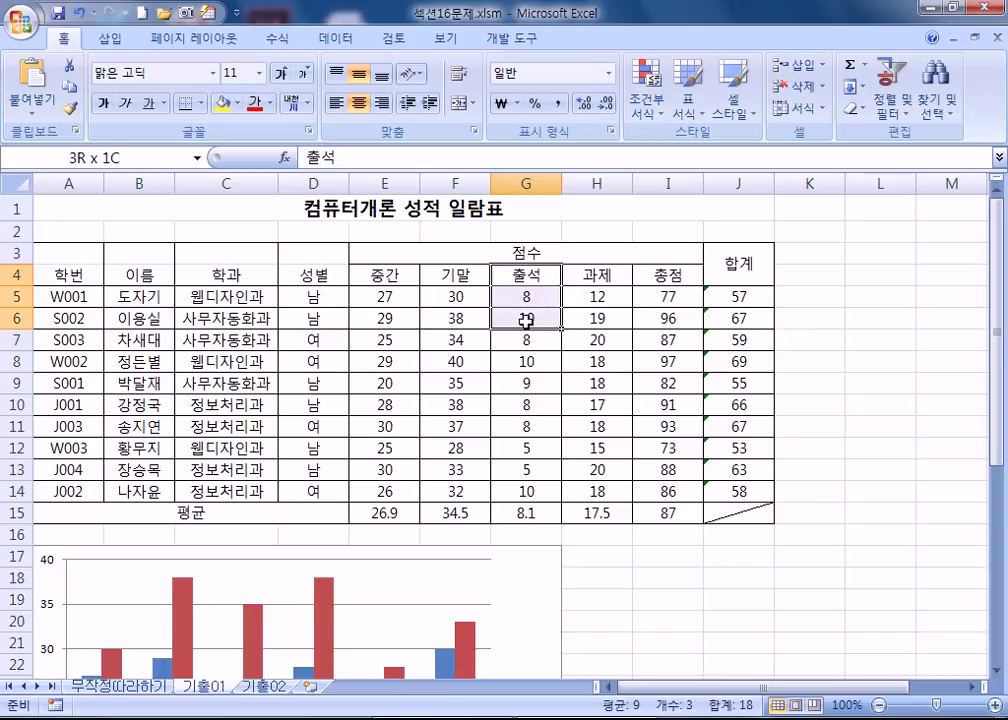
pyautogui.moveTo(525, 320); pyautogui.dragTo(525, 321)
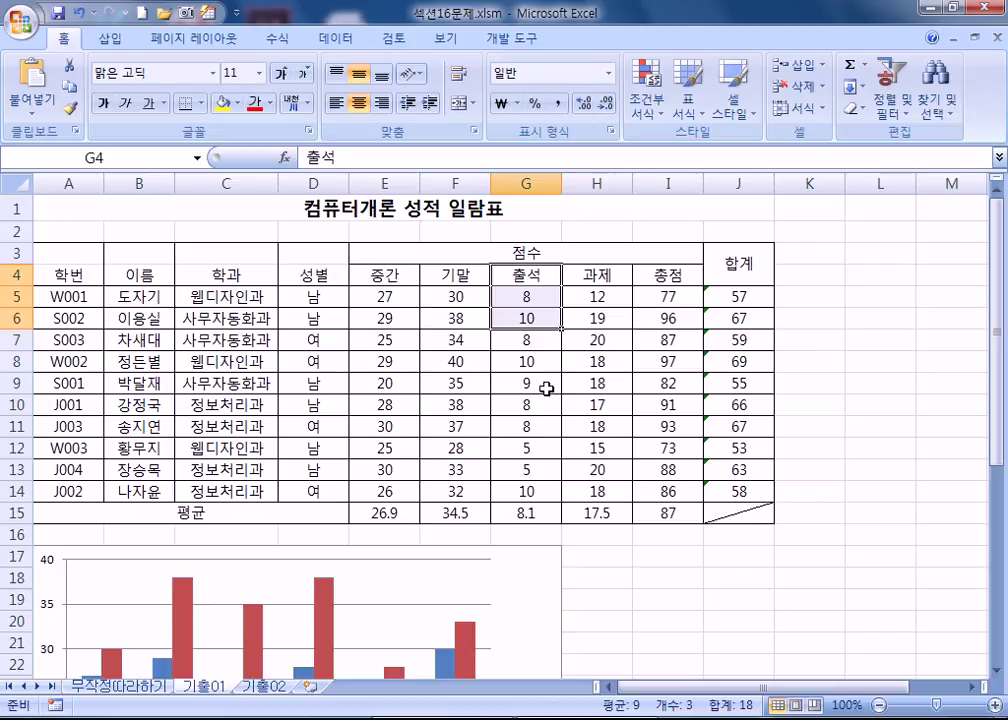
pyautogui.keyDown('ctrl'); pyautogui.moveTo(546, 389); pyautogui.dragTo(541, 404); pyautogui.keyUp('ctrl')
pyautogui.keyDown('ctrl'); pyautogui.moveTo(527, 449); pyautogui.dragTo(531, 478); pyautogui.keyUp('ctrl')
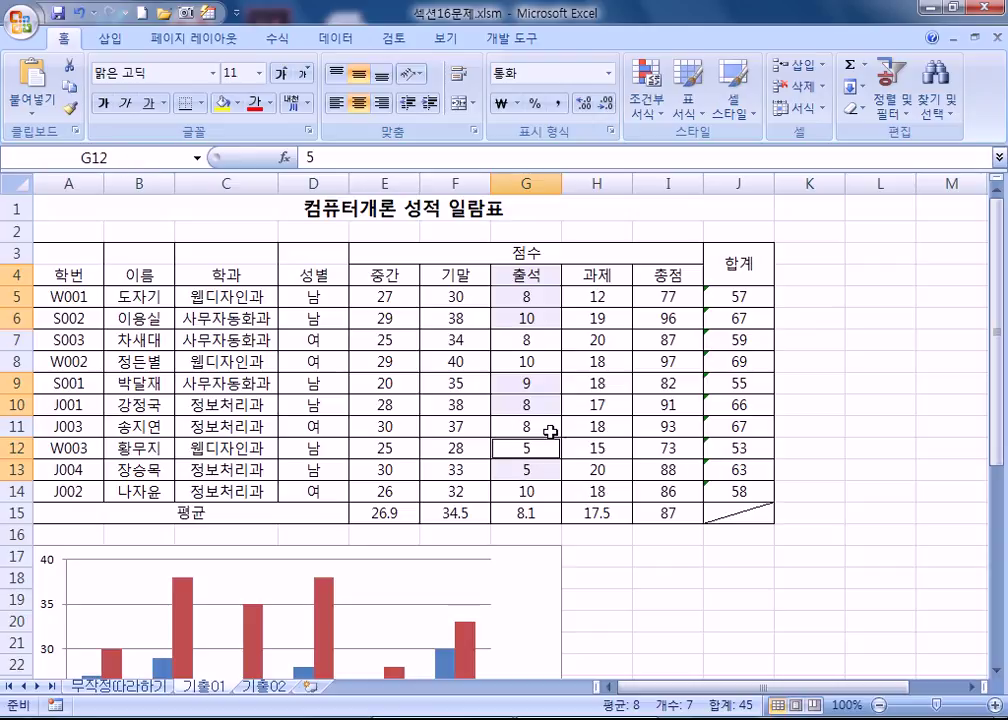
pyautogui.click(527, 276)
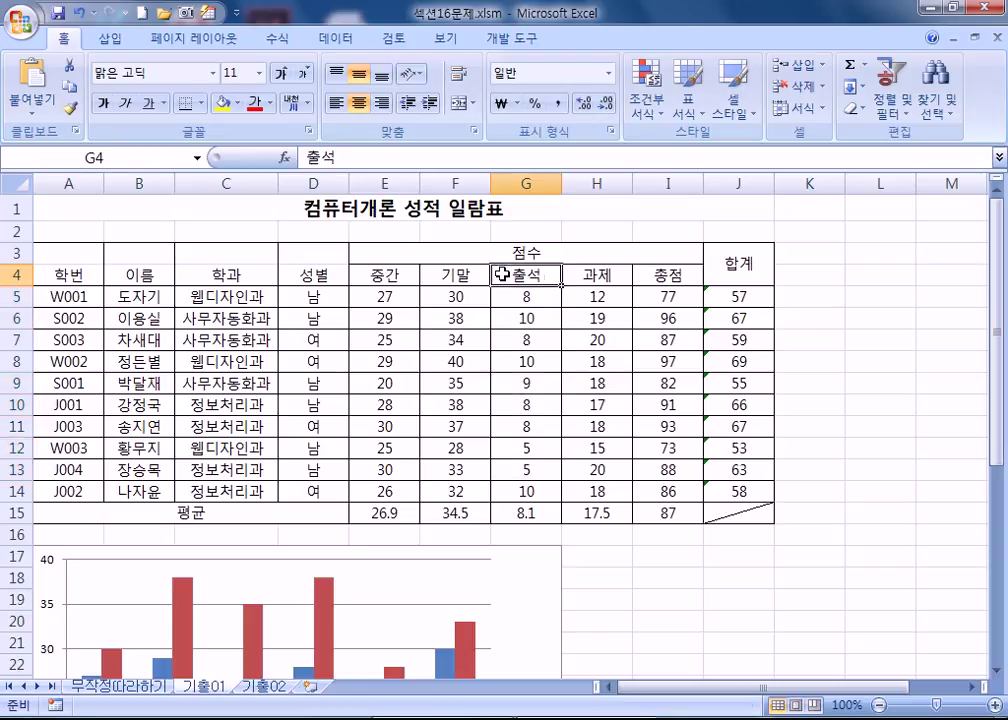
# Copy the 출석 header and scores of only the charted students: cells G4:G6, G9:G10 and G12:G13
pyautogui.moveTo(508, 274); pyautogui.dragTo(508, 318)
pyautogui.keyDown('ctrl'); pyautogui.moveTo(512, 385); pyautogui.dragTo(510, 401); pyautogui.keyUp('ctrl')
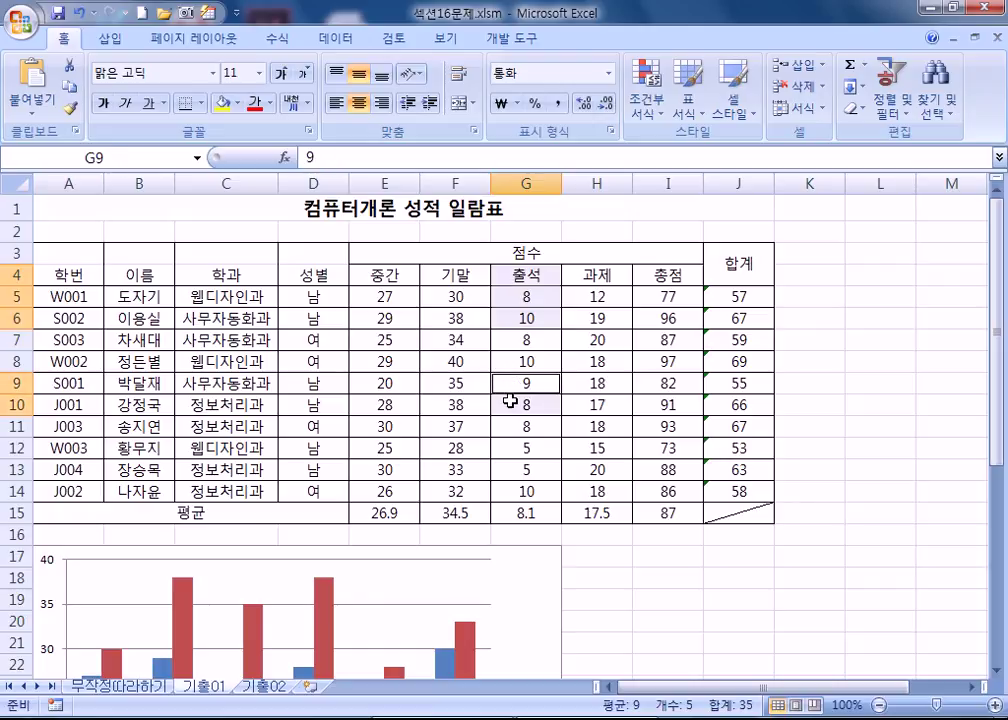
pyautogui.keyDown('ctrl'); pyautogui.moveTo(518, 449); pyautogui.dragTo(512, 468); pyautogui.keyUp('ctrl')
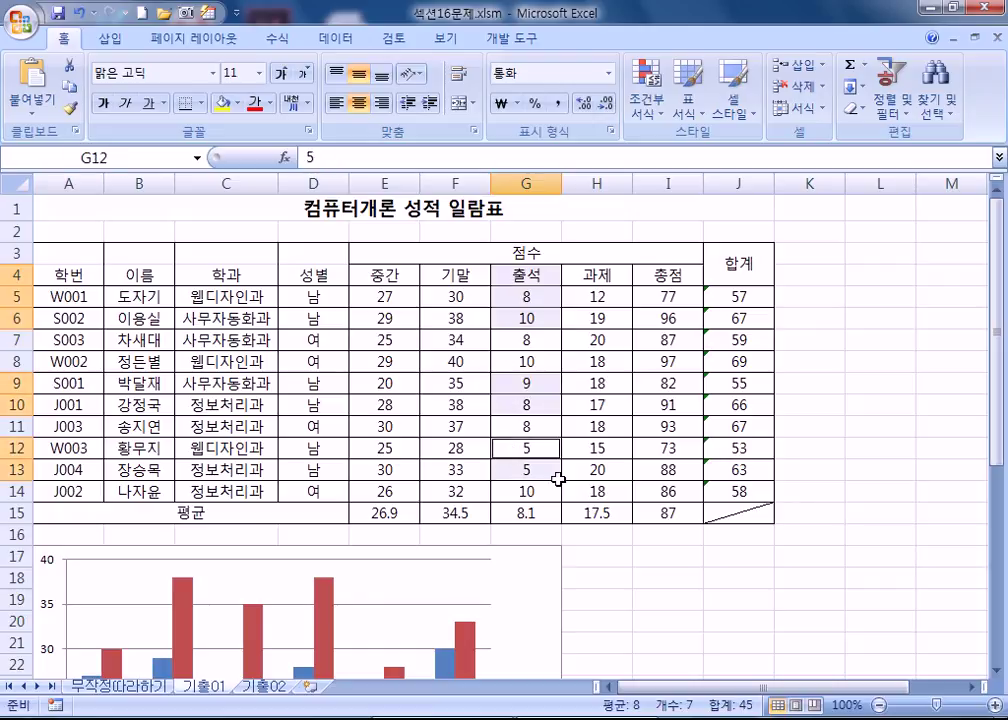
pyautogui.scroll(-3, 843, 500)
pyautogui.scroll(3, 841, 496)
pyautogui.hotkey('ctrl', 'c')
# Paste the copied 출석 data into the column chart below the table as a new series
pyautogui.scroll(-3, 580, 390)
pyautogui.click(541, 408)
pyautogui.scroll(-2, 620, 434)
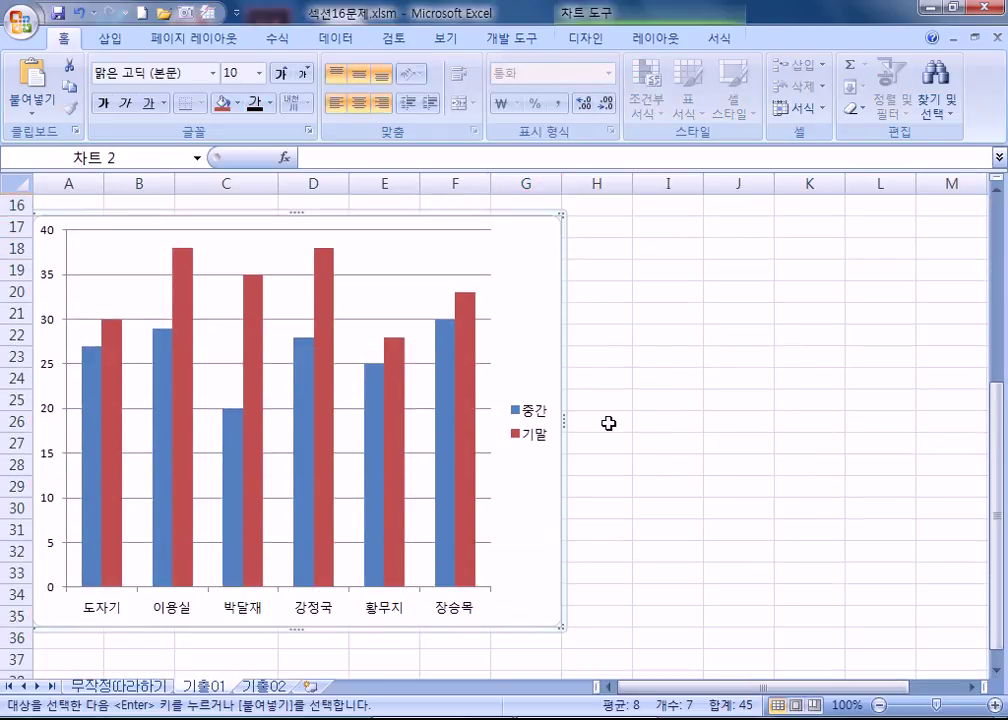
pyautogui.hotkey('ctrl', 'v')
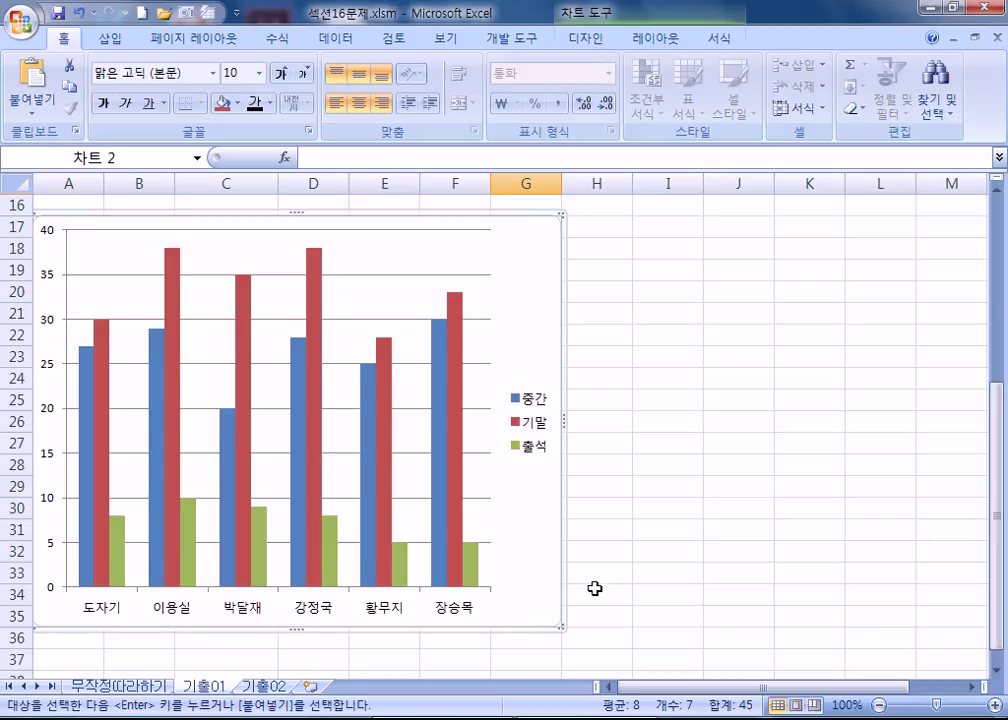
# Compare the chart's 출석 columns with the copied source cells in the score table
pyautogui.scroll(5, 594, 588)
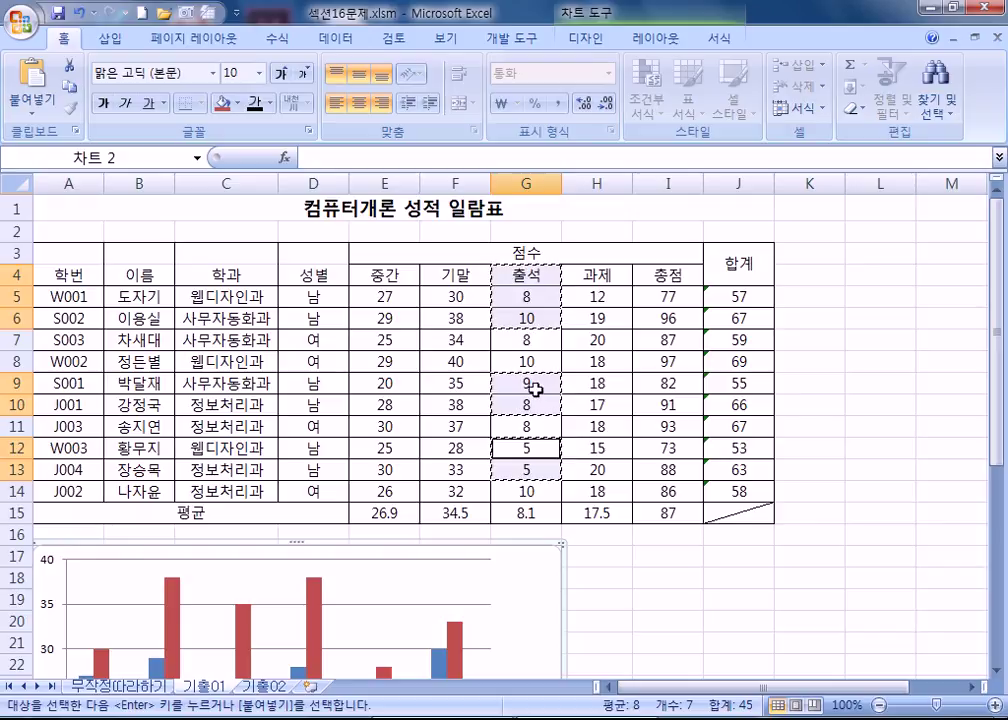
pyautogui.scroll(-3, 517, 437)
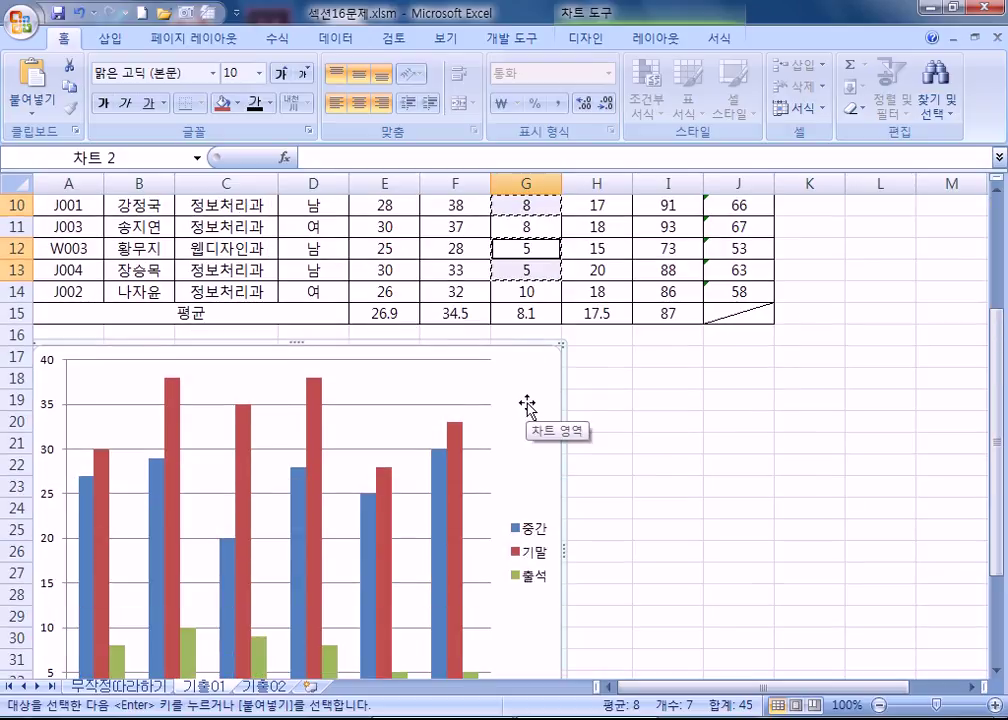
pyautogui.scroll(-3, 522, 410)
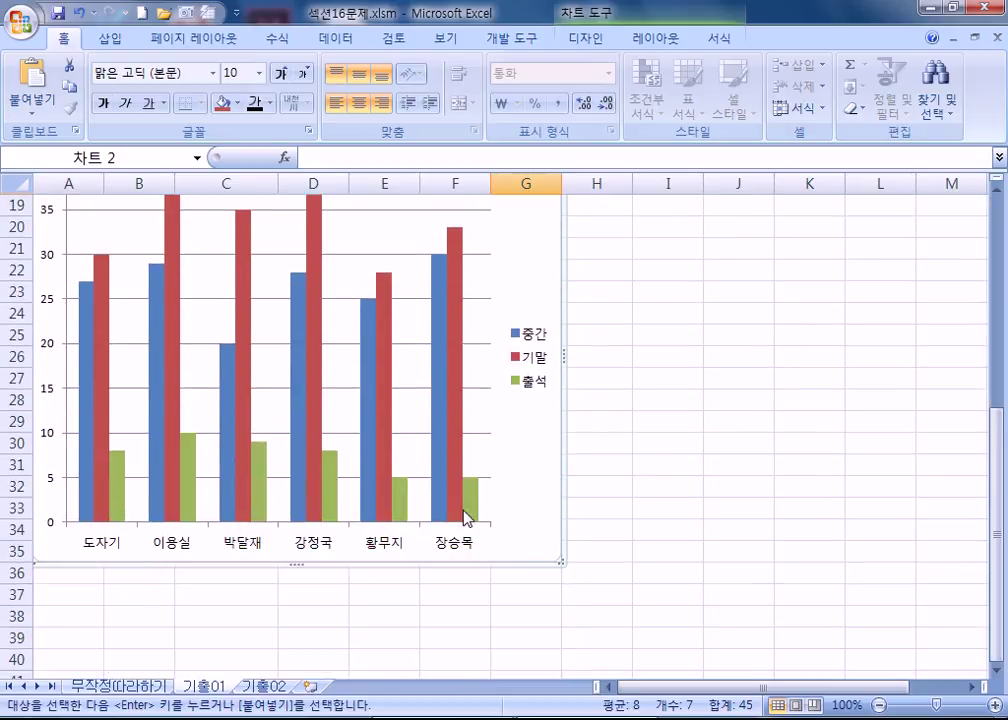
pyautogui.moveTo(466, 518)
pyautogui.scroll(2, 481, 510)
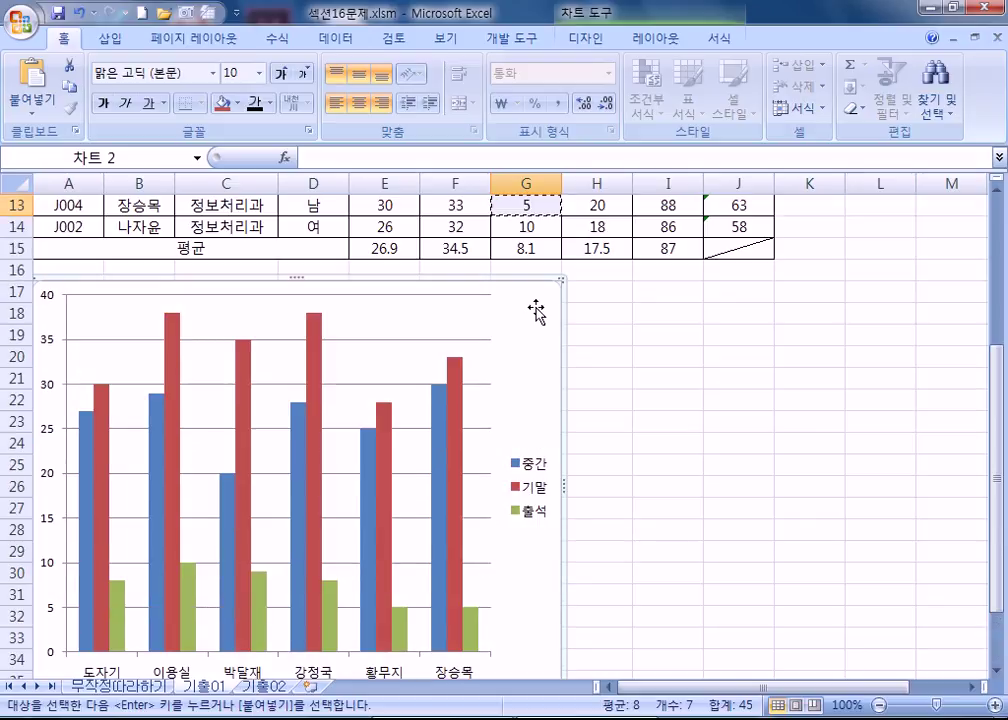
# Add a title above the column chart with the text "컴퓨터 개론 성적"
pyautogui.press('Escape')
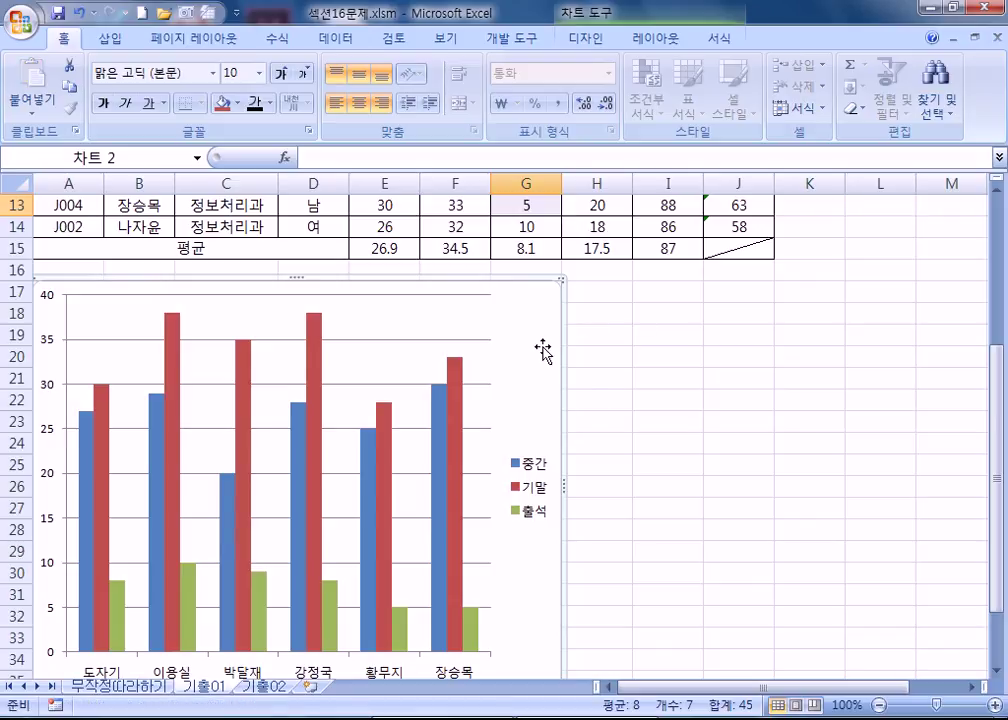
pyautogui.click(652, 42)
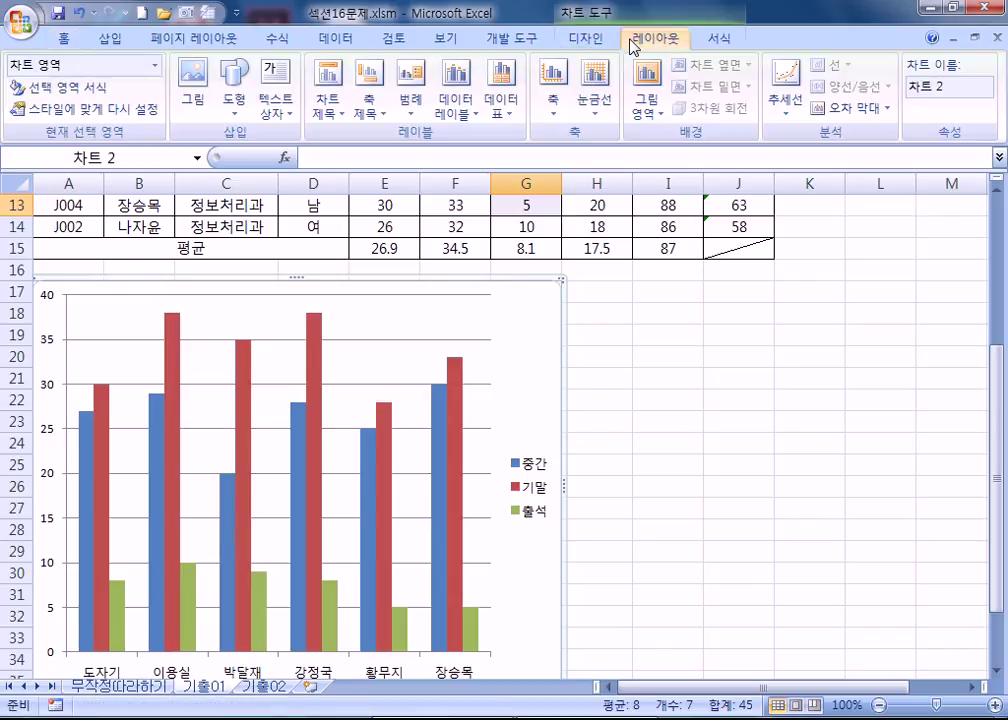
pyautogui.click(333, 82)
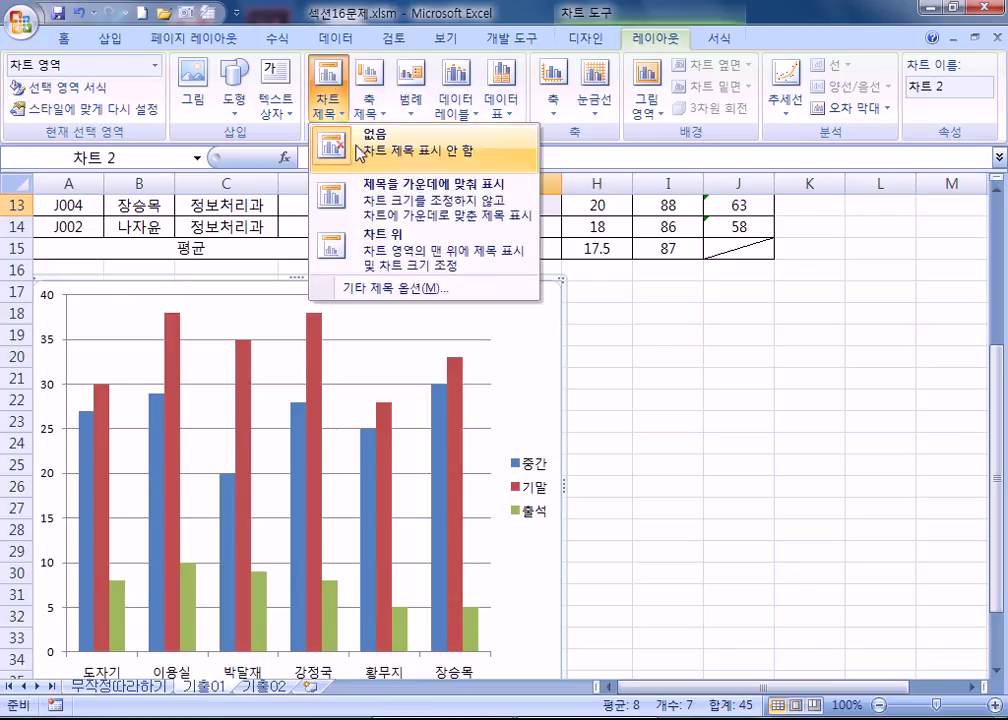
pyautogui.click(378, 253)
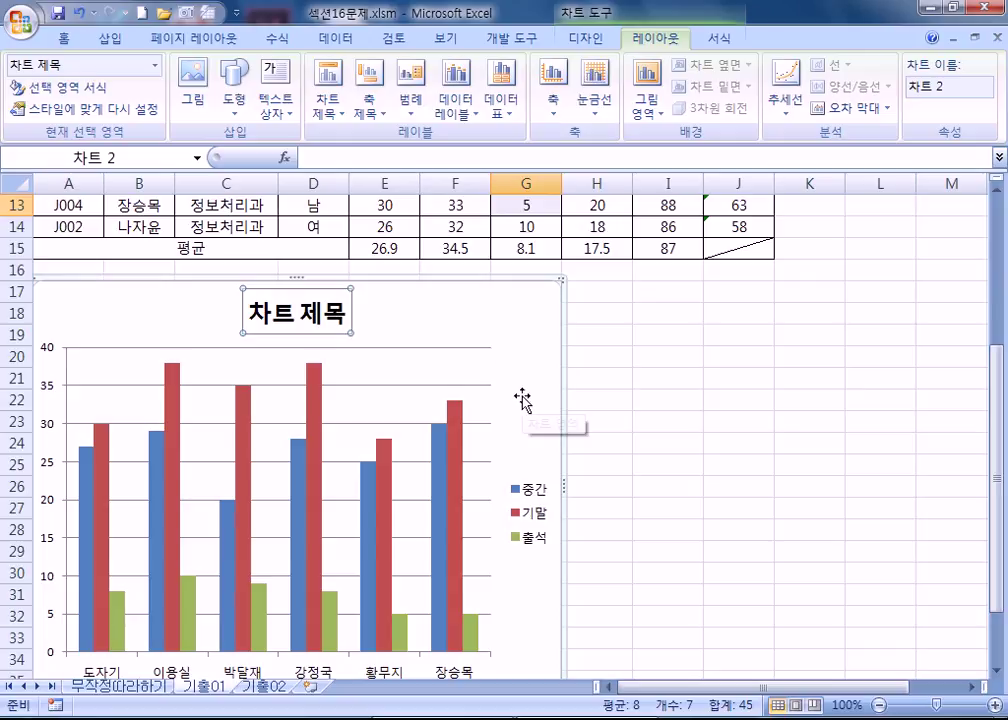
pyautogui.write('남학생')
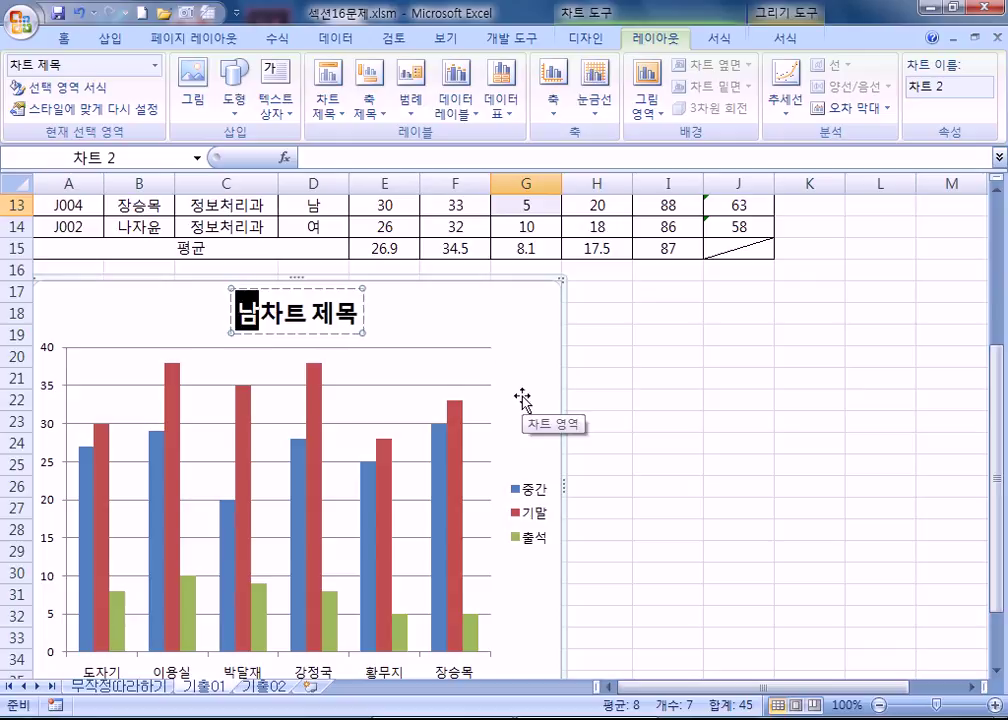
pyautogui.write('퓨')
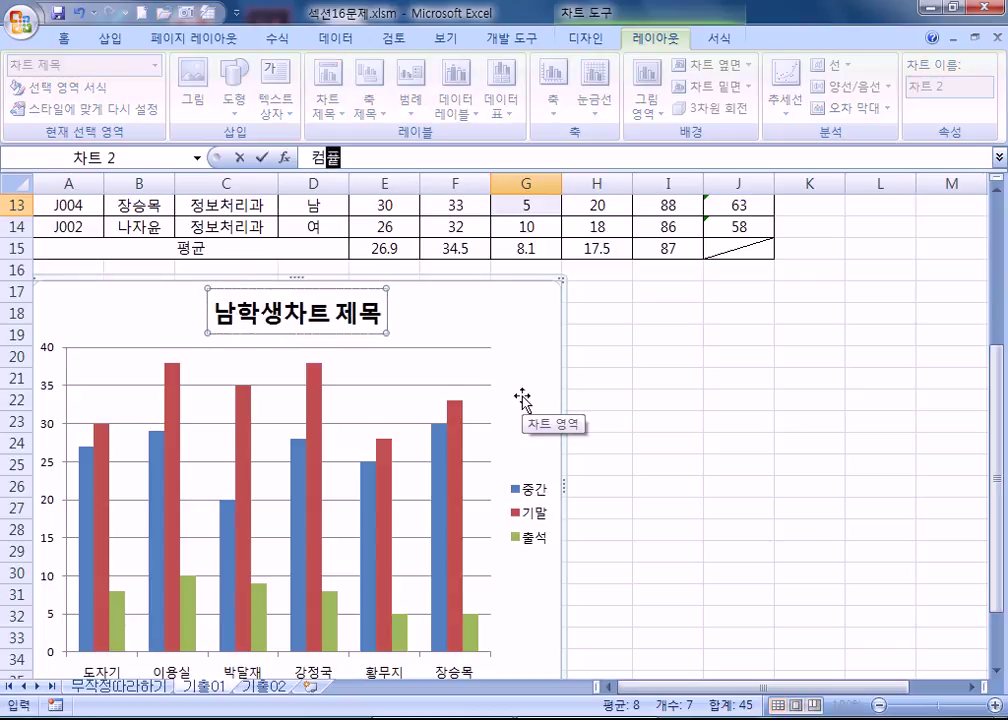
pyautogui.write('터 개론 성적')
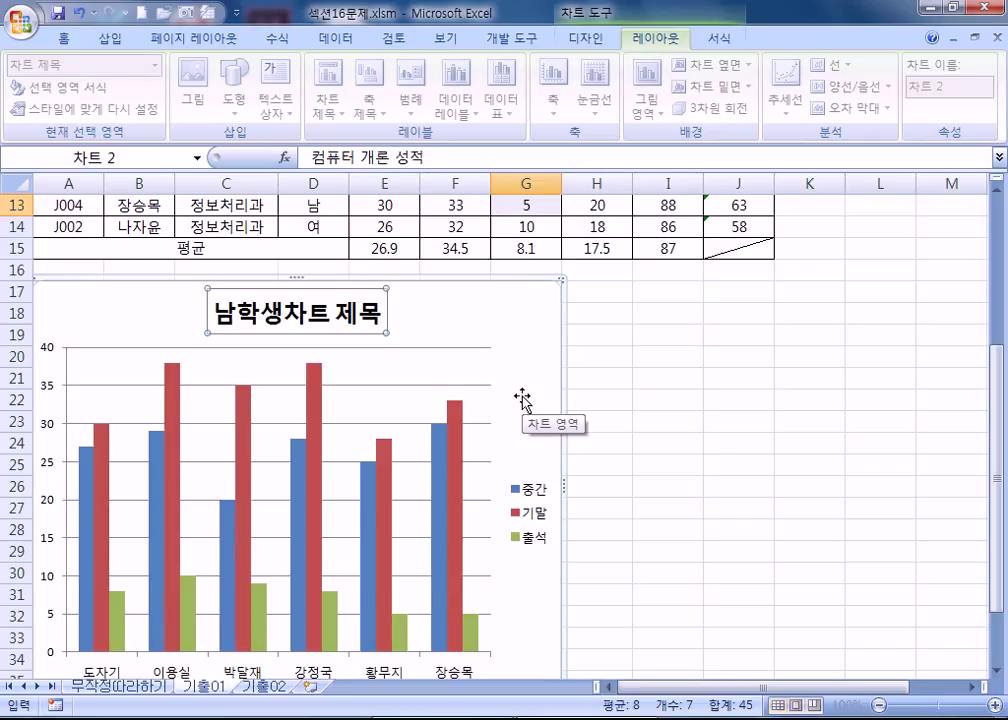
pyautogui.press('Return')
# Insert "남학생" and a space at the start of the chart title, keeping the title on one line
pyautogui.scroll(1, 522, 400)
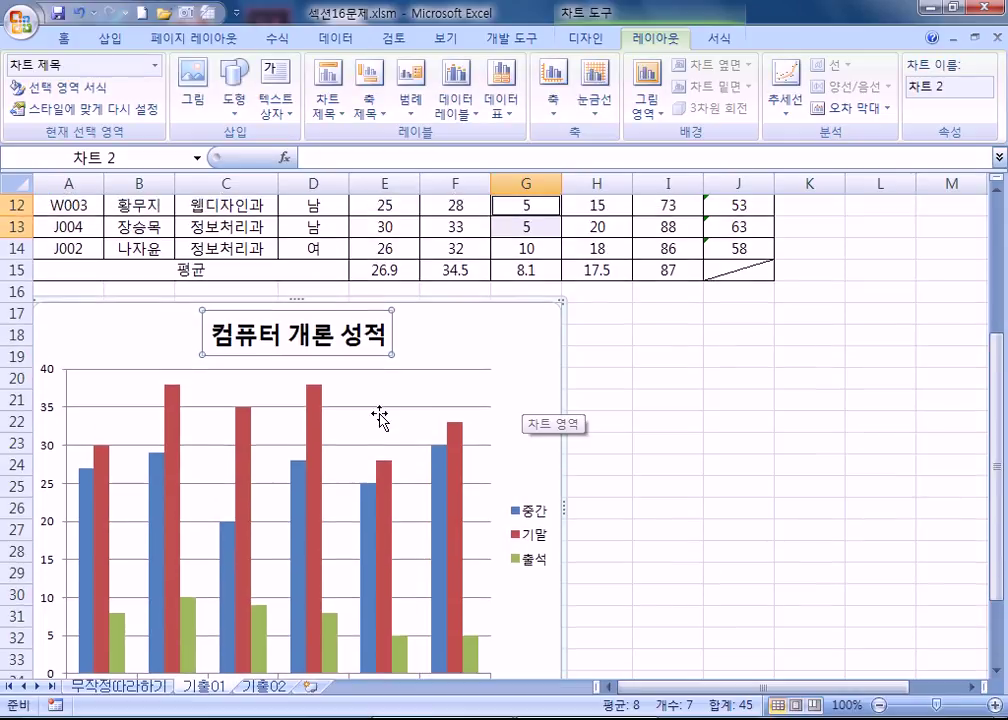
pyautogui.click(212, 333)
pyautogui.write('남학')
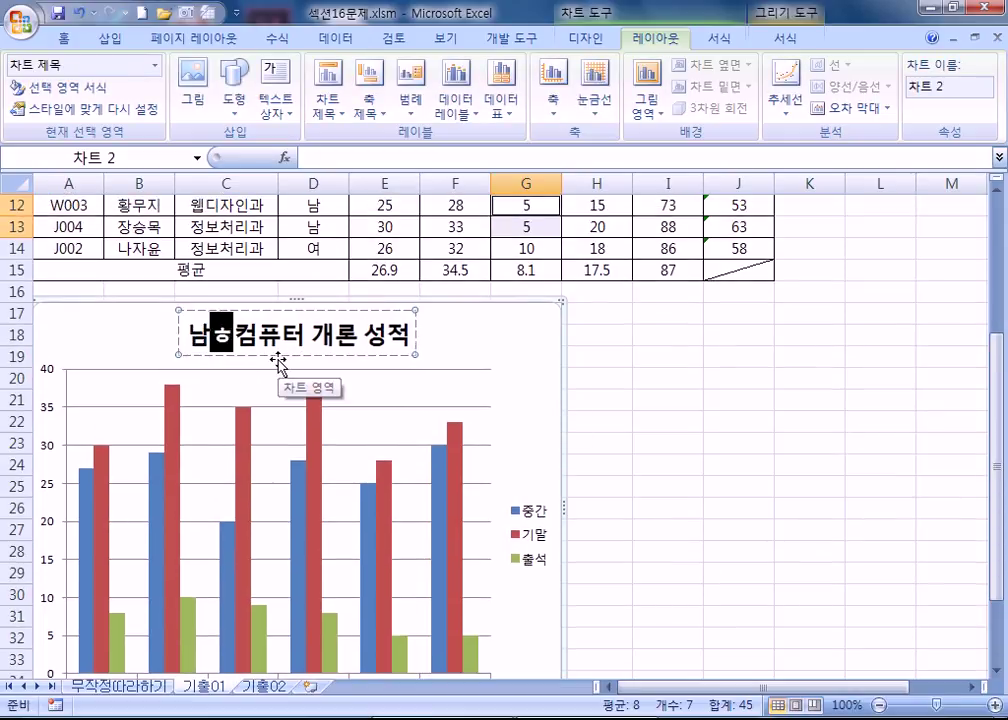
pyautogui.press('BackSpace')
pyautogui.press('BackSpace')
pyautogui.write('학생')
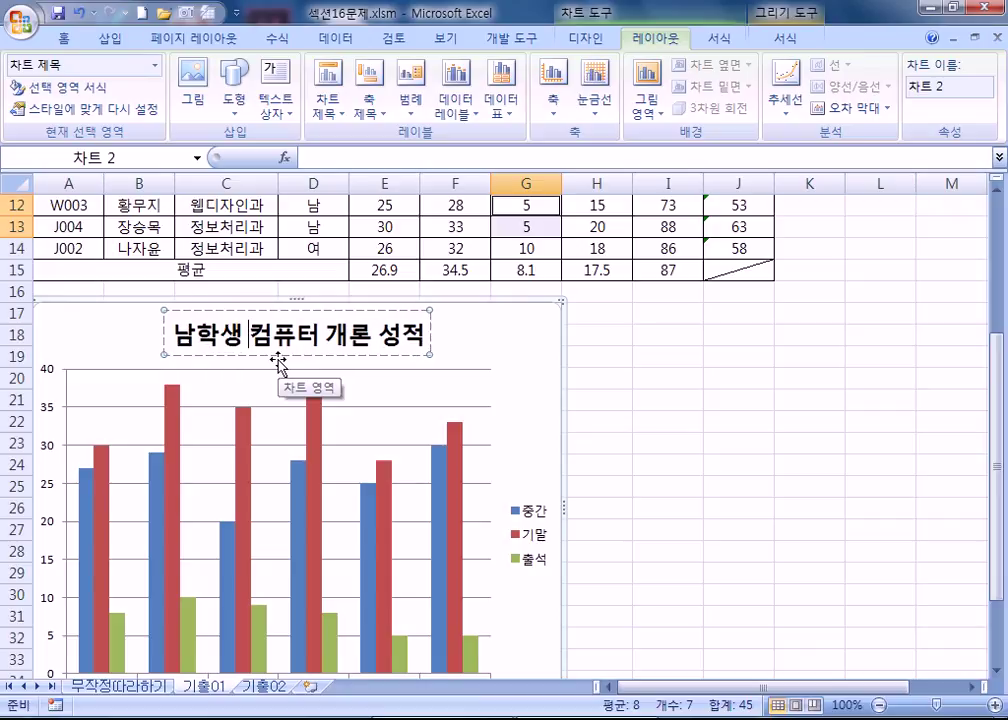
pyautogui.press('Return')
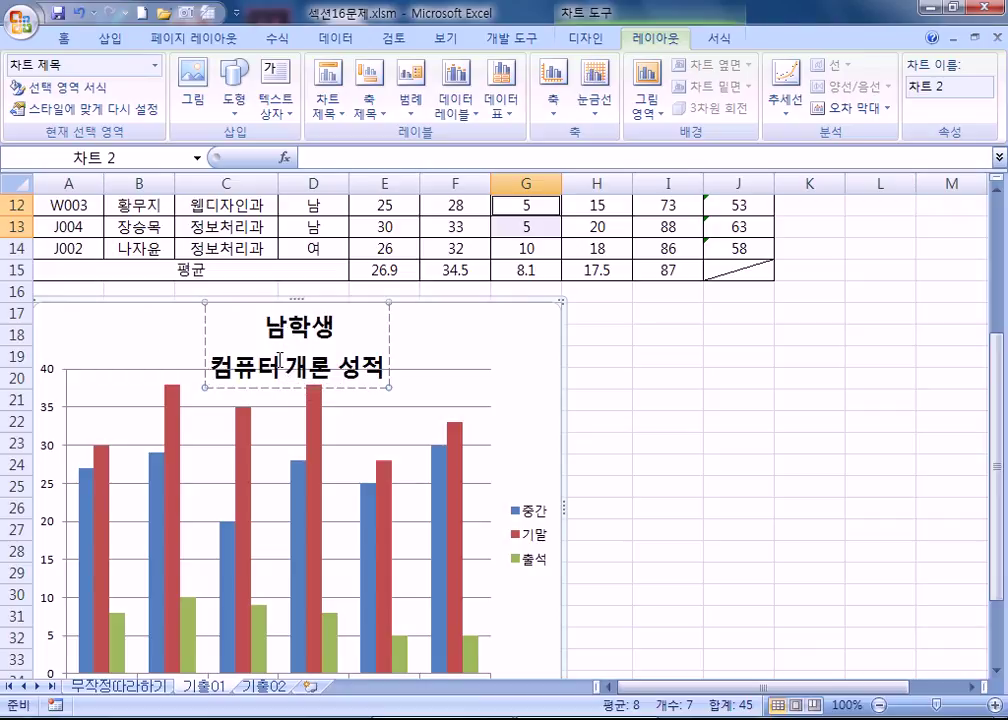
pyautogui.press('BackSpace')
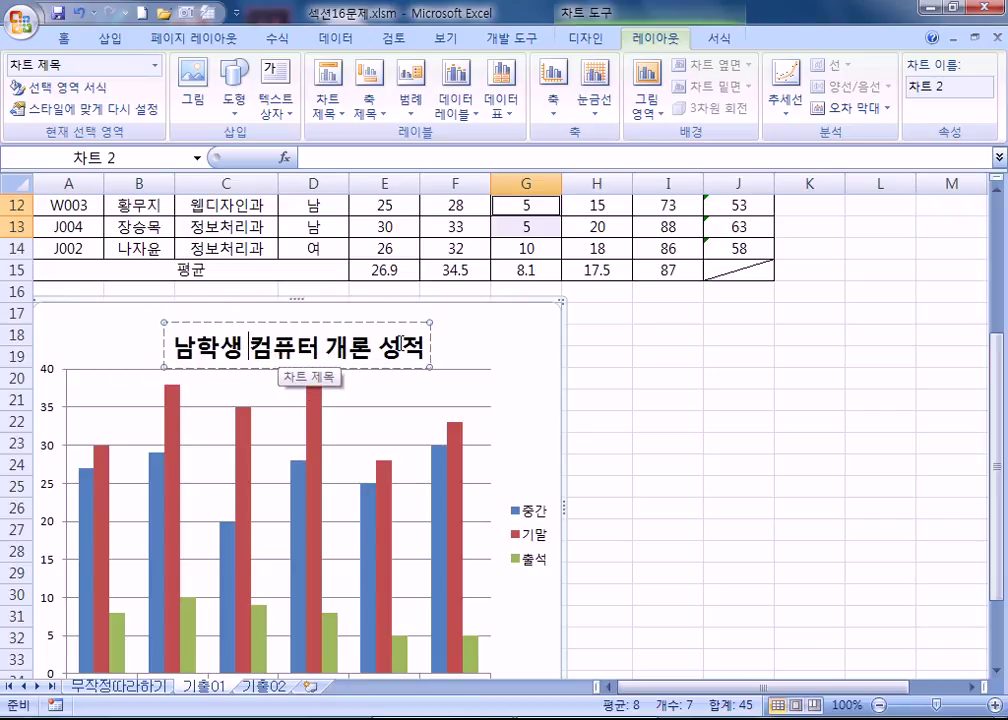
pyautogui.click(514, 354)
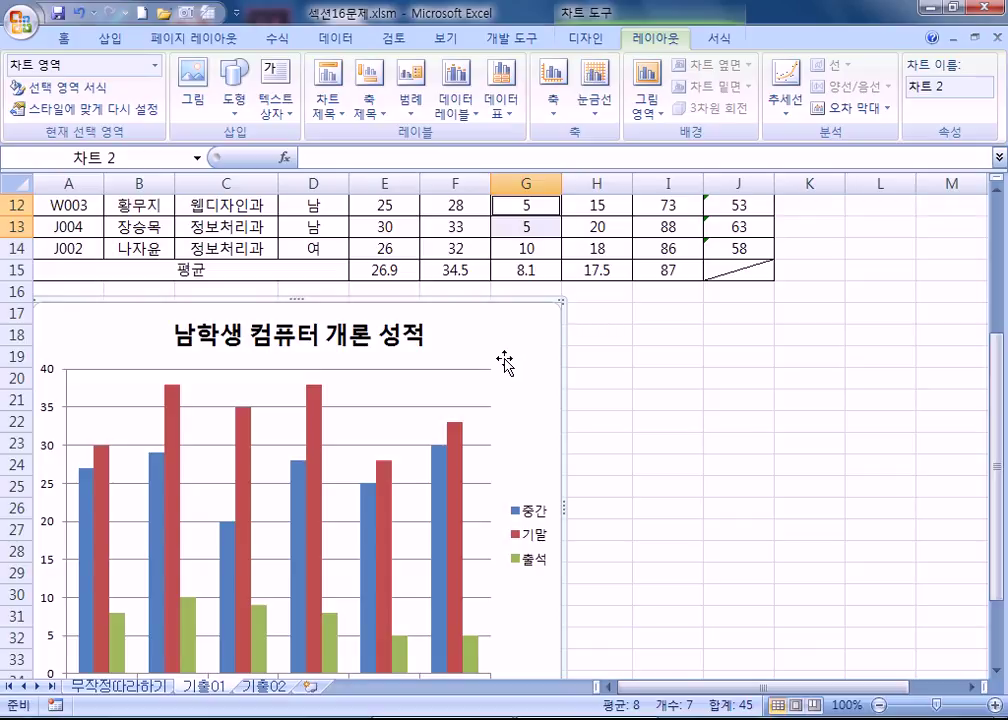
# Format the chart title in 굴림체 at size 13 without bold
pyautogui.click(420, 340)
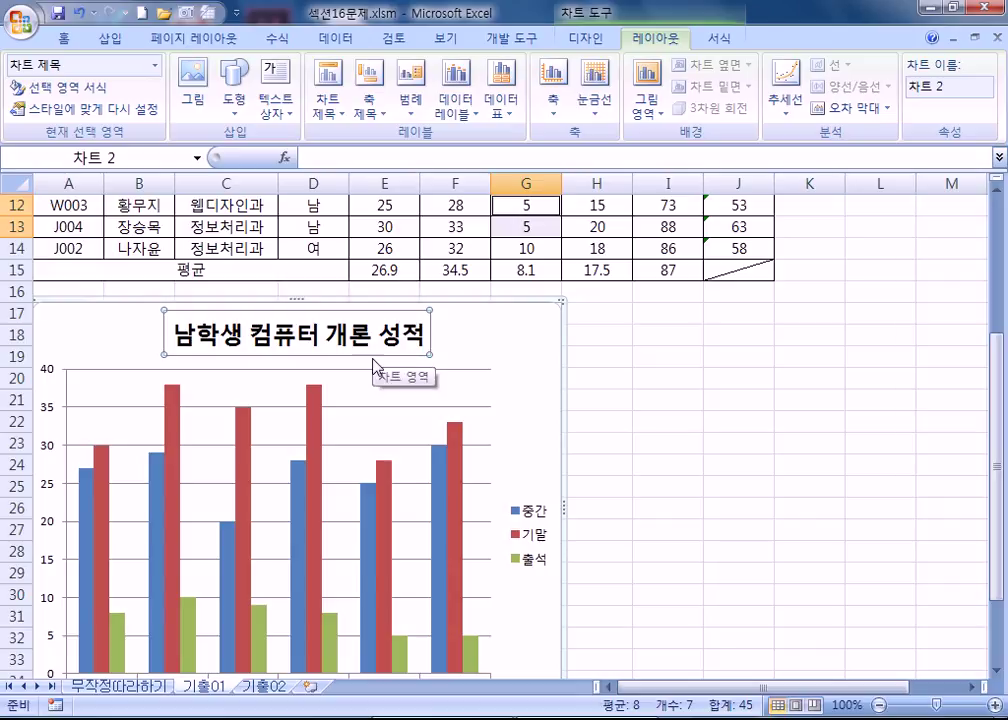
pyautogui.click(64, 38)
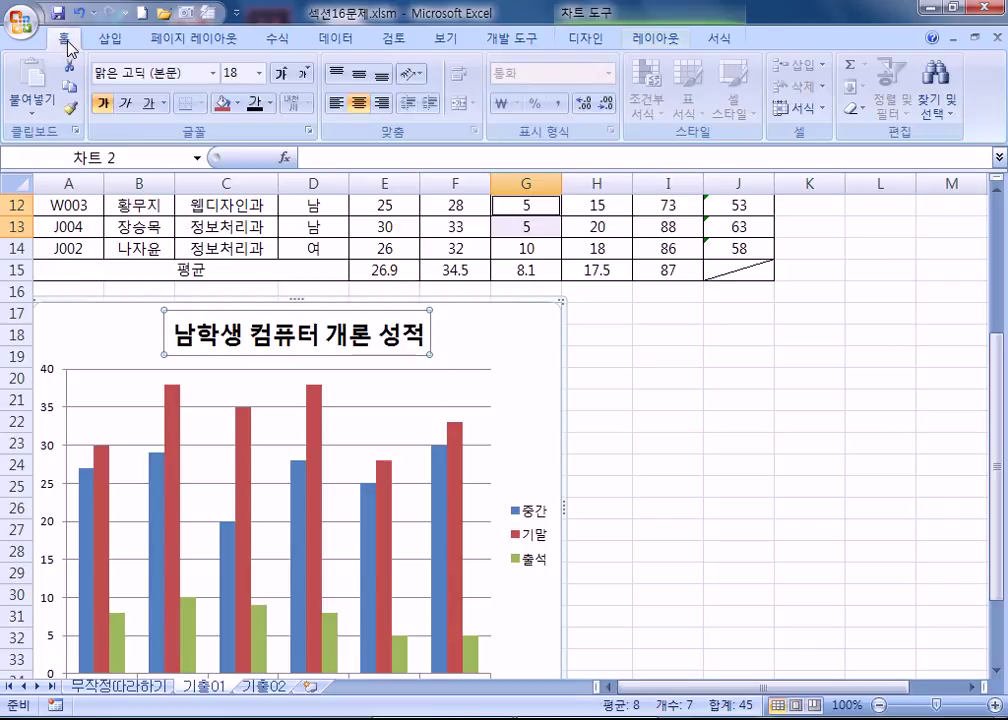
pyautogui.click(182, 73)
pyautogui.write('림체')
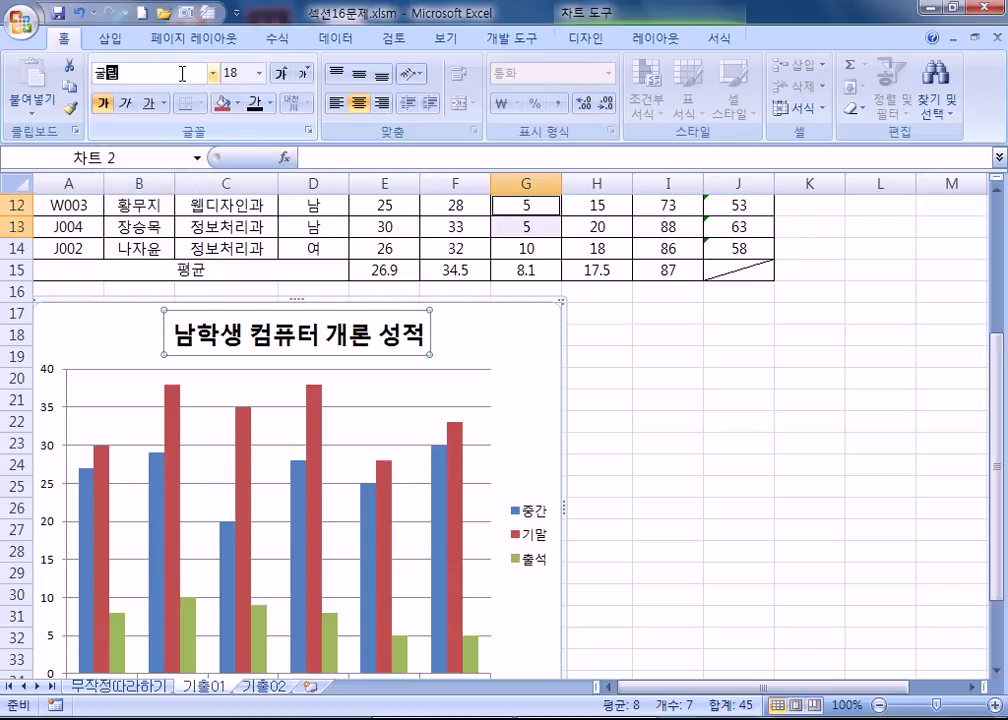
pyautogui.press('Return')
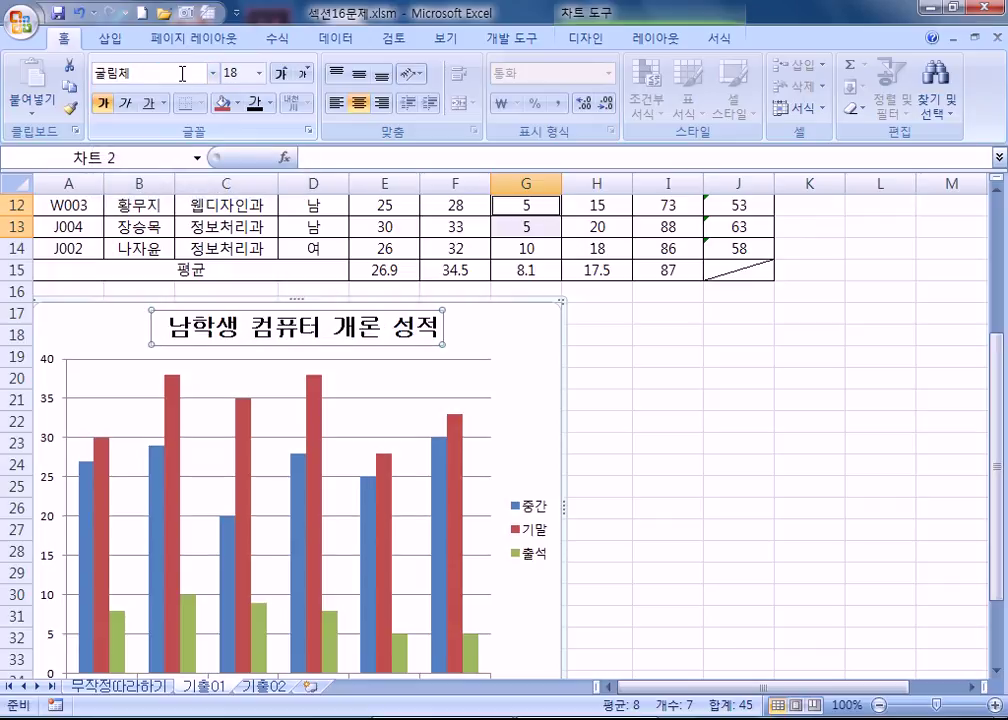
pyautogui.click(103, 104)
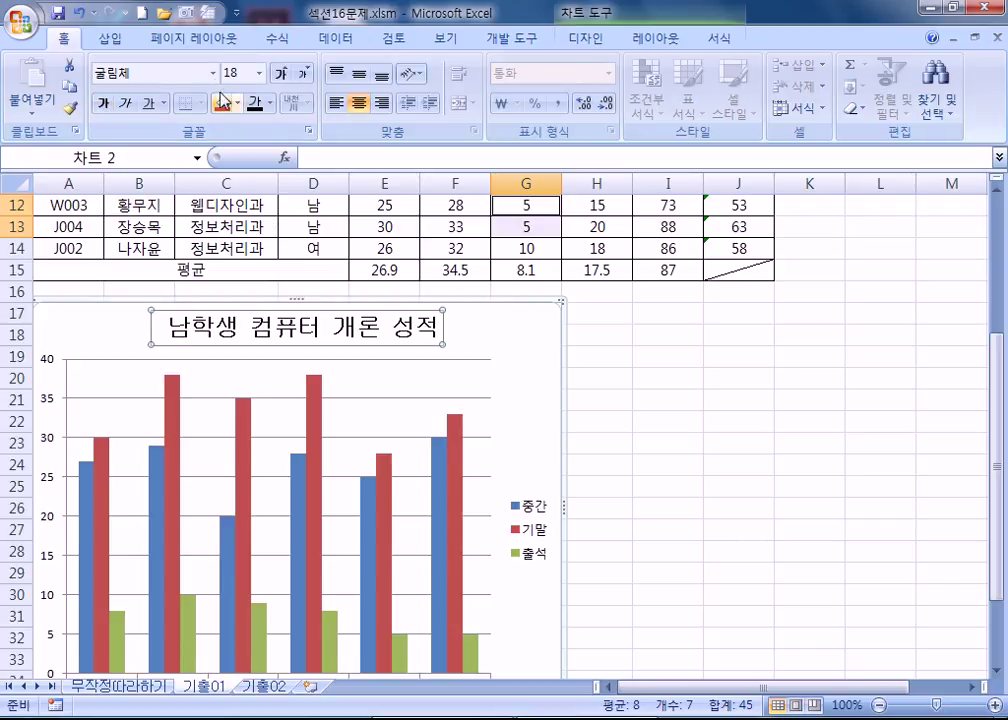
pyautogui.click(244, 69)
pyautogui.write('13')
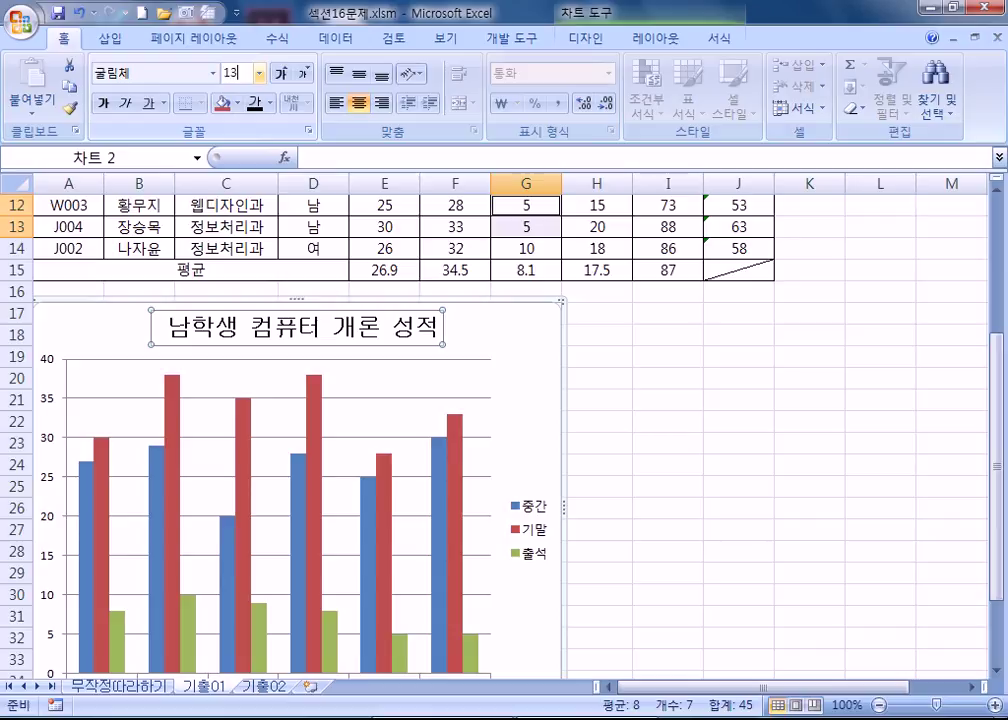
pyautogui.press('Return')
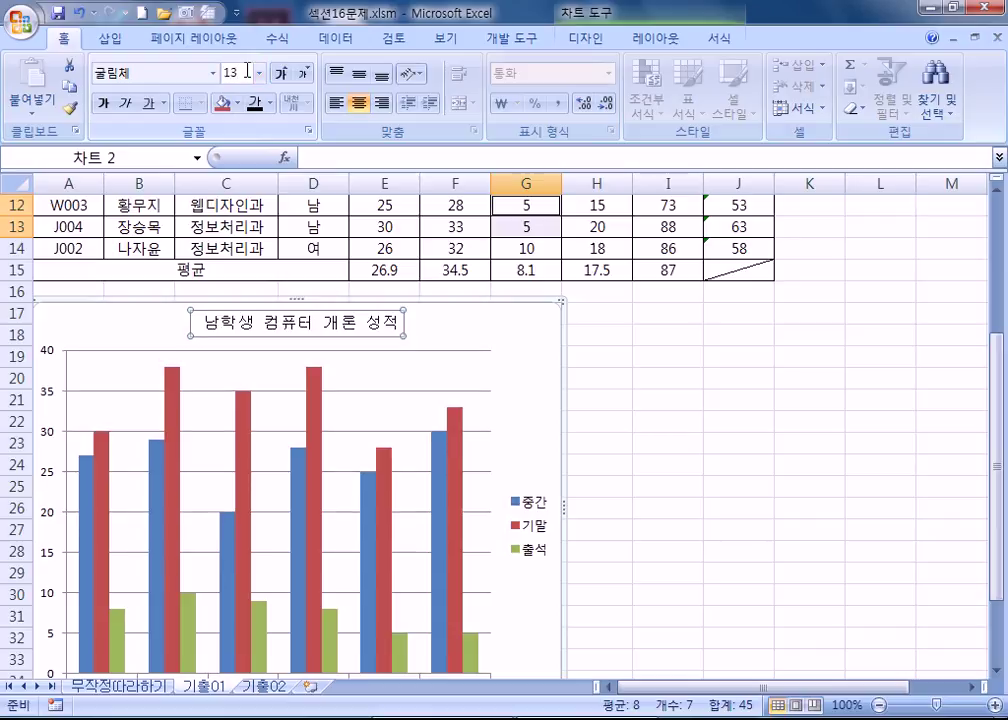
# Fill the chart title's background with the standard blue color
pyautogui.click(239, 103)
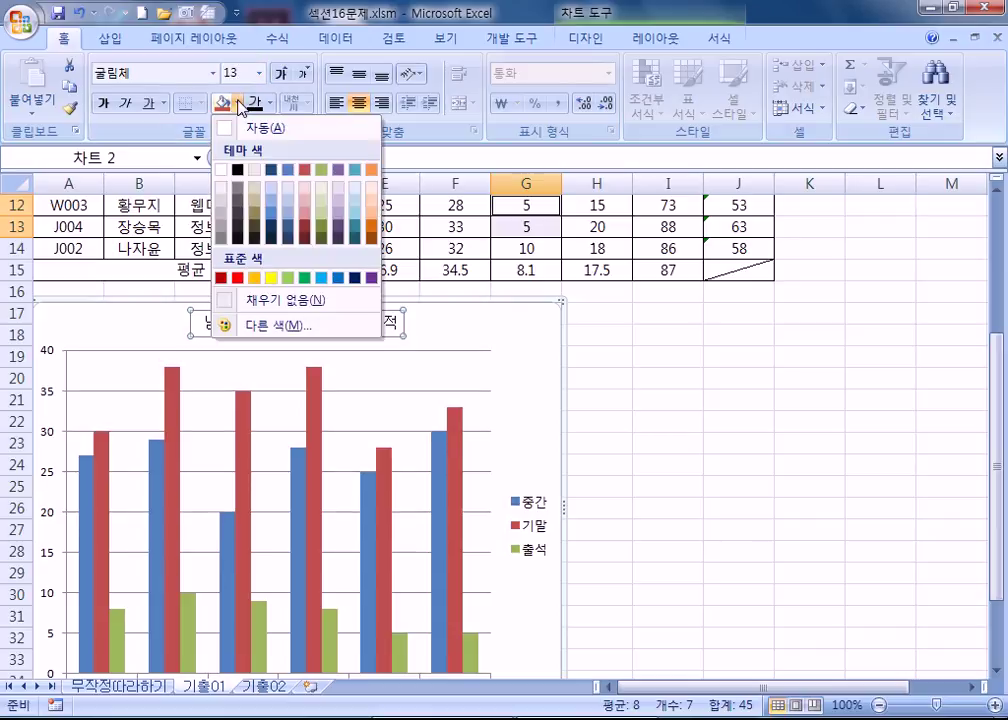
pyautogui.click(341, 278)
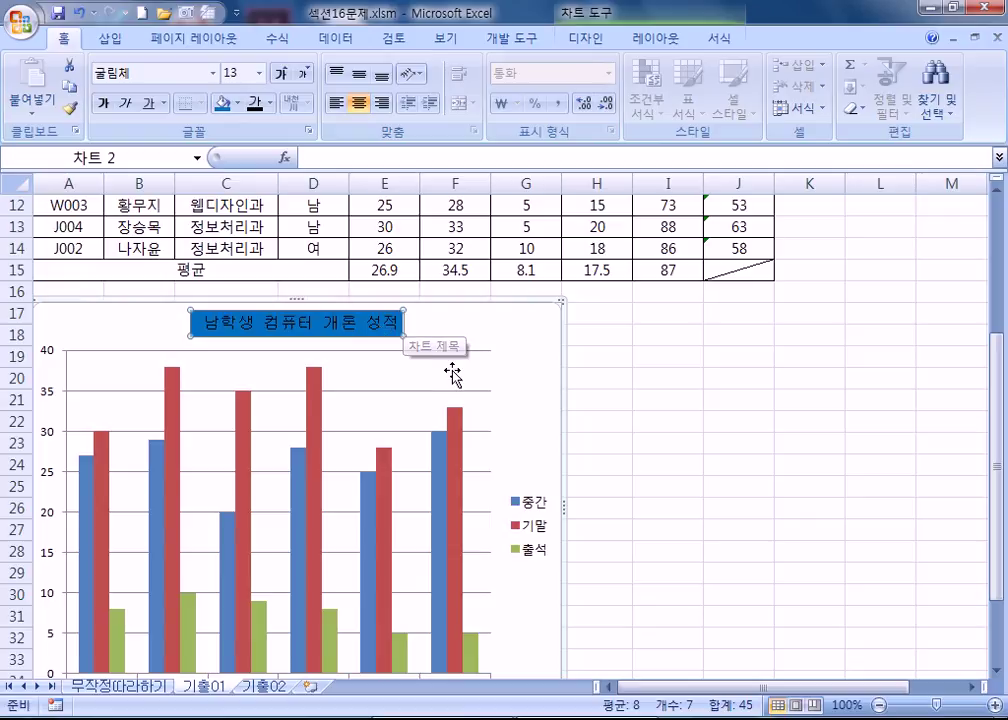
pyautogui.click(540, 333)
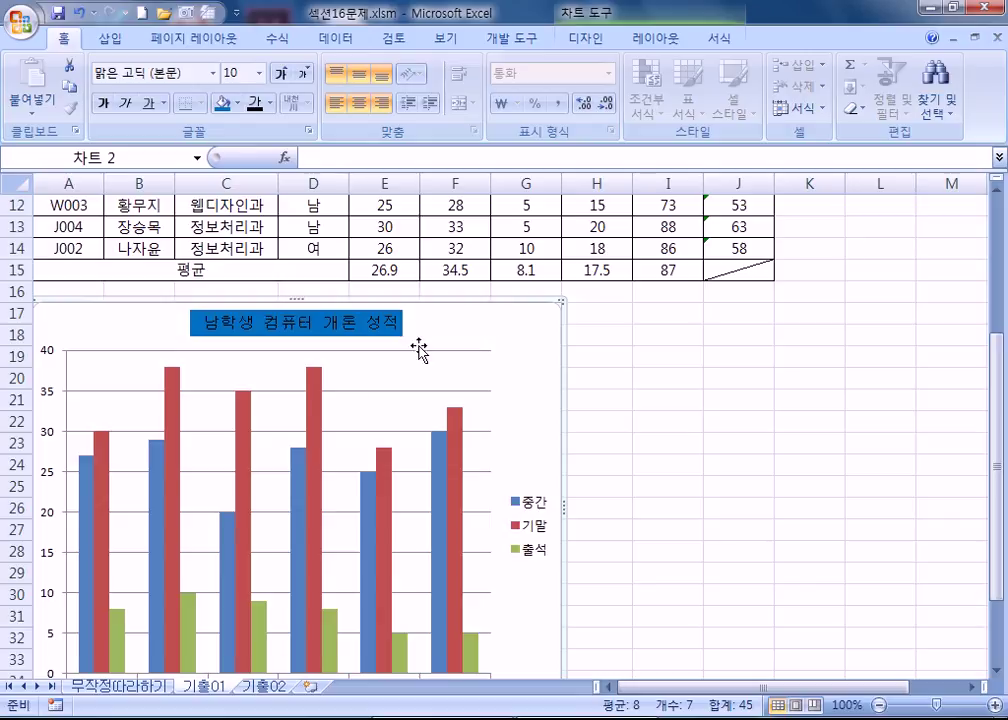
# Set the vertical axis maximum to a fixed value of 50
pyautogui.click(49, 360)
pyautogui.scroll(-2, 62, 382)
pyautogui.doubleClick(62, 380)
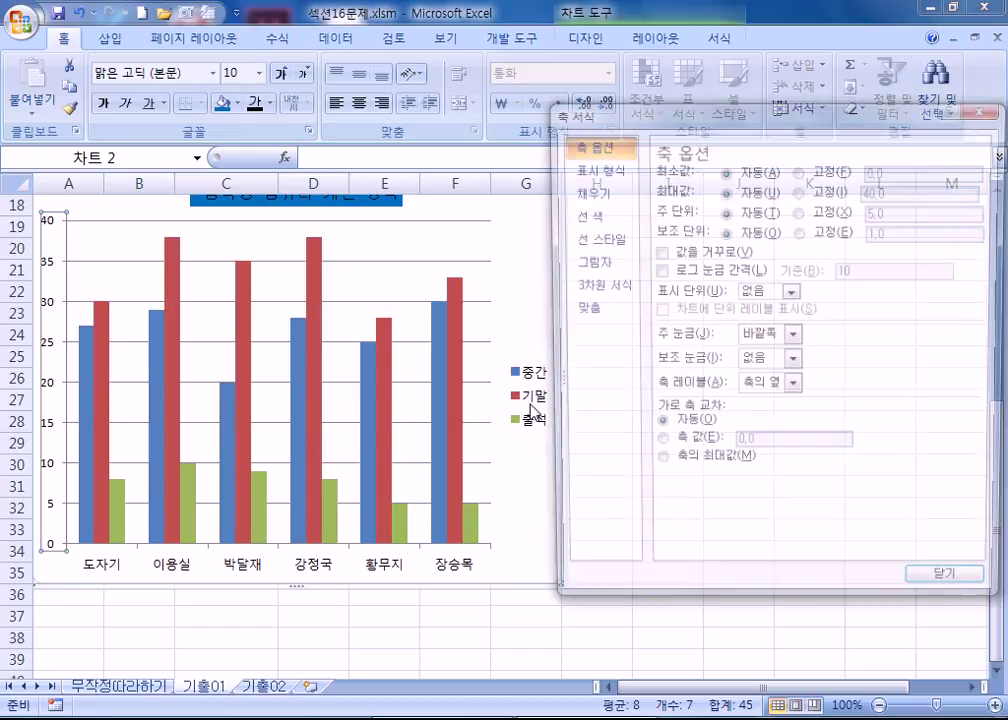
pyautogui.moveTo(731, 127); pyautogui.dragTo(757, 129)
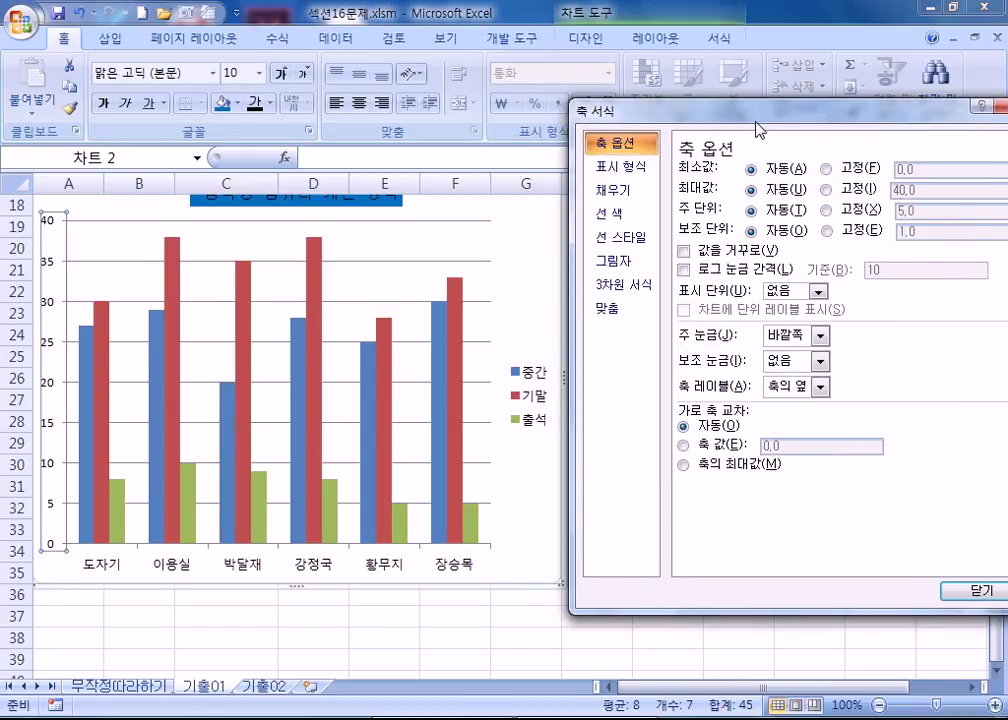
pyautogui.click(866, 192)
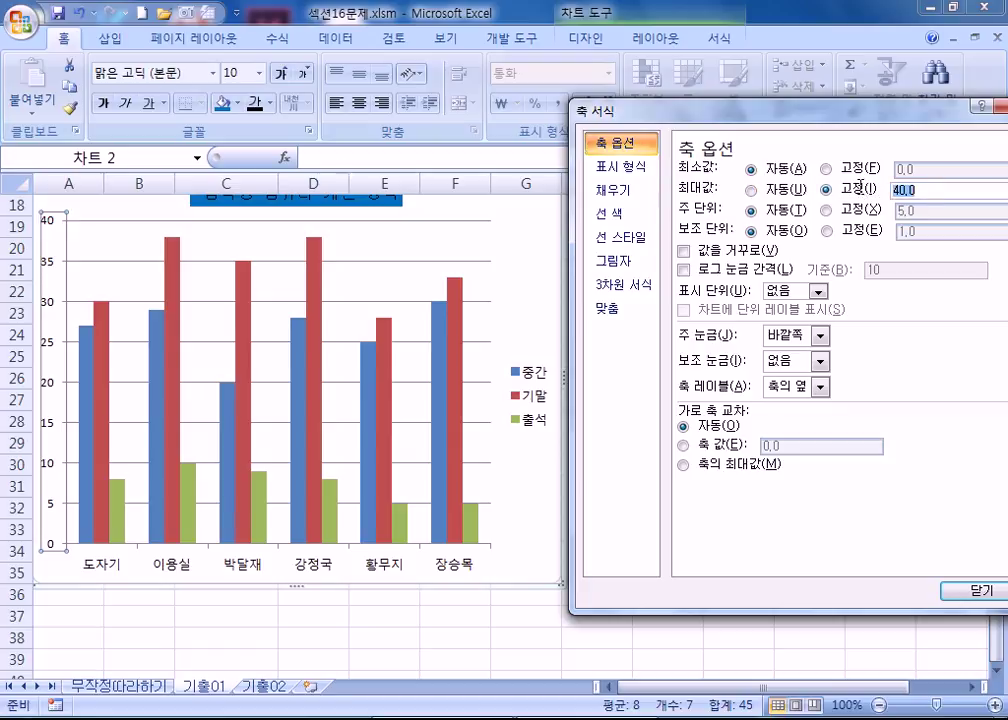
pyautogui.write('50')
pyautogui.click(852, 195)
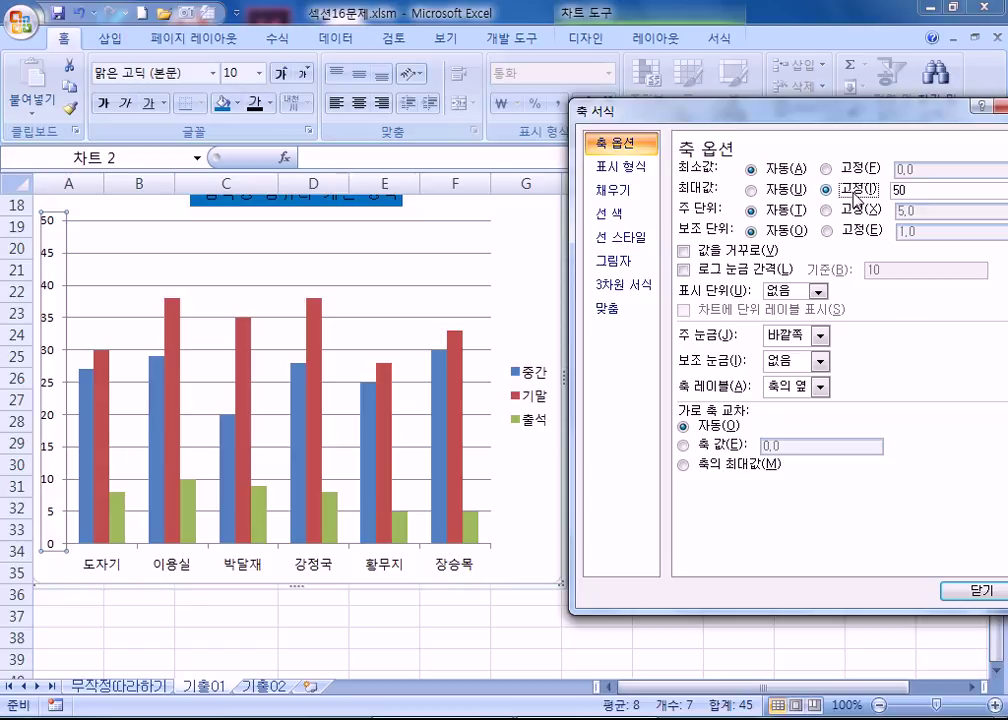
pyautogui.click(314, 345)
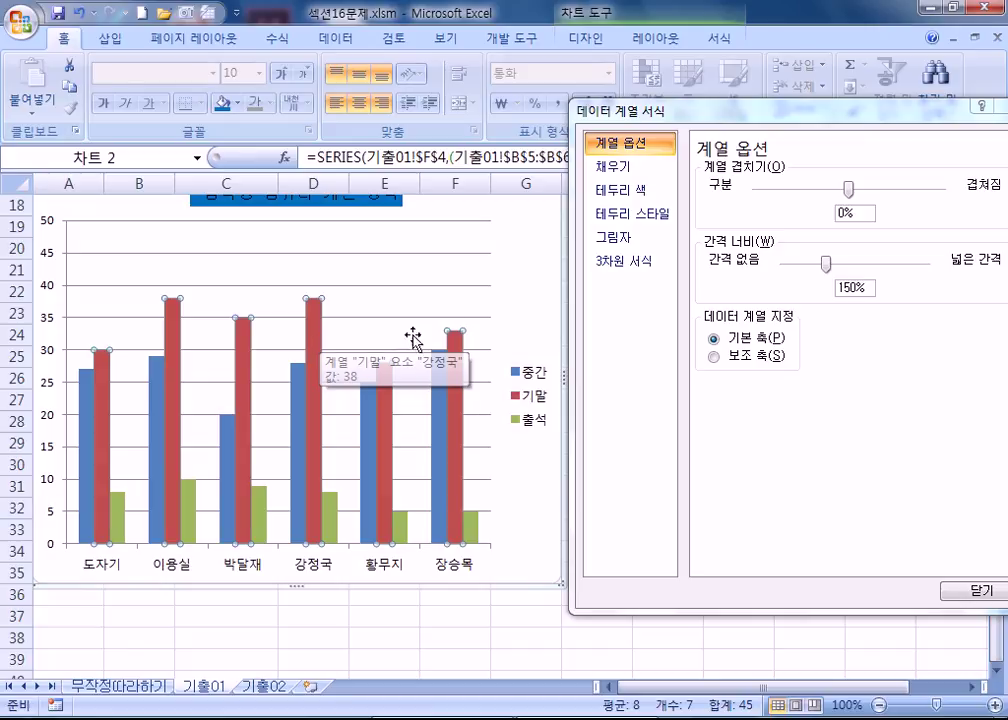
pyautogui.click(477, 277)
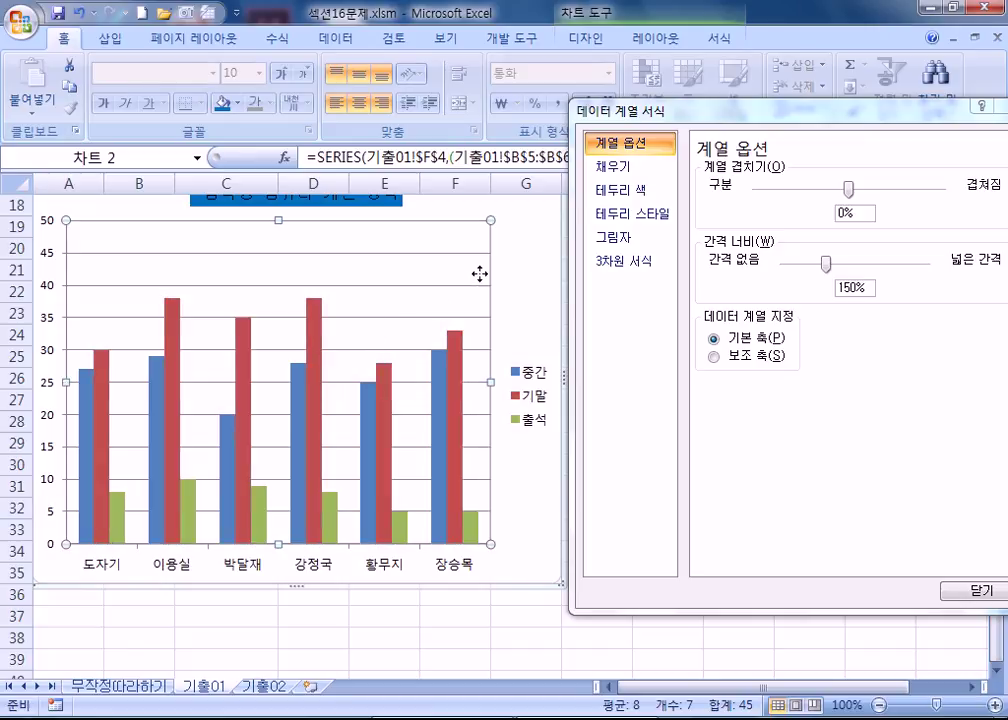
pyautogui.click(318, 352)
pyautogui.rightClick(318, 351)
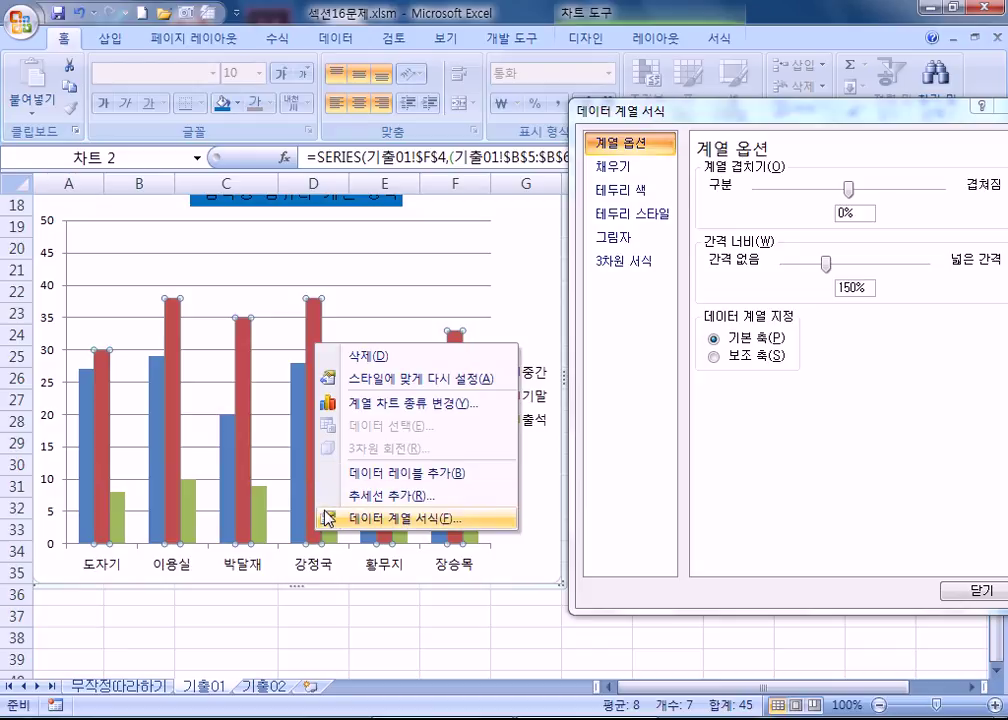
pyautogui.click(524, 281)
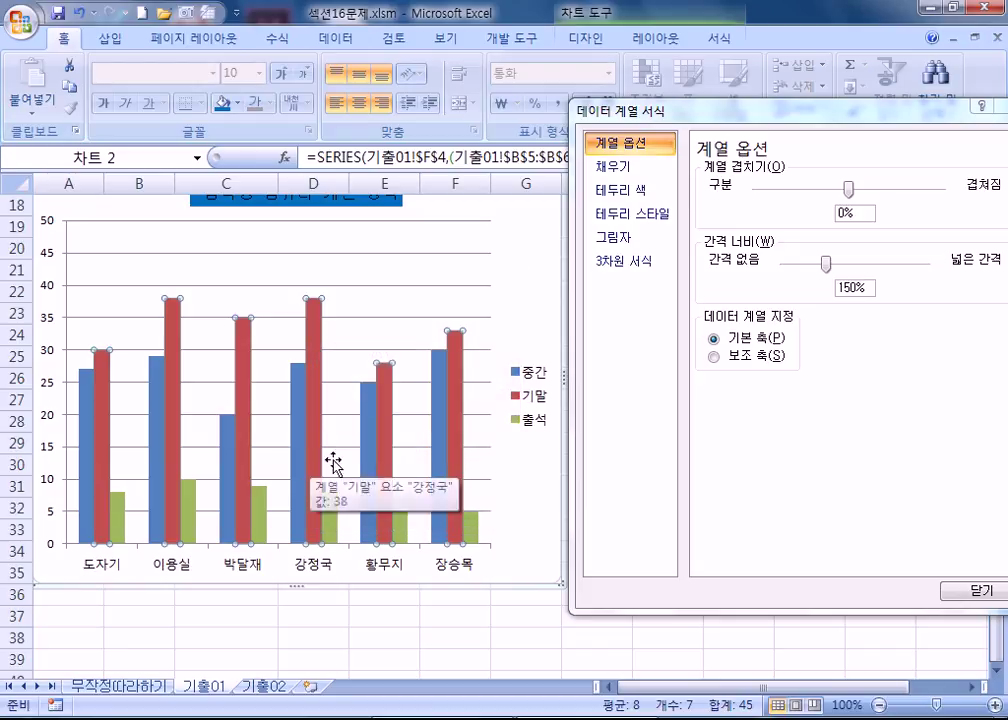
pyautogui.click(517, 286)
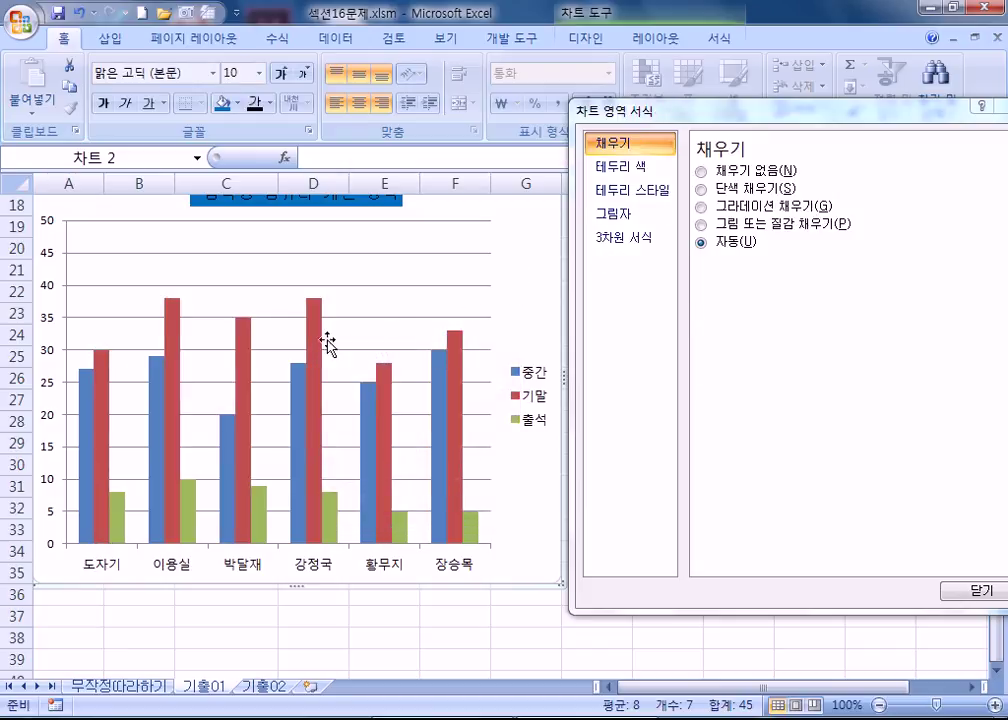
# Add a data label to only the fourth student's bar in the 기말 series
pyautogui.click(318, 350)
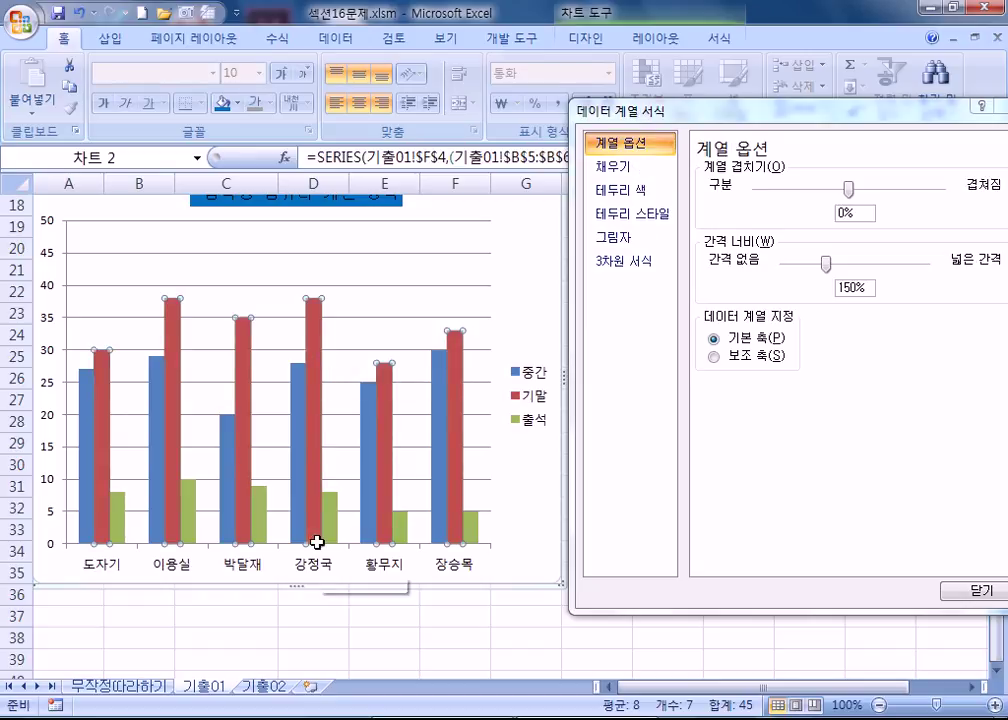
pyautogui.click(320, 352)
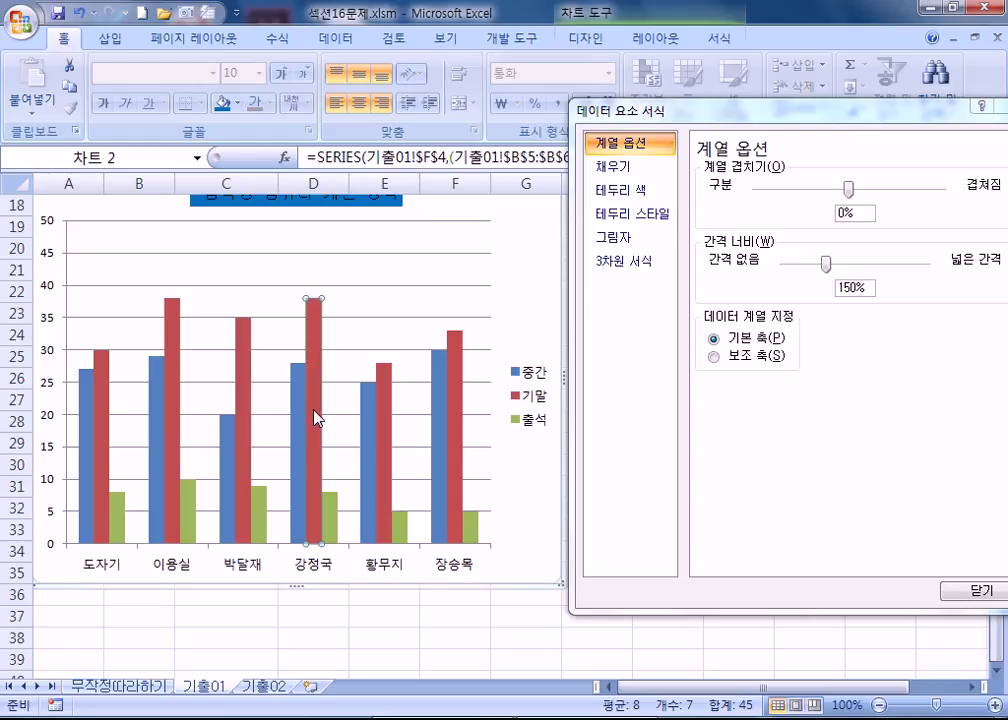
pyautogui.rightClick(320, 346)
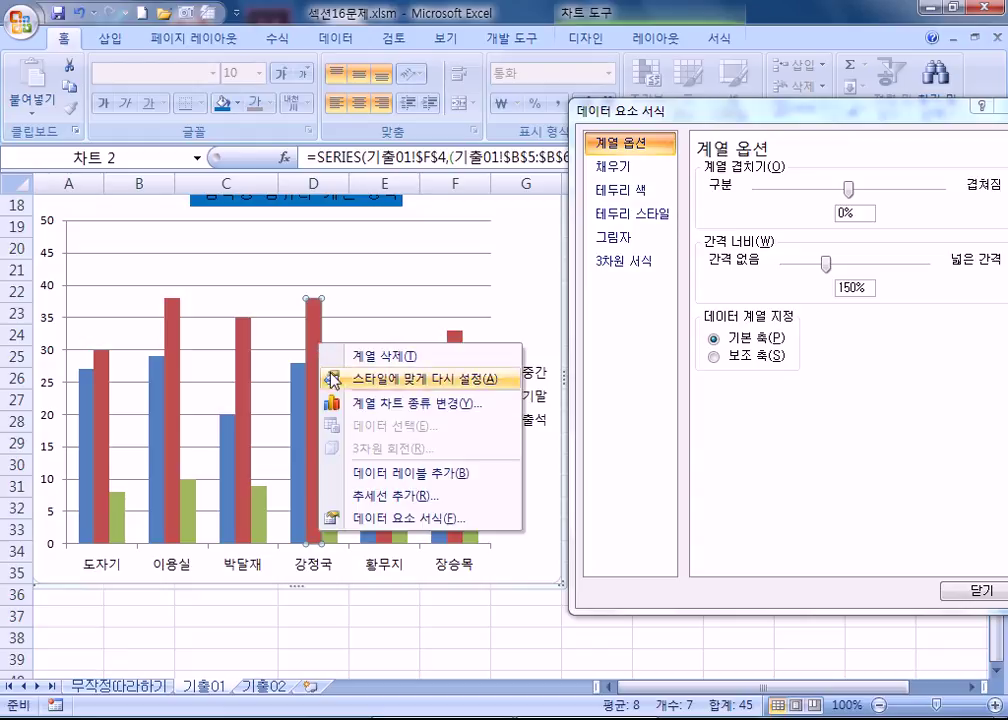
pyautogui.click(334, 474)
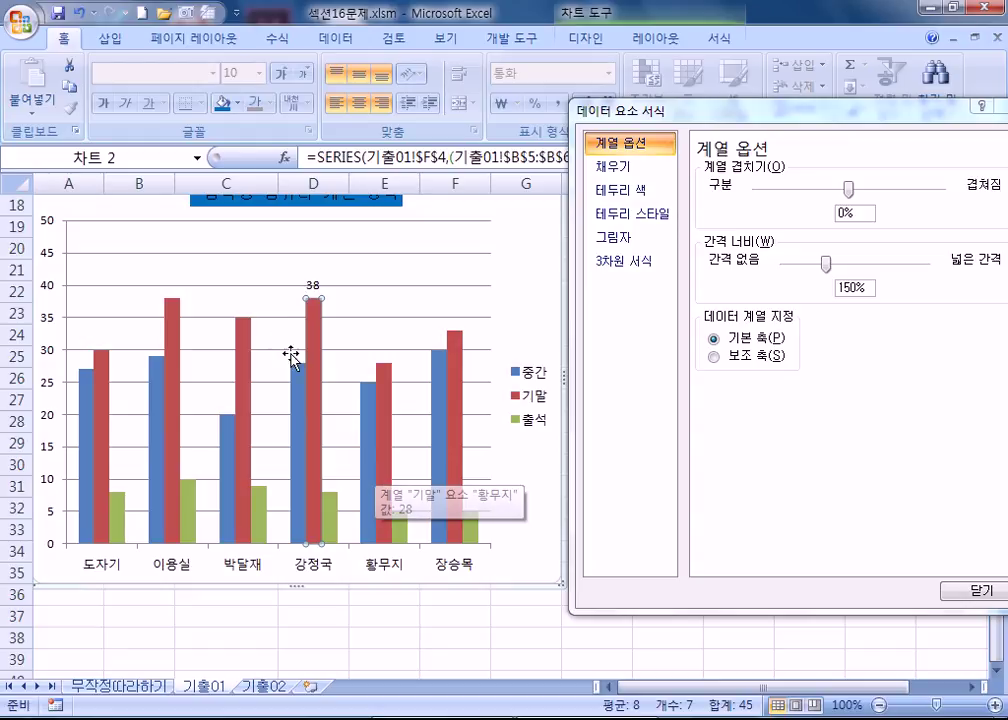
# Place the fourth student's 기말 data label at the inside end and show the category name instead of the value
pyautogui.click(312, 285)
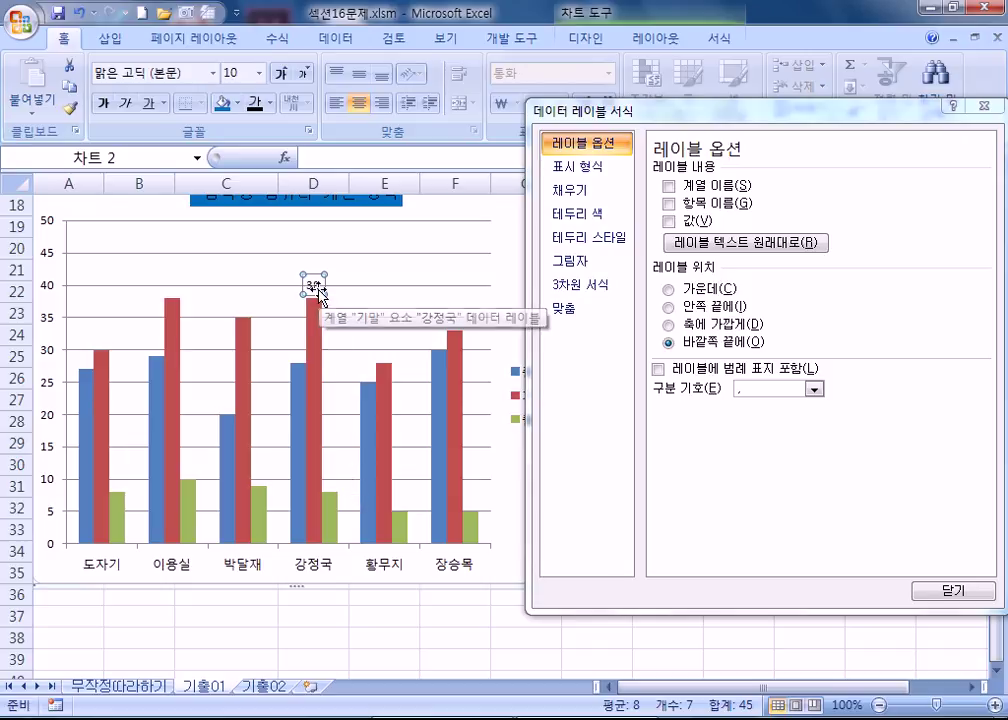
pyautogui.hotkey('alt', 'v')
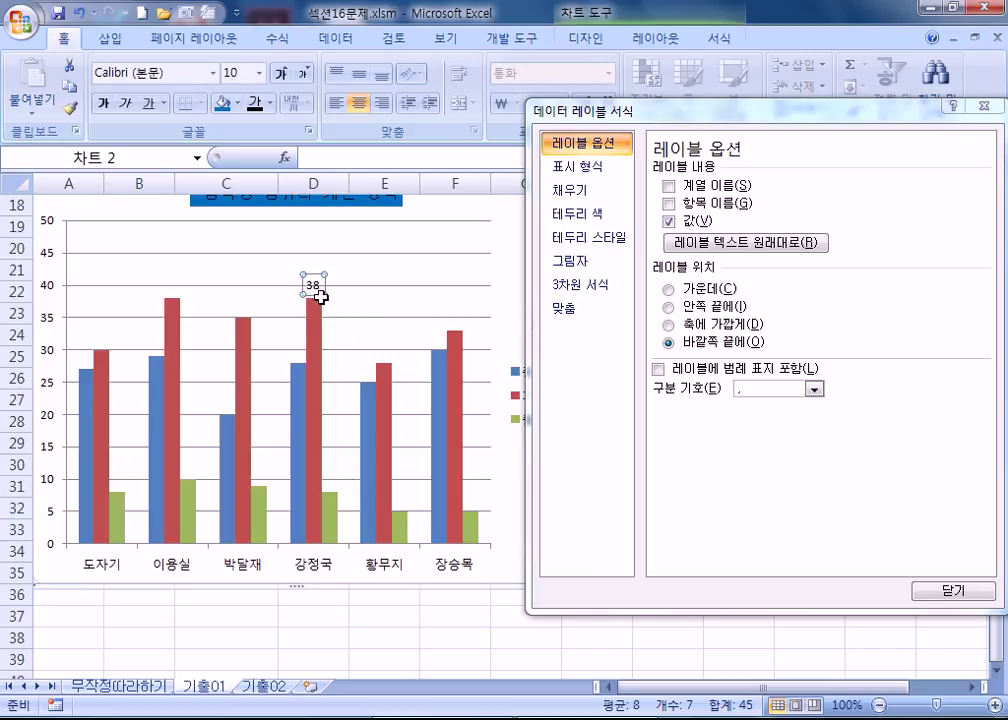
pyautogui.click(387, 310)
pyautogui.click(314, 288)
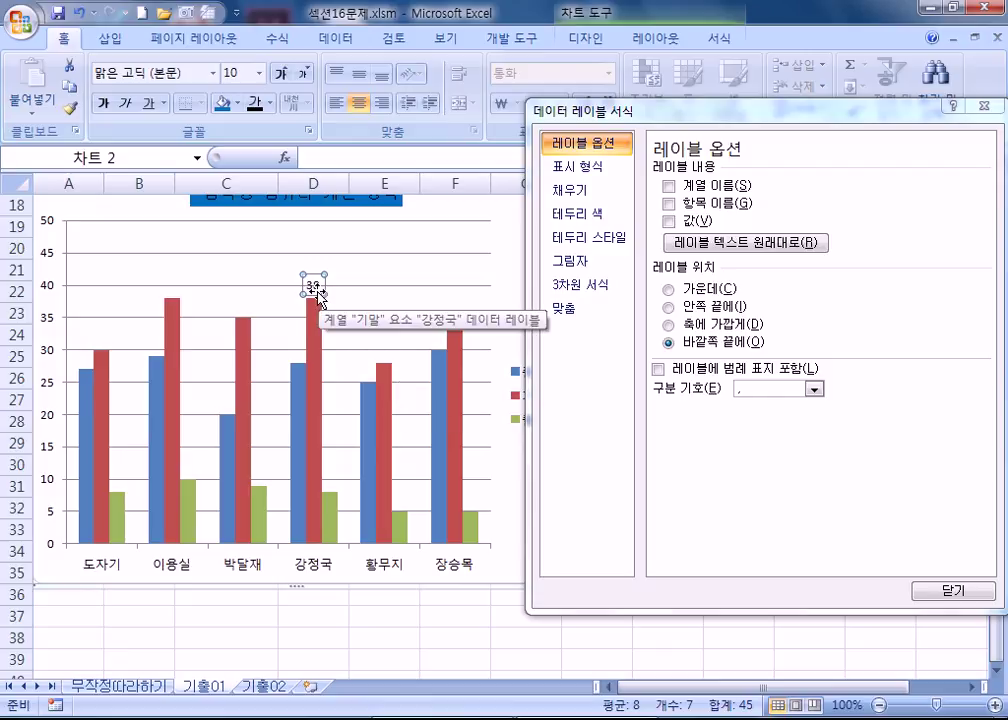
pyautogui.hotkey('alt', 'v')
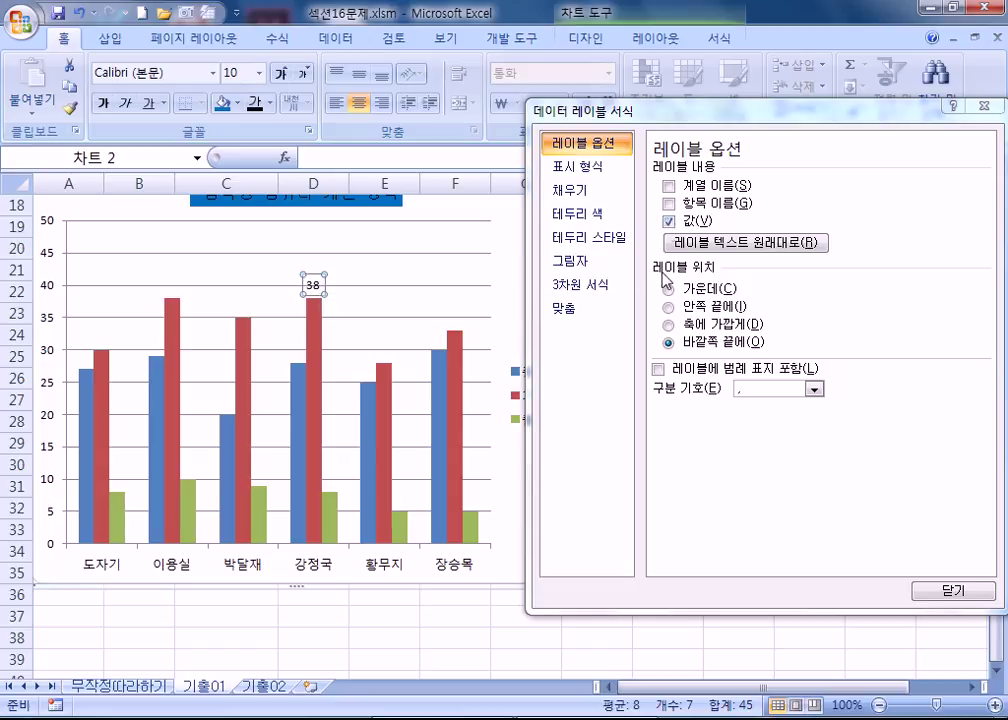
pyautogui.click(670, 310)
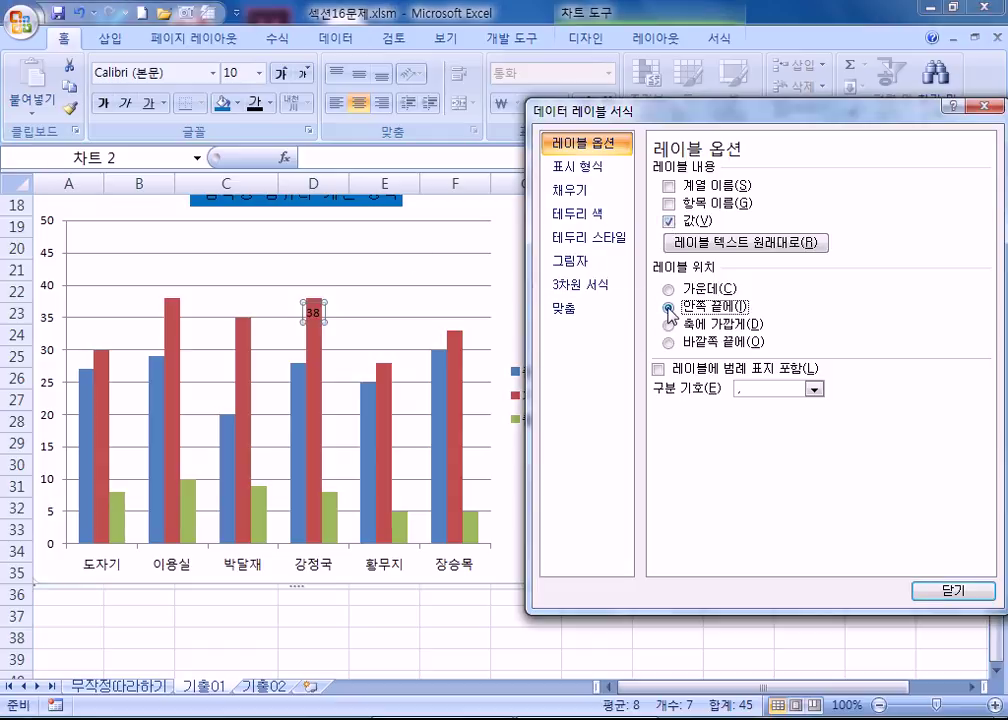
pyautogui.click(669, 221)
pyautogui.click(669, 204)
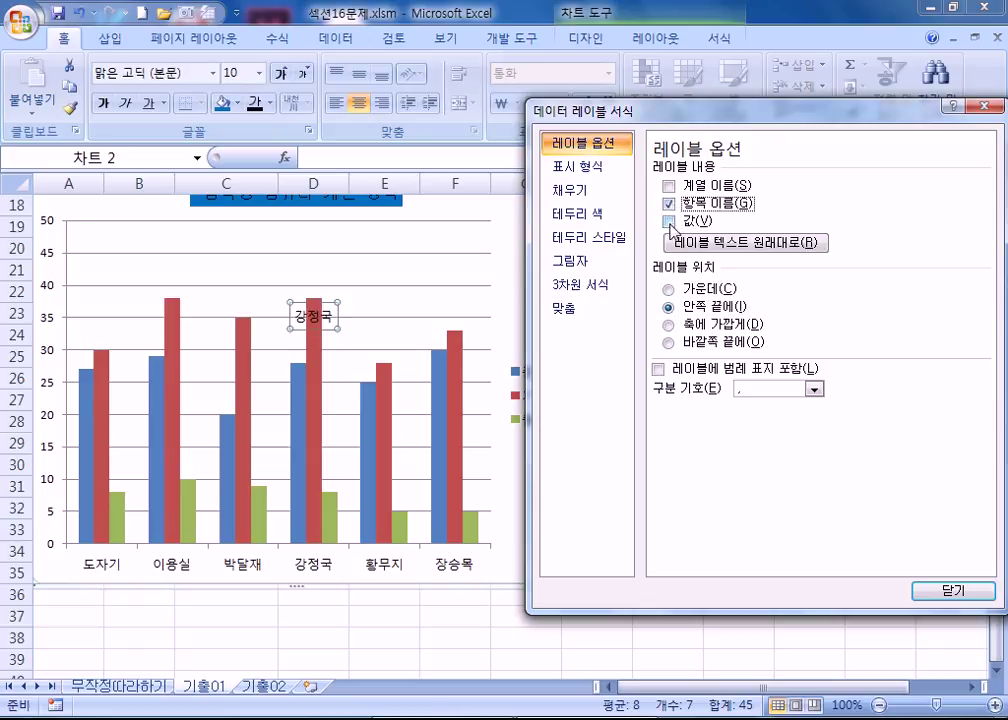
# Try adding the value and the series name to the 기말 data label, turning each off again
pyautogui.click(669, 221)
pyautogui.click(669, 221)
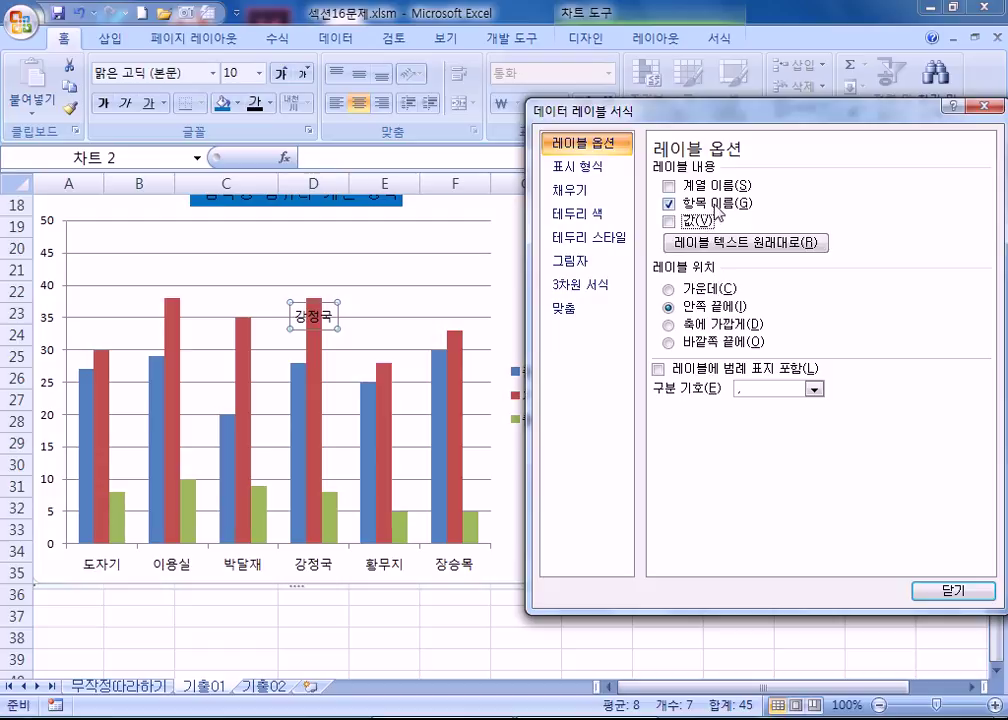
pyautogui.click(668, 186)
pyautogui.click(668, 186)
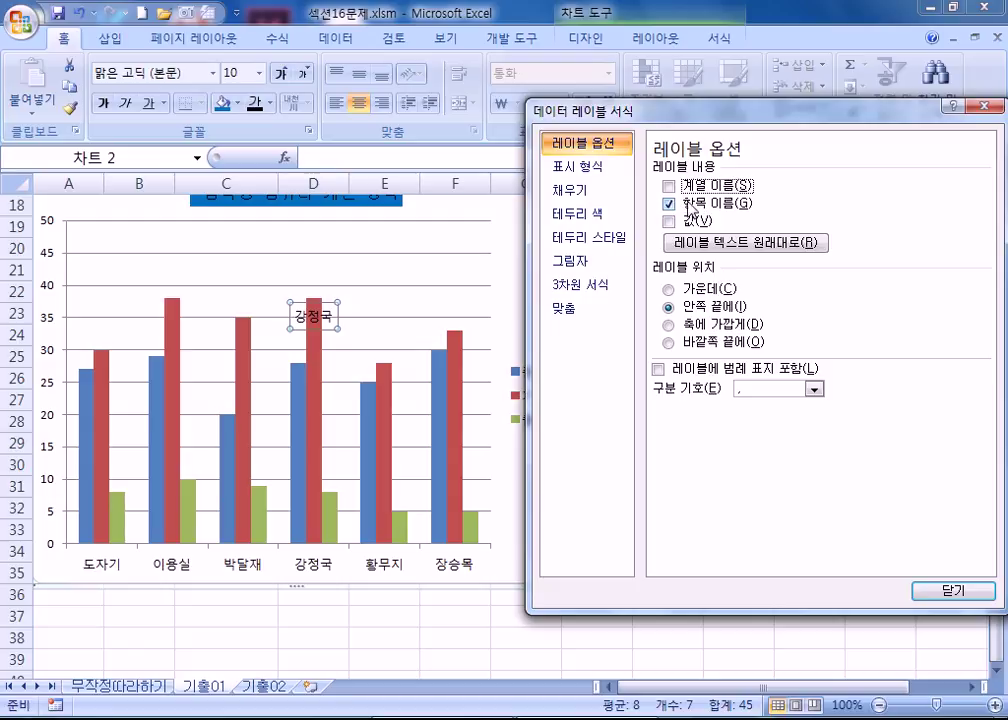
pyautogui.click(403, 296)
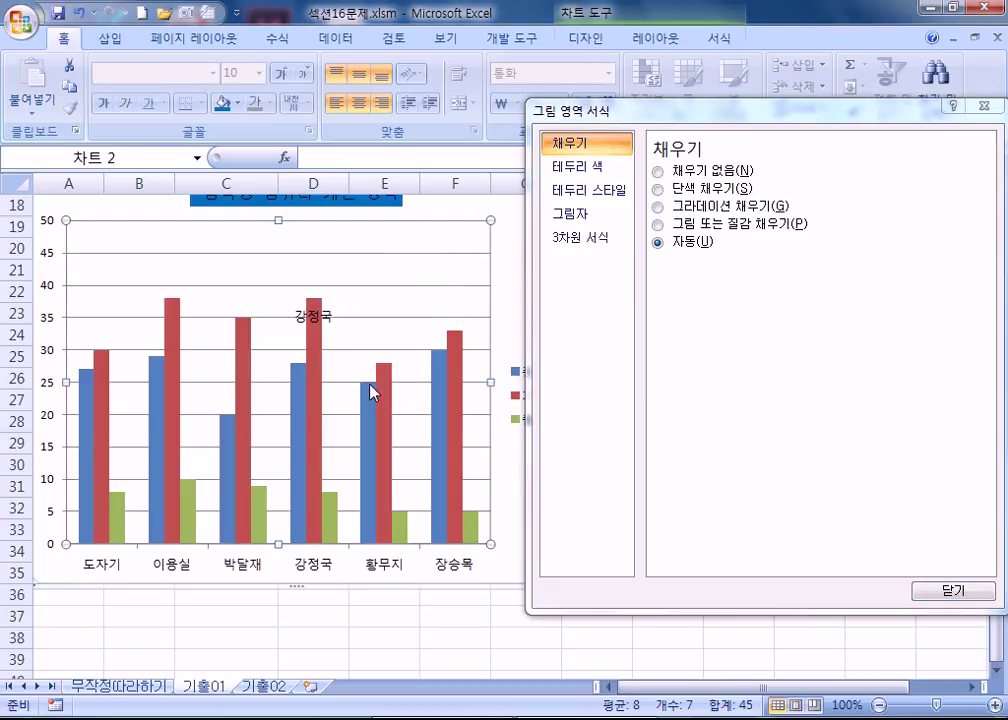
pyautogui.click(316, 330)
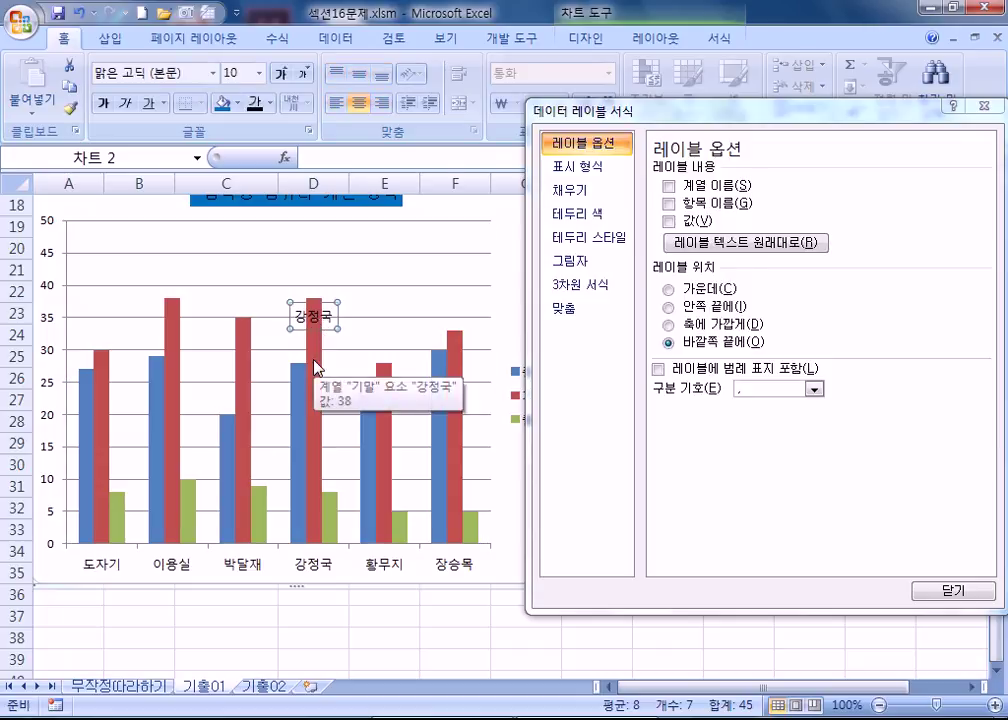
pyautogui.click(315, 367)
pyautogui.click(373, 330)
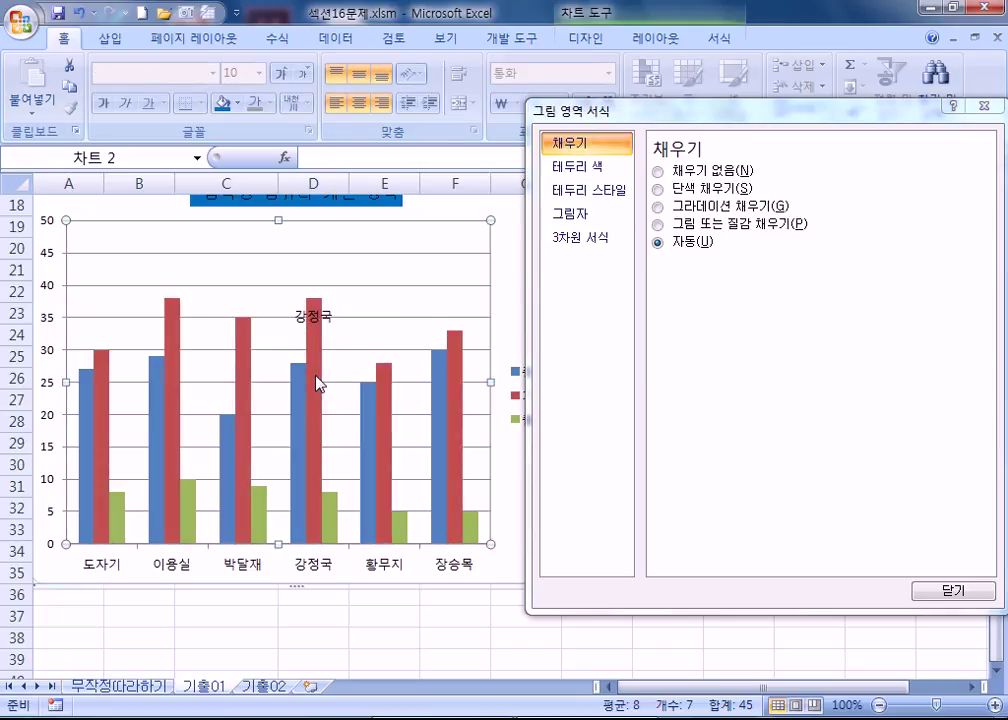
pyautogui.click(315, 392)
pyautogui.click(318, 385)
pyautogui.rightClick(318, 385)
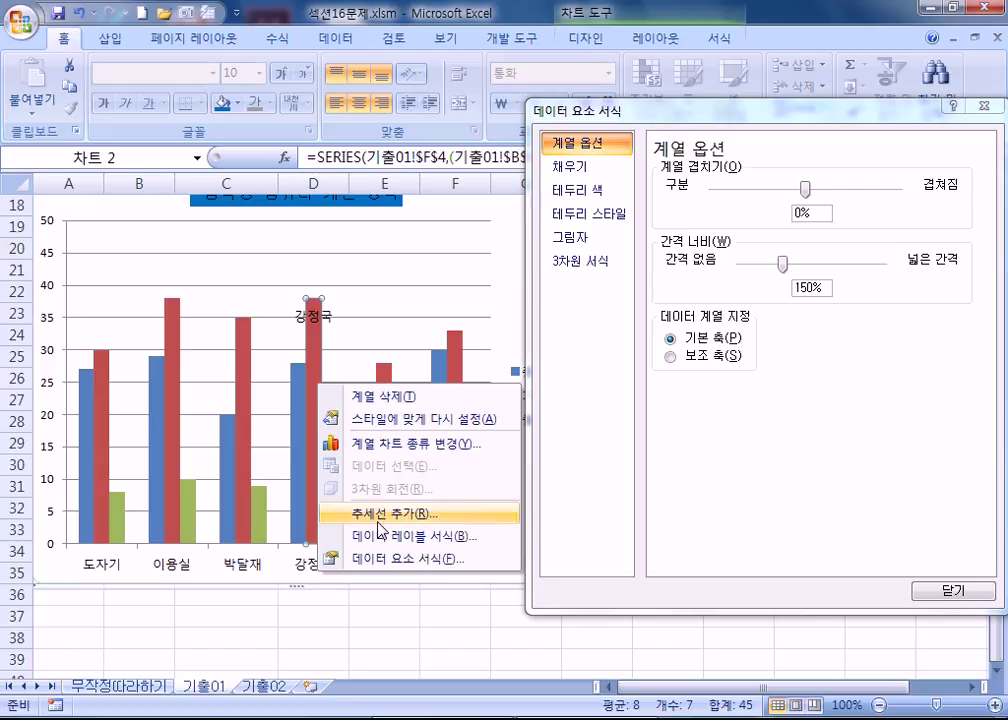
pyautogui.click(326, 324)
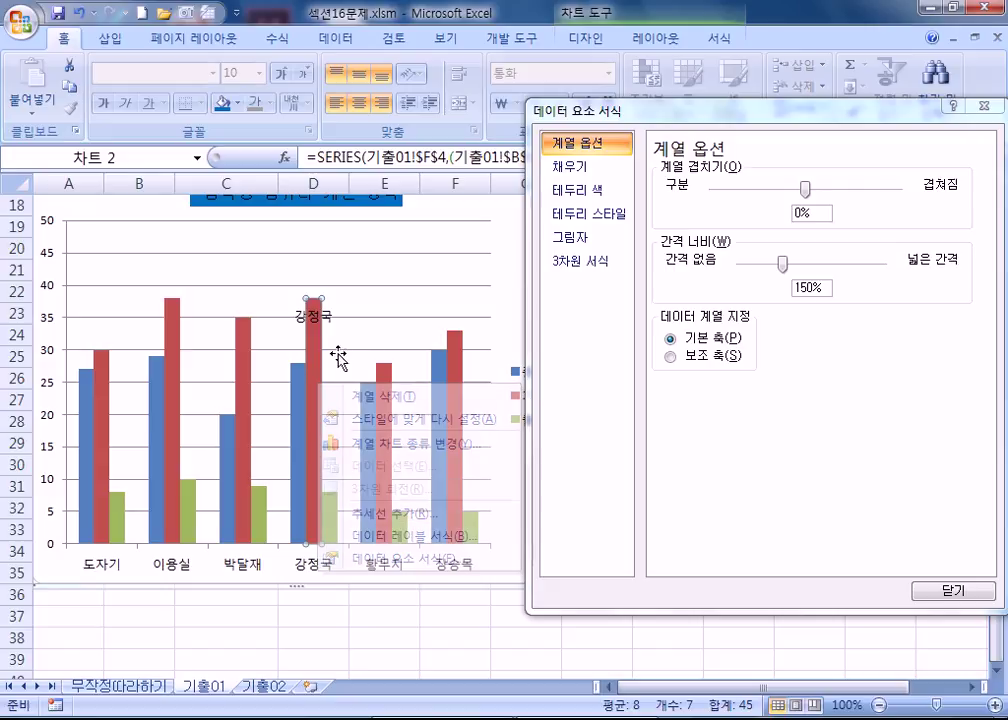
# Try the 기말 data label at the outside end and with the value, then restore the inside end position and category name
pyautogui.click(322, 317)
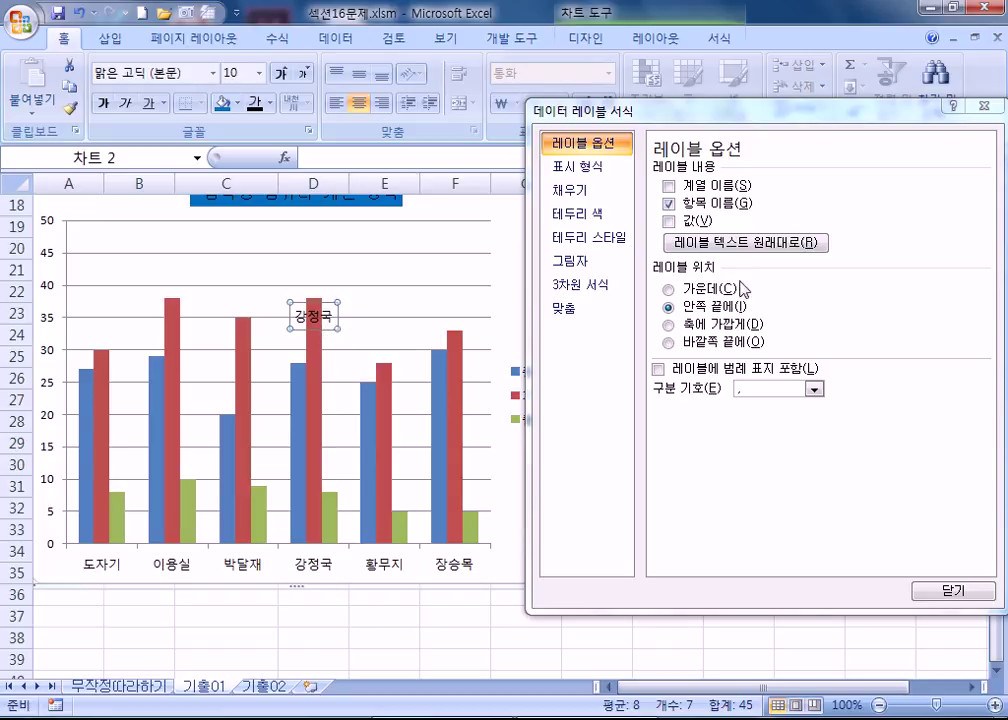
pyautogui.click(669, 342)
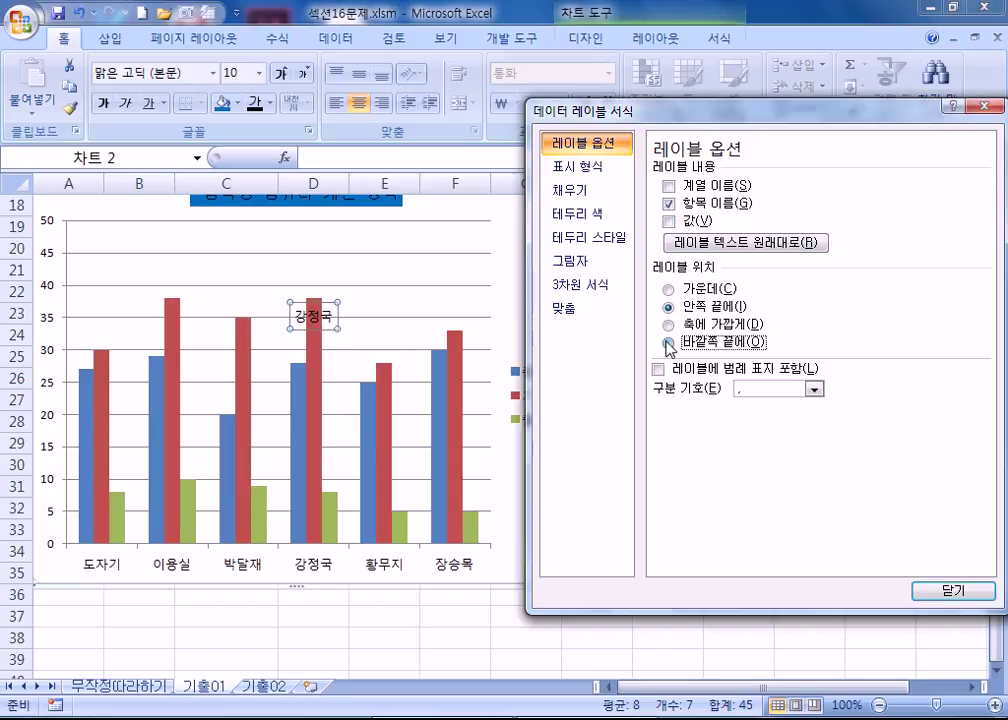
pyautogui.click(670, 308)
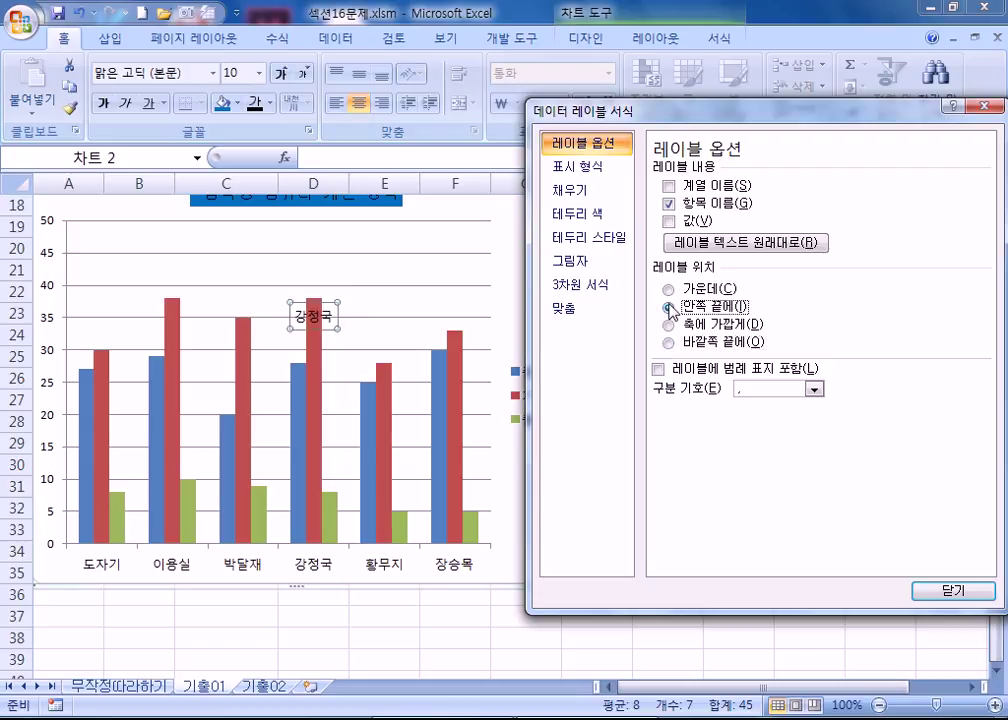
pyautogui.click(669, 221)
pyautogui.click(668, 203)
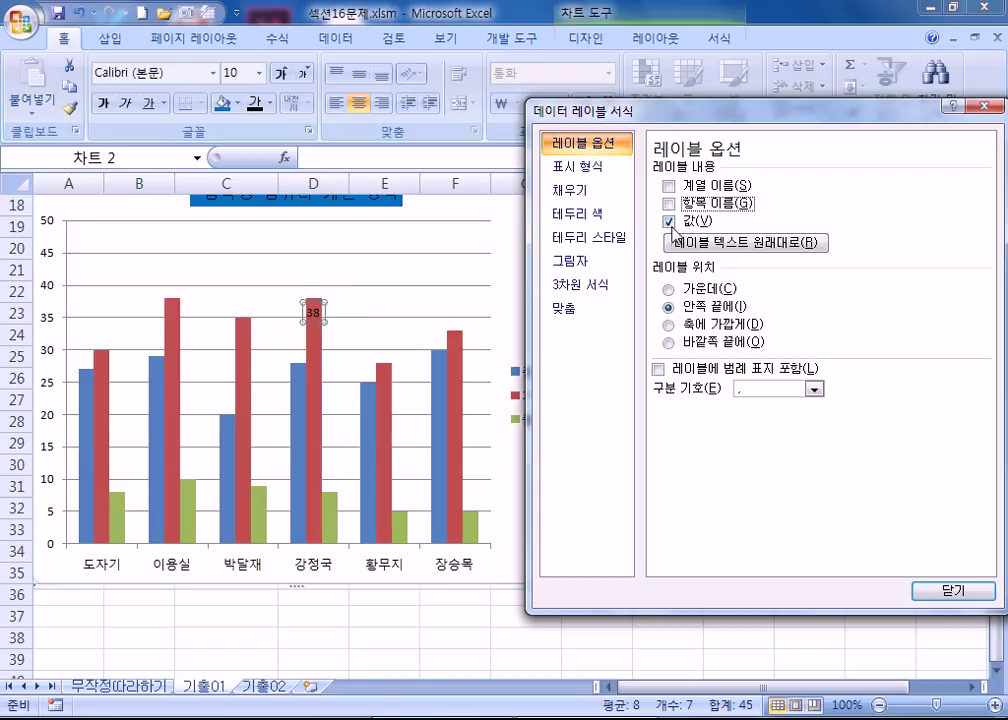
pyautogui.click(669, 221)
pyautogui.click(668, 203)
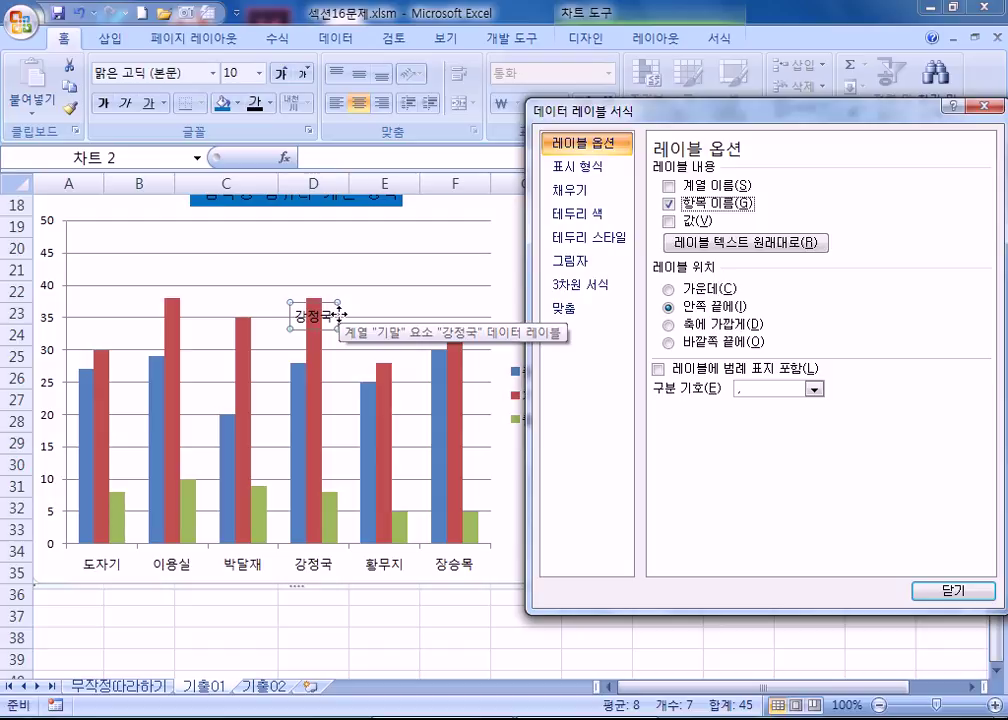
# Set the 기말 series overlap to 50% and the gap width to 100%
pyautogui.click(460, 375)
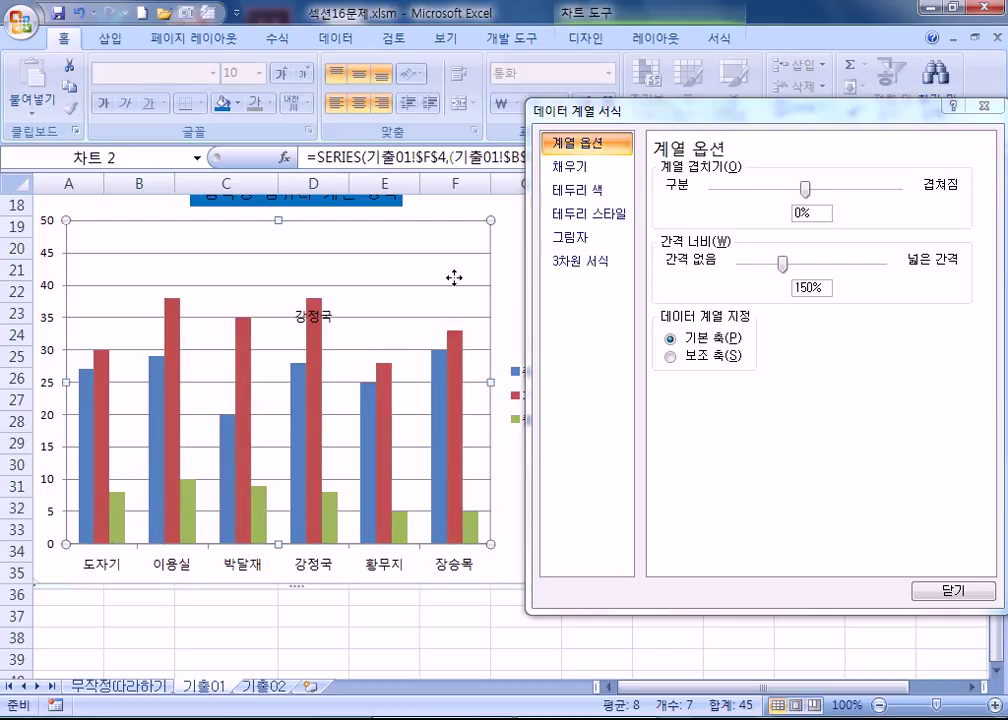
pyautogui.click(444, 445)
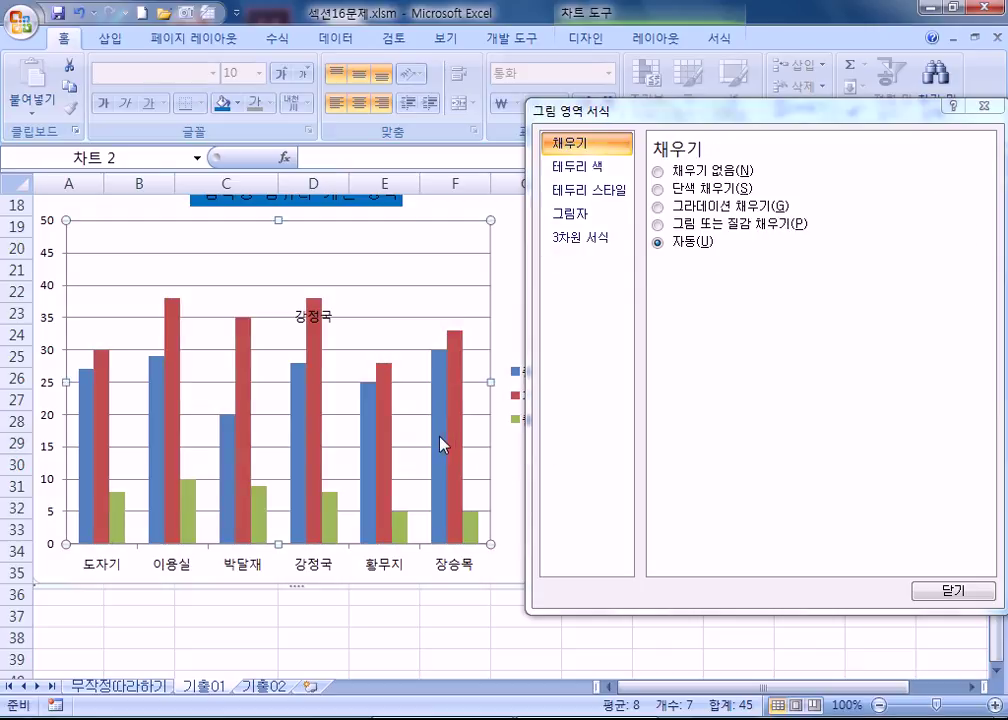
pyautogui.click(385, 427)
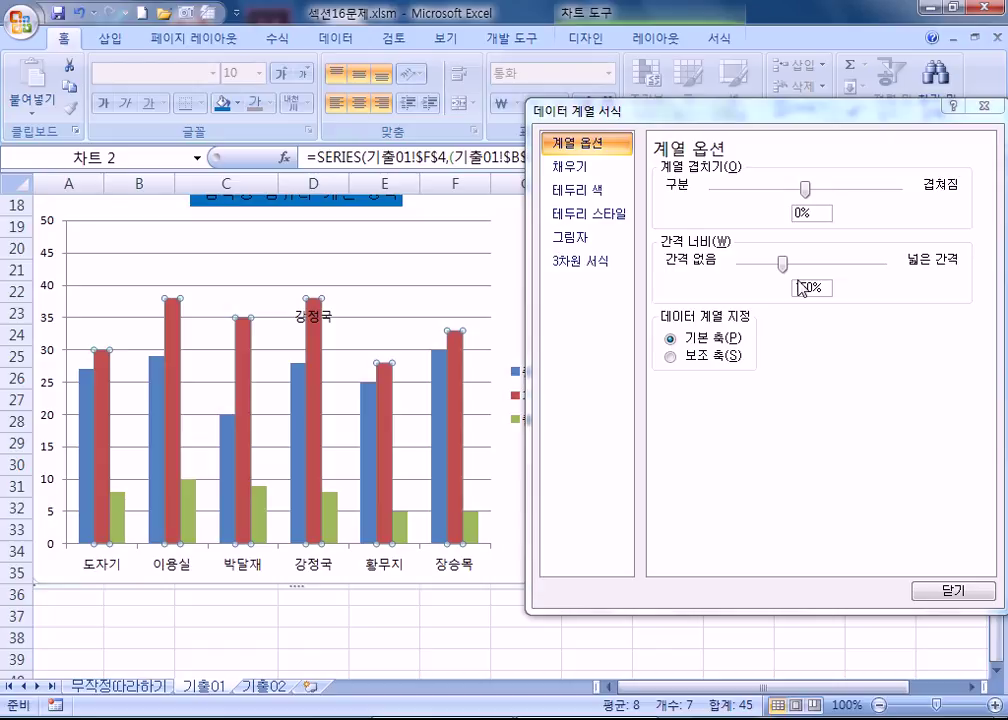
pyautogui.moveTo(804, 190); pyautogui.dragTo(754, 218)
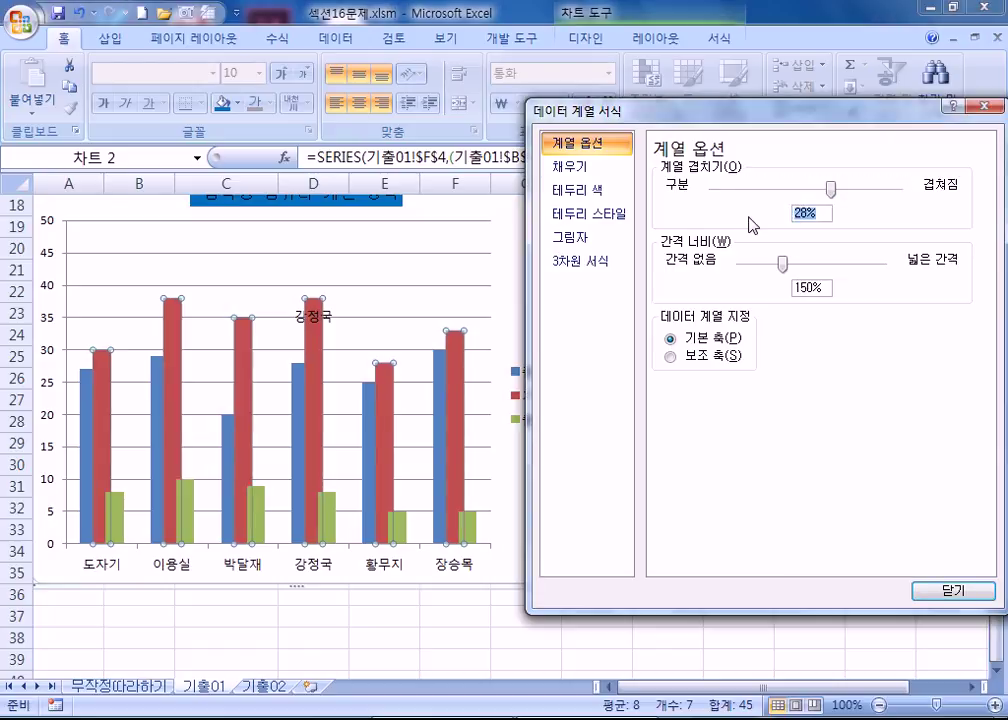
pyautogui.write('50')
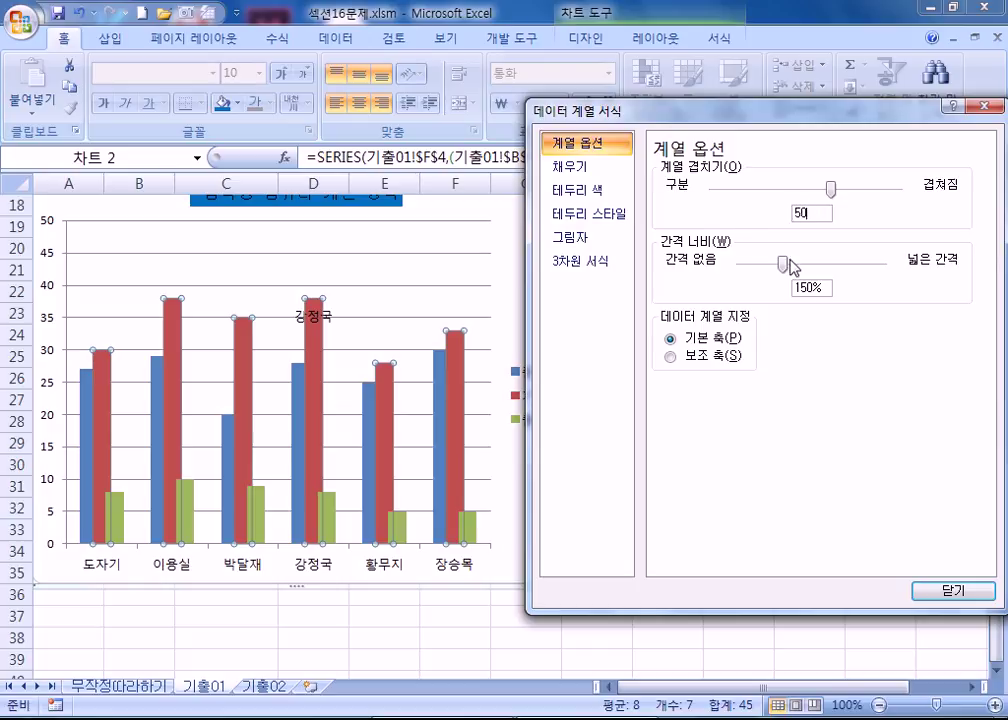
pyautogui.moveTo(832, 286); pyautogui.dragTo(802, 285)
pyautogui.write('100')
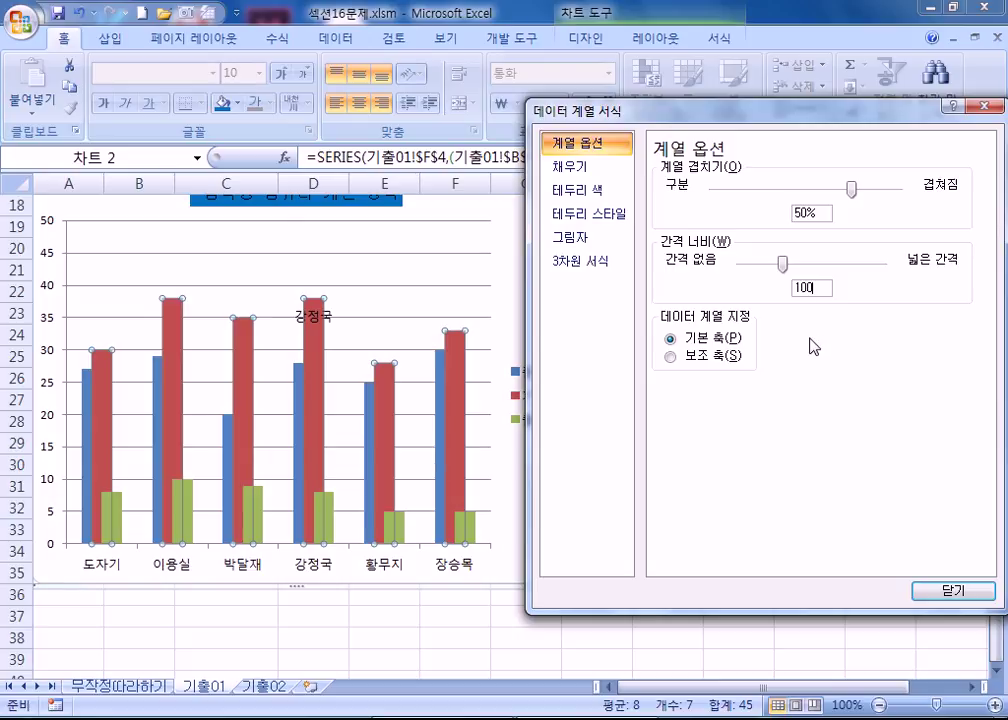
pyautogui.click(580, 146)
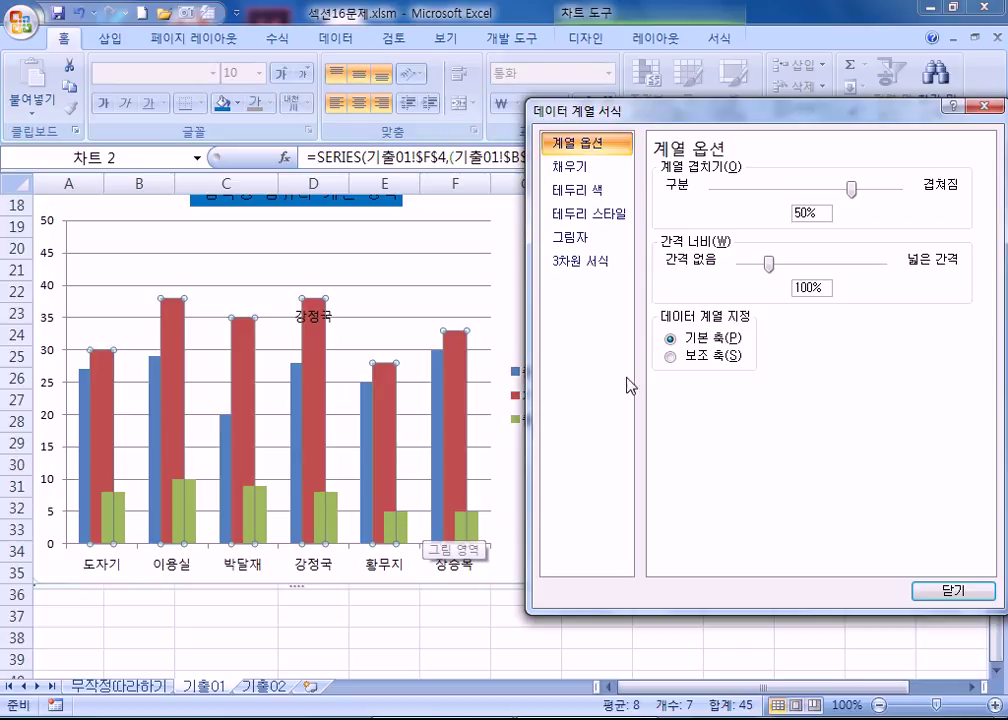
# Try series overlaps of 100%, 1% and -29% on the columns, ending at 64%
pyautogui.moveTo(857, 193); pyautogui.dragTo(913, 197)
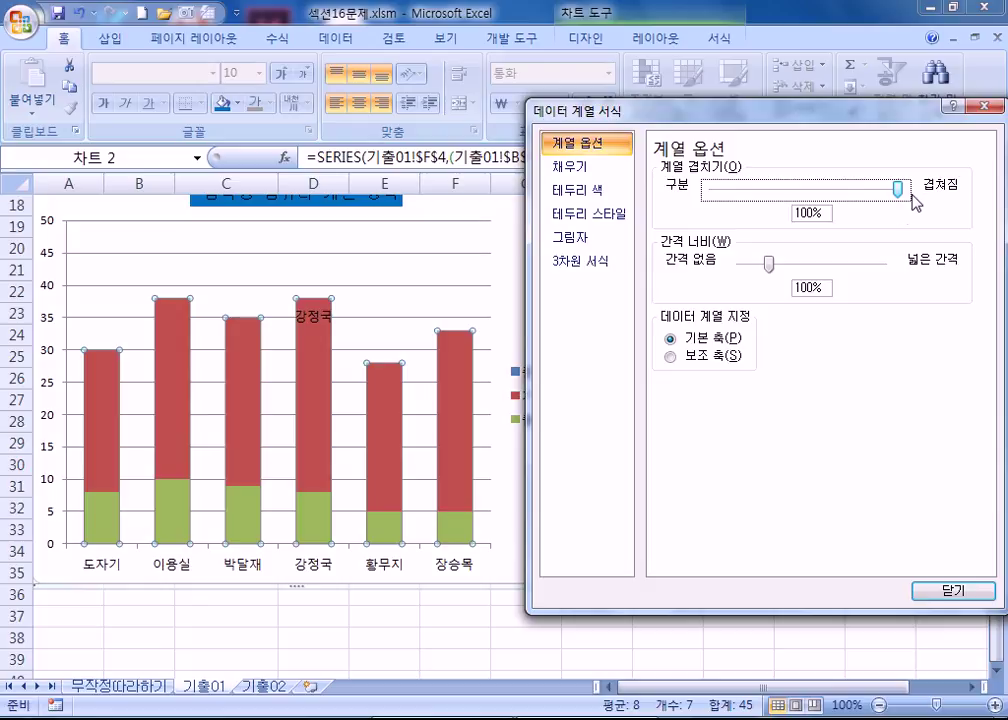
pyautogui.moveTo(900, 190); pyautogui.dragTo(800, 205)
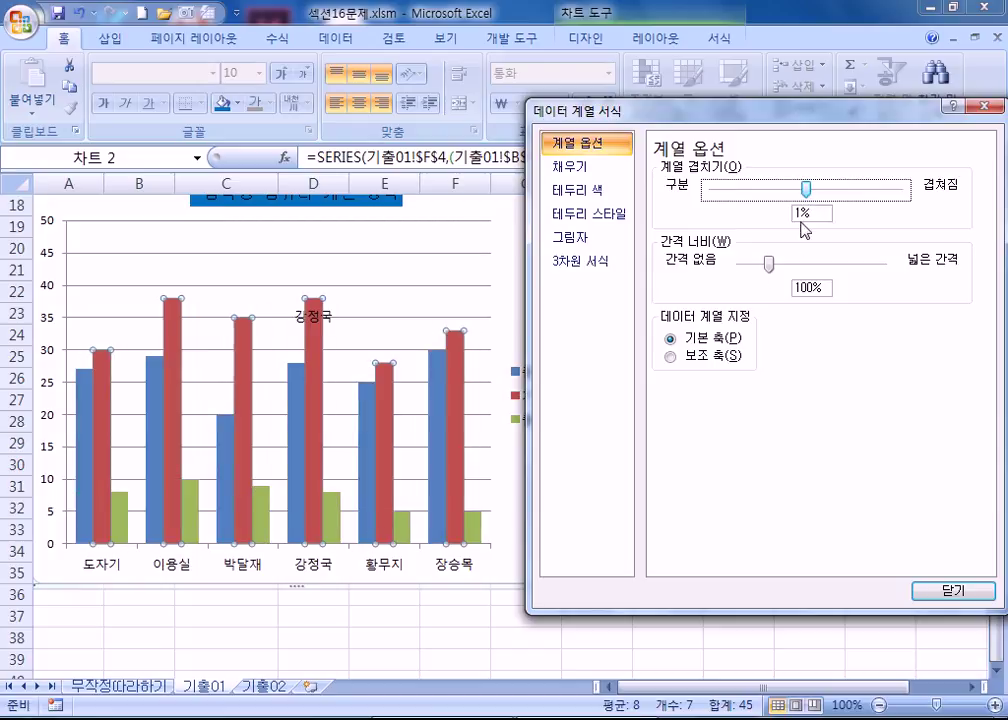
pyautogui.moveTo(806, 192); pyautogui.dragTo(777, 196)
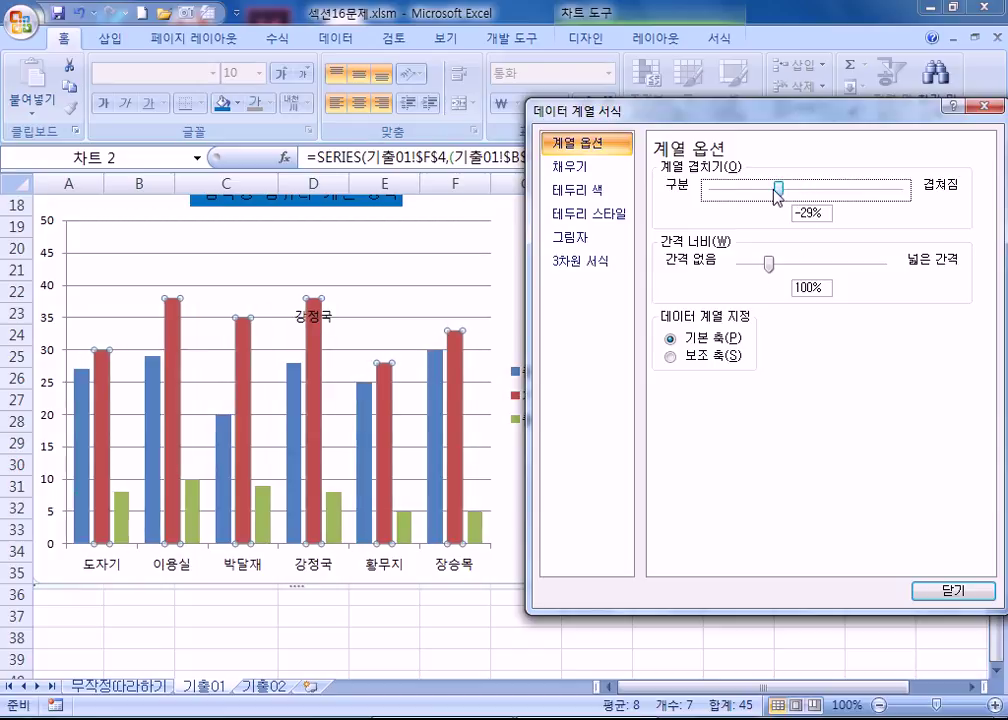
pyautogui.moveTo(779, 191); pyautogui.dragTo(862, 190)
# Try column gap widths of 396% and 0%, ending at 140%
pyautogui.moveTo(770, 263); pyautogui.dragTo(856, 268)
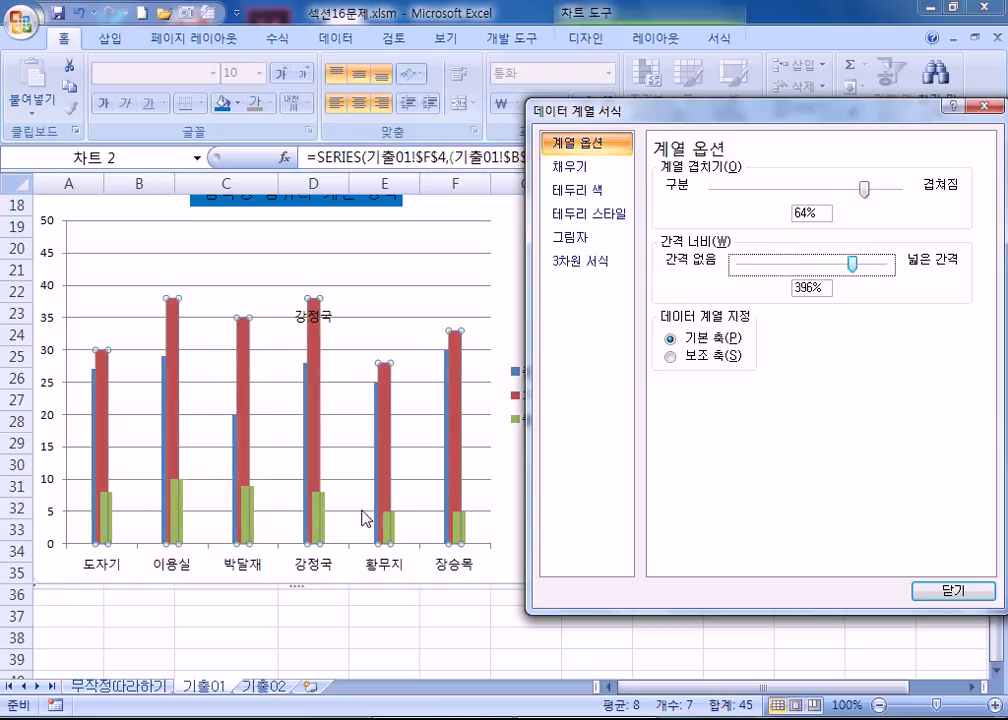
pyautogui.moveTo(851, 262); pyautogui.dragTo(738, 276)
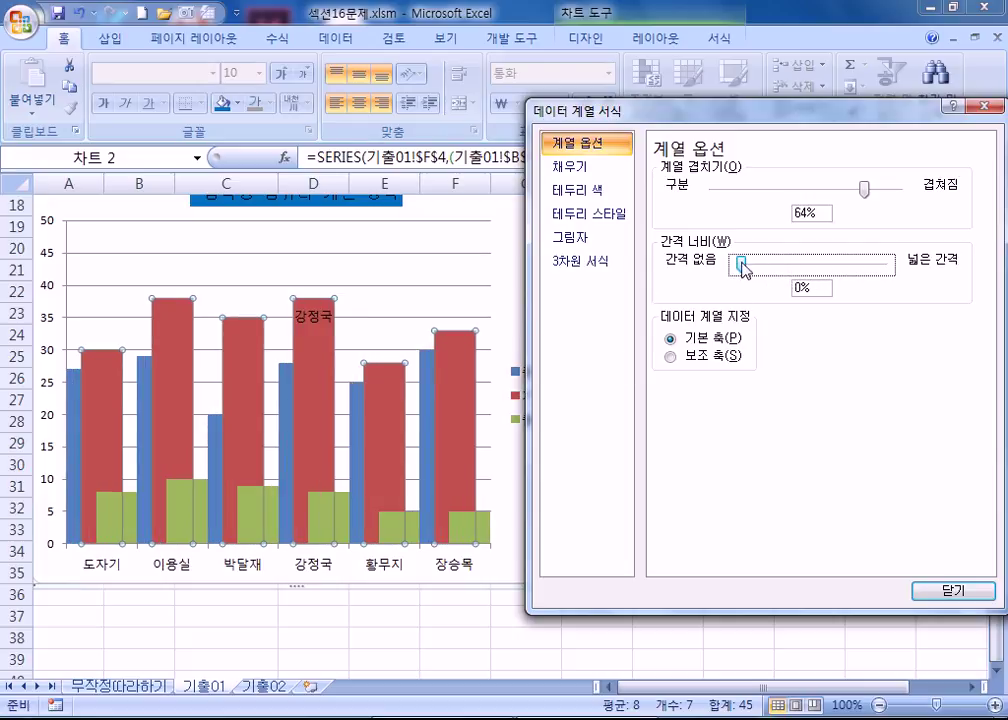
pyautogui.moveTo(741, 266); pyautogui.dragTo(785, 266)
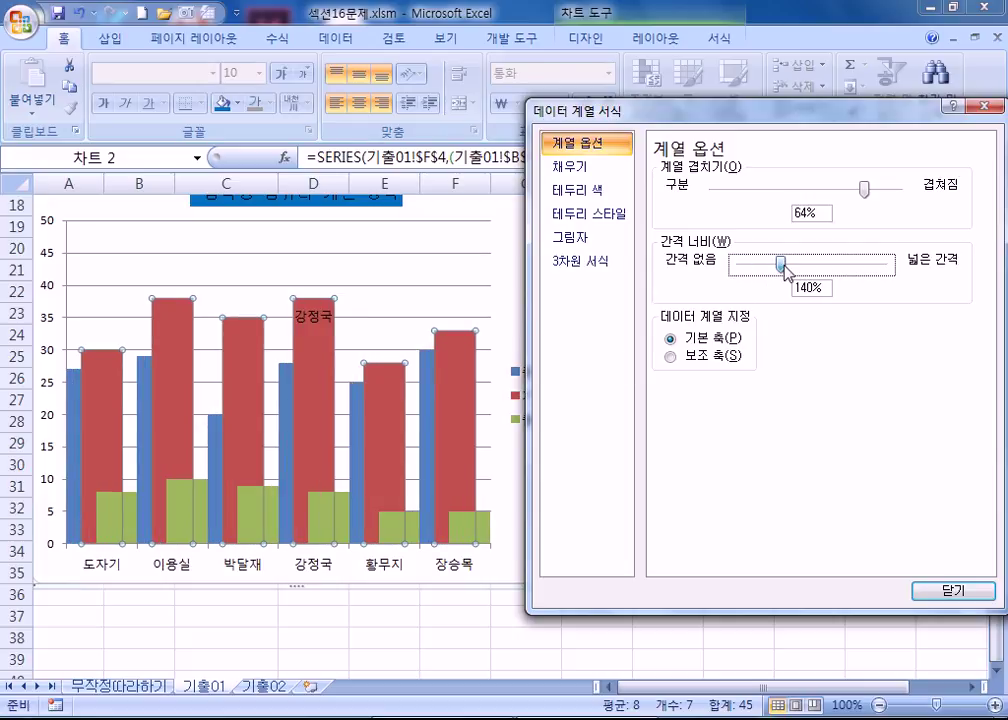
# Set the 기말 series overlap to 50% and the gap width to 100%
pyautogui.doubleClick(799, 213)
pyautogui.write('50')
pyautogui.press('Tab')
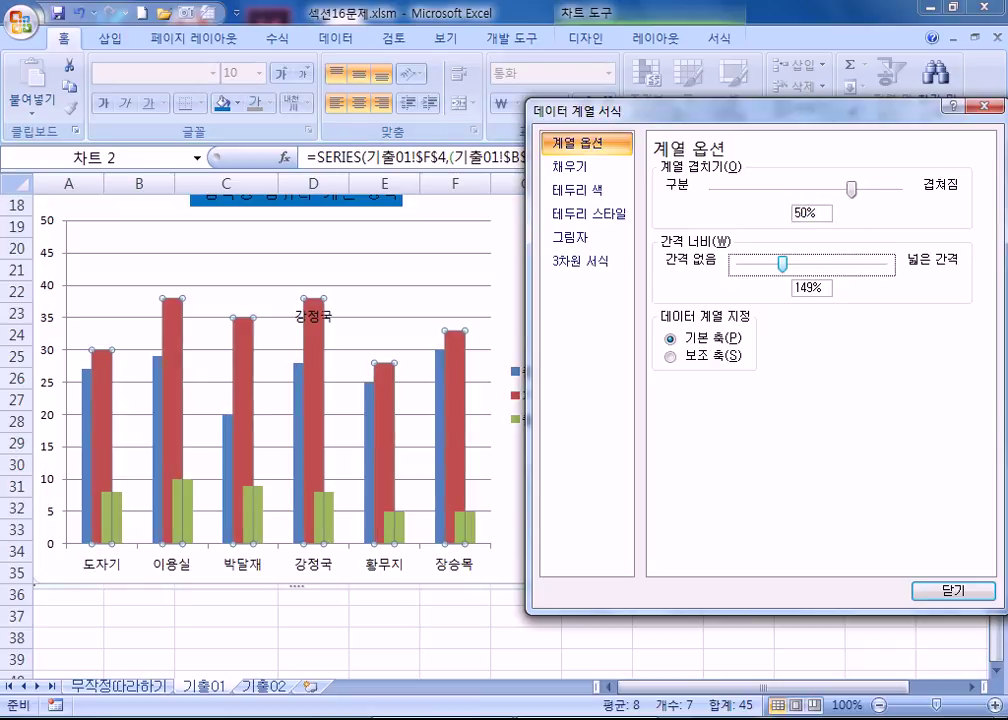
pyautogui.write('100')
pyautogui.press('Tab')
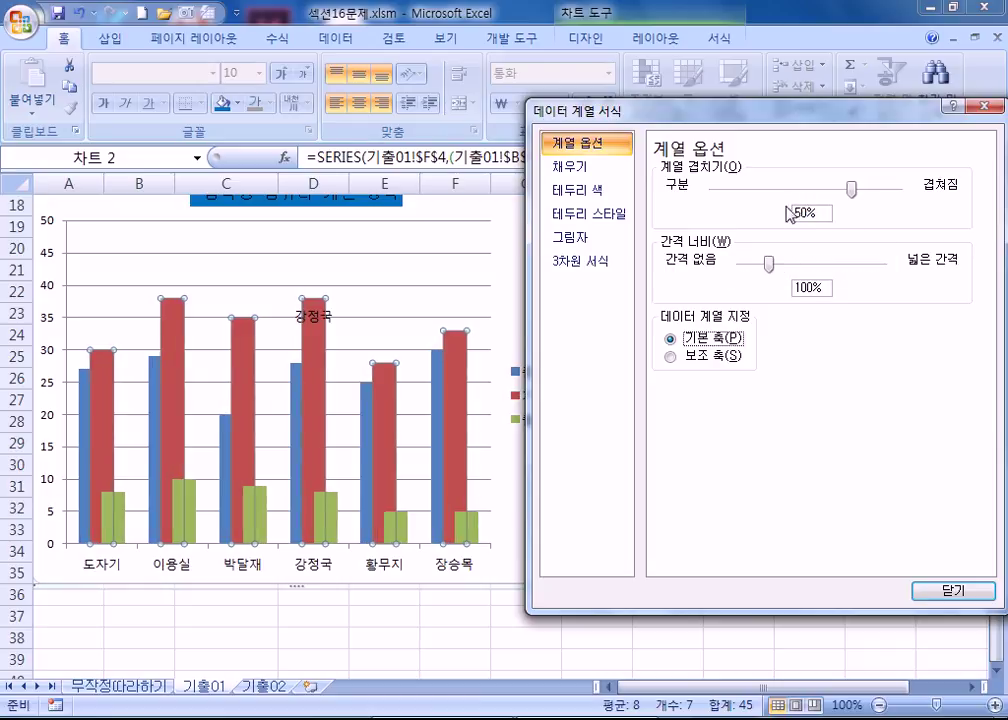
# Try a slightly smaller overlap on the 기말 series, then restore it to 50%
pyautogui.moveTo(851, 192)
pyautogui.mouseDown()
pyautogui.moveTo(808, 194)
pyautogui.moveTo(840, 194)
pyautogui.mouseUp()
pyautogui.press('Tab')
pyautogui.write('50')
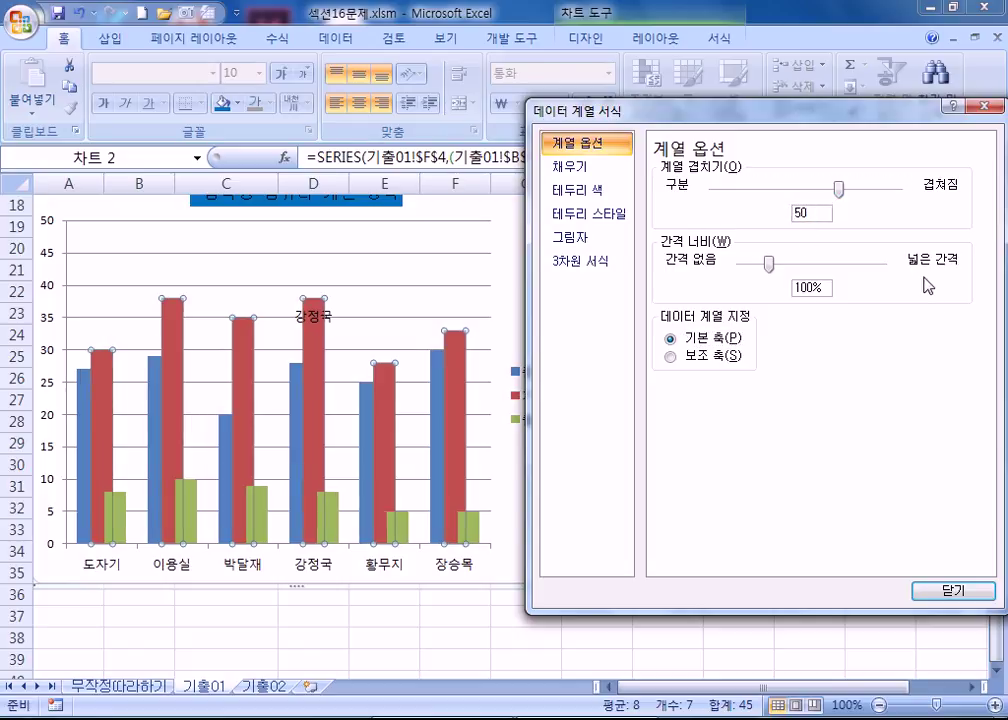
pyautogui.press('Tab')
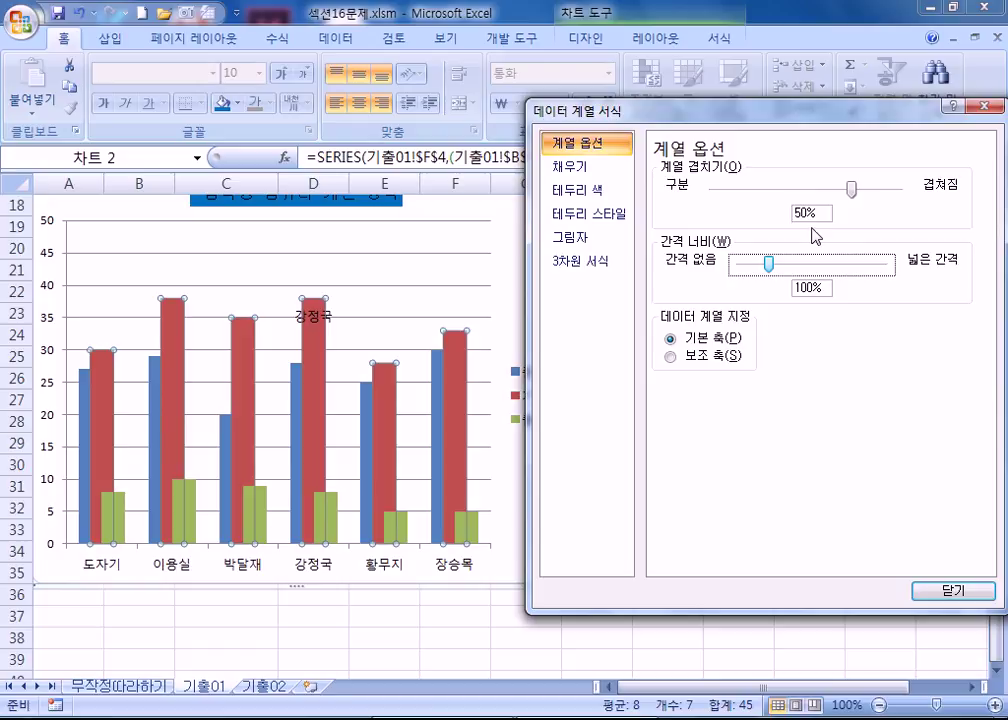
# Fill the chart's plot area with the solid theme color 흰색, 배경 1, 25% 더 어둡게
pyautogui.moveTo(700, 108); pyautogui.dragTo(773, 90)
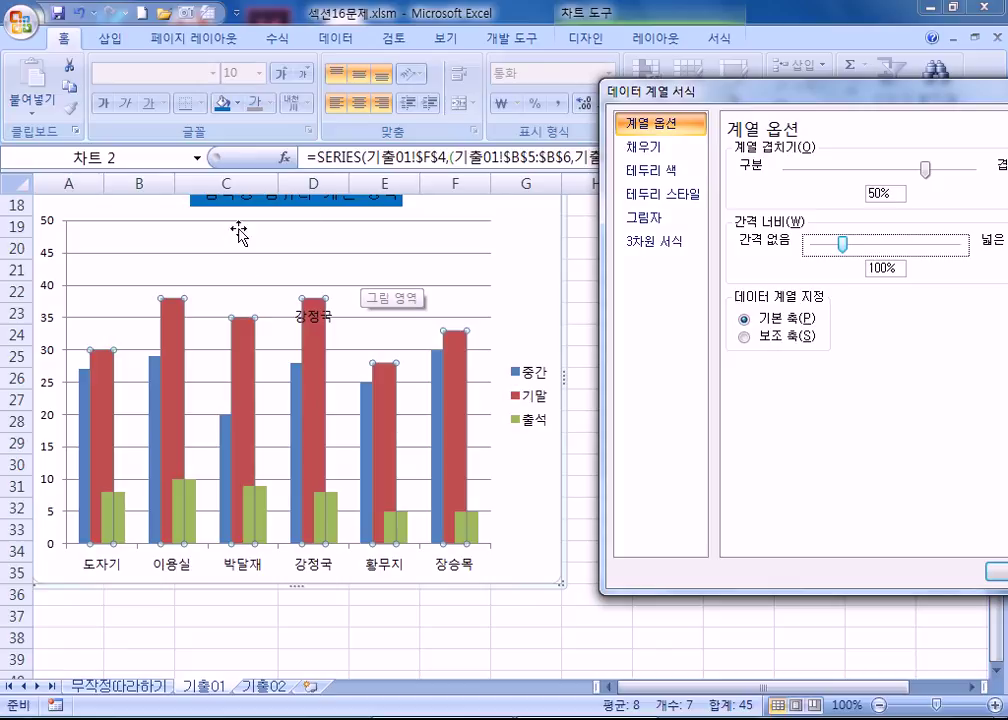
pyautogui.click(272, 278)
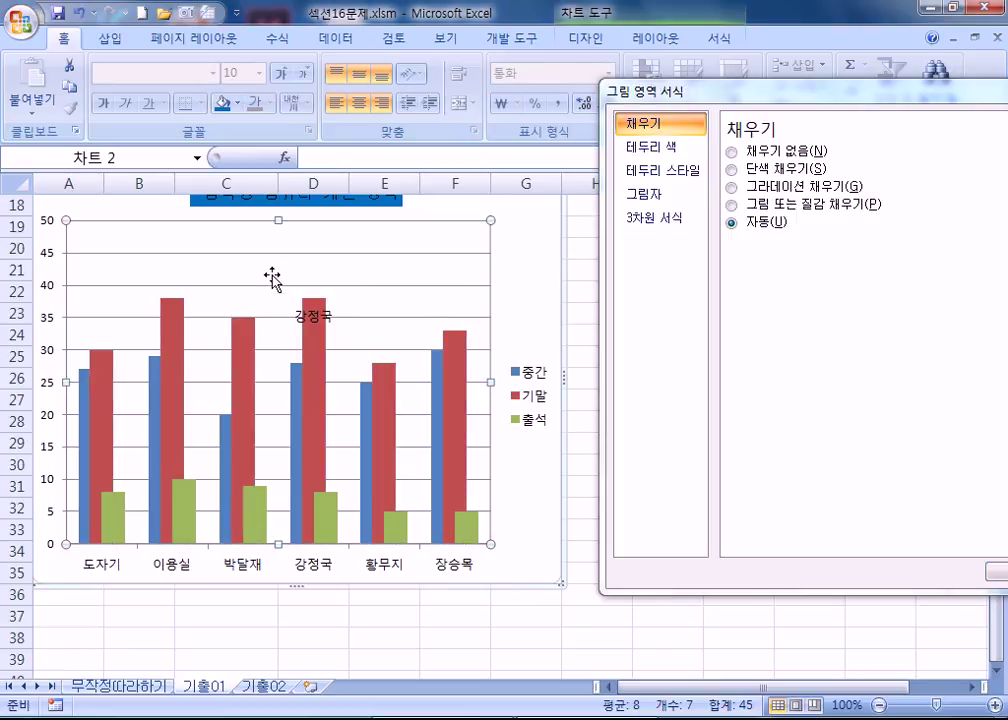
pyautogui.click(732, 170)
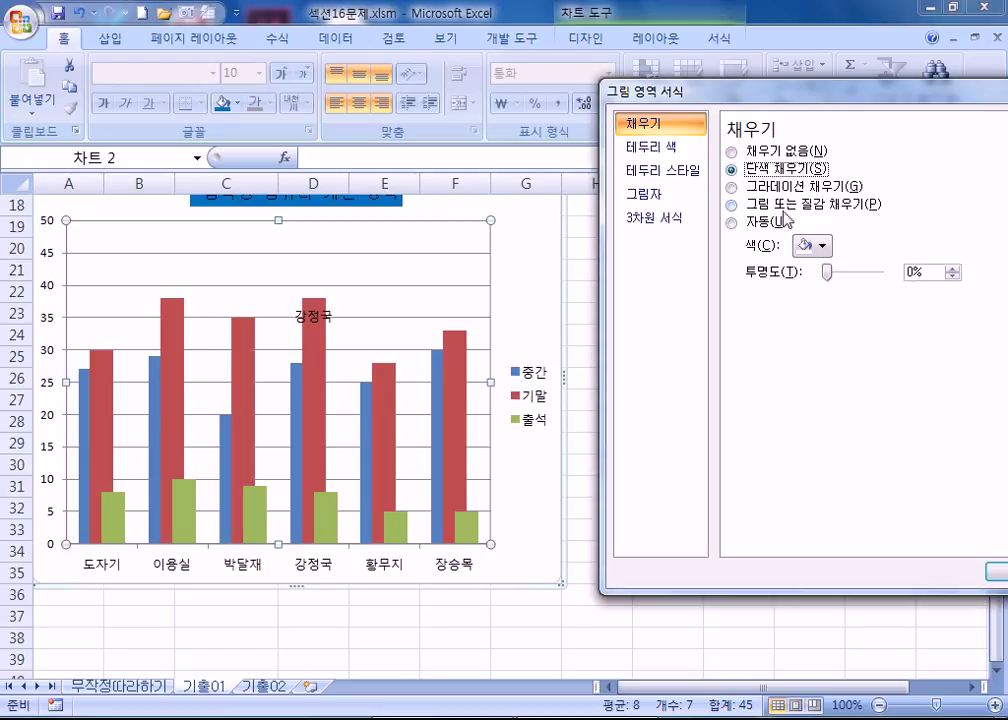
pyautogui.click(824, 247)
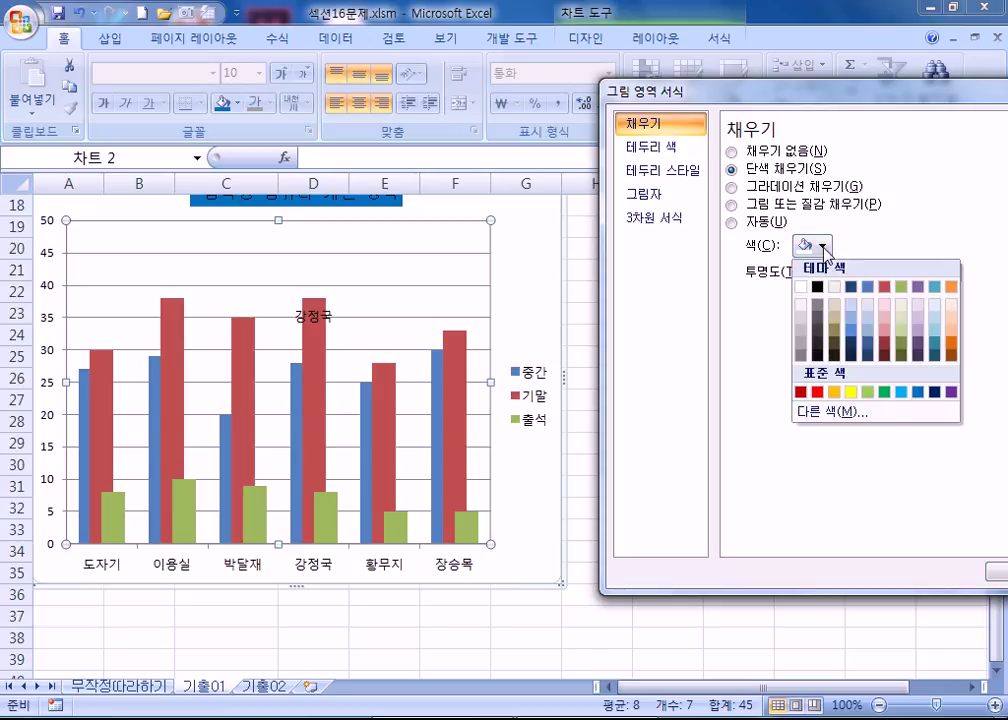
pyautogui.click(806, 338)
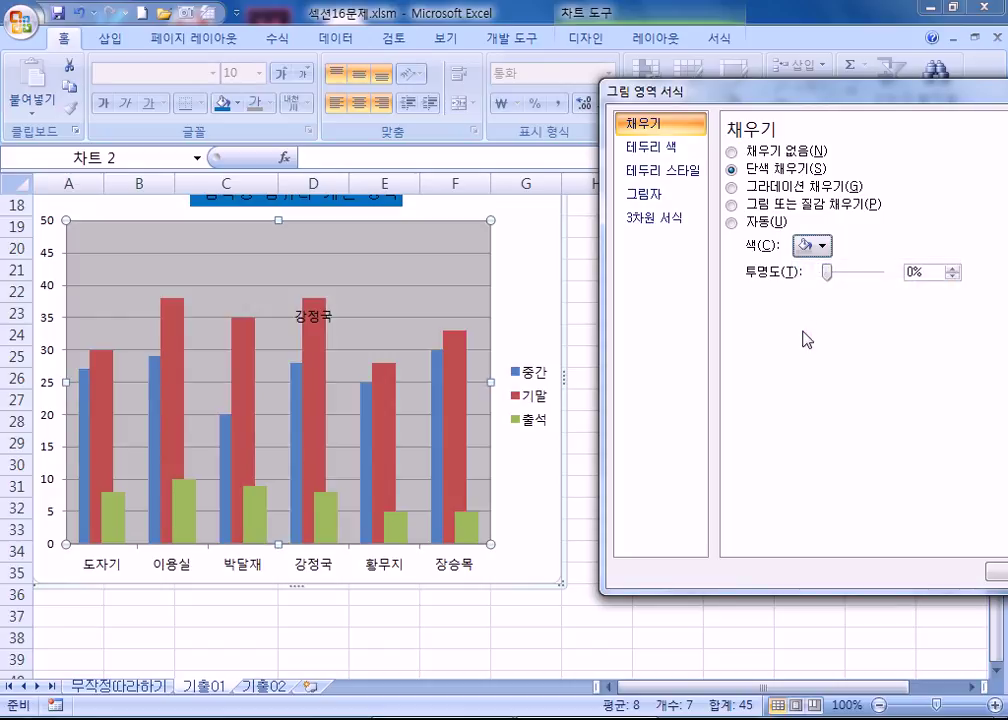
pyautogui.click(812, 245)
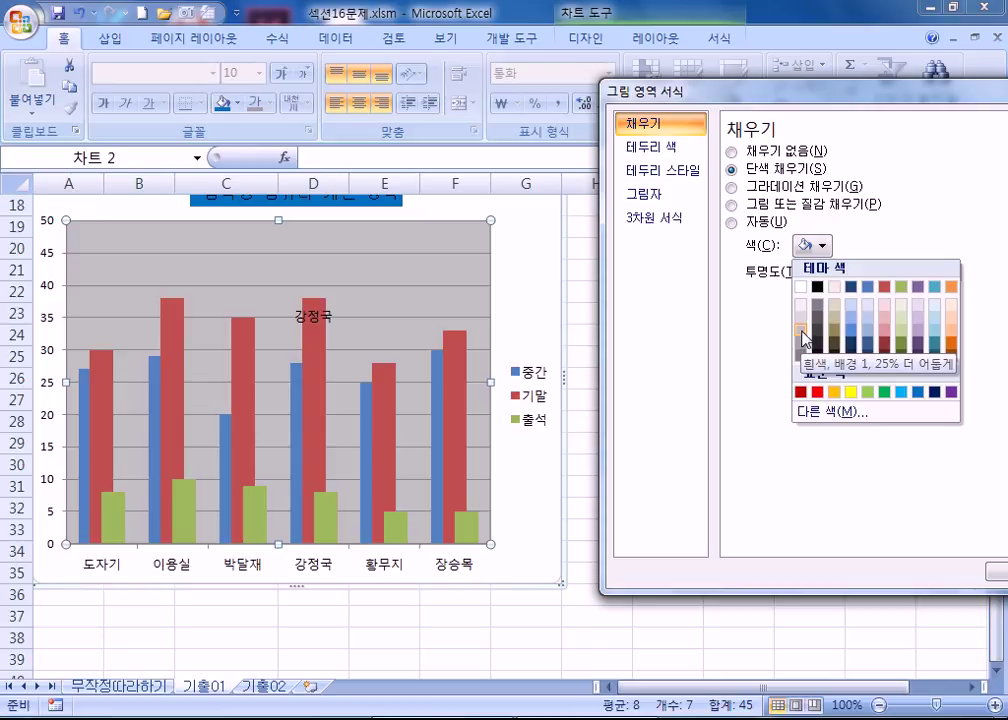
pyautogui.click(805, 337)
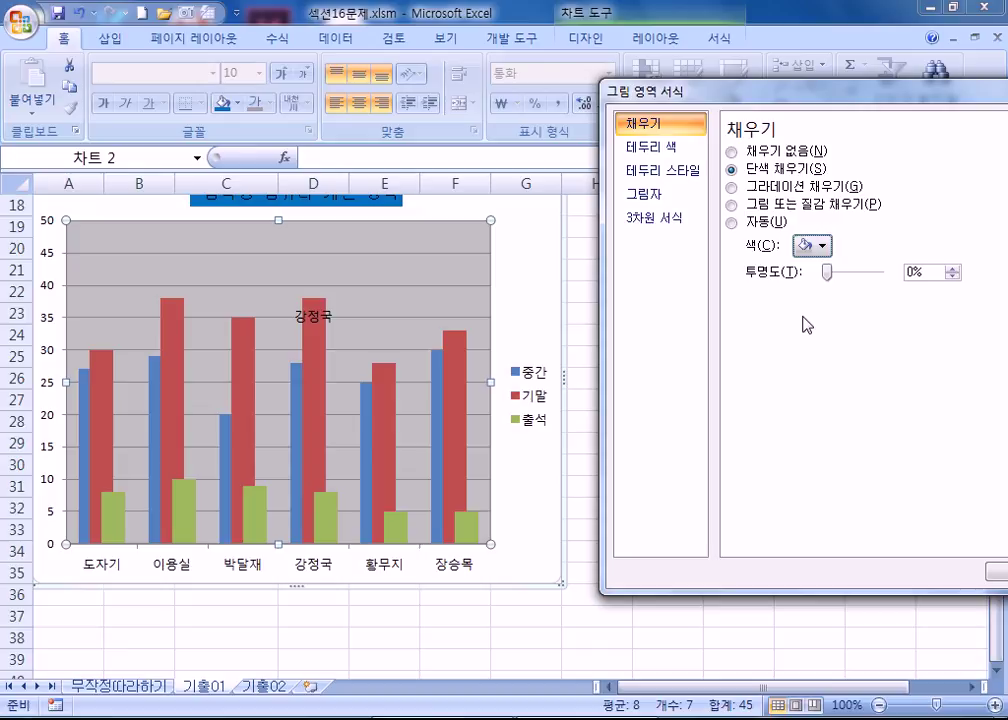
# Draw a rectangle about 2.41 cm wide and 0.77 cm high above the chart's value axis and enter 단위:점 in it
pyautogui.click(541, 333)
pyautogui.scroll(2, 541, 333)
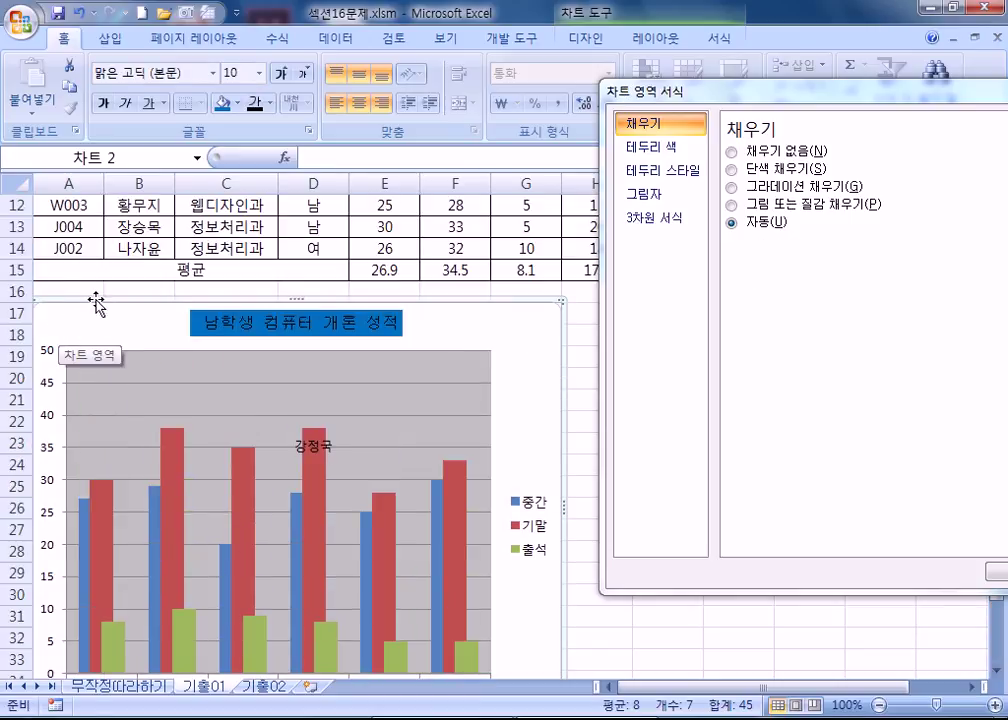
pyautogui.click(657, 40)
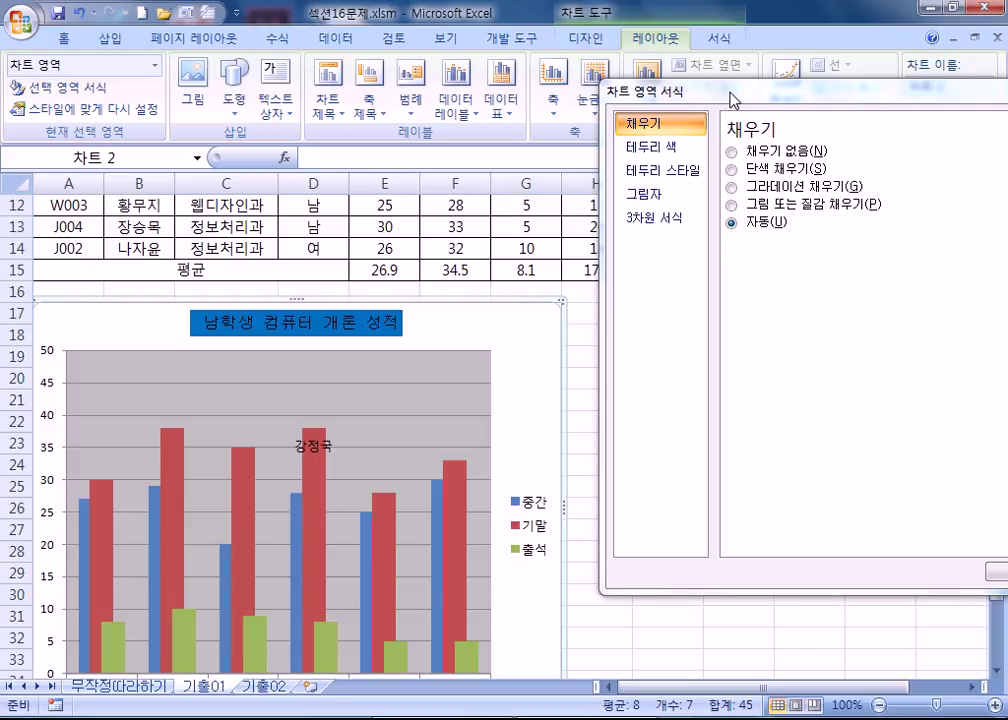
pyautogui.click(234, 92)
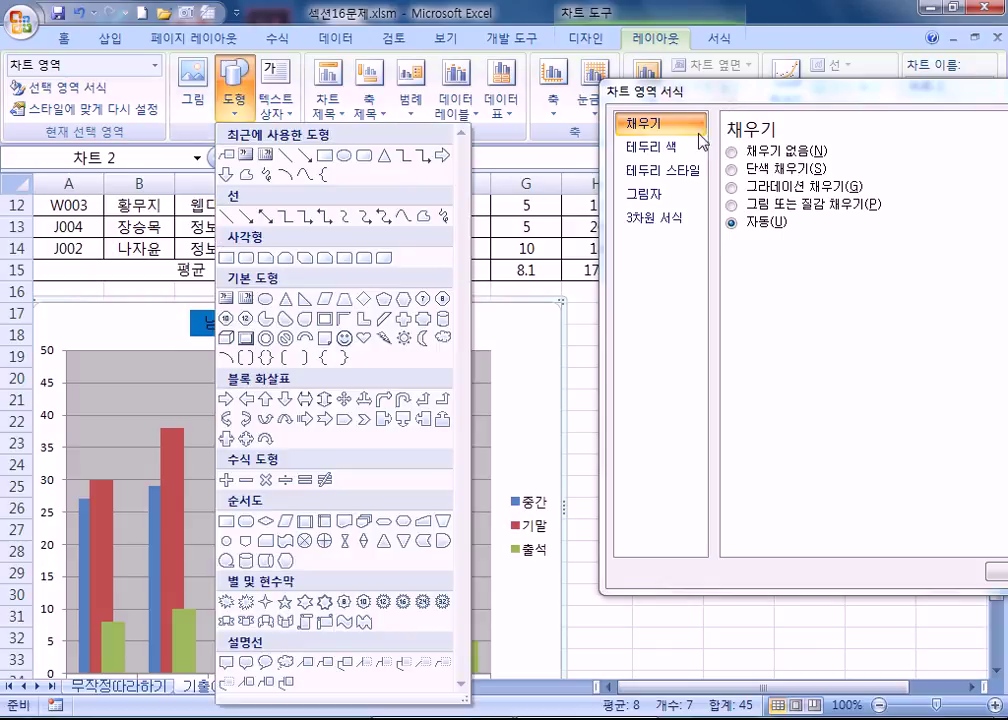
pyautogui.moveTo(758, 96); pyautogui.dragTo(590, 116)
pyautogui.moveTo(785, 120); pyautogui.dragTo(805, 127)
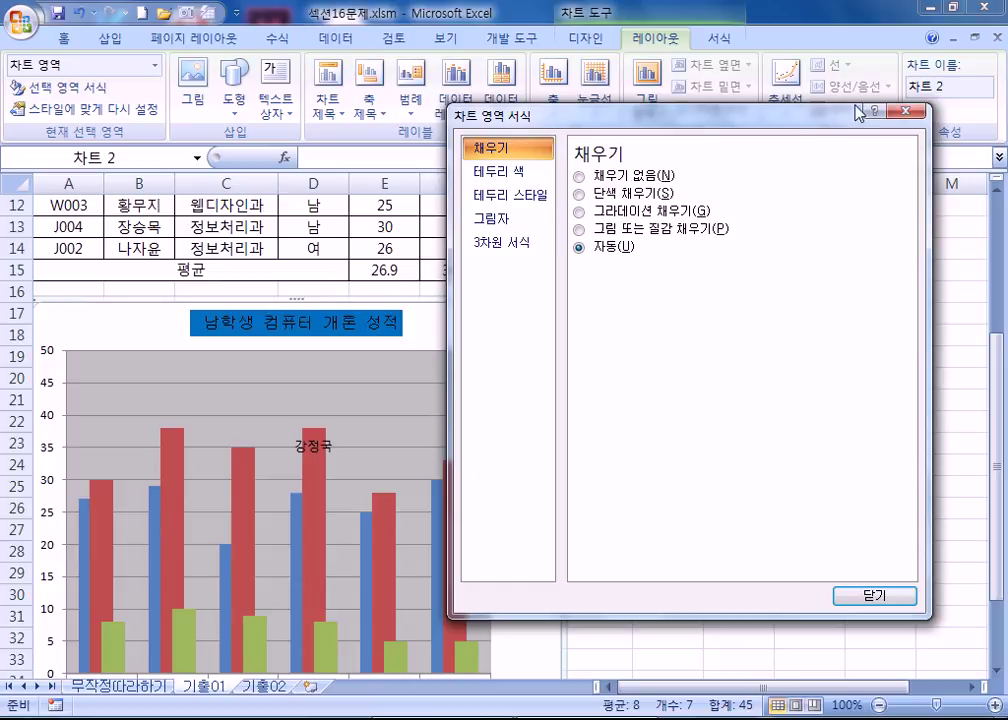
pyautogui.click(906, 111)
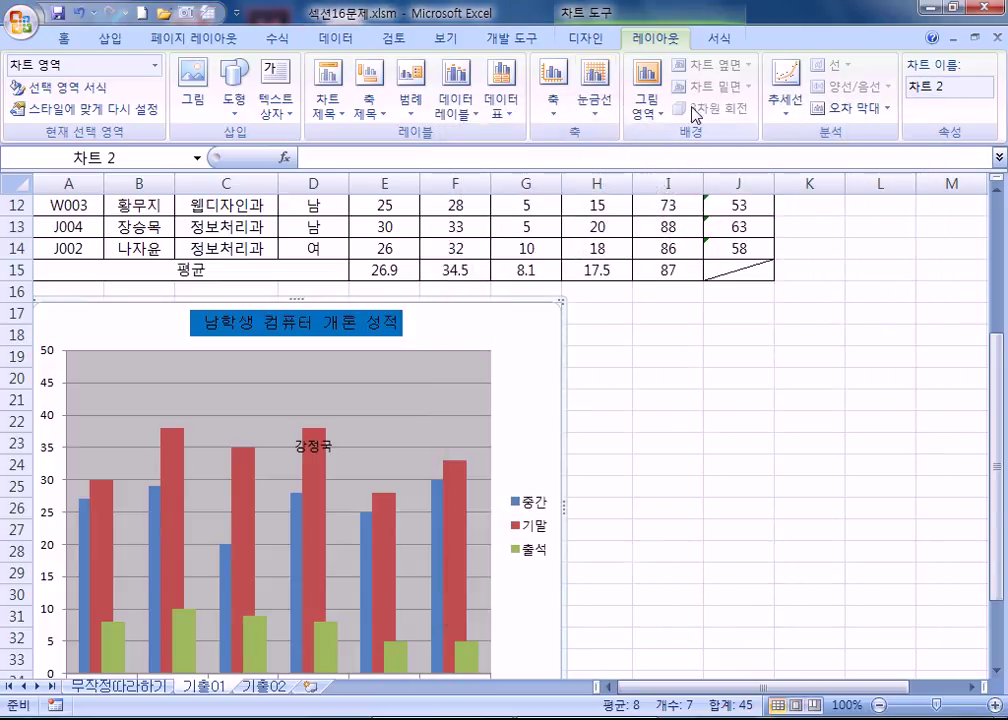
pyautogui.click(240, 102)
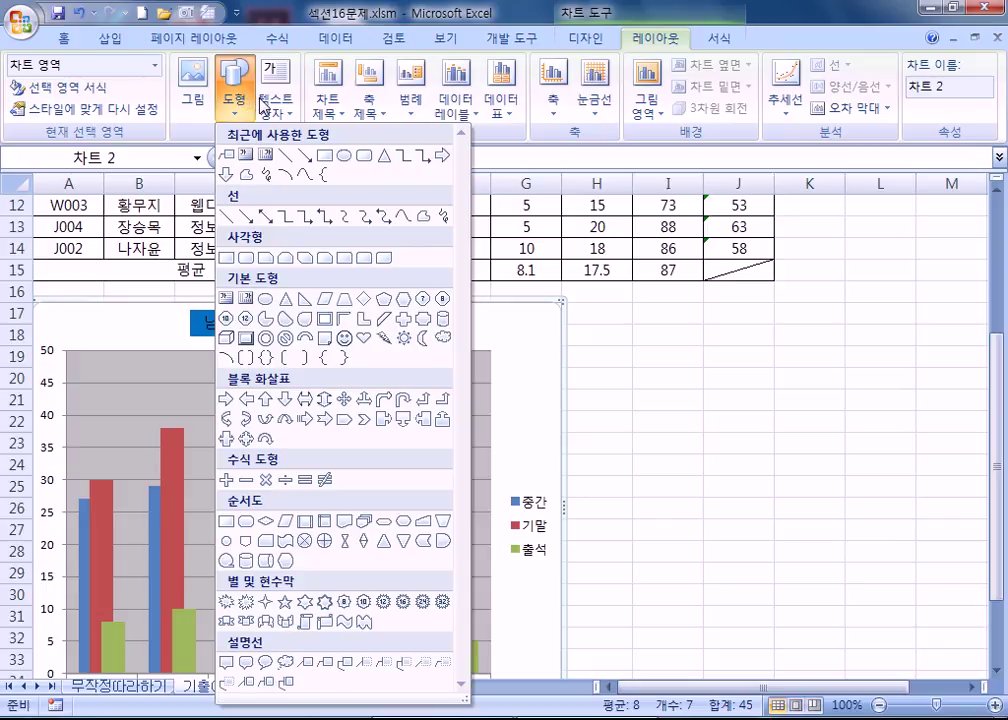
pyautogui.click(228, 258)
pyautogui.moveTo(52, 316); pyautogui.dragTo(143, 343)
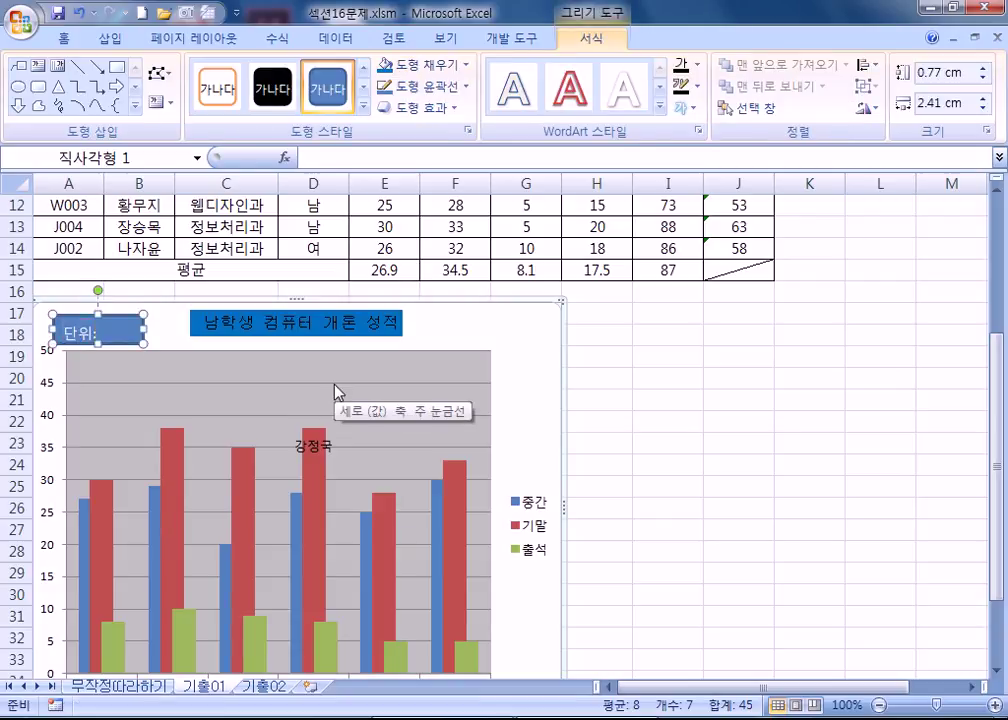
pyautogui.write('단위:점')
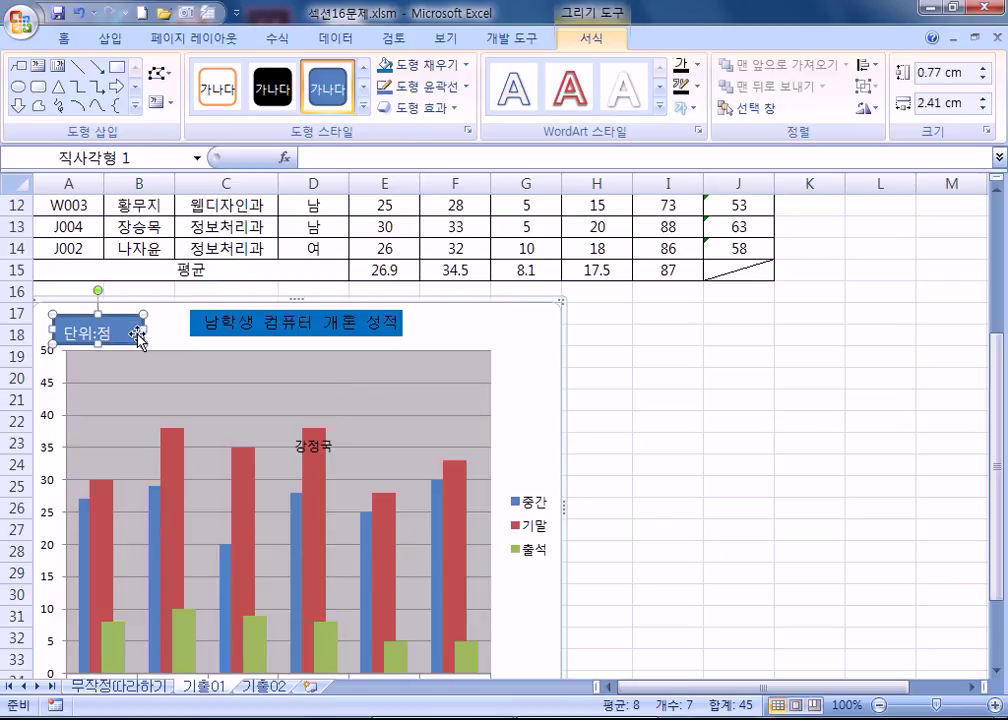
# Give the 단위:점 rectangle a solid white fill
pyautogui.hotkey('ctrl', '1')
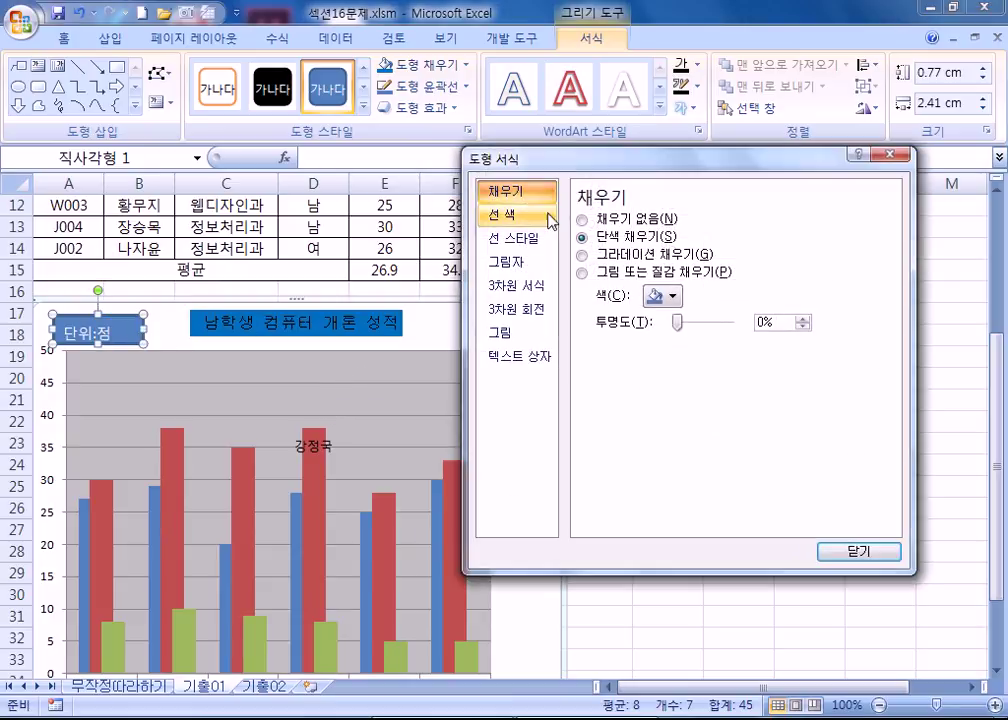
pyautogui.moveTo(605, 163); pyautogui.dragTo(699, 151)
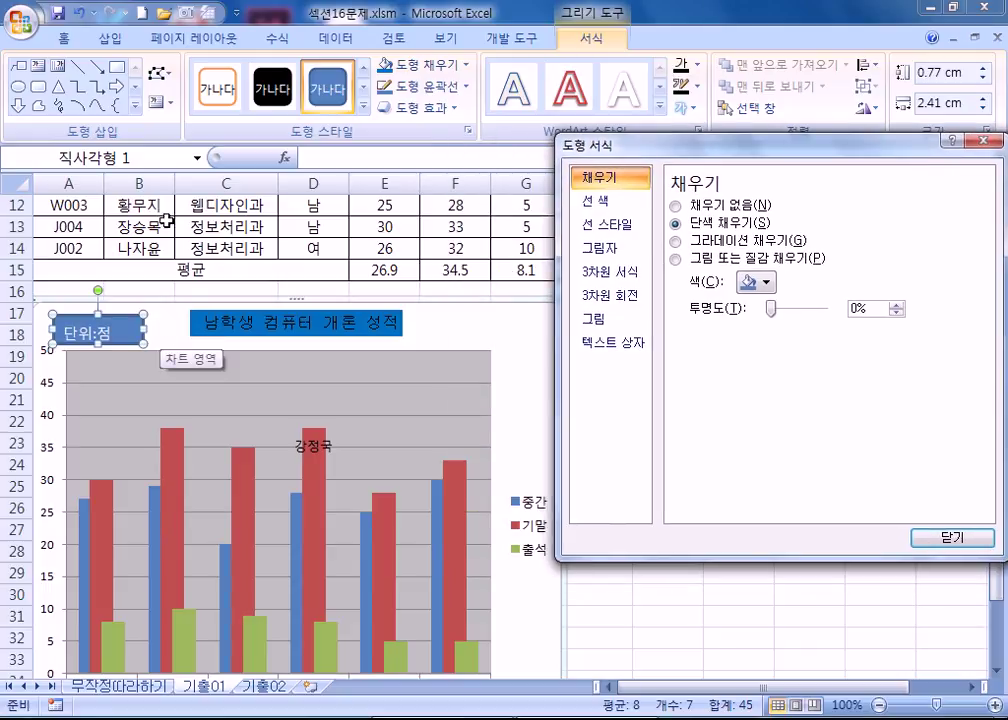
pyautogui.click(63, 38)
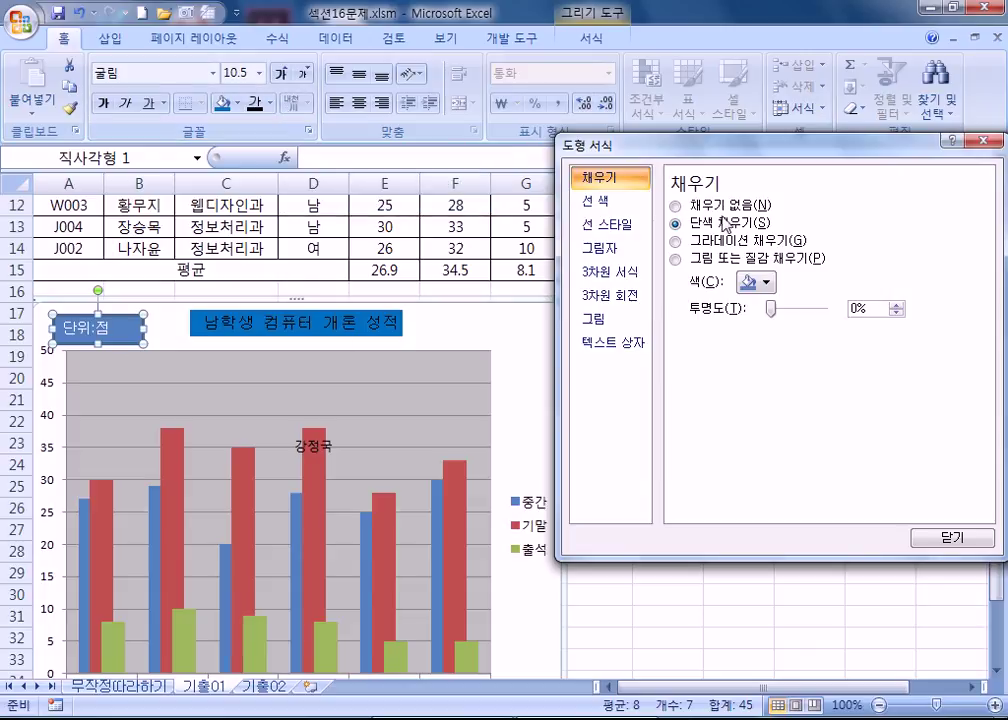
pyautogui.click(757, 283)
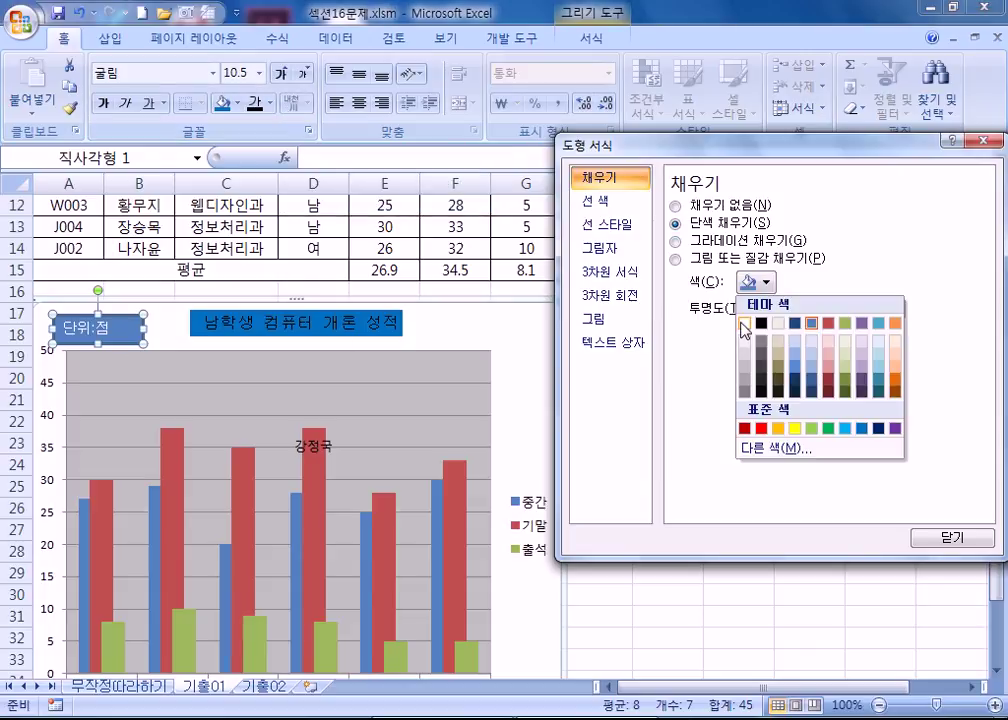
pyautogui.click(752, 308)
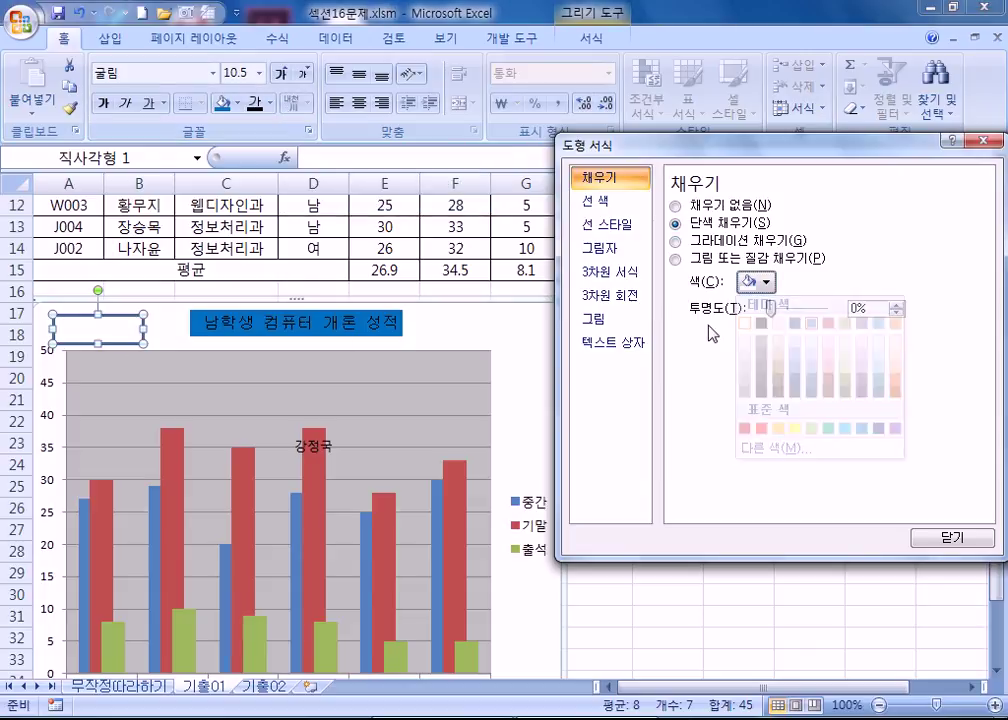
# Set the rectangle's outline width to 1 pt and color the 단위:점 text black
pyautogui.click(620, 206)
pyautogui.click(605, 224)
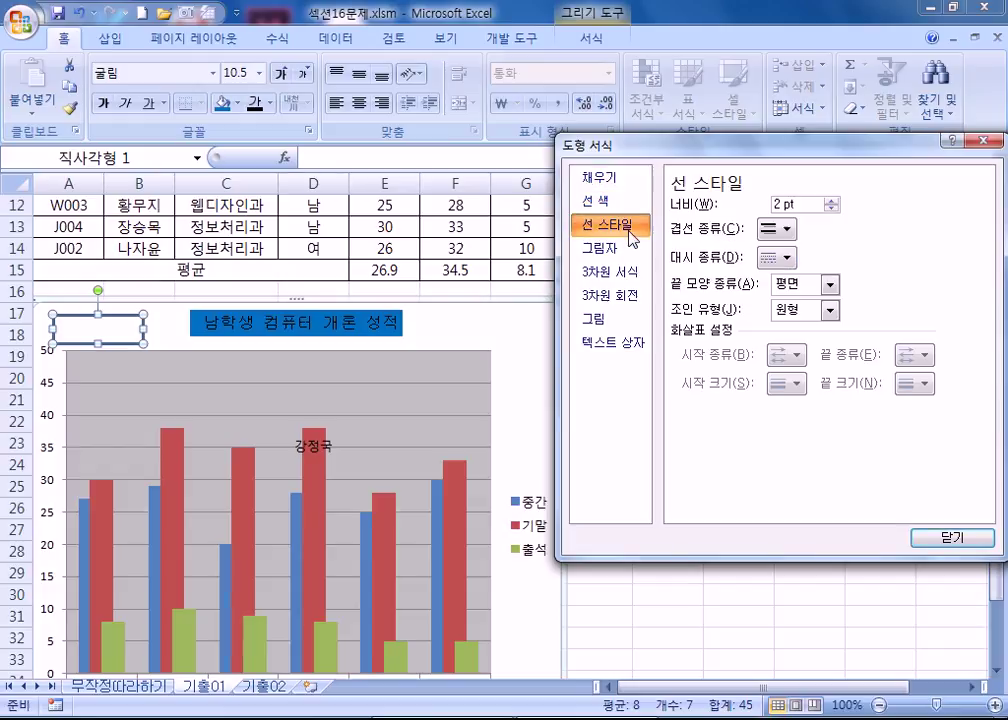
pyautogui.click(831, 209)
pyautogui.click(831, 209)
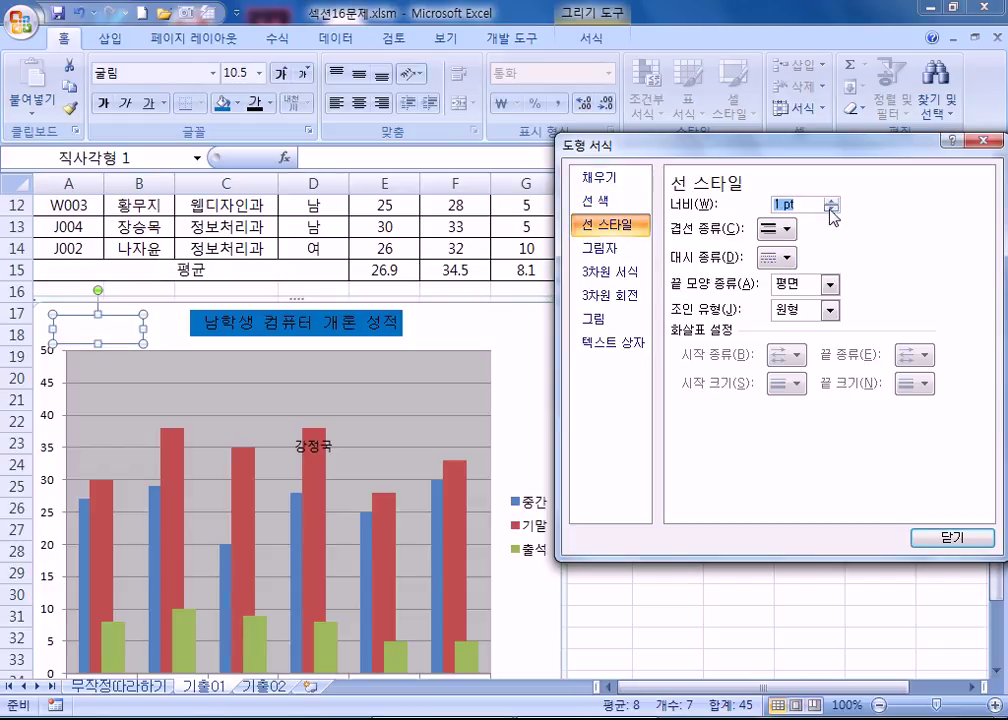
pyautogui.write('단위:점')
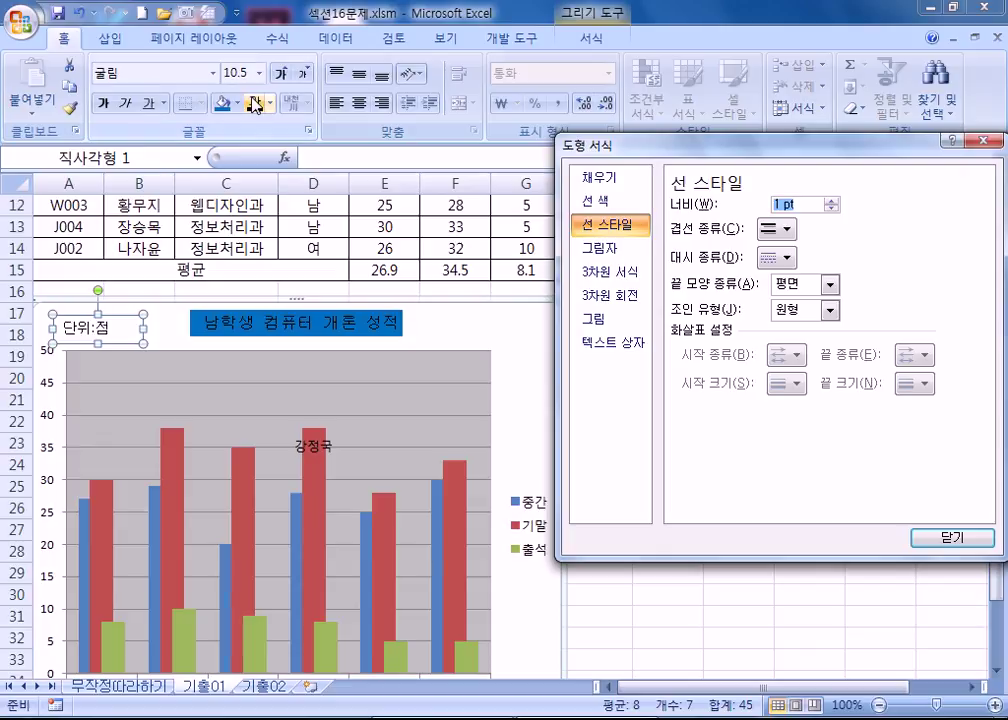
# Center the 단위:점 text horizontally and vertically within its rectangle
pyautogui.click(610, 342)
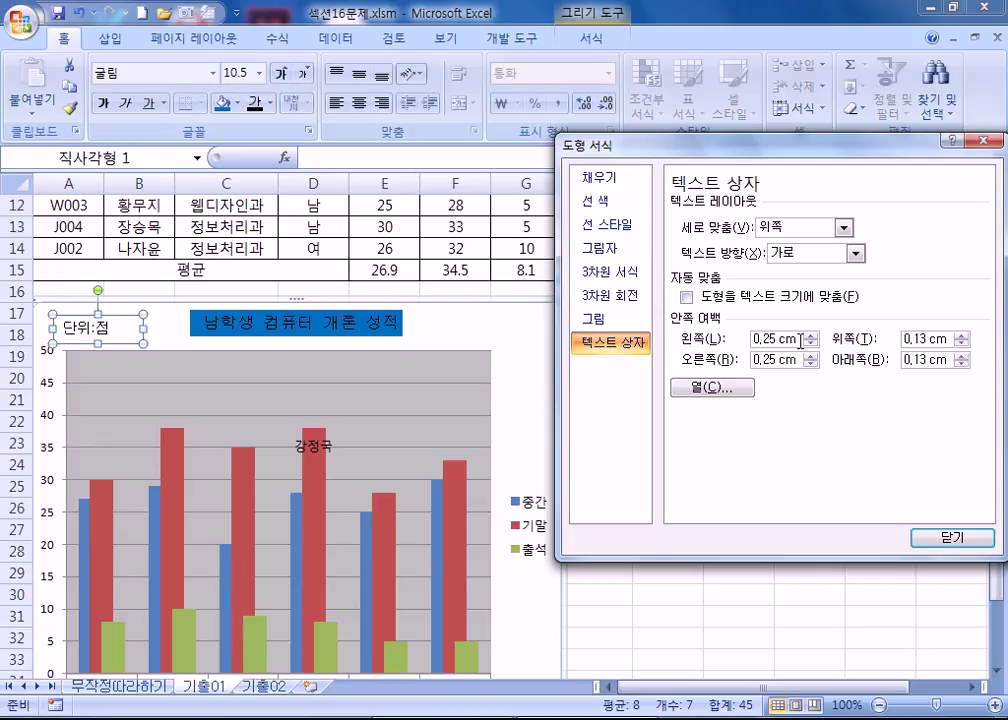
pyautogui.click(358, 102)
pyautogui.click(358, 74)
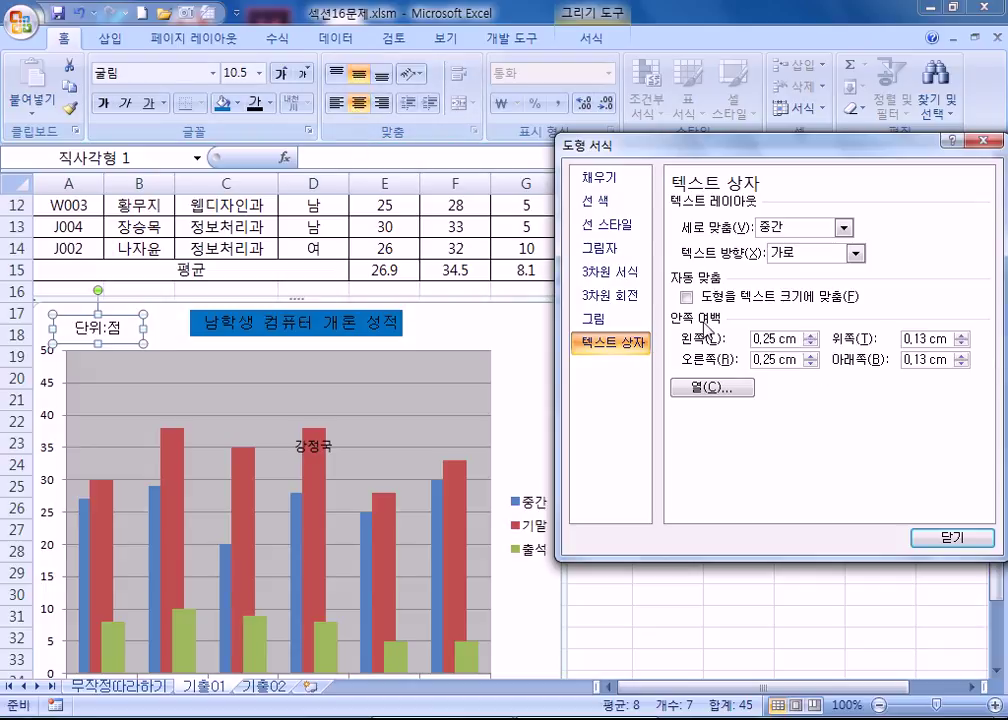
# Narrow the 단위:점 rectangle, fit it to its text size, and move it into the chart's upper-left corner
pyautogui.moveTo(143, 327)
pyautogui.mouseDown()
pyautogui.moveTo(94, 324)
pyautogui.moveTo(127, 327)
pyautogui.mouseUp()
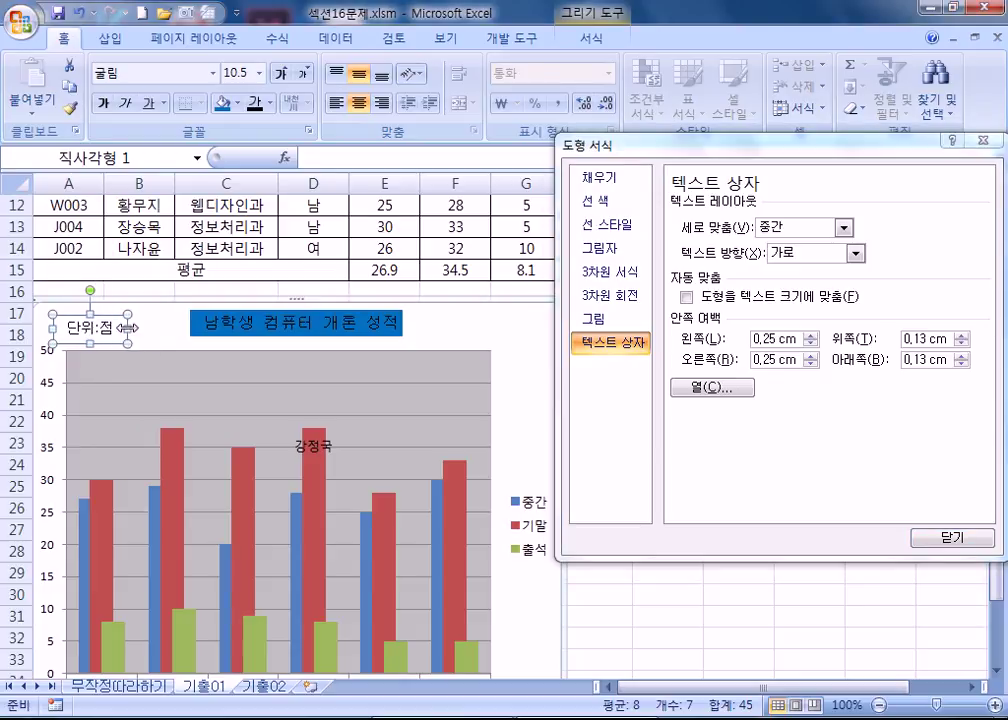
pyautogui.click(686, 298)
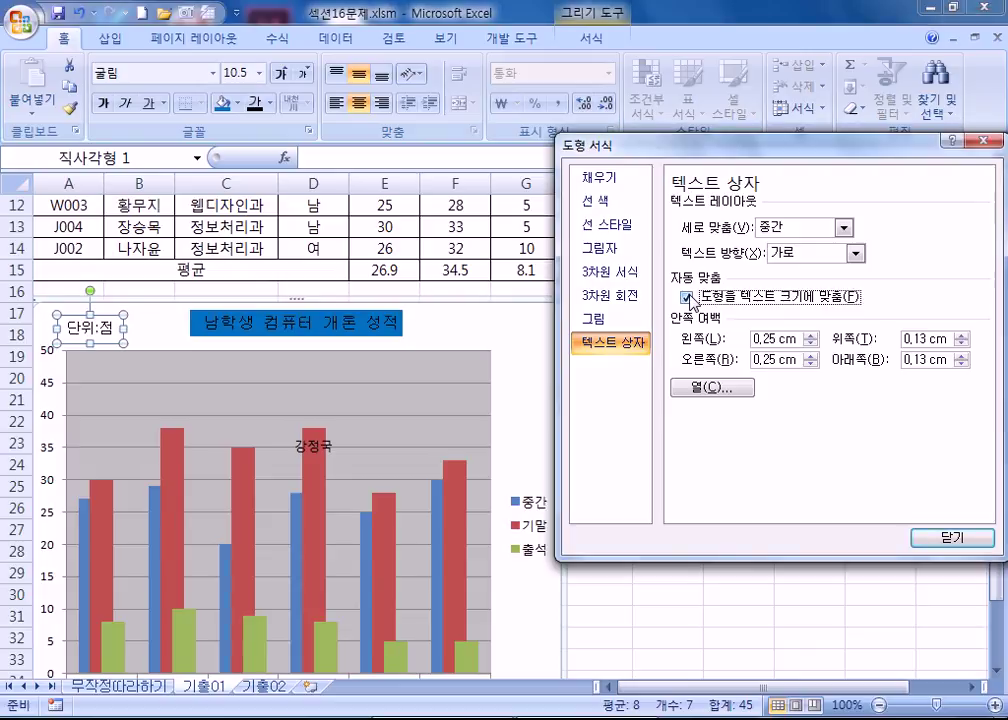
pyautogui.click(120, 345)
pyautogui.moveTo(113, 343); pyautogui.dragTo(94, 338)
pyautogui.click(134, 330)
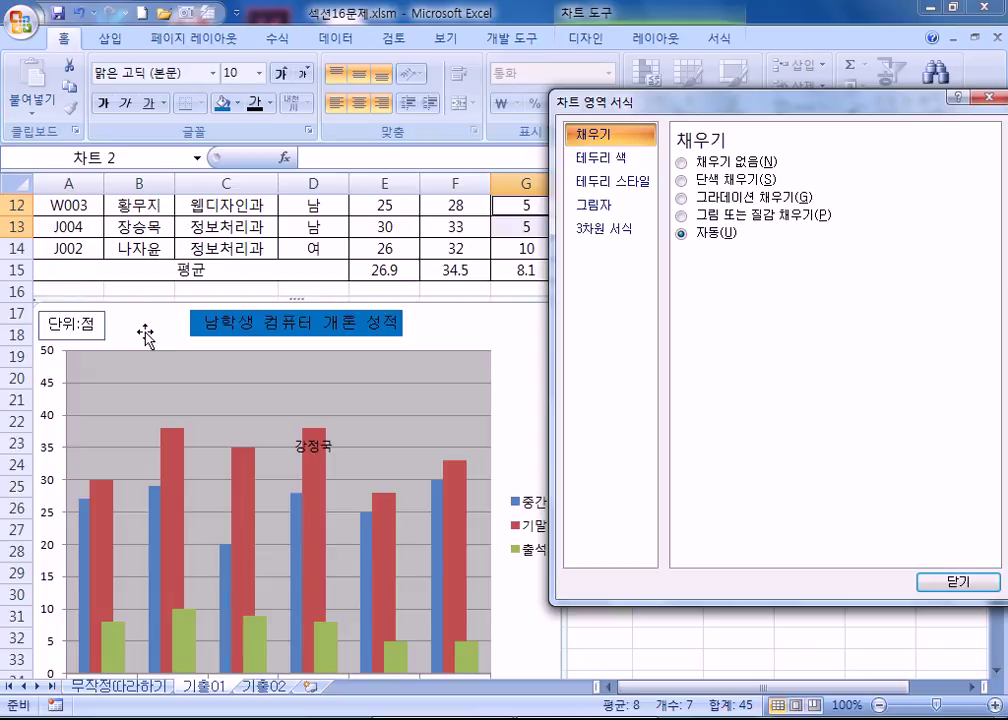
# Set the 단위:점 text to font size 10 and show the rectangle's line style settings
pyautogui.click(75, 325)
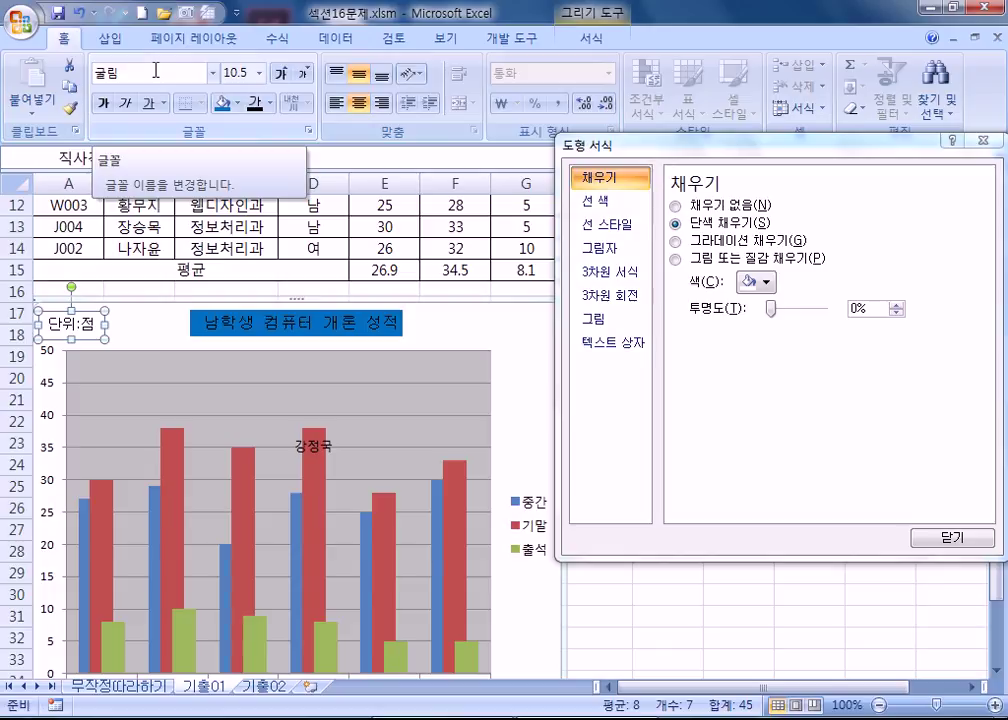
pyautogui.click(301, 74)
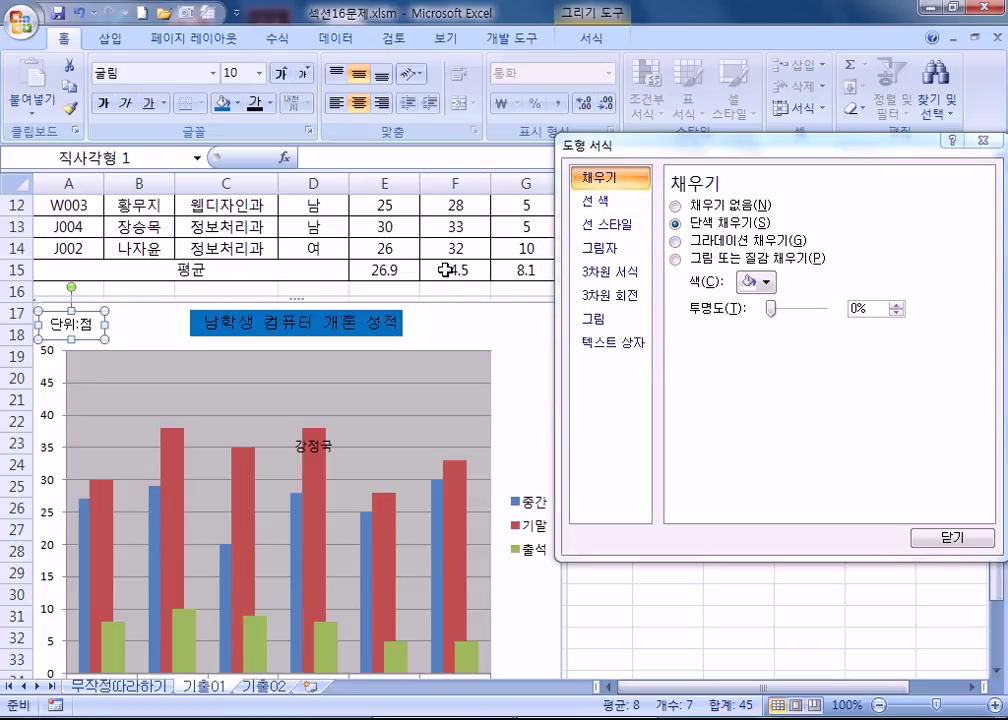
pyautogui.click(609, 228)
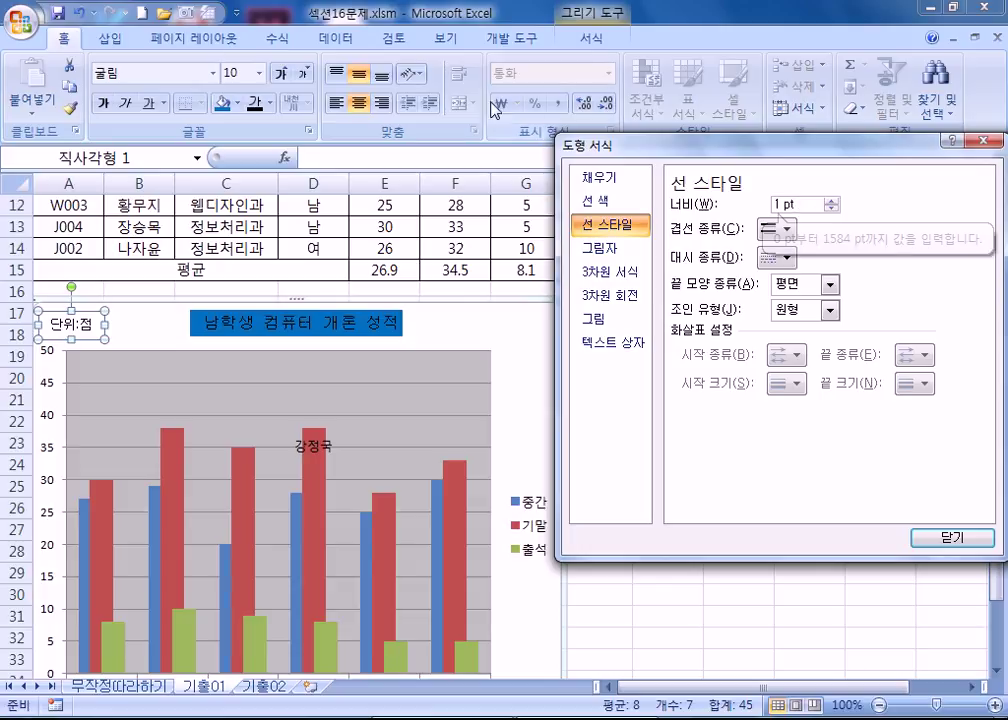
# Color the outline of the 단위:점 rectangle solid black and close its formatting settings
pyautogui.click(597, 201)
pyautogui.click(772, 266)
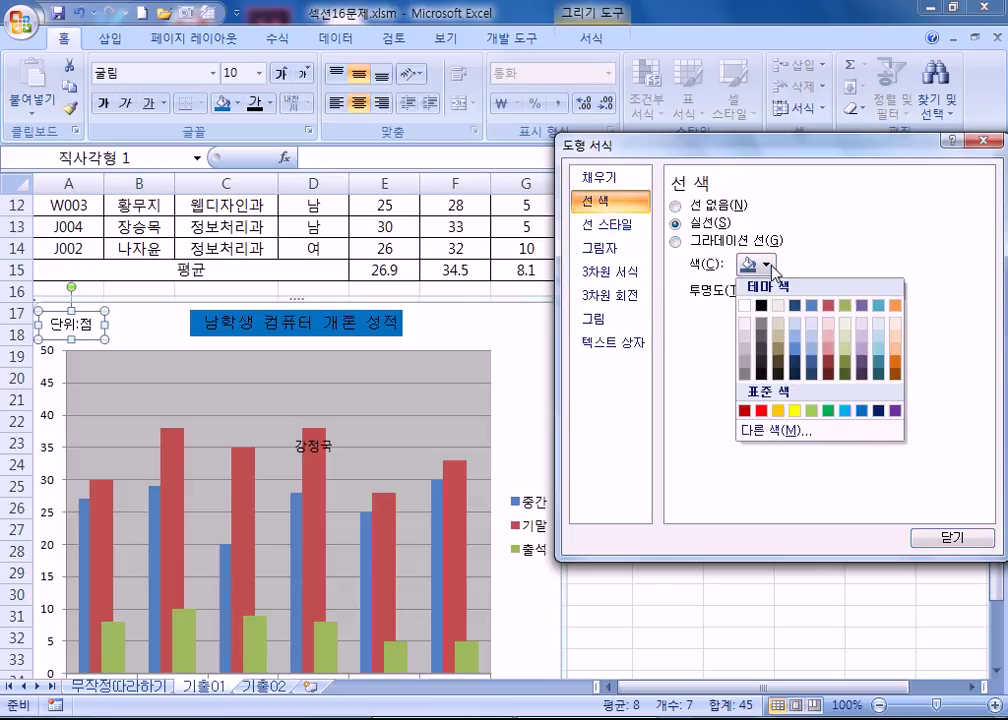
pyautogui.click(768, 312)
pyautogui.click(164, 326)
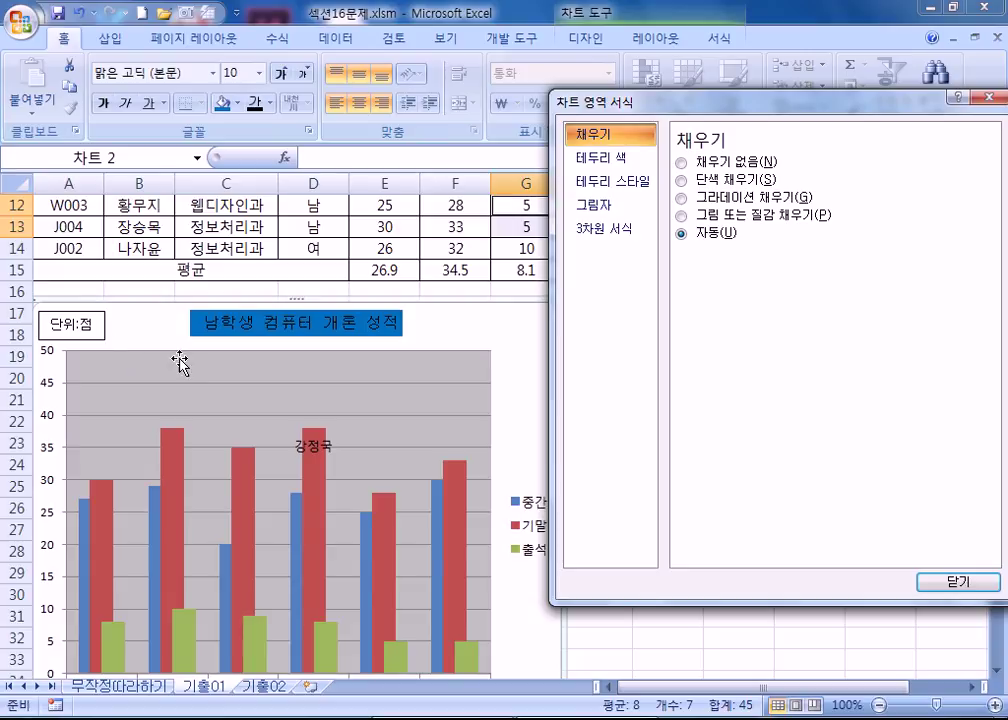
pyautogui.click(105, 336)
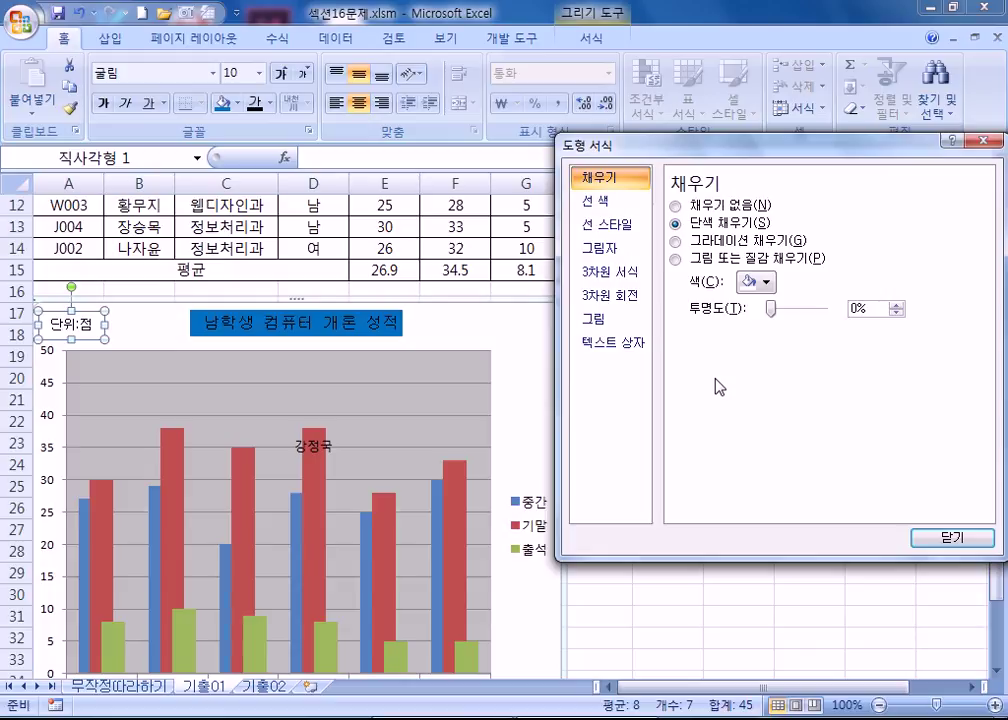
pyautogui.moveTo(712, 150); pyautogui.dragTo(676, 62)
pyautogui.click(918, 449)
pyautogui.click(666, 502)
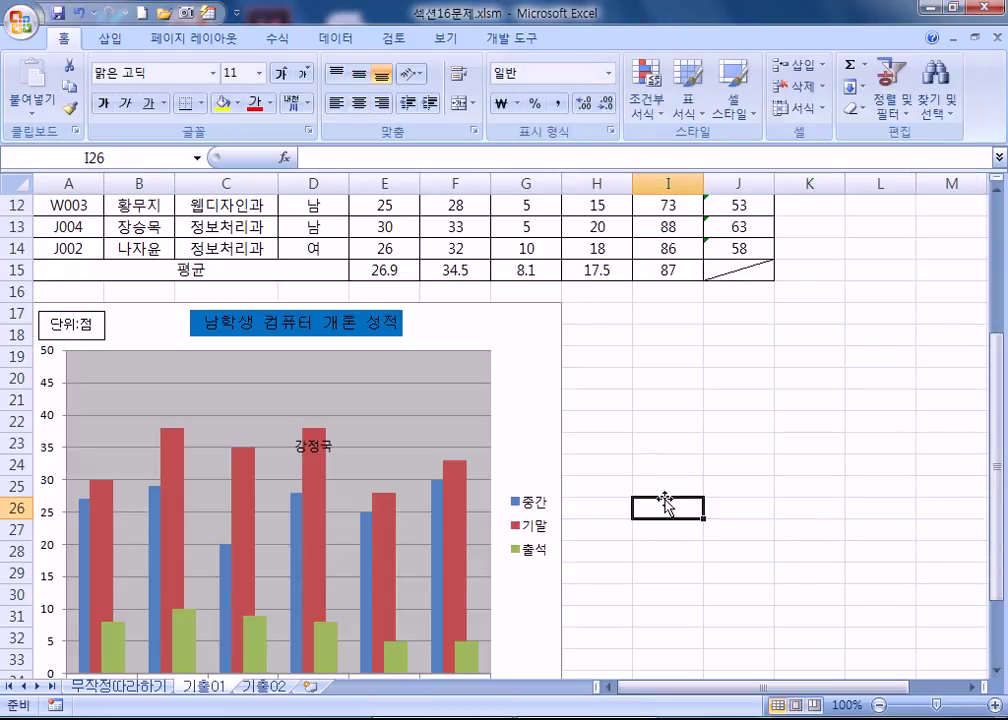
# Review the finished 기출01 chart and compare it with the charts on the 기출02 and 무작정따라하기 sheets
pyautogui.scroll(-3, 662, 499)
pyautogui.scroll(2, 662, 499)
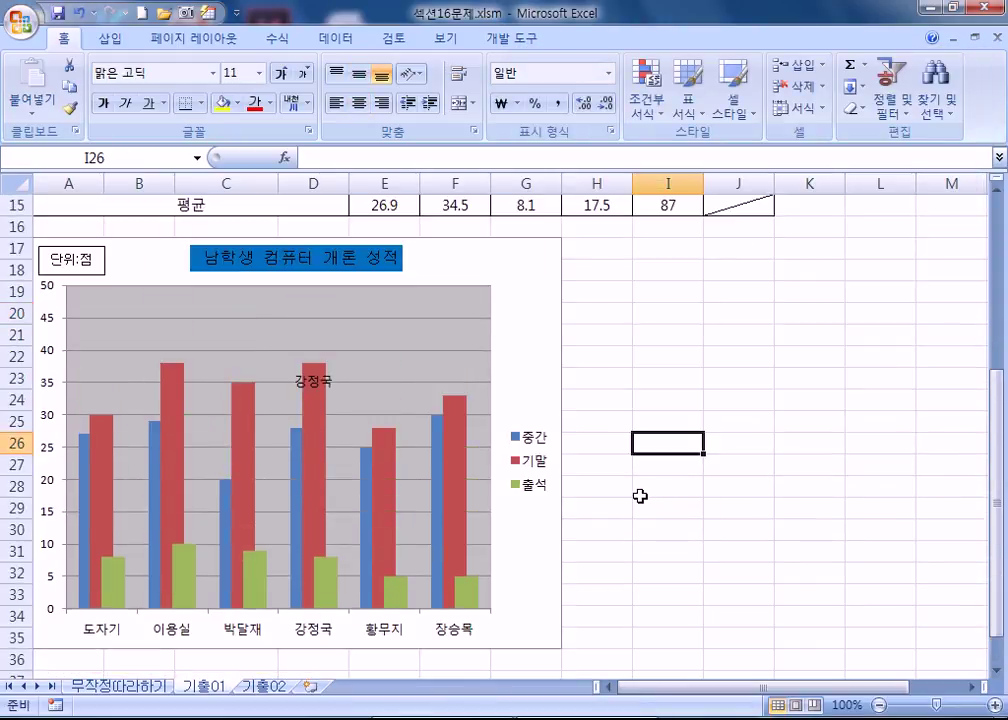
pyautogui.scroll(-3, 629, 508)
pyautogui.scroll(3, 618, 518)
pyautogui.click(268, 687)
pyautogui.scroll(-6, 596, 544)
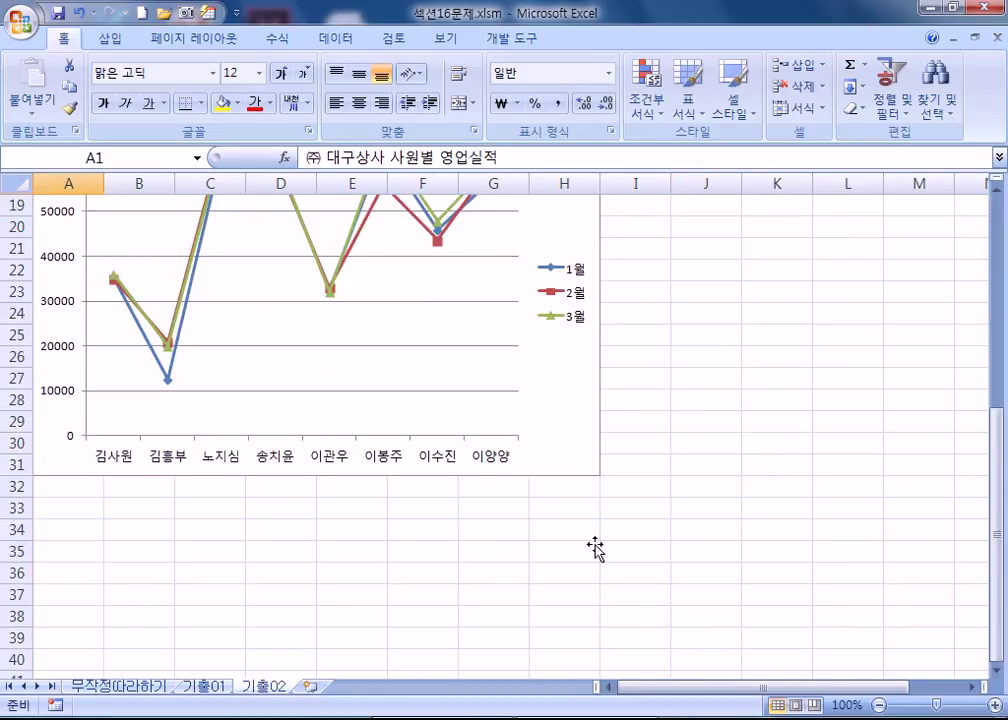
pyautogui.scroll(2, 597, 545)
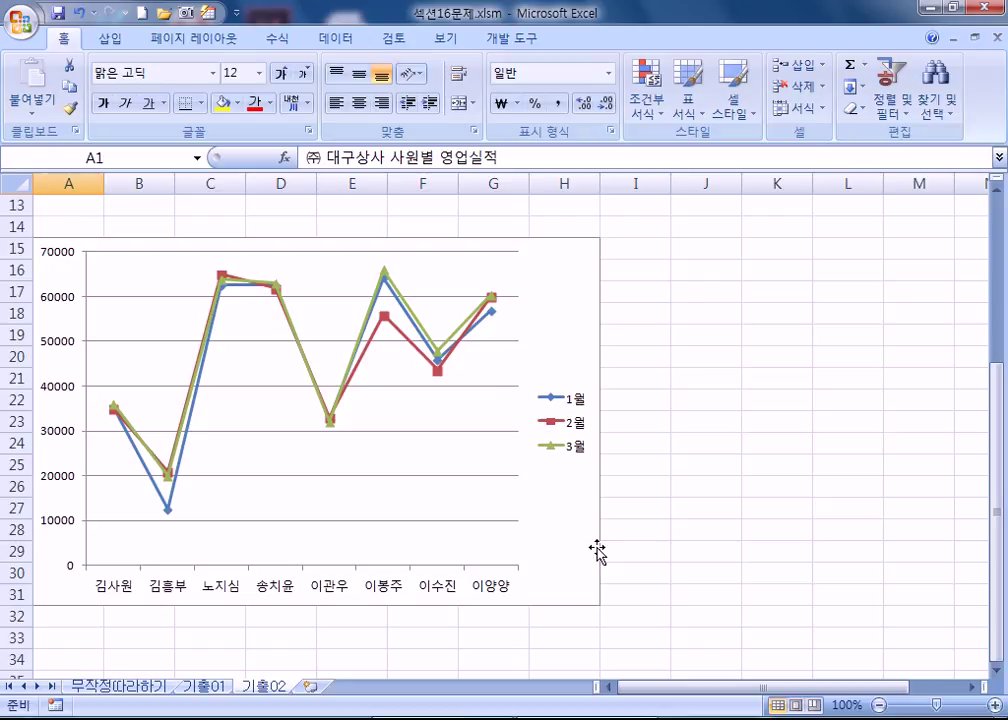
pyautogui.click(203, 686)
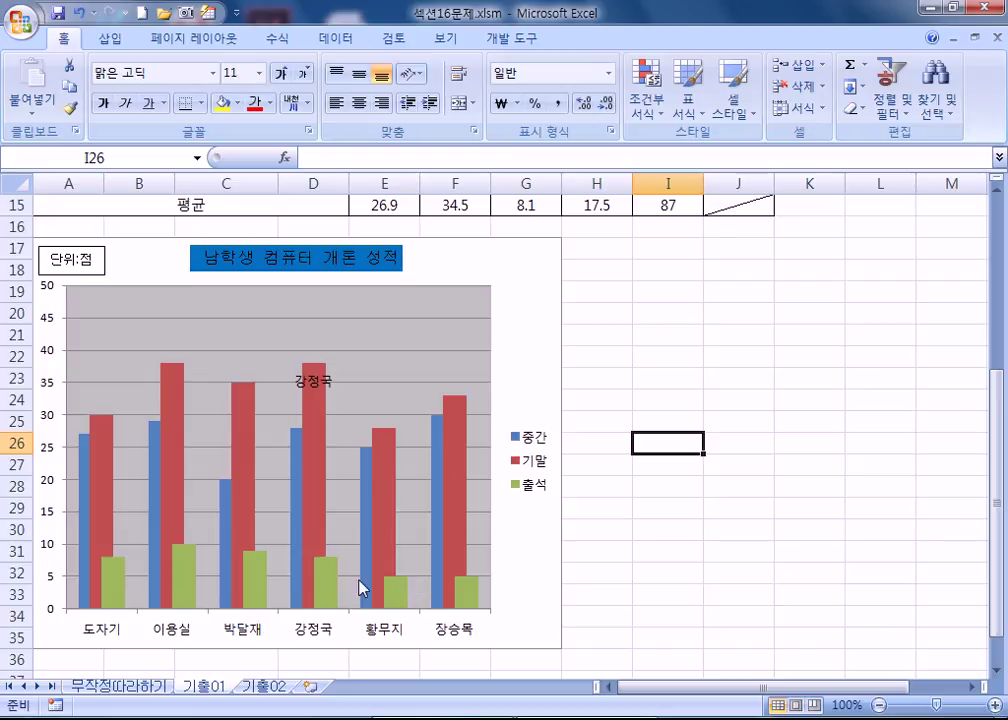
pyautogui.click(134, 689)
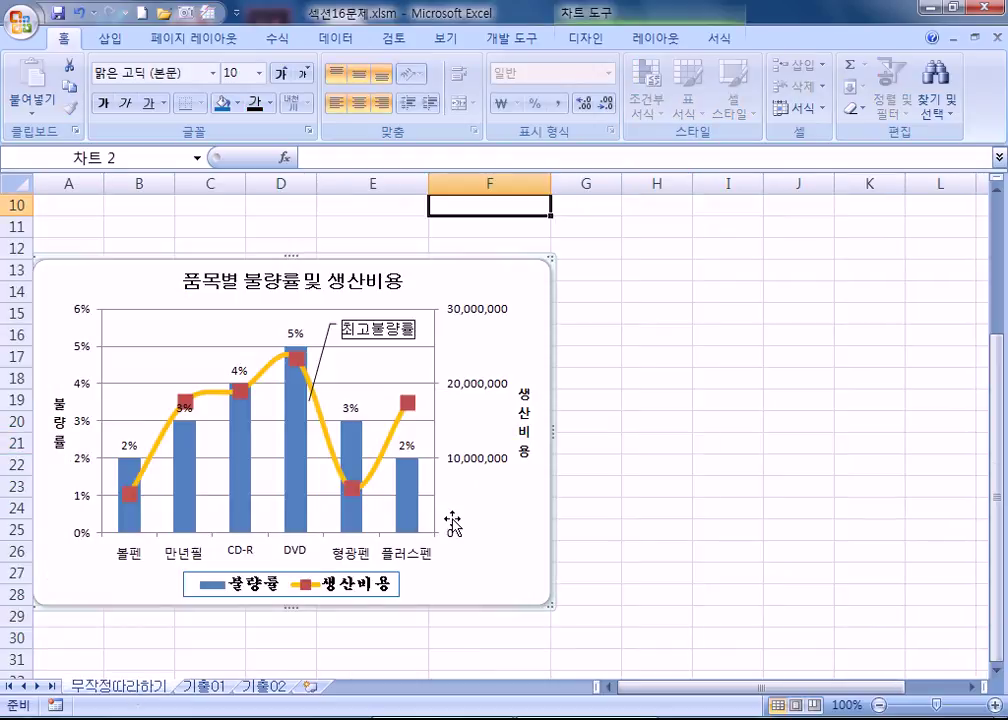
pyautogui.click(203, 688)
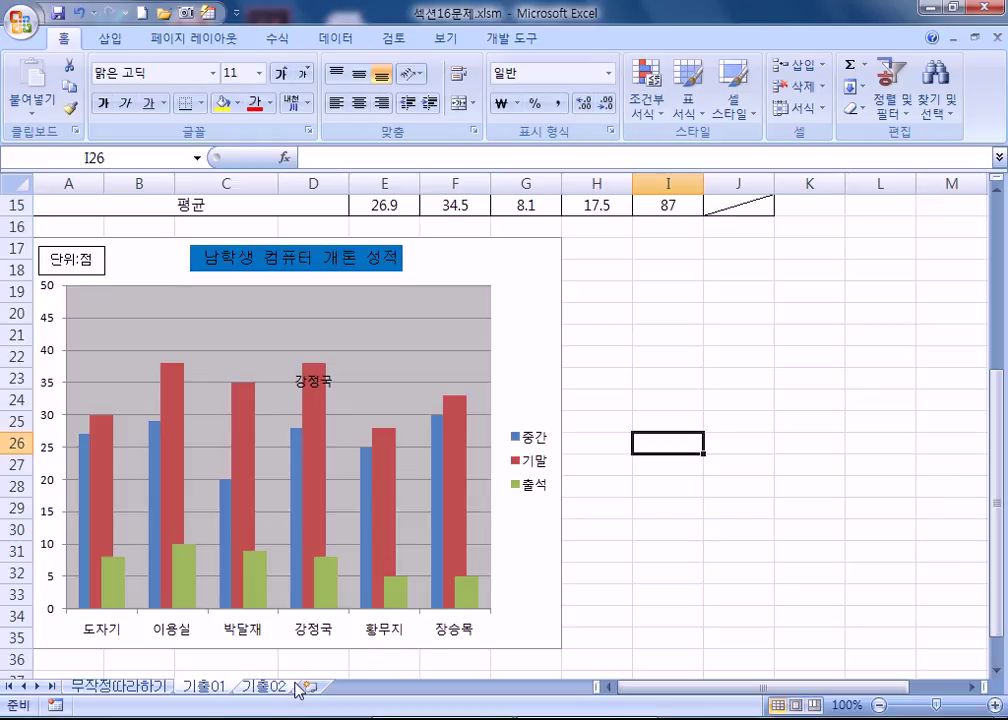
# Switch to the 기출02 sheet, select its line chart and examine it against the sales table above
pyautogui.click(262, 687)
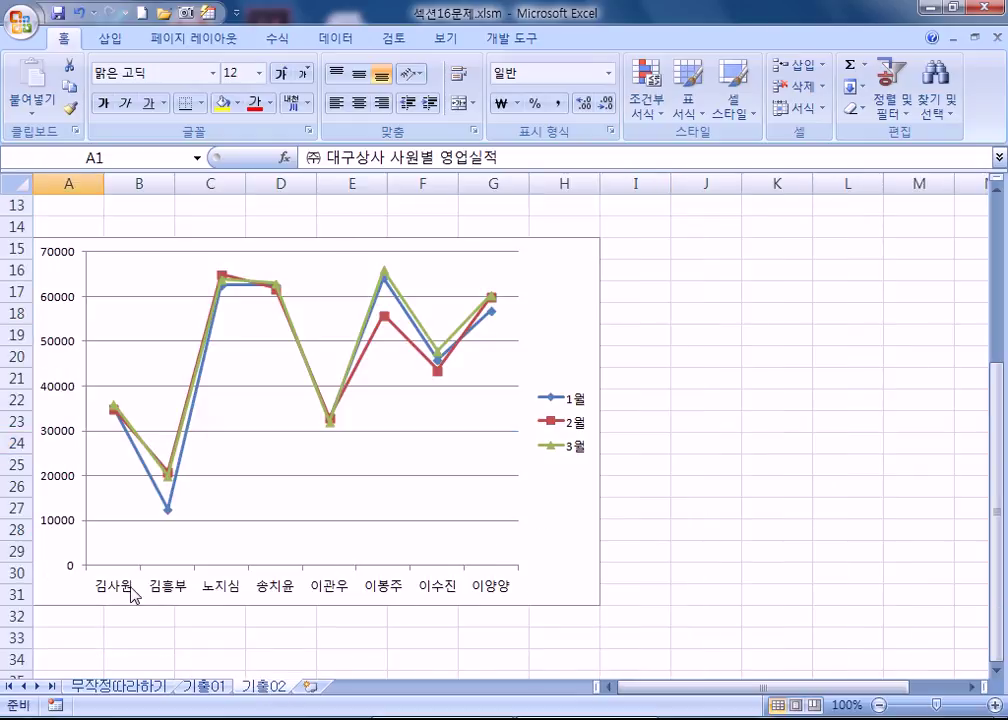
pyautogui.click(571, 598)
pyautogui.scroll(3, 571, 520)
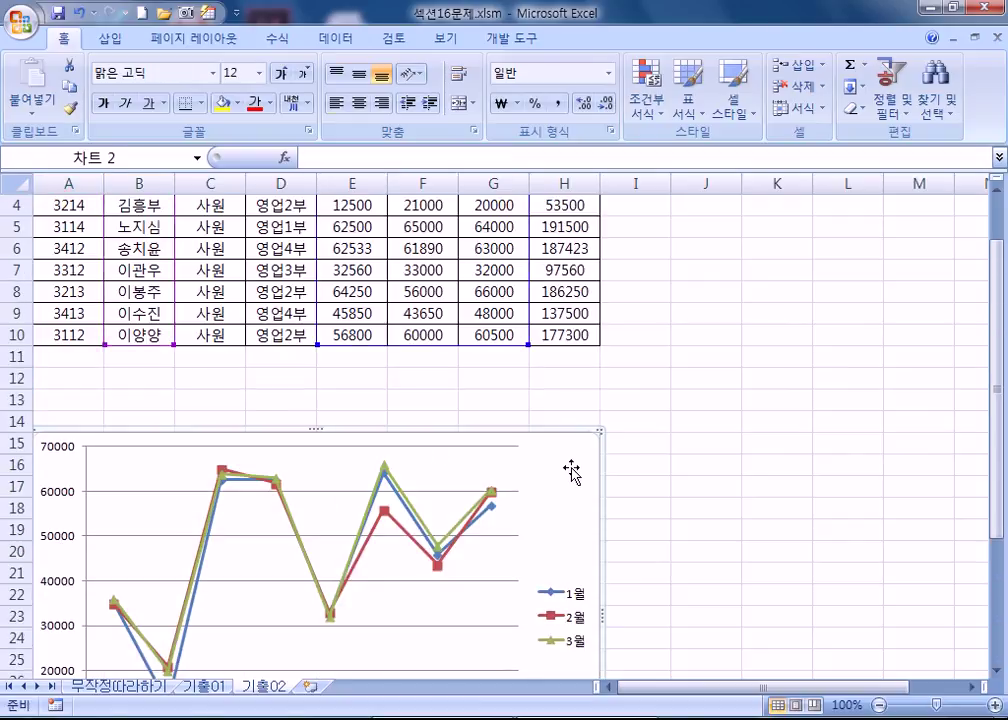
pyautogui.scroll(-2, 628, 418)
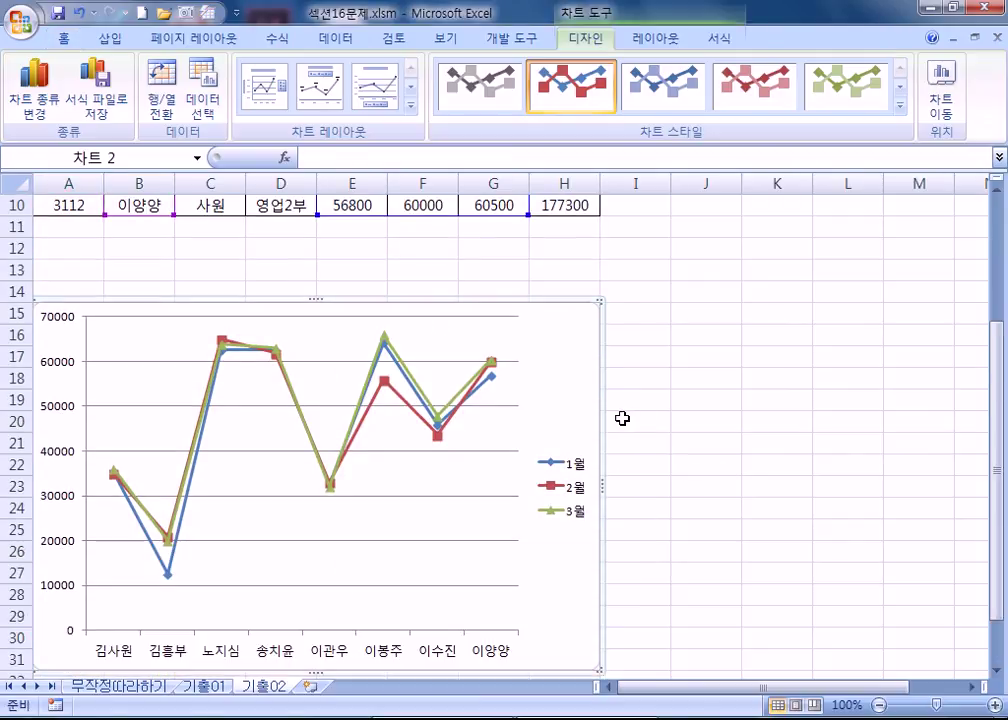
pyautogui.scroll(3, 420, 258)
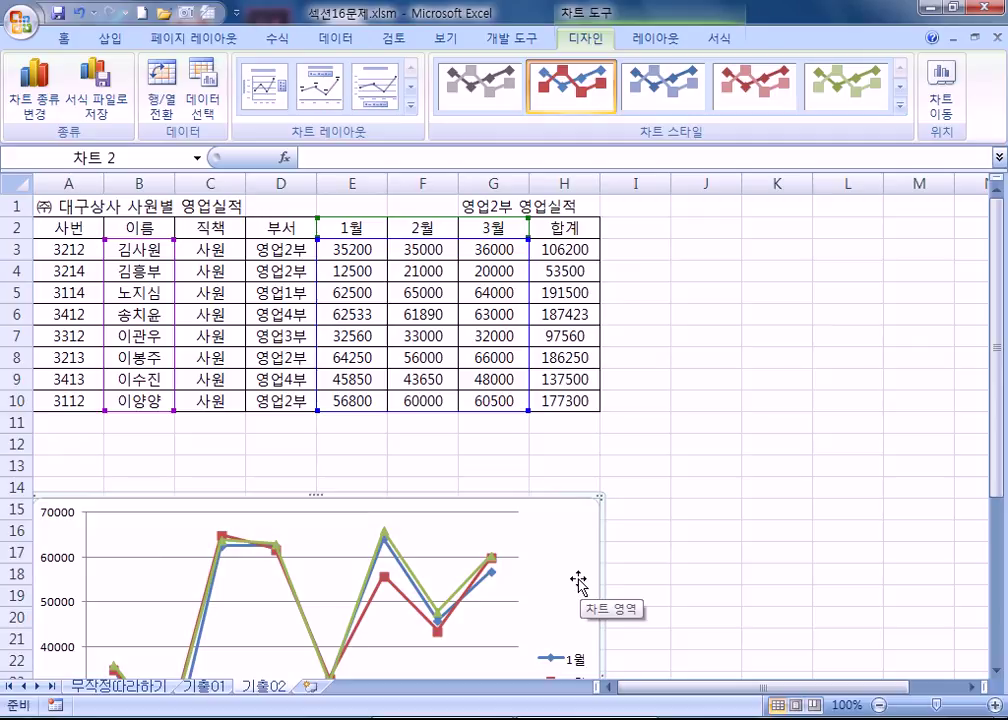
pyautogui.scroll(-4, 598, 340)
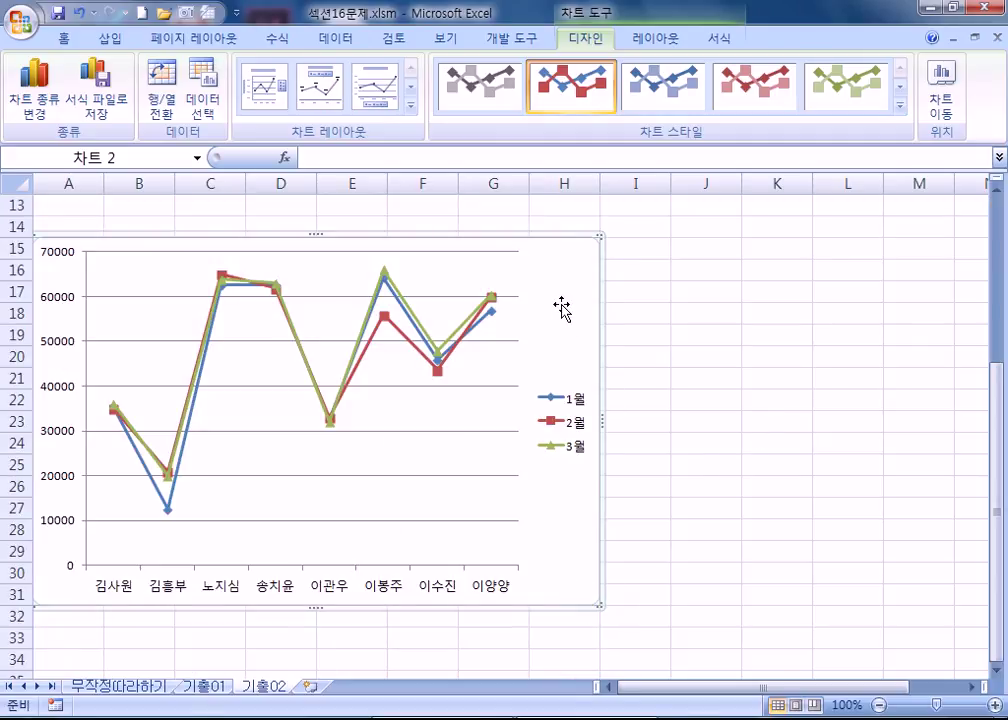
pyautogui.click(232, 40)
pyautogui.click(777, 292)
pyautogui.click(571, 275)
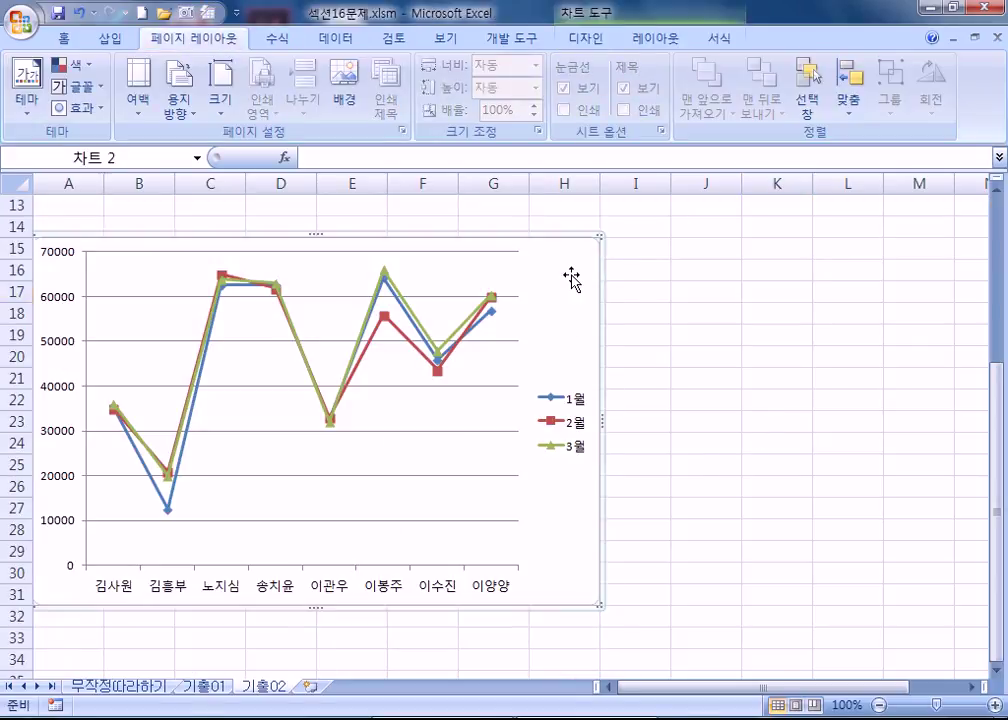
pyautogui.click(600, 38)
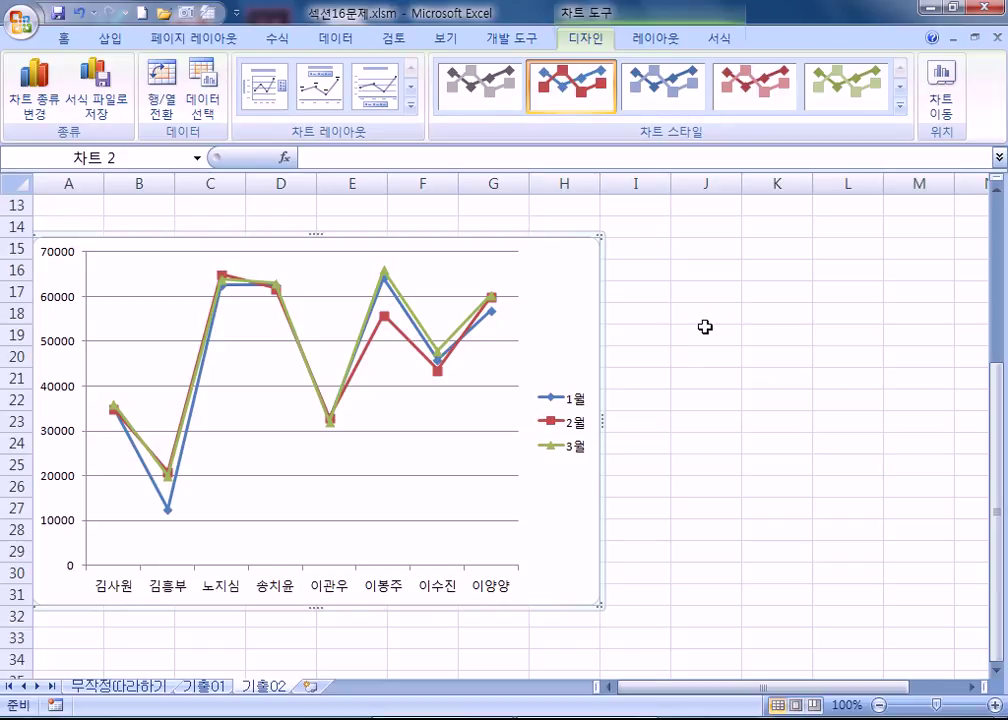
pyautogui.click(279, 39)
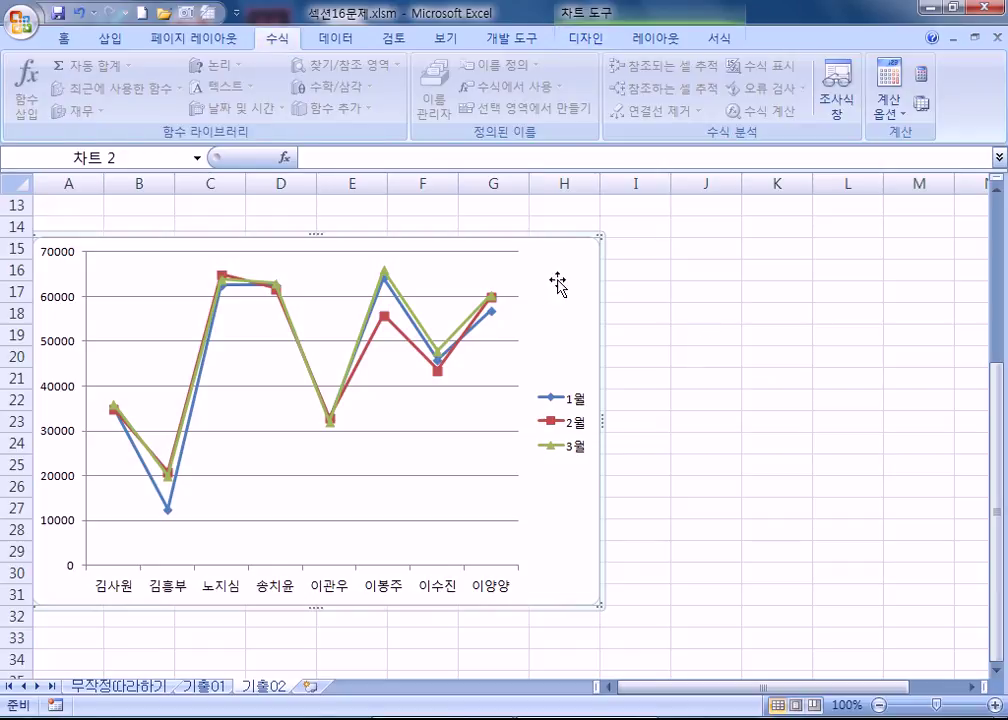
pyautogui.click(580, 40)
pyautogui.click(391, 39)
pyautogui.click(777, 335)
pyautogui.click(568, 292)
# View the line chart's source data settings and close them without making changes
pyautogui.click(586, 39)
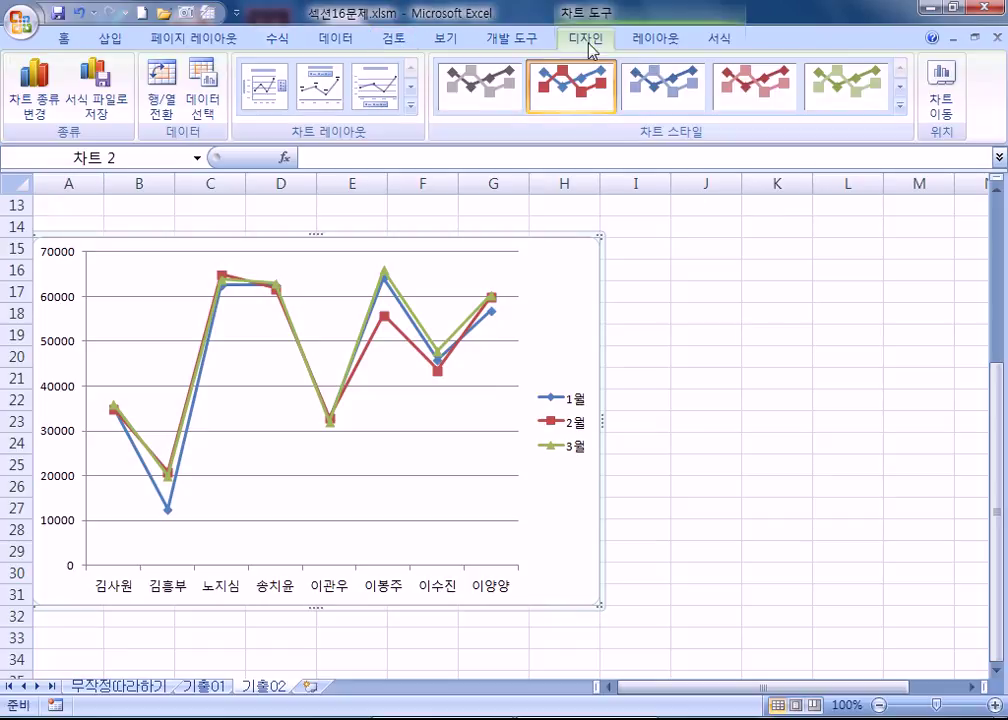
pyautogui.click(206, 92)
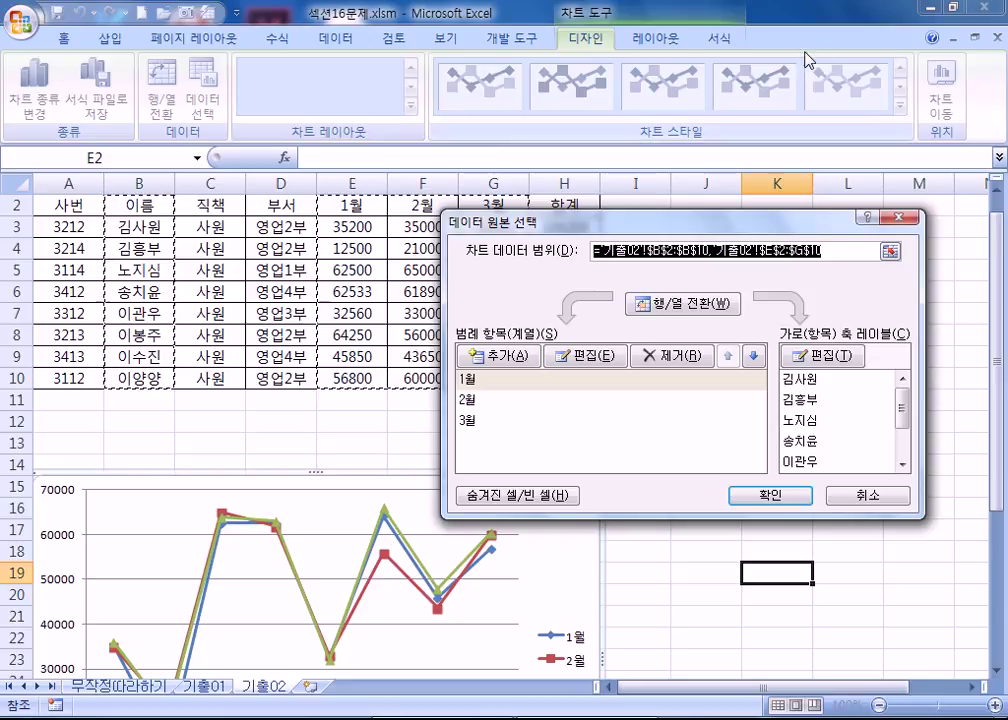
pyautogui.press('Return')
pyautogui.scroll(-3, 731, 279)
pyautogui.rightClick(575, 336)
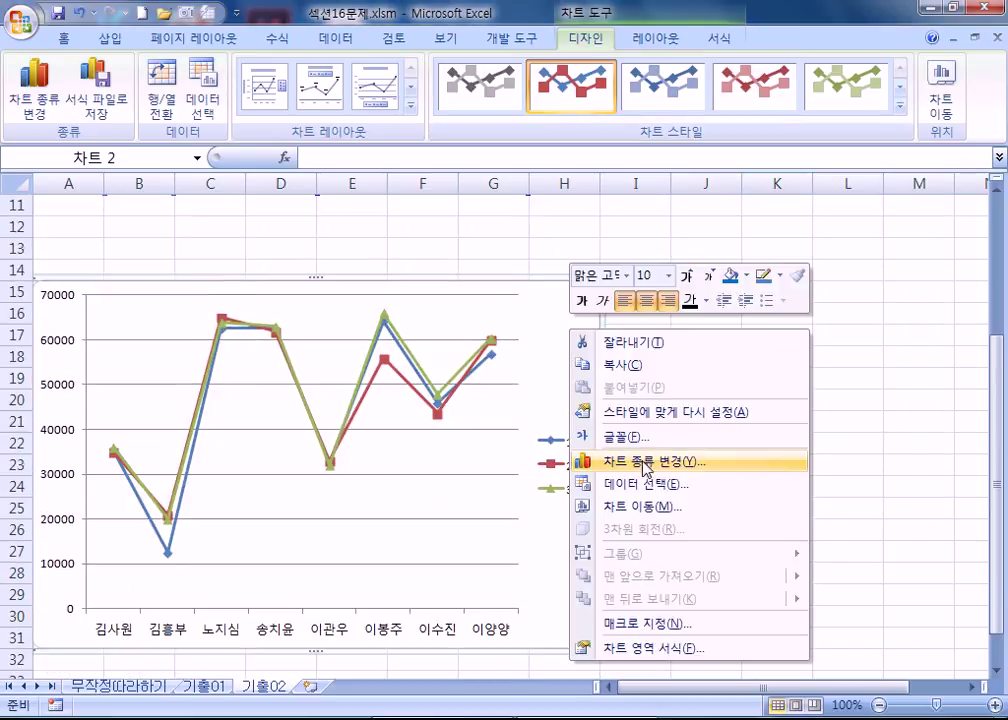
pyautogui.click(648, 483)
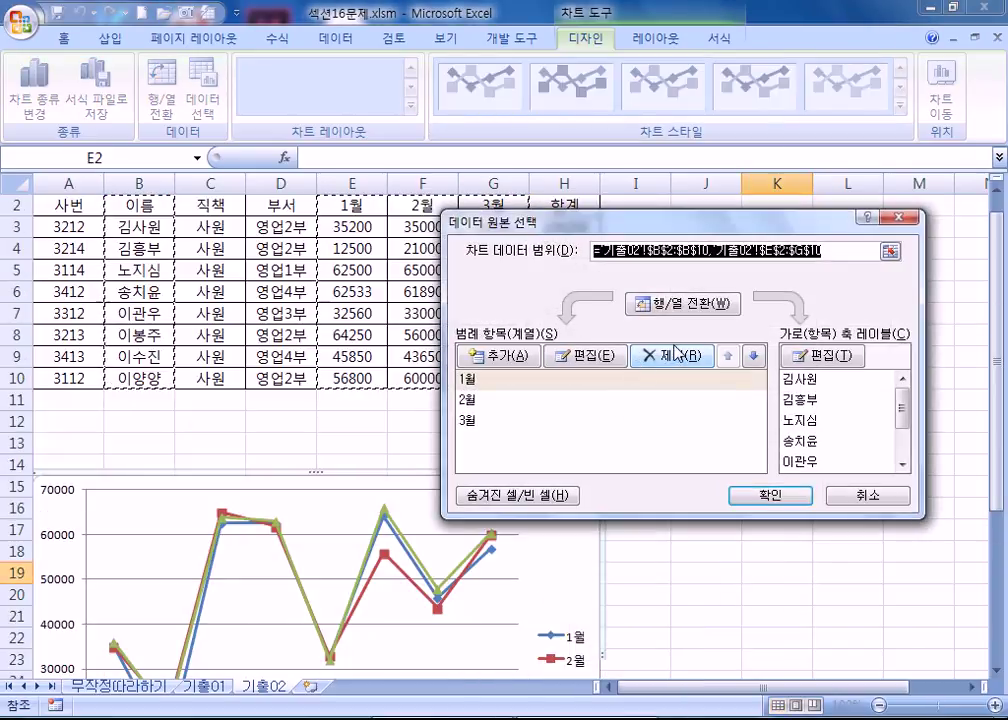
pyautogui.press('Return')
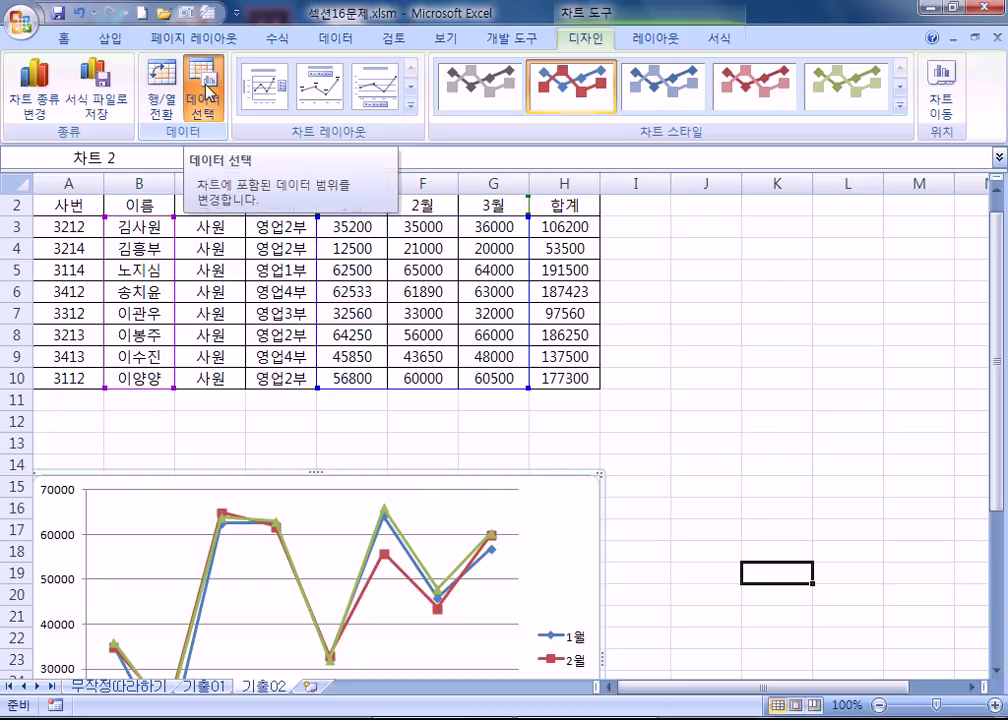
# Try limiting the 기출02 chart's data to the 영업2부 rows: B2:B4, B8, B10, E2:G4, E8:G8 and E10:G10
pyautogui.click(204, 95)
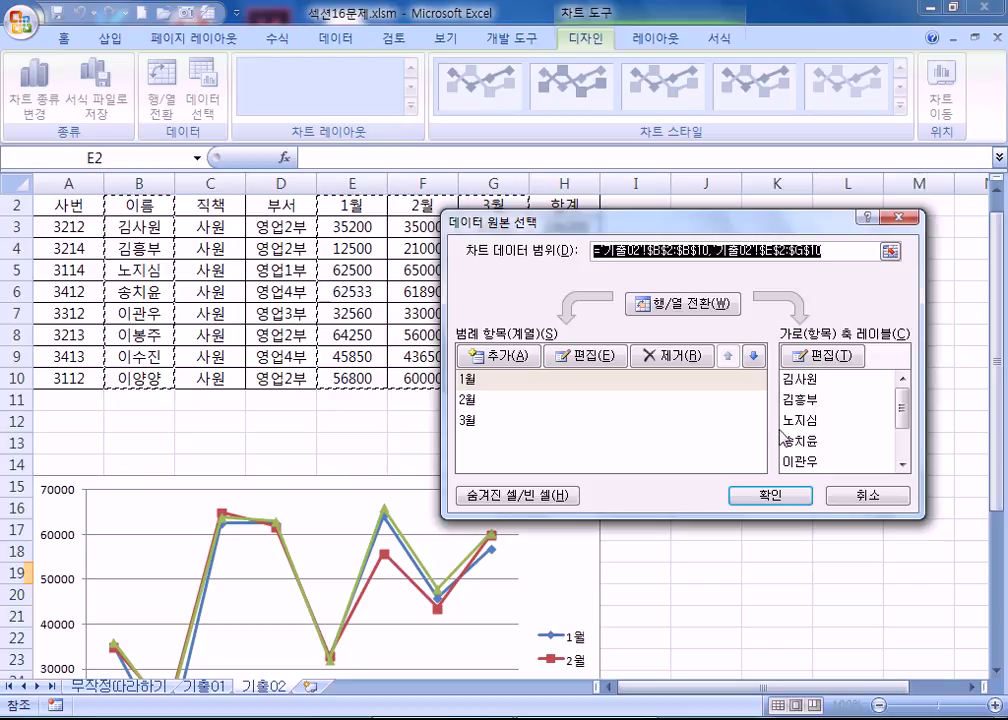
pyautogui.scroll(1, 786, 458)
pyautogui.moveTo(592, 223); pyautogui.dragTo(754, 272)
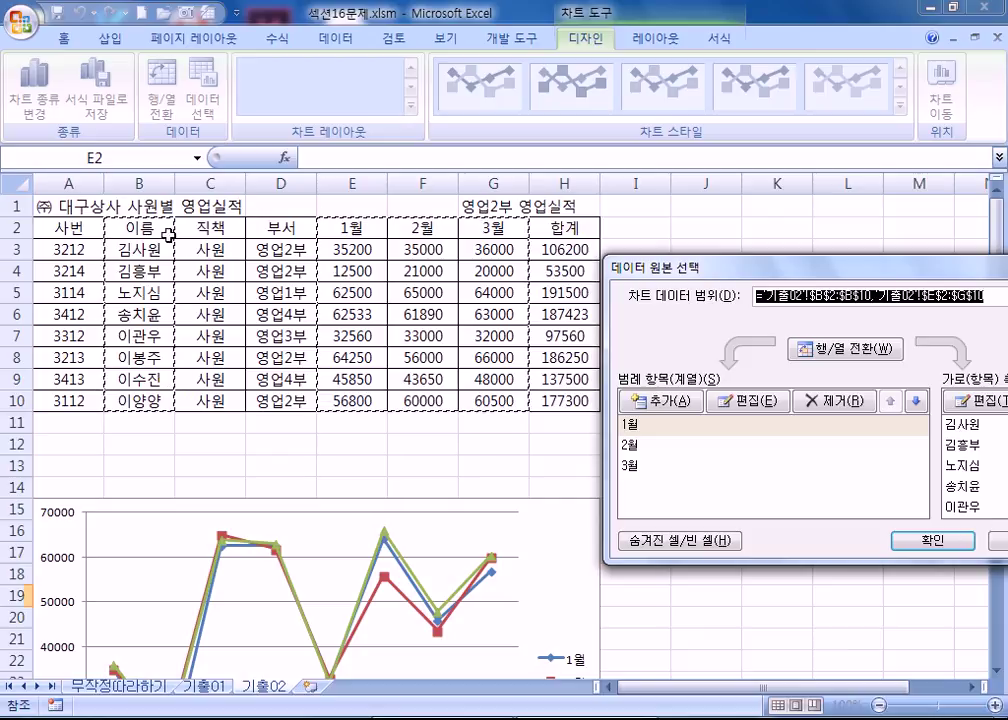
pyautogui.click(148, 228)
pyautogui.moveTo(148, 228); pyautogui.dragTo(149, 272)
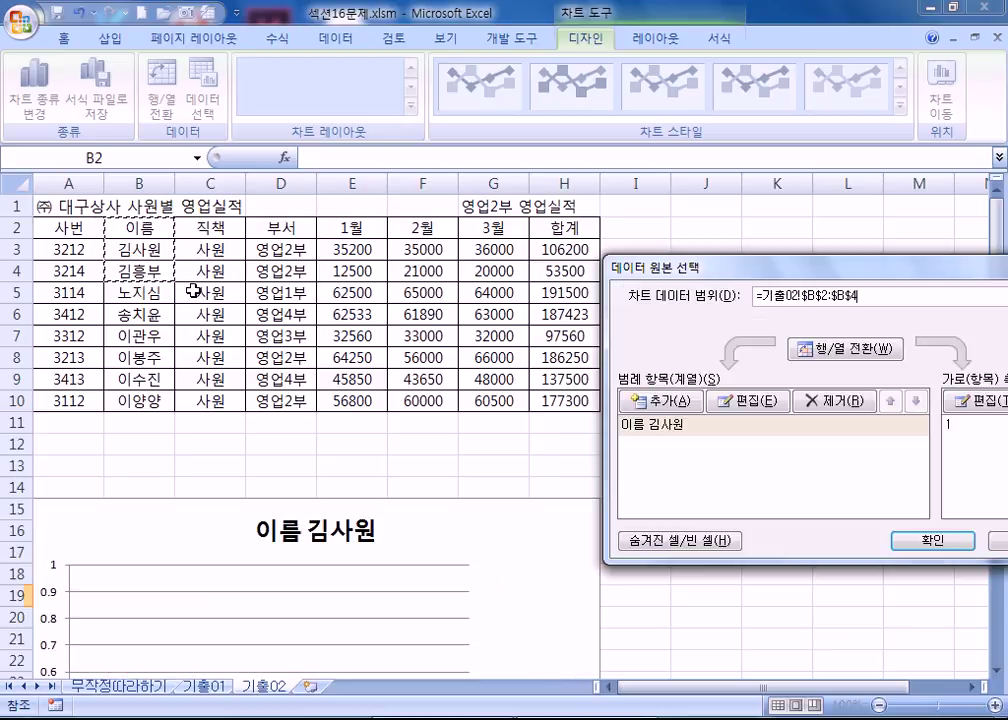
pyautogui.keyDown('ctrl'); pyautogui.click(140, 357); pyautogui.keyUp('ctrl')
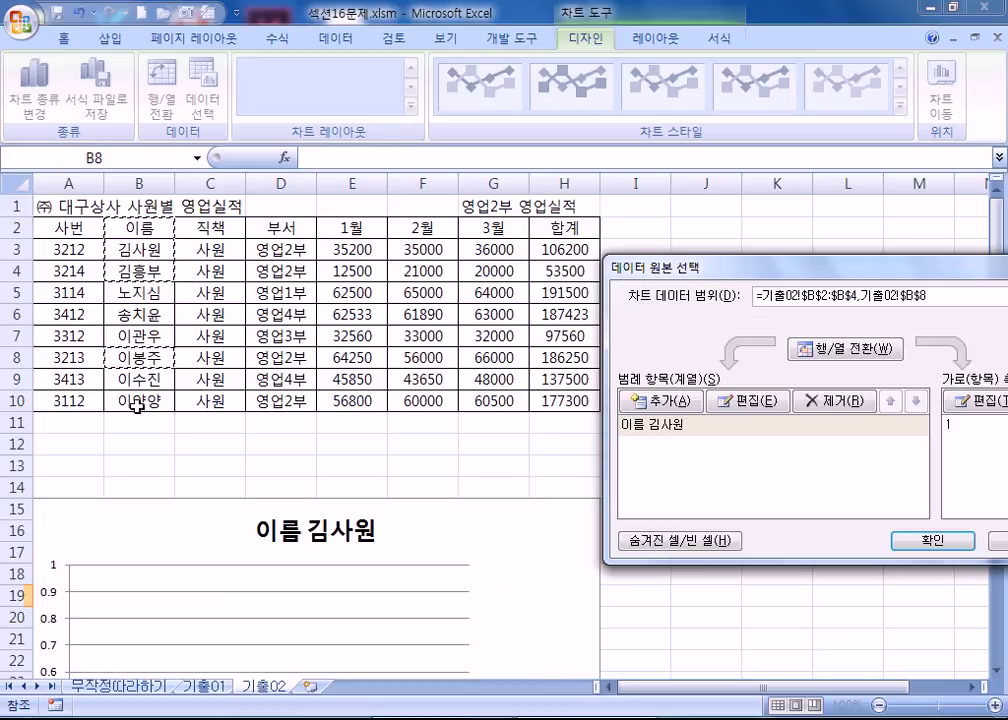
pyautogui.keyDown('ctrl'); pyautogui.click(146, 403); pyautogui.keyUp('ctrl')
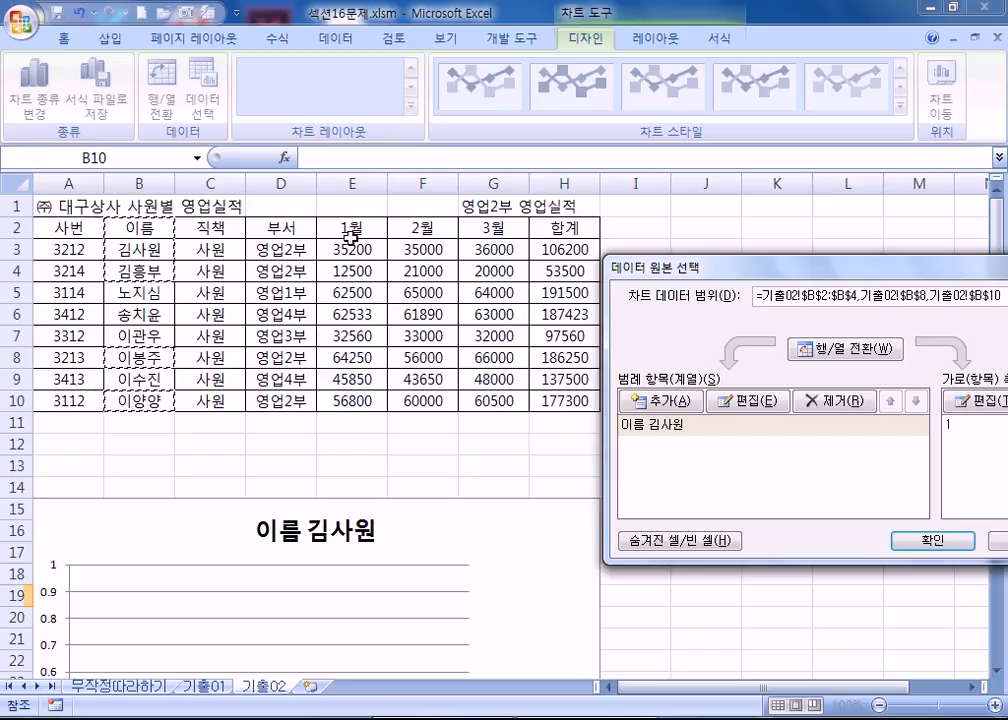
pyautogui.moveTo(350, 236); pyautogui.dragTo(484, 268)
pyautogui.moveTo(349, 353); pyautogui.dragTo(492, 356)
pyautogui.moveTo(345, 400); pyautogui.dragTo(484, 400)
pyautogui.scroll(-4, 427, 522)
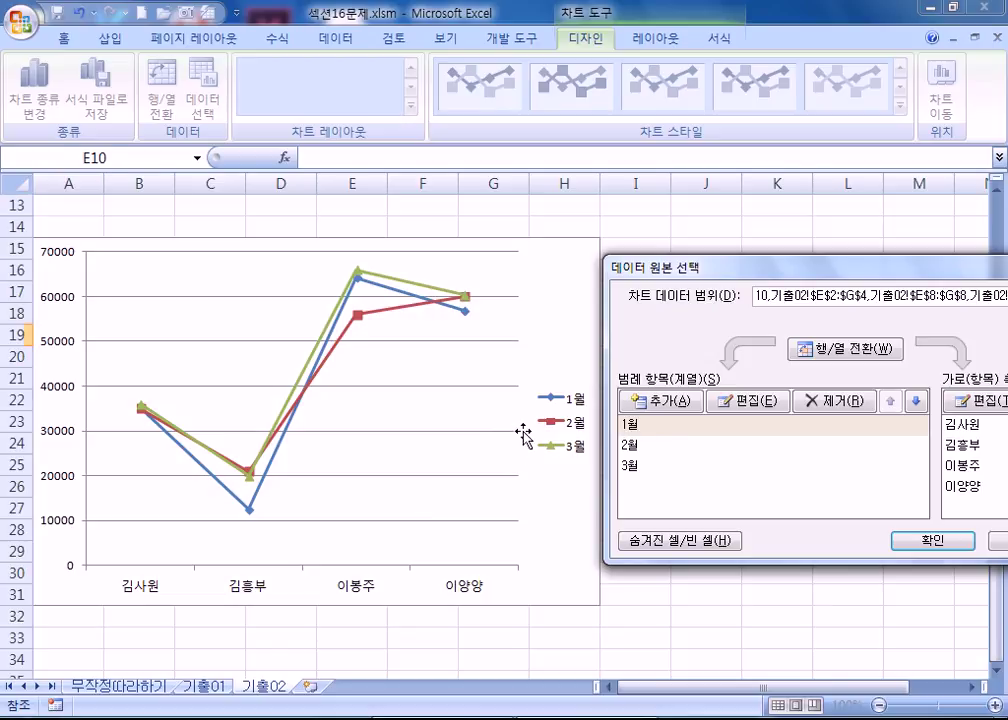
pyautogui.press('Return')
# Discard the chart's source data changes and examine the line chart against the sales table
pyautogui.scroll(1, 455, 450)
pyautogui.scroll(3, 456, 430)
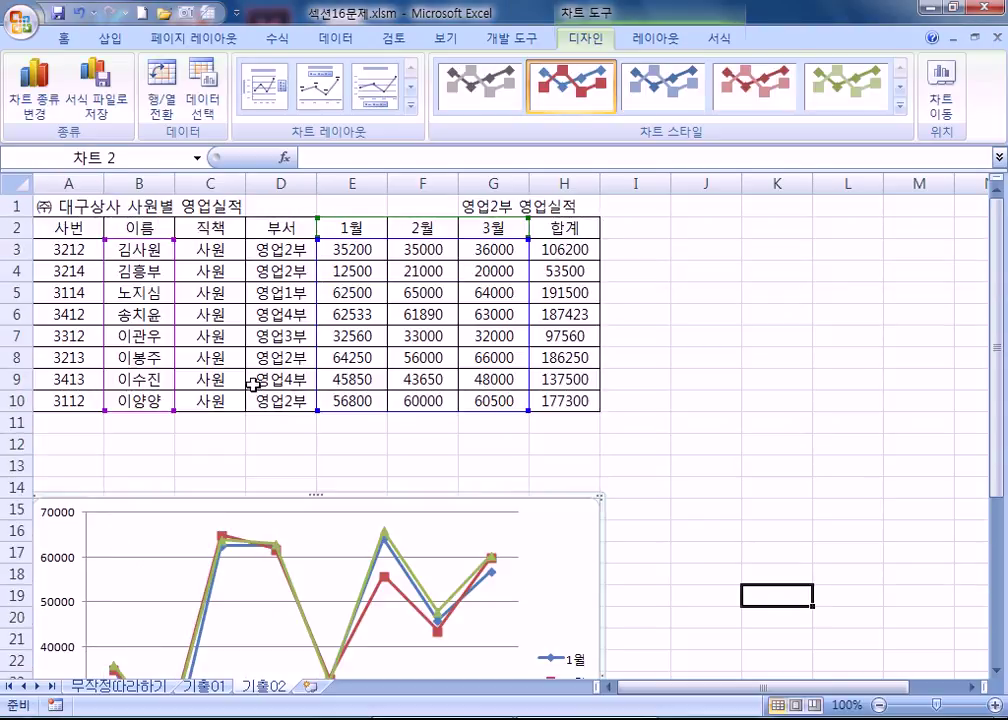
pyautogui.scroll(-5, 520, 479)
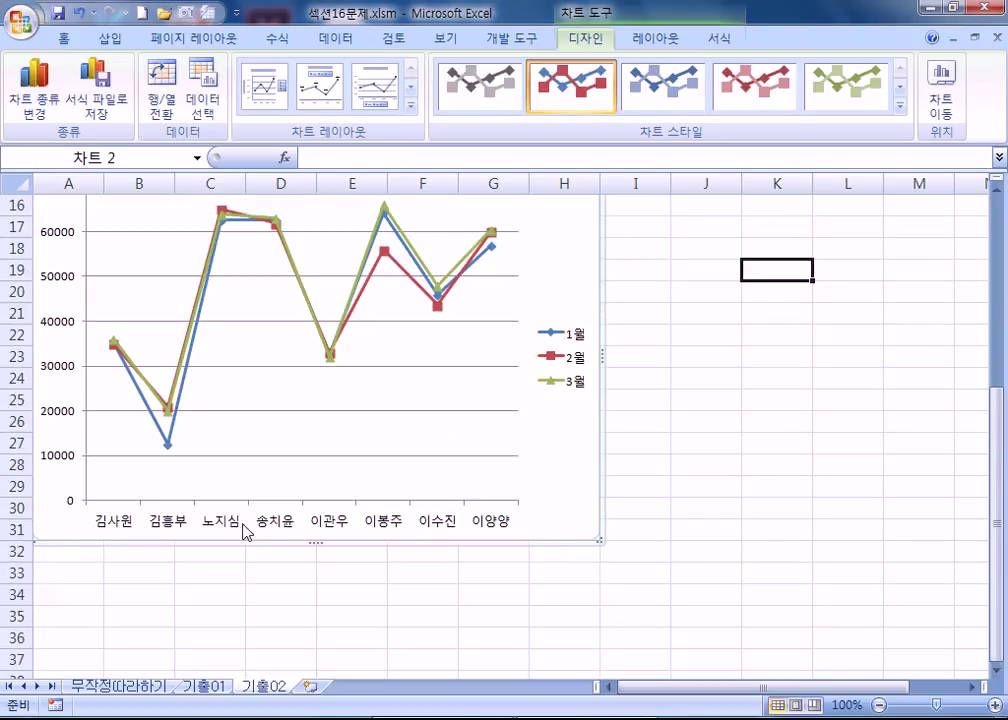
pyautogui.scroll(2, 490, 545)
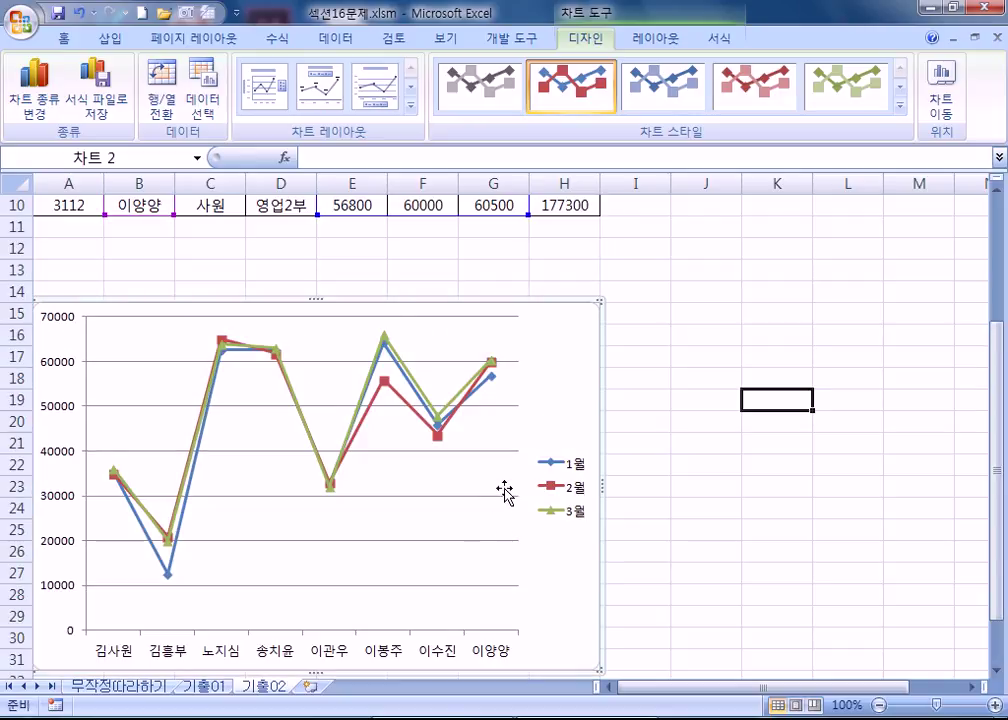
# Try setting the line chart's source data to the 영업2부 name cells B2:B4, B8 and B10
pyautogui.click(207, 90)
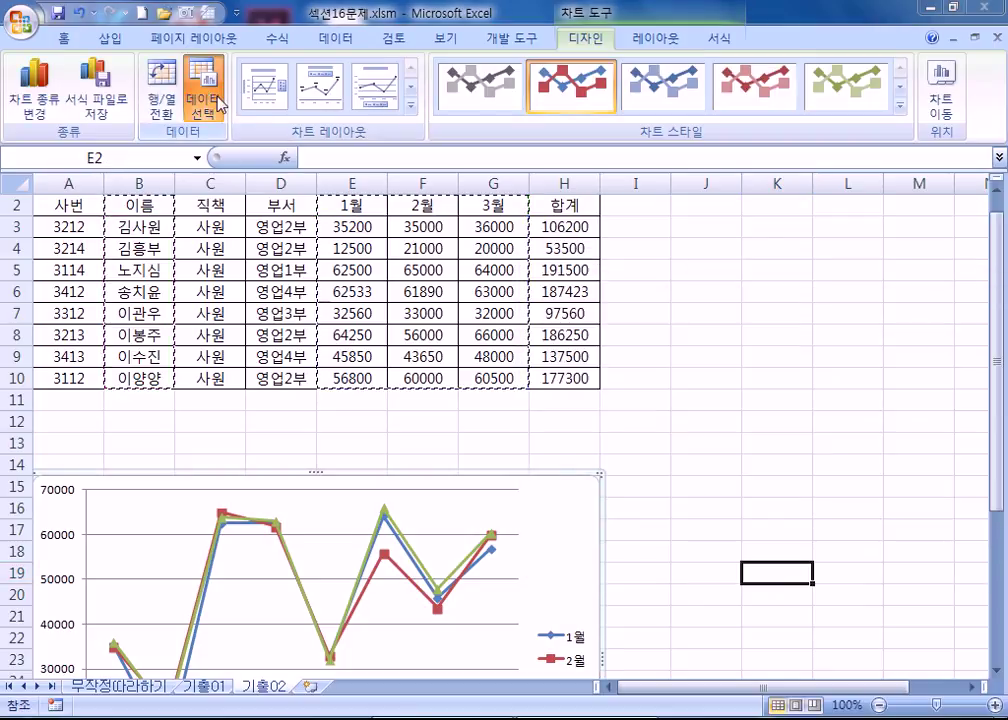
pyautogui.click(214, 96)
pyautogui.moveTo(707, 267); pyautogui.dragTo(733, 184)
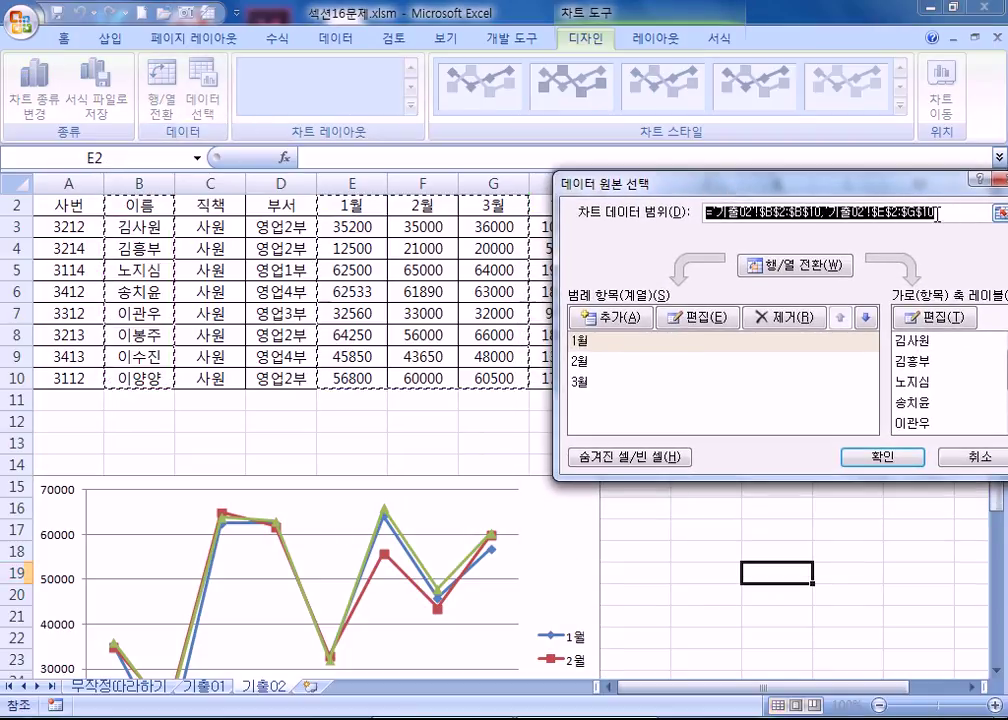
pyautogui.moveTo(649, 198); pyautogui.dragTo(797, 227)
pyautogui.scroll(1, 292, 292)
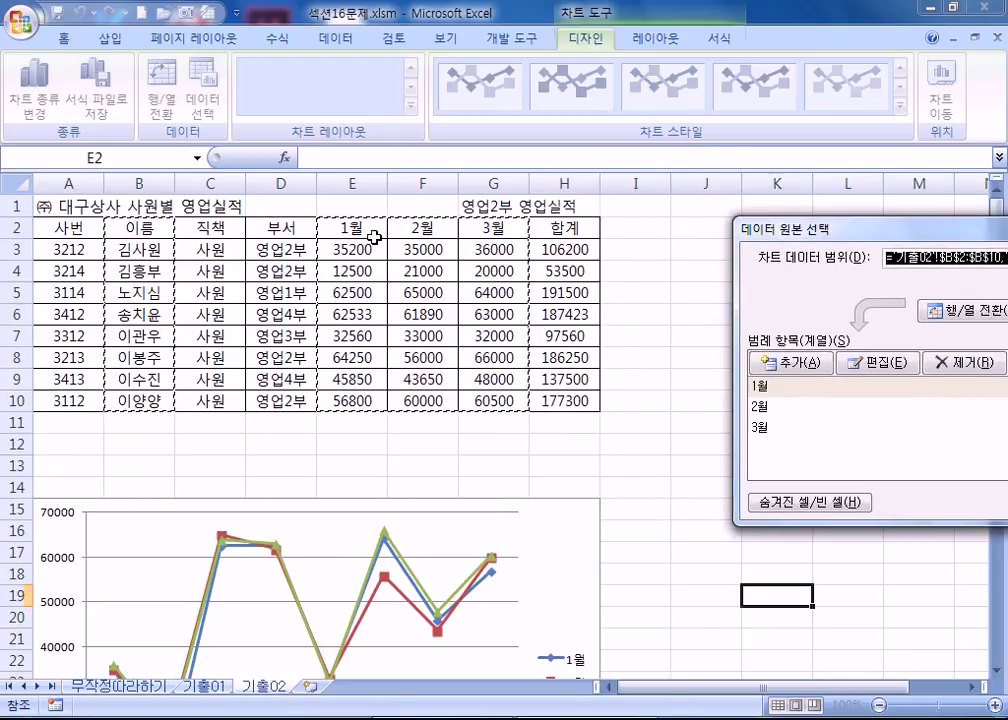
pyautogui.moveTo(140, 222); pyautogui.dragTo(140, 268)
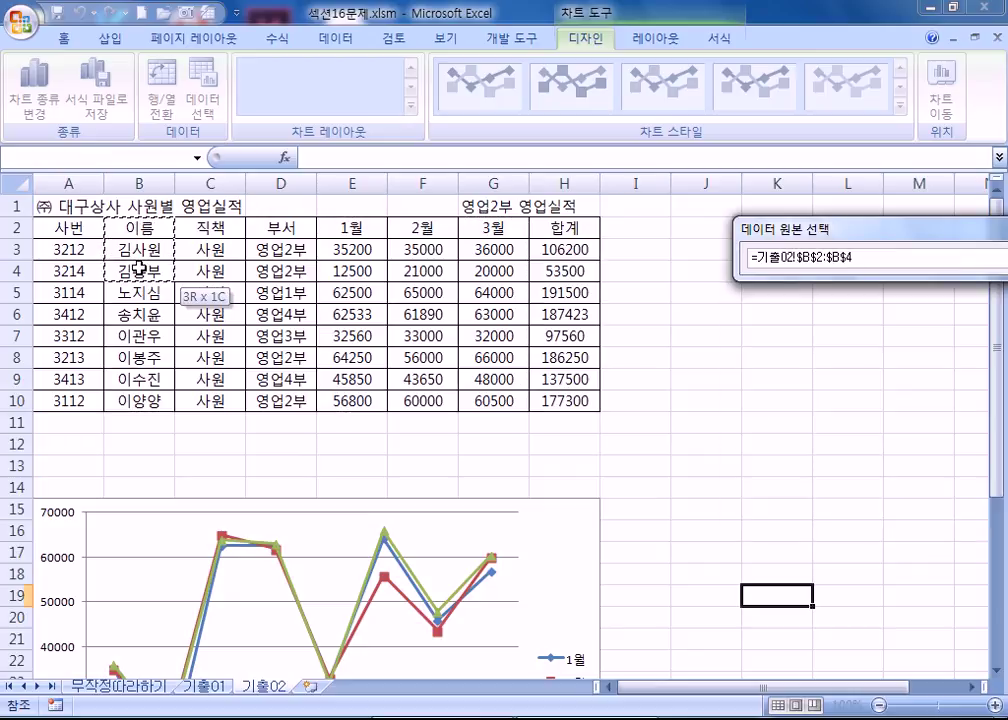
pyautogui.moveTo(140, 268); pyautogui.dragTo(141, 266)
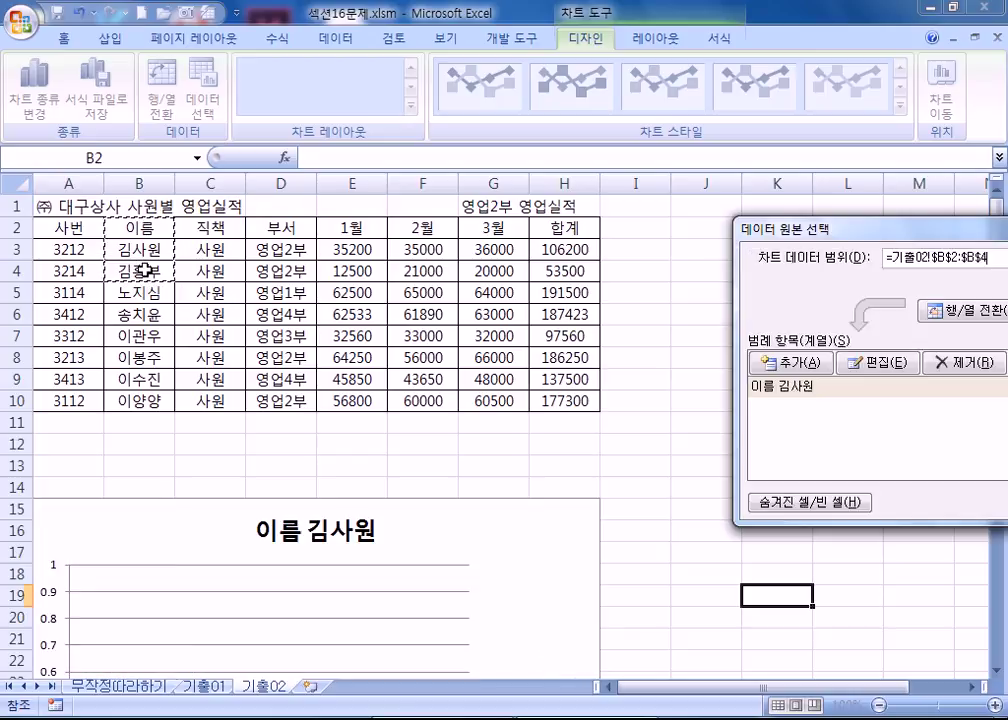
pyautogui.keyDown('ctrl'); pyautogui.click(145, 358); pyautogui.keyUp('ctrl')
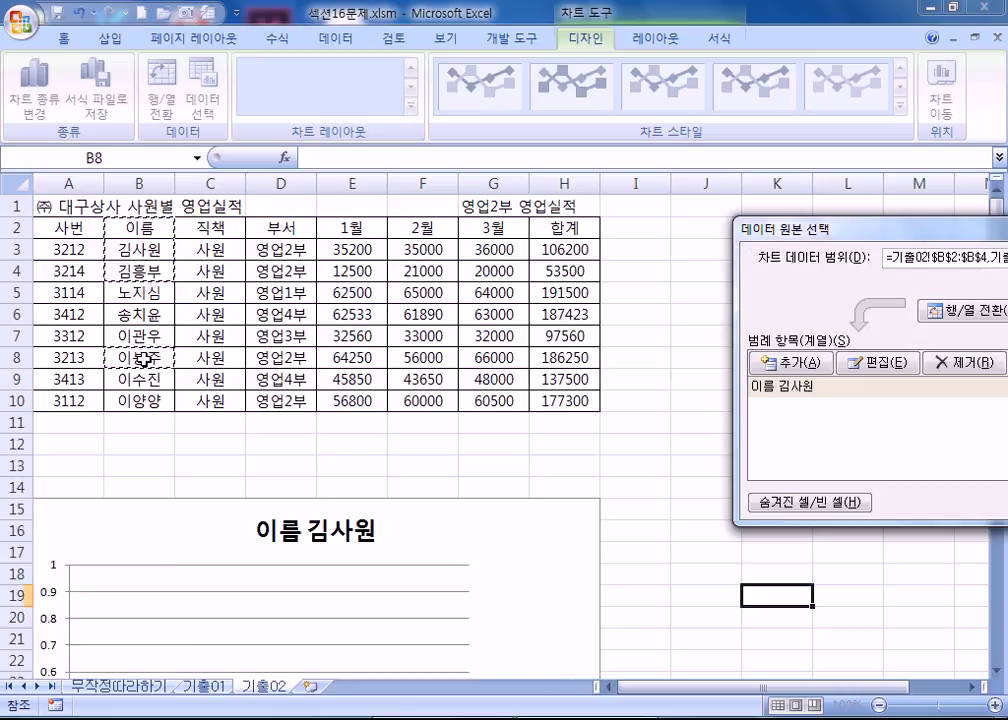
pyautogui.keyDown('ctrl'); pyautogui.click(145, 405); pyautogui.keyUp('ctrl')
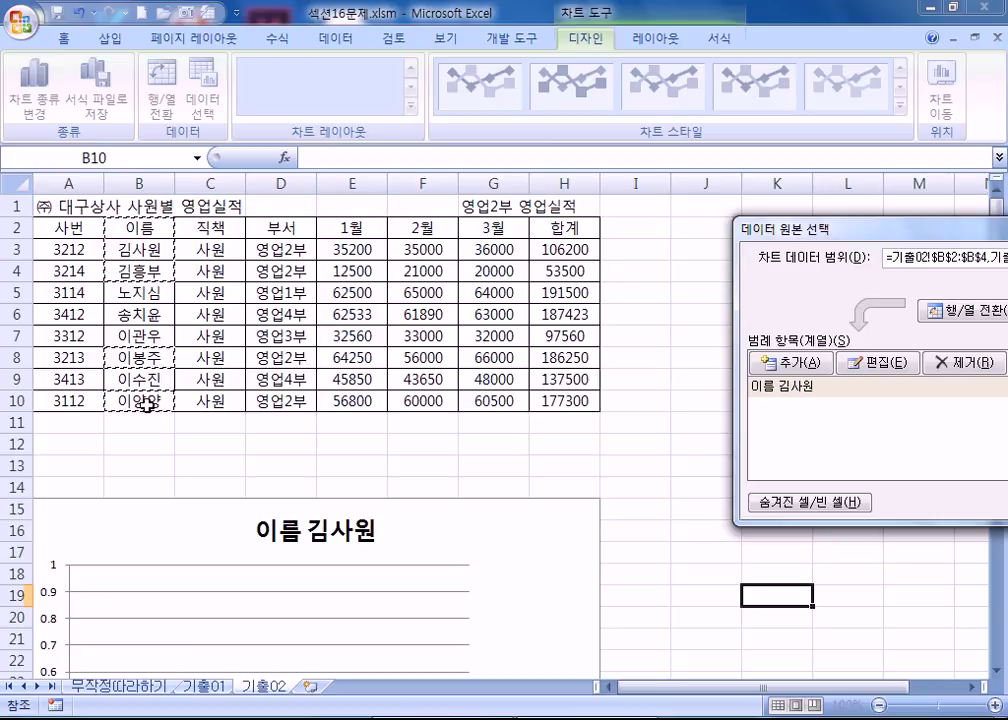
# Try adding the monthly sales cells E2:G4, E8:G8 and E10:G10 to the source range, review the chart, and cancel the change
pyautogui.moveTo(348, 224); pyautogui.dragTo(500, 266)
pyautogui.click(347, 361)
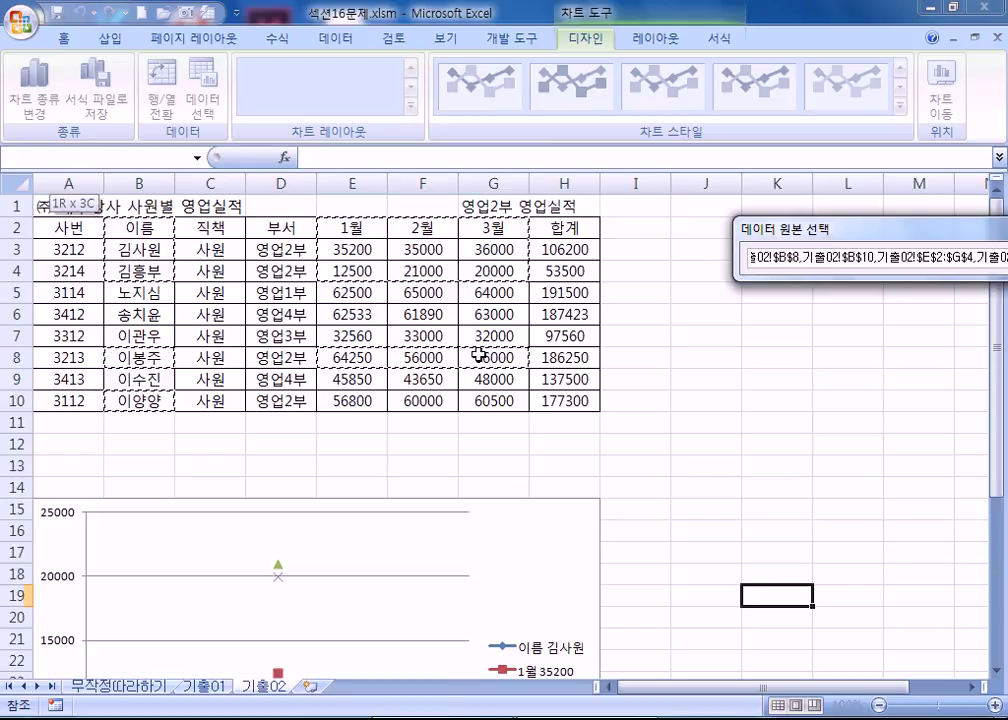
pyautogui.moveTo(342, 405); pyautogui.dragTo(440, 401)
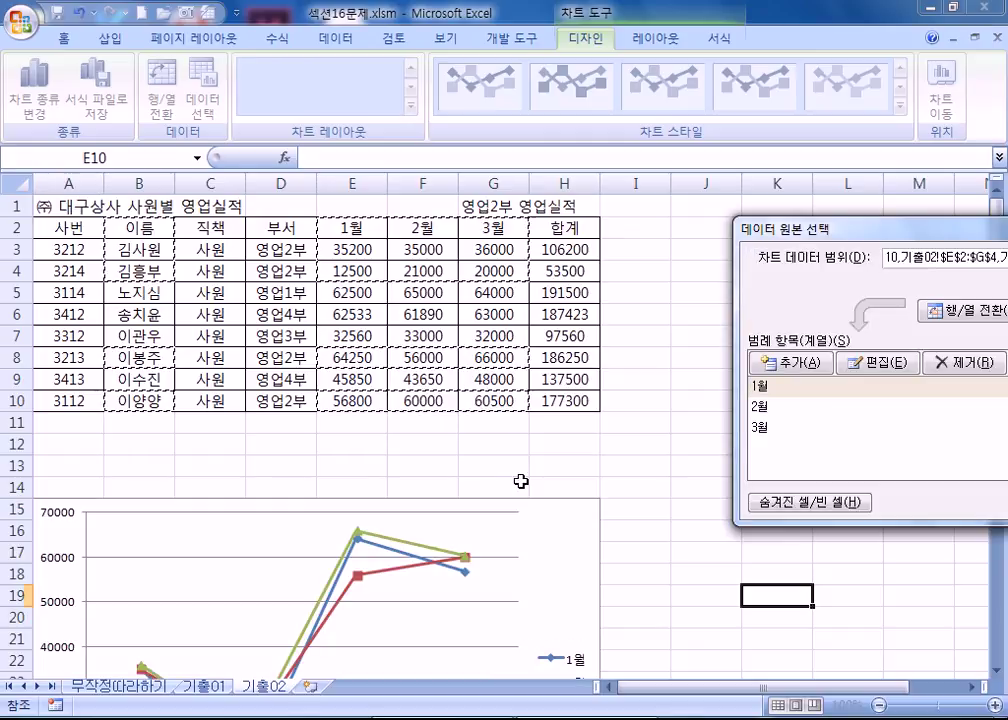
pyautogui.scroll(-4, 461, 420)
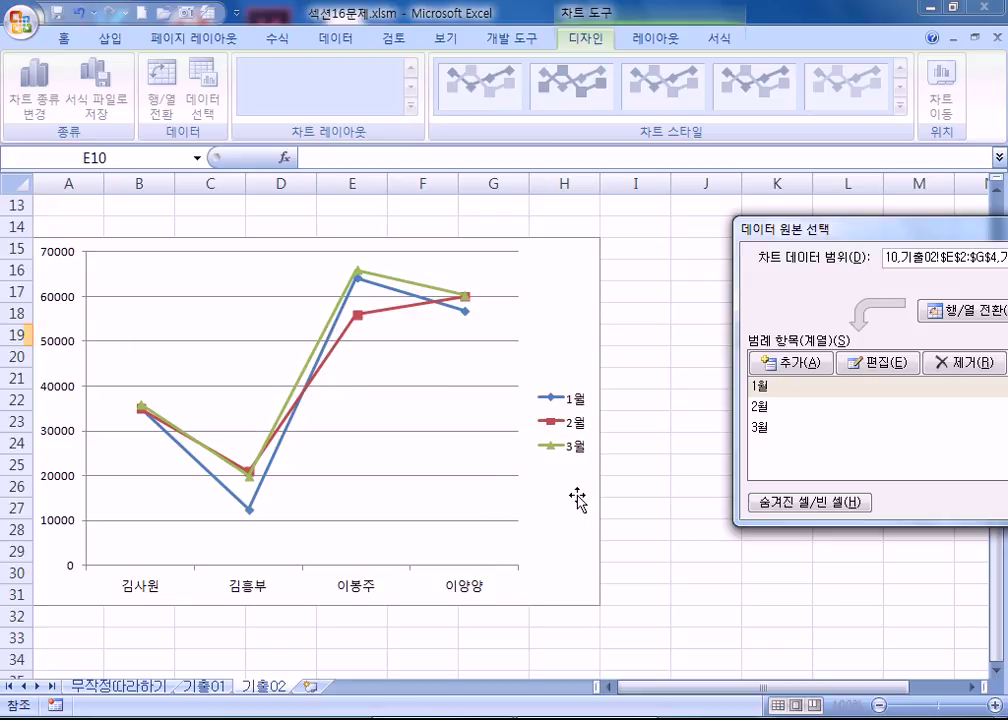
pyautogui.scroll(2, 547, 484)
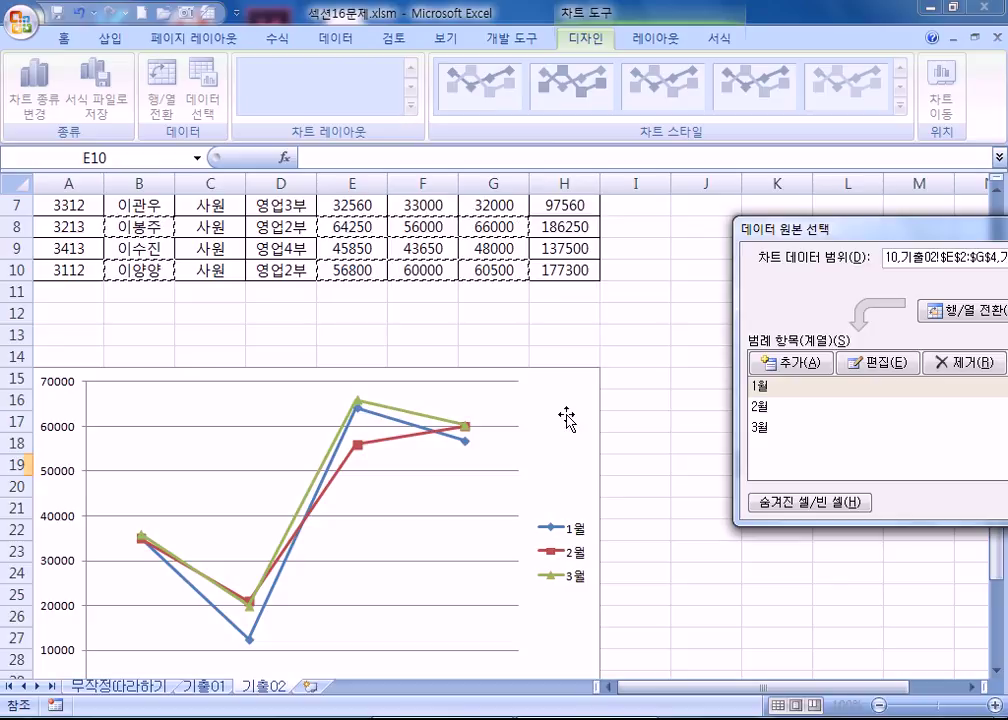
pyautogui.moveTo(805, 230); pyautogui.dragTo(745, 232)
pyautogui.click(623, 318)
pyautogui.press('Escape')
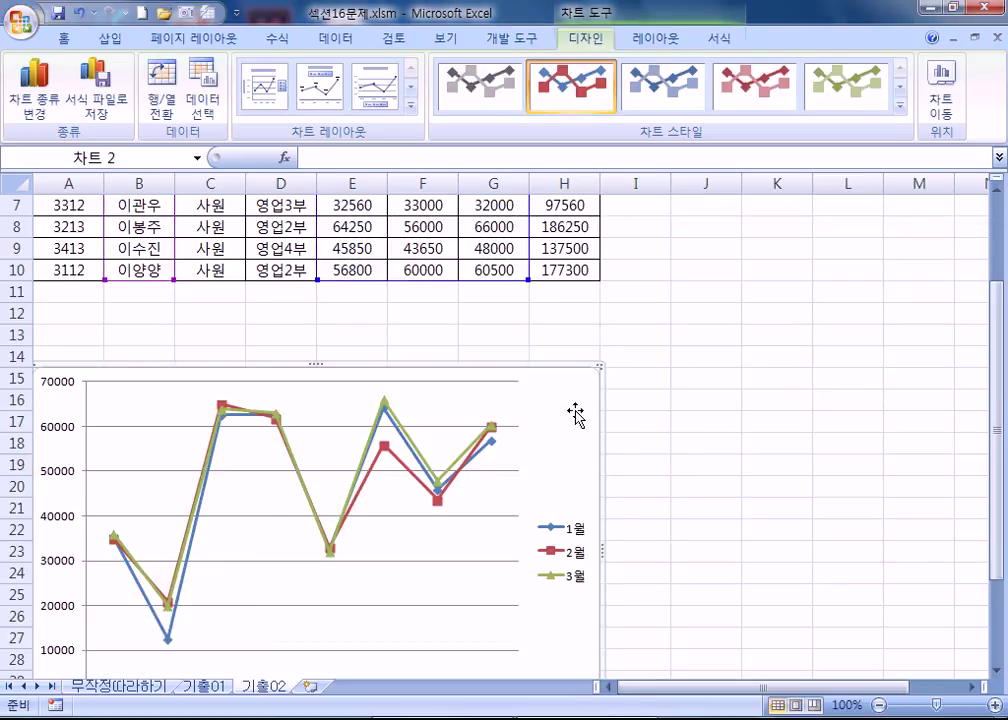
# Limit the line chart's source data to the 영업2부 rows: B2:B4, B8, B10, E2:G4, E8:G8 and E10:G10
pyautogui.click(204, 100)
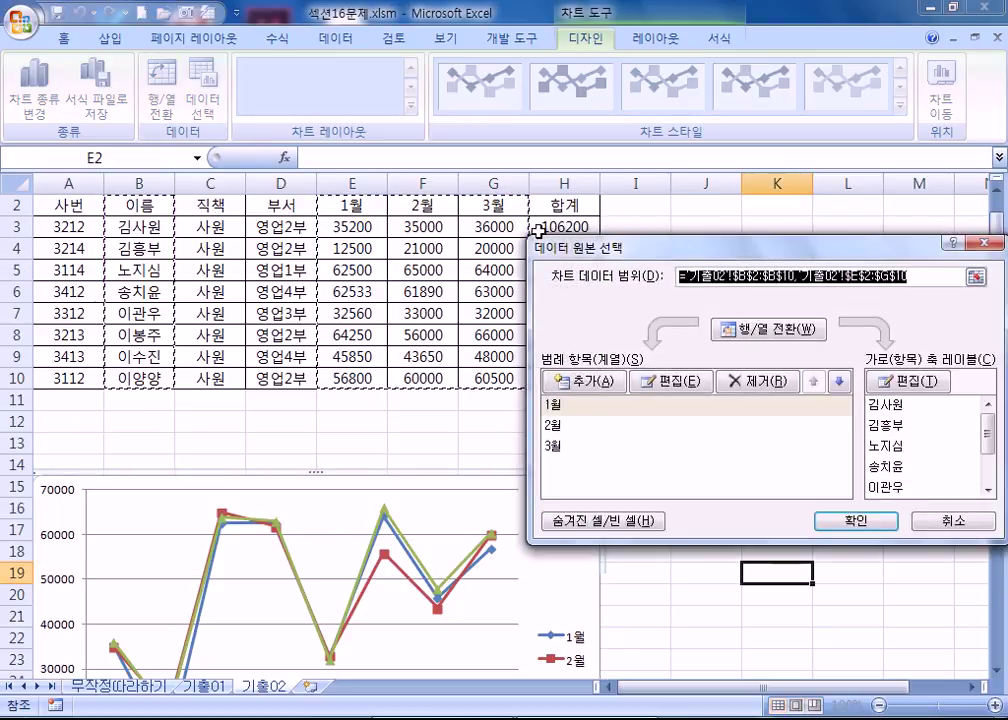
pyautogui.moveTo(141, 206); pyautogui.dragTo(140, 250)
pyautogui.keyDown('ctrl'); pyautogui.click(140, 335); pyautogui.keyUp('ctrl')
pyautogui.keyDown('ctrl'); pyautogui.click(140, 378); pyautogui.keyUp('ctrl')
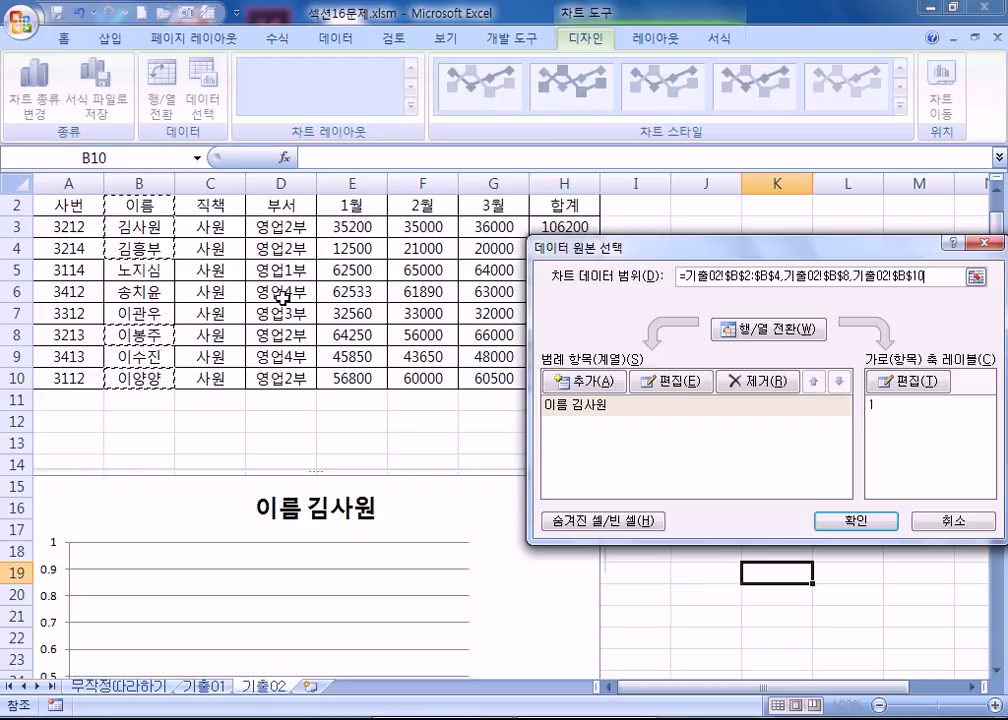
pyautogui.moveTo(357, 206); pyautogui.dragTo(493, 252)
pyautogui.moveTo(371, 335); pyautogui.dragTo(467, 335)
pyautogui.moveTo(357, 378); pyautogui.dragTo(492, 385)
pyautogui.click(834, 520)
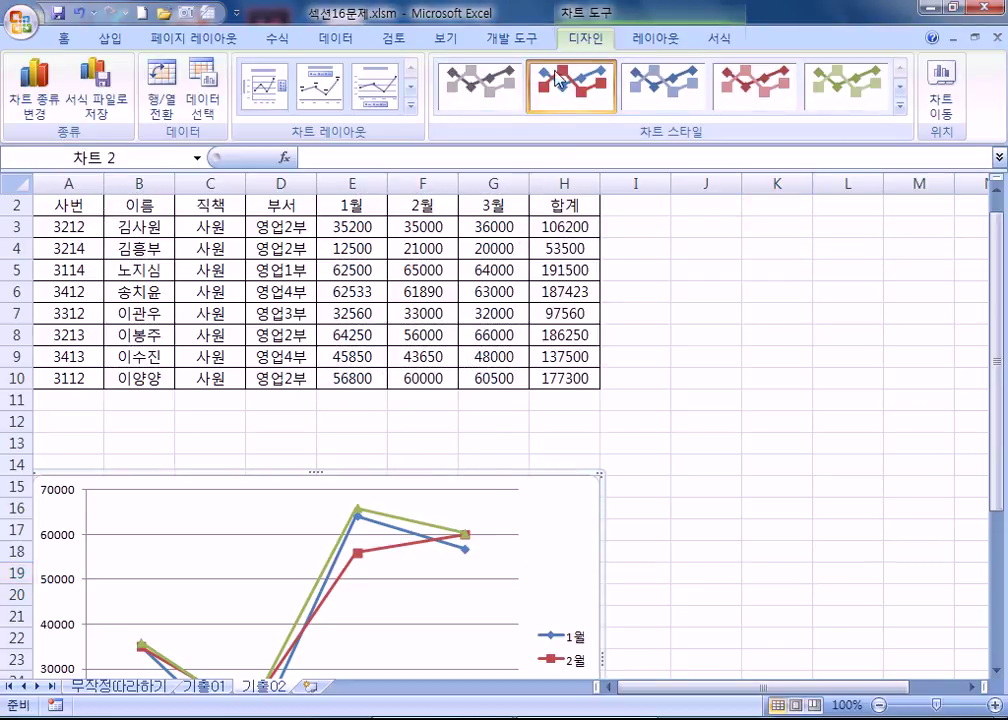
# Add a chart title placed above the line chart's plot area
pyautogui.click(665, 42)
pyautogui.click(328, 100)
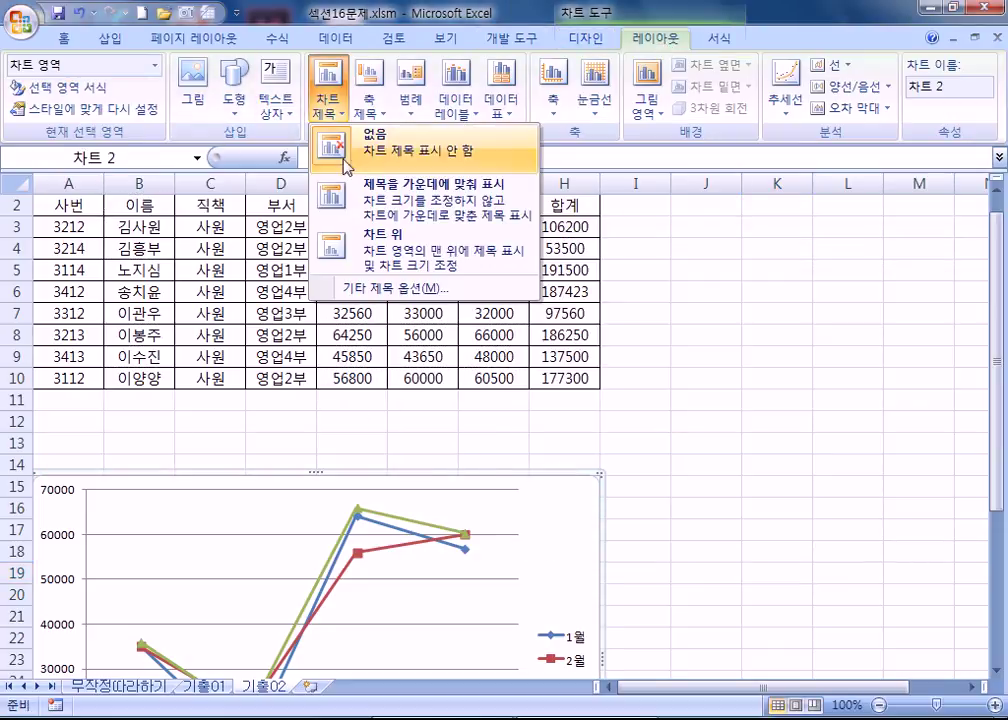
pyautogui.click(368, 260)
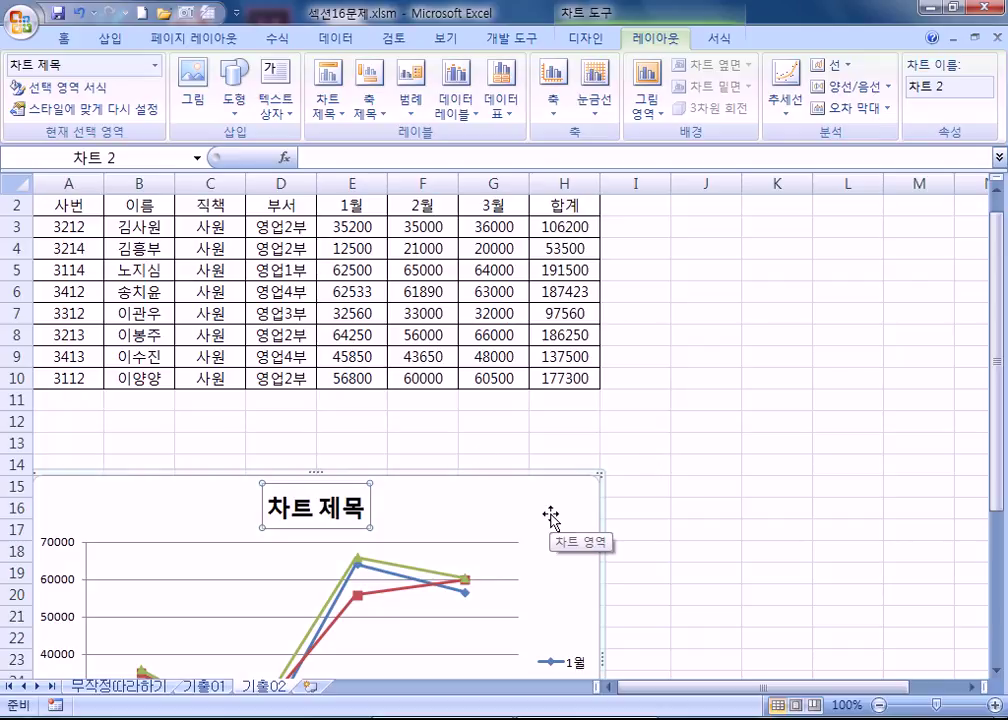
# Examine the heading text in cell G1 alongside the chart's placeholder title
pyautogui.scroll(1, 318, 515)
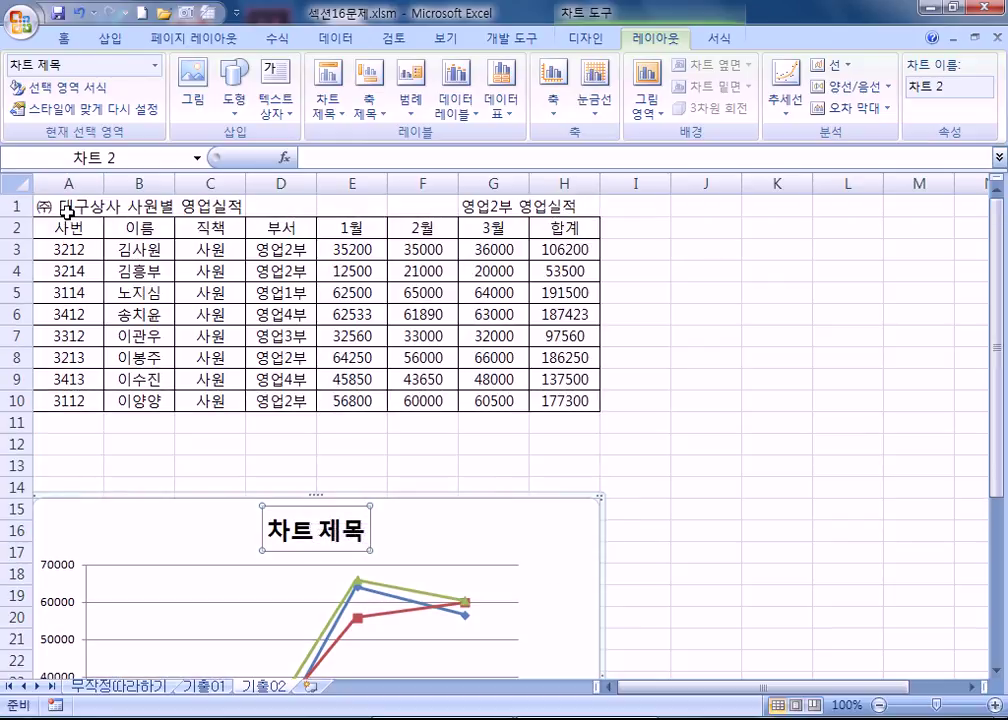
pyautogui.click(491, 207)
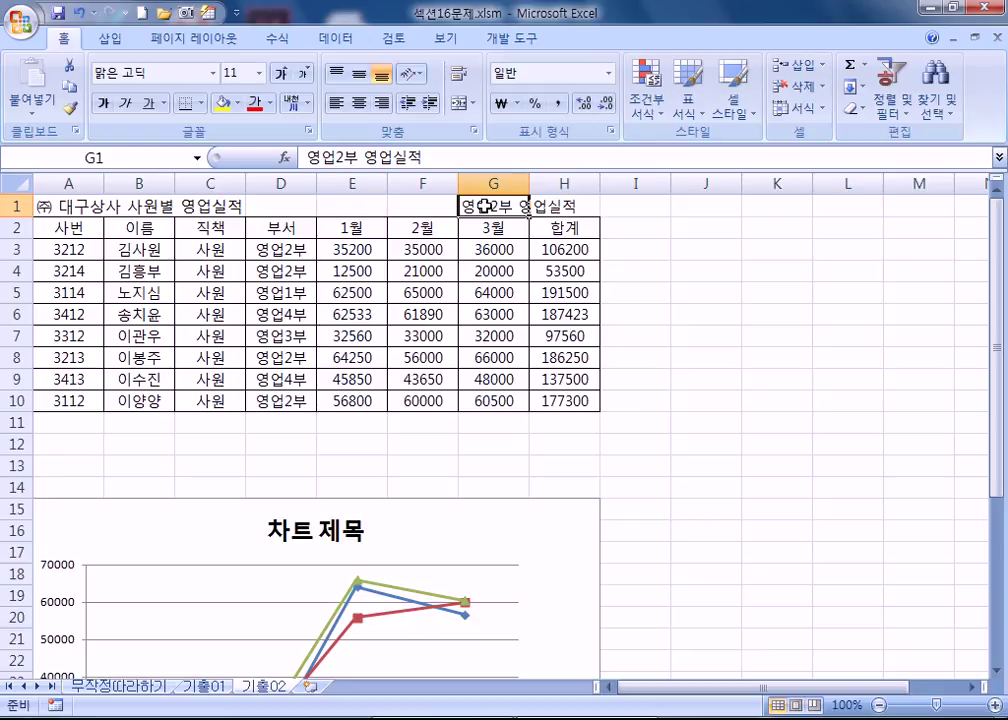
pyautogui.click(308, 530)
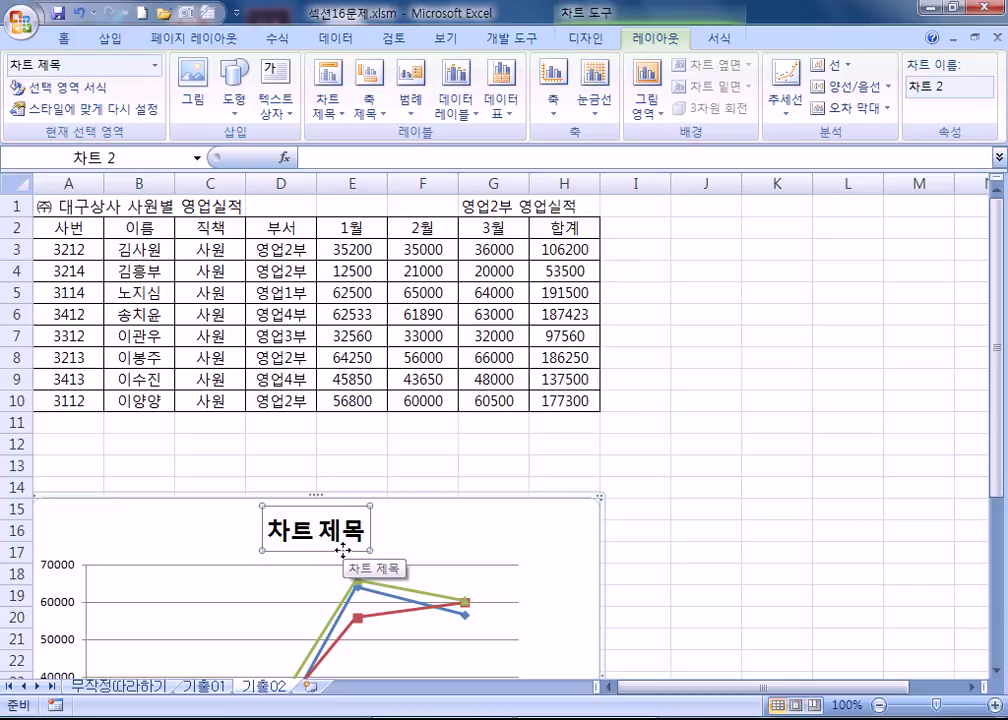
pyautogui.click(505, 204)
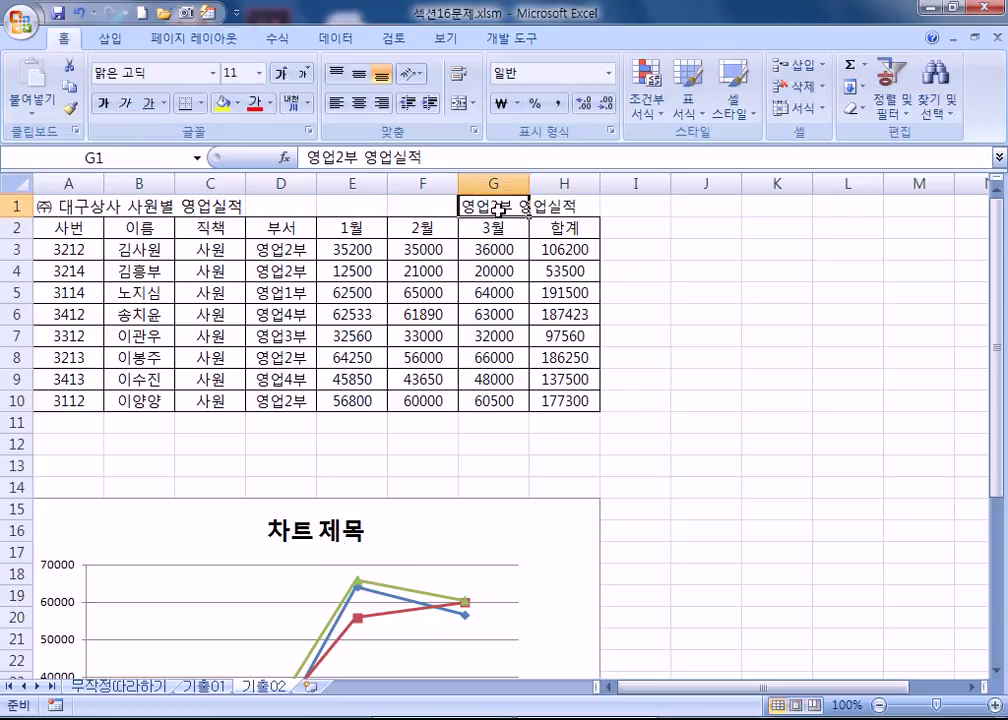
# Try linking the chart title to cell G1, replace the reference with a manually entered g1, and discard the entry
pyautogui.click(295, 525)
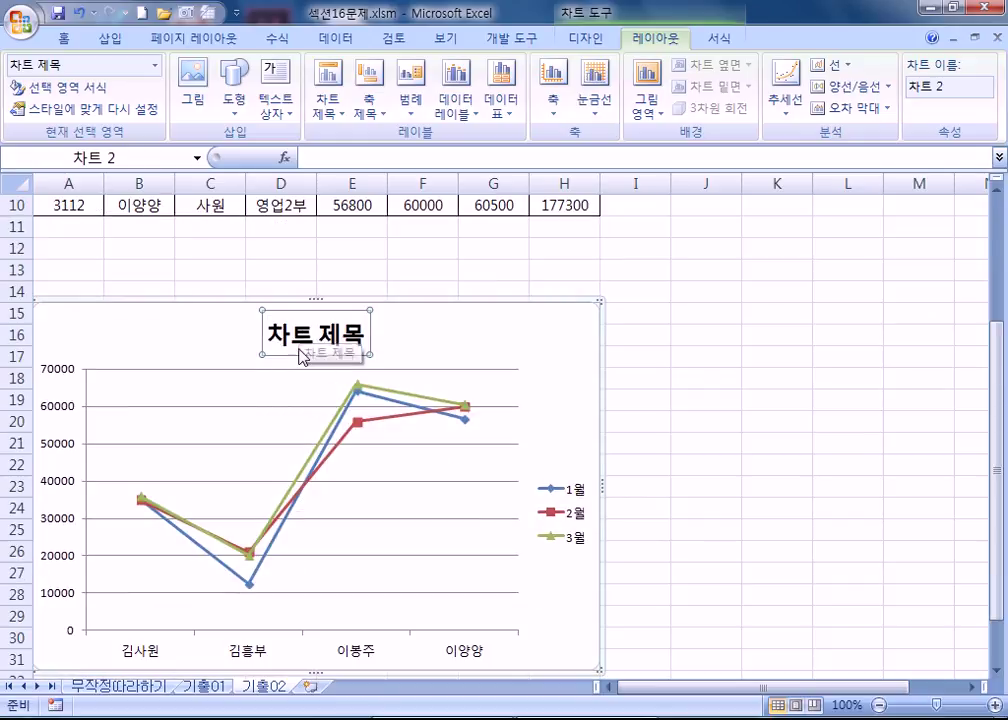
pyautogui.scroll(3, 304, 380)
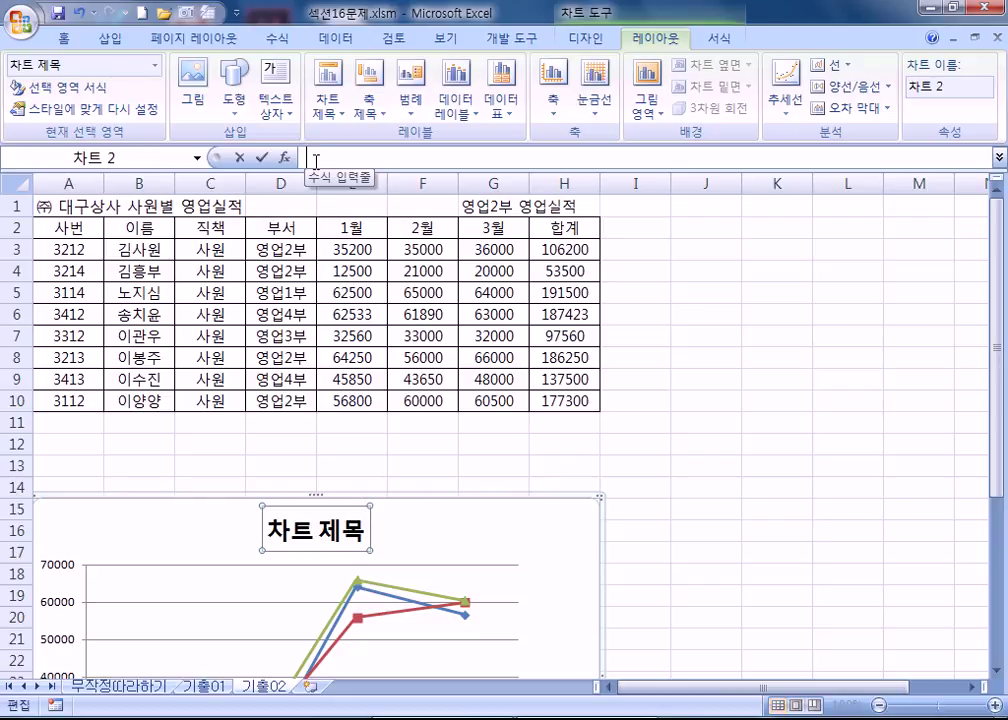
pyautogui.click(316, 159)
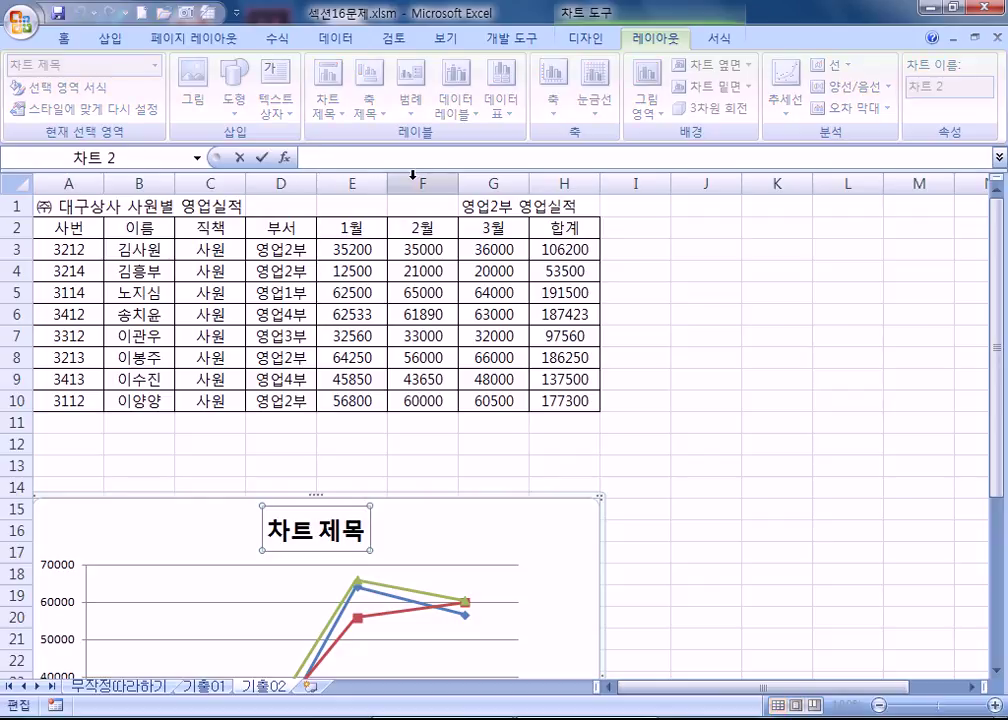
pyautogui.click(476, 206)
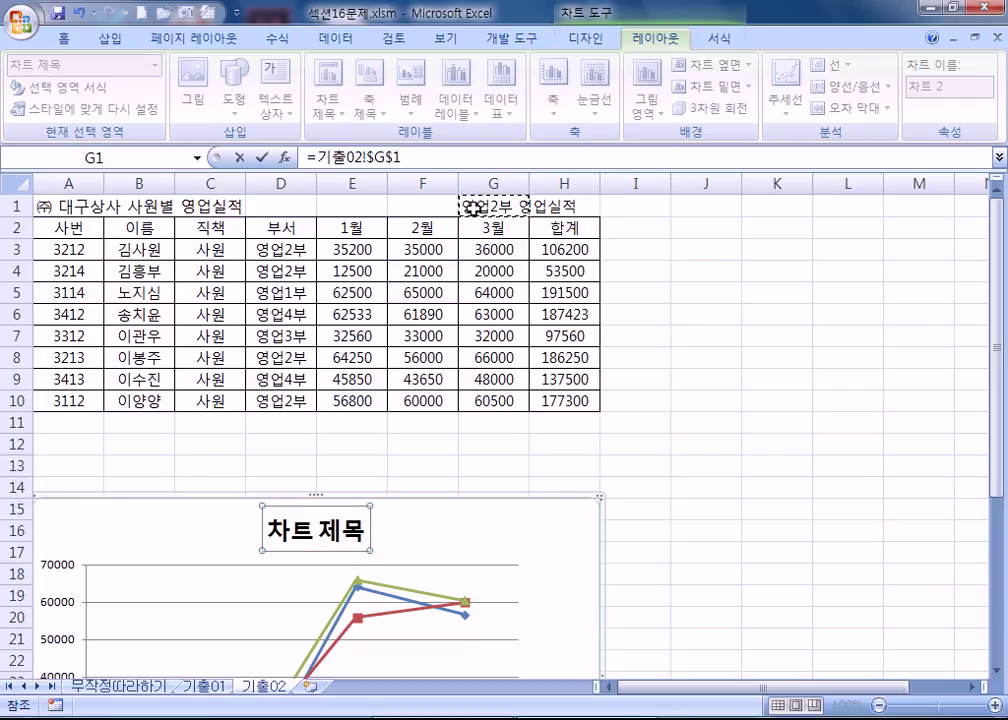
pyautogui.moveTo(401, 157); pyautogui.dragTo(318, 157)
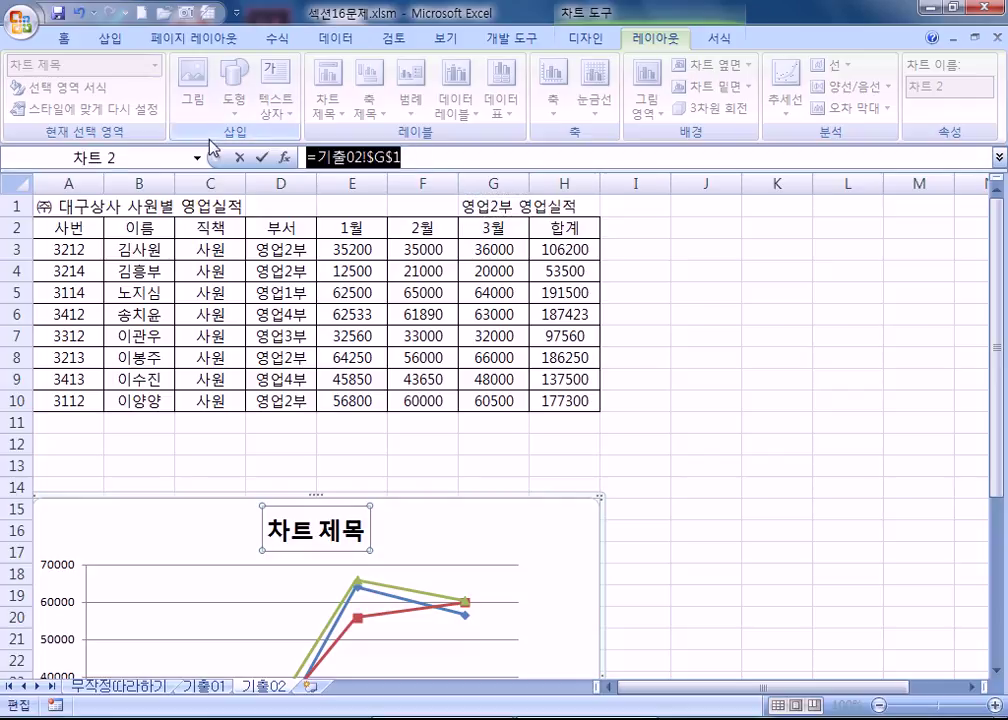
pyautogui.press('BackSpace')
pyautogui.write('g1')
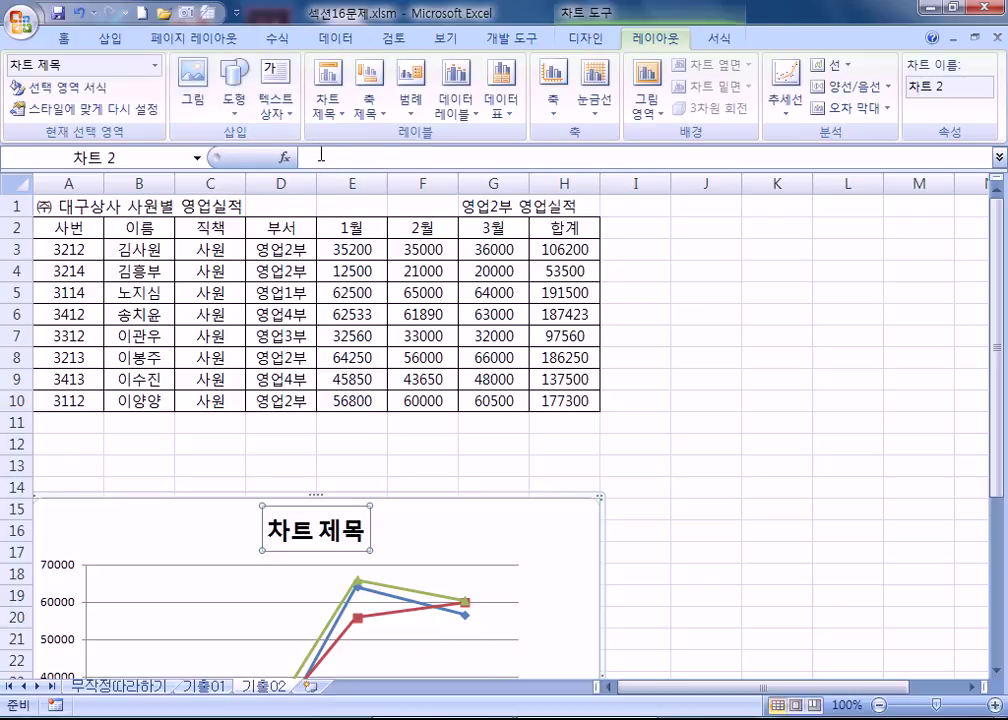
pyautogui.press('Escape')
# Link the chart title to the heading in cell G1 with the formula =기출02!$G$1
pyautogui.write('=')
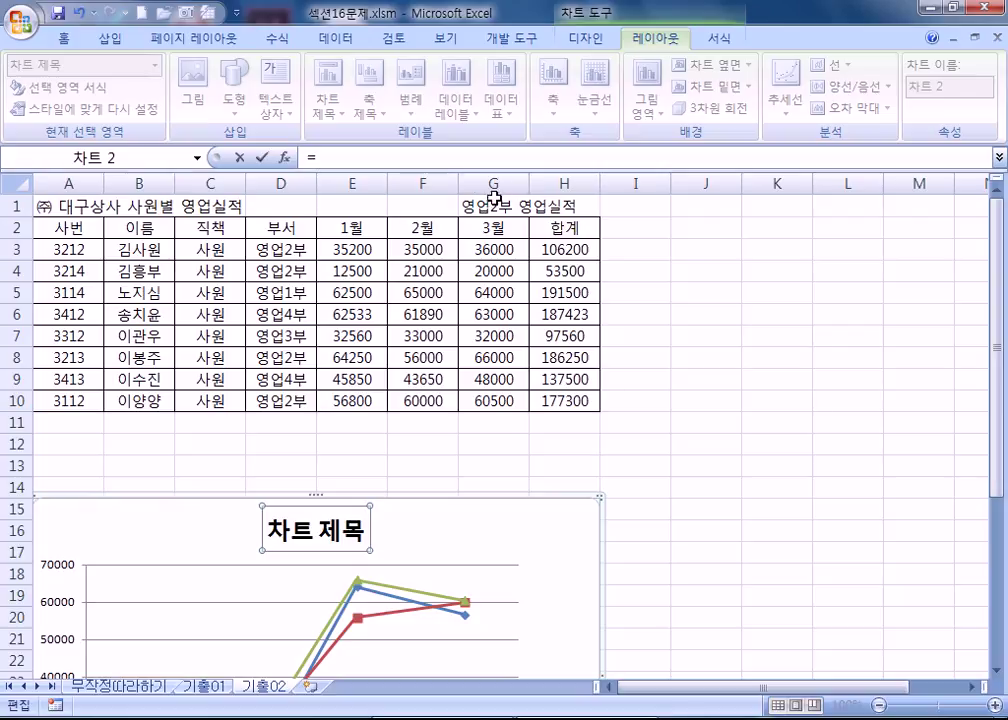
pyautogui.click(489, 207)
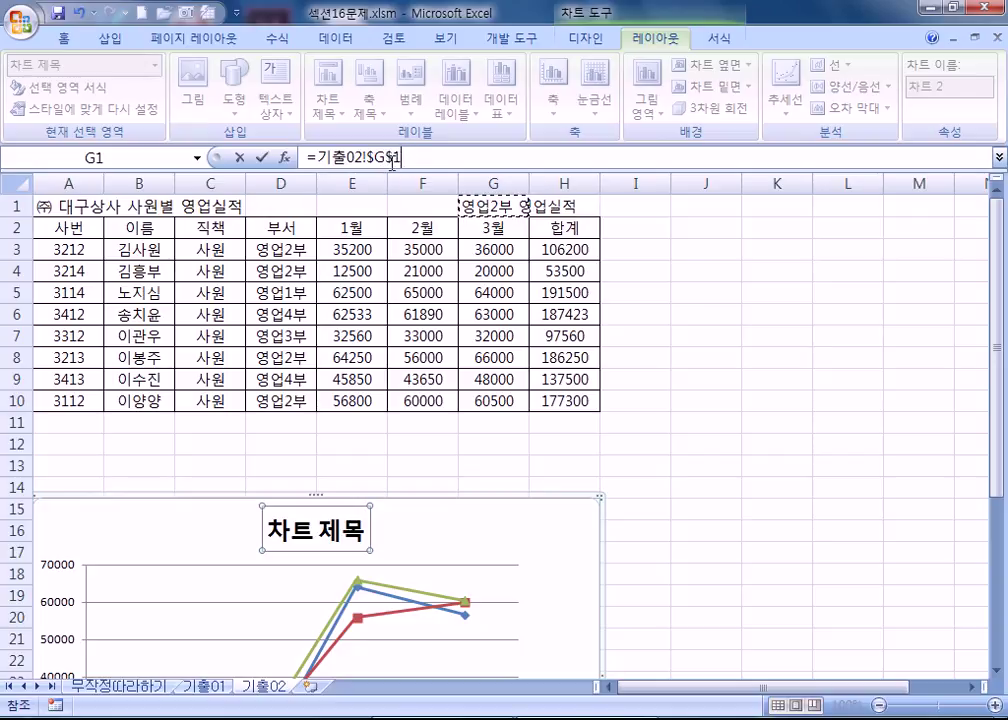
pyautogui.press('Return')
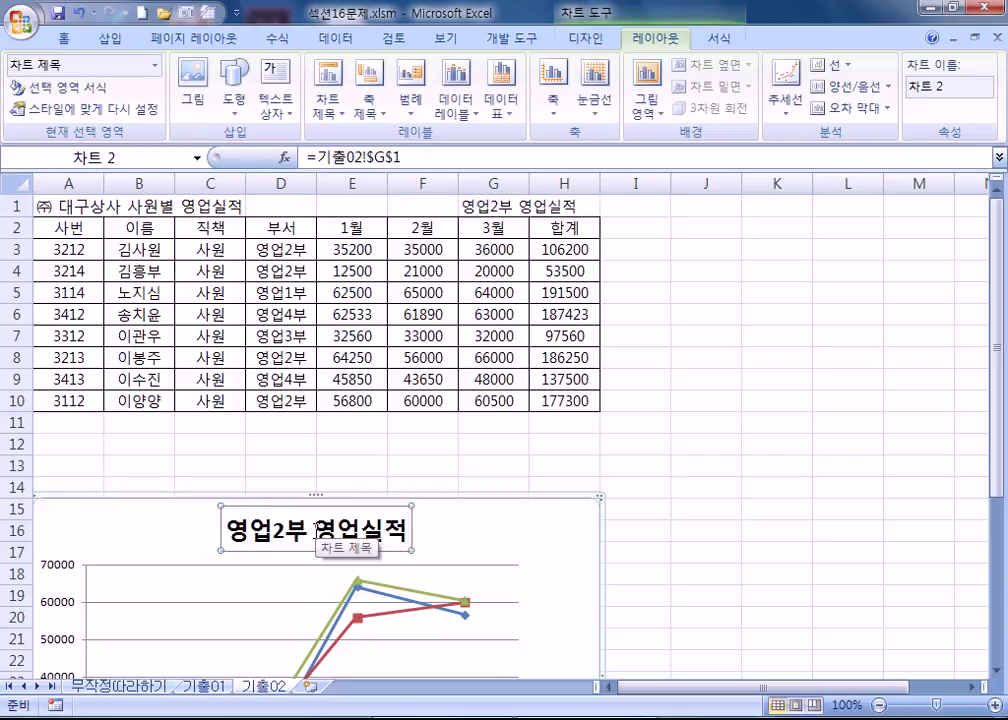
# Replace the heading text in cell G1 with 안녕 to test the chart title's link
pyautogui.scroll(-1, 316, 521)
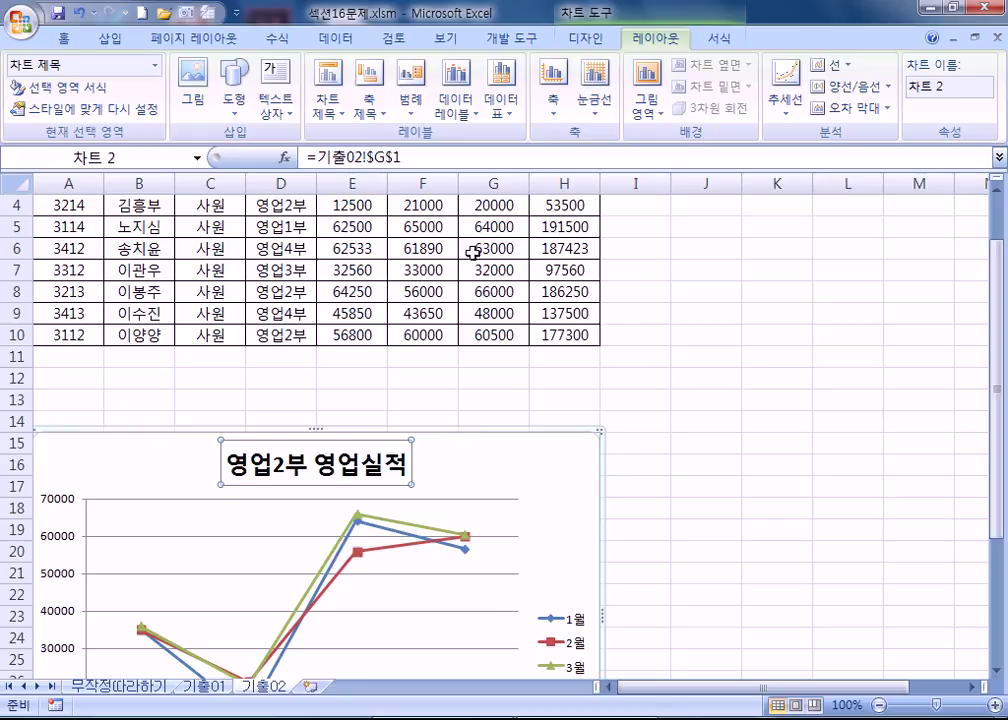
pyautogui.scroll(1, 540, 268)
pyautogui.click(494, 207)
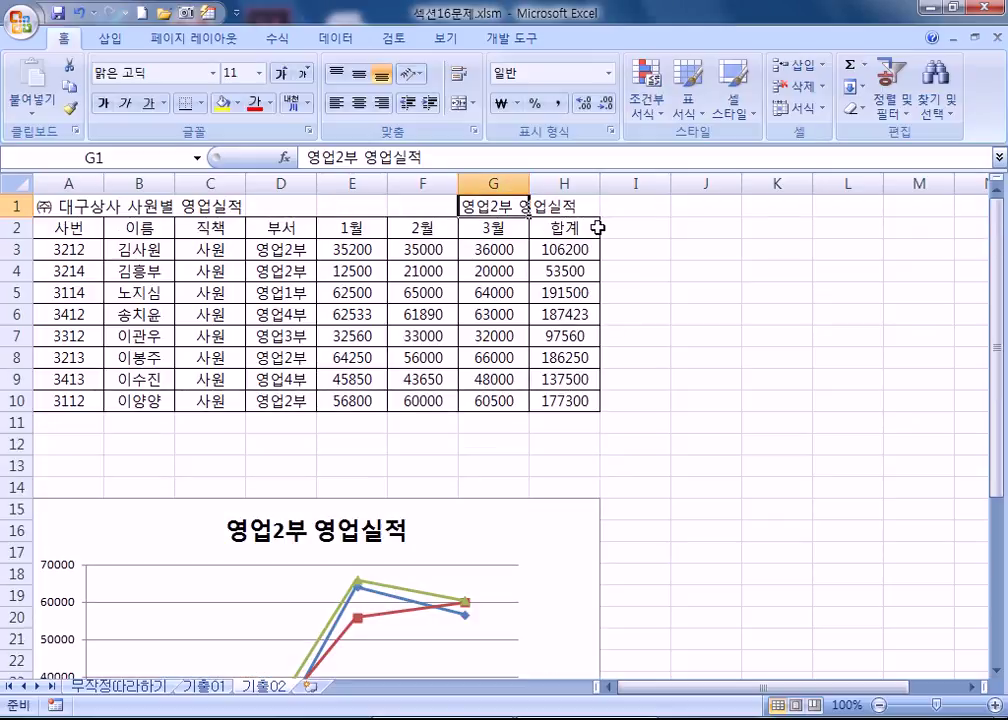
pyautogui.write('dkssud')
pyautogui.press('Escape')
pyautogui.write('안녕')
pyautogui.press('Return')
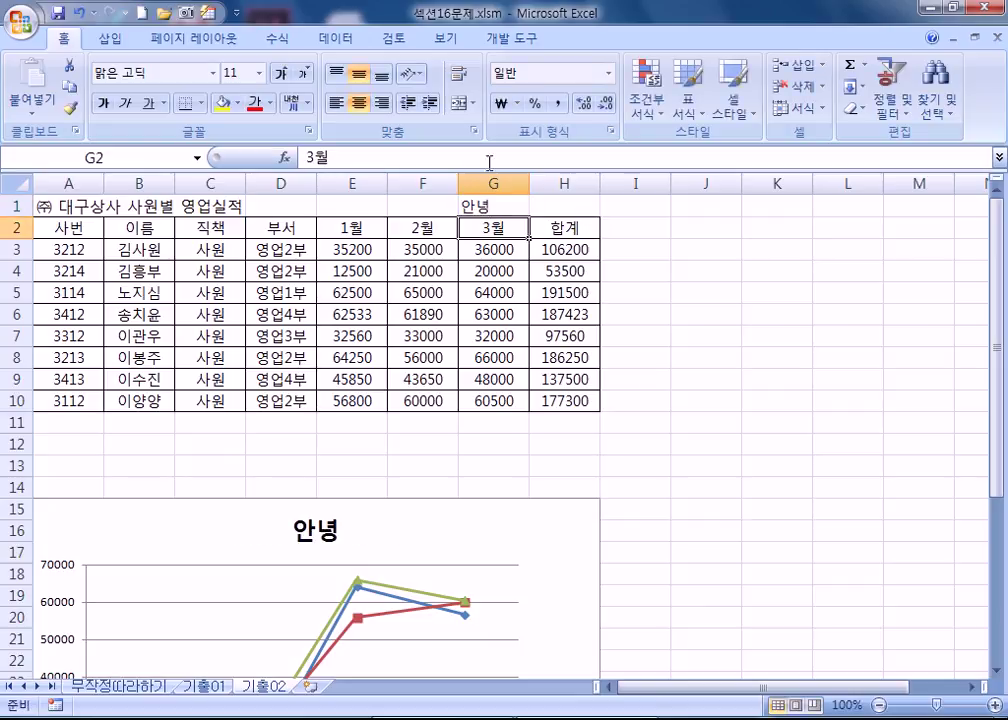
# Replace the text in cell G1 with 친구야, and undo both test entries made in that cell
pyautogui.click(308, 535)
pyautogui.click(497, 211)
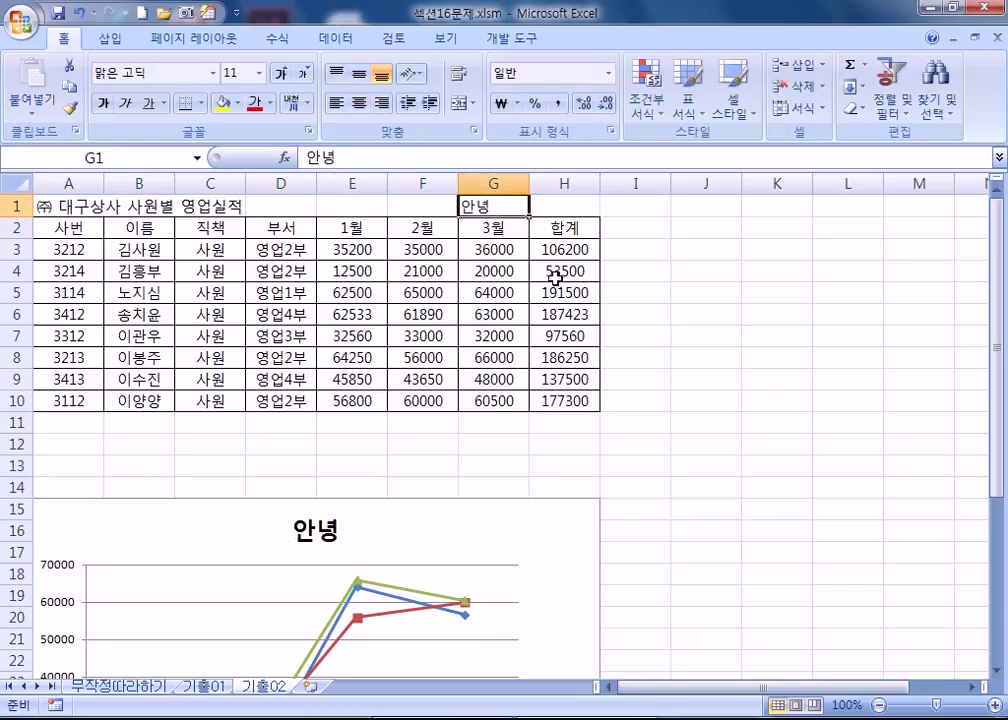
pyautogui.write('ㅊ티')
pyautogui.press('BackSpace')
pyautogui.press('BackSpace')
pyautogui.press('BackSpace')
pyautogui.write('친구야')
pyautogui.press('Return')
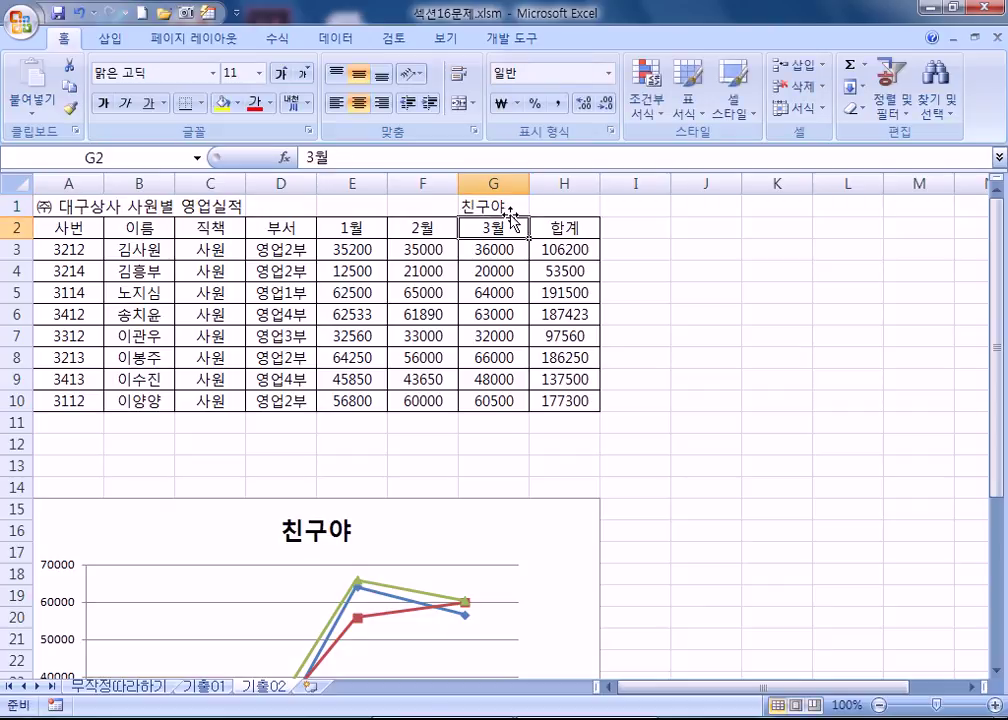
pyautogui.hotkey('ctrl', 'z')
pyautogui.hotkey('ctrl', 'z')
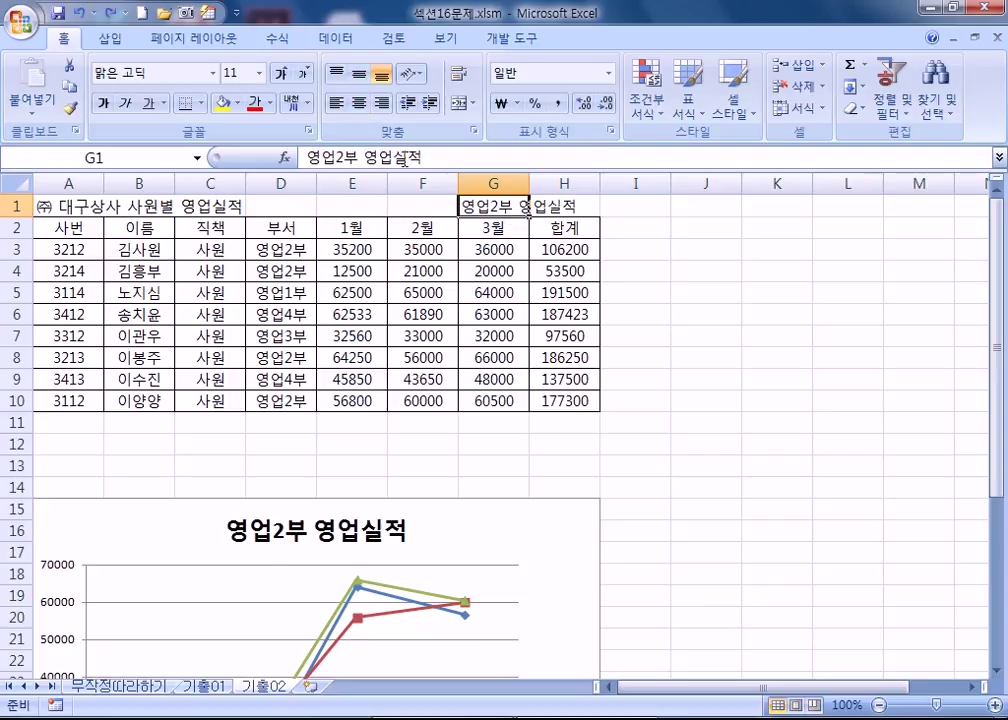
# Format the chart title in the 바탕 font at size 14
pyautogui.click(316, 530)
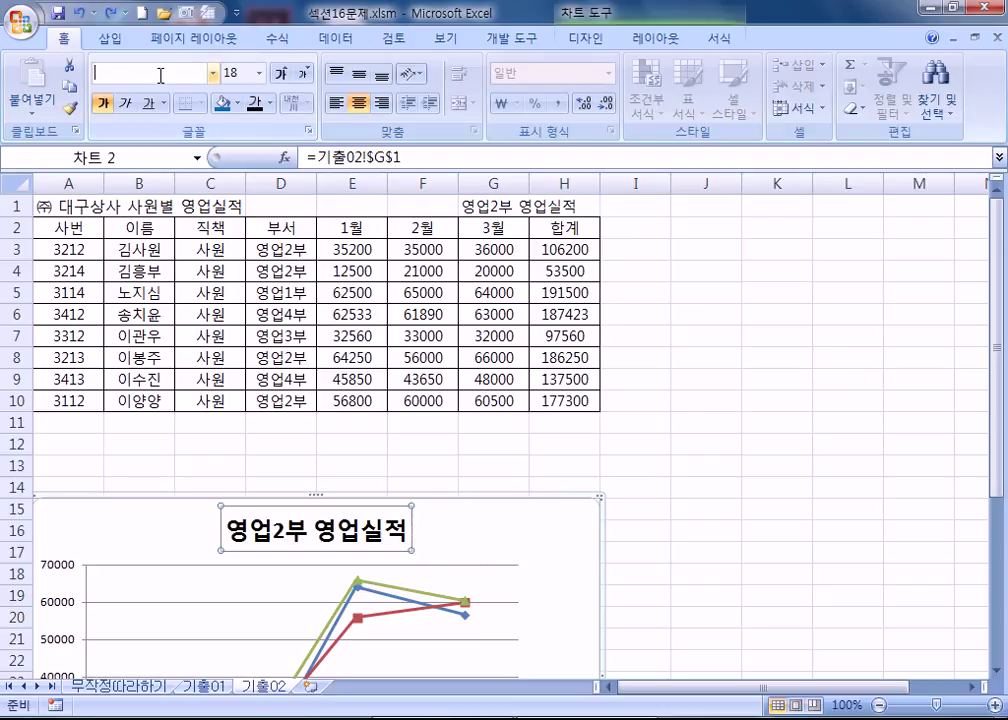
pyautogui.write('바탕')
pyautogui.press('Return')
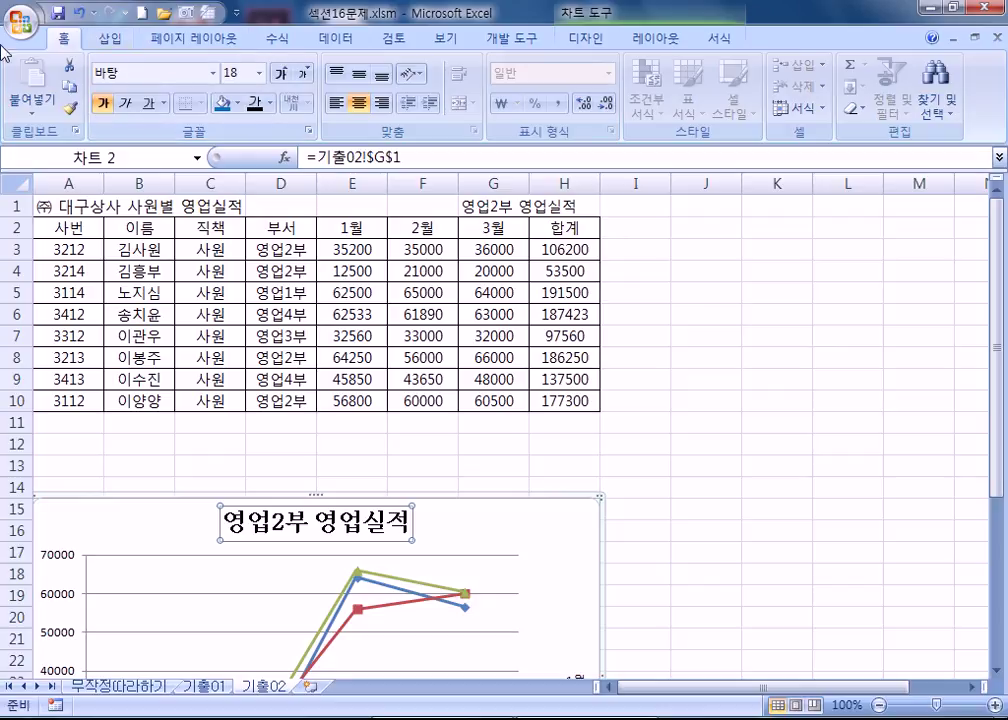
pyautogui.click(301, 74)
pyautogui.click(301, 74)
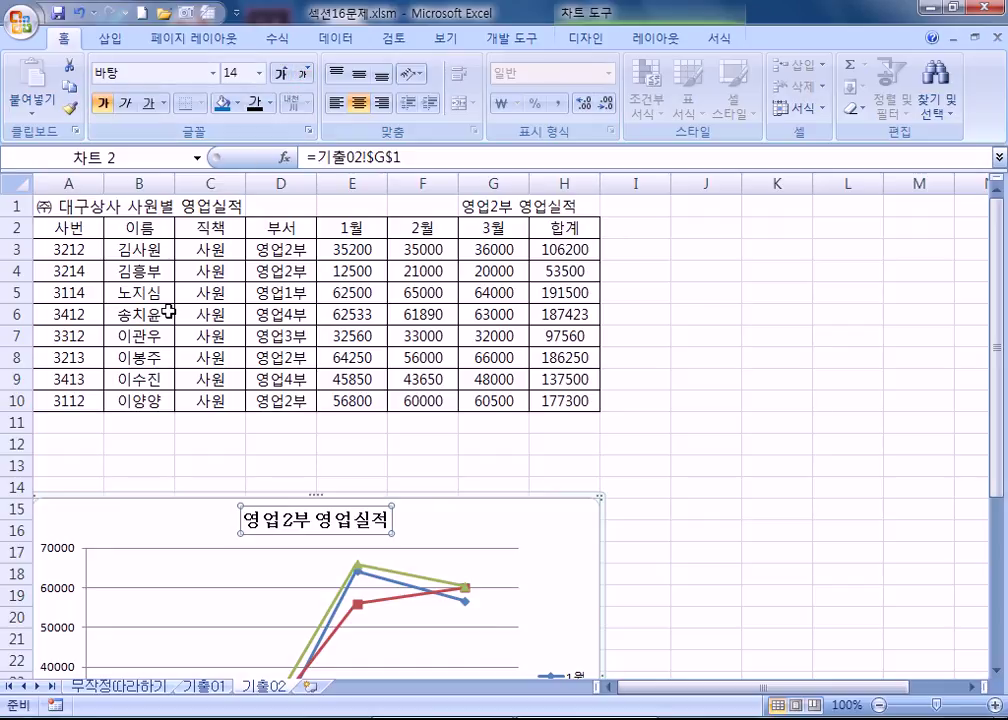
# Add a title below the line chart's primary horizontal axis
pyautogui.scroll(-6, 173, 310)
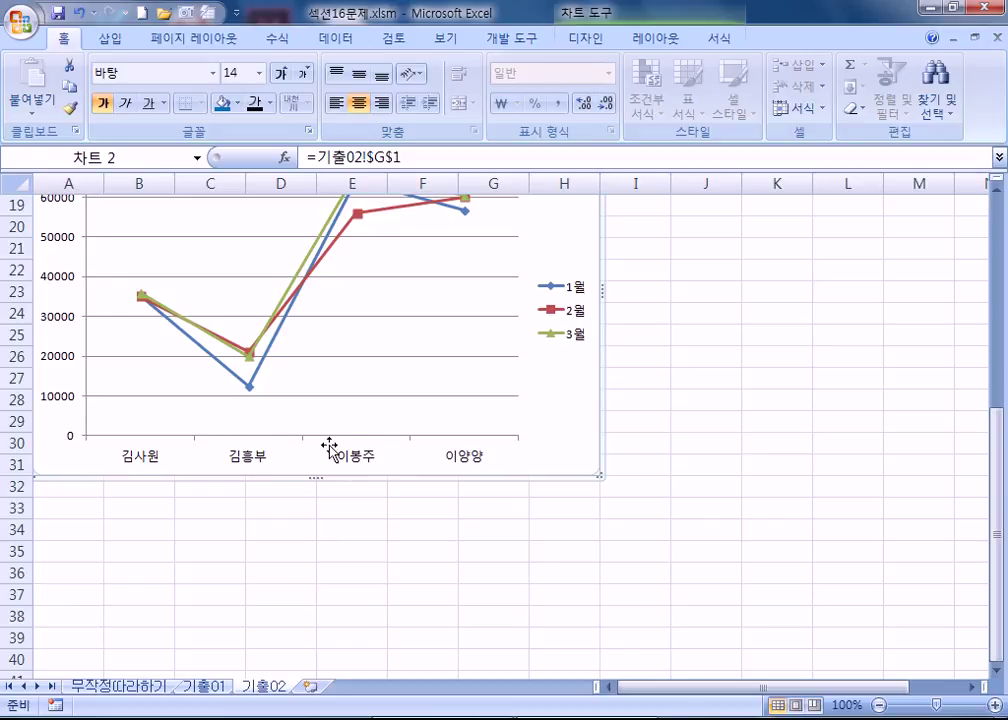
pyautogui.scroll(1, 328, 443)
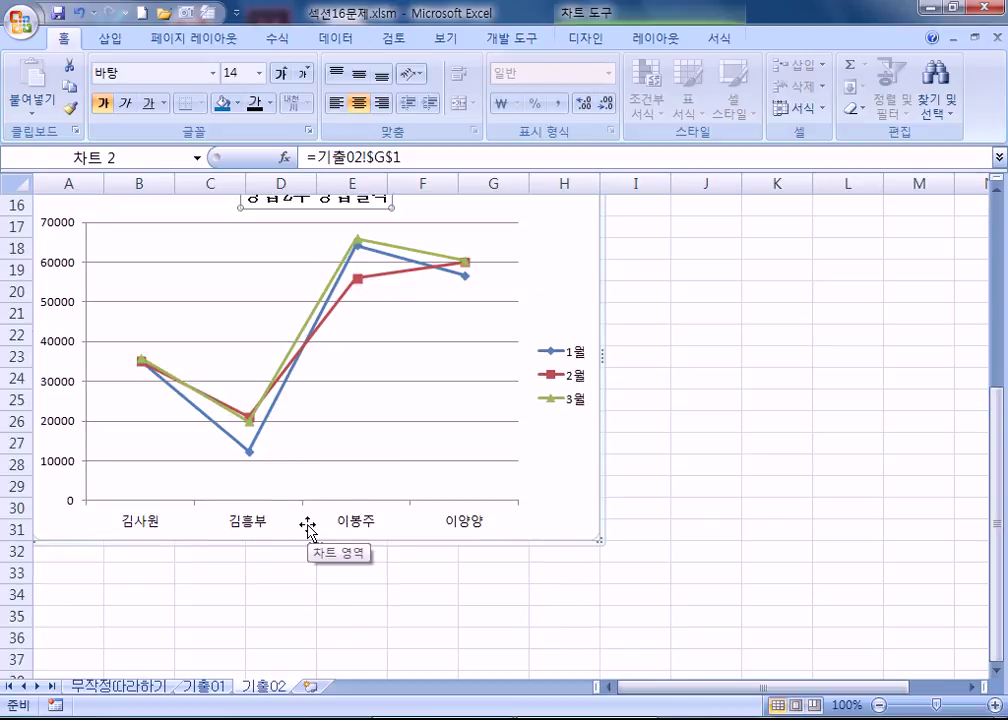
pyautogui.click(652, 43)
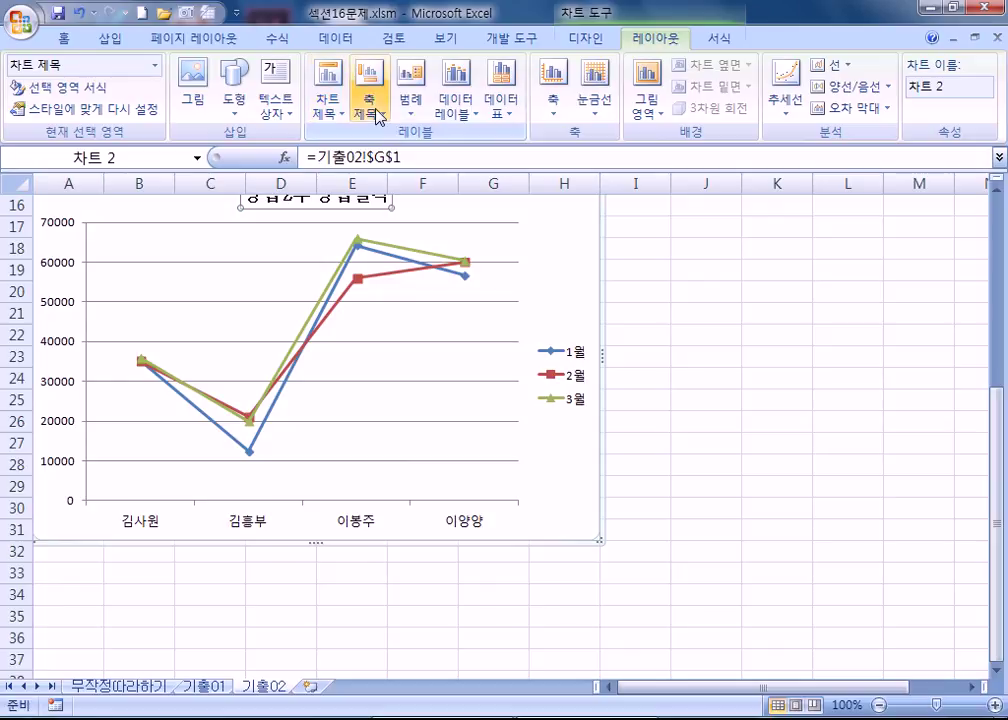
pyautogui.click(370, 100)
pyautogui.moveTo(417, 137)
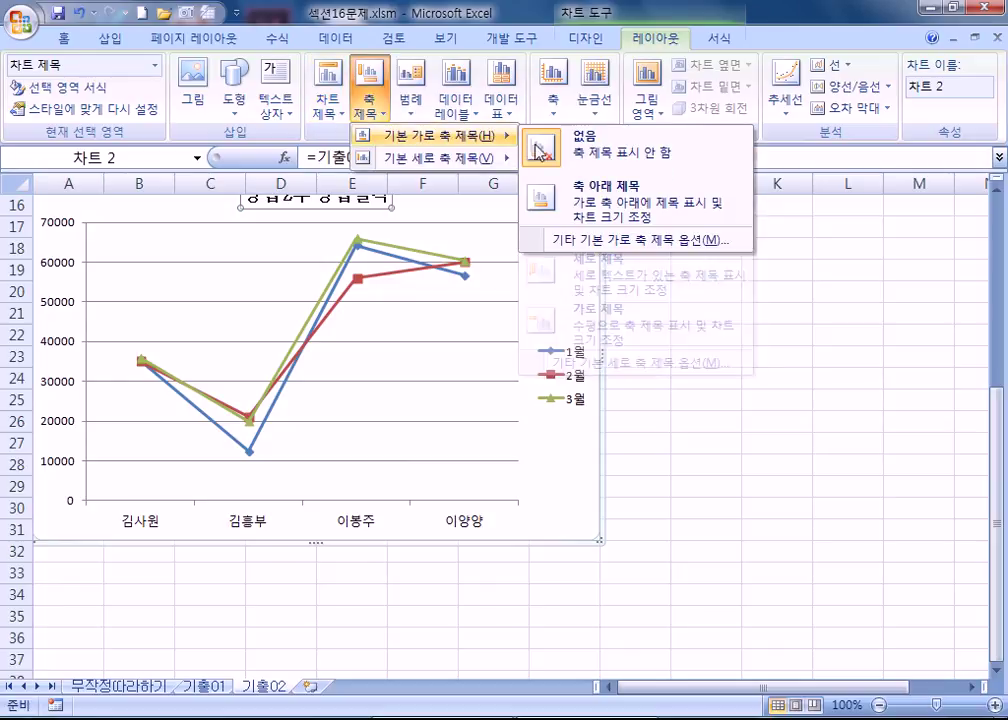
pyautogui.click(598, 197)
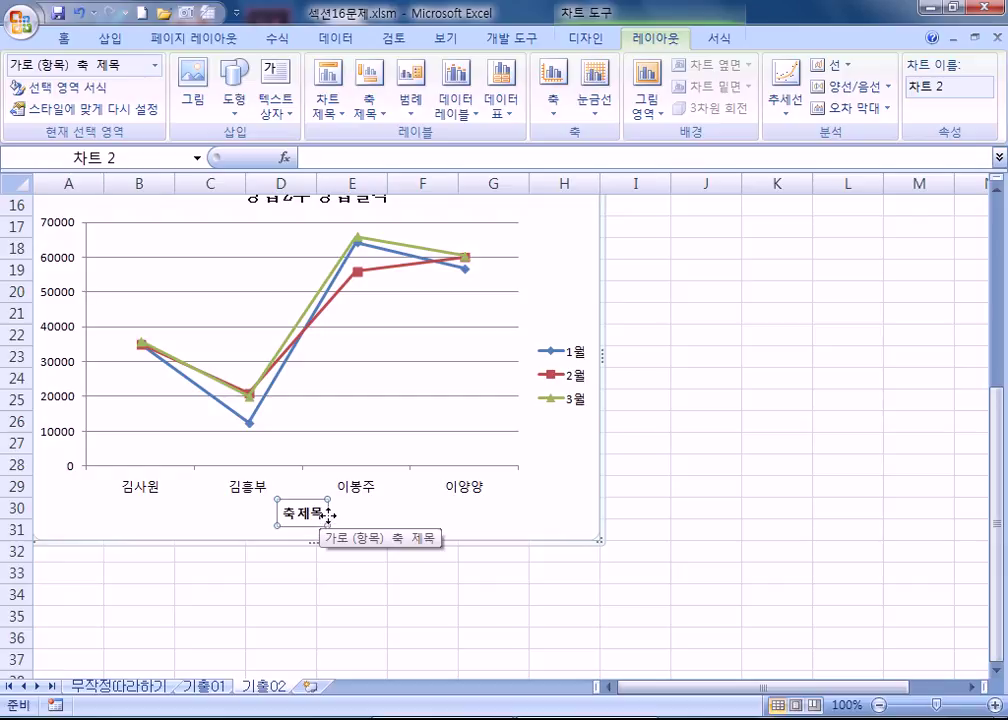
# Replace the horizontal axis title's placeholder text with 이름
pyautogui.click(283, 513)
pyautogui.write('이름')
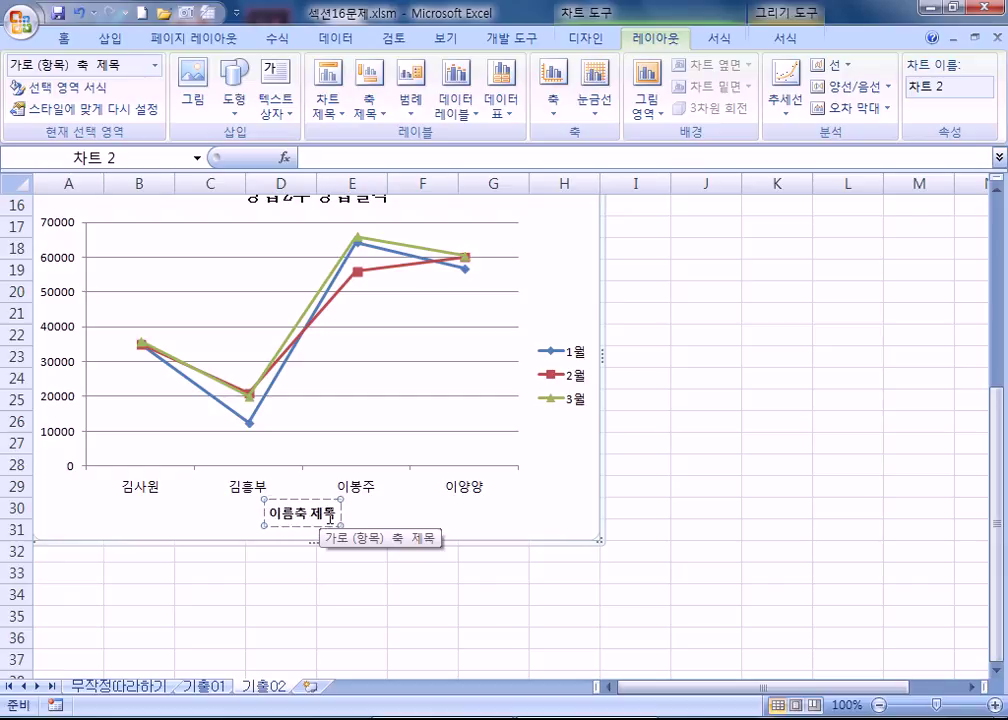
pyautogui.press('Delete')
pyautogui.press('Delete')
pyautogui.press('Delete')
pyautogui.press('Delete')
# Format the 이름 axis title in the 돋움 font at size 12
pyautogui.click(313, 511)
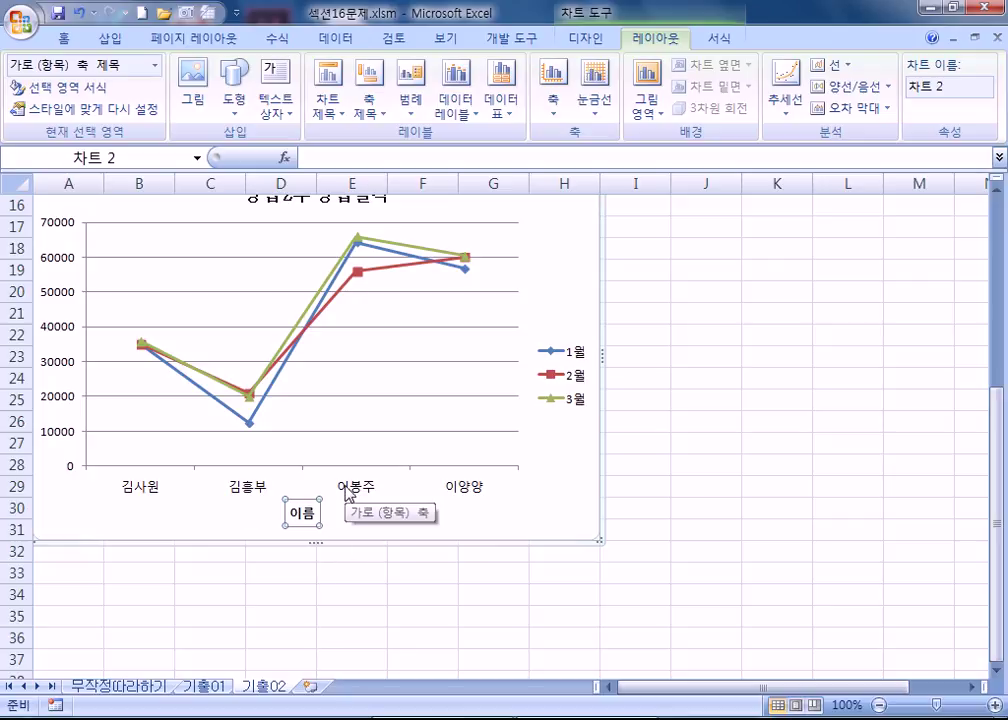
pyautogui.click(66, 38)
pyautogui.click(178, 73)
pyautogui.write('돋ㅇ')
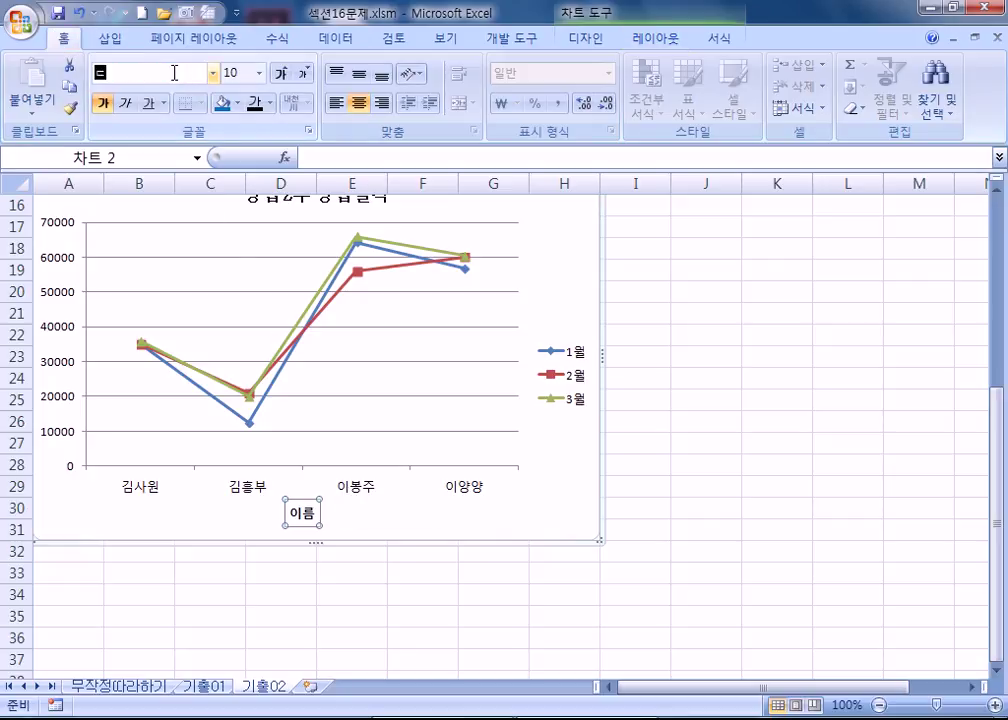
pyautogui.press('Return')
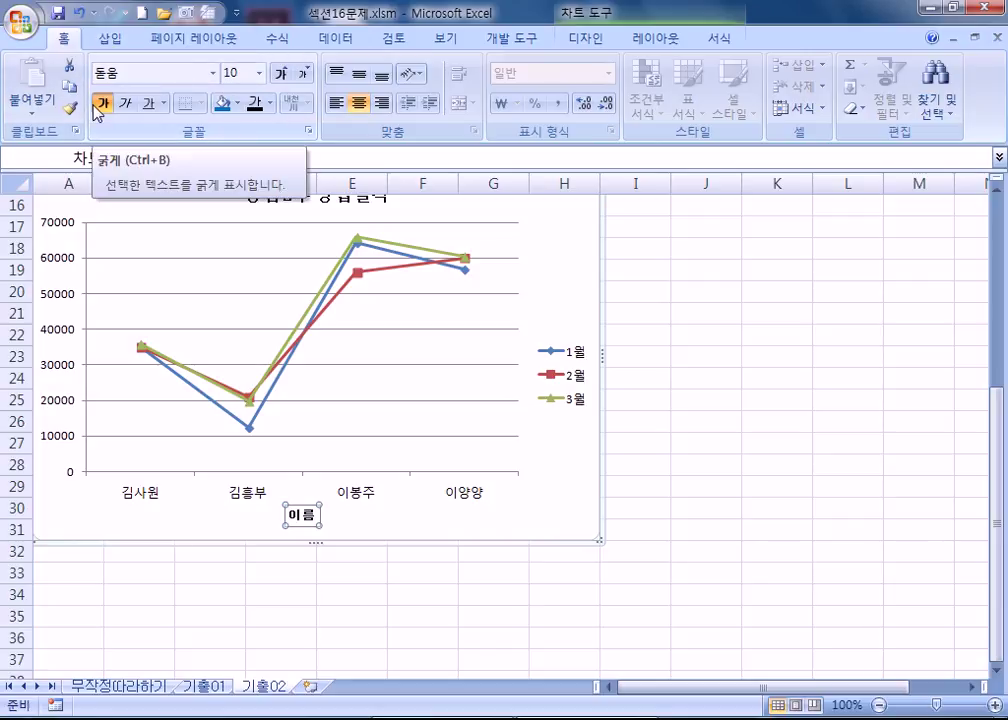
pyautogui.click(281, 76)
pyautogui.click(281, 76)
pyautogui.click(281, 76)
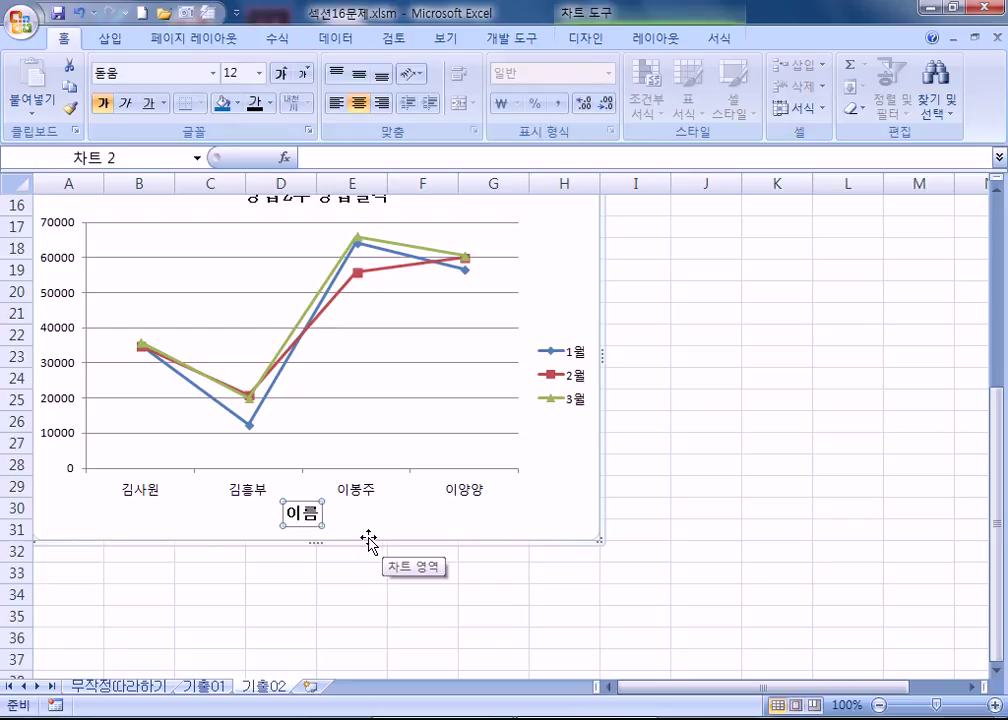
# Set the vertical value axis display unit to 천, with the unit label shown on the chart
pyautogui.scroll(2, 148, 462)
pyautogui.scroll(-2, 145, 460)
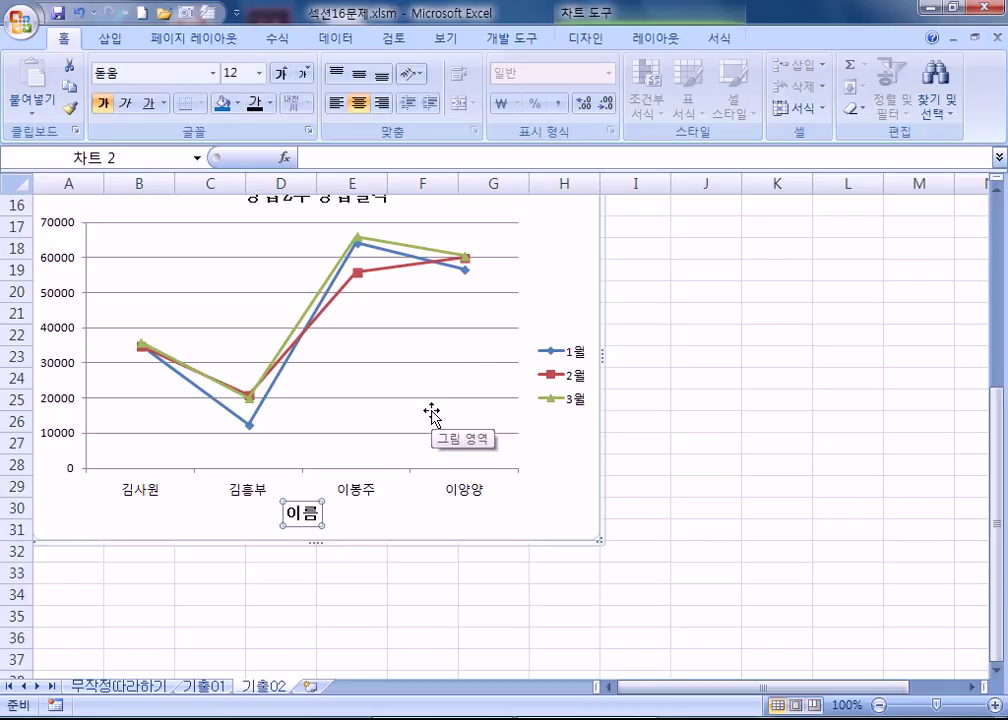
pyautogui.scroll(2, 431, 415)
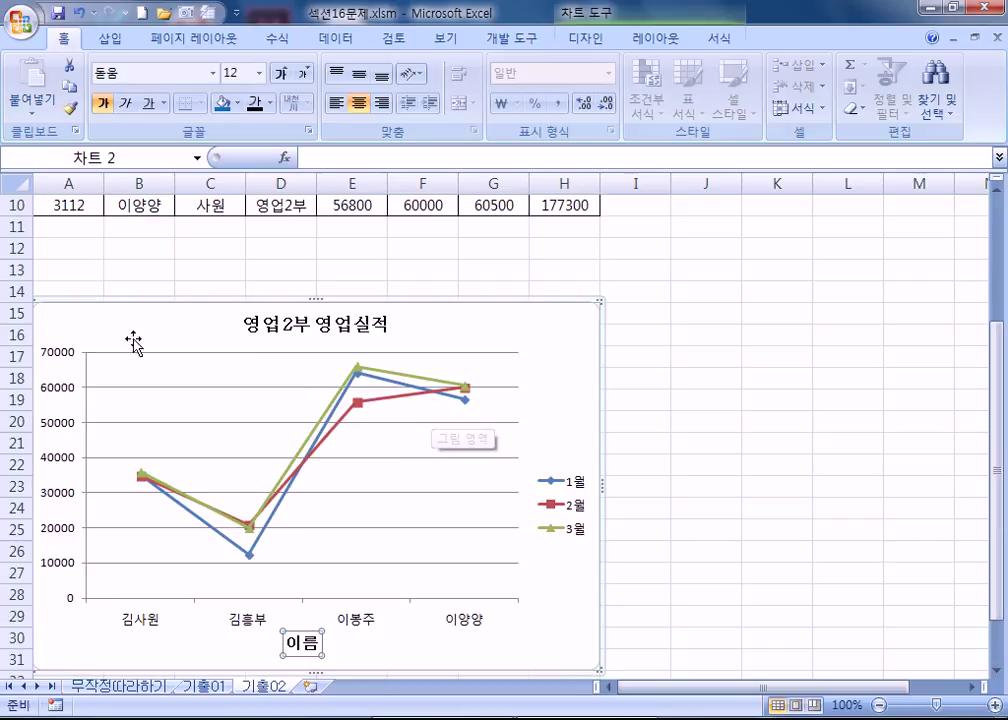
pyautogui.click(57, 362)
pyautogui.scroll(-1, 52, 392)
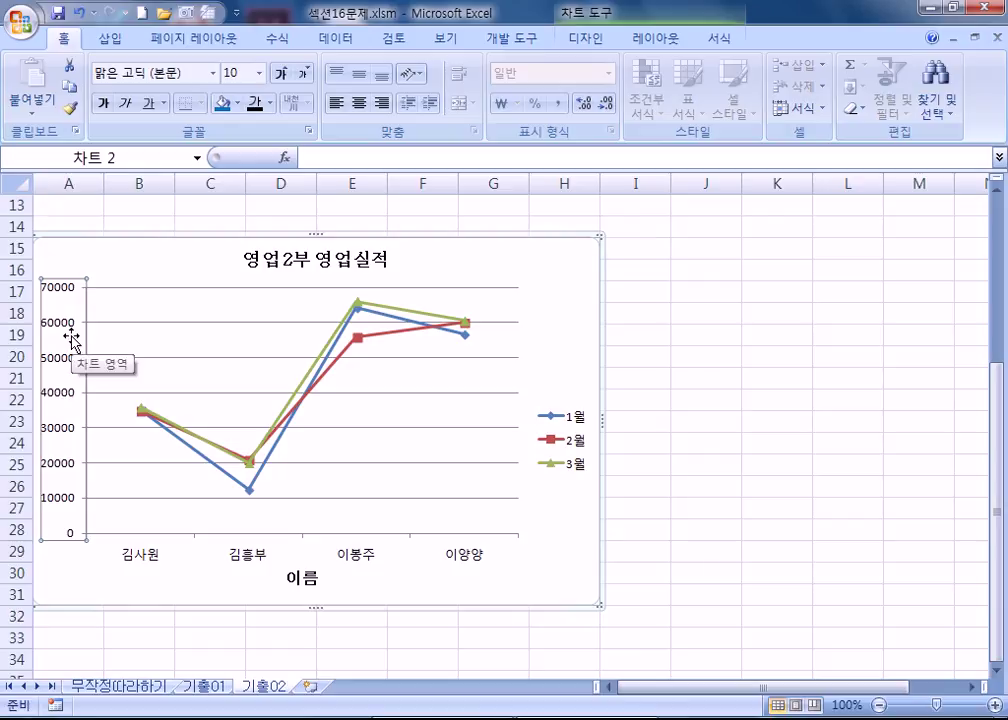
pyautogui.hotkey('ctrl', '1')
pyautogui.moveTo(578, 17); pyautogui.dragTo(667, 120)
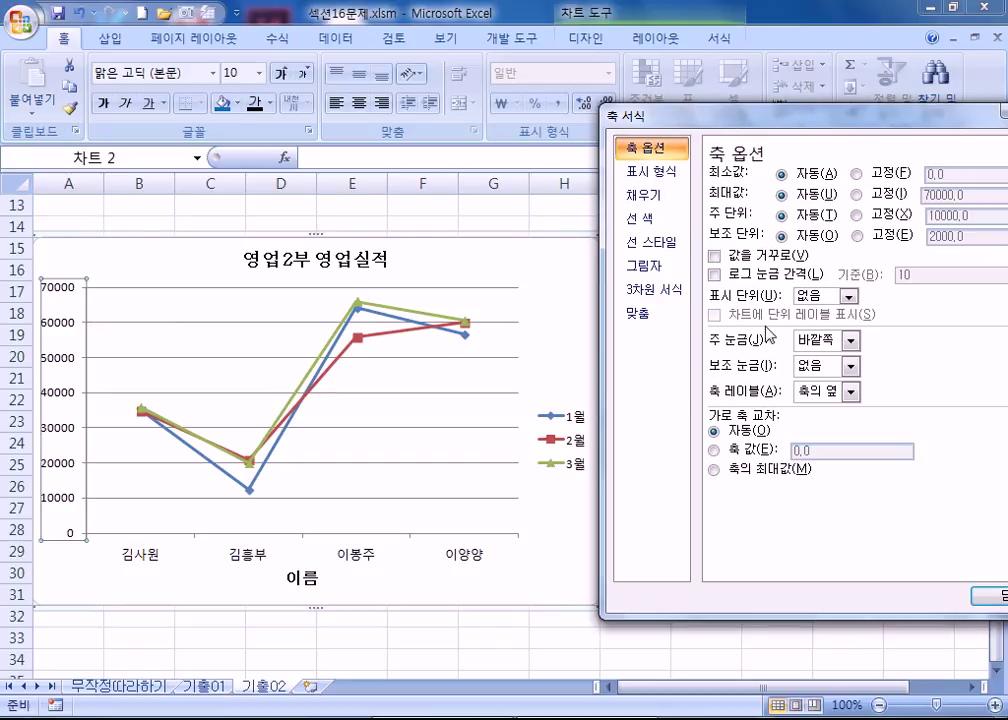
pyautogui.click(849, 297)
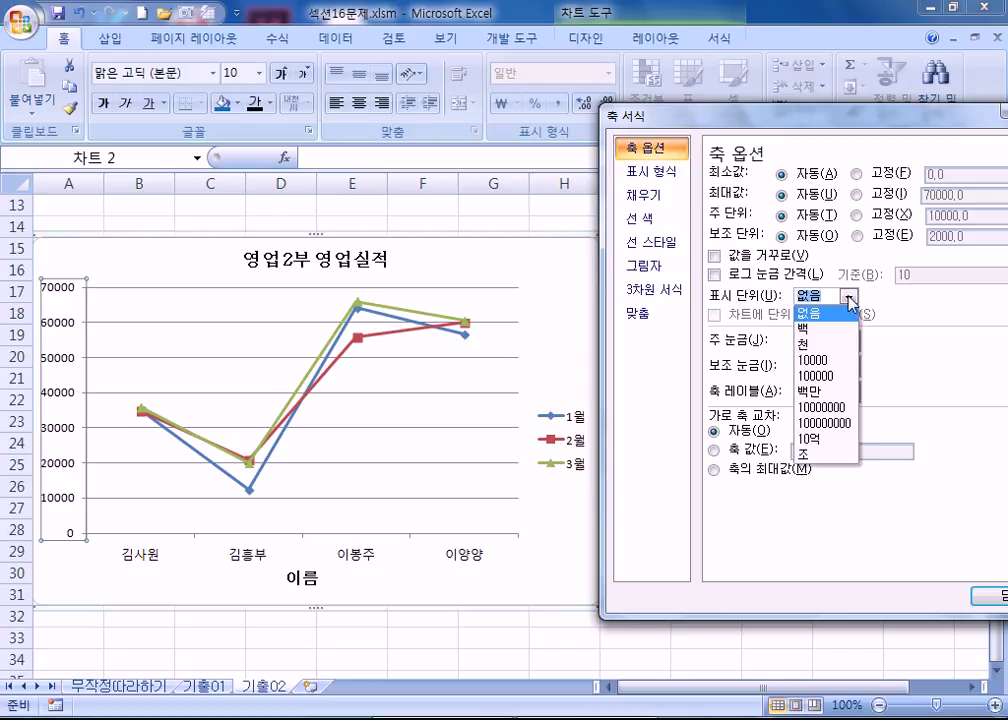
pyautogui.click(812, 343)
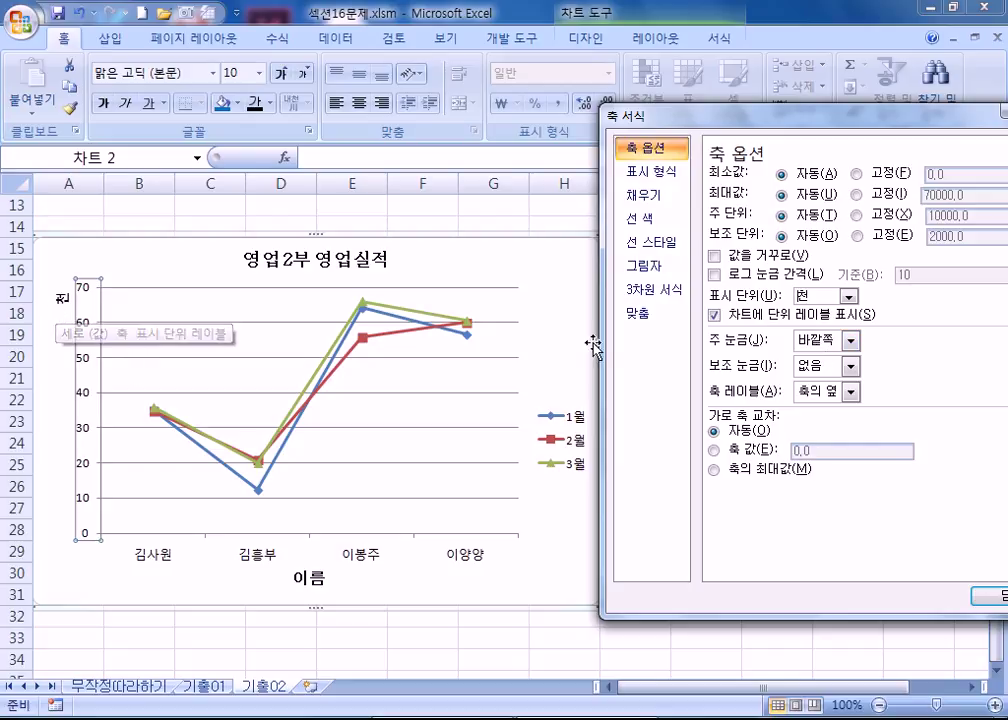
# Hide the vertical axis unit label and reset the axis display unit to 없음
pyautogui.click(720, 316)
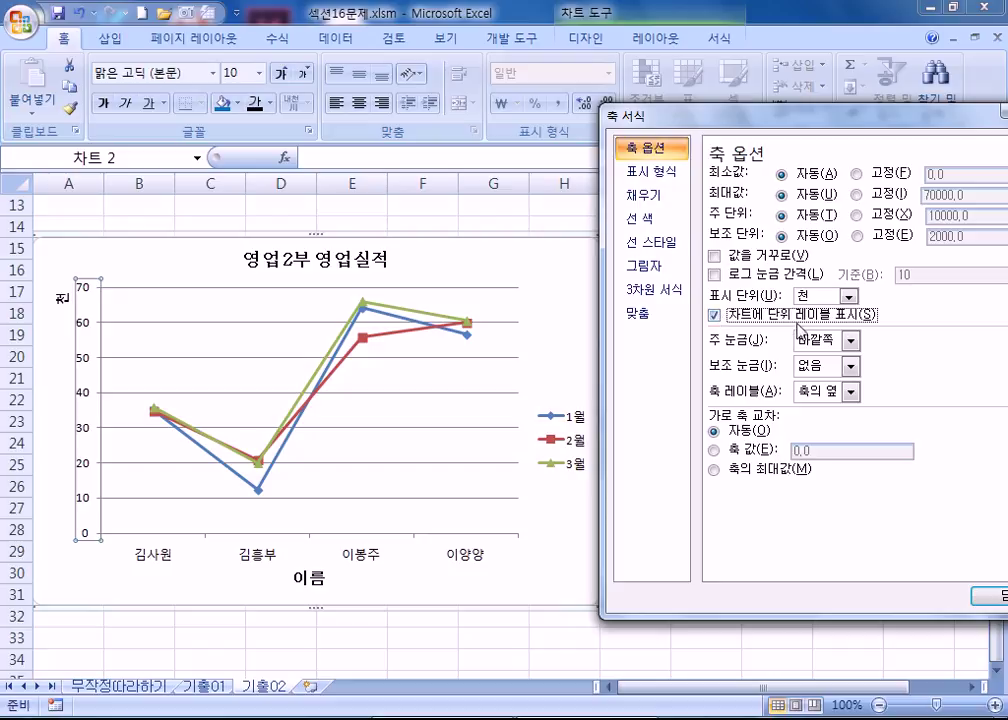
pyautogui.click(716, 316)
pyautogui.click(849, 296)
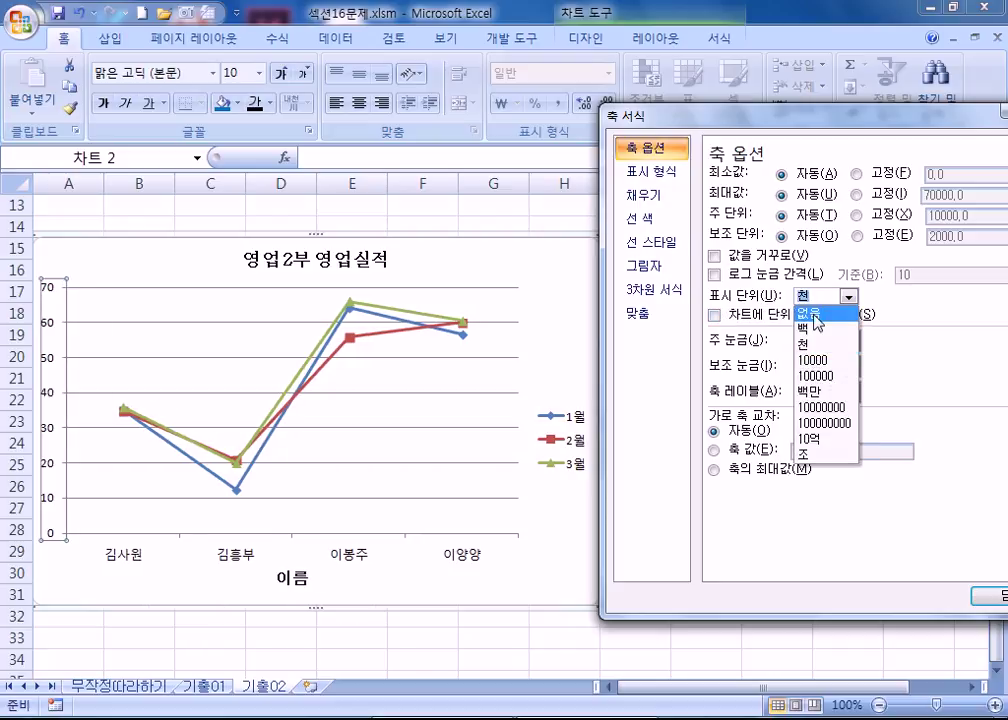
pyautogui.click(840, 312)
# Set the vertical axis display unit to 천 again and toggle the unit label off and on, leaving it shown
pyautogui.click(849, 299)
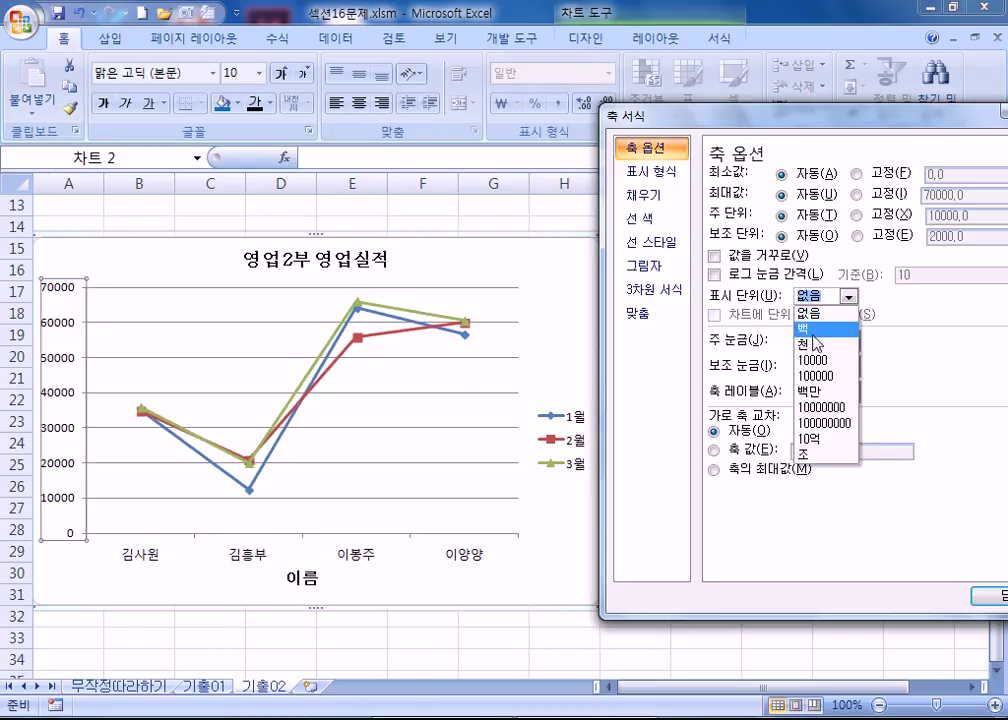
pyautogui.click(812, 343)
pyautogui.click(716, 316)
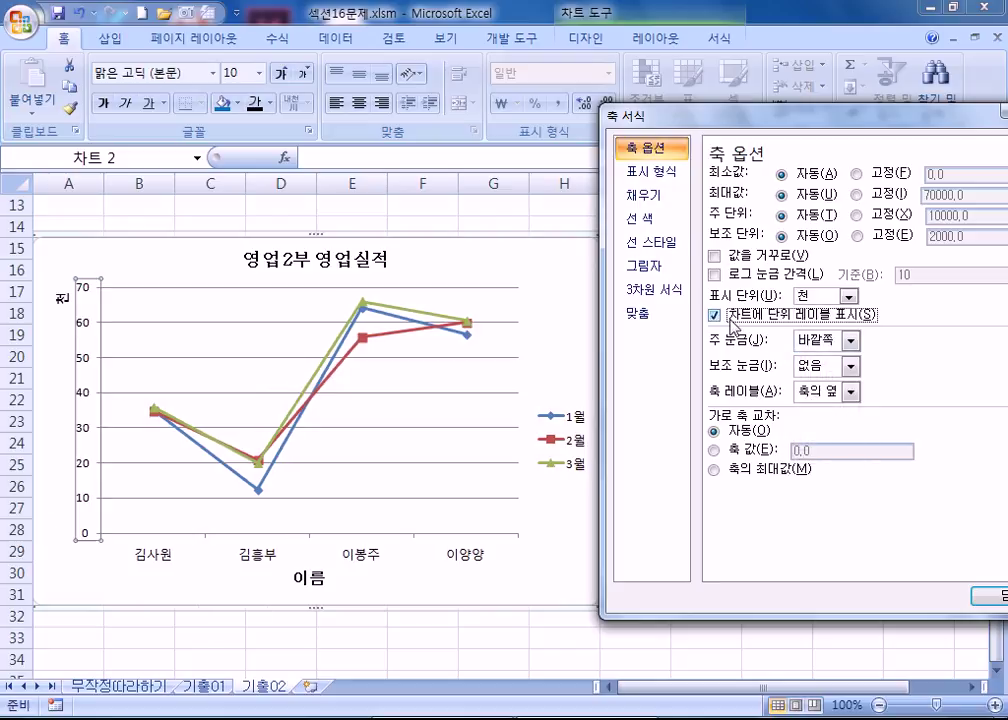
pyautogui.click(716, 316)
pyautogui.click(716, 316)
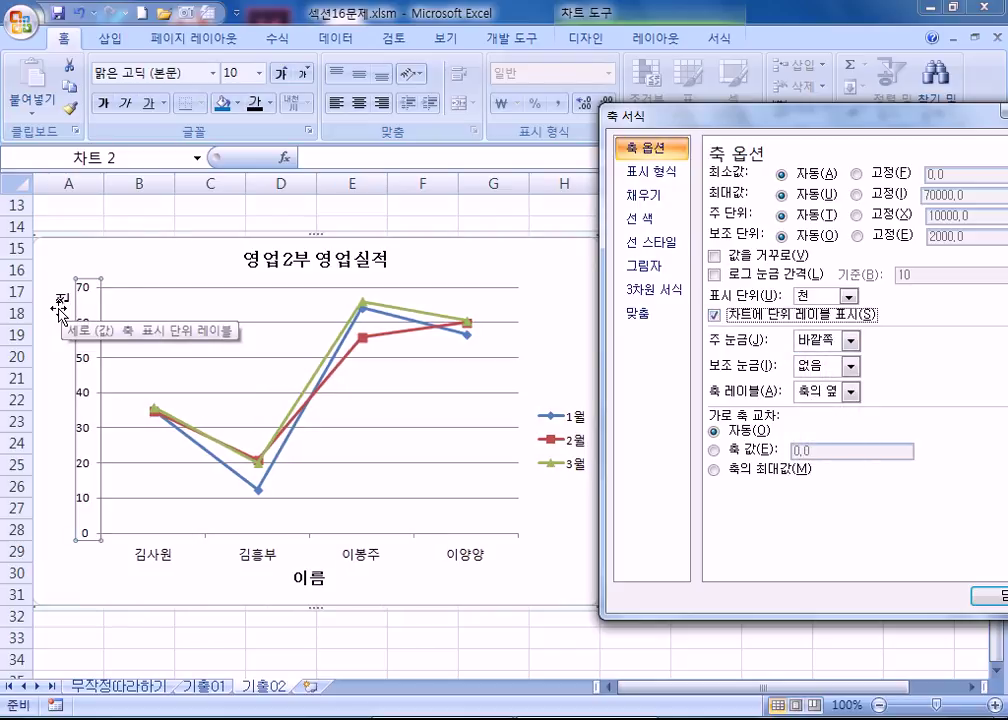
# Set the text direction of the vertical axis's 천 unit label to 가로
pyautogui.click(61, 300)
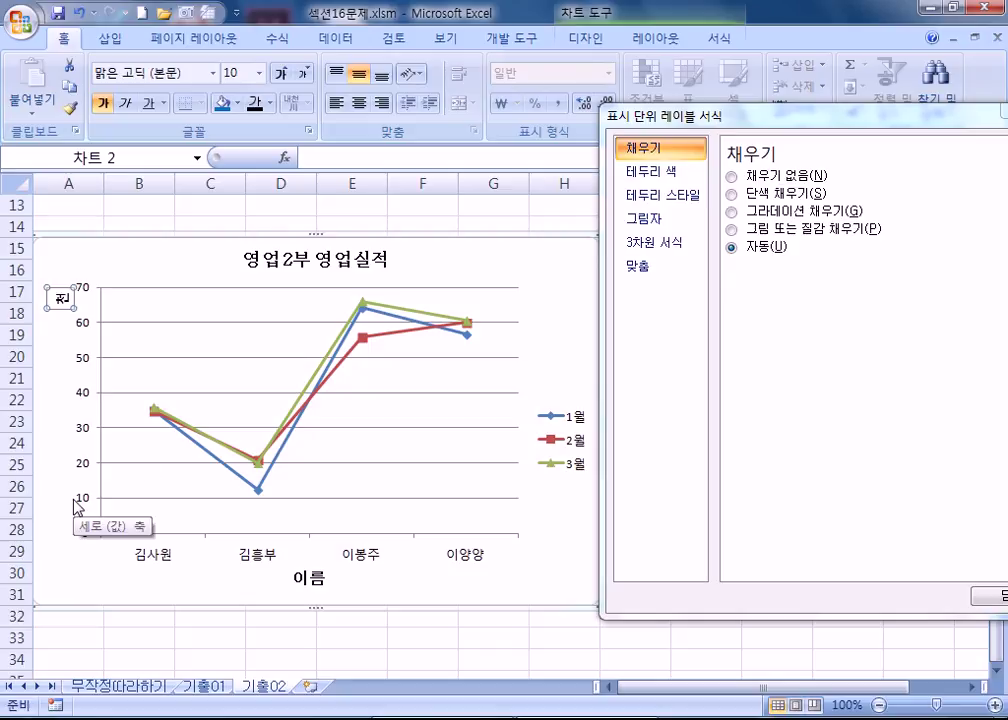
pyautogui.click(640, 267)
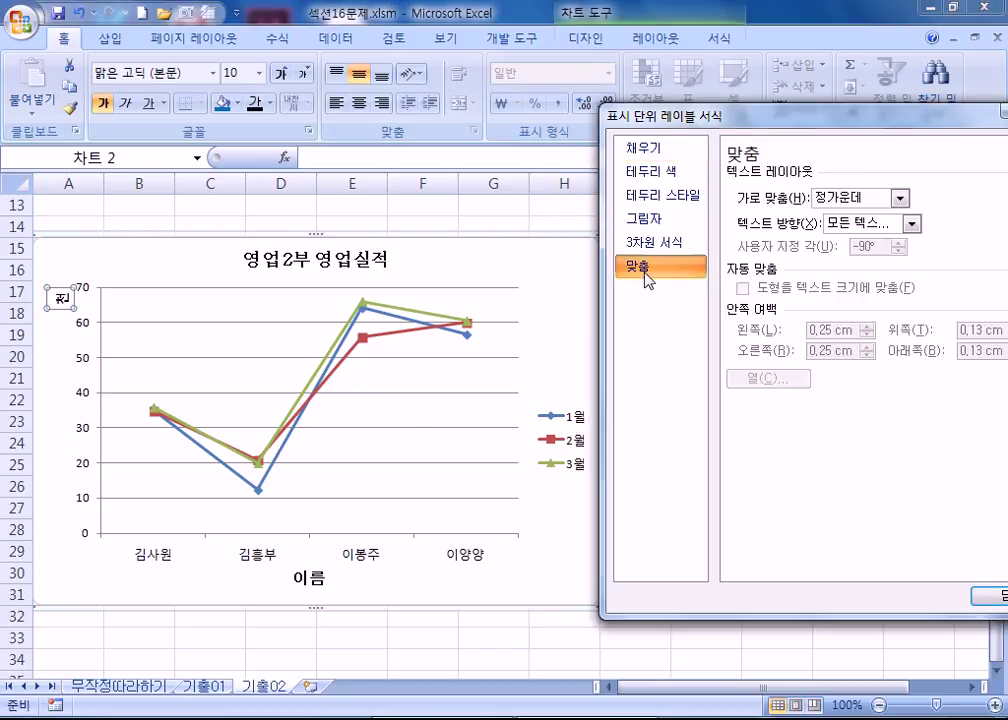
pyautogui.click(895, 226)
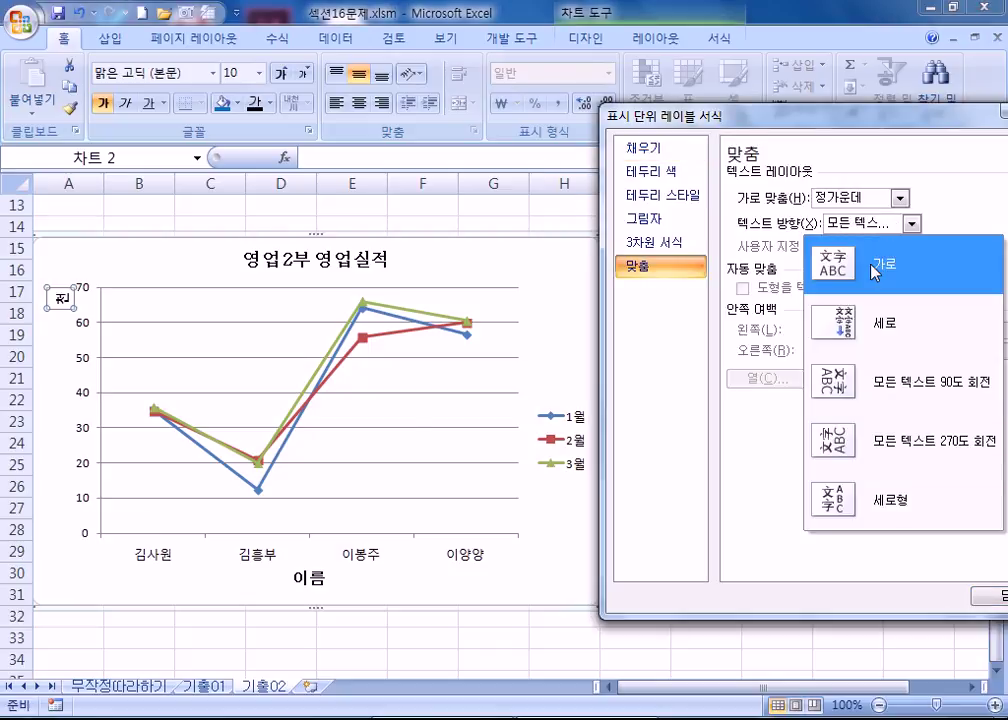
pyautogui.click(855, 268)
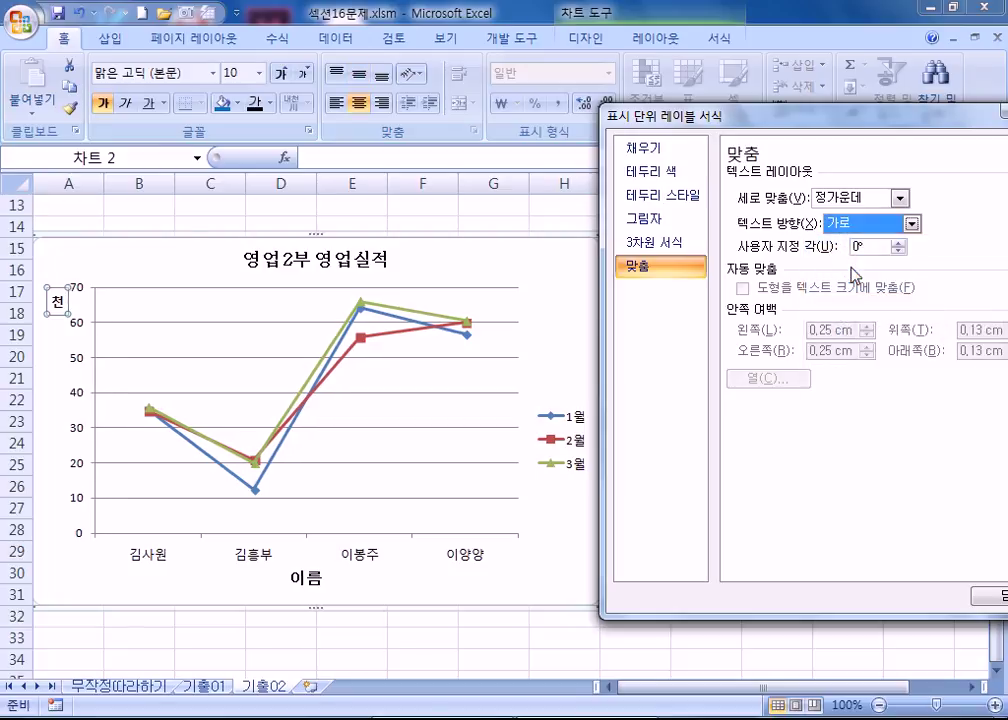
pyautogui.click(853, 228)
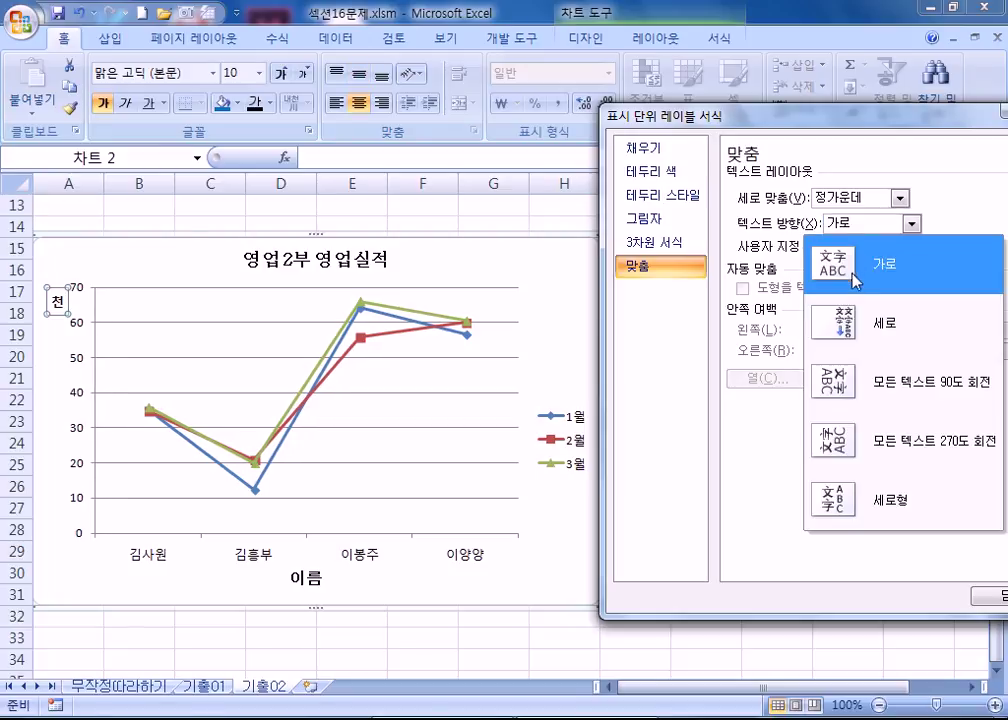
# Rotate the value axis's 천 unit label with 모든 텍스트 270도 회전, and return its text direction to 가로
pyautogui.click(845, 441)
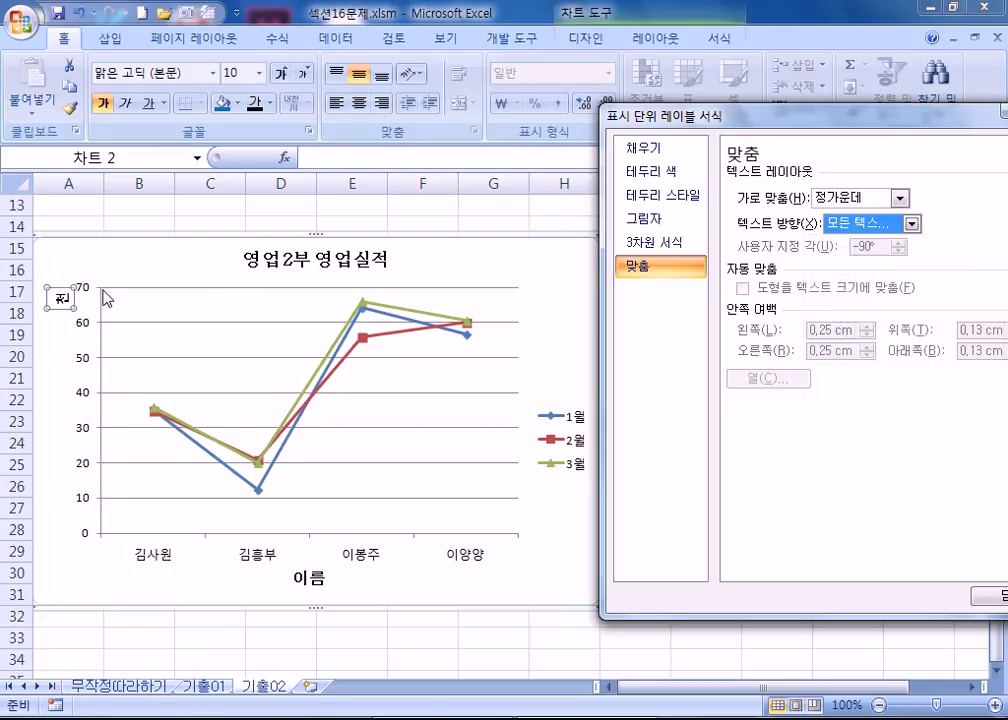
pyautogui.click(860, 226)
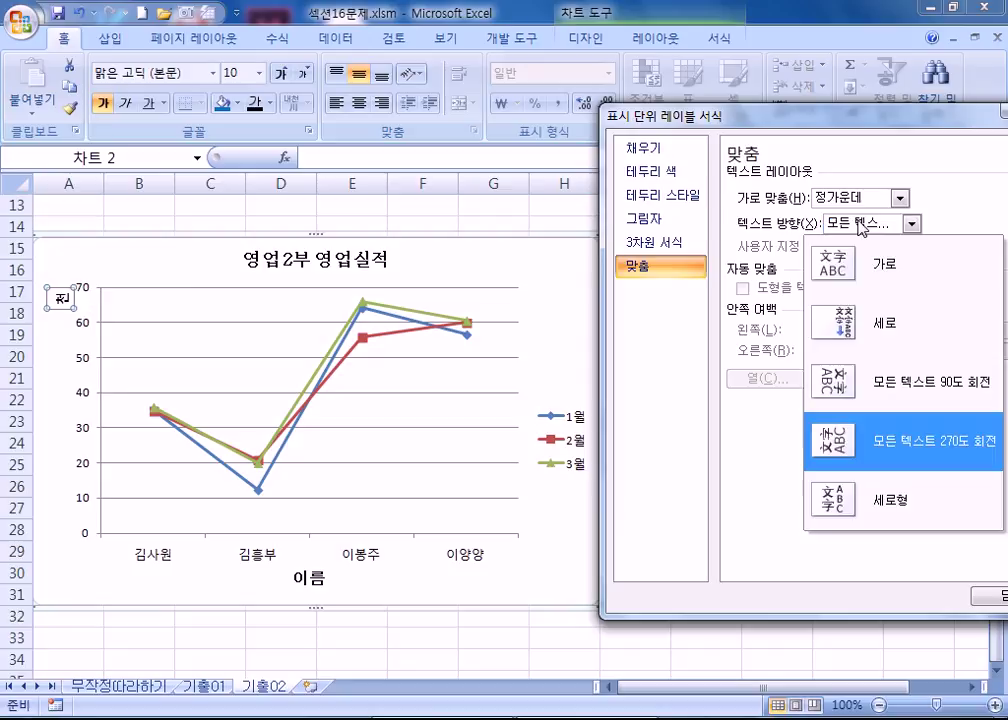
pyautogui.click(857, 265)
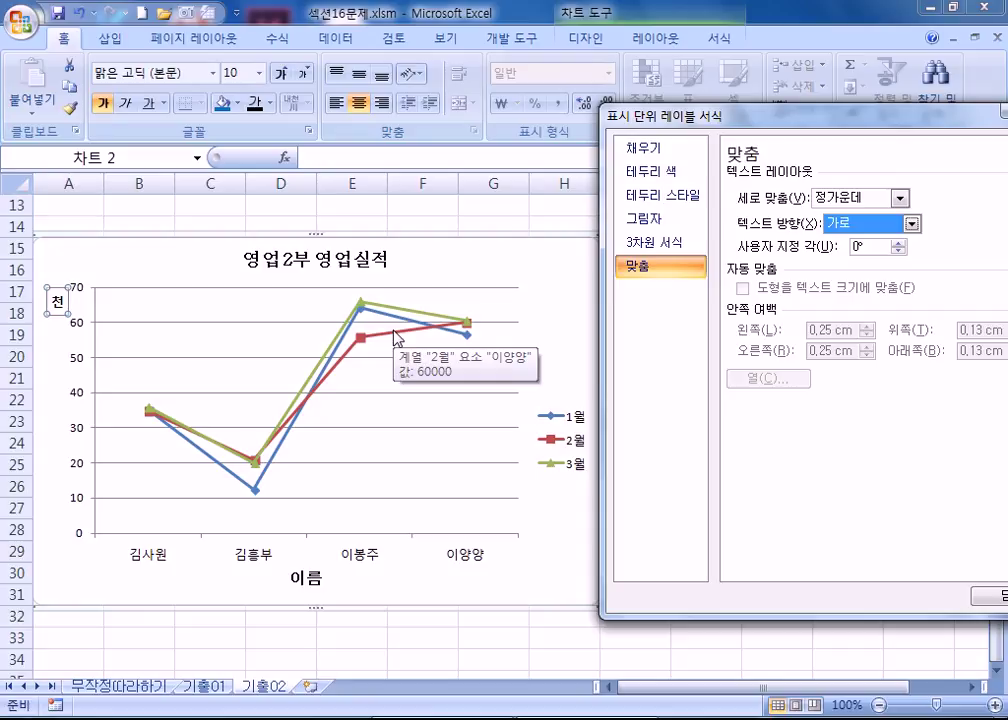
pyautogui.moveTo(765, 117); pyautogui.dragTo(790, 127)
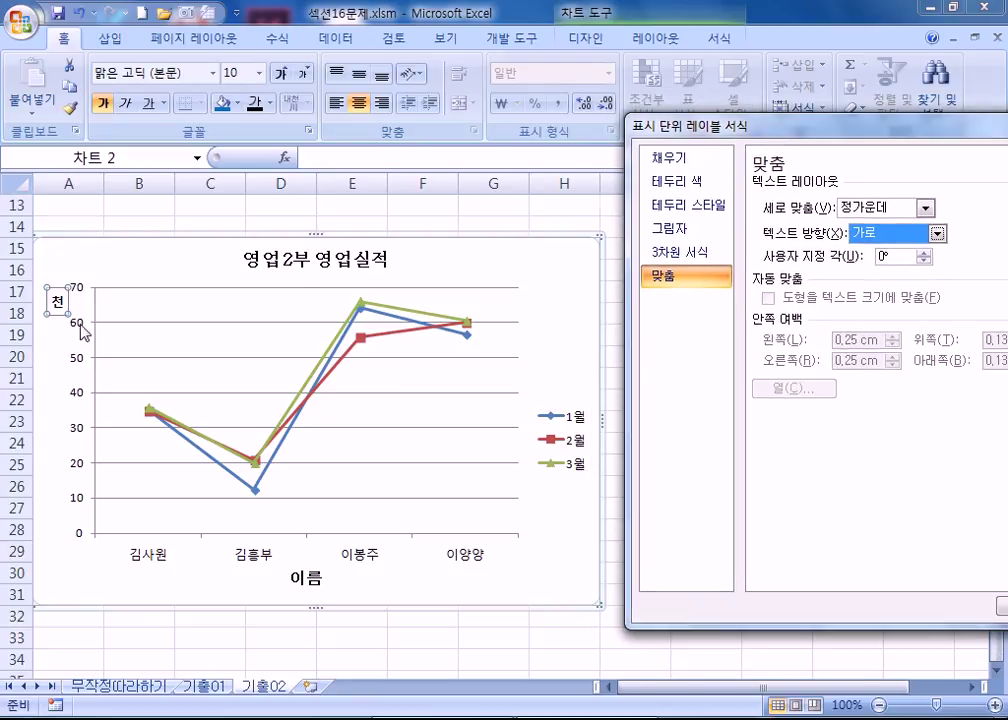
# Reset the vertical value axis display unit to 없음, and set it to 천 again with the unit label shown
pyautogui.click(80, 333)
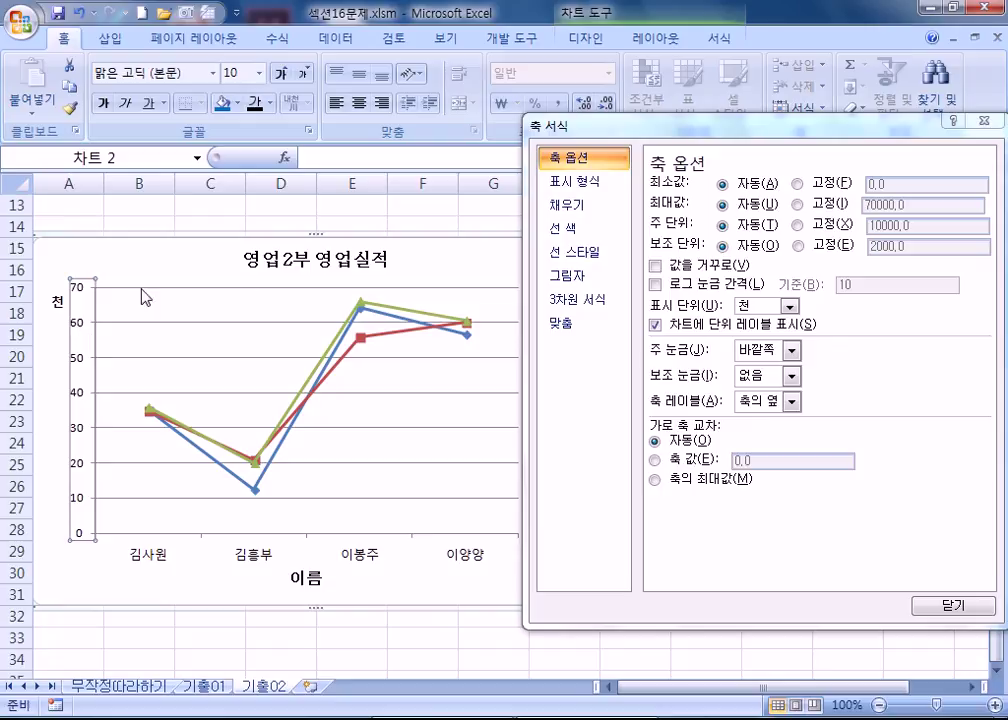
pyautogui.click(789, 306)
pyautogui.click(760, 331)
pyautogui.click(789, 306)
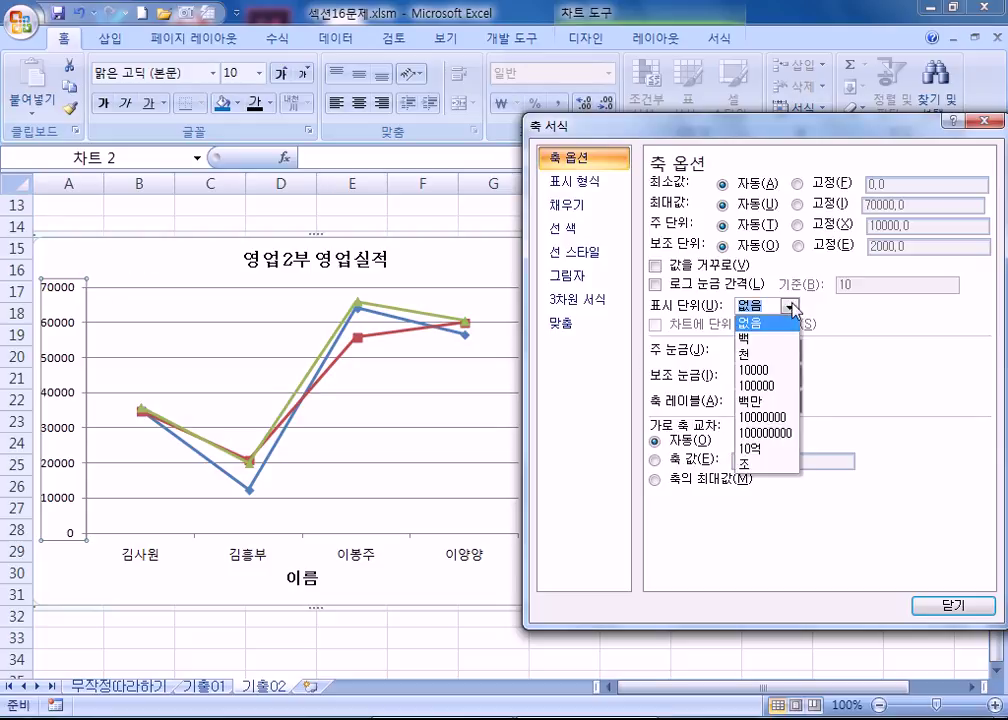
pyautogui.click(773, 358)
pyautogui.click(684, 330)
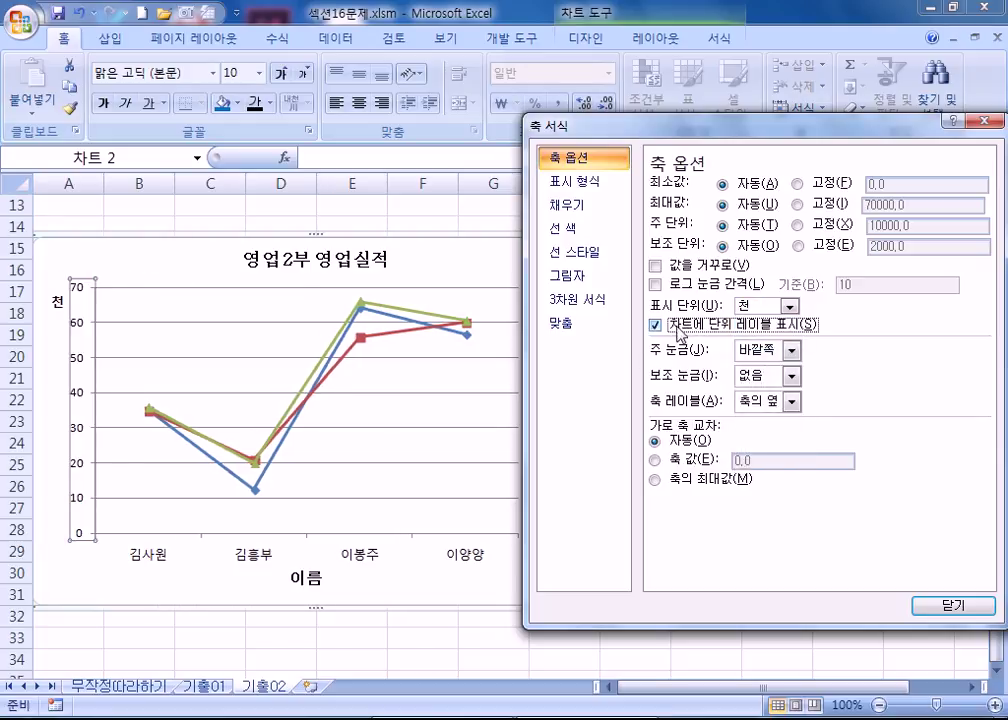
# Switch the 천 unit label's text direction to 모든 텍스트 270도 회전 once more, and restore it to 가로
pyautogui.click(59, 303)
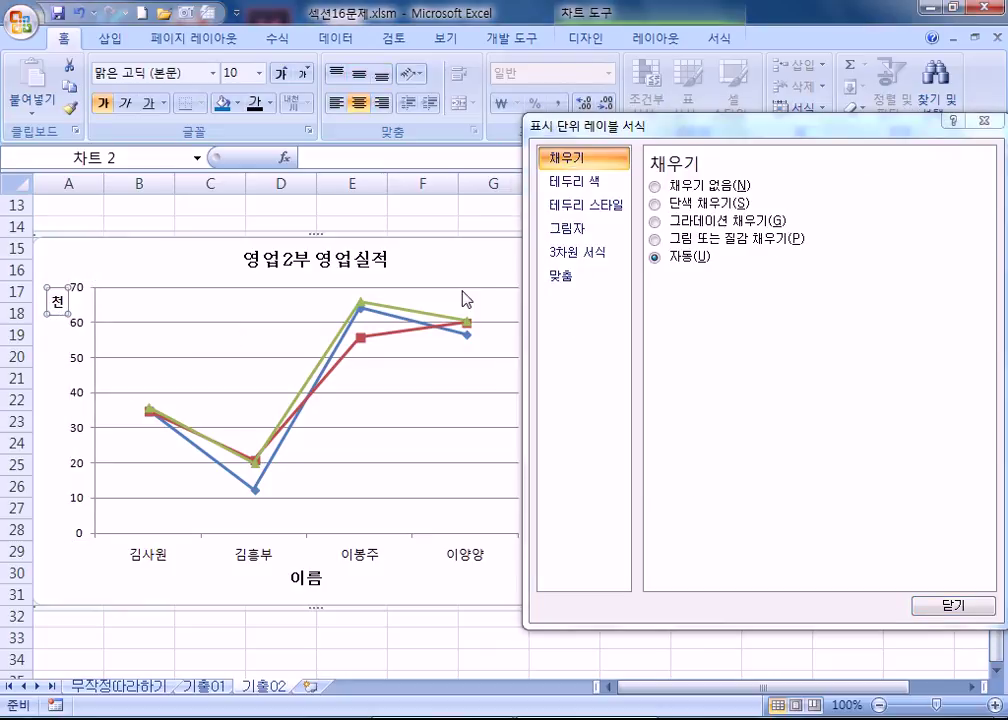
pyautogui.click(577, 276)
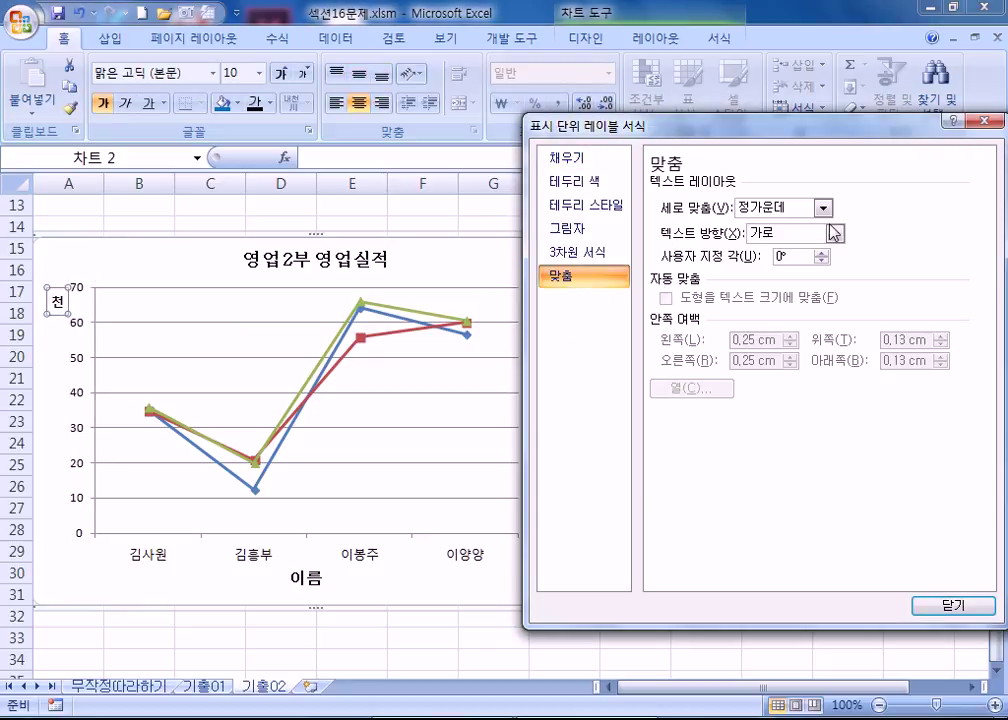
pyautogui.click(834, 232)
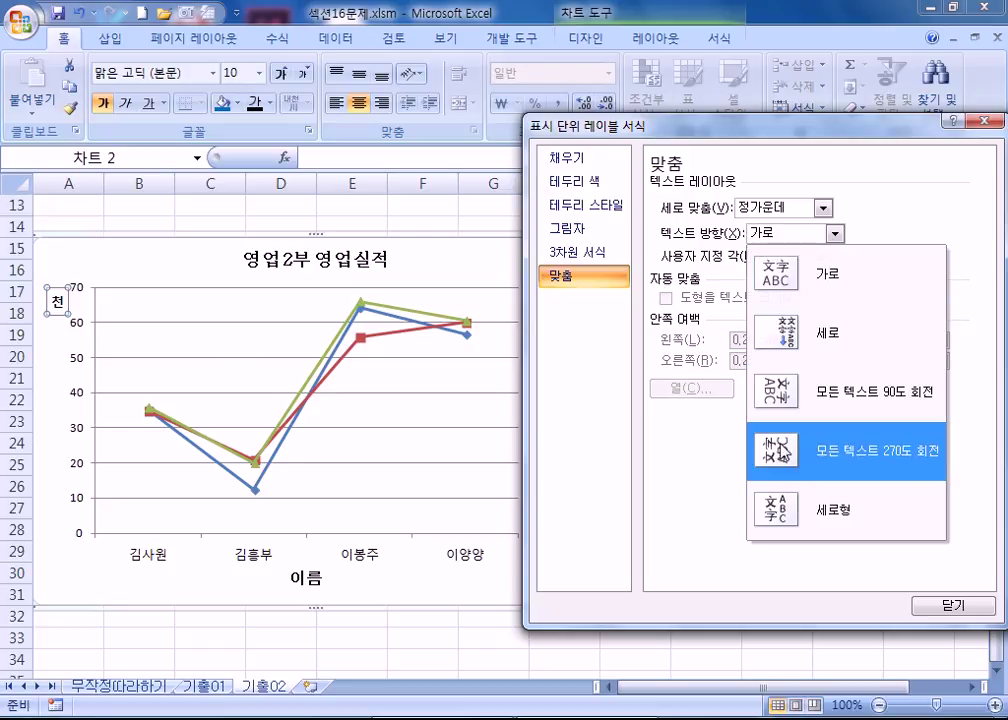
pyautogui.click(860, 448)
pyautogui.click(834, 232)
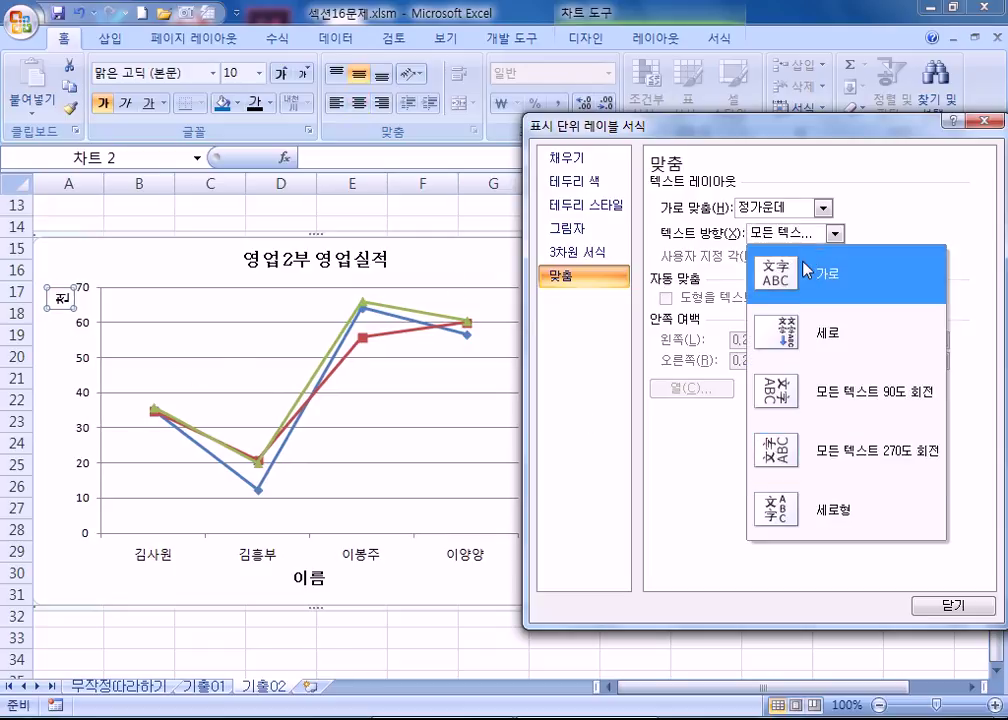
pyautogui.click(806, 270)
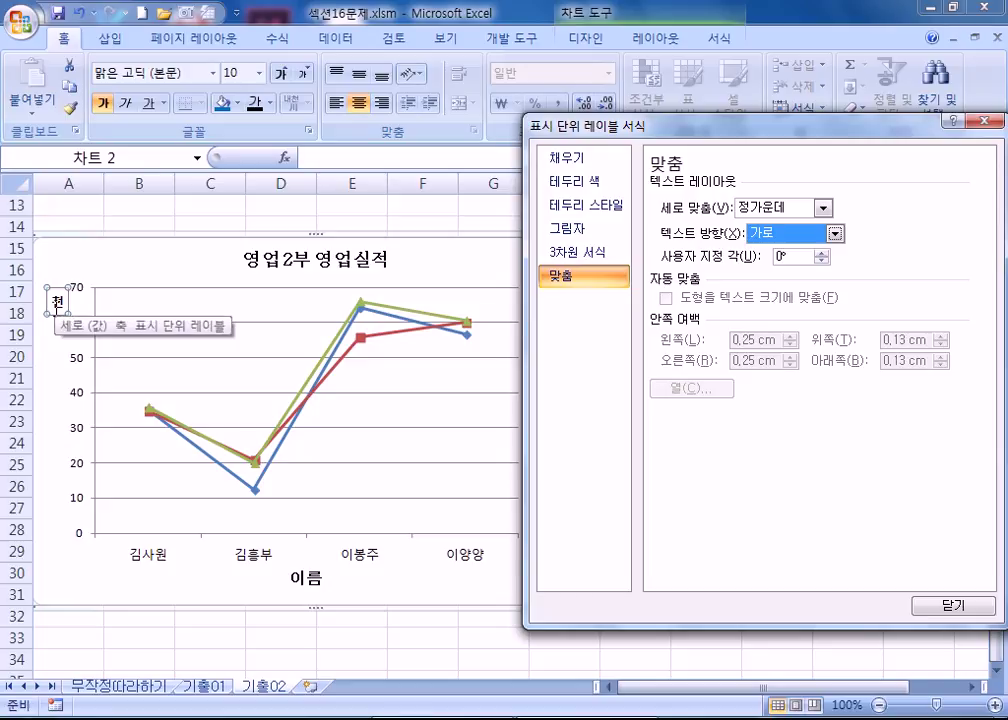
# Remove the primary horizontal gridlines from the 영업2부 line chart by setting them to 없음
pyautogui.moveTo(545, 126); pyautogui.dragTo(575, 226)
pyautogui.click(662, 40)
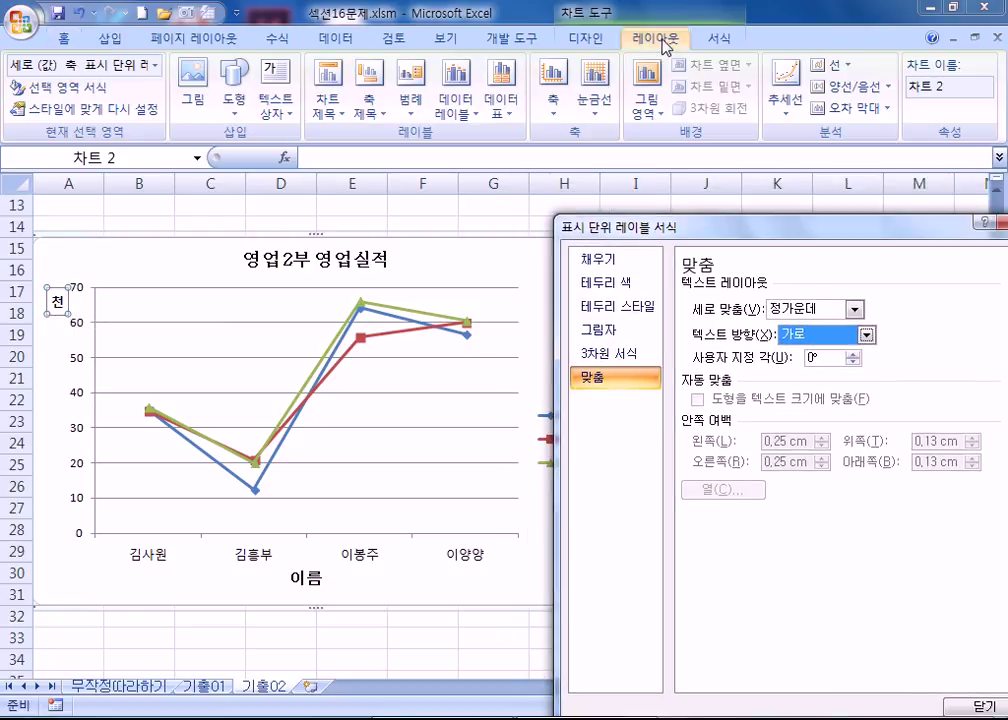
pyautogui.click(596, 100)
pyautogui.moveTo(632, 140)
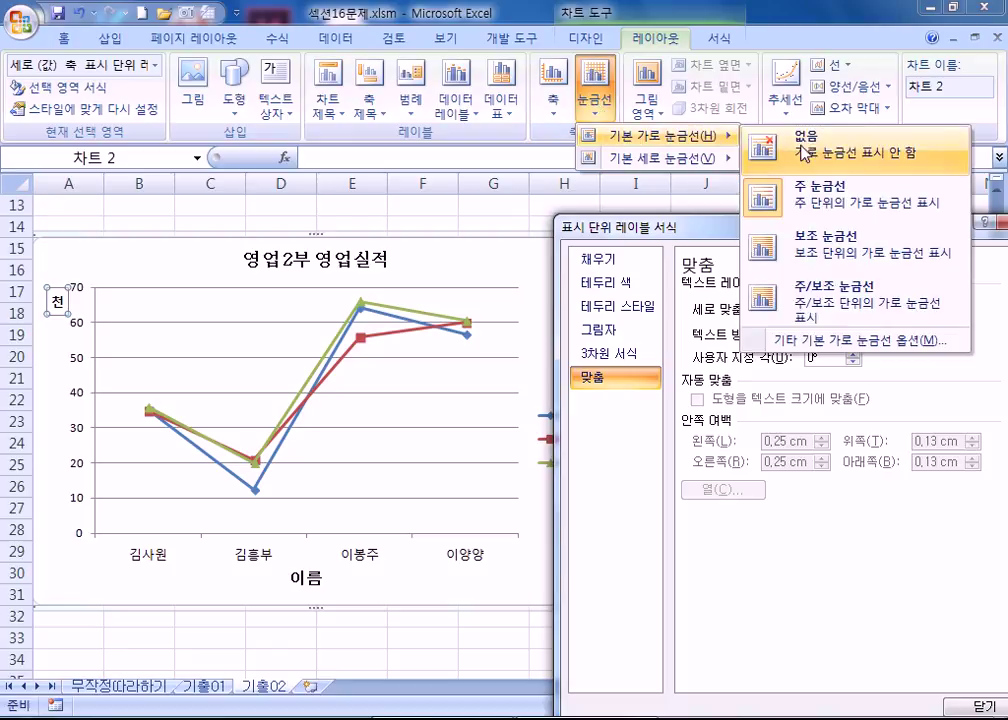
pyautogui.press('Escape')
pyautogui.press('Escape')
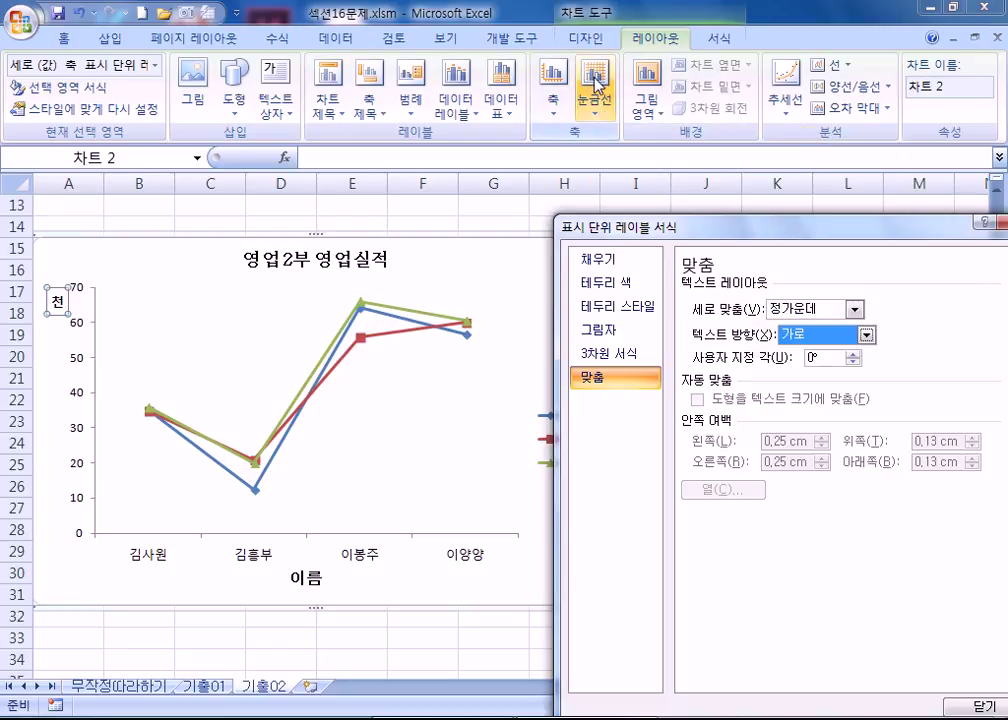
# Turn the chart's horizontal 주 눈금선 back on, and set the horizontal gridlines to 없음 again
pyautogui.click(243, 320)
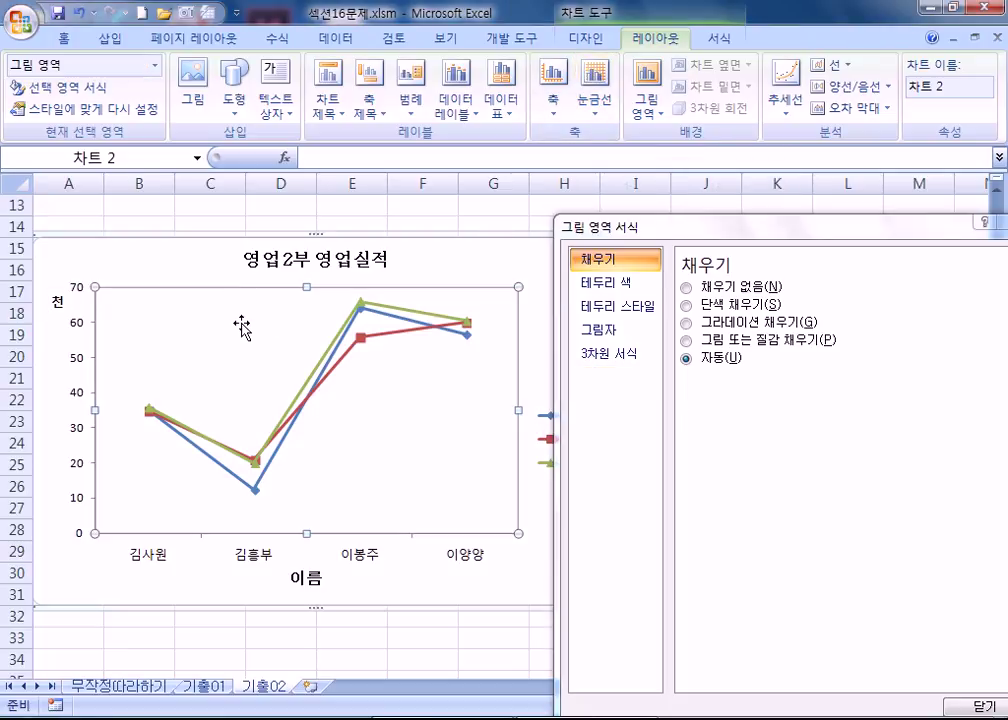
pyautogui.click(595, 95)
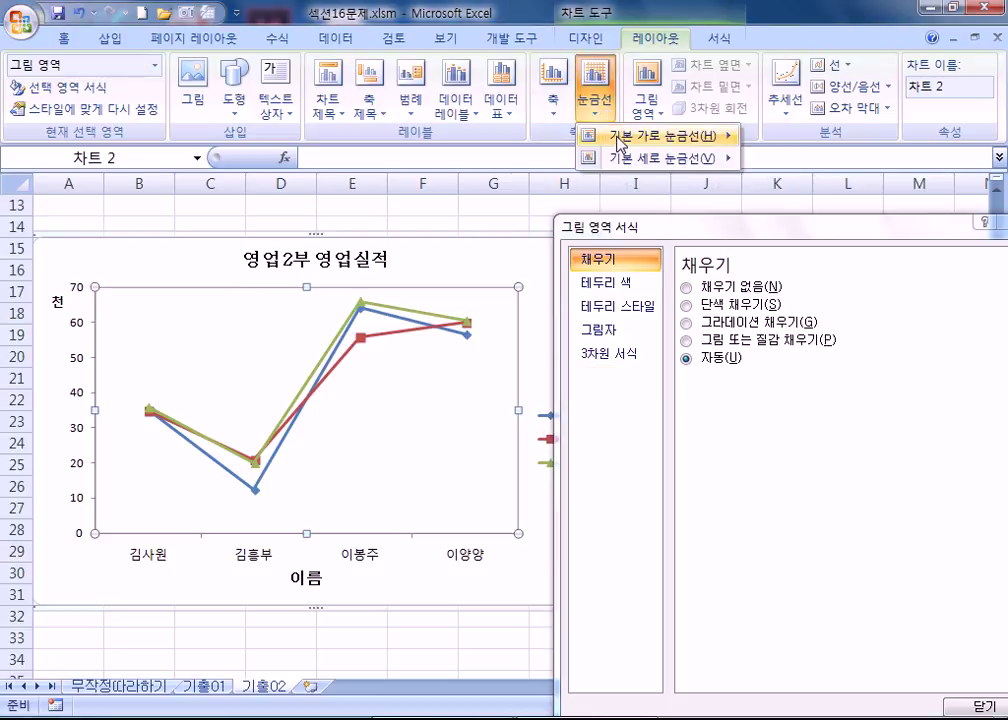
pyautogui.click(802, 193)
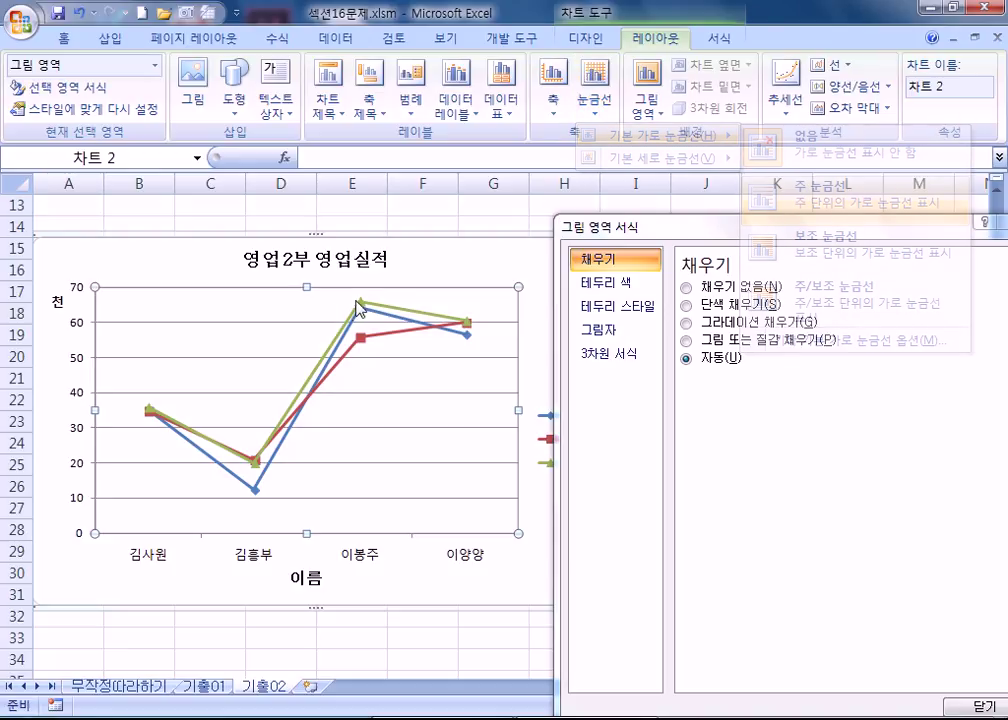
pyautogui.click(646, 100)
pyautogui.click(604, 102)
pyautogui.click(771, 158)
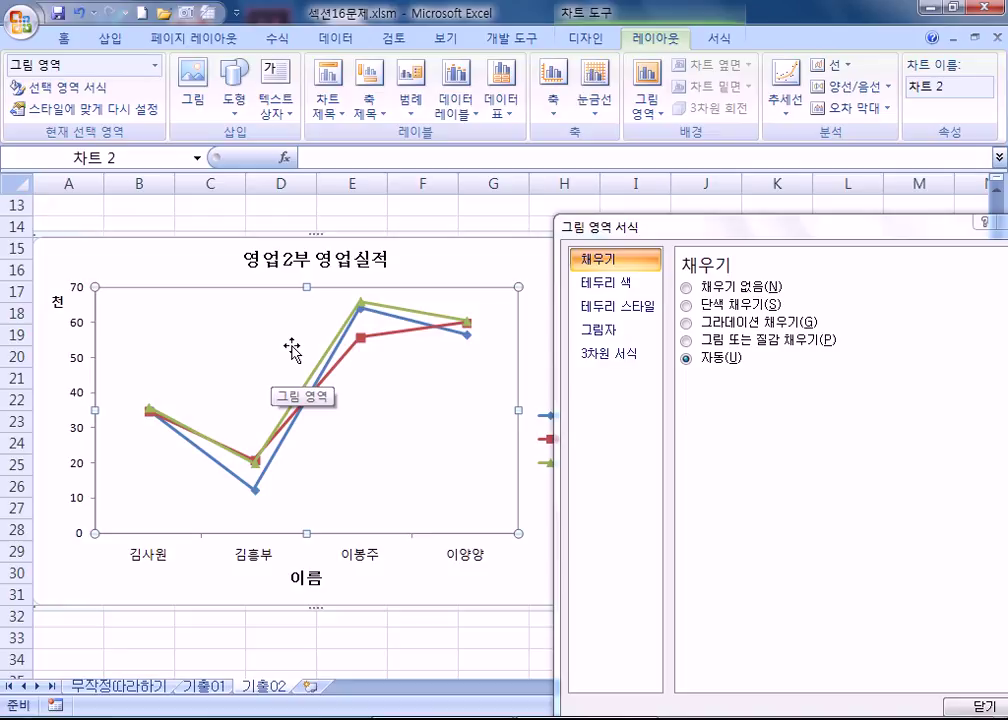
pyautogui.click(203, 272)
pyautogui.click(218, 335)
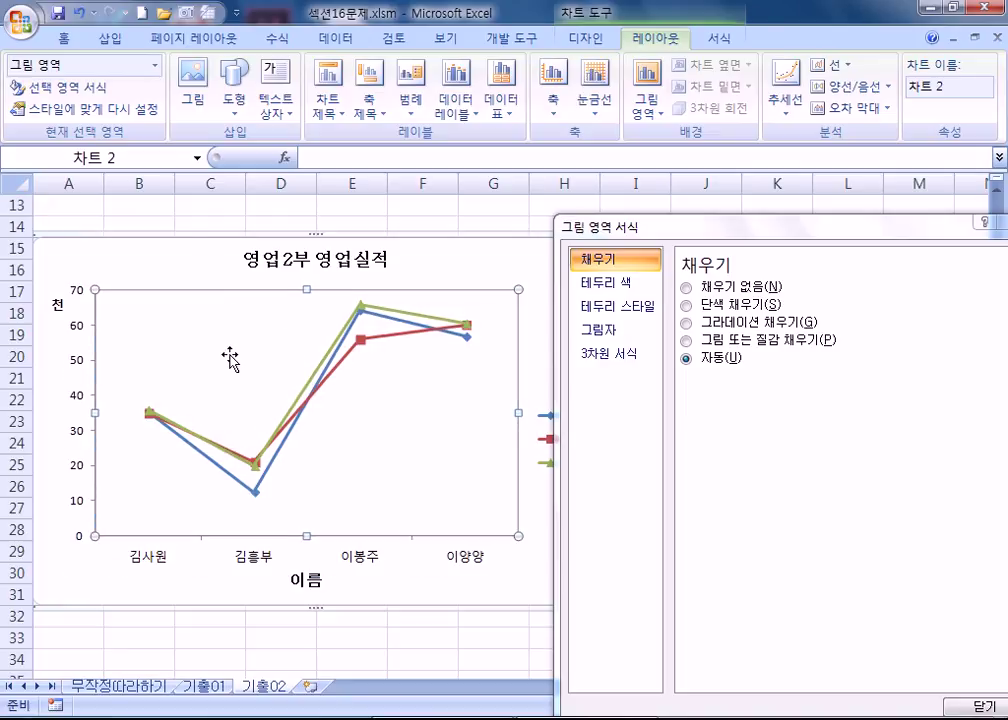
pyautogui.hotkey('ctrl', 'z')
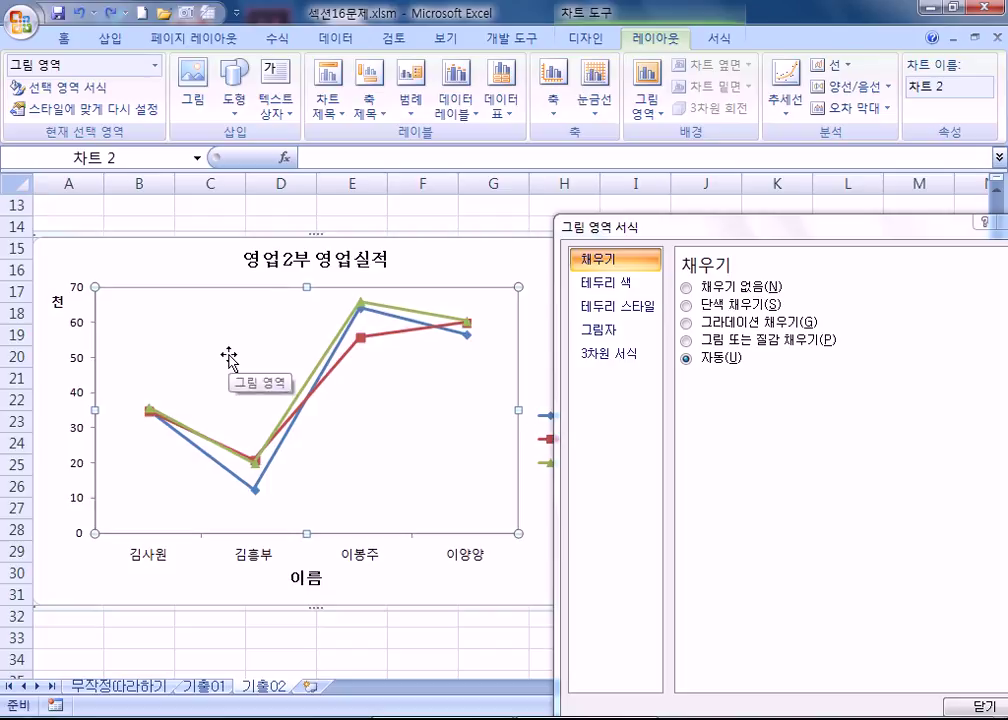
# Fill the plot area with a texture, choosing the pale grey speckled one in the middle of the texture gallery
pyautogui.click(689, 341)
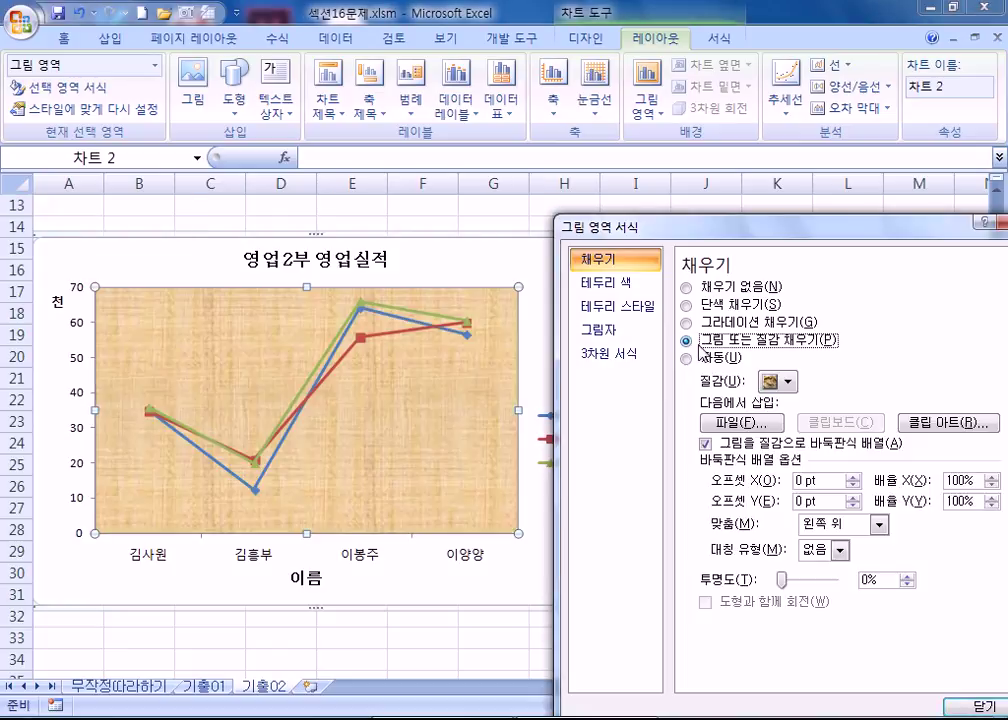
pyautogui.moveTo(760, 227); pyautogui.dragTo(771, 102)
pyautogui.click(801, 259)
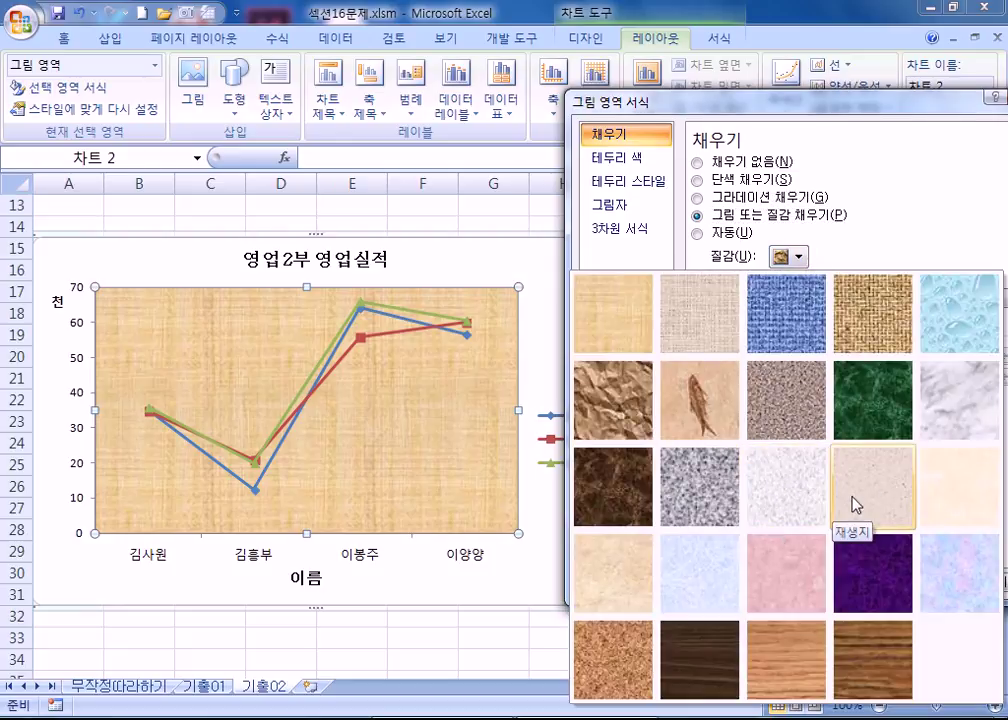
pyautogui.click(796, 486)
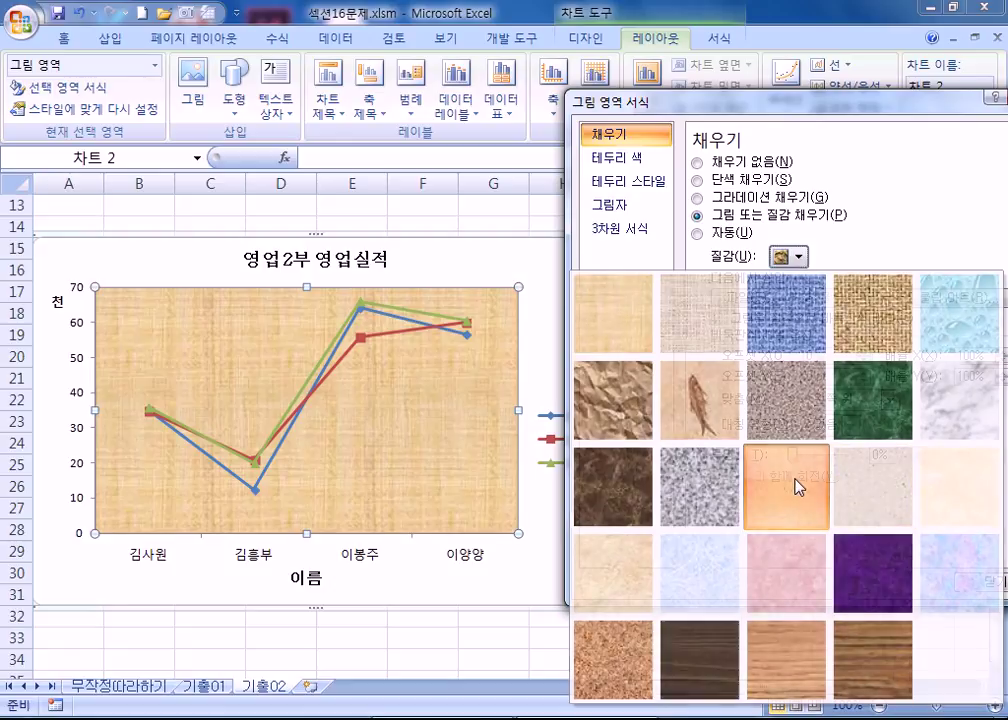
pyautogui.click(797, 259)
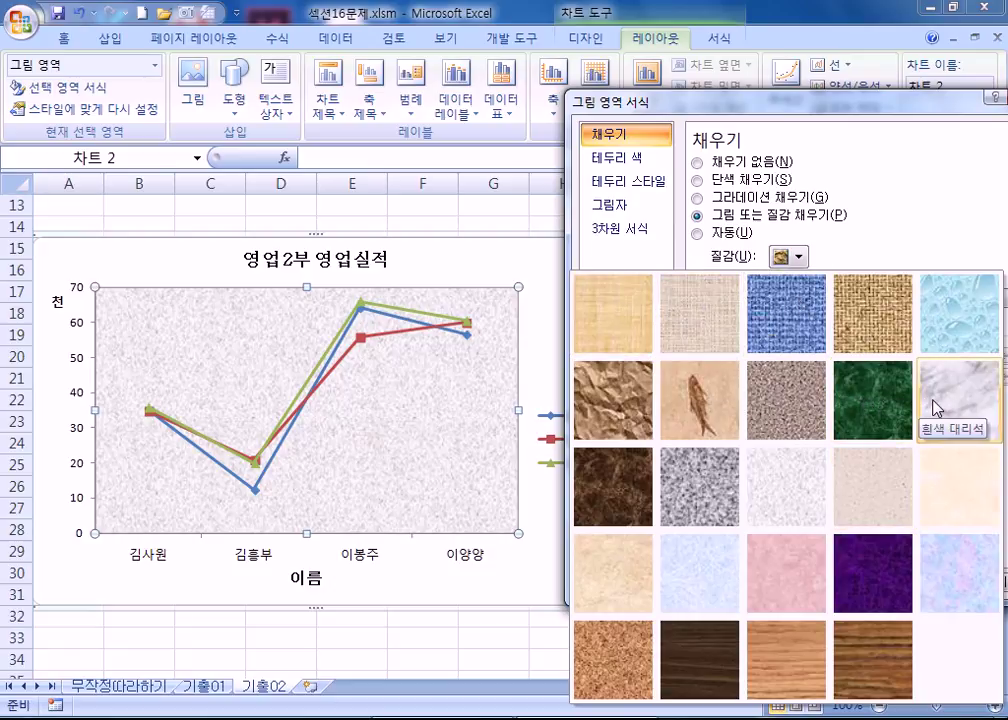
pyautogui.click(790, 484)
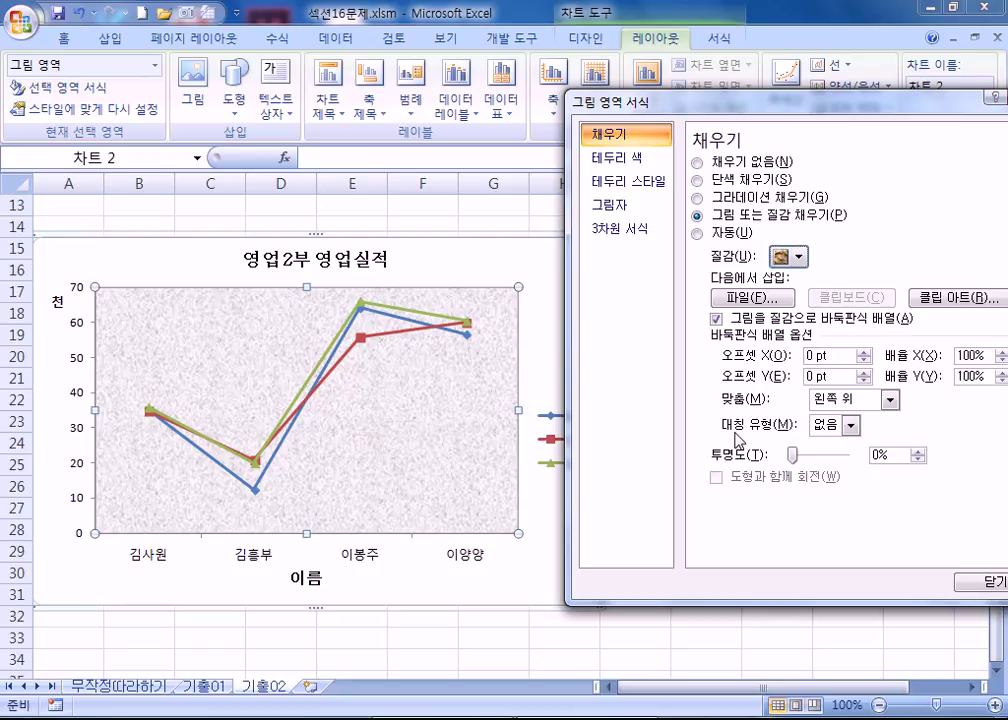
# Place the chart legend at 아래쪽, below the plot area
pyautogui.click(548, 430)
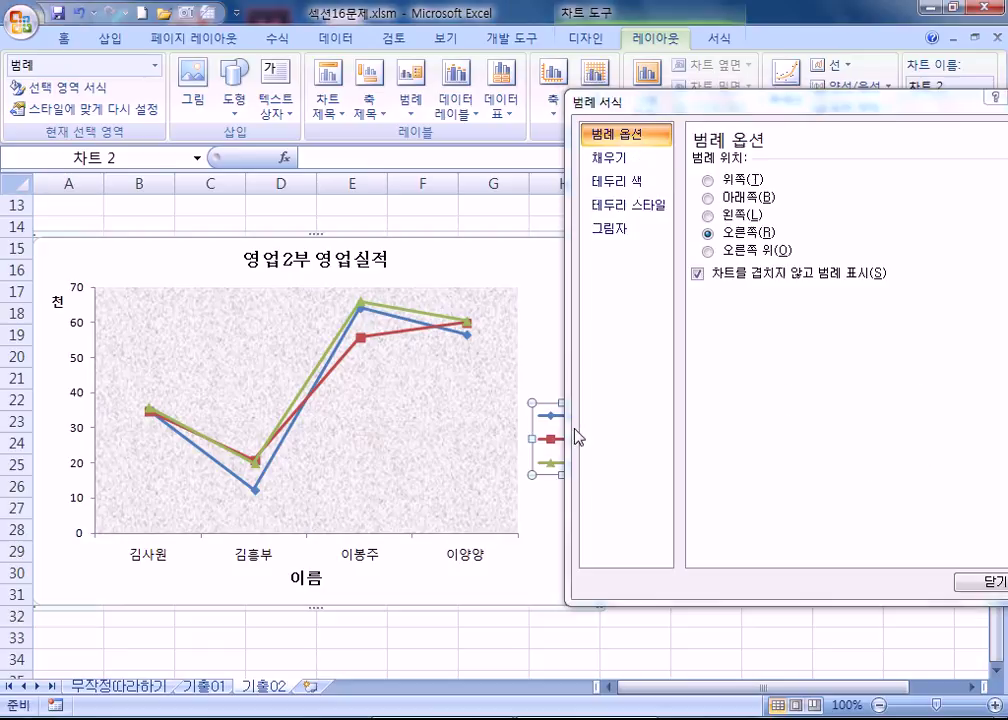
pyautogui.click(809, 182)
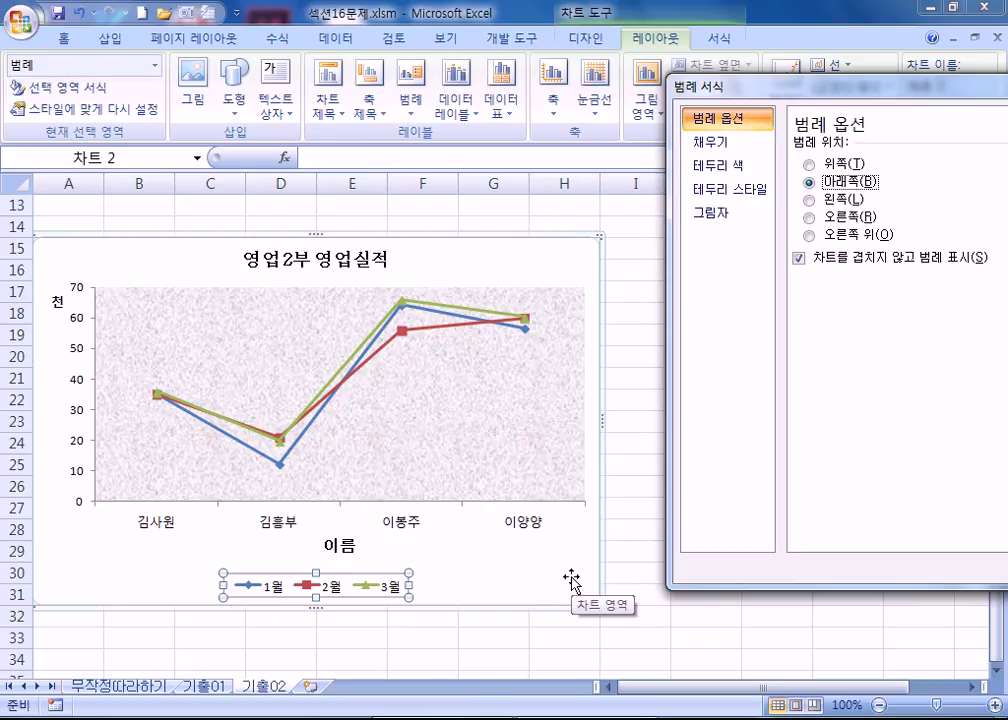
pyautogui.moveTo(688, 86); pyautogui.dragTo(665, 221)
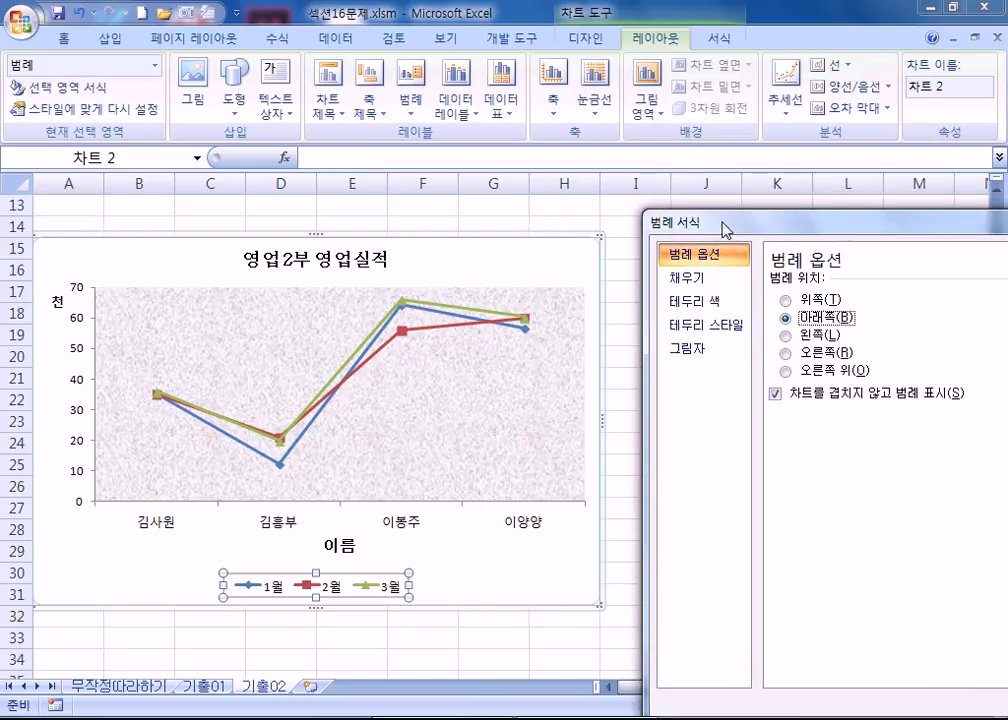
# Apply the pale aqua gradient shape style from the fourth row of the style gallery to the chart legend
pyautogui.click(717, 38)
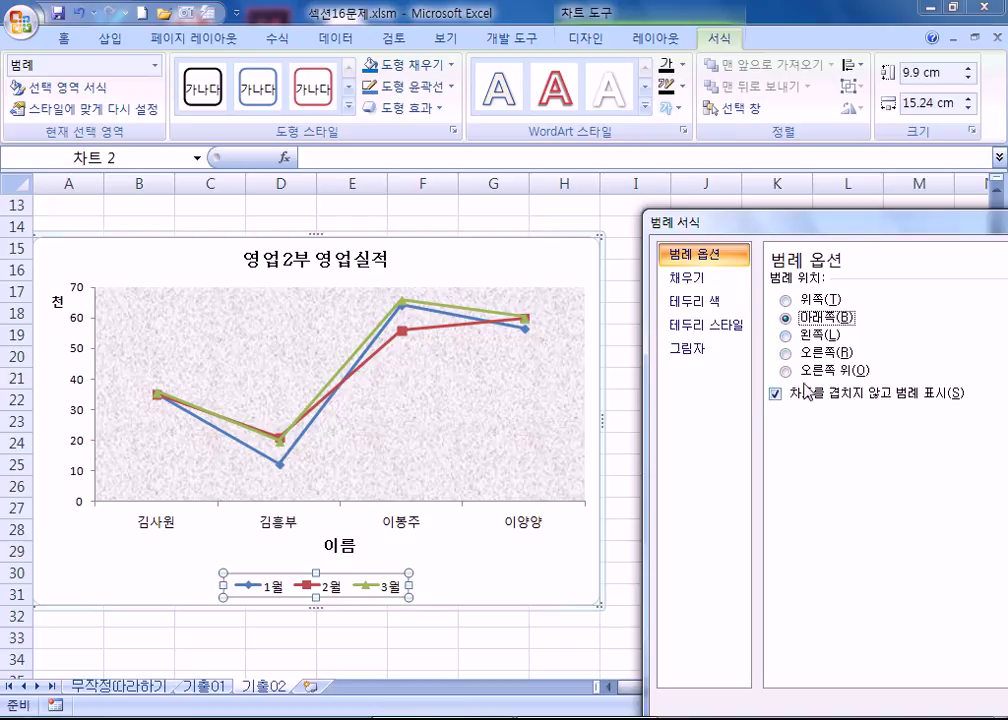
pyautogui.click(688, 277)
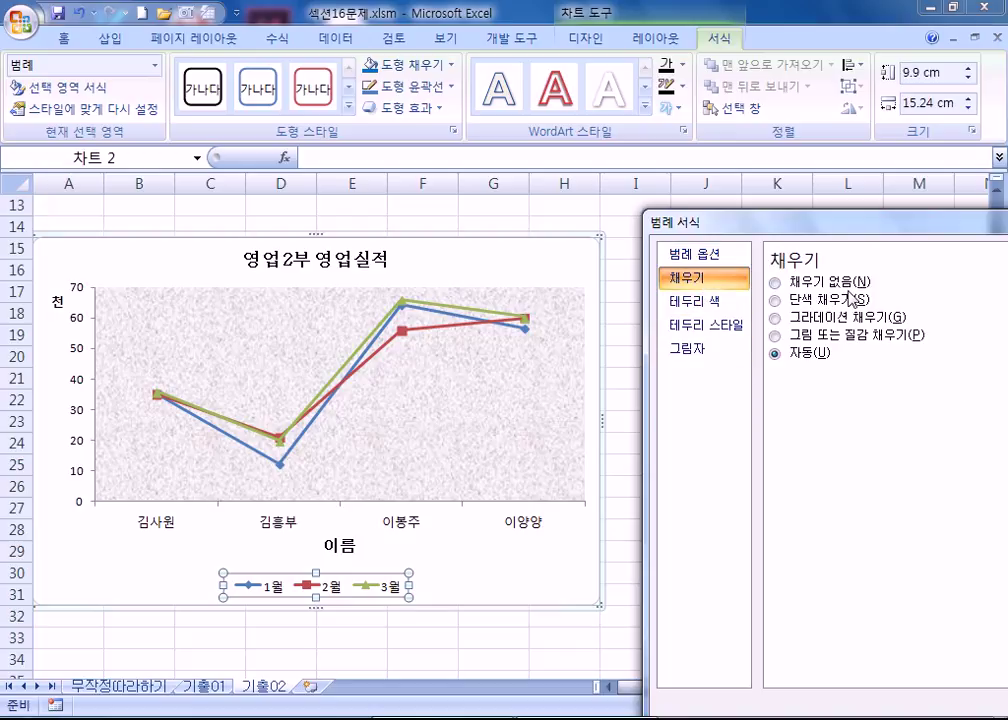
pyautogui.click(710, 303)
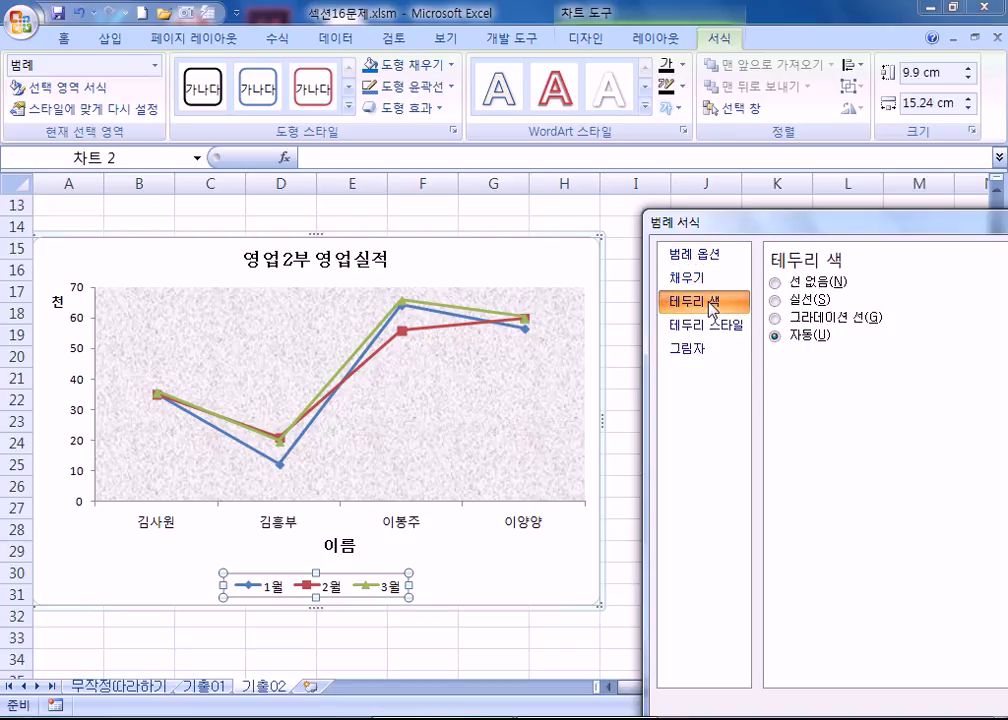
pyautogui.click(688, 348)
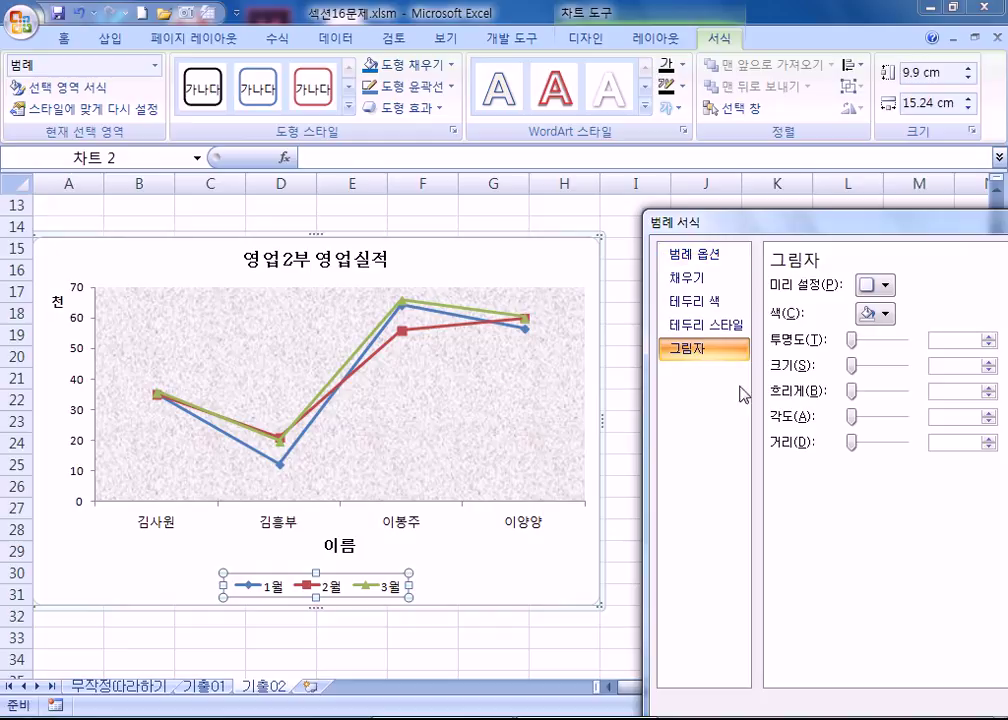
pyautogui.scroll(1, 716, 40)
pyautogui.scroll(-1, 716, 40)
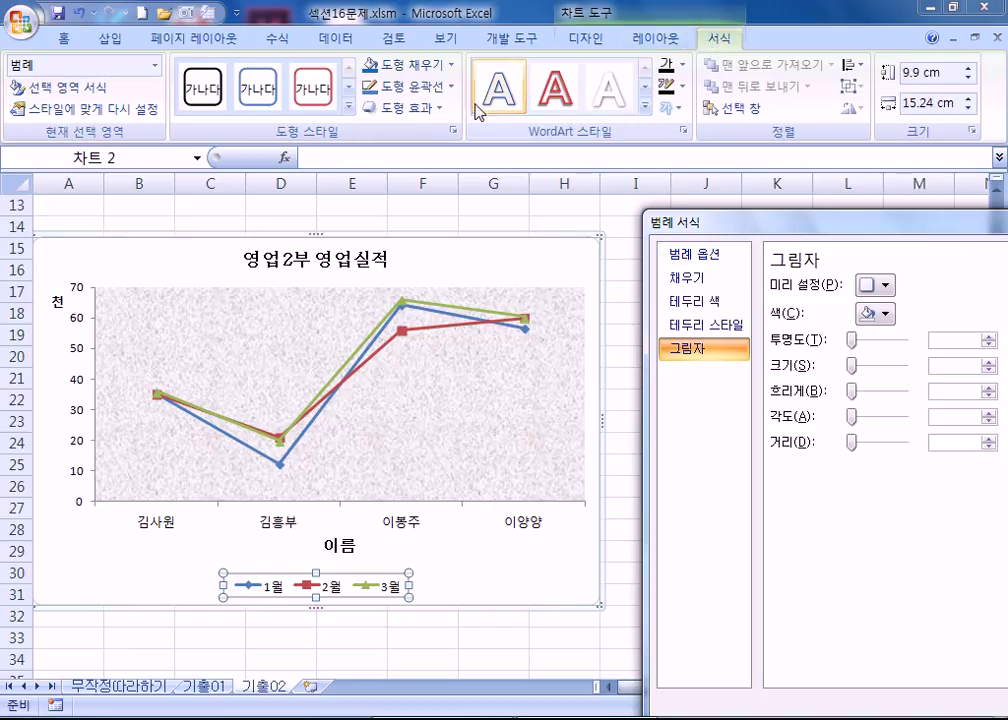
pyautogui.click(349, 108)
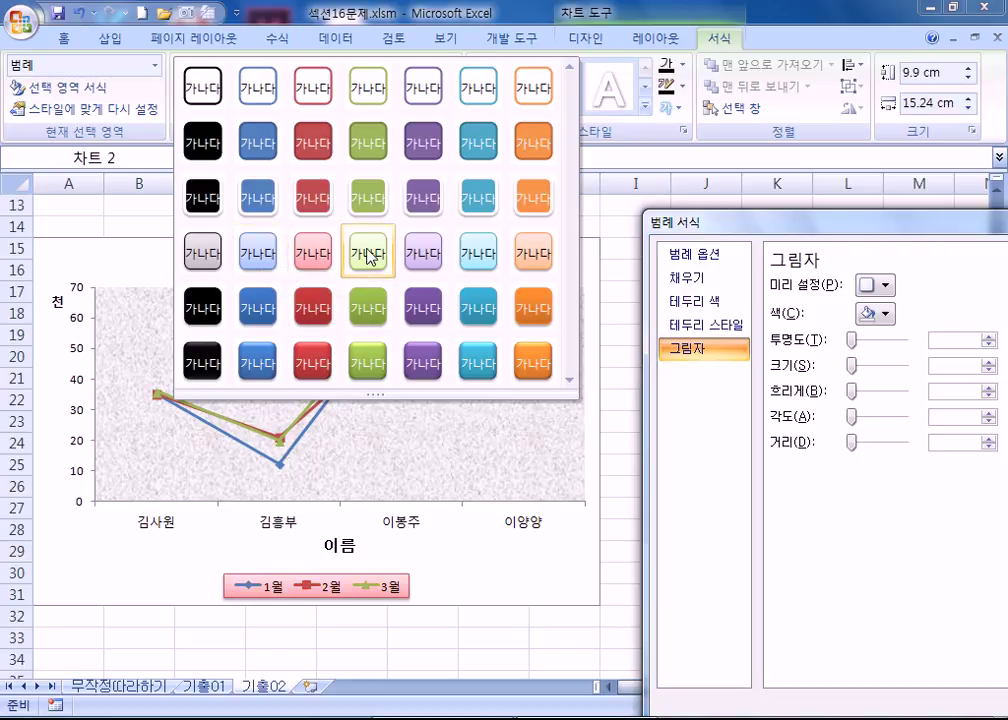
pyautogui.click(478, 262)
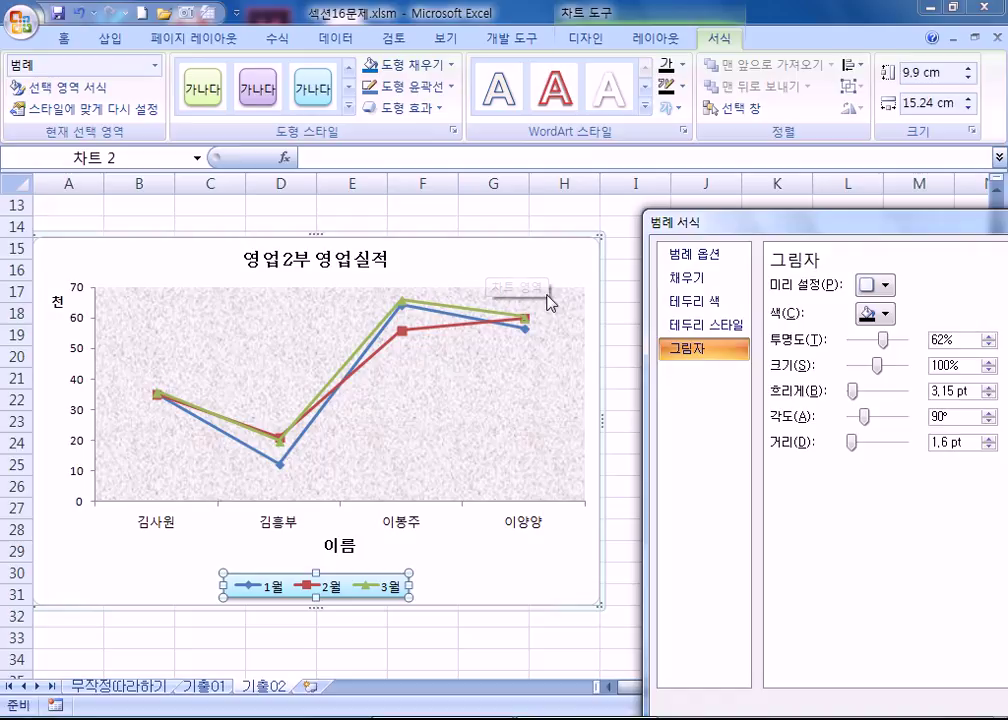
# Set the border width of the whole chart area to 2 pt
pyautogui.click(575, 254)
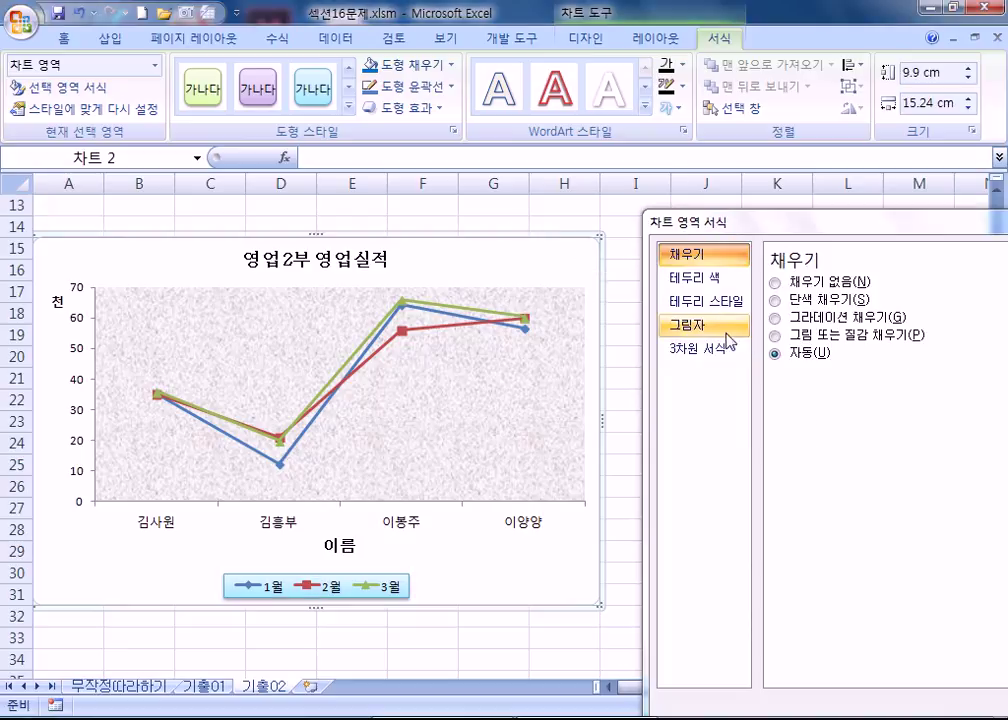
pyautogui.click(706, 300)
pyautogui.click(931, 277)
pyautogui.click(931, 277)
pyautogui.click(931, 277)
pyautogui.click(931, 277)
pyautogui.click(934, 278)
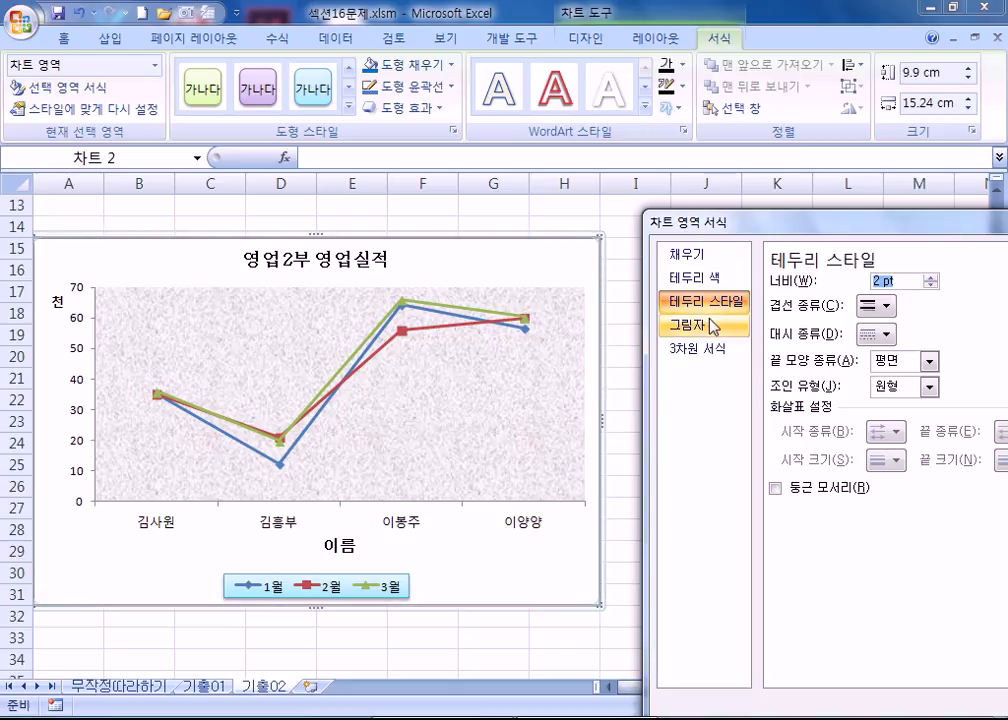
# Give the chart area border rounded corners (둥근 모서리), and close the formatting dialog
pyautogui.click(776, 489)
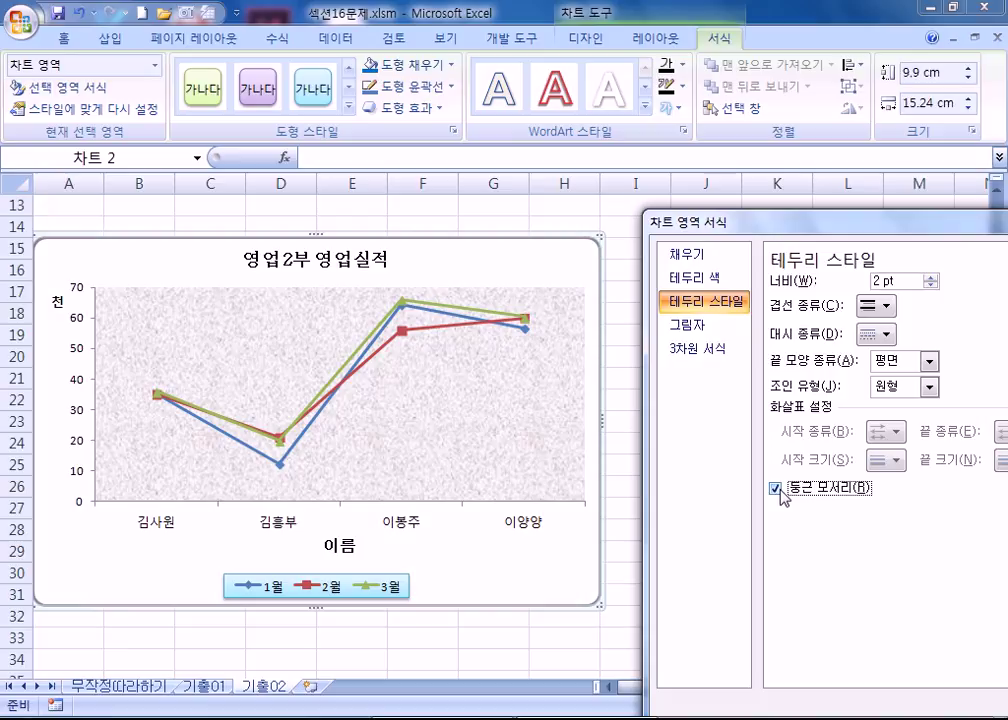
pyautogui.click(707, 305)
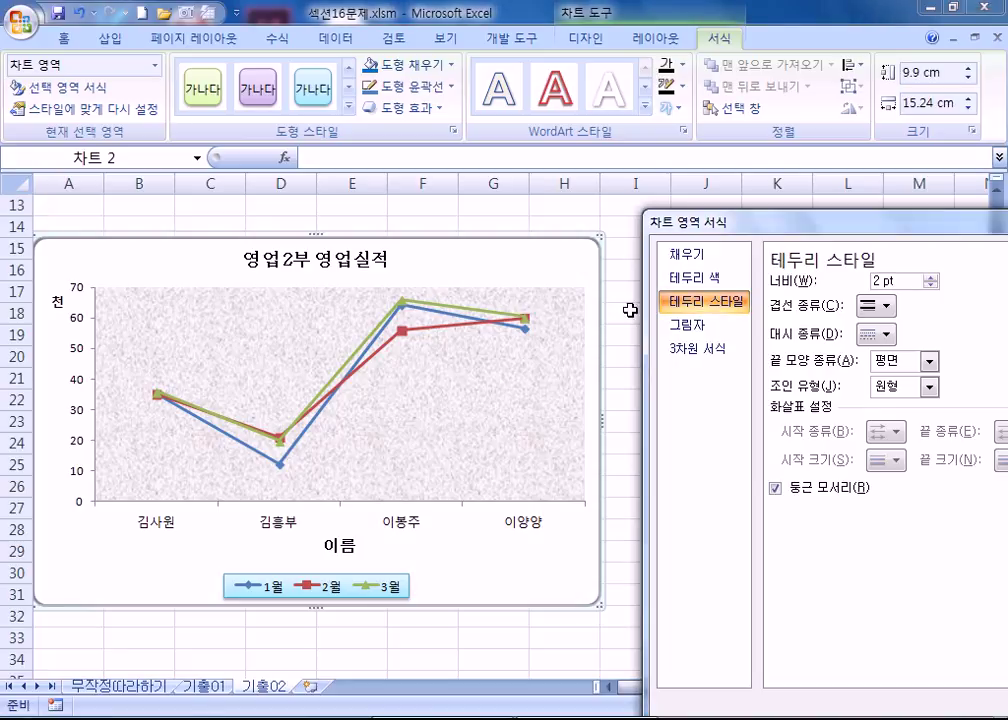
pyautogui.click(614, 225)
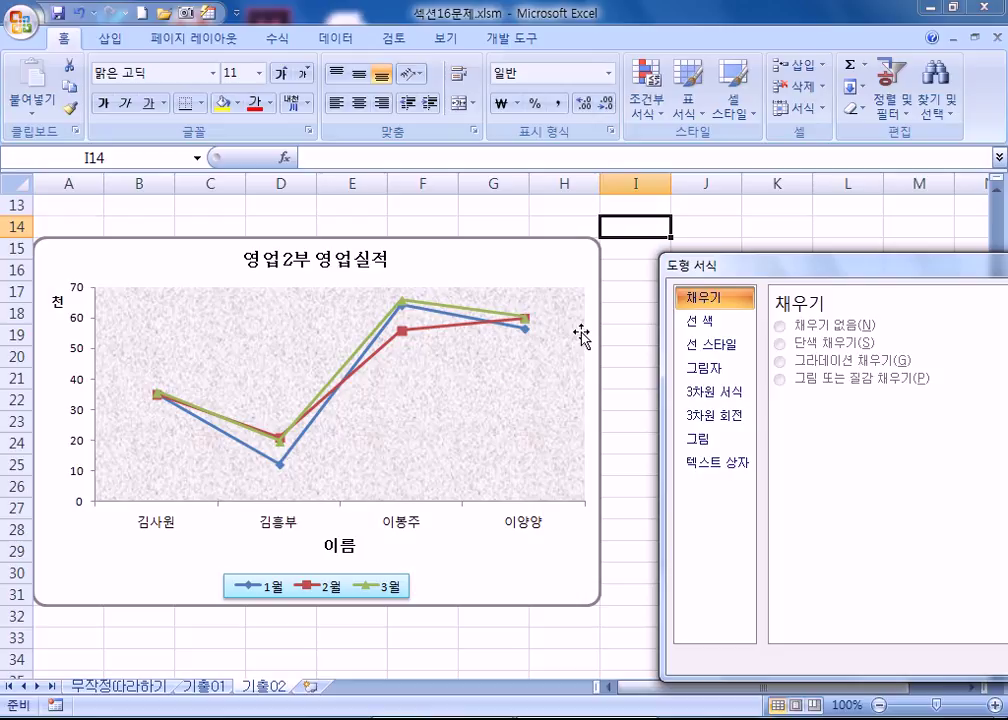
pyautogui.moveTo(790, 265); pyautogui.dragTo(580, 126)
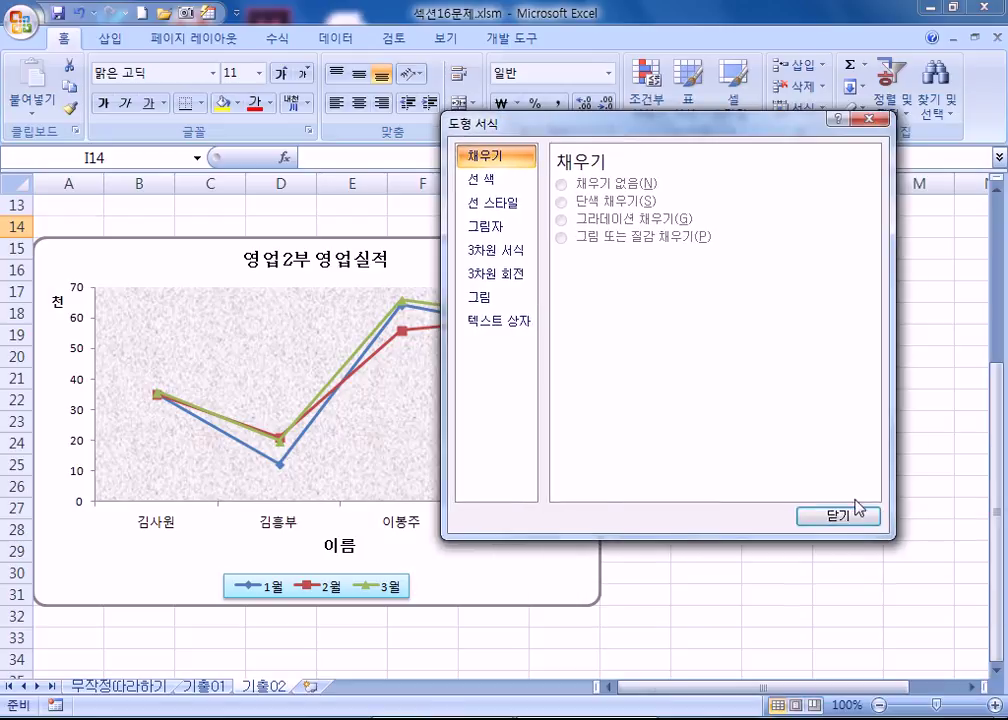
pyautogui.click(800, 516)
pyautogui.click(797, 536)
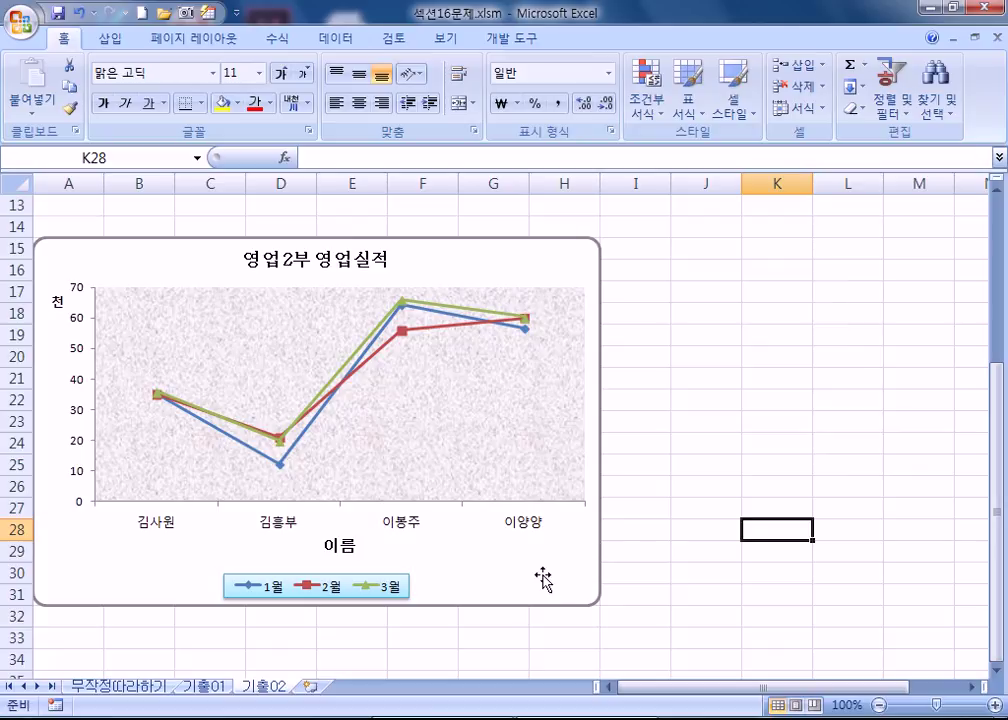